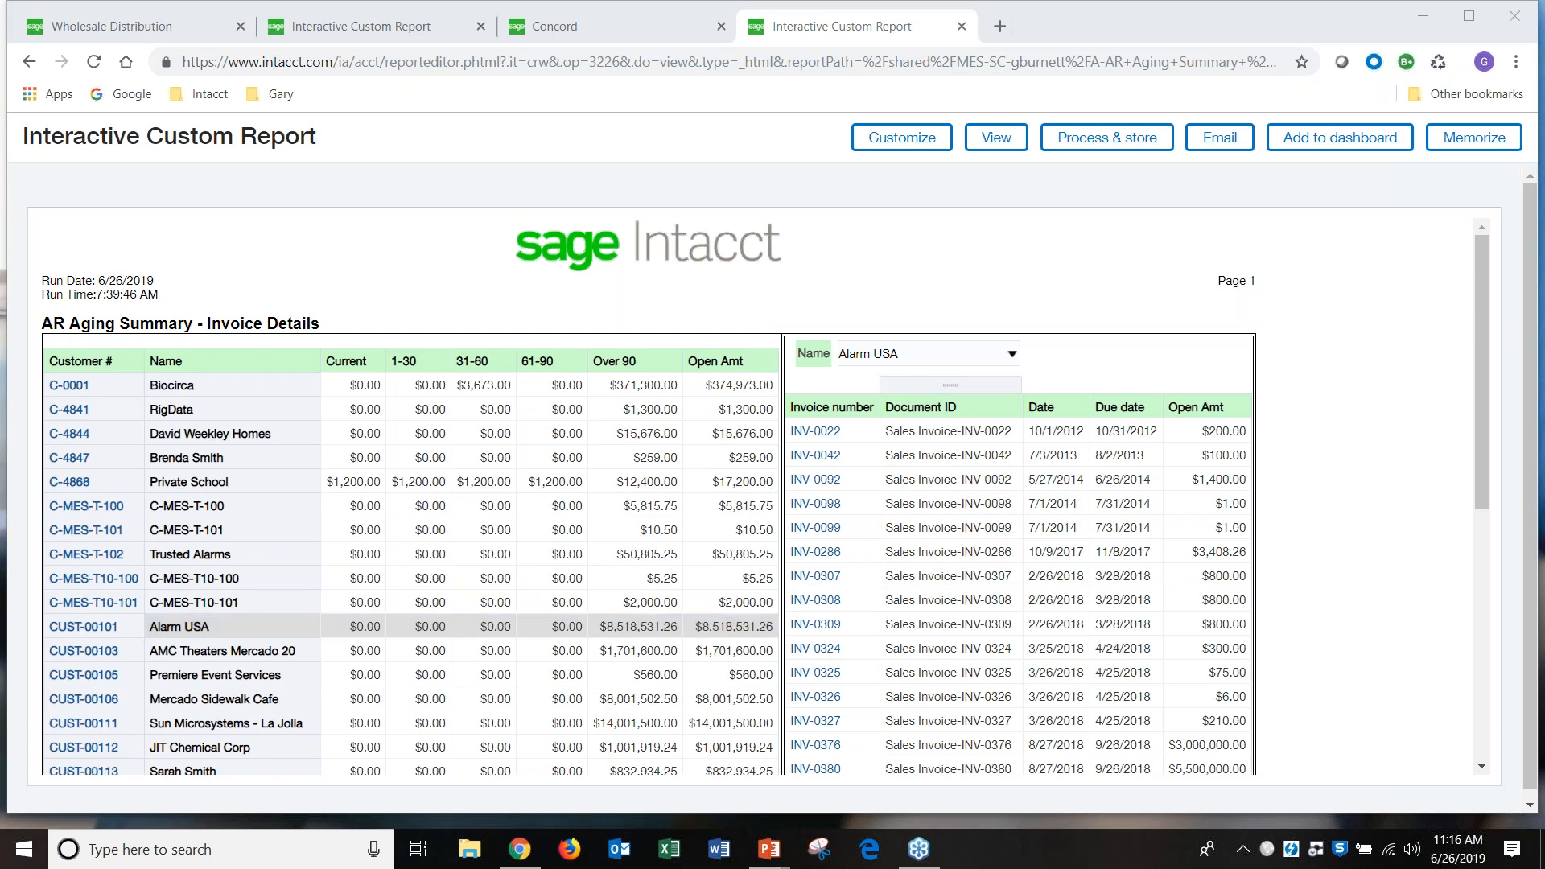
Step: Show the invoice details of several customers in the aging summary, ending with Alarm USA, and view Alarm USA's customer record
click(202, 481)
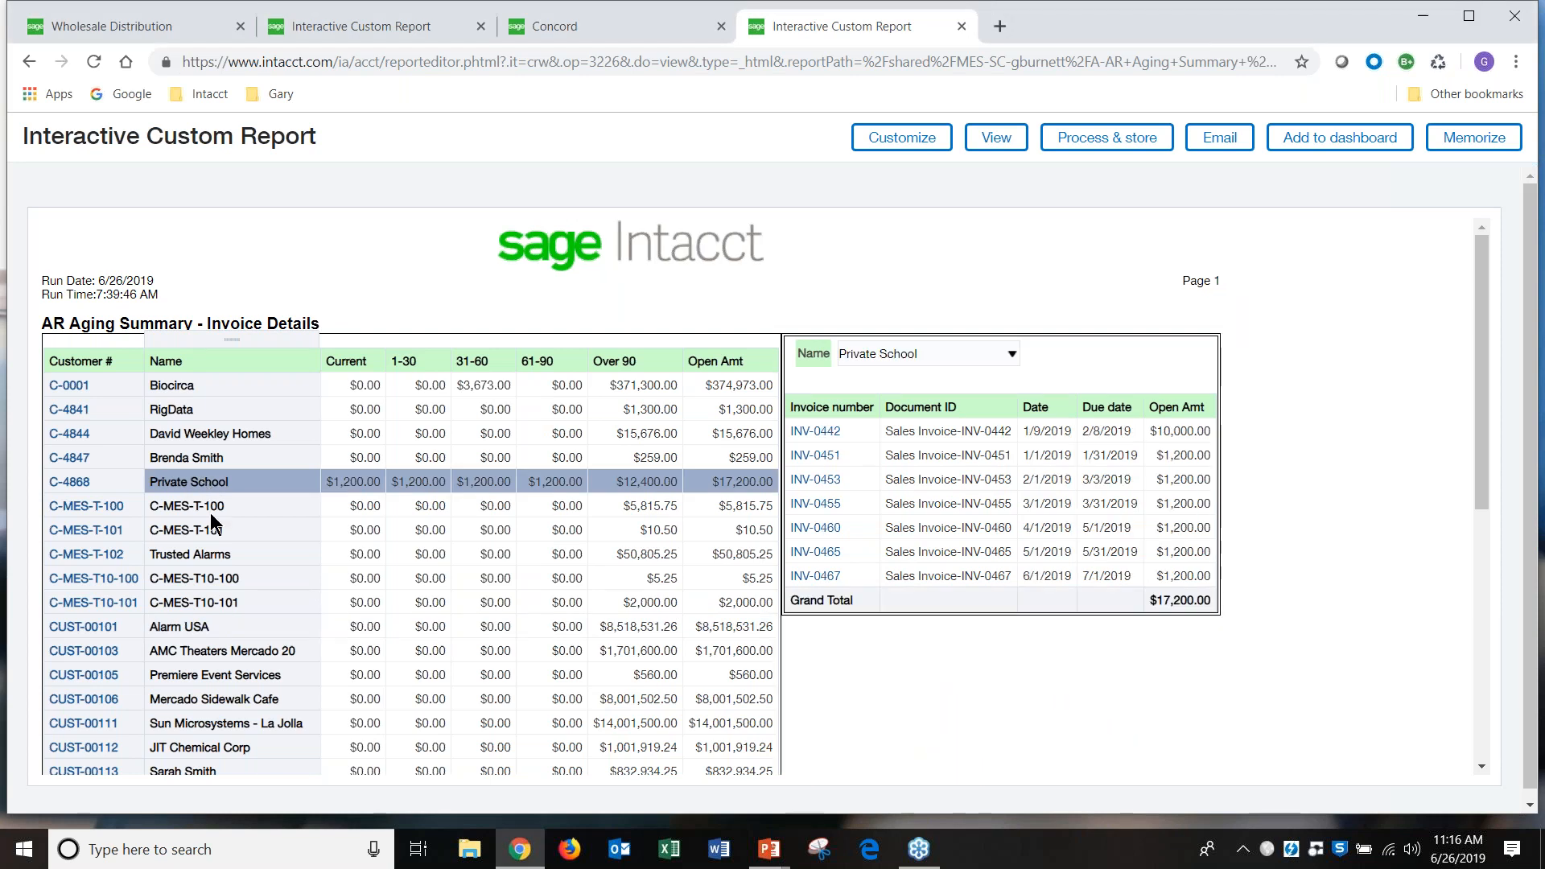
click(208, 532)
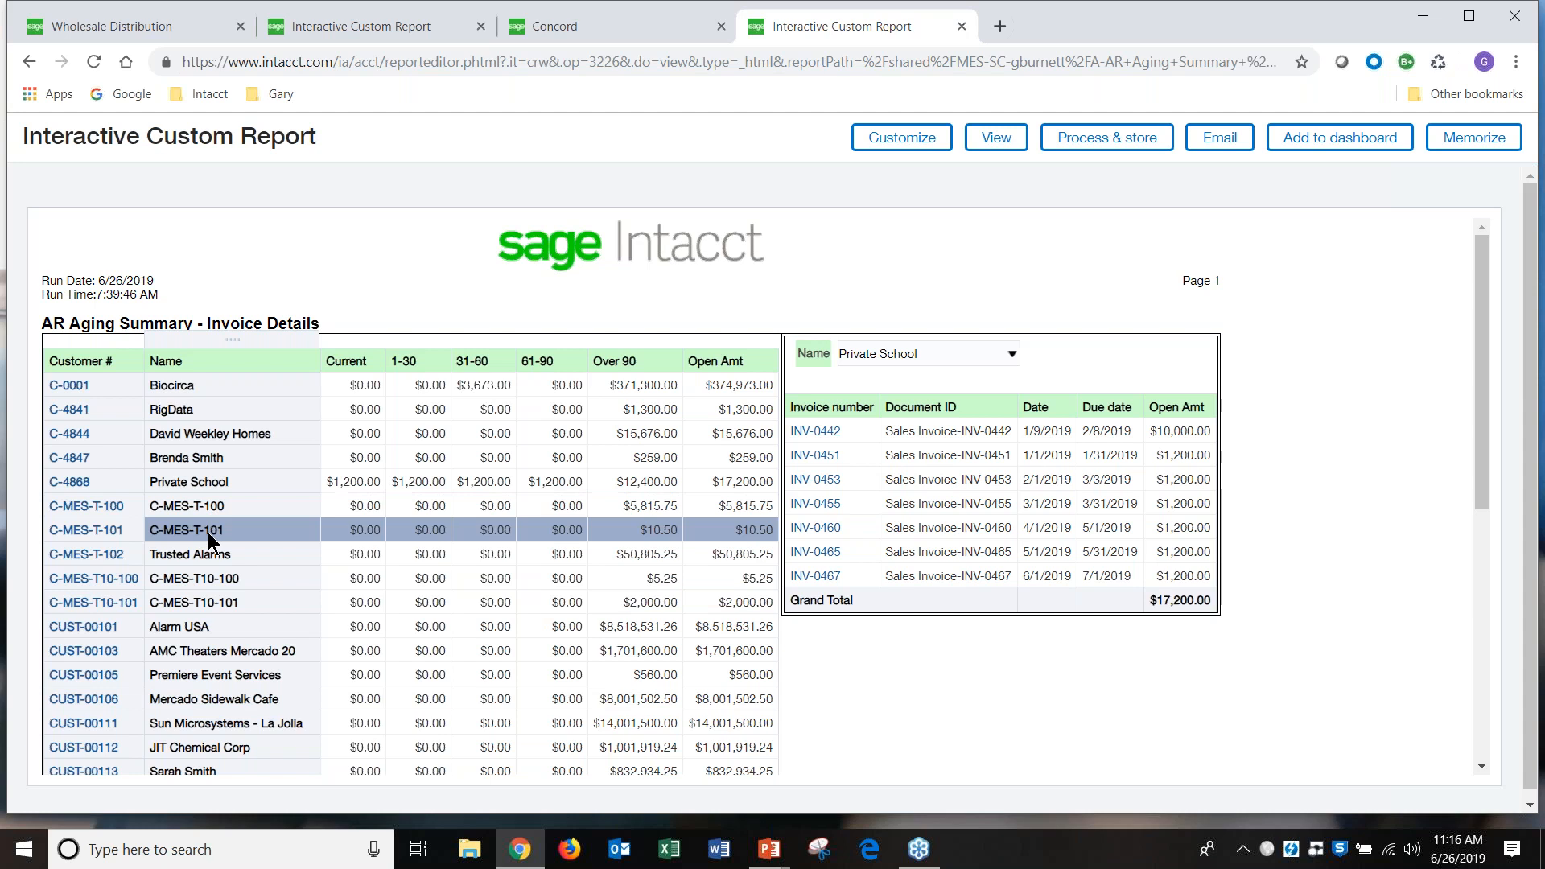
click(217, 626)
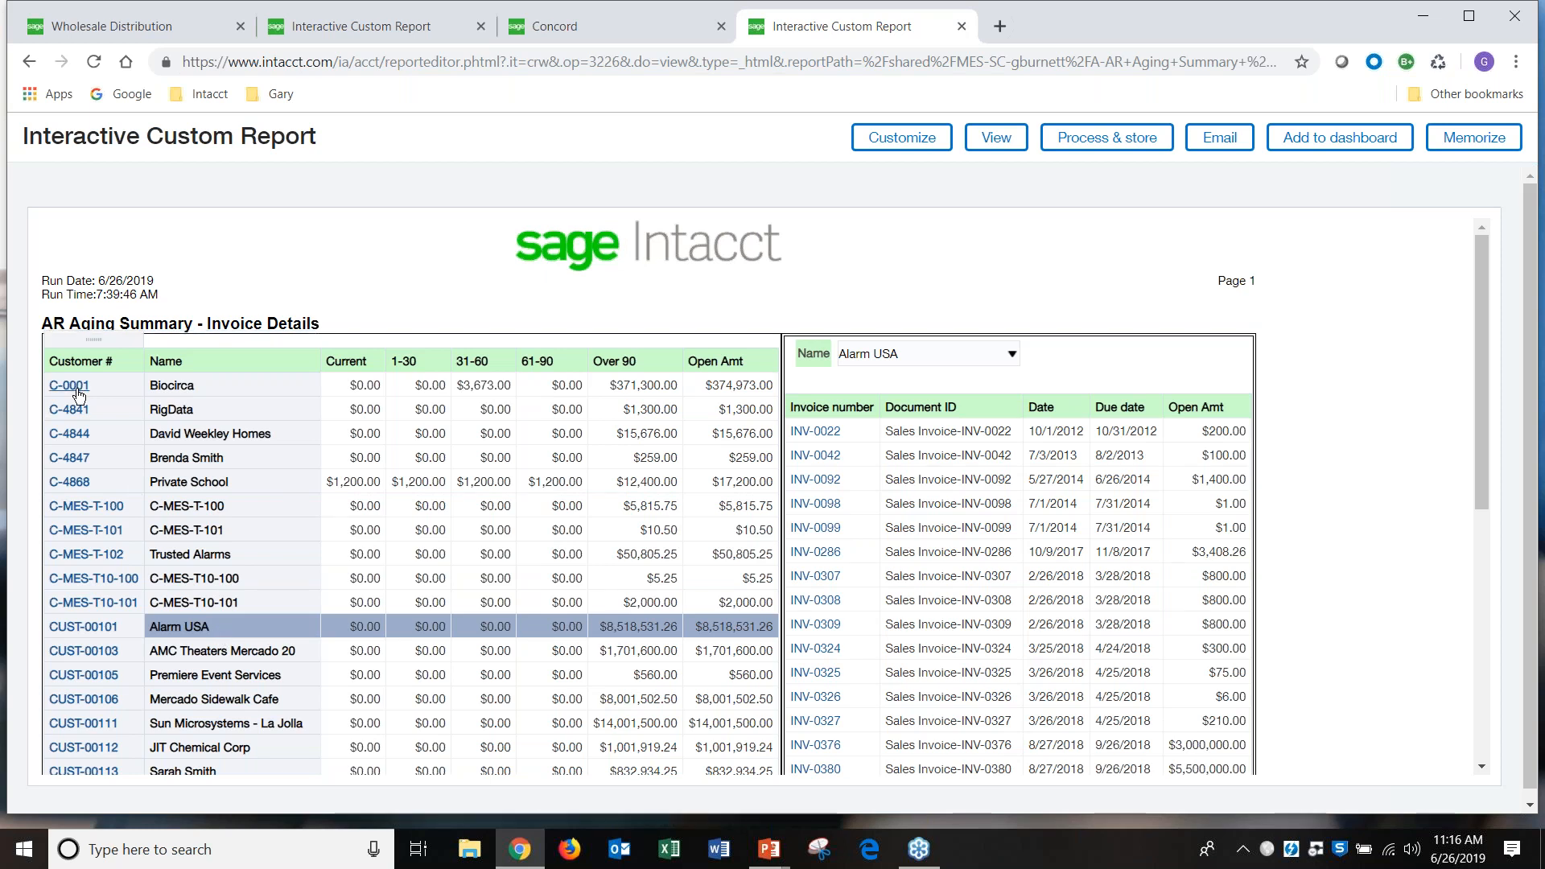
click(103, 628)
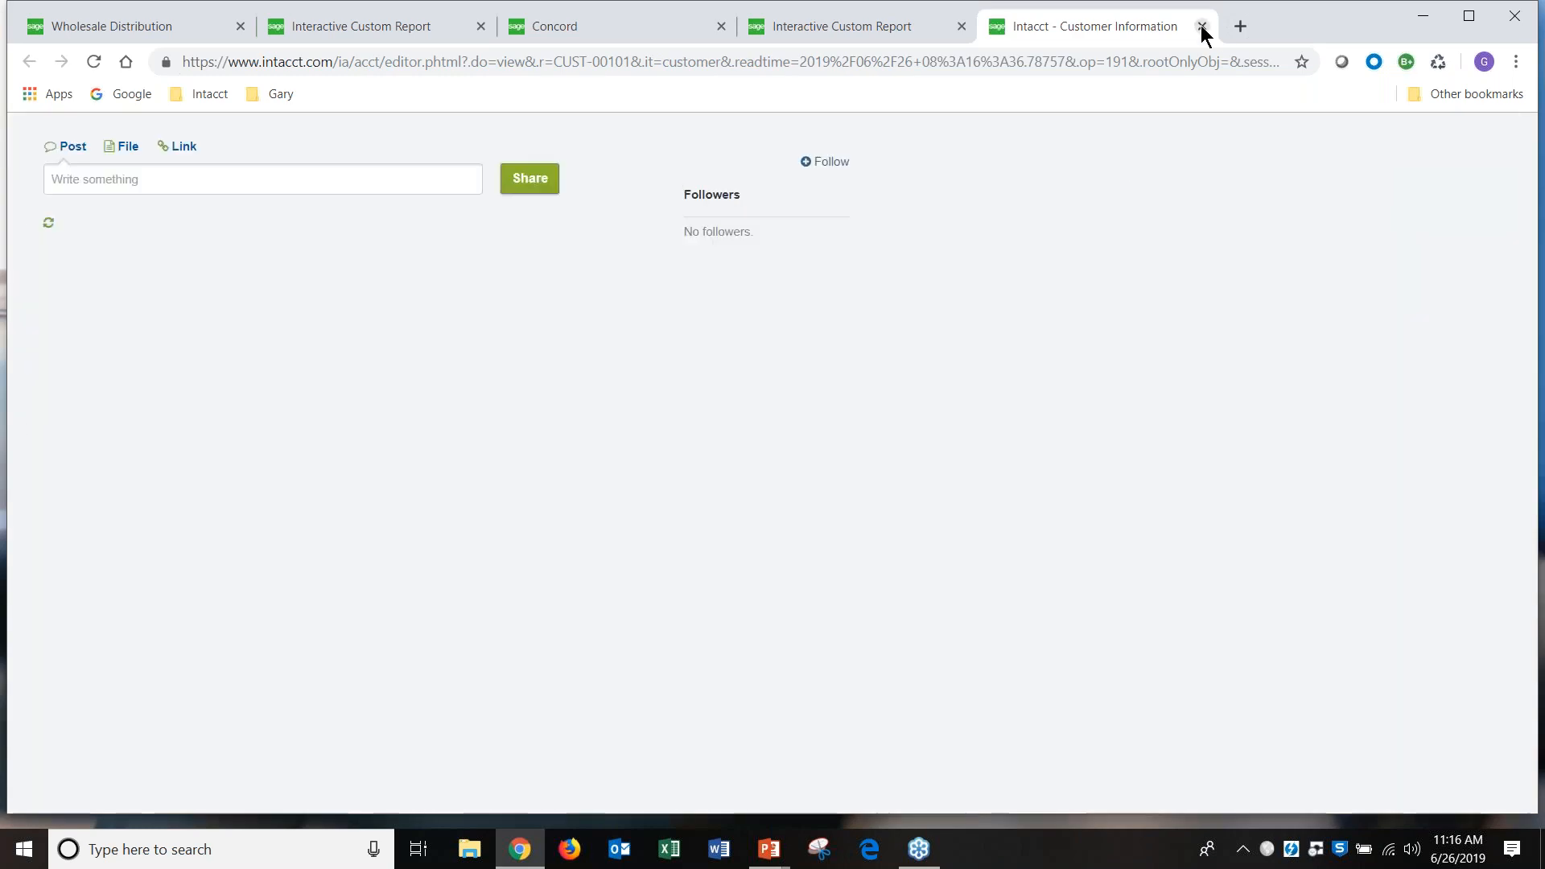
click(1201, 27)
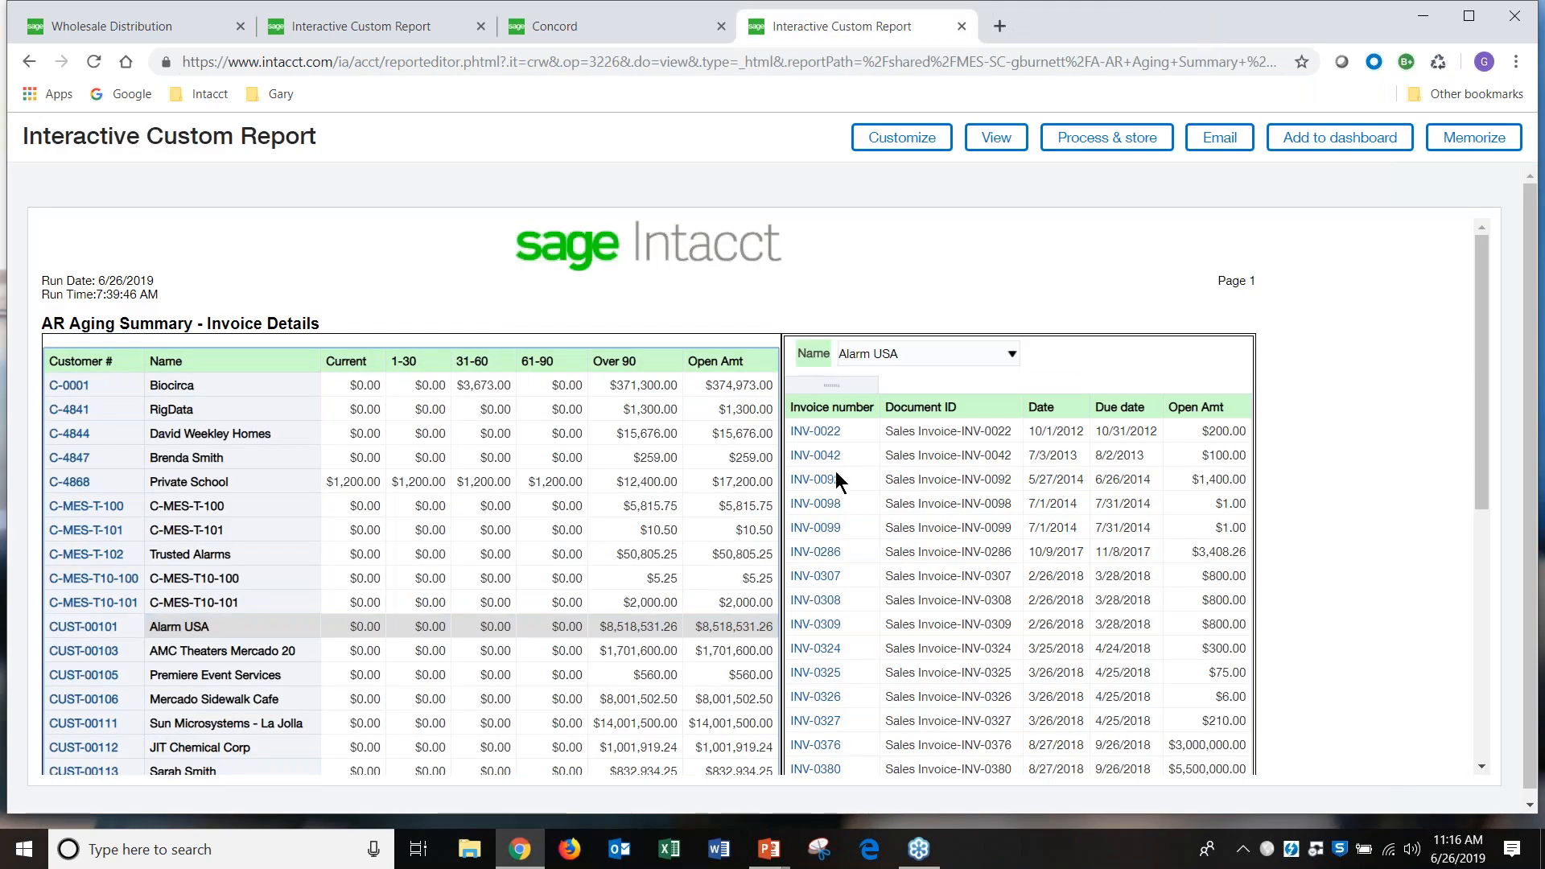
Step: Show the invoices of Private School and view the record of its first listed invoice, dated 1/9/2019
click(441, 629)
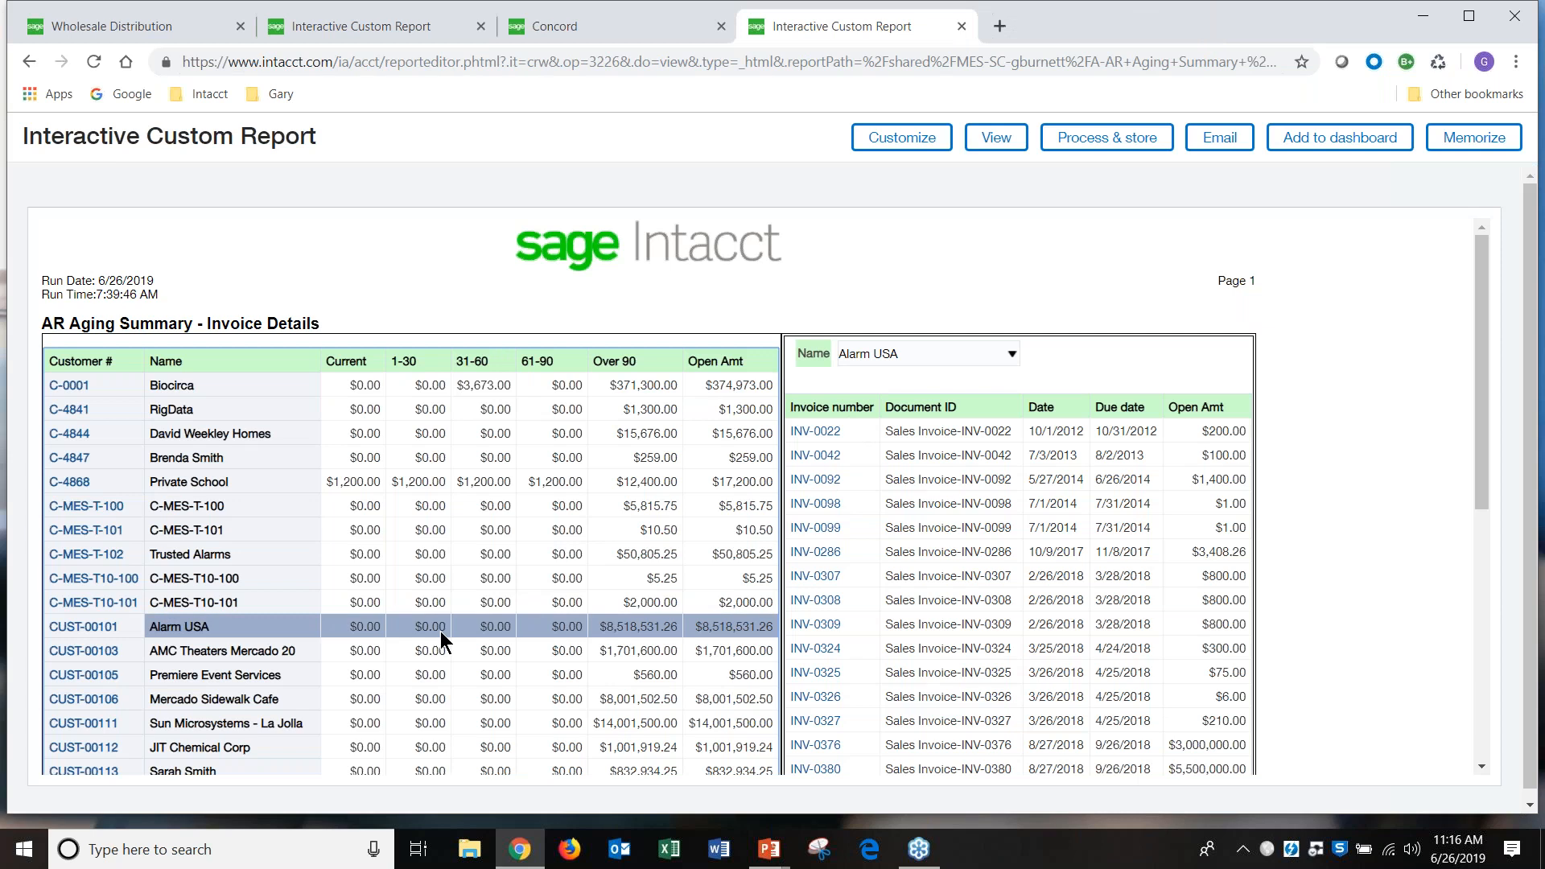
click(195, 481)
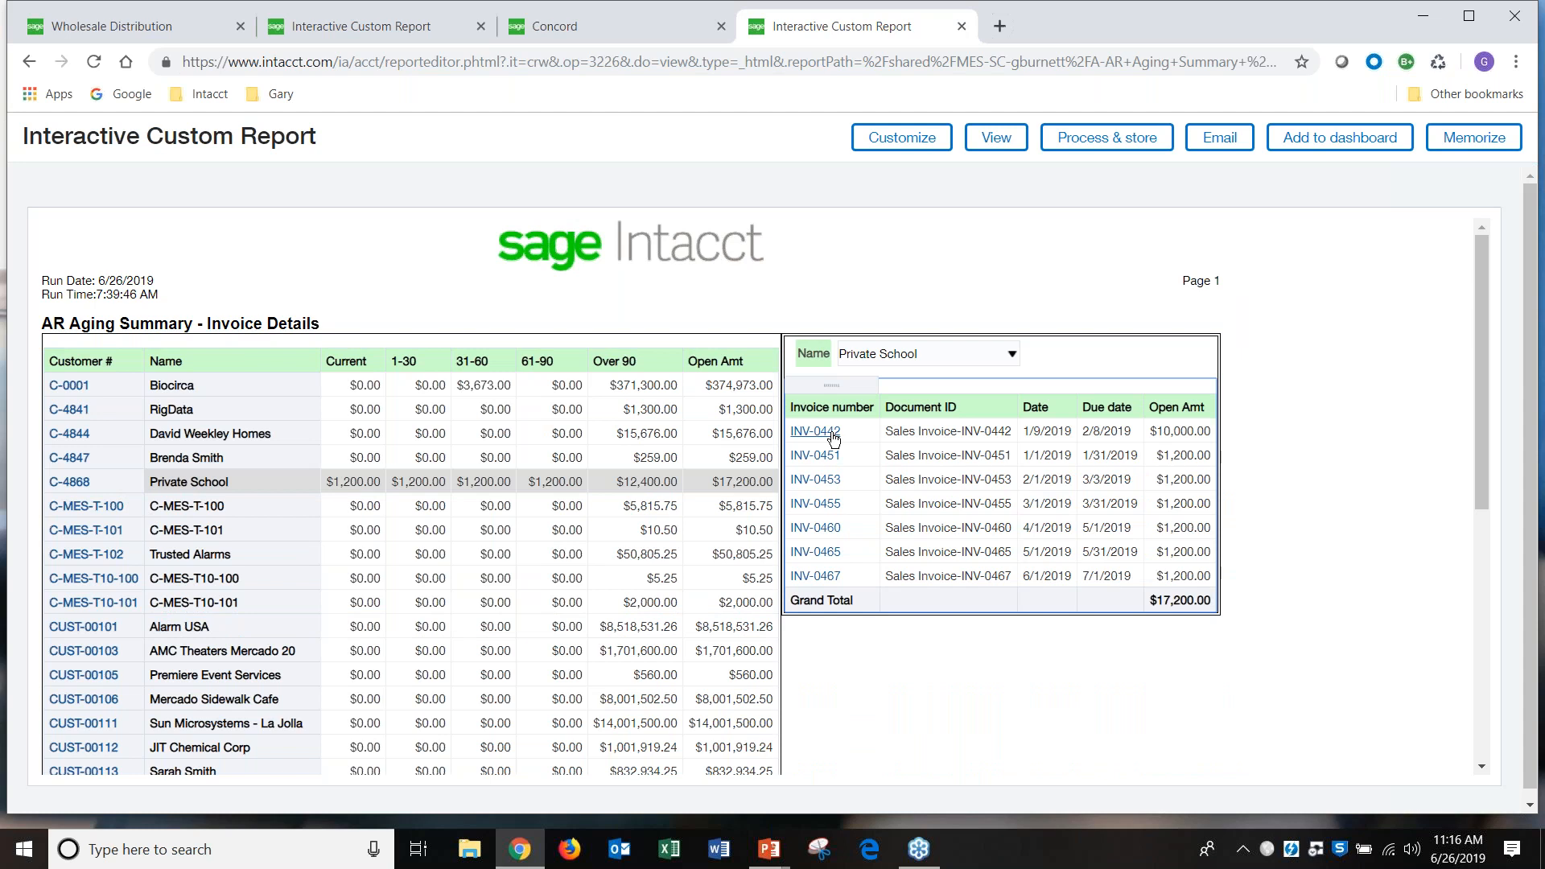
click(831, 435)
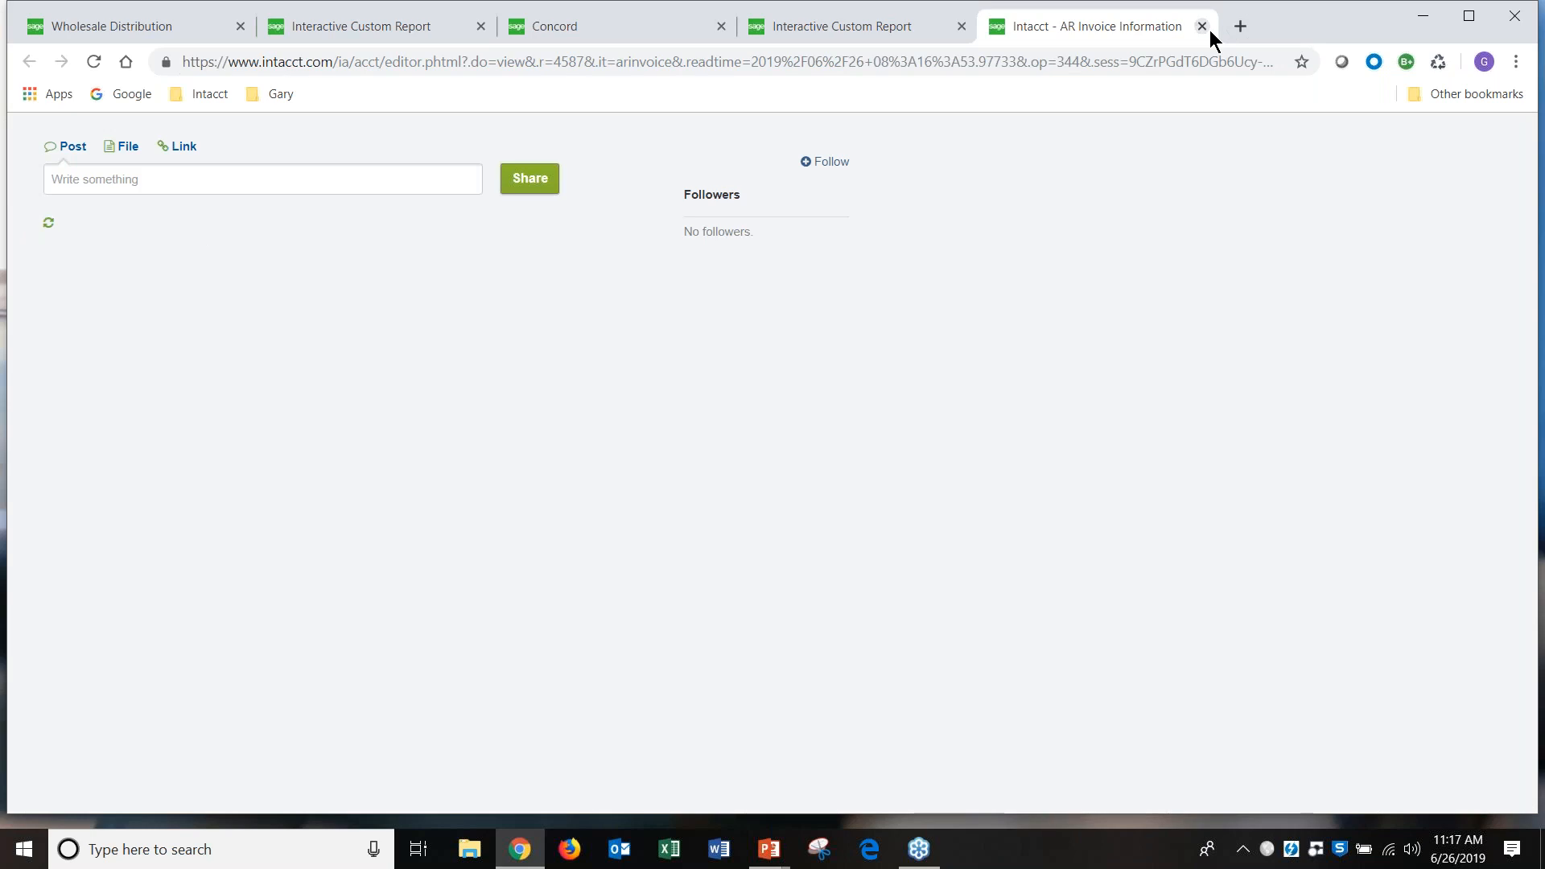
click(1207, 29)
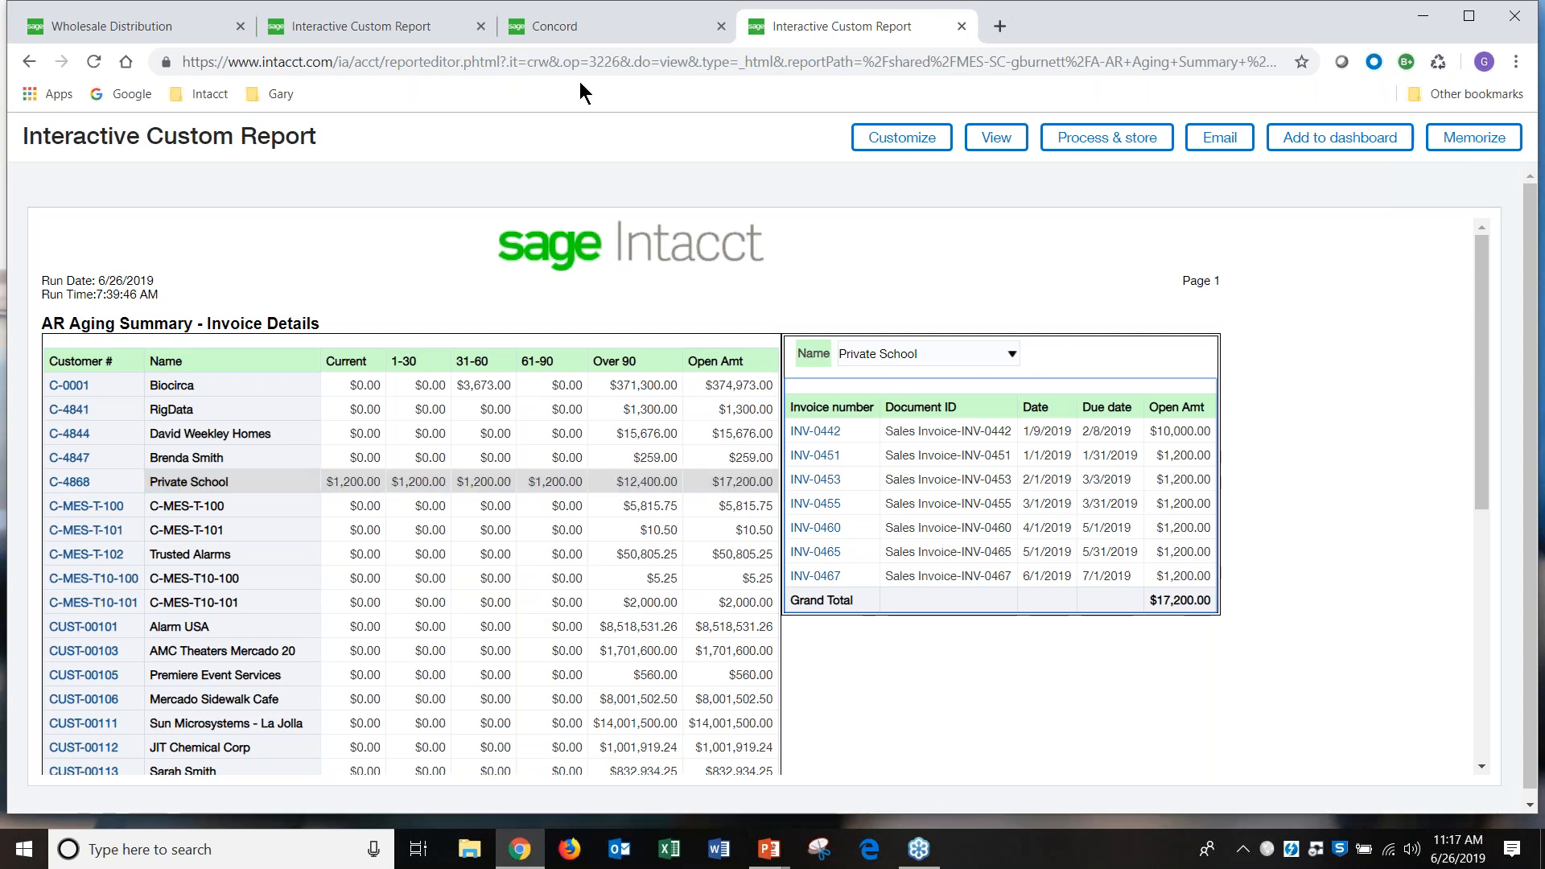
Step: Switch to the AR Aging Summary report's Refine view in the Concord browser tab and review its pivot table and invoice table layout
click(605, 27)
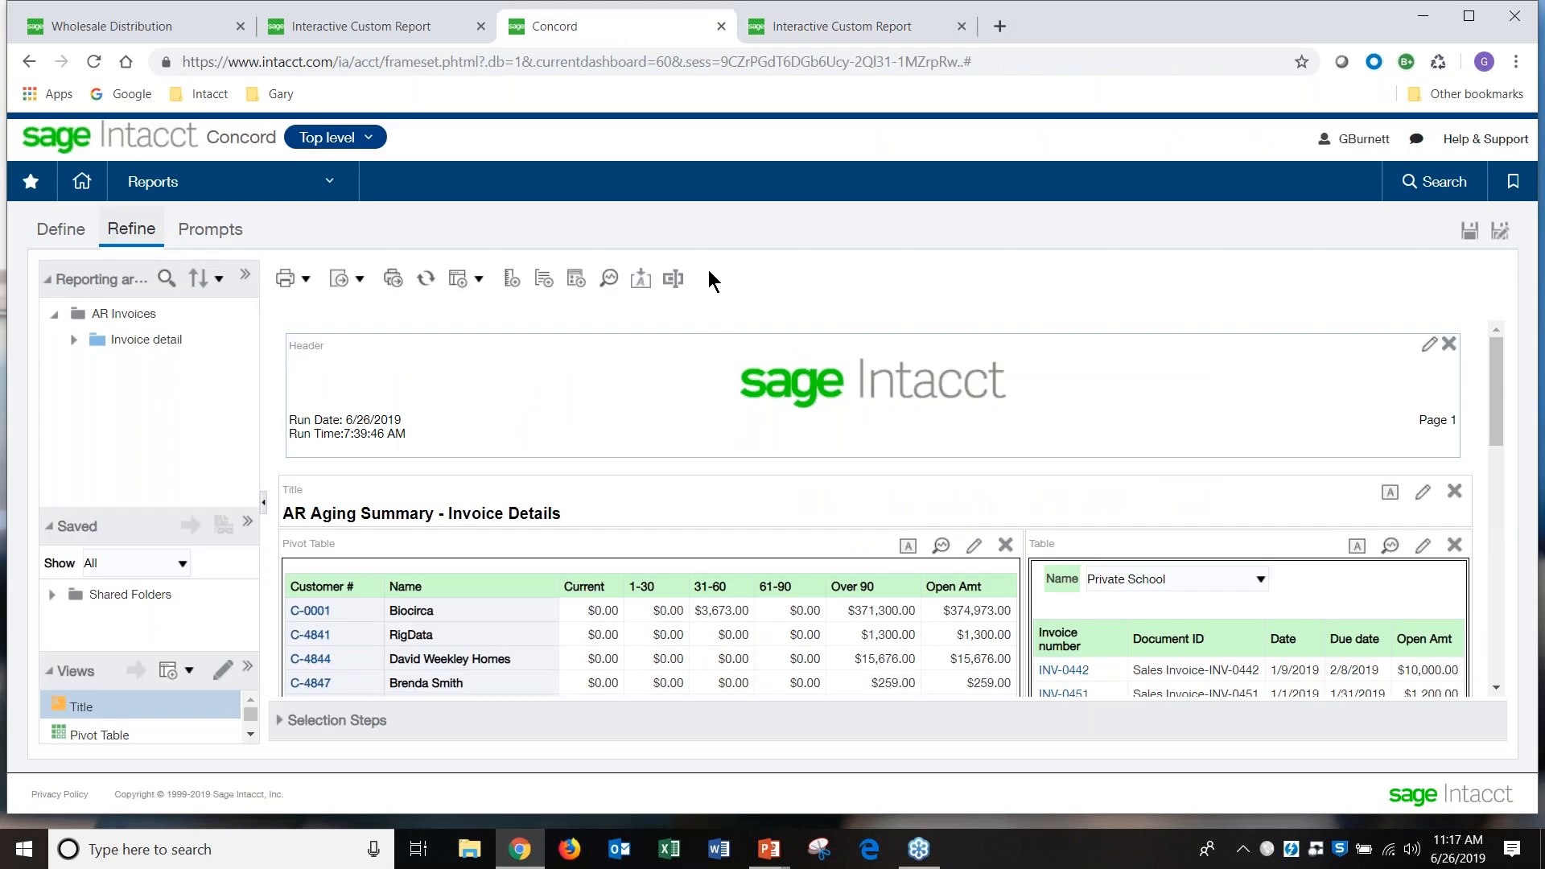
scroll(751, 342, down, 1)
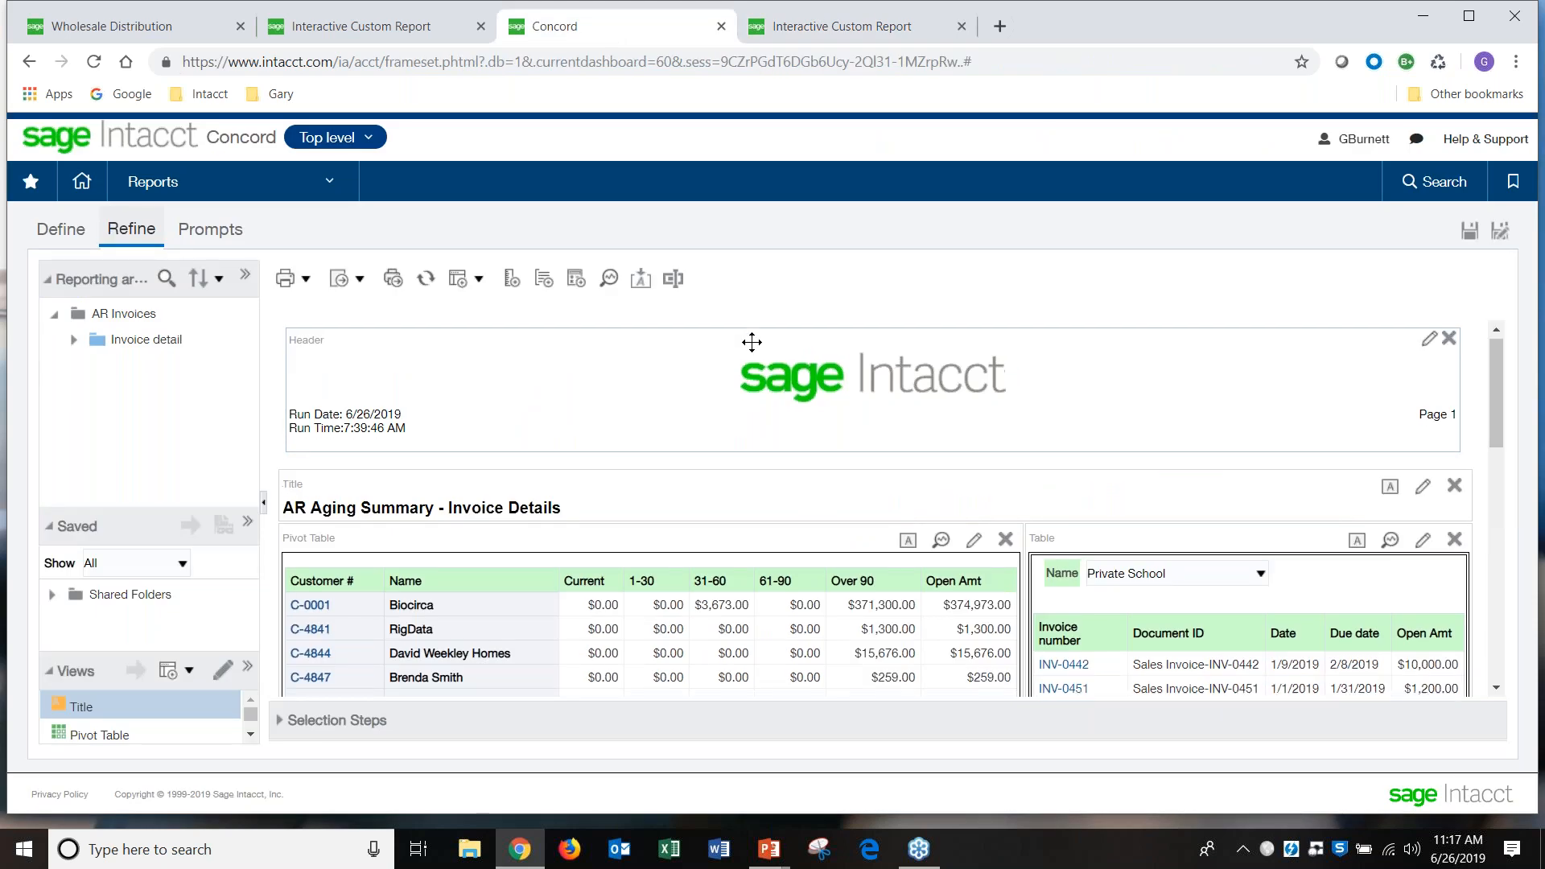
scroll(751, 342, down, 2)
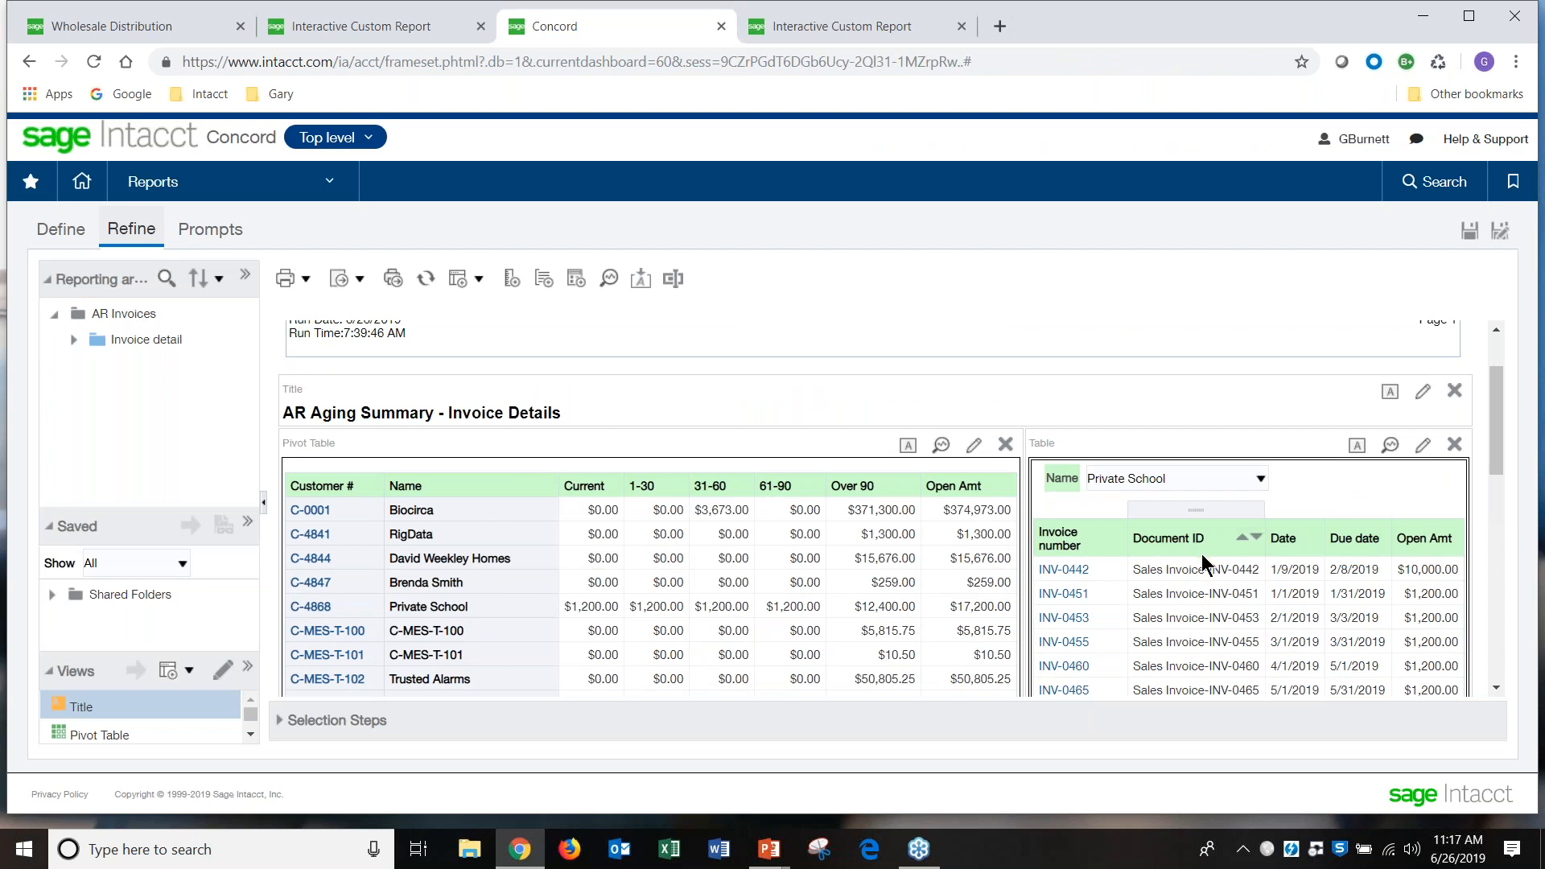
scroll(1172, 528, up, 3)
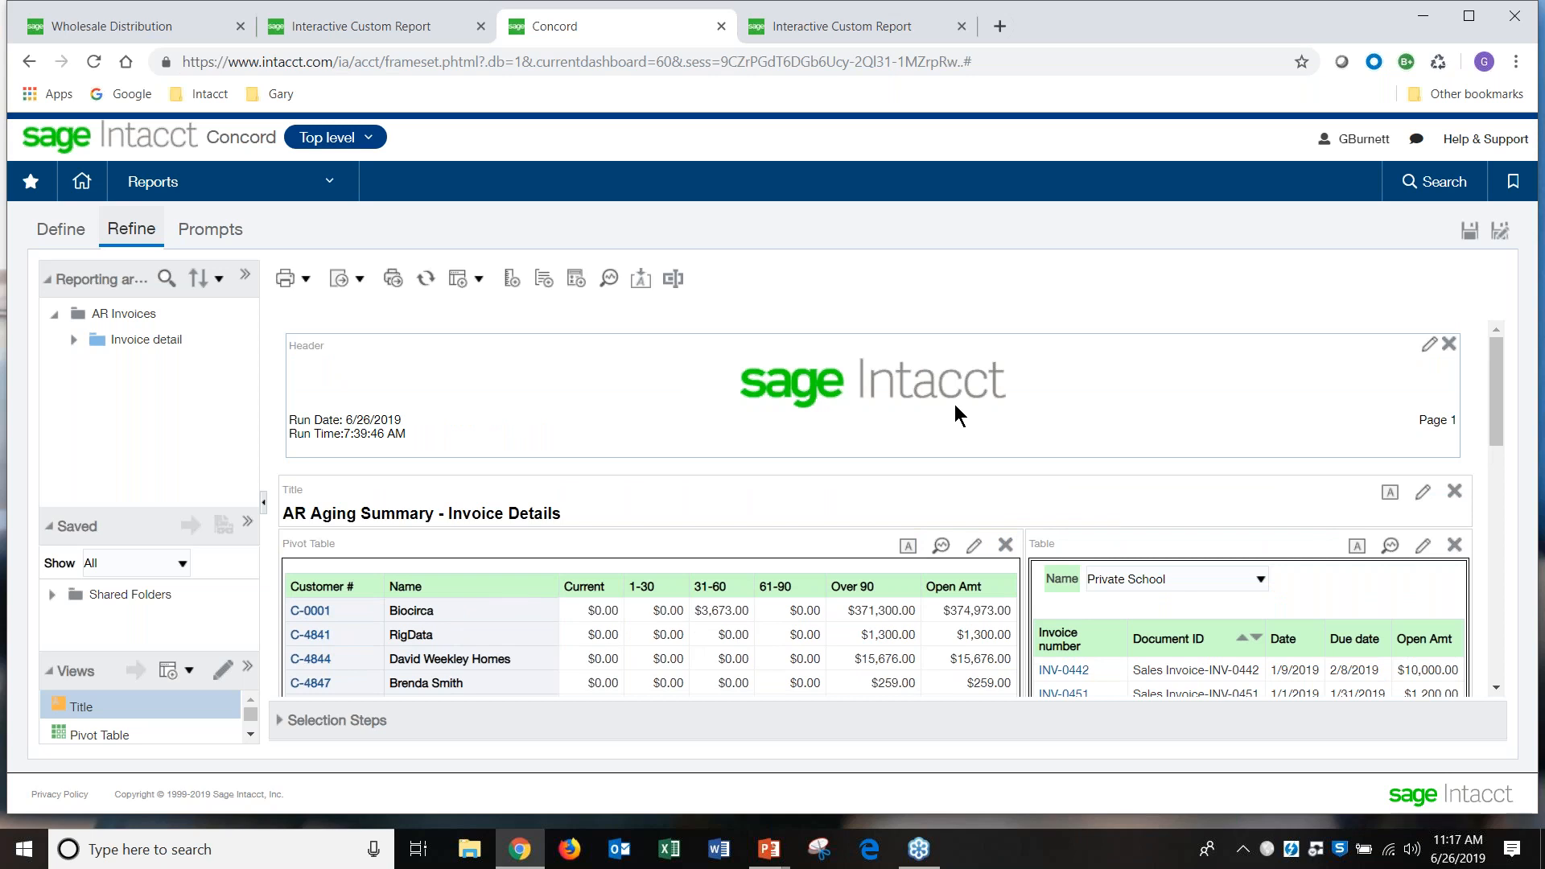
Step: Widen the reporting areas list and add the customer Territory ID as the first row column of the aging pivot table
drag(261, 392, 318, 392)
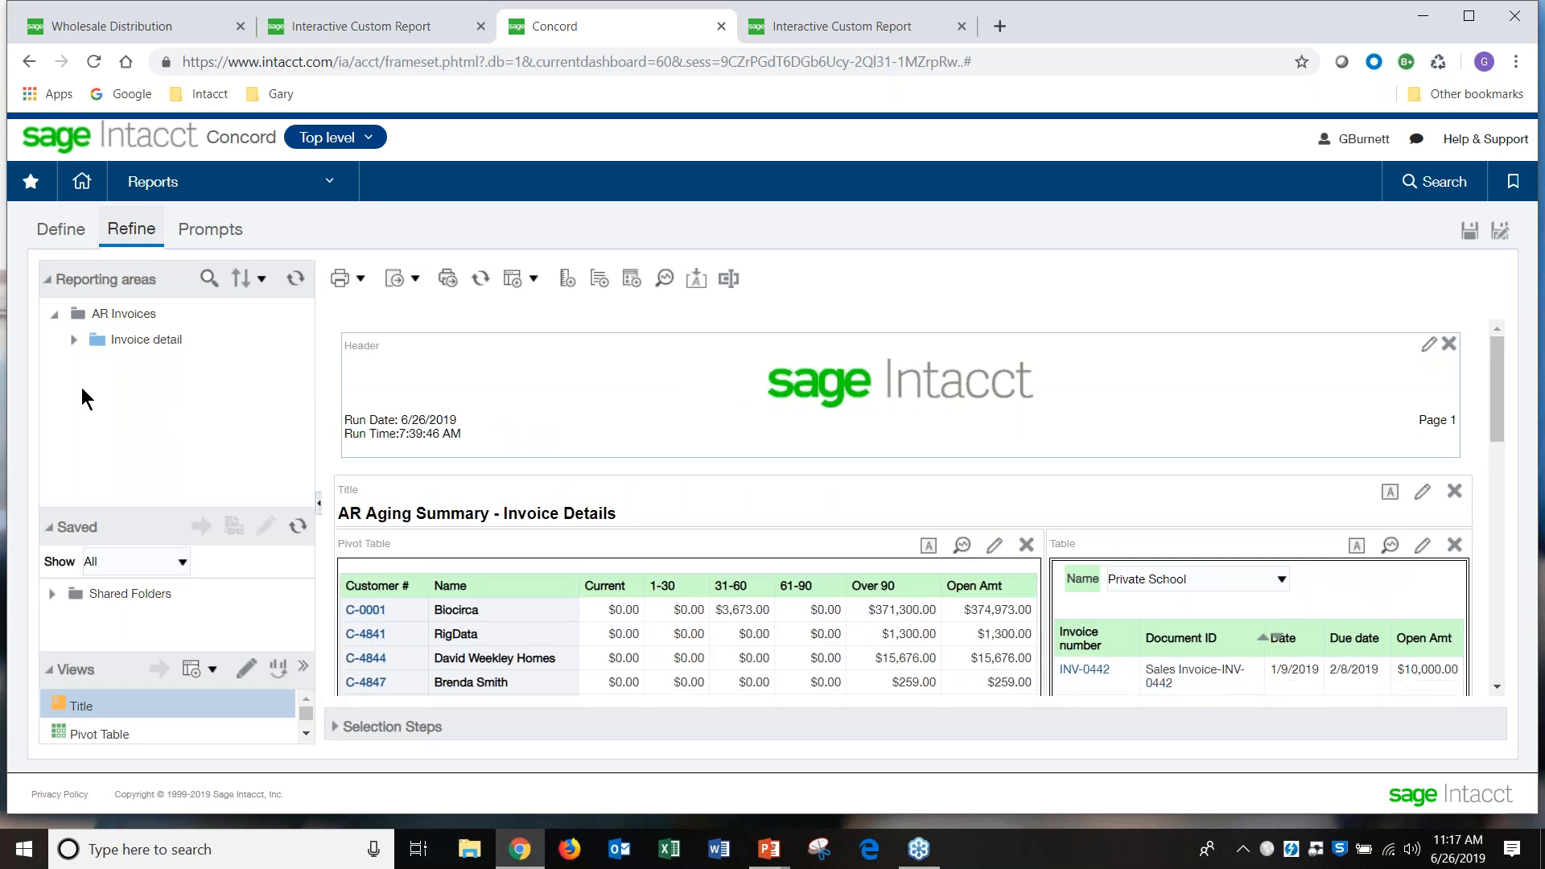
click(73, 340)
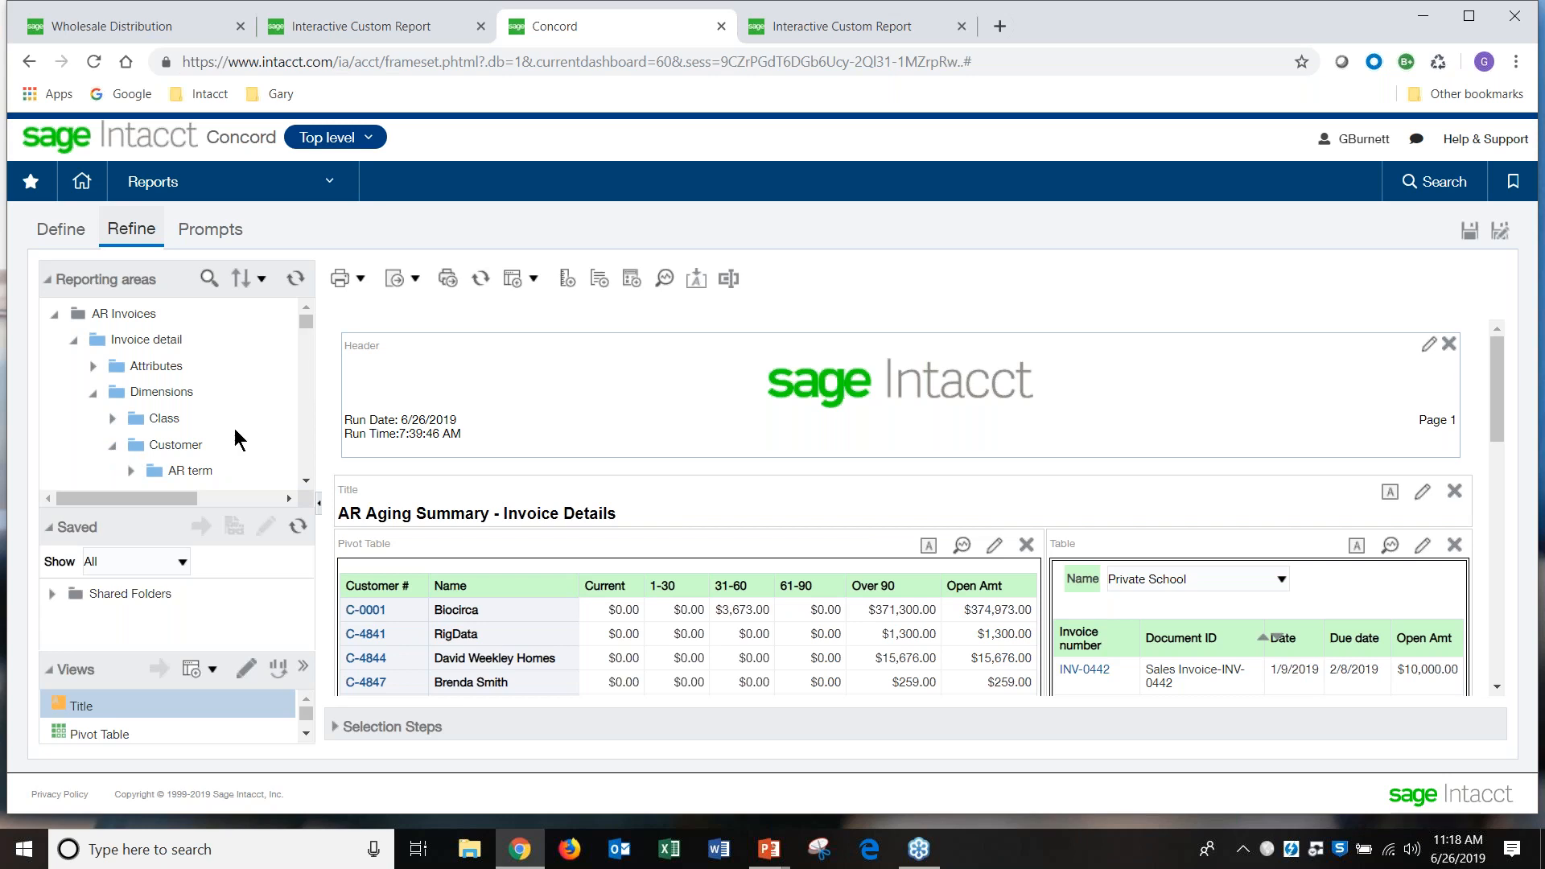
scroll(245, 434, down, 1)
scroll(250, 426, down, 4)
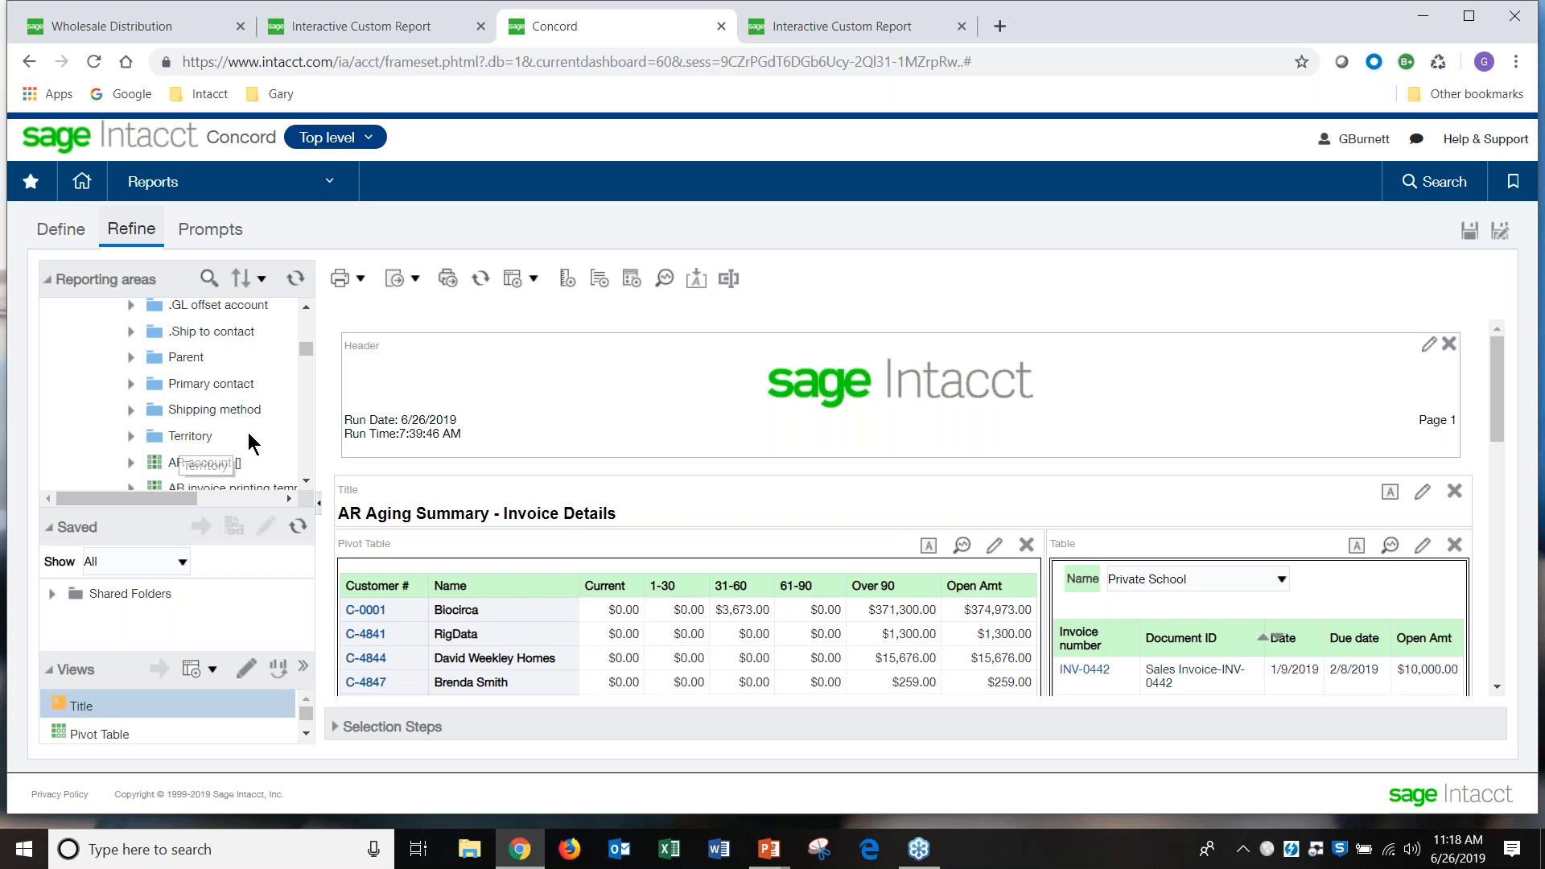
double_click(184, 438)
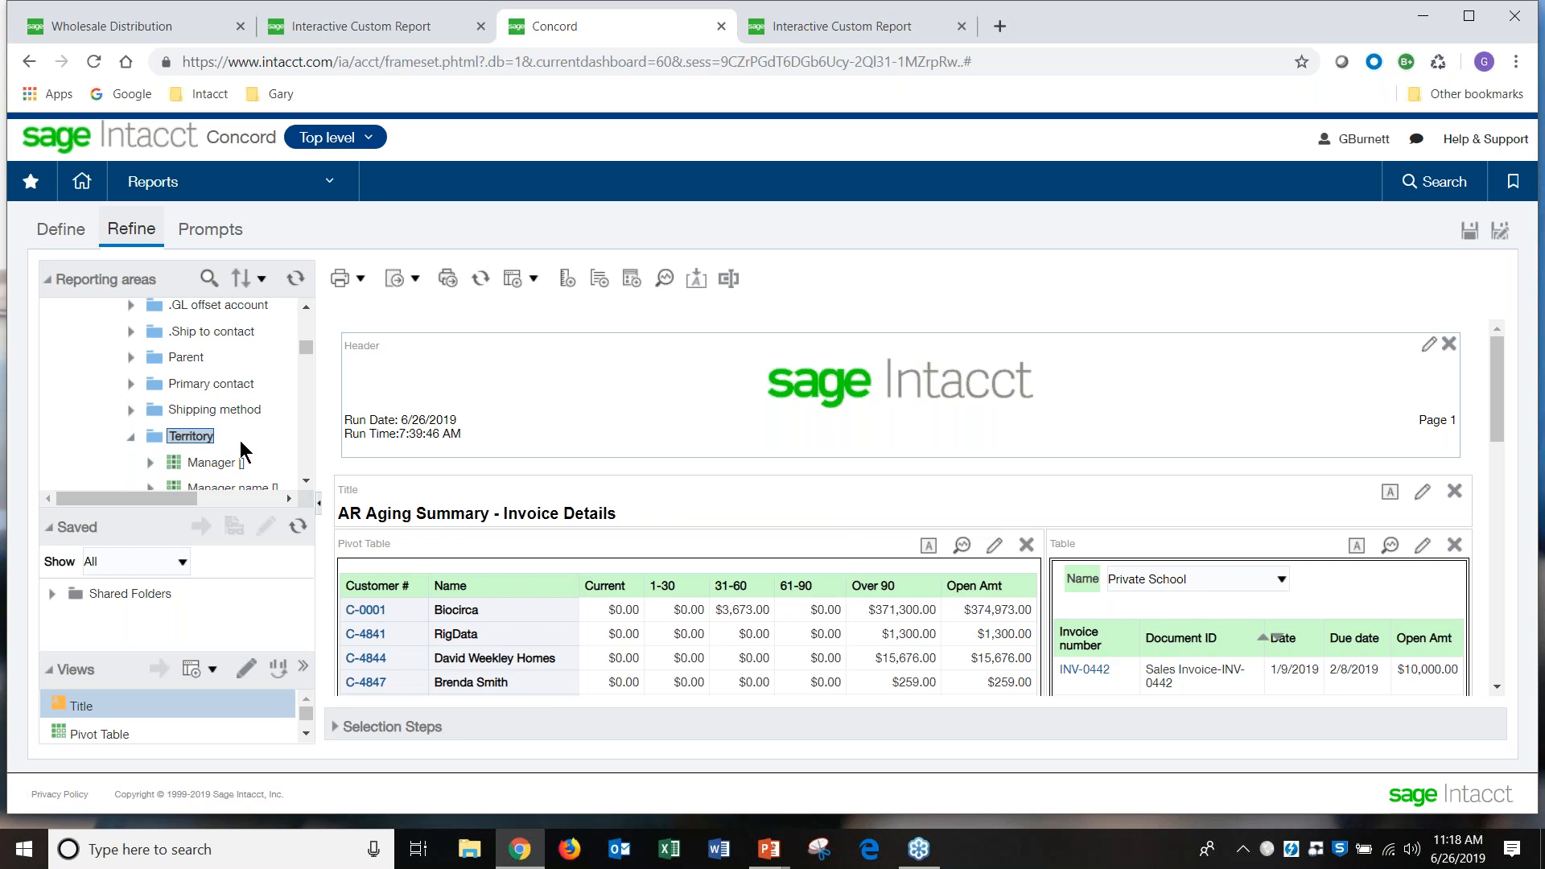
click(195, 468)
drag(195, 473, 427, 594)
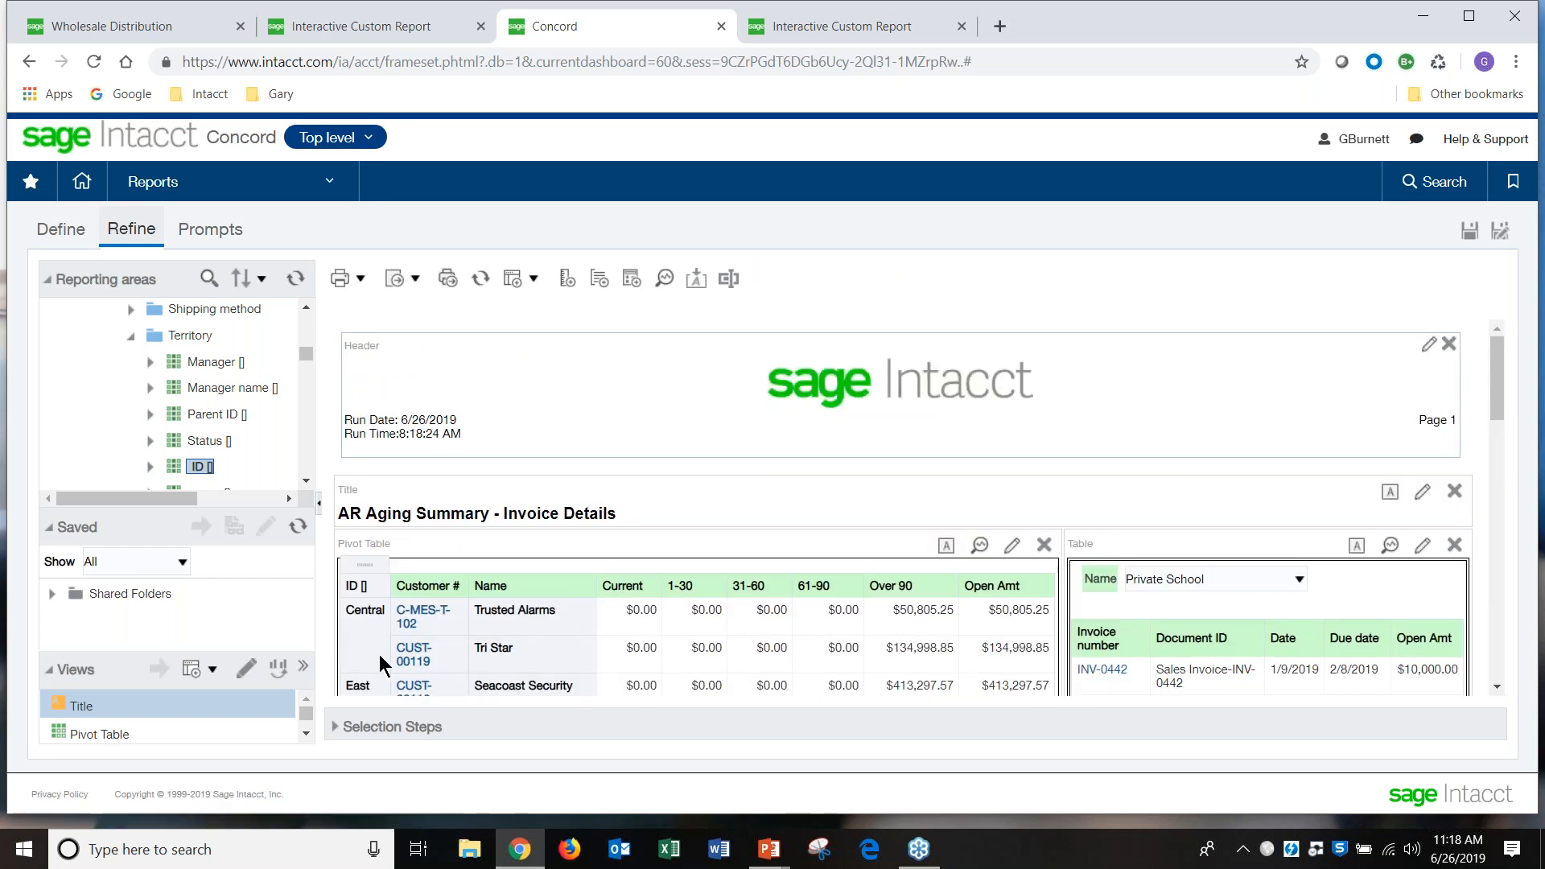
Step: Examine the territory grouping and the subtotal, grand total and move options available for the pivot table's ID column
scroll(391, 620, down, 1)
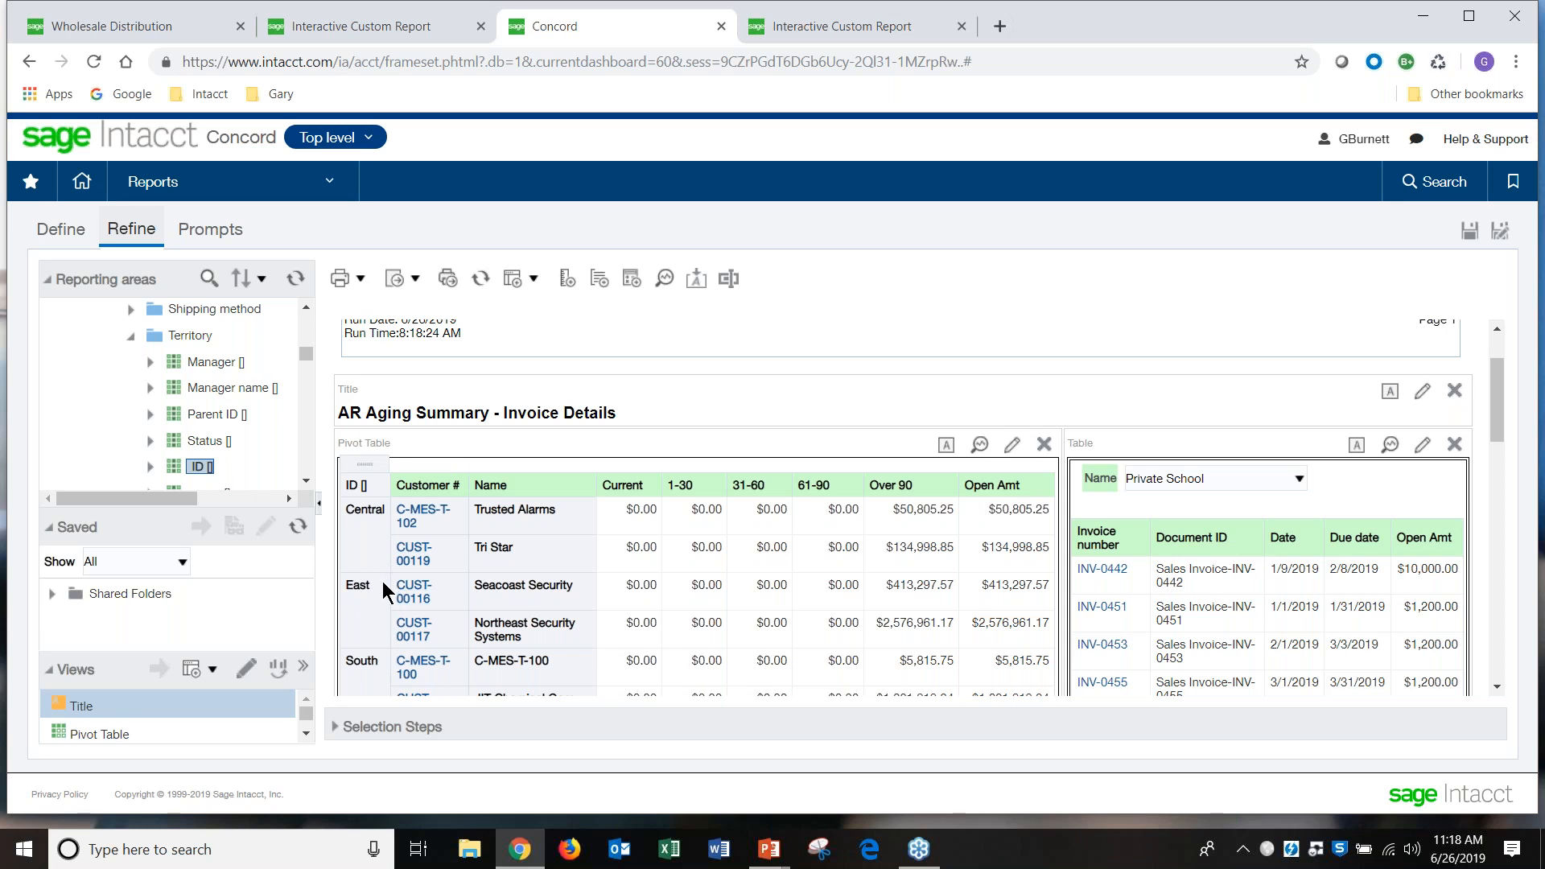
click(355, 516)
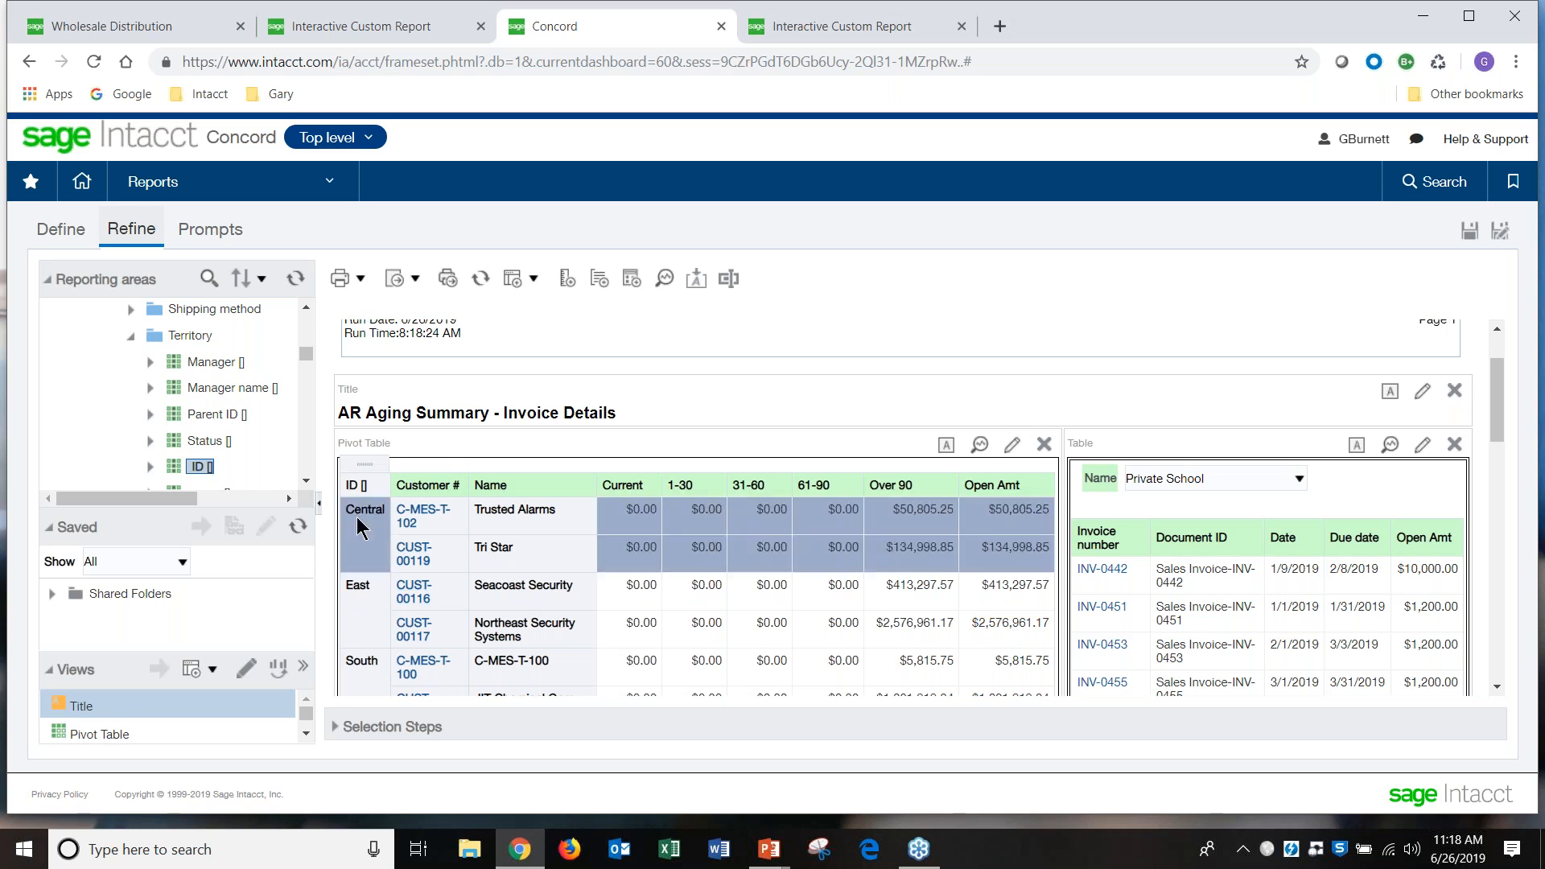
click(364, 486)
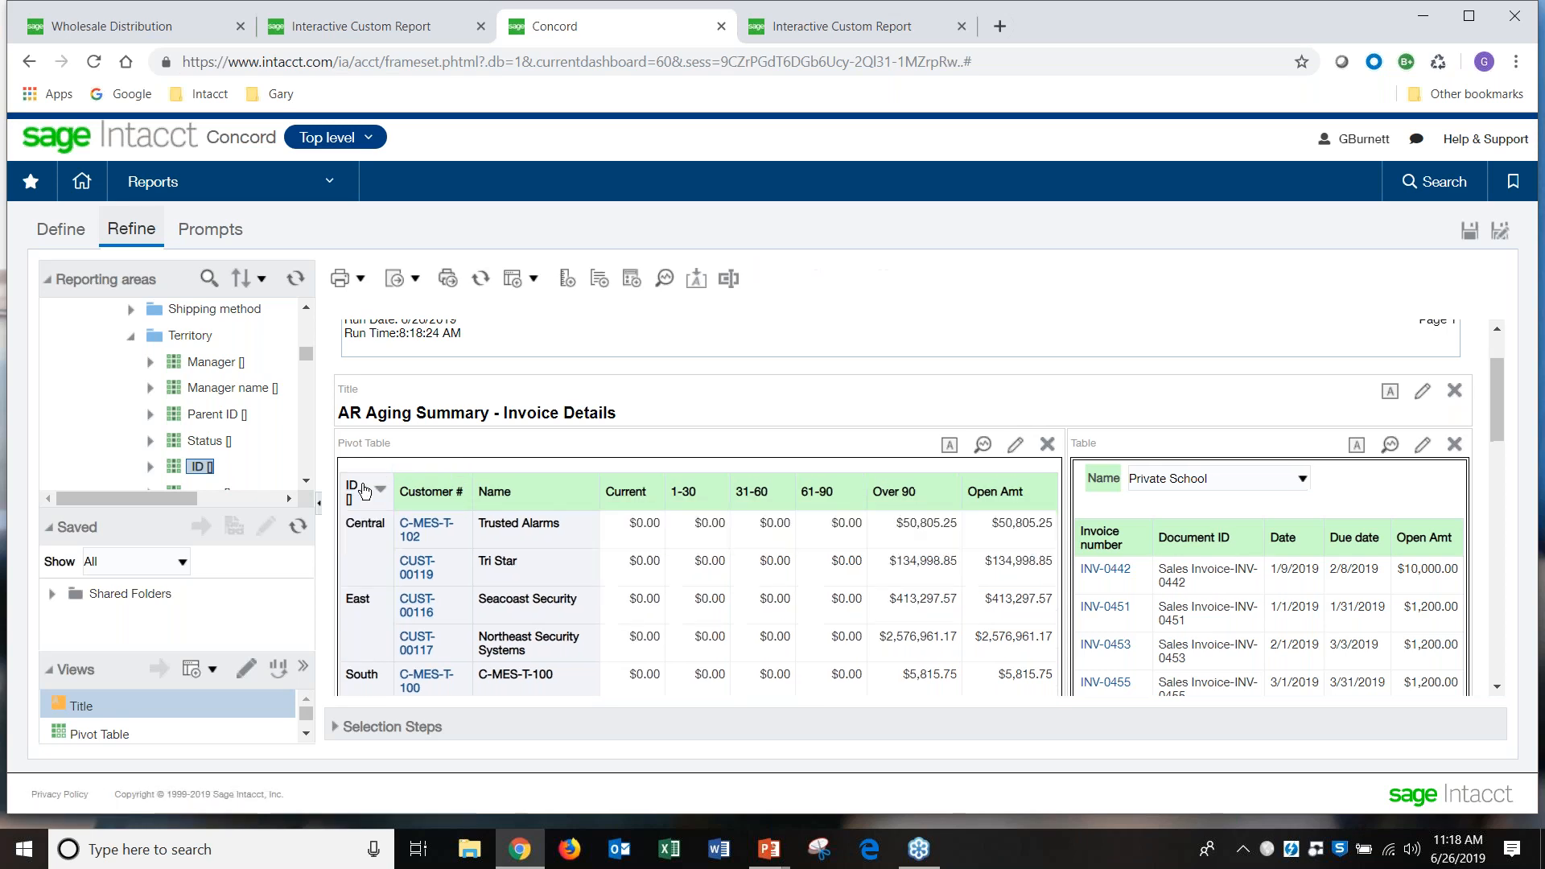
right_click(357, 487)
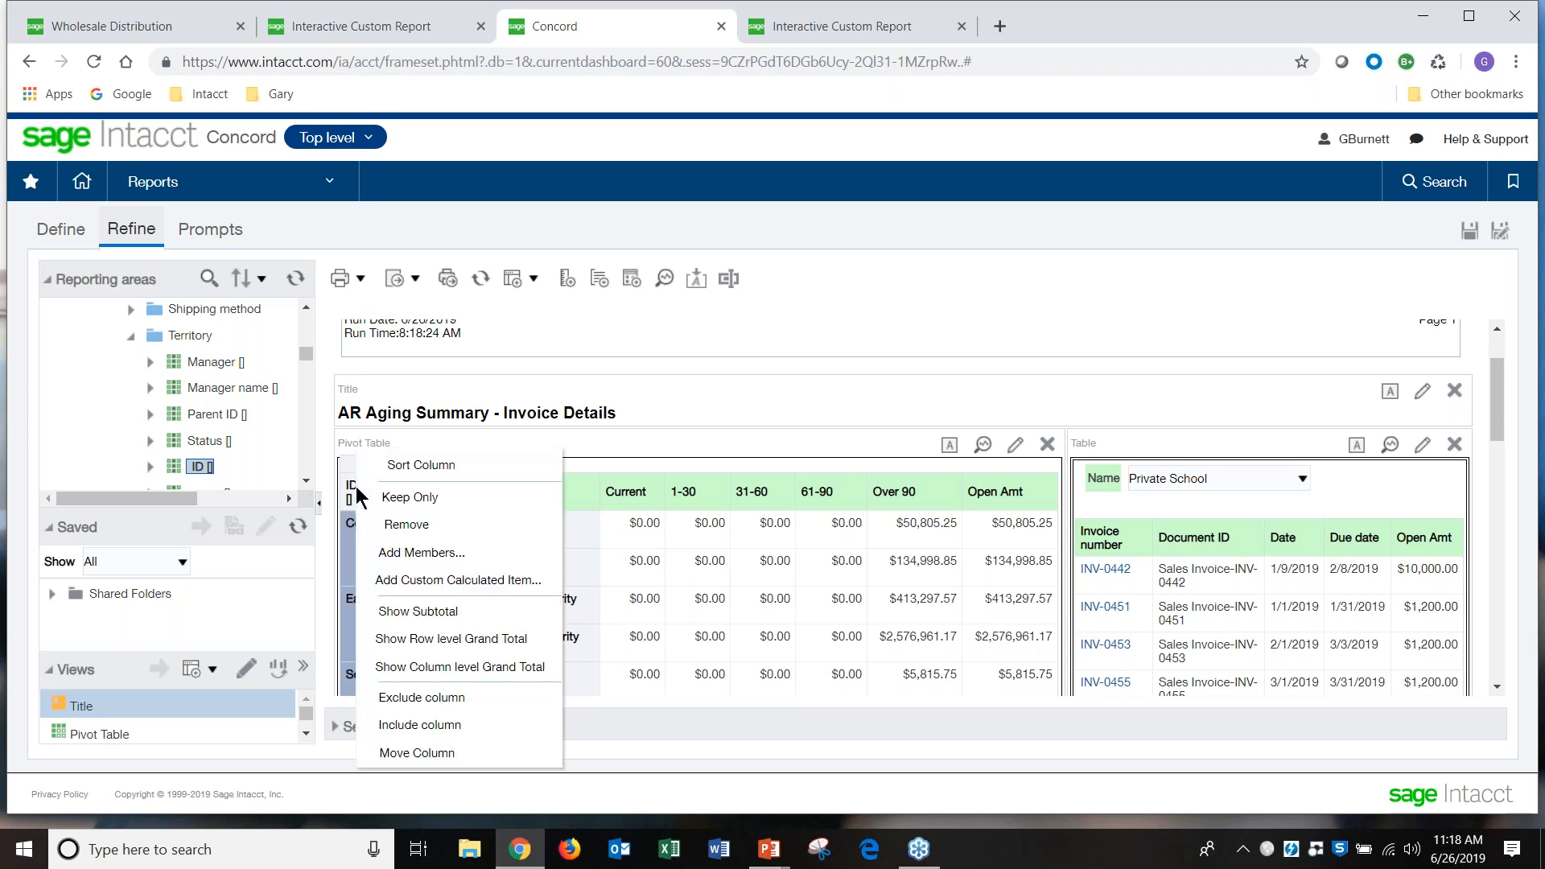
mouse_move(471, 608)
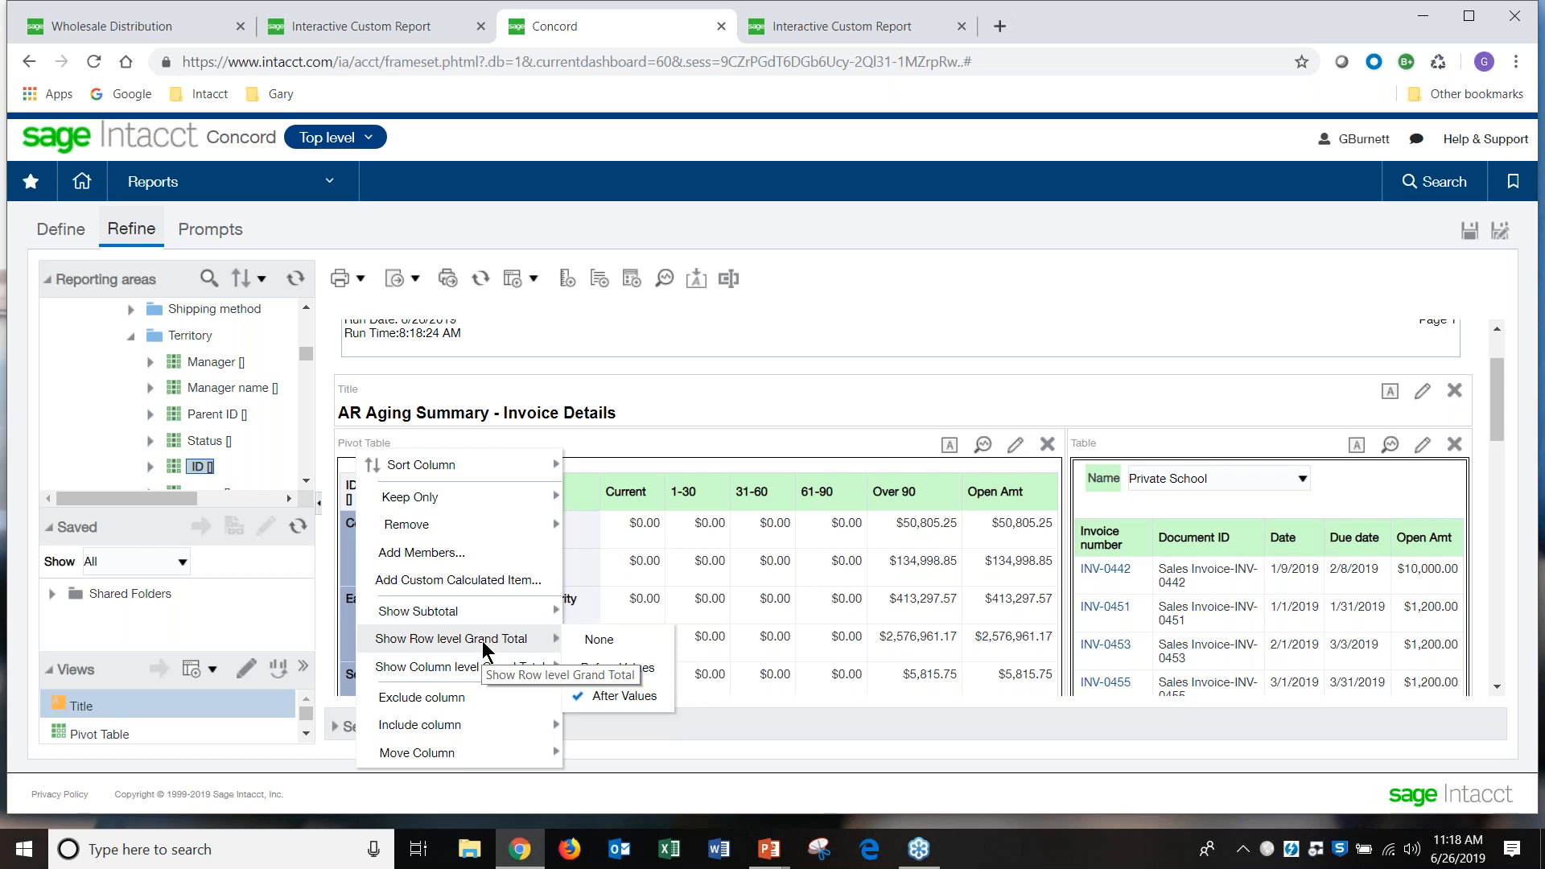
mouse_move(491, 672)
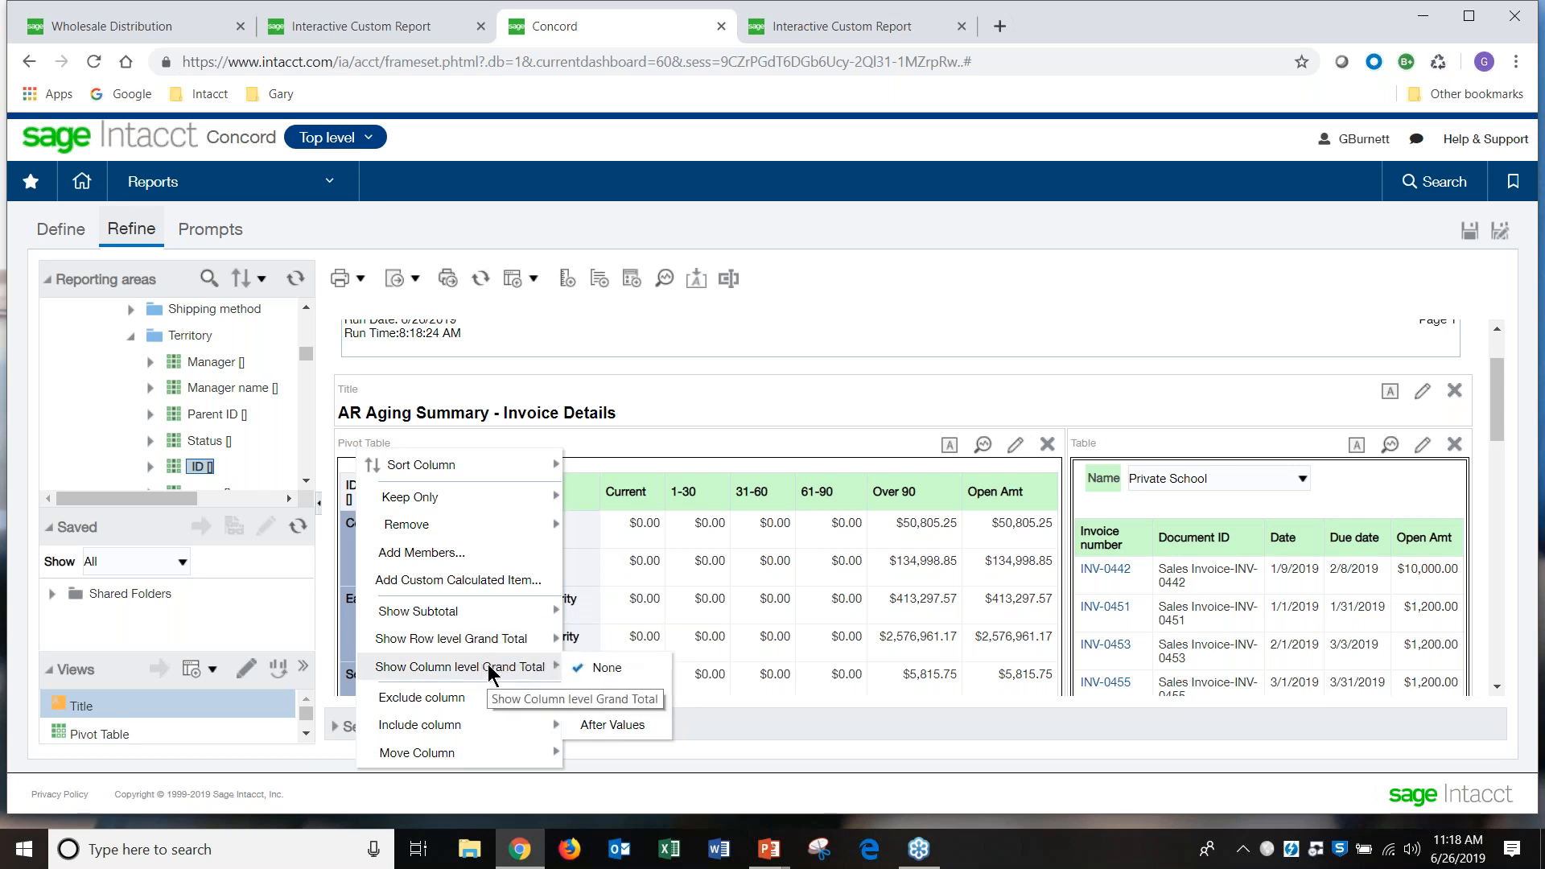
mouse_move(499, 639)
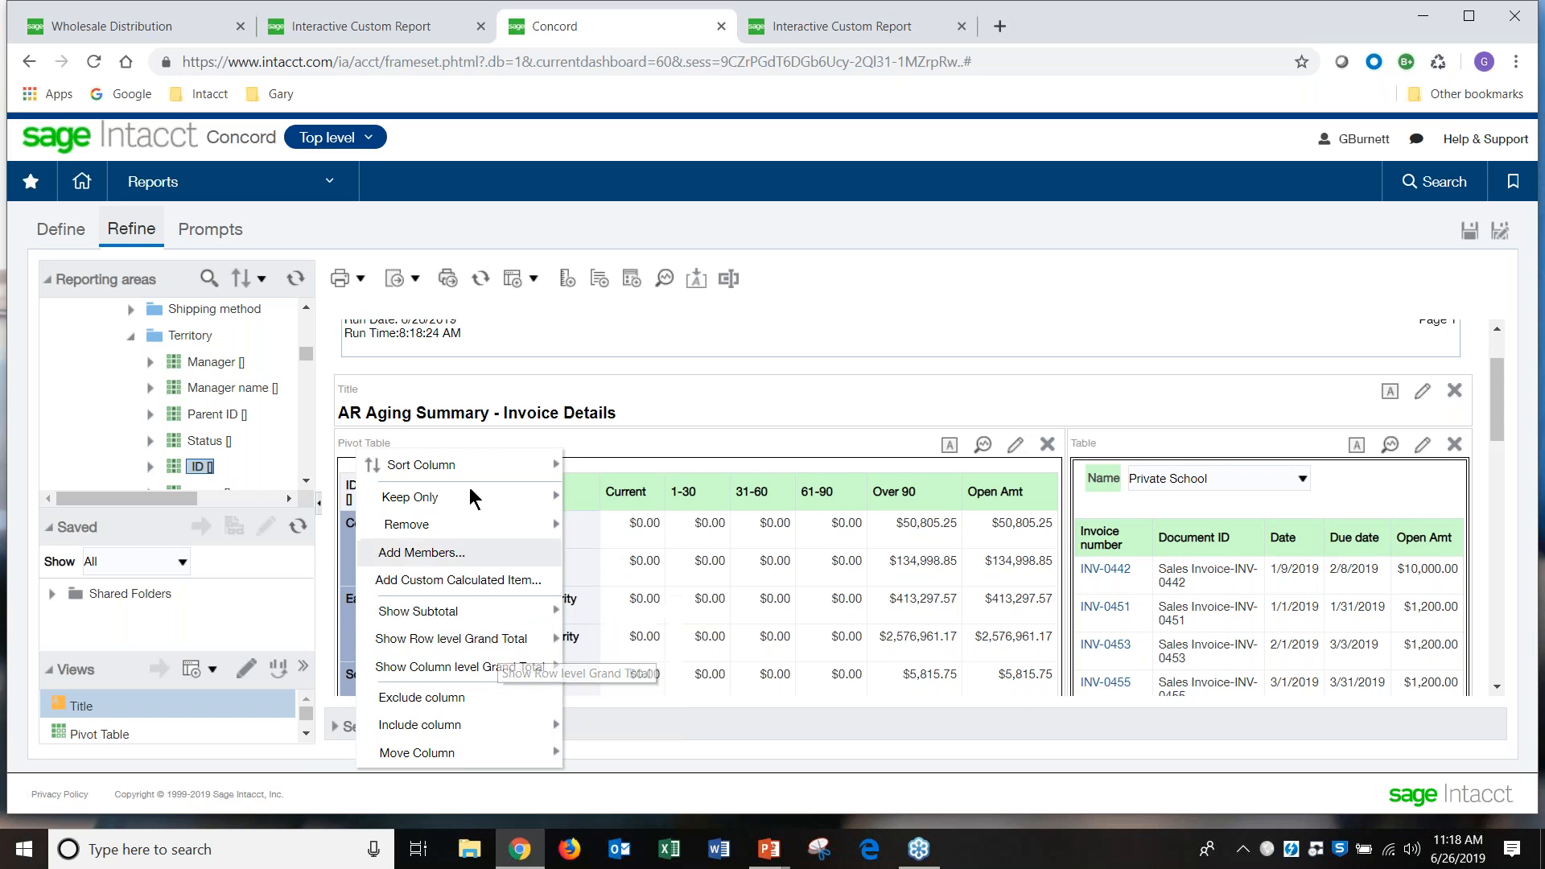
mouse_move(465, 756)
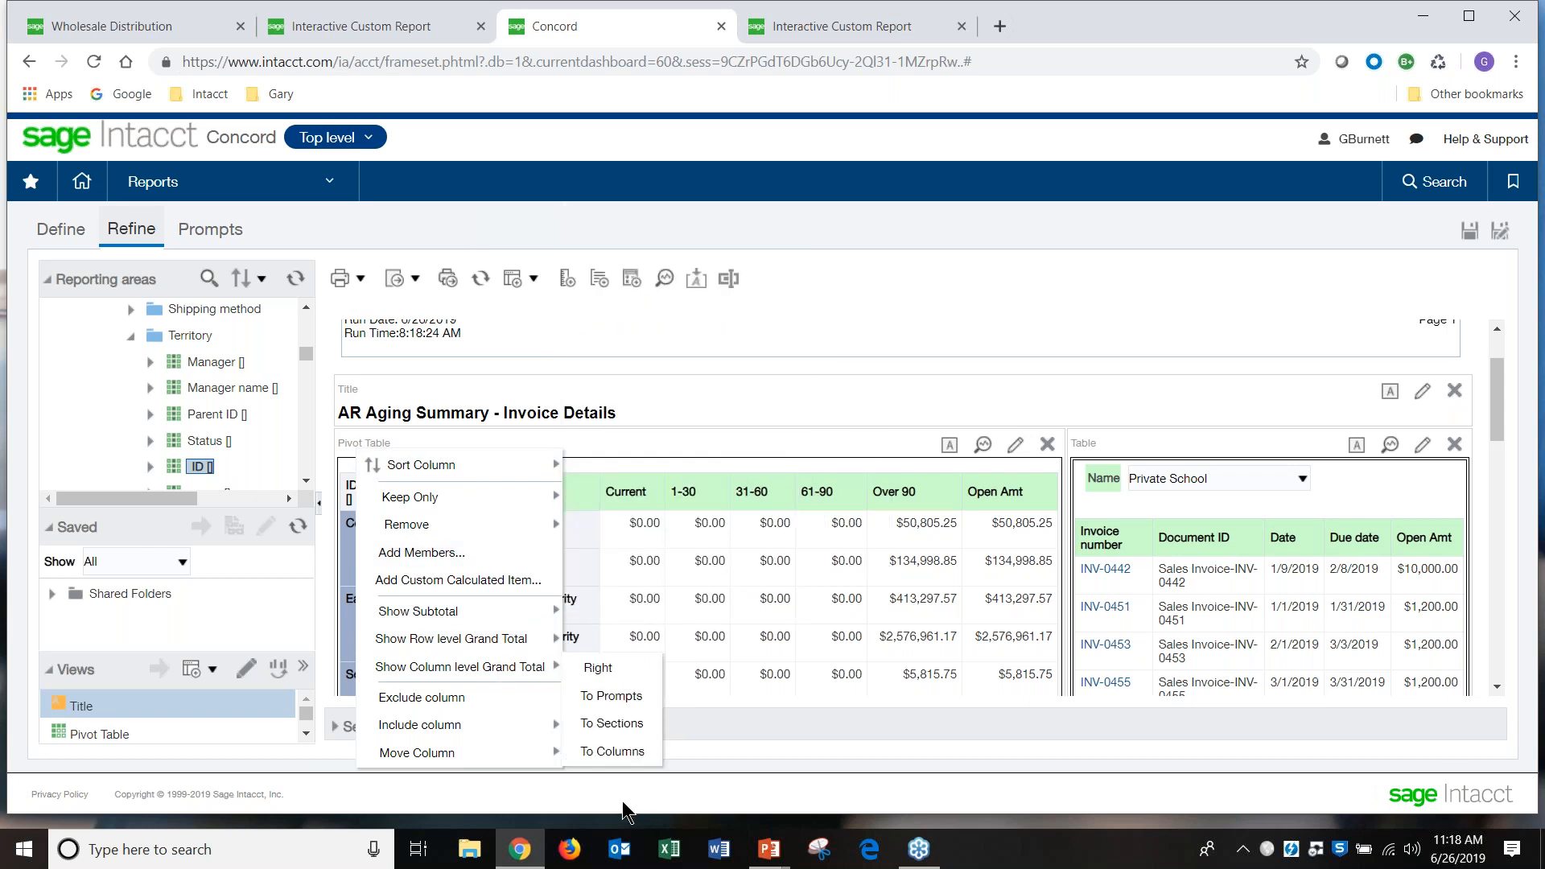
click(346, 554)
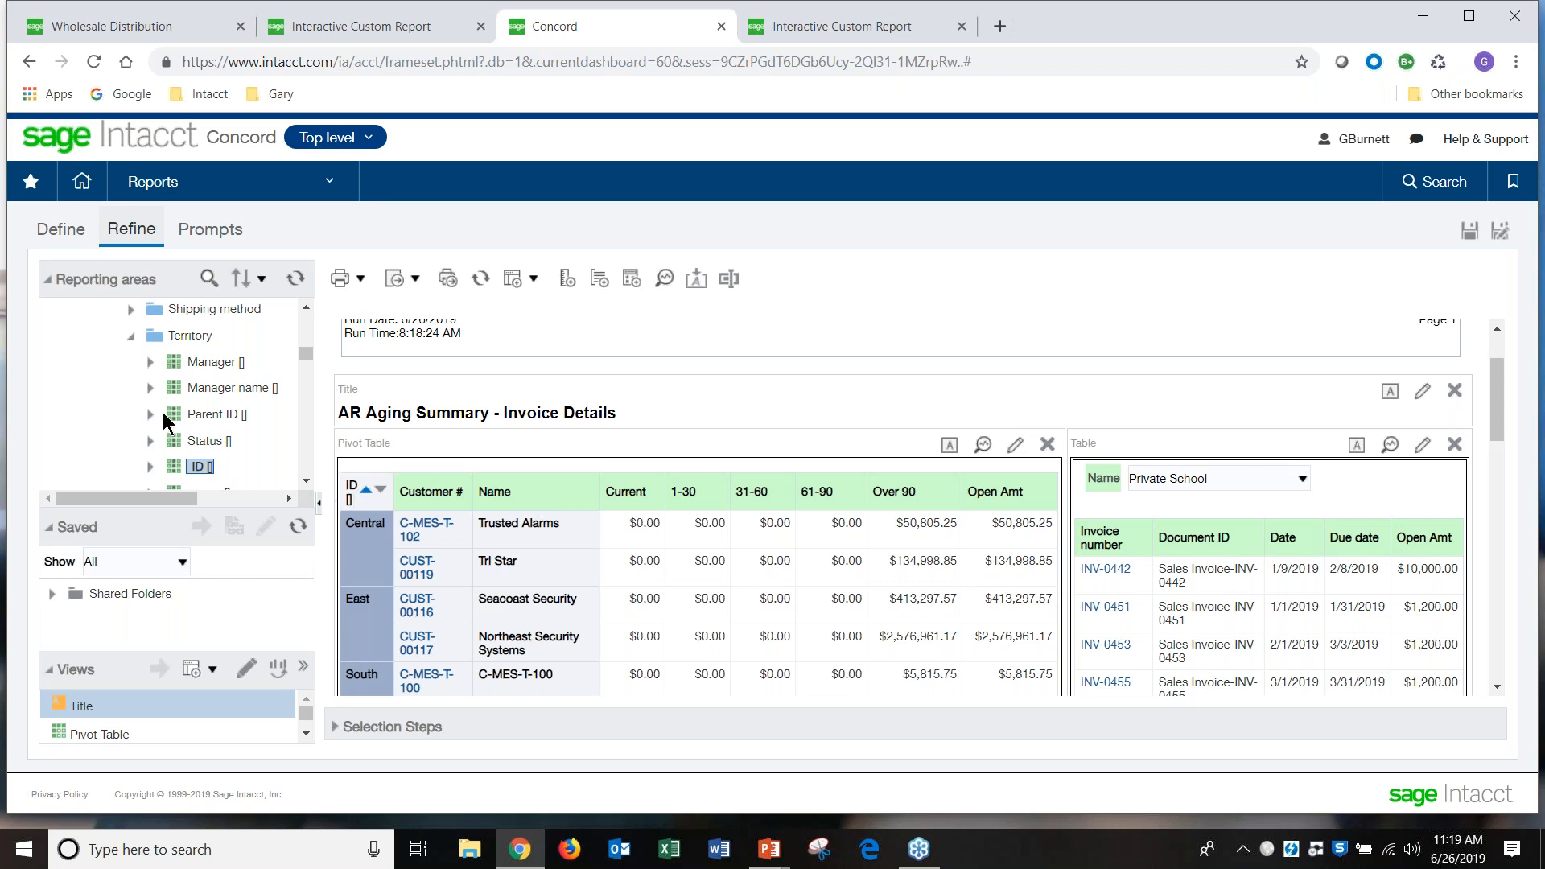
Step: Collapse the Territory and Dimensions folders and explore the Related Objects of the invoice detail area, including Invoice
scroll(163, 418, up, 3)
click(132, 426)
scroll(132, 427, up, 10)
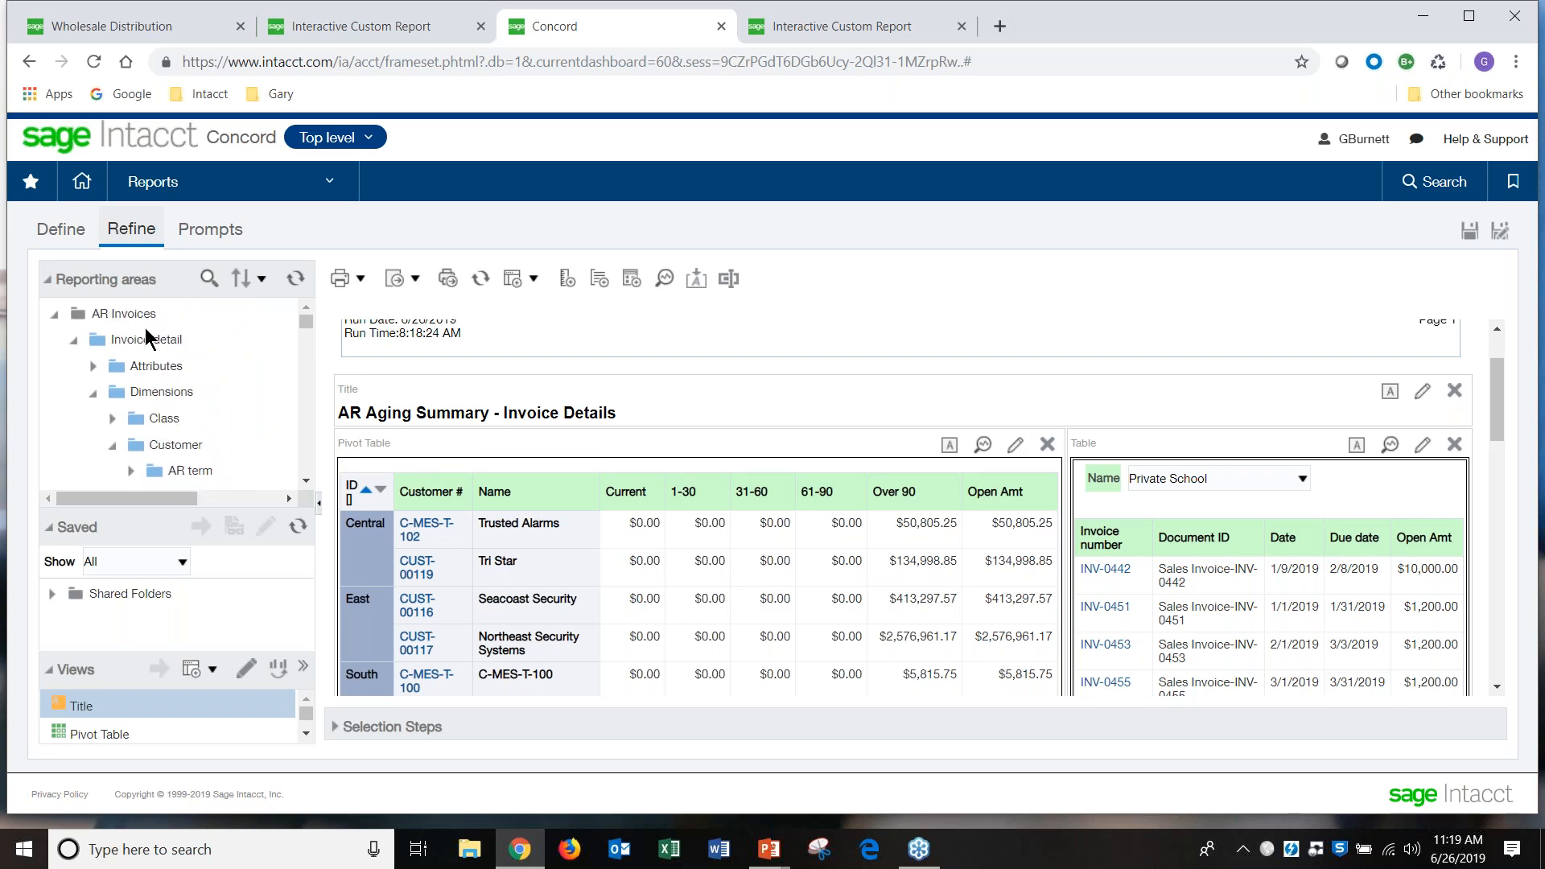
click(93, 394)
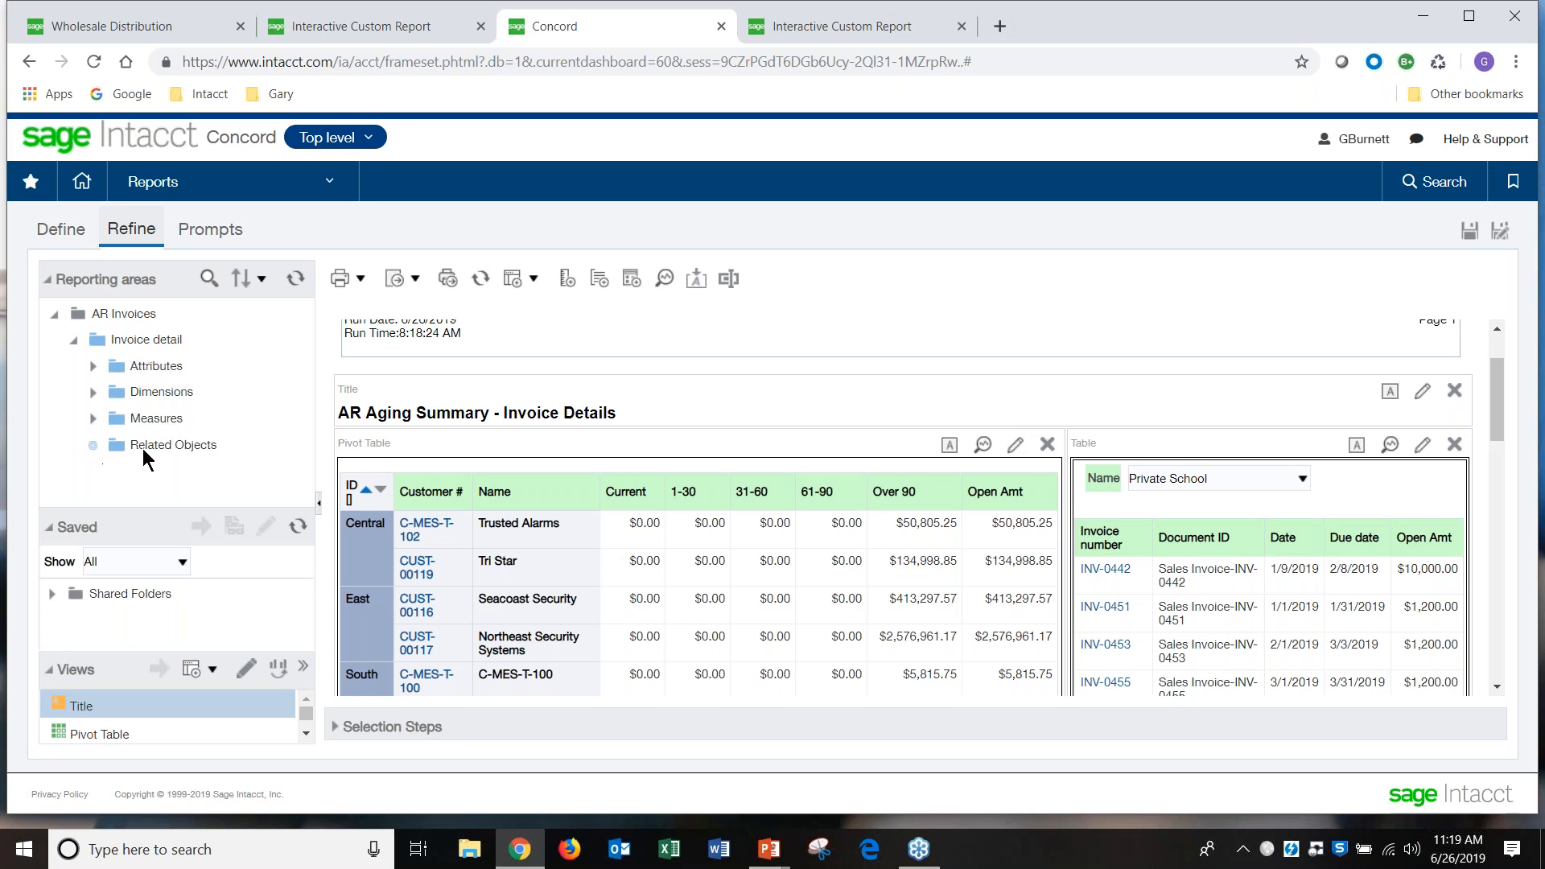
scroll(252, 420, down, 1)
scroll(253, 420, down, 1)
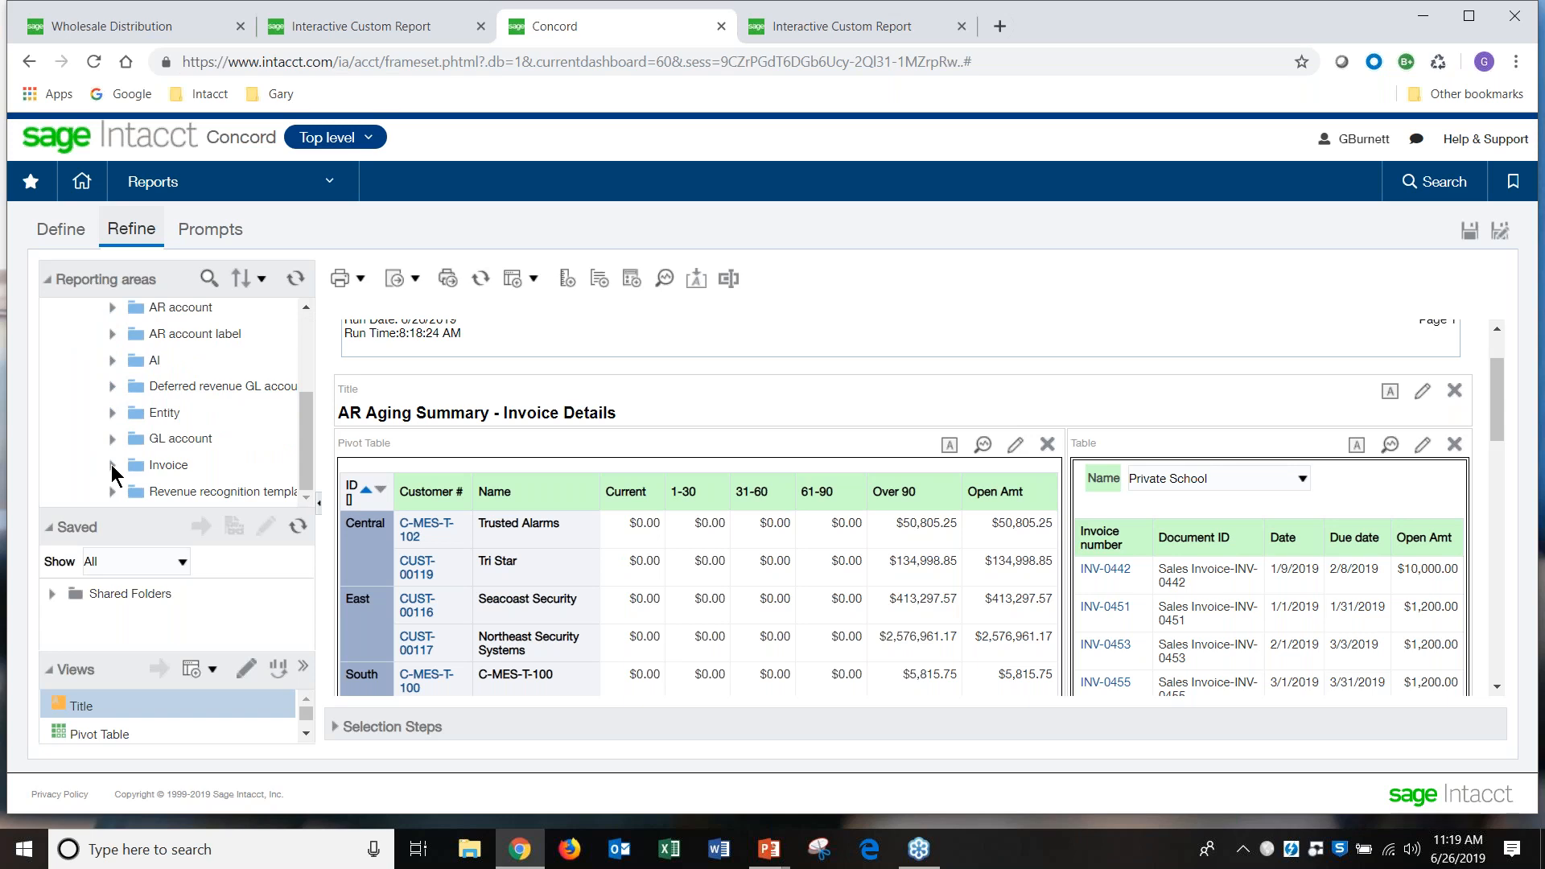
click(112, 464)
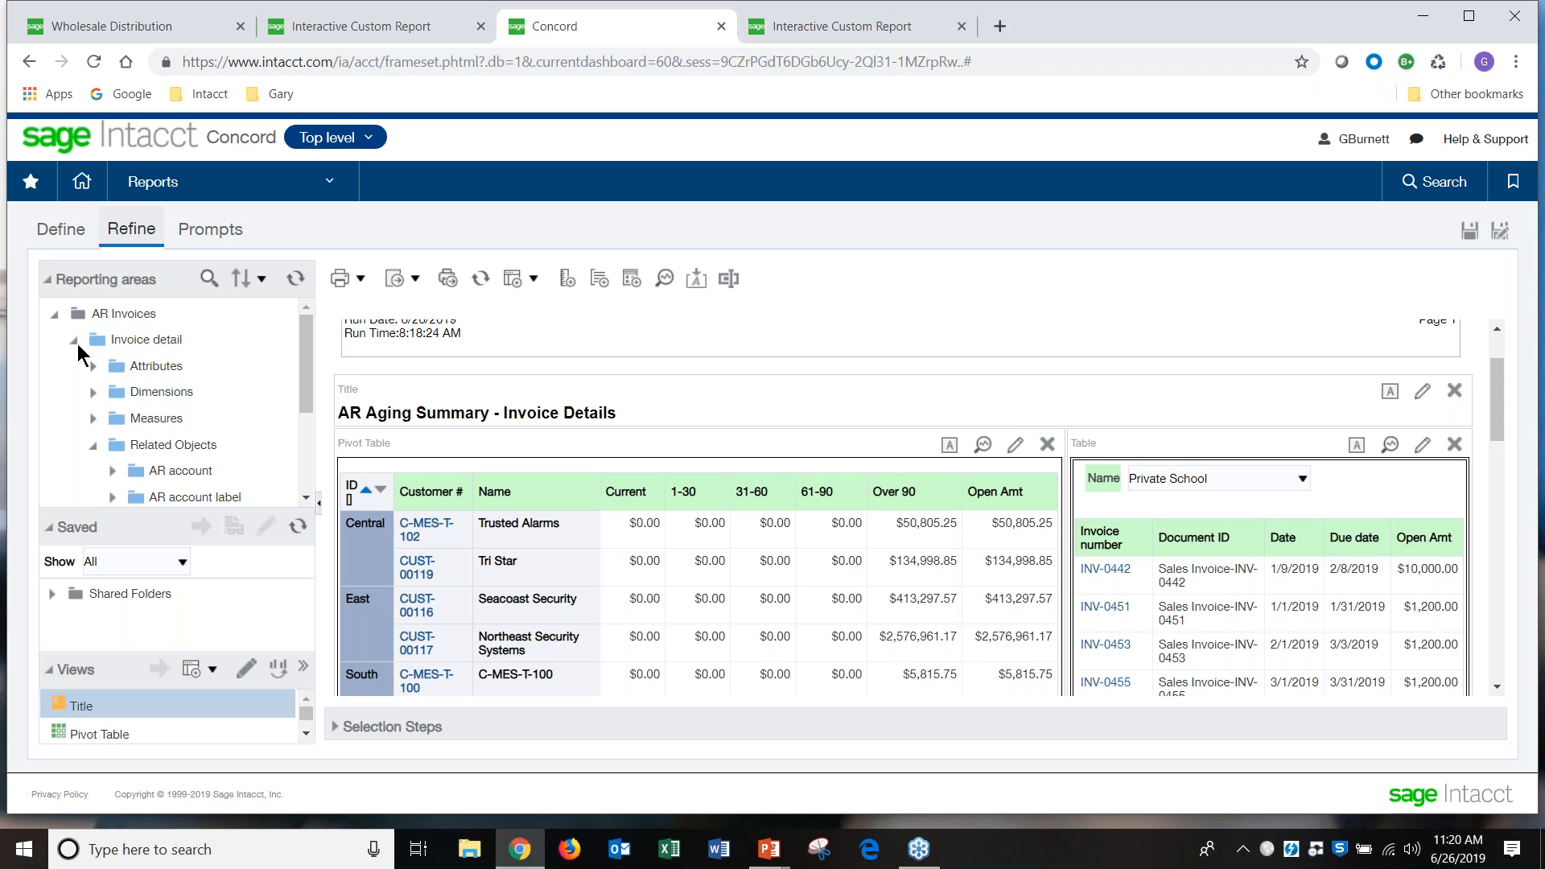
Step: Collapse Related Objects and Customer, and review the dimensions available for invoice detail
click(93, 446)
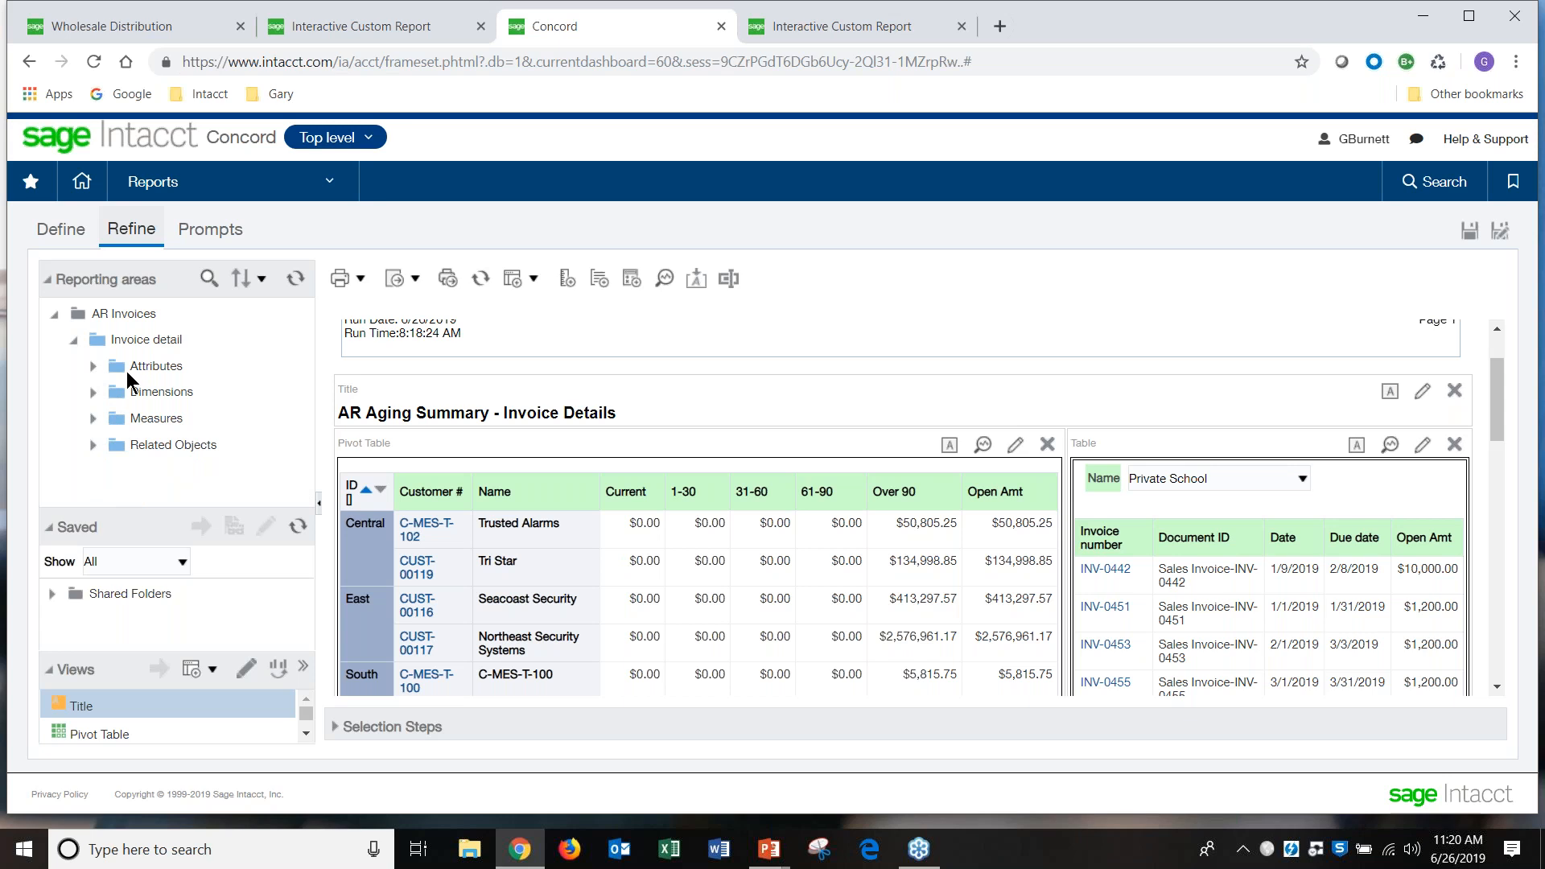
click(91, 393)
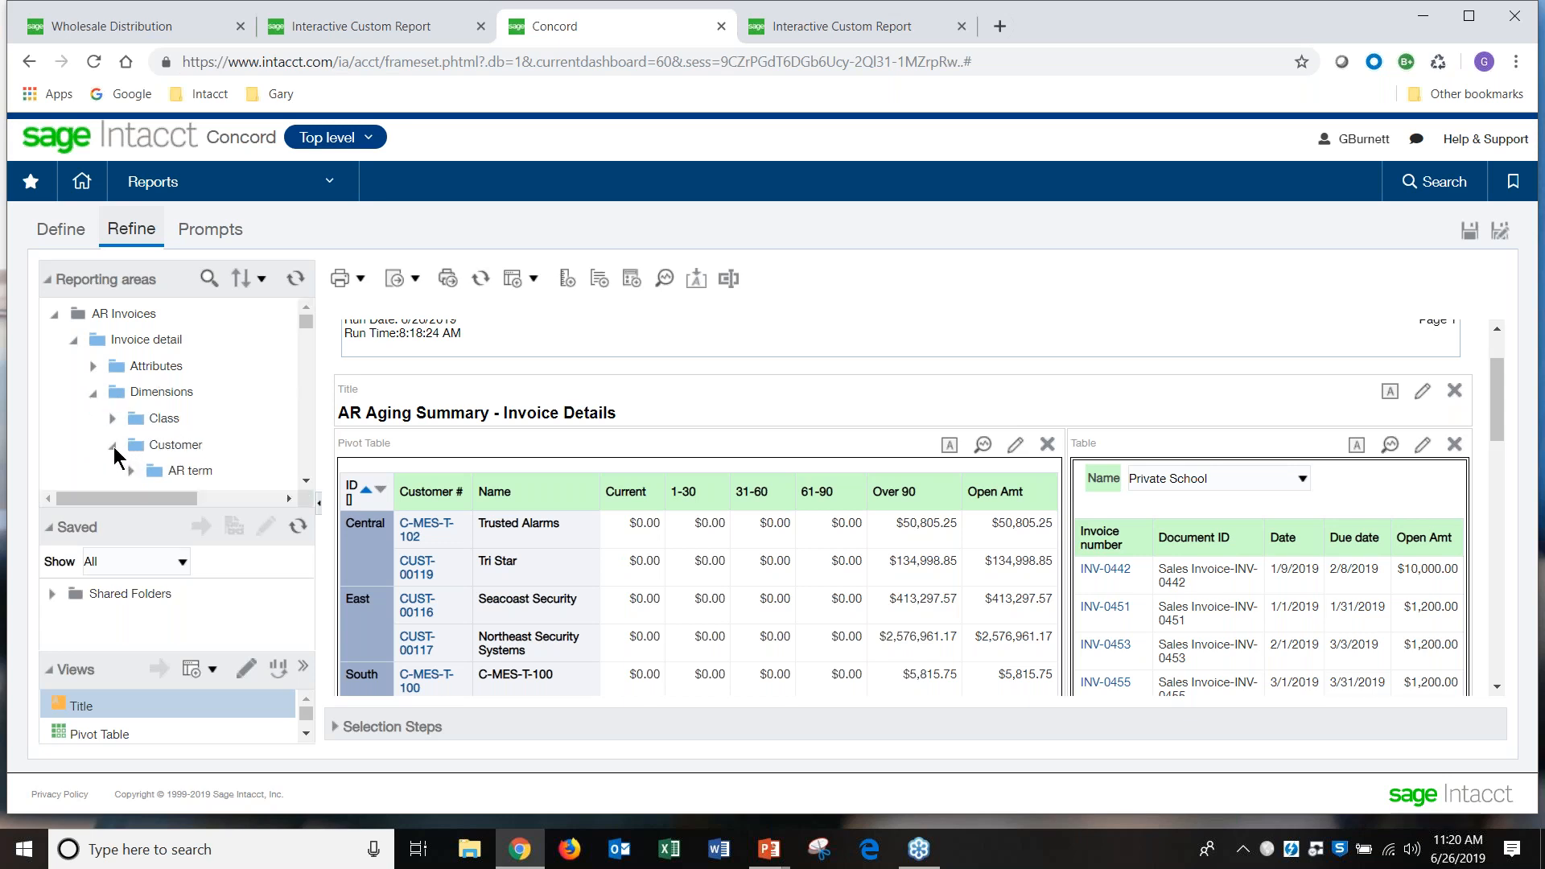
click(114, 446)
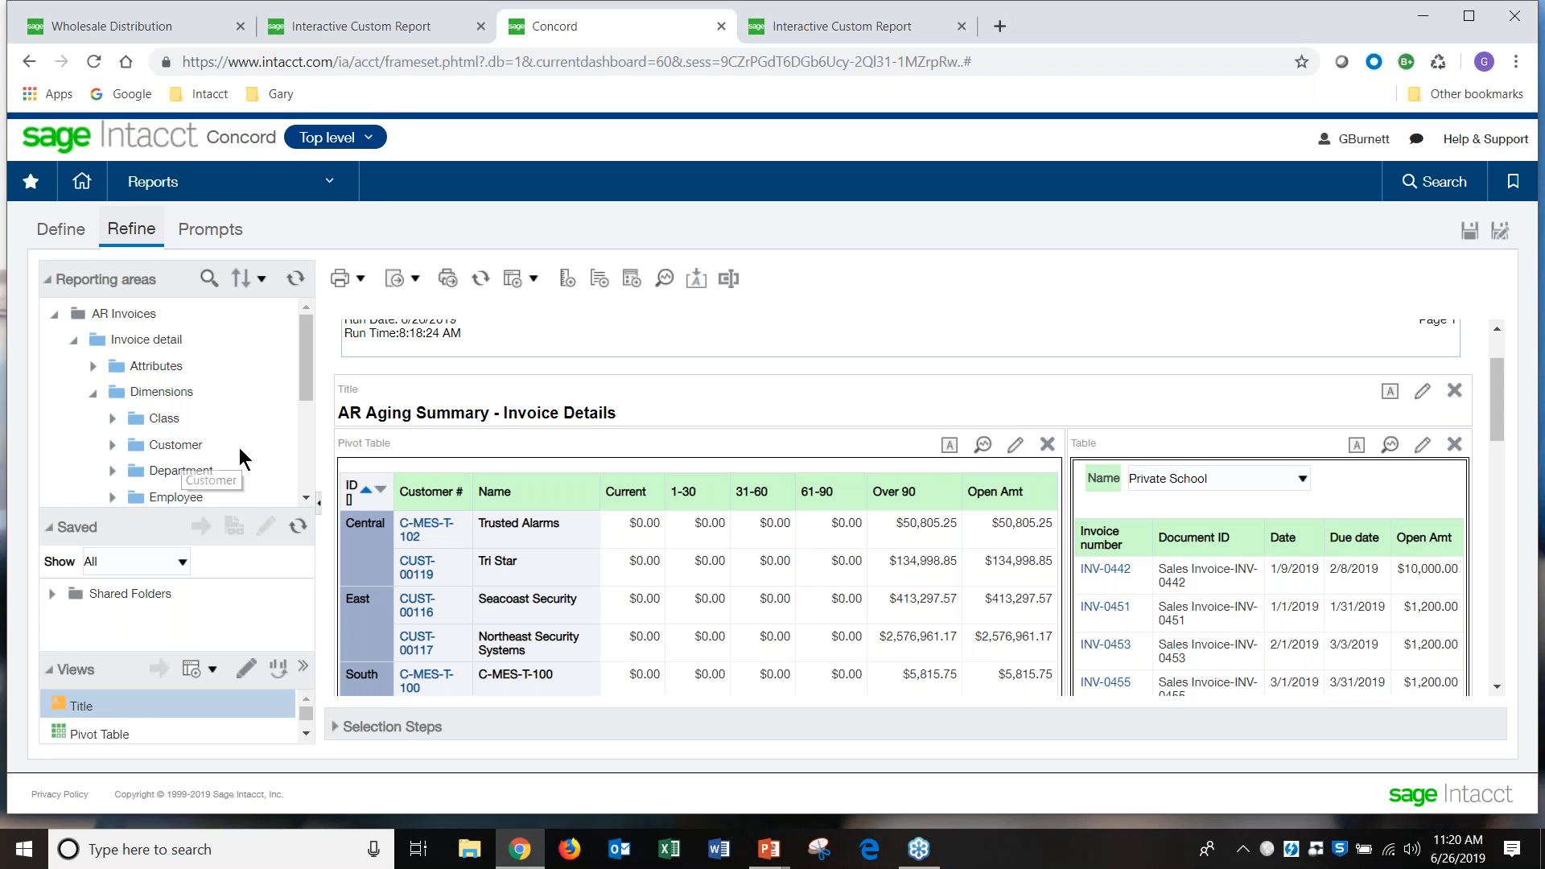
scroll(240, 447, down, 3)
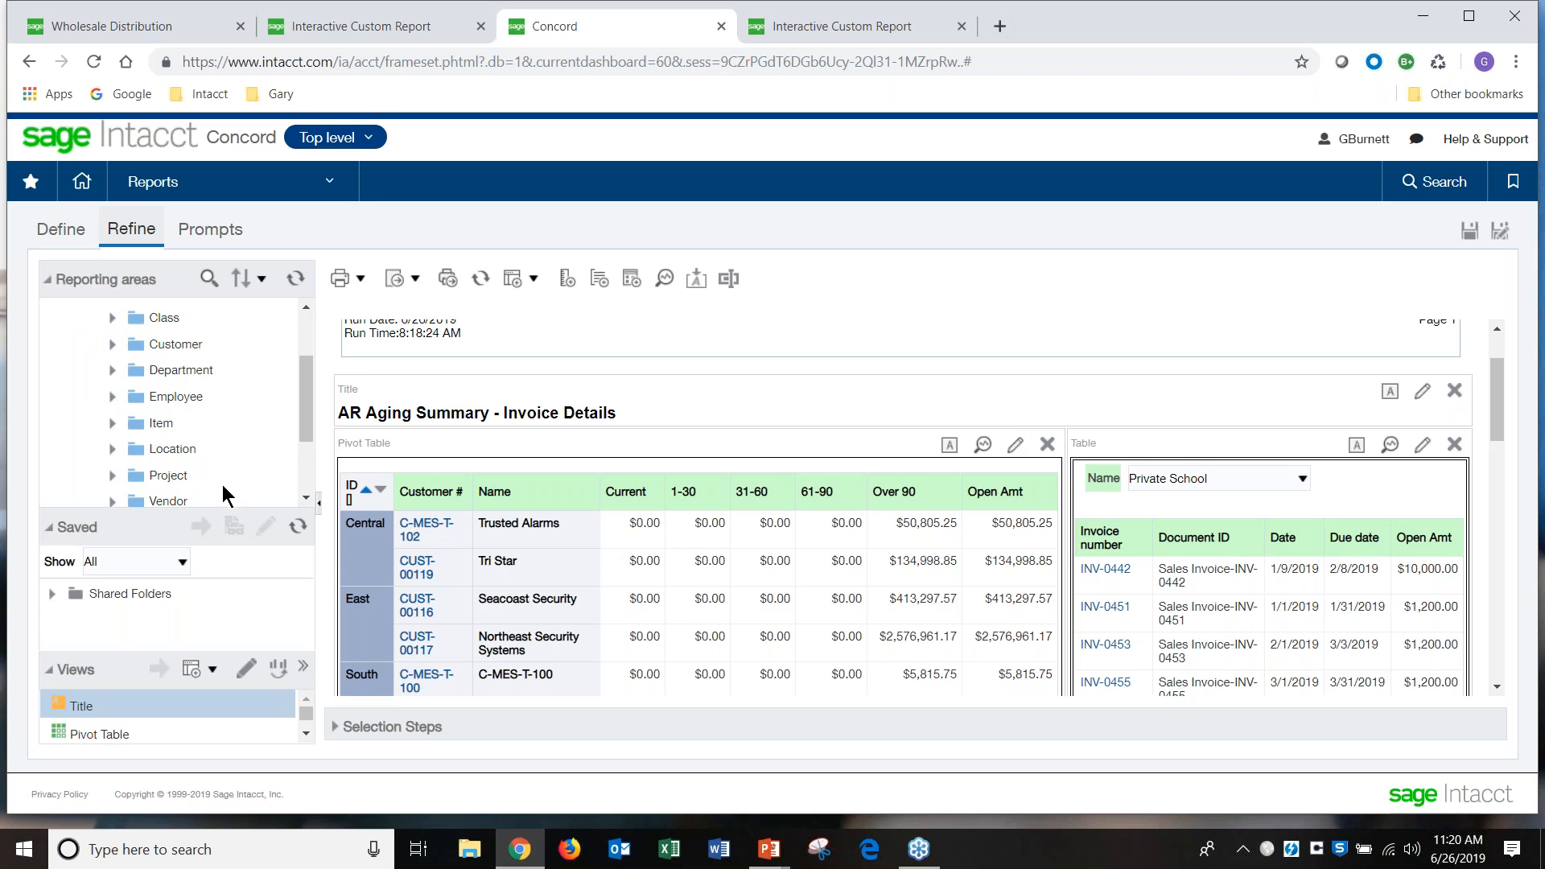
Step: Collapse the Dimensions folder and close both open Concord aging report pages to return to the AR Invoices Pivot Table
scroll(198, 458, up, 3)
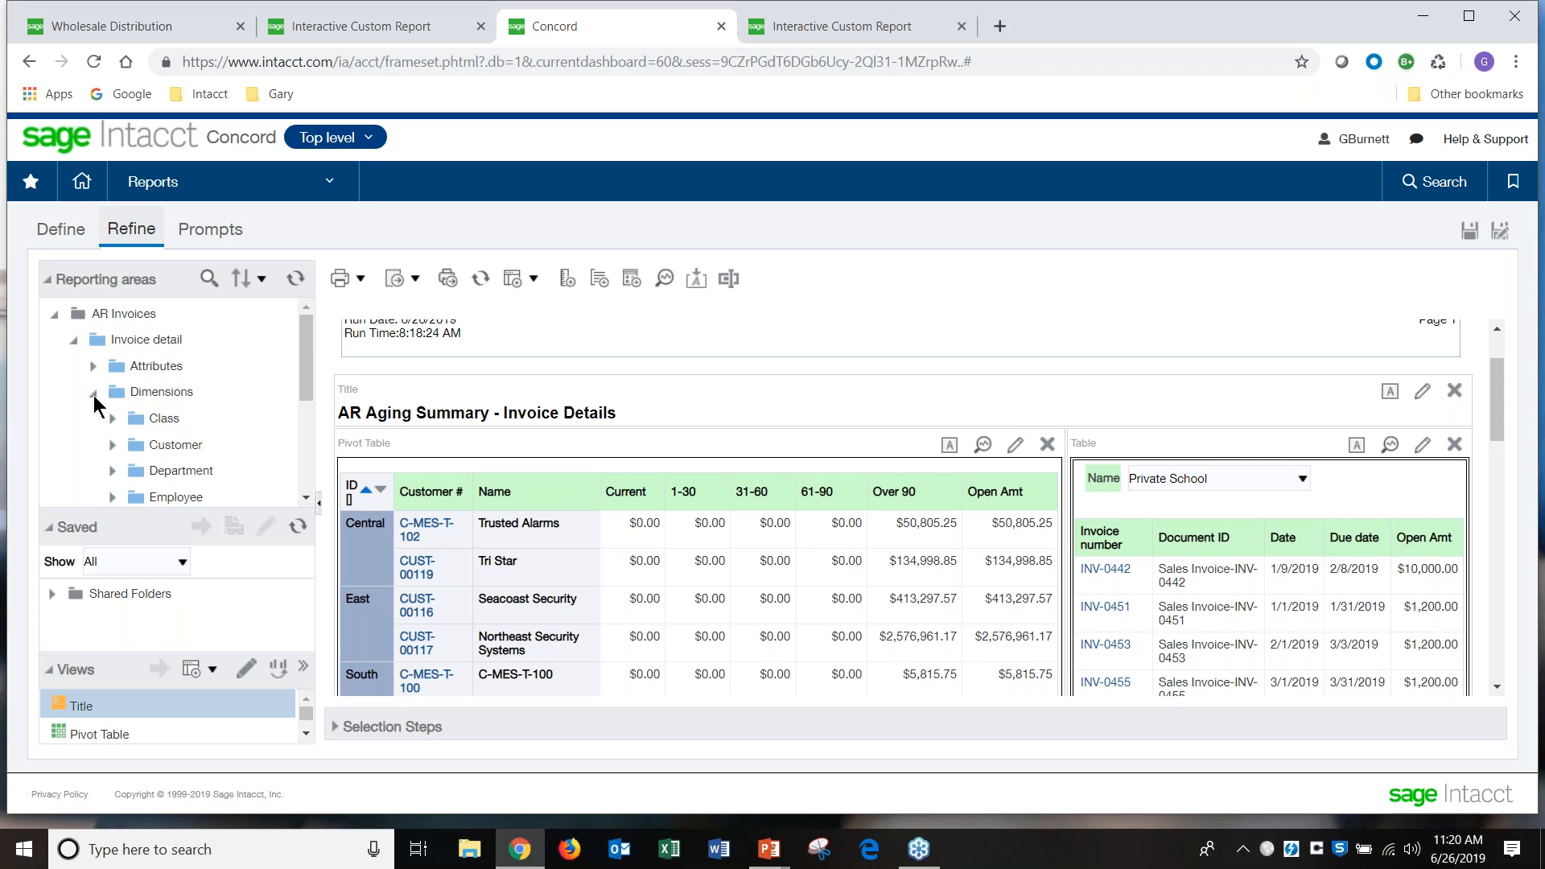
click(93, 393)
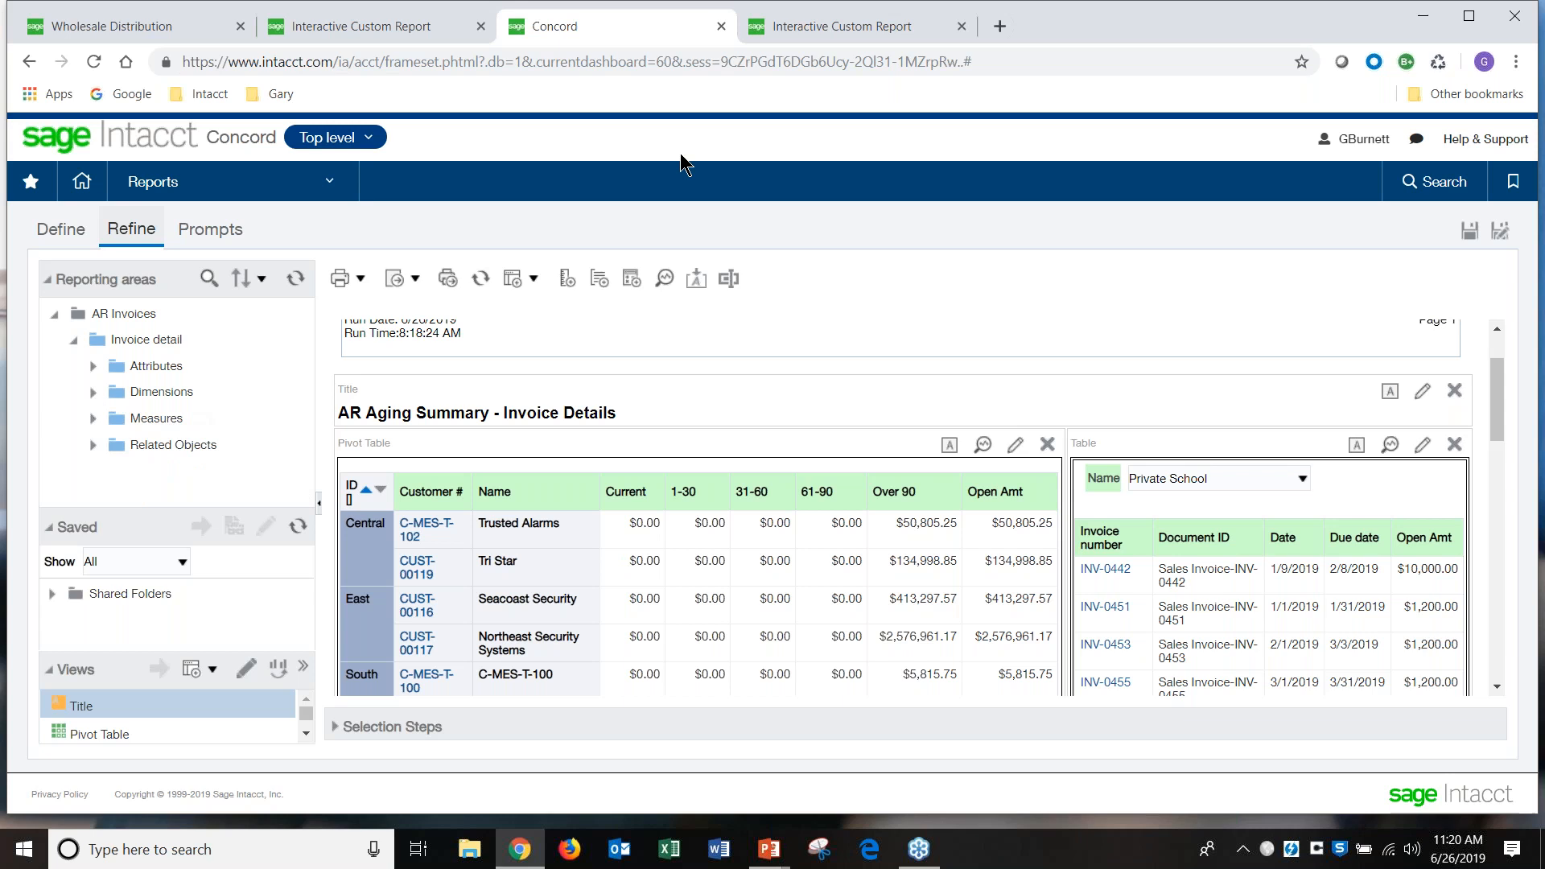
click(960, 27)
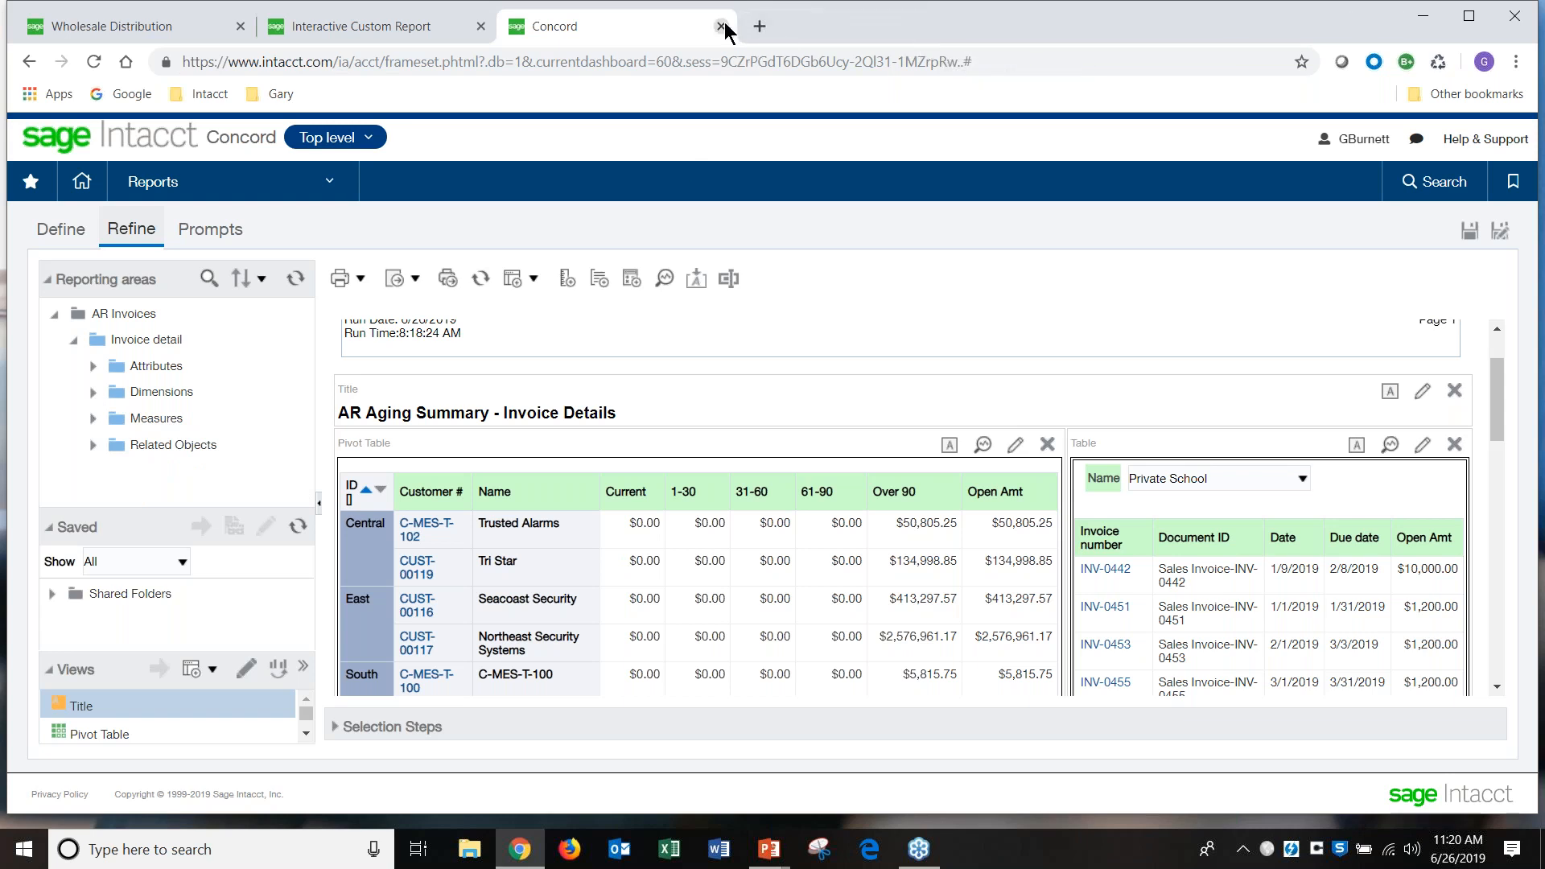
click(722, 27)
click(855, 170)
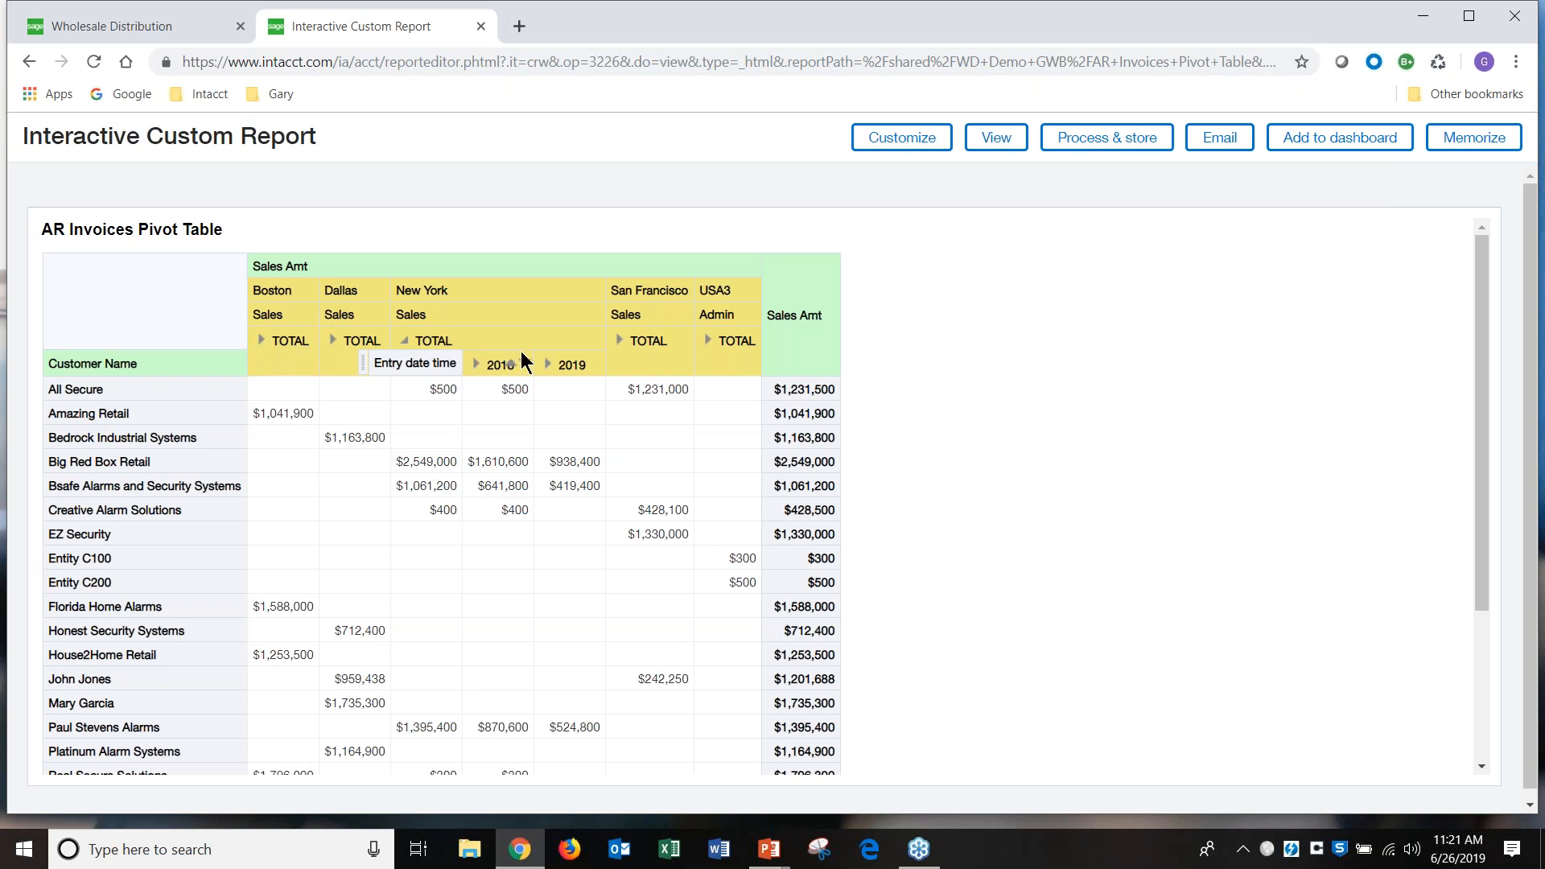
Step: Expand New York's sales total by year, drill 2019 down to the days of June, and collapse 2019 again
click(406, 342)
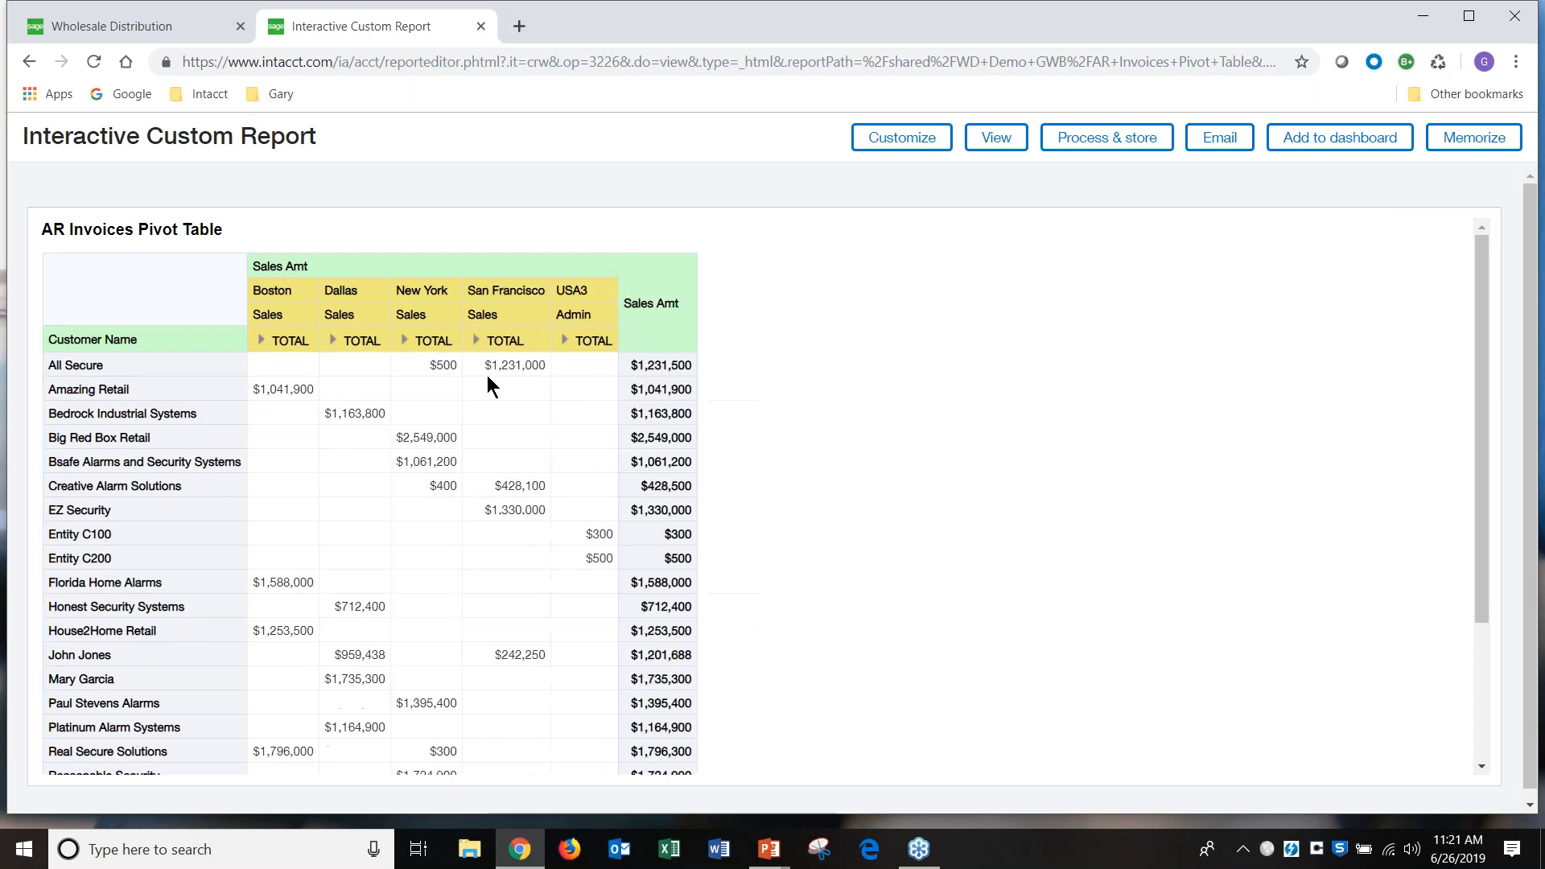
click(409, 344)
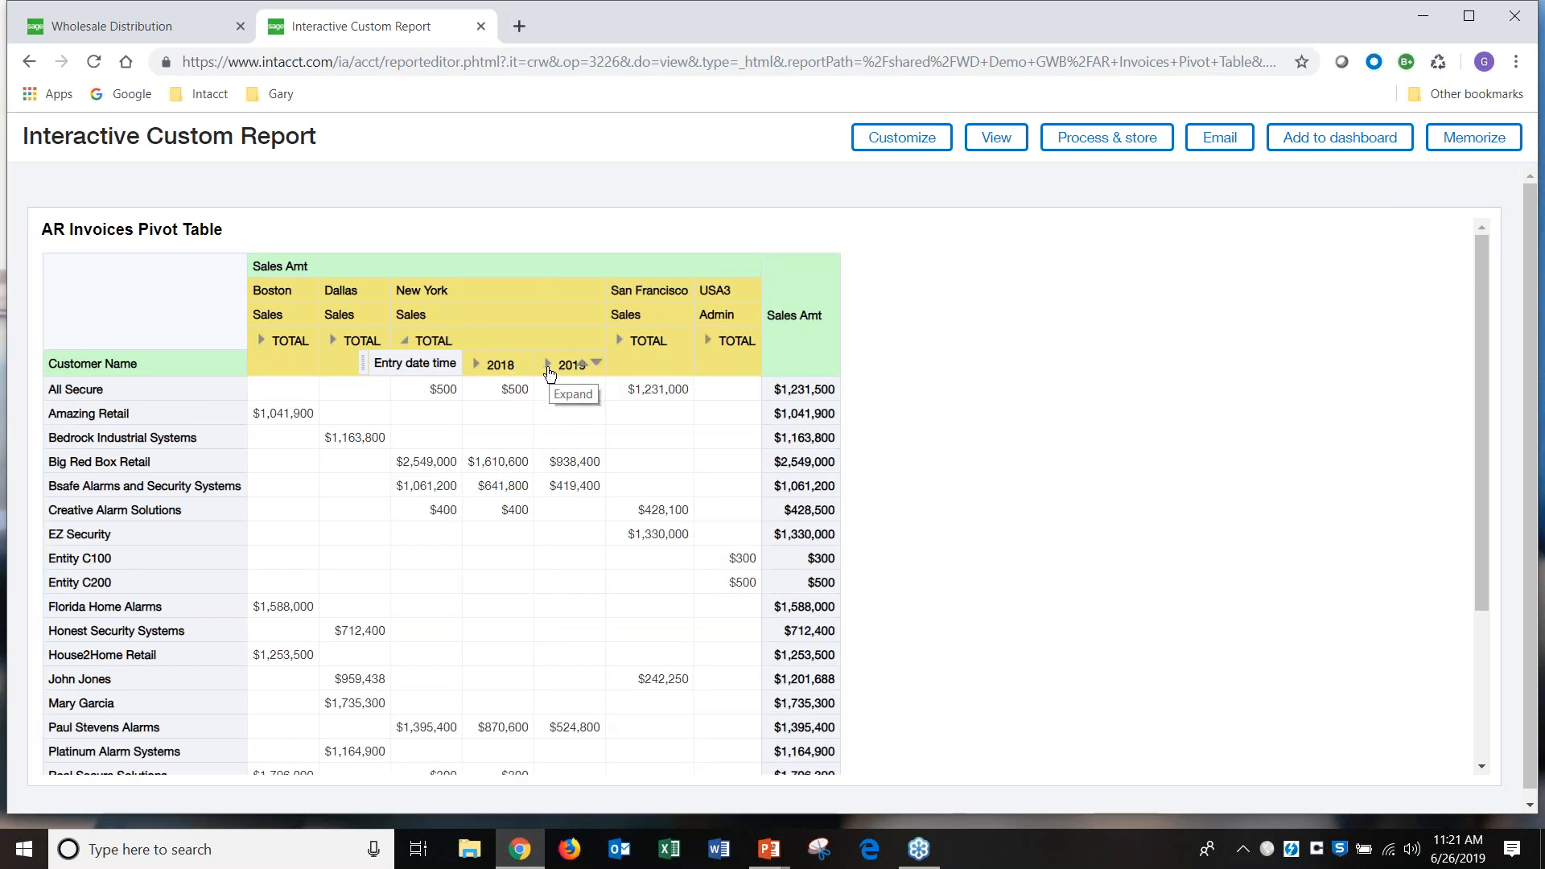
click(548, 368)
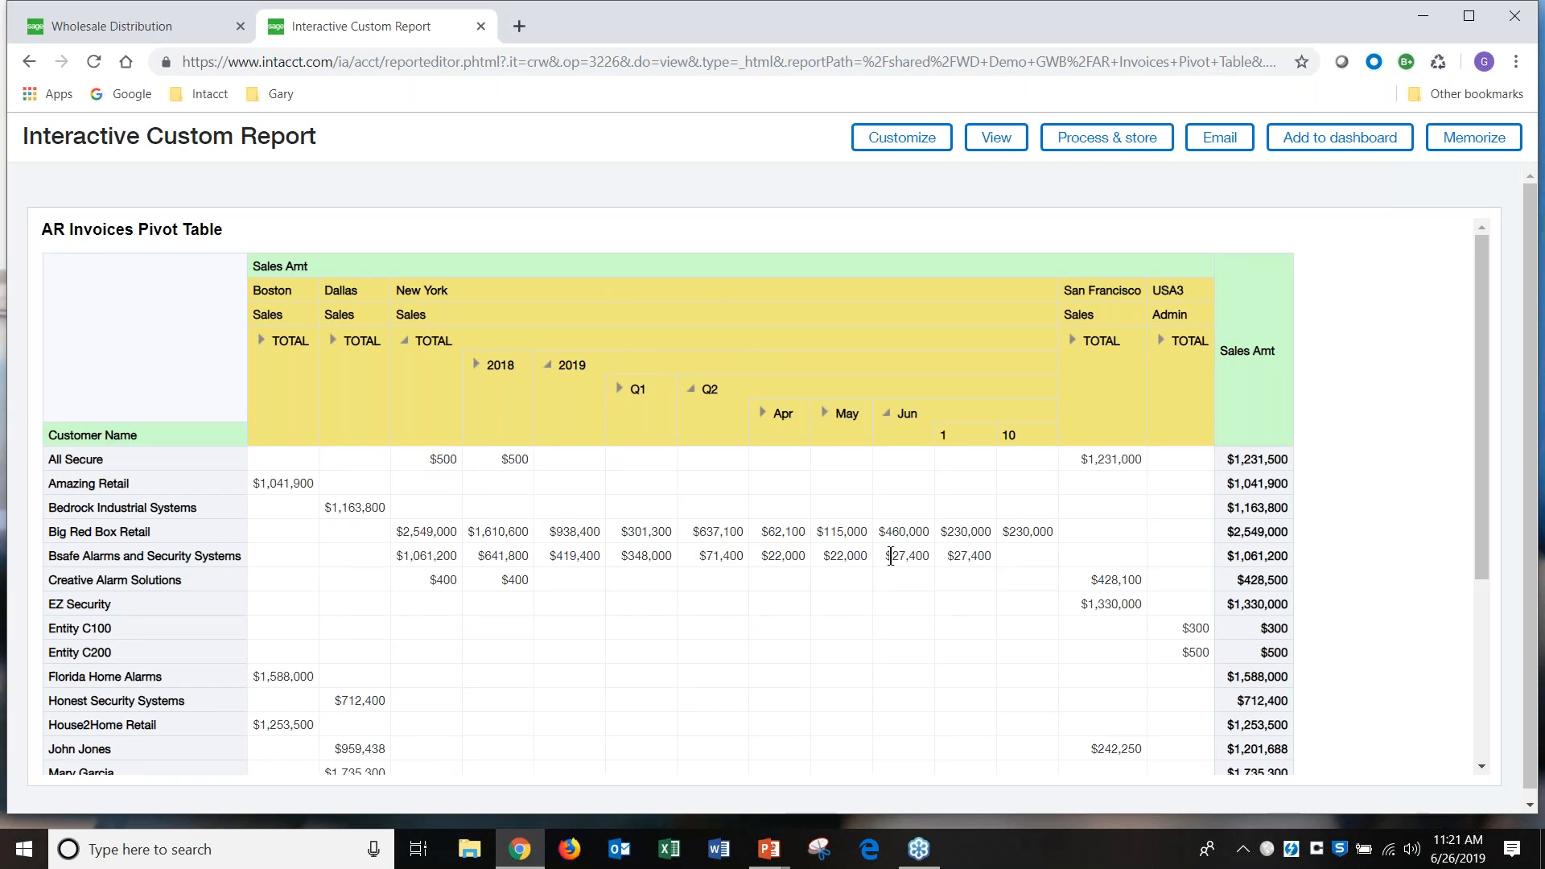
click(549, 366)
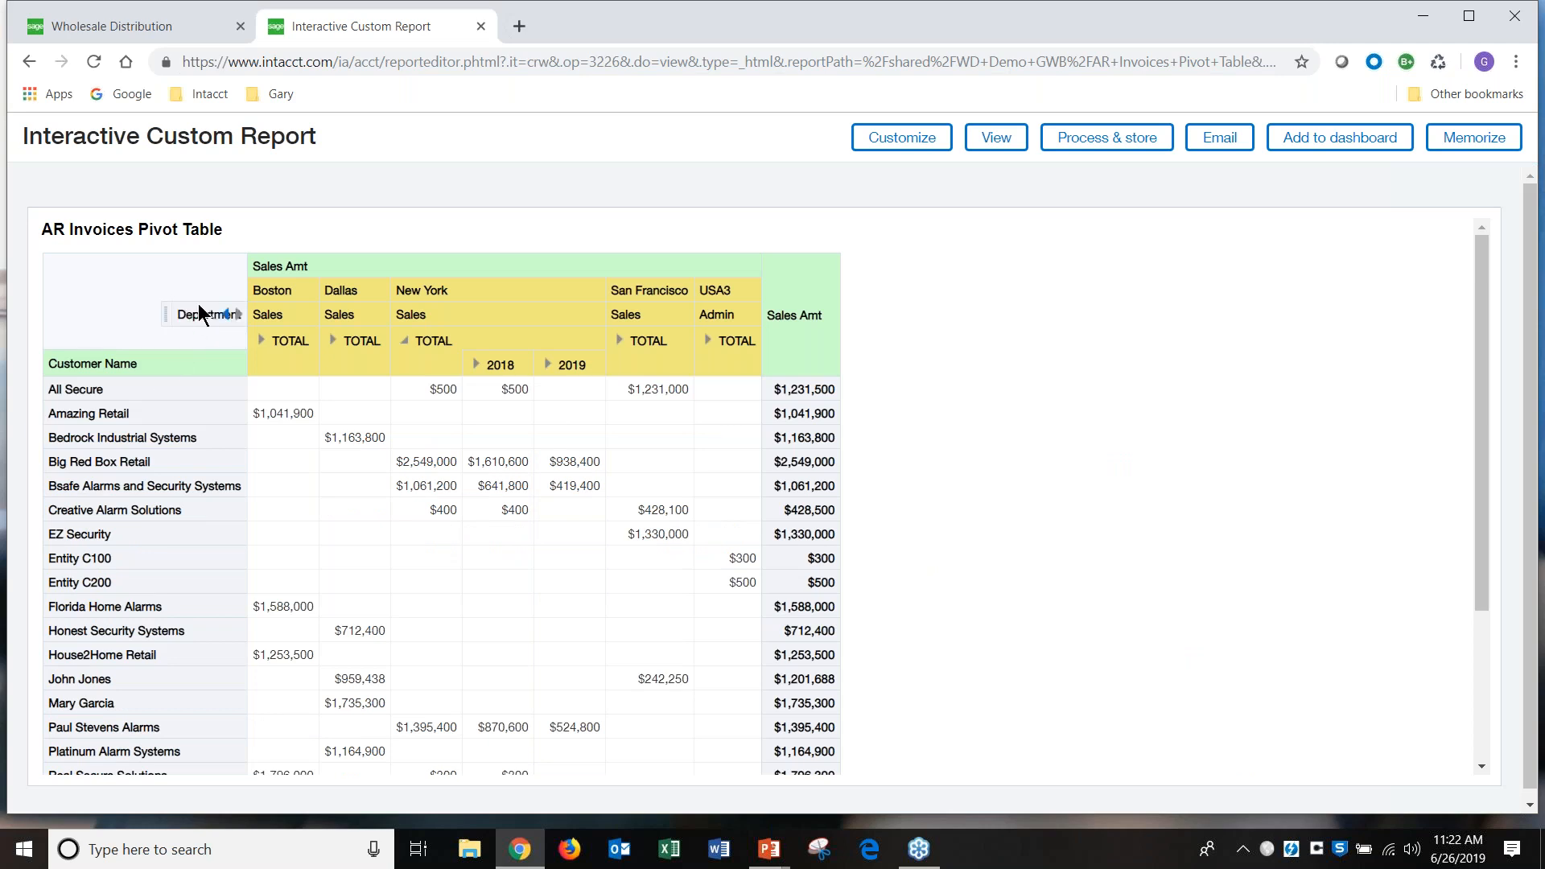
Step: Move Location out of the columns to a page-level filter and view the pivot table for Dallas and New York
drag(188, 289, 164, 248)
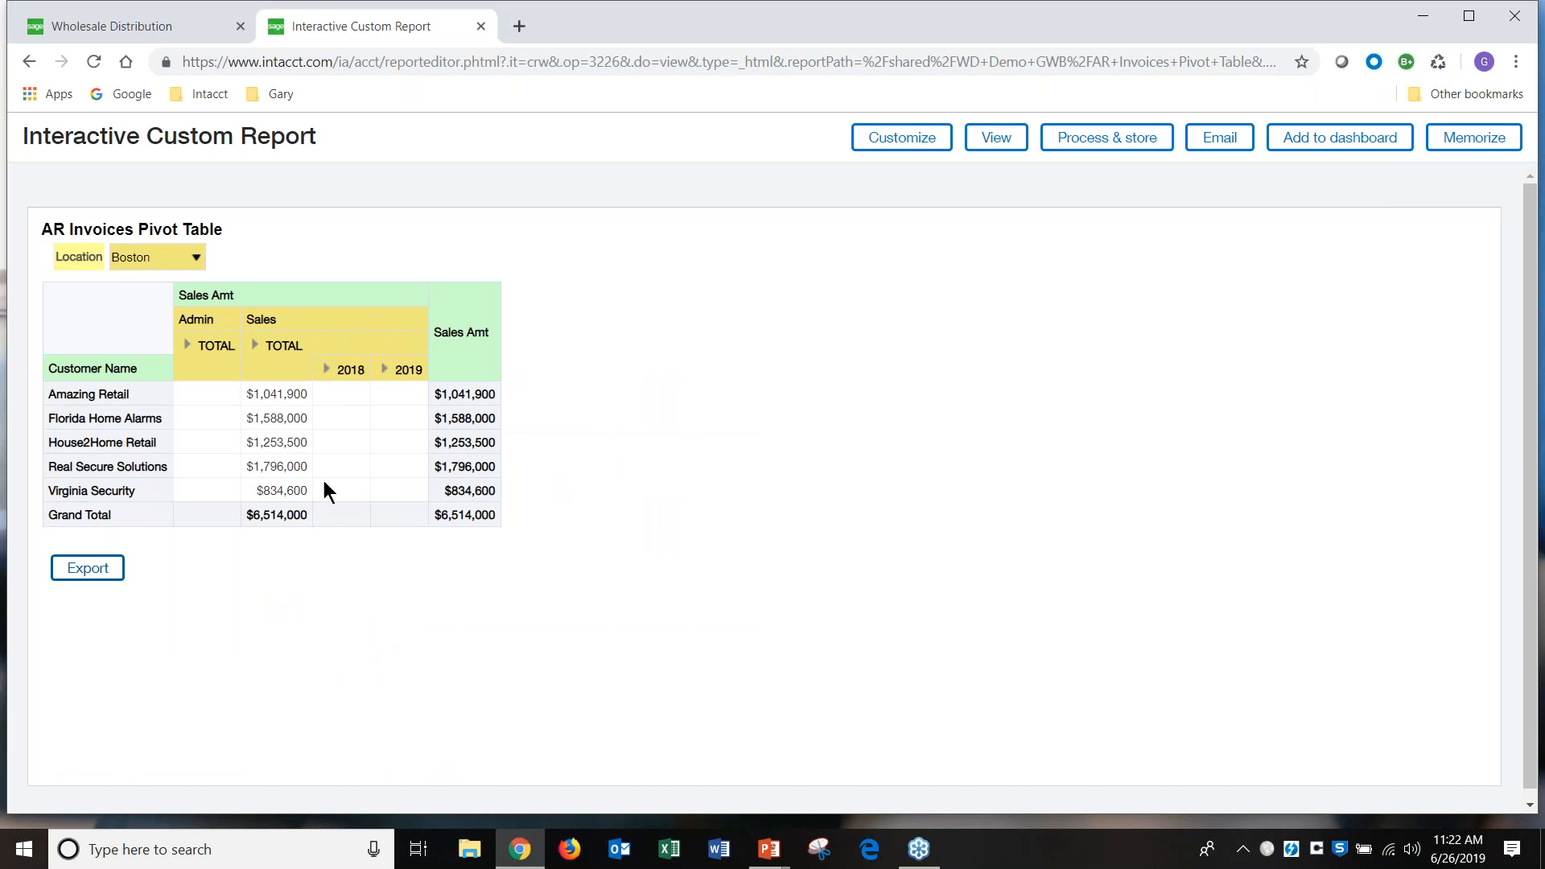
click(195, 256)
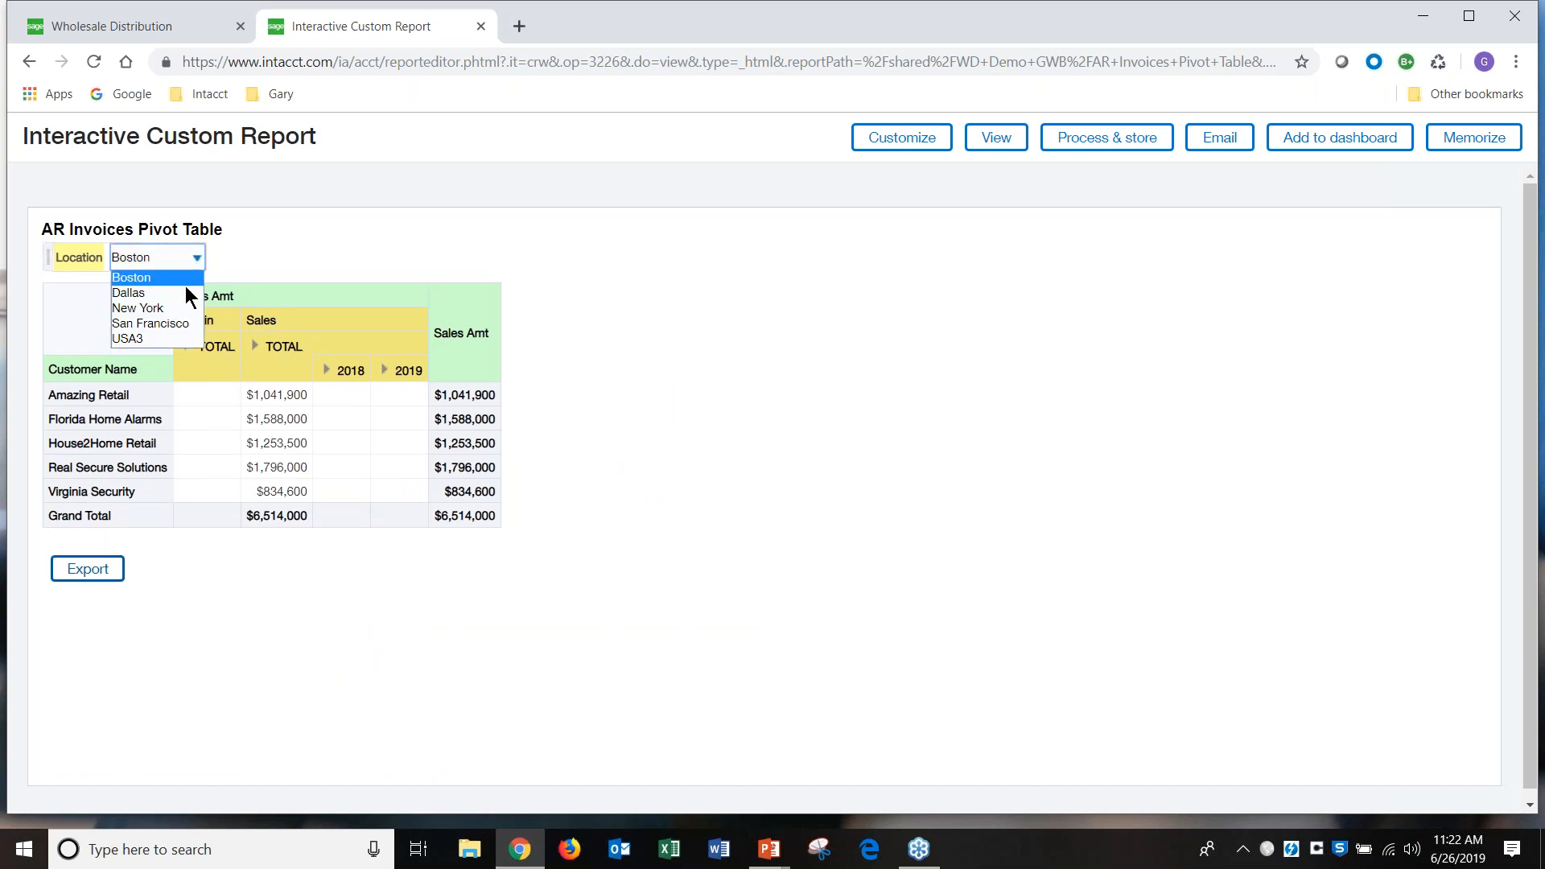
click(185, 295)
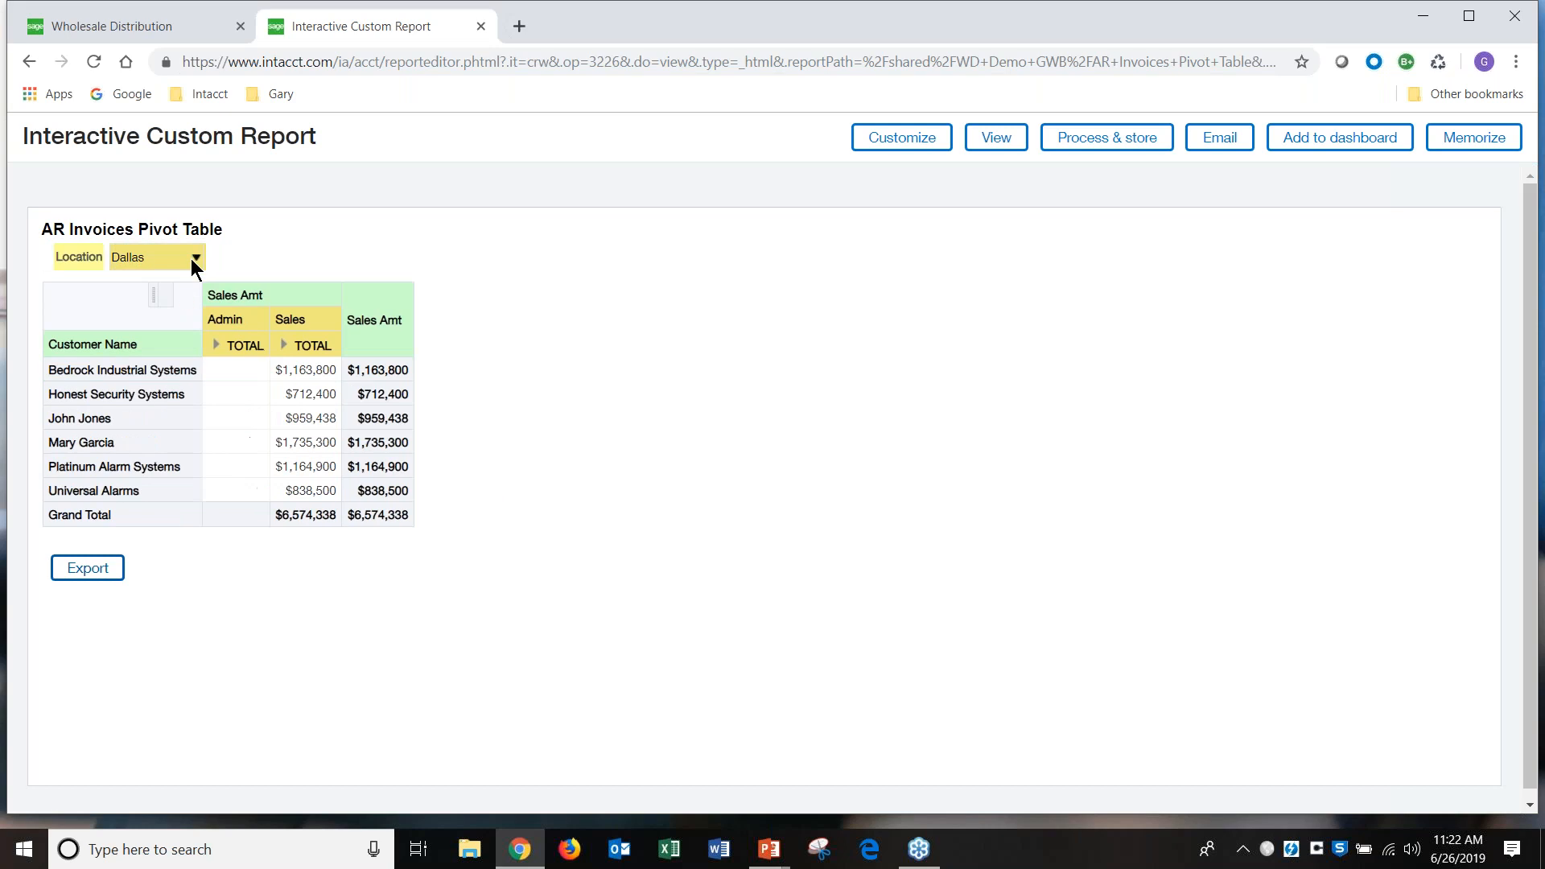
click(193, 256)
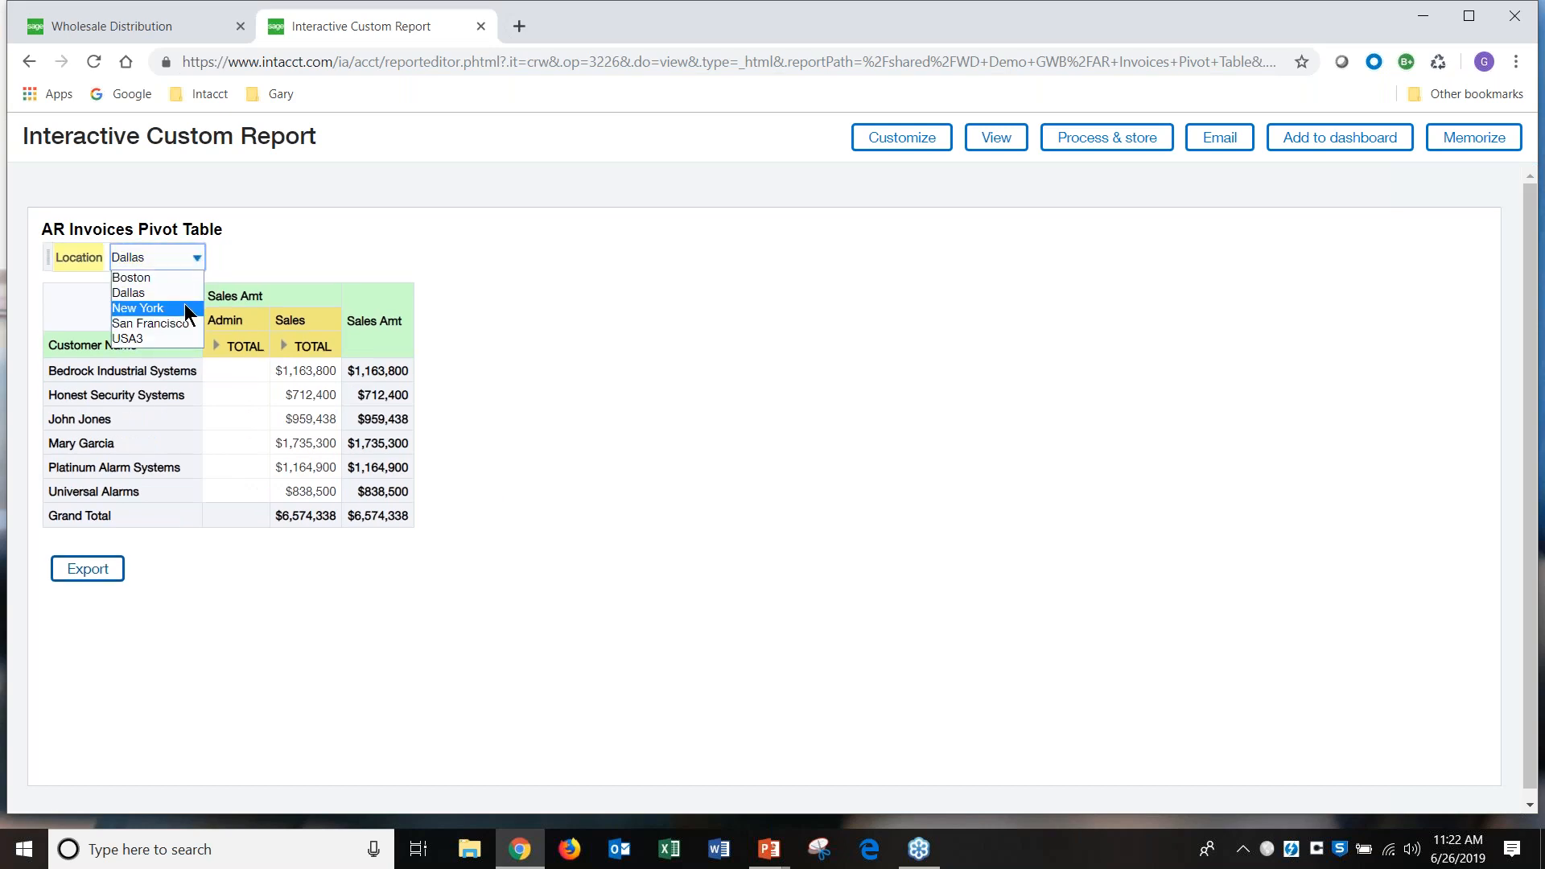
click(188, 303)
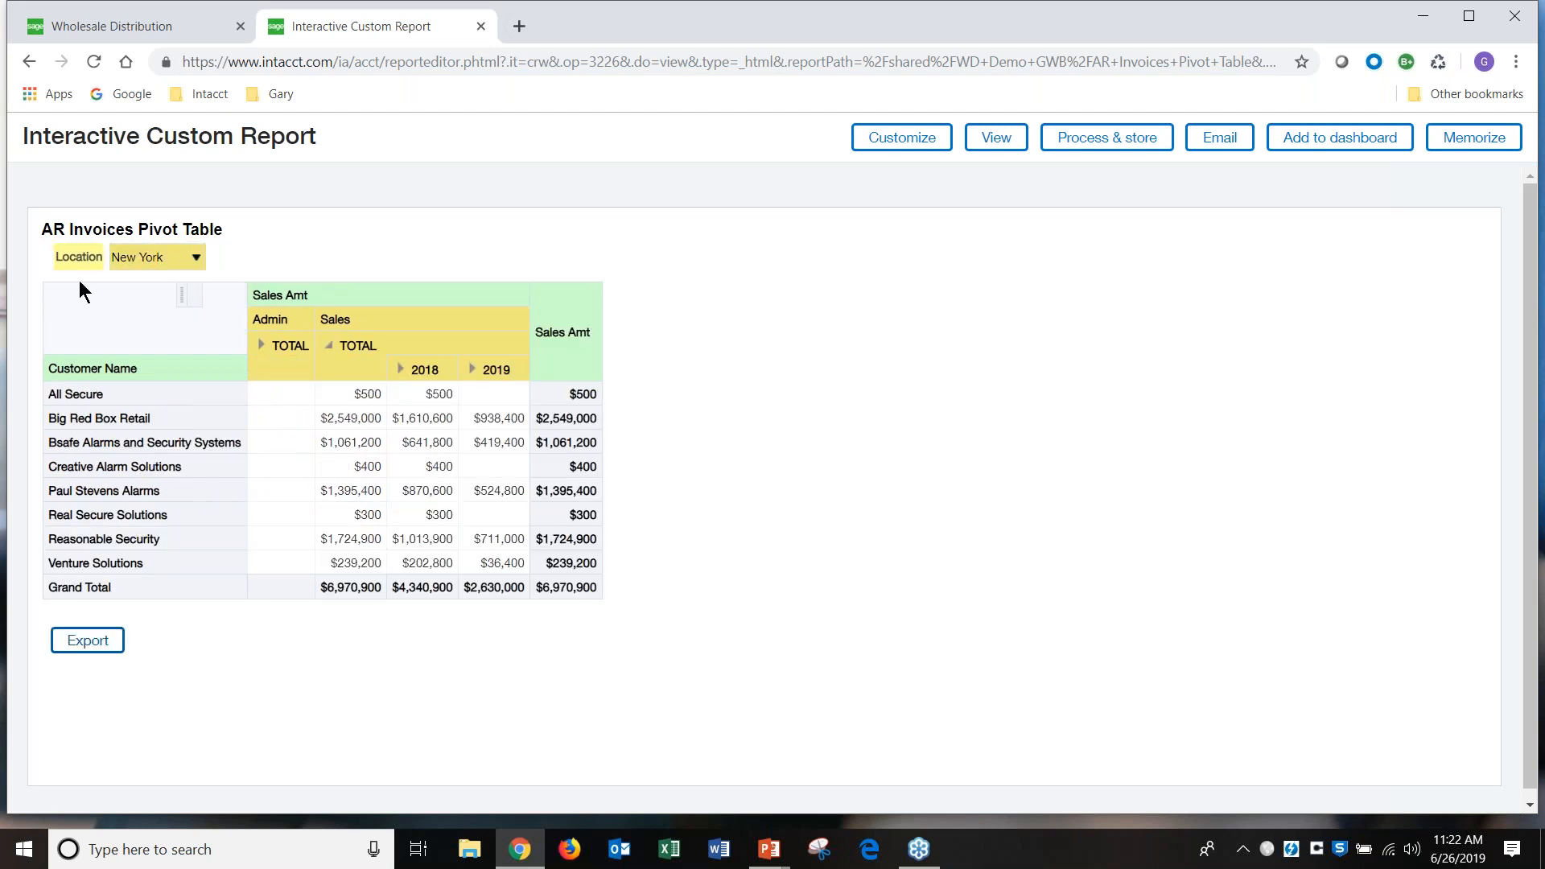
Step: Return Location to the pivot table columns and move Department above the table to split it into department sections
drag(49, 255, 222, 342)
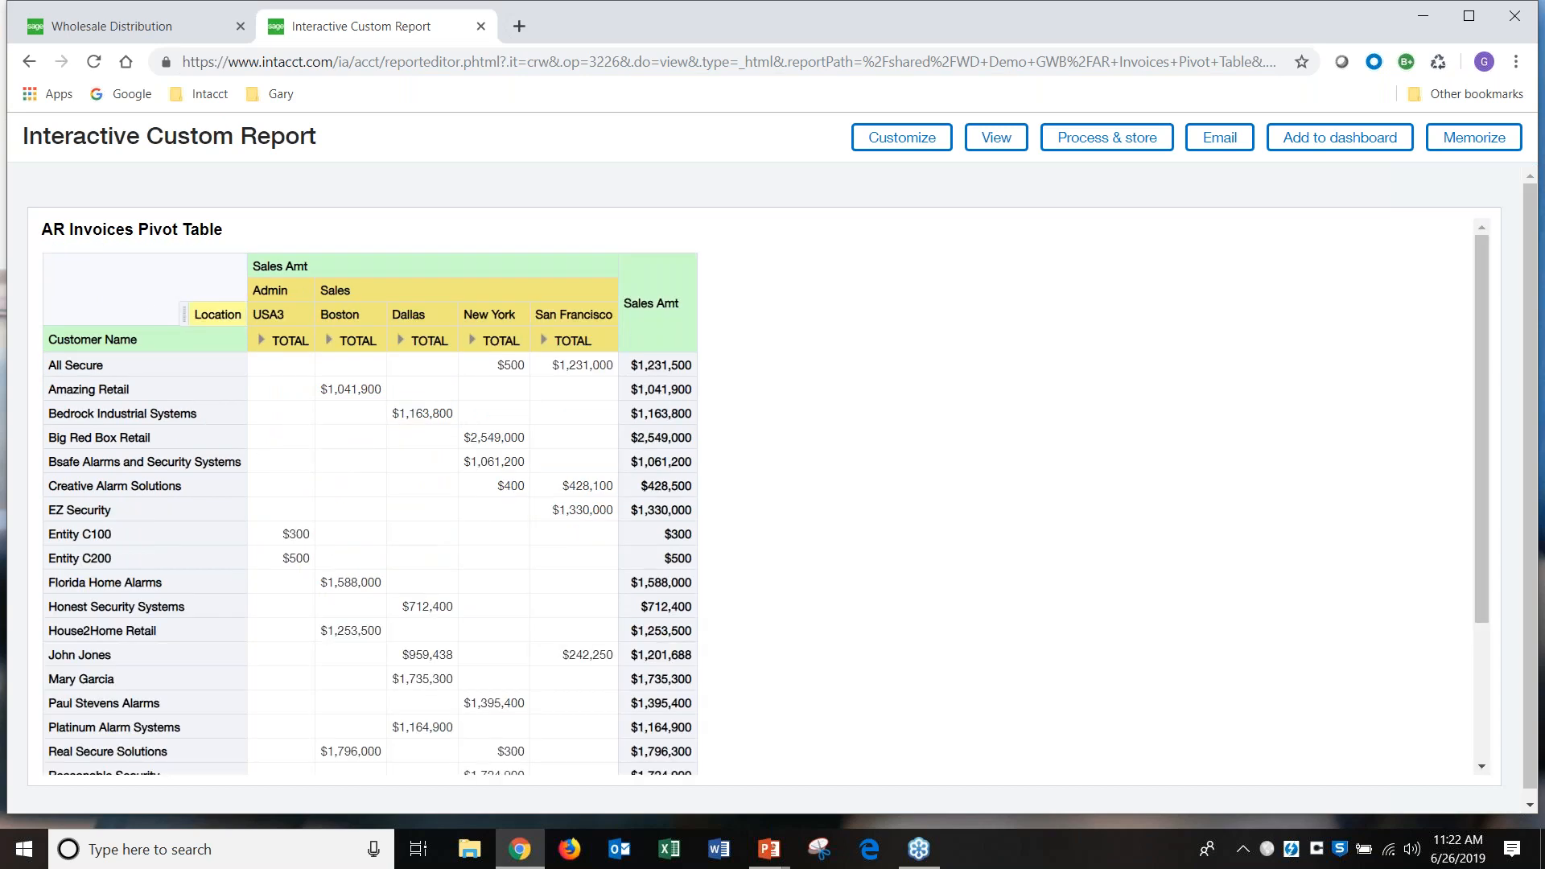
mouse_move(166, 290)
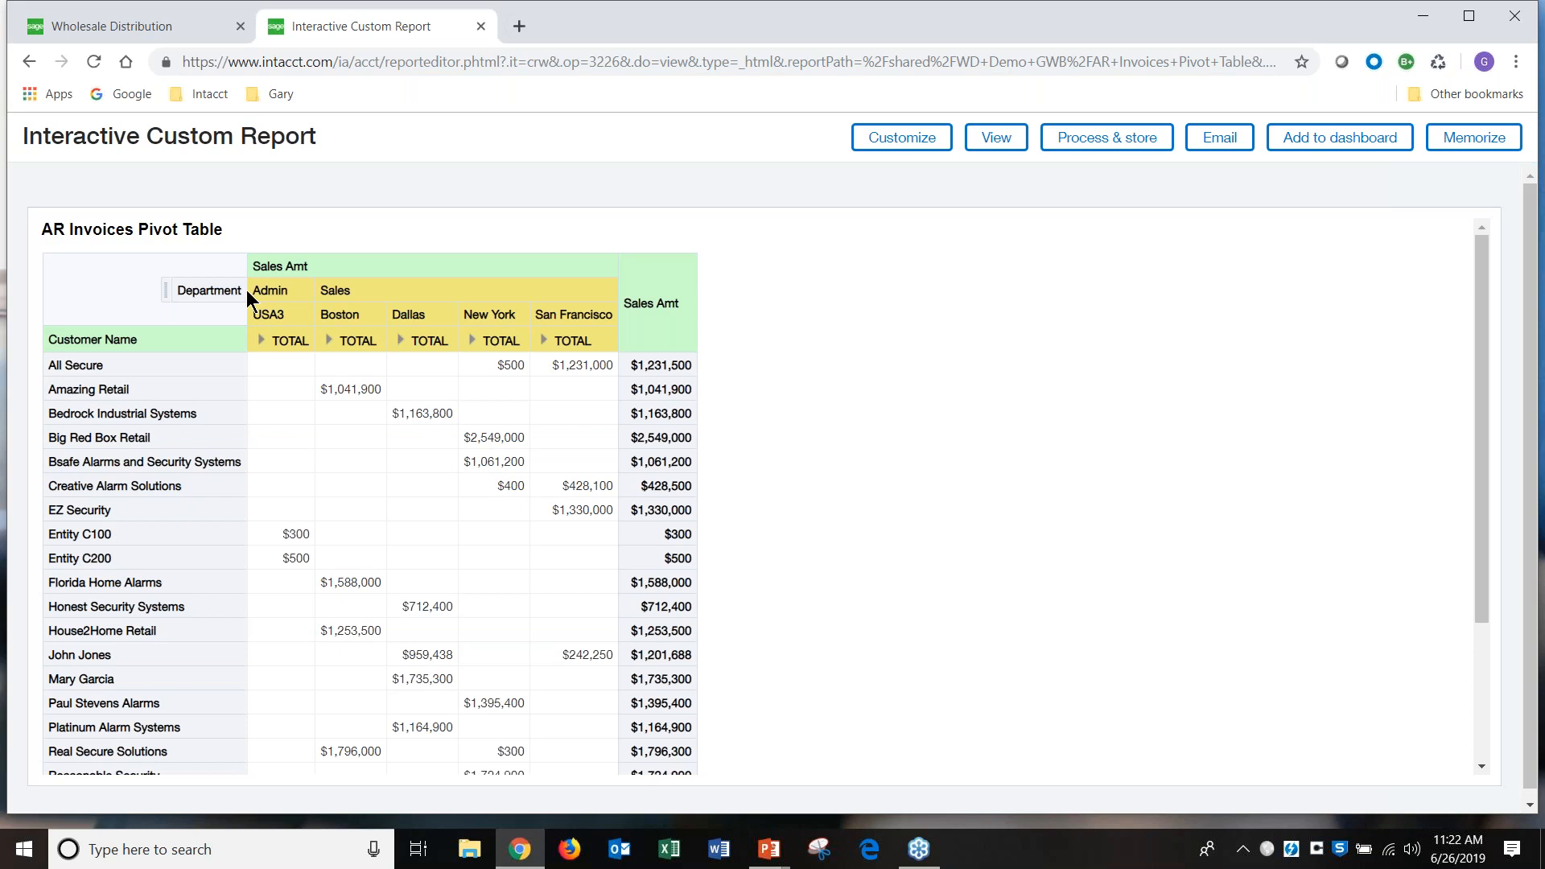
mouse_move(166, 290)
mouse_down()
mouse_move(178, 251)
mouse_move(182, 273)
mouse_up()
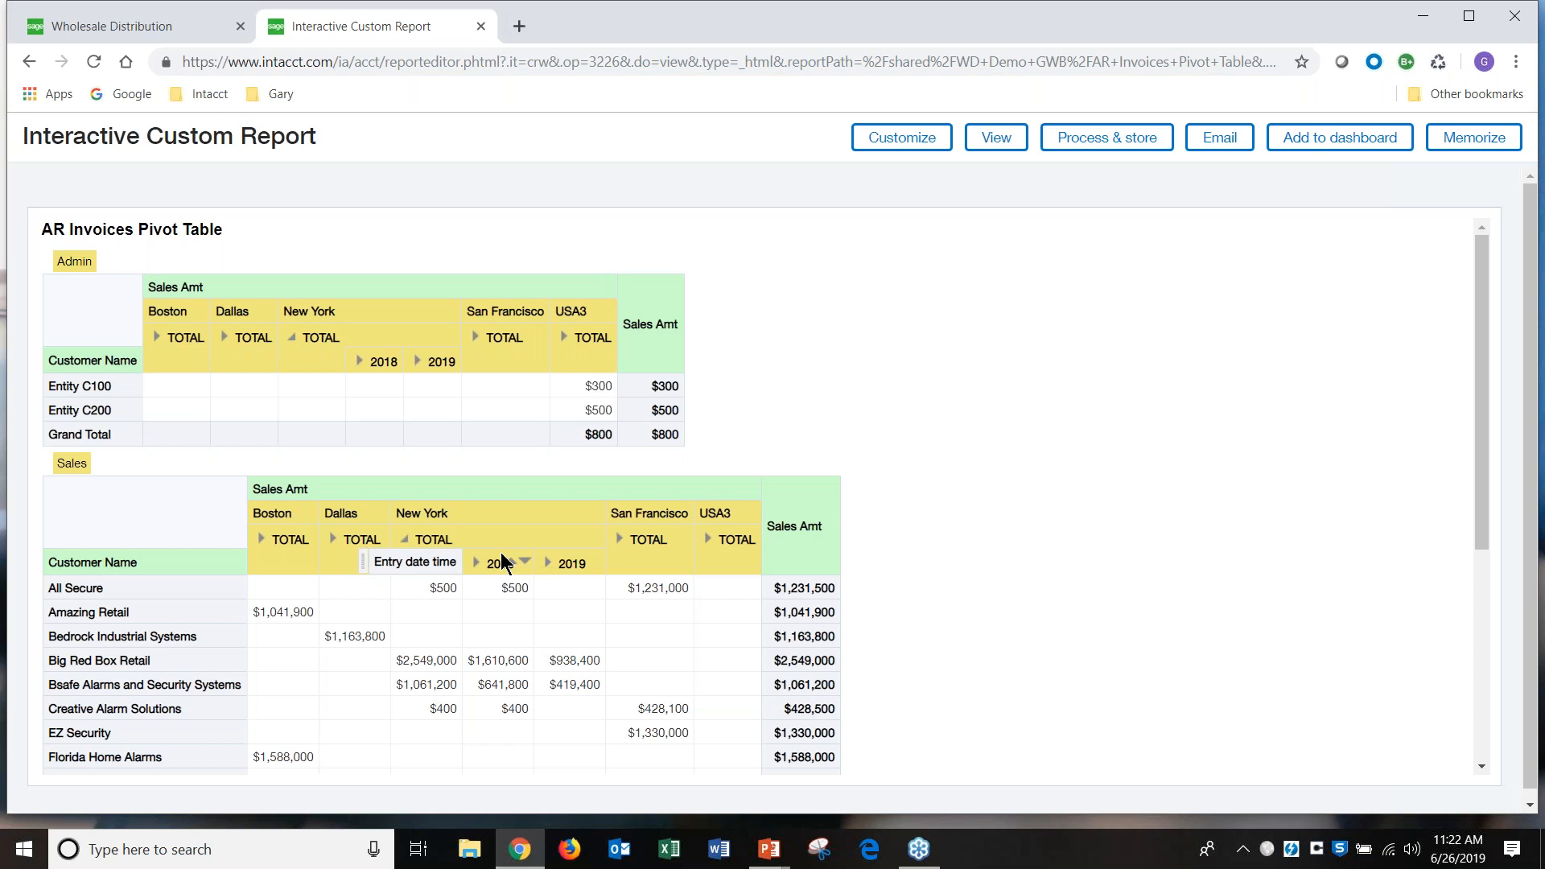
scroll(566, 556, down, 5)
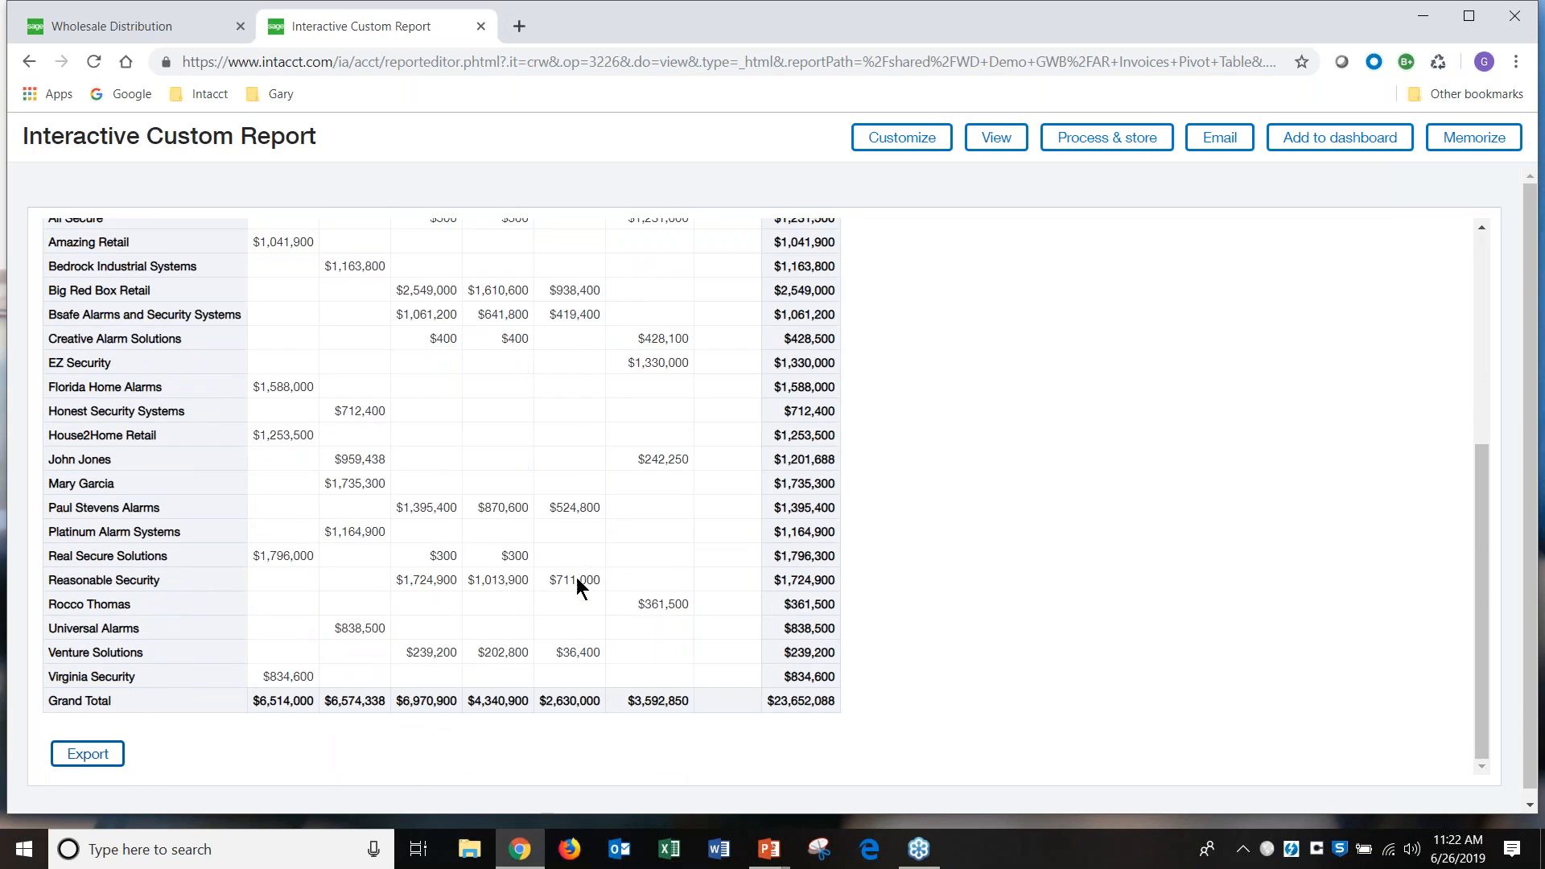
Step: Review the export formats for the pivot table, including the Data formats, and restore the report's original layout
click(104, 761)
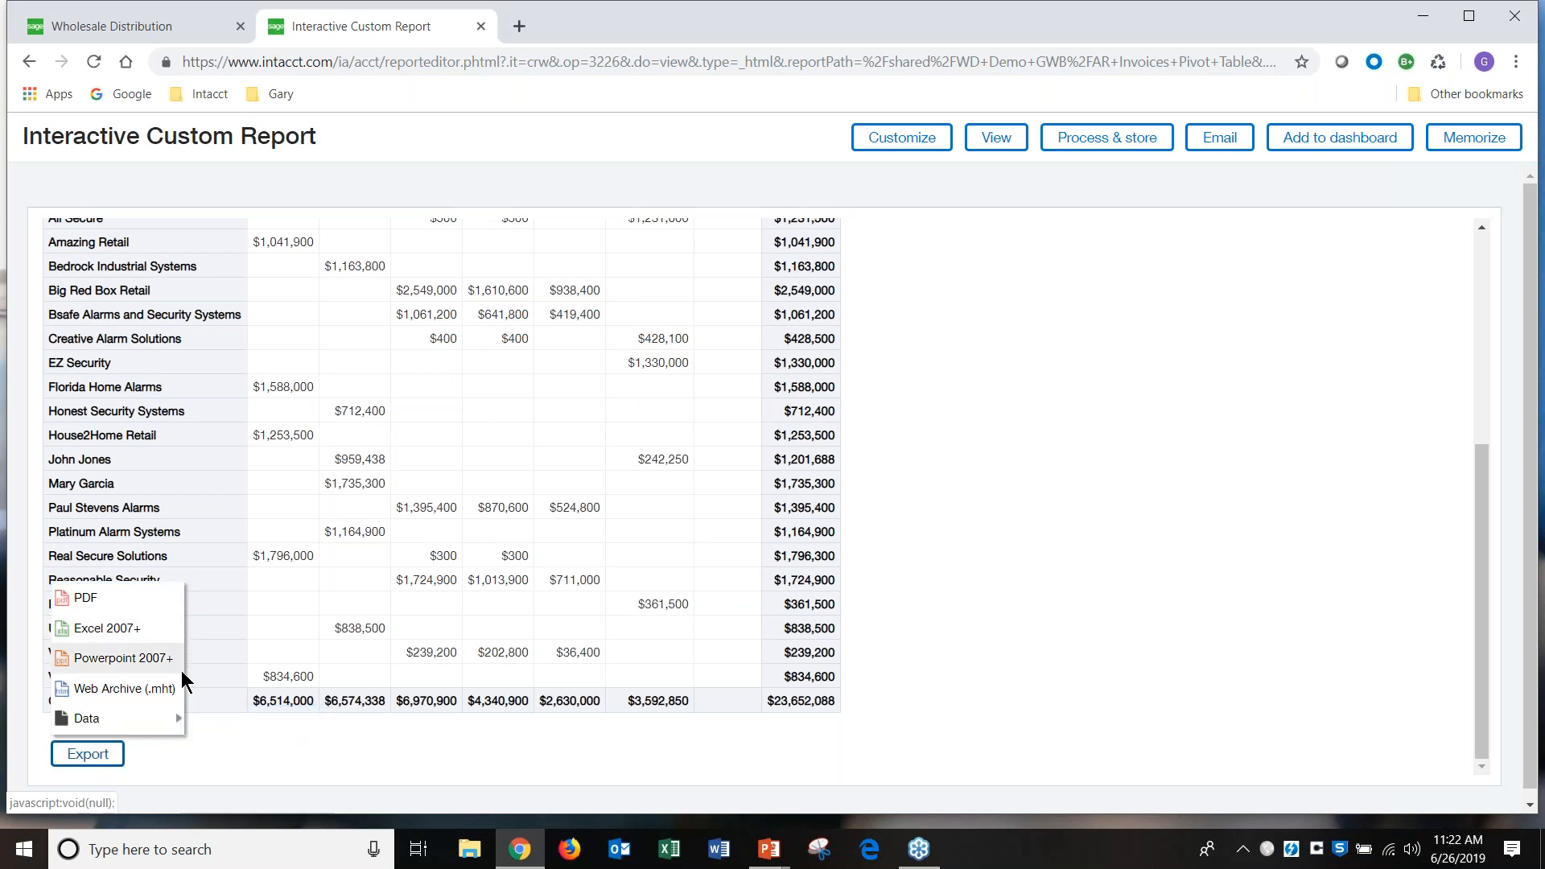
mouse_move(171, 720)
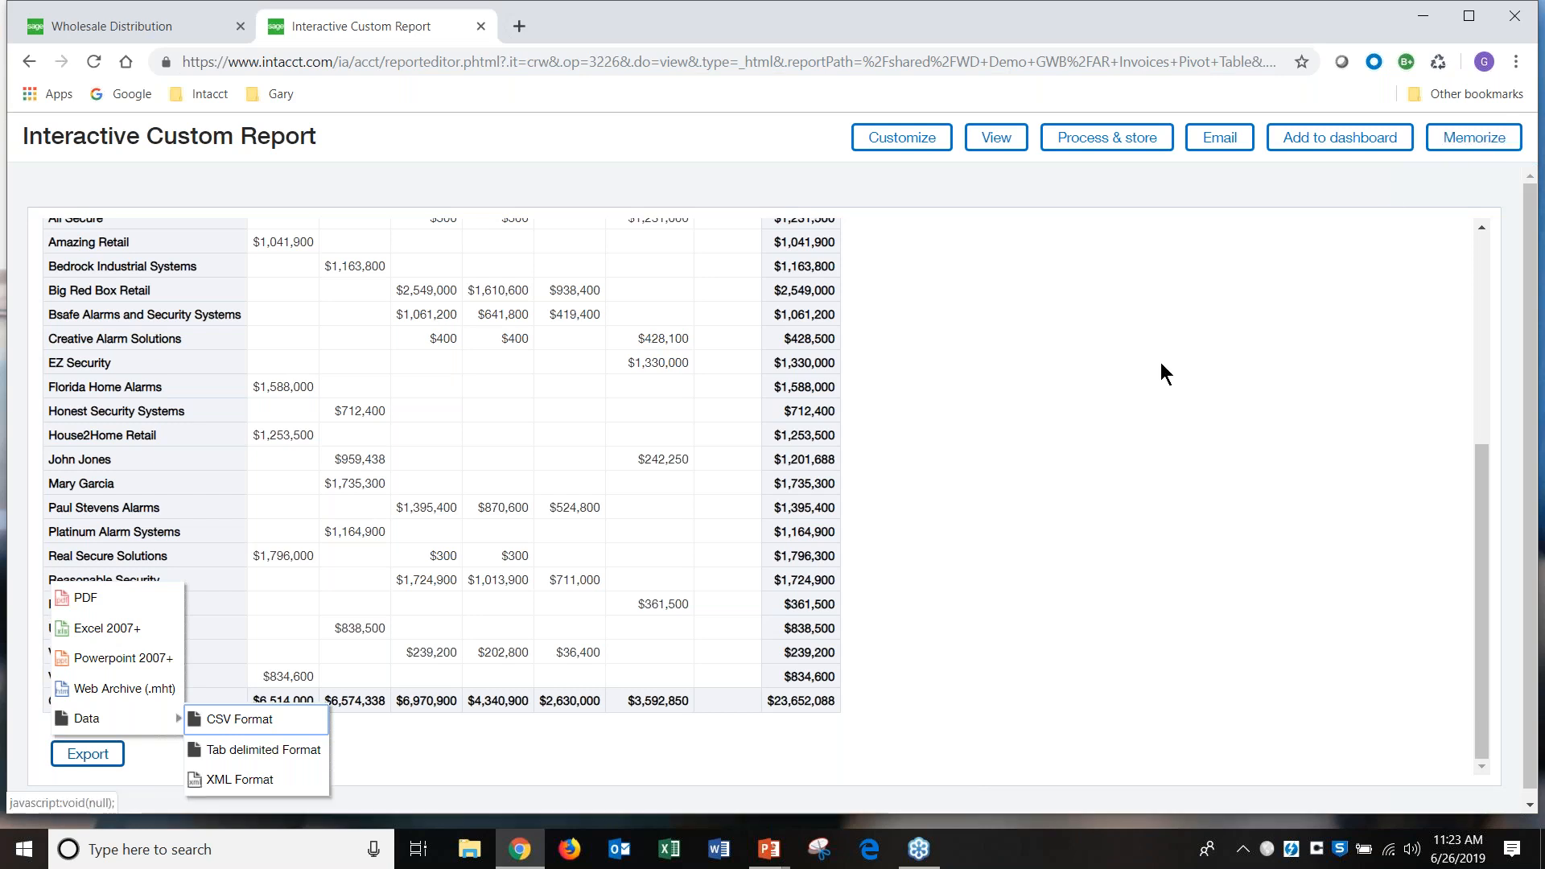
scroll(1142, 362, up, 3)
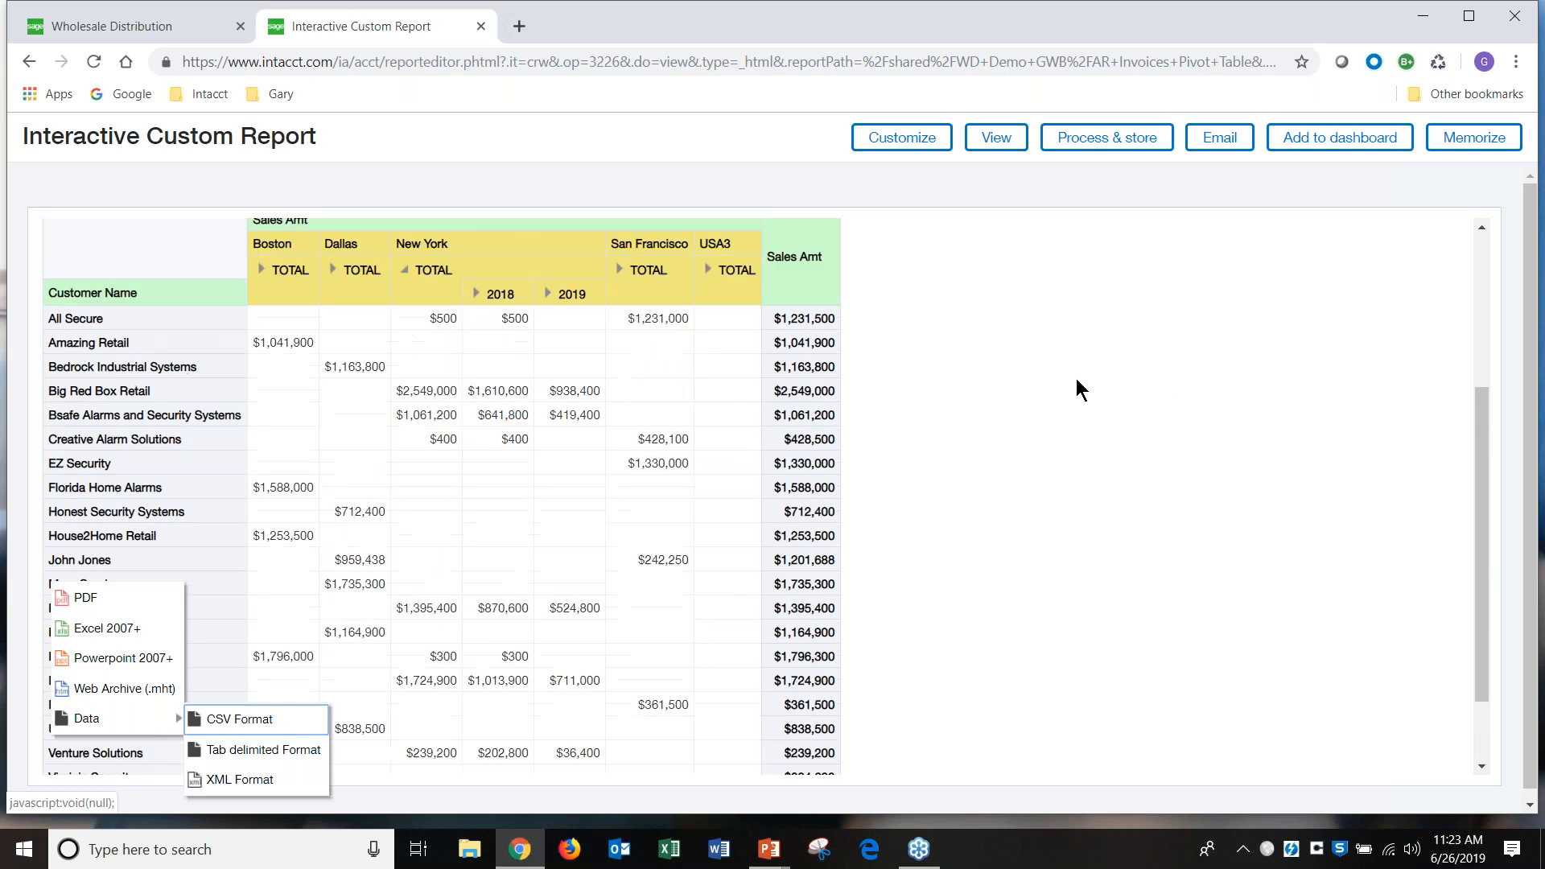
scroll(924, 461, up, 3)
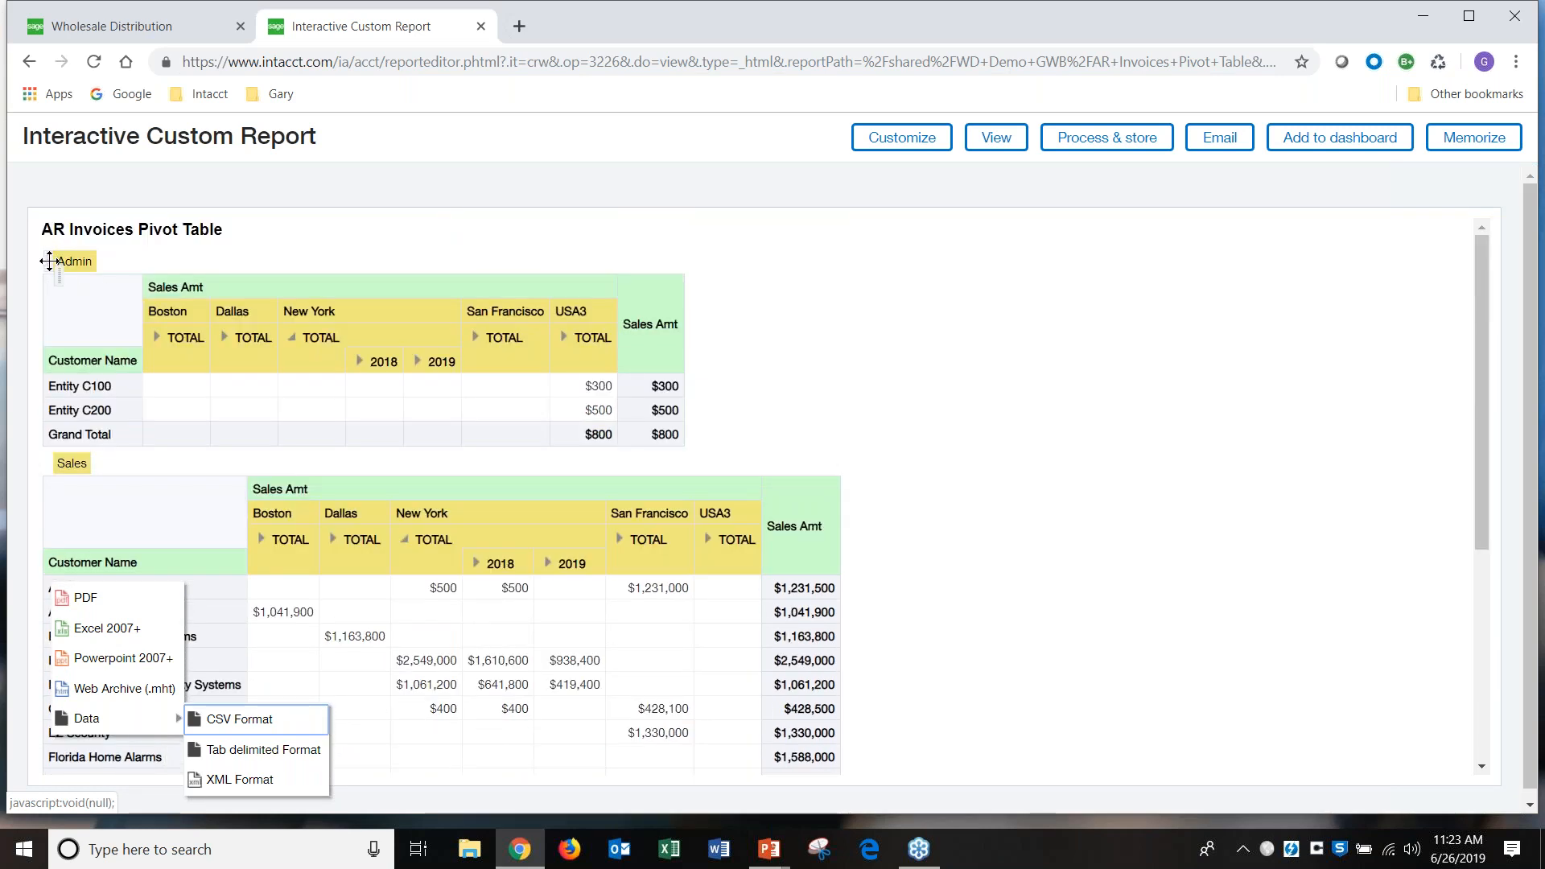
click(30, 65)
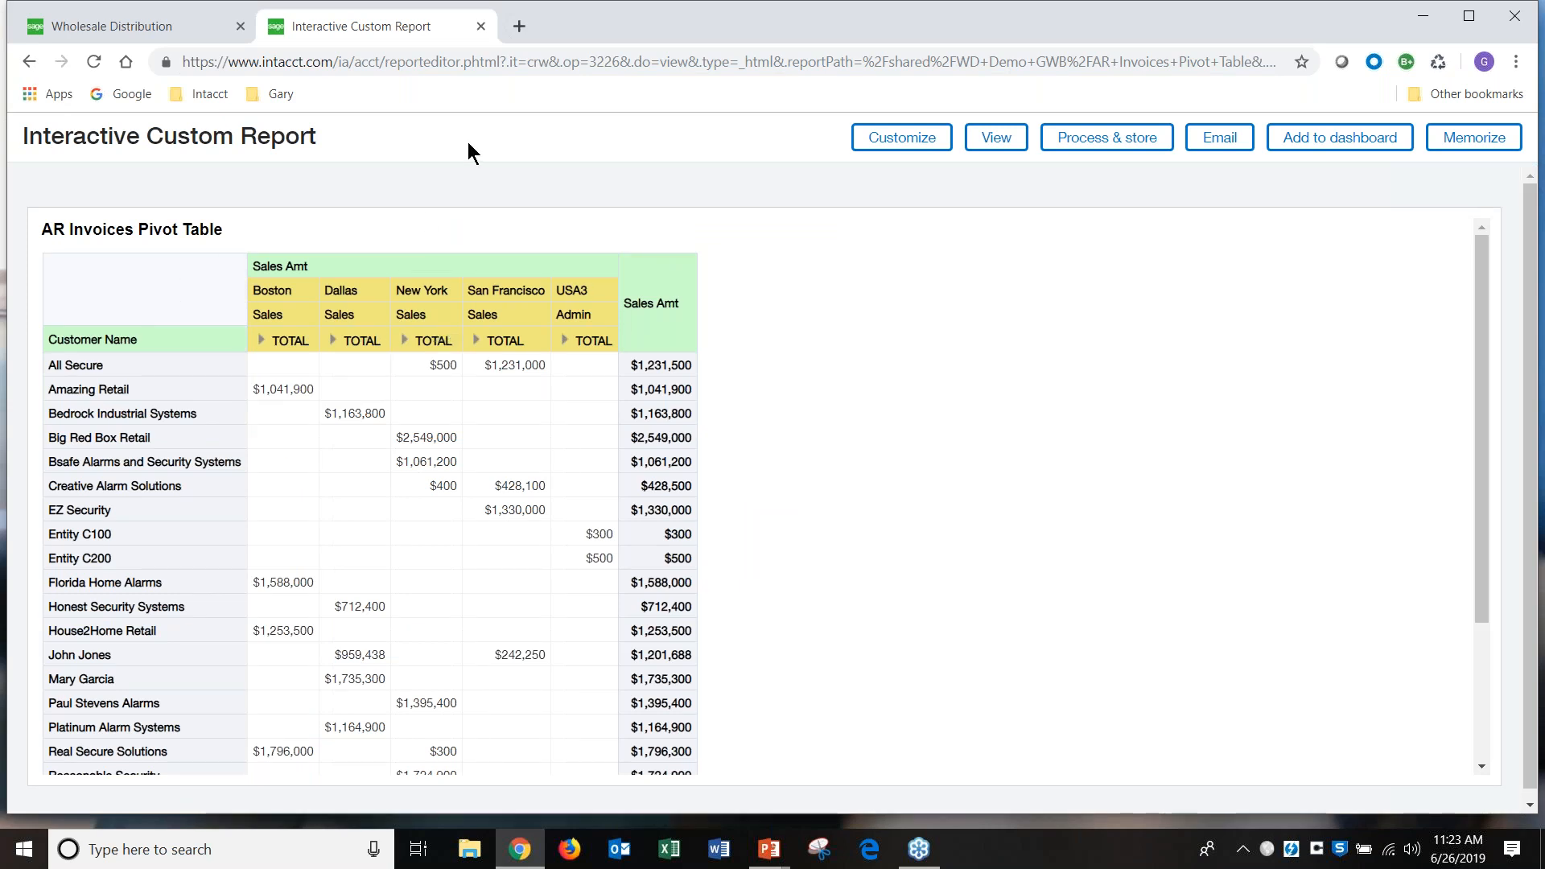
Step: Close the pivot table report and open the column and filter definitions of the Item Profitability-YOY Trends report
click(481, 26)
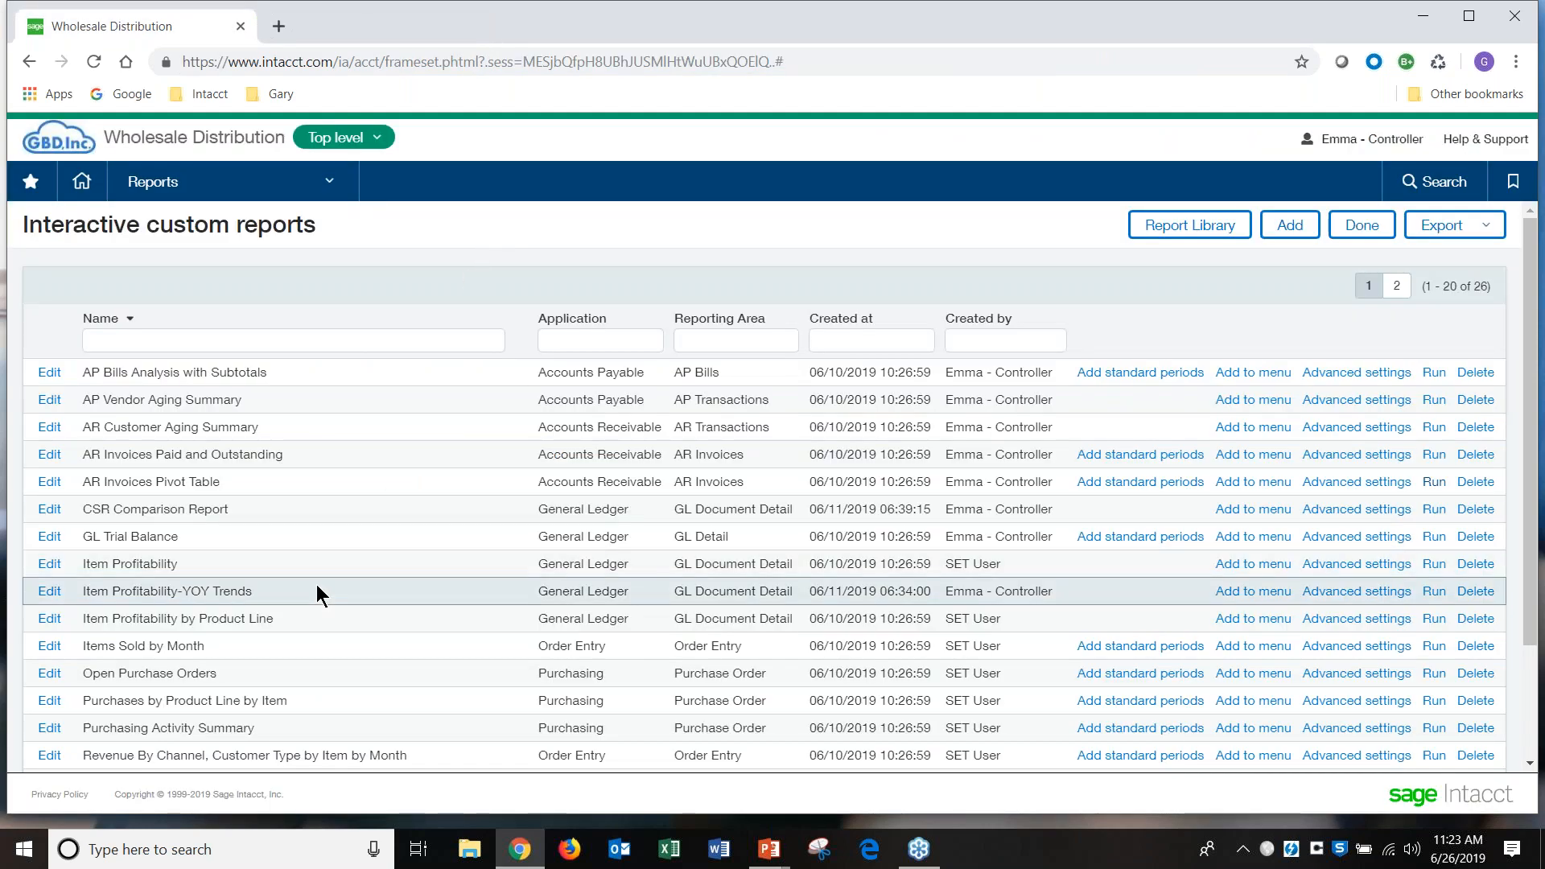
click(49, 591)
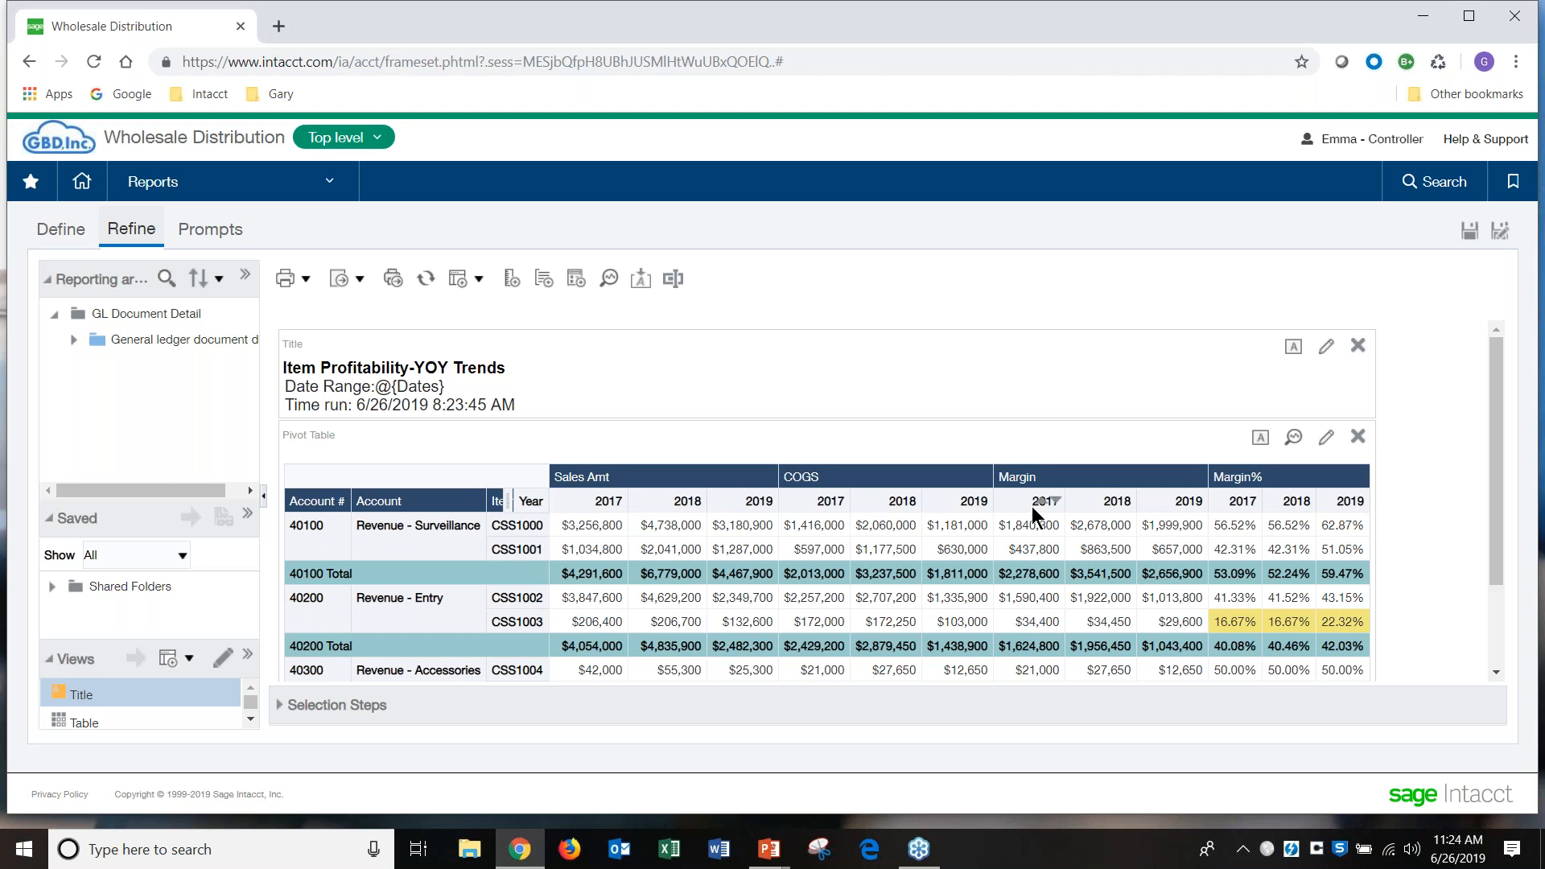
click(84, 235)
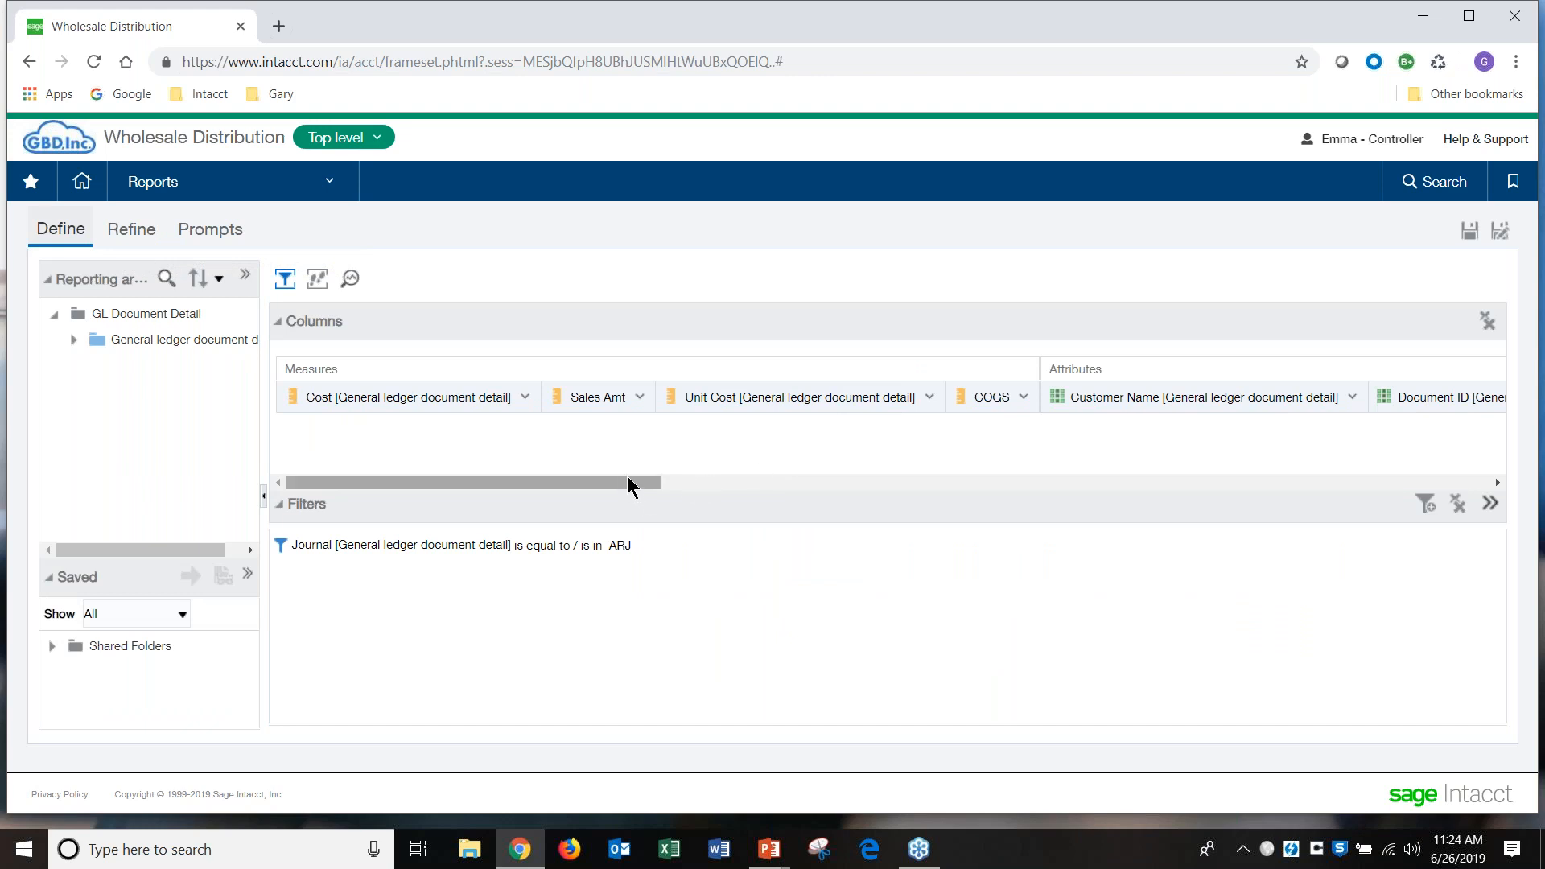
Step: Examine the Margin column's calculation formula and the report columns available to insert into it
drag(628, 482, 1000, 476)
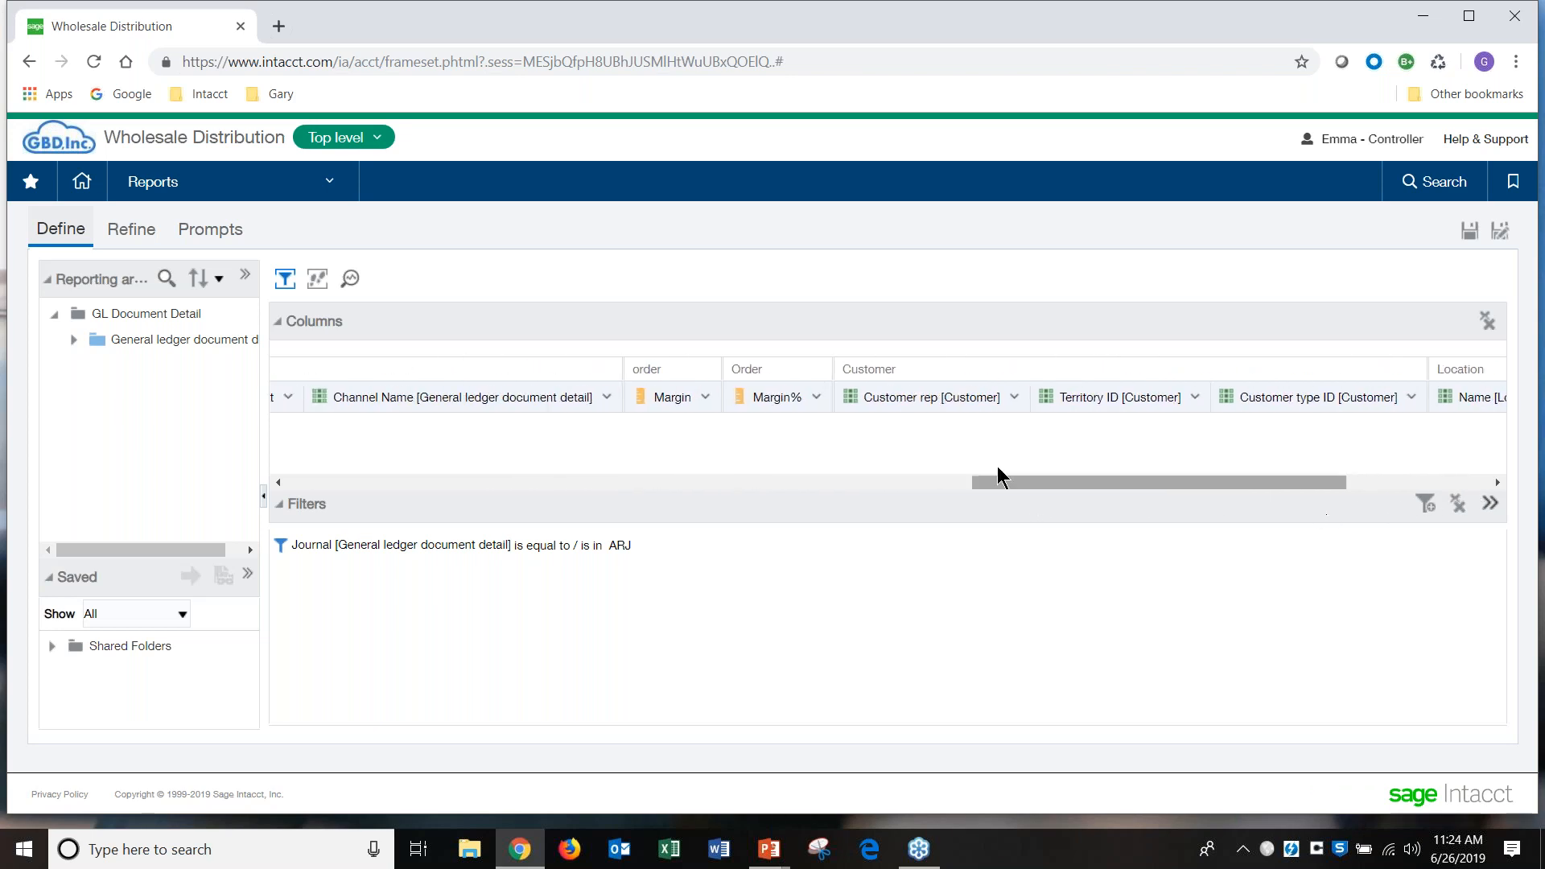
click(706, 397)
click(744, 449)
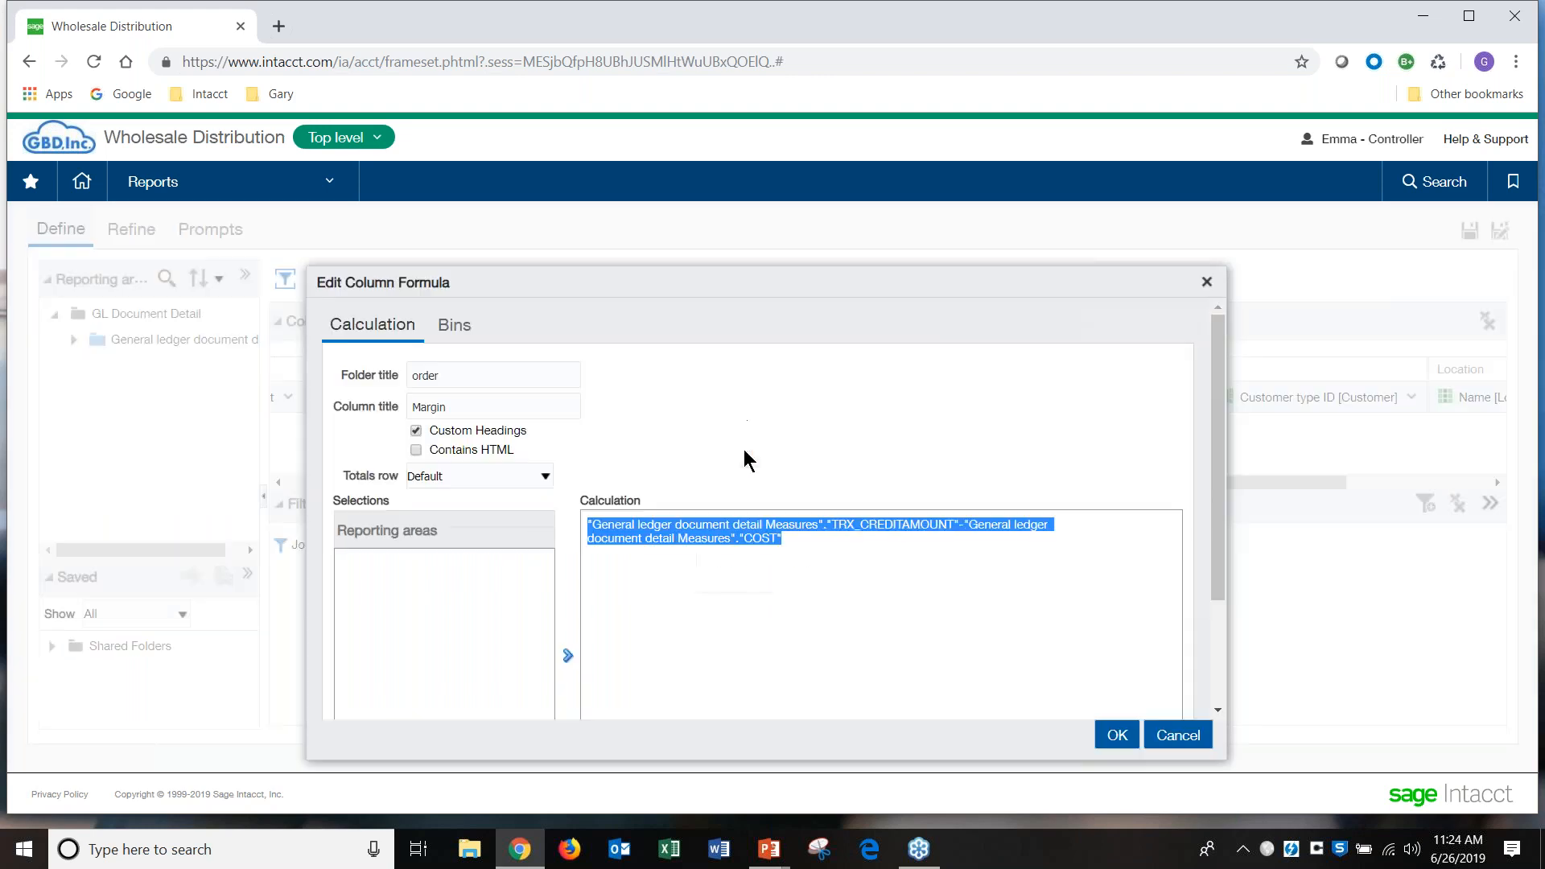
click(750, 585)
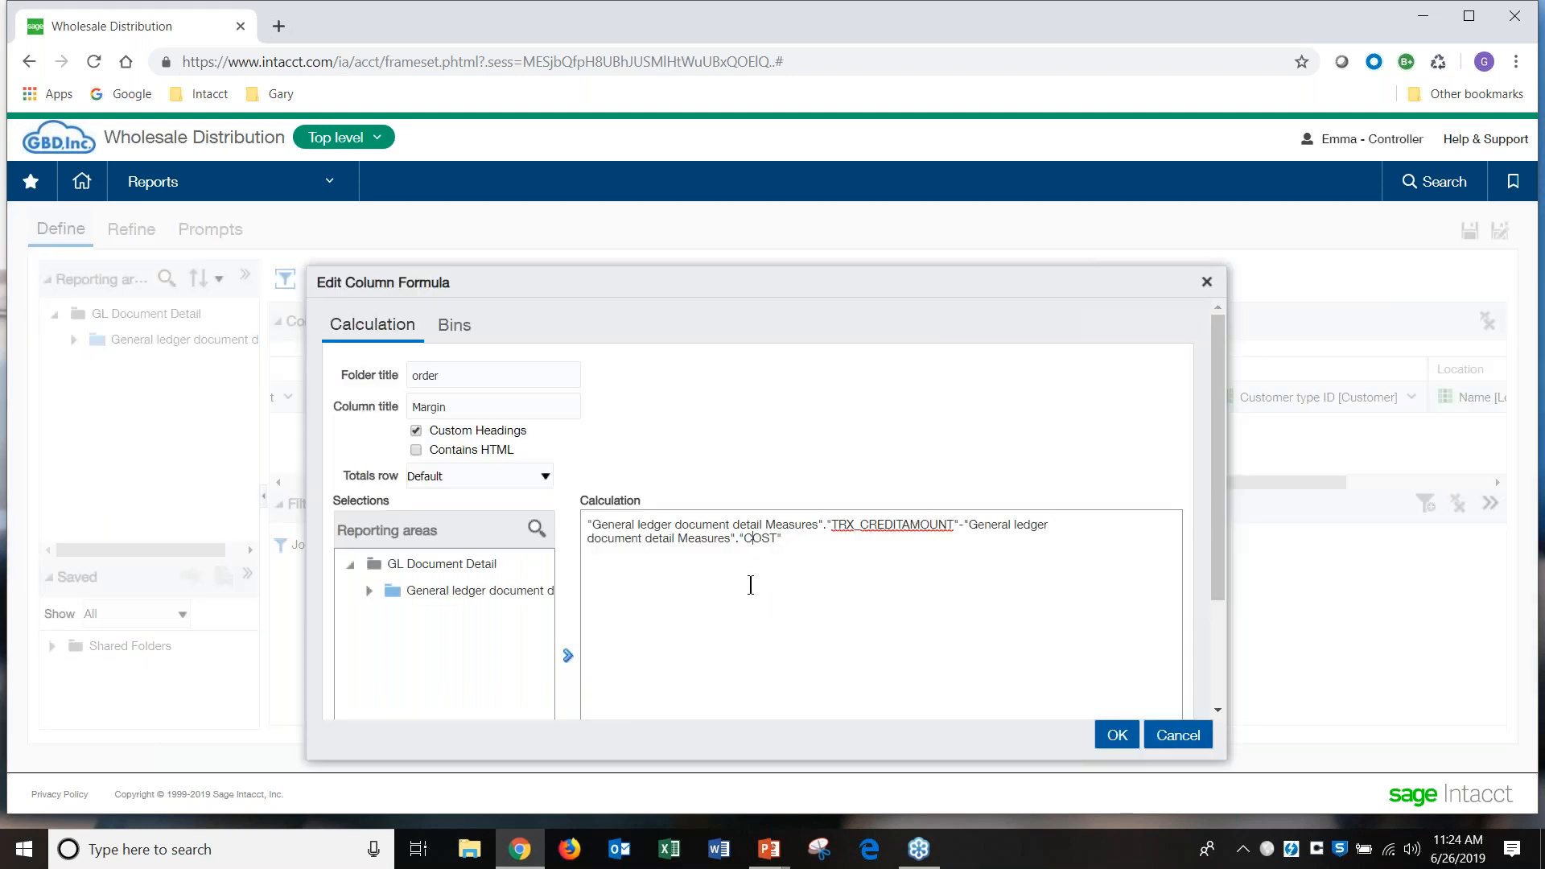
drag(795, 284, 762, 241)
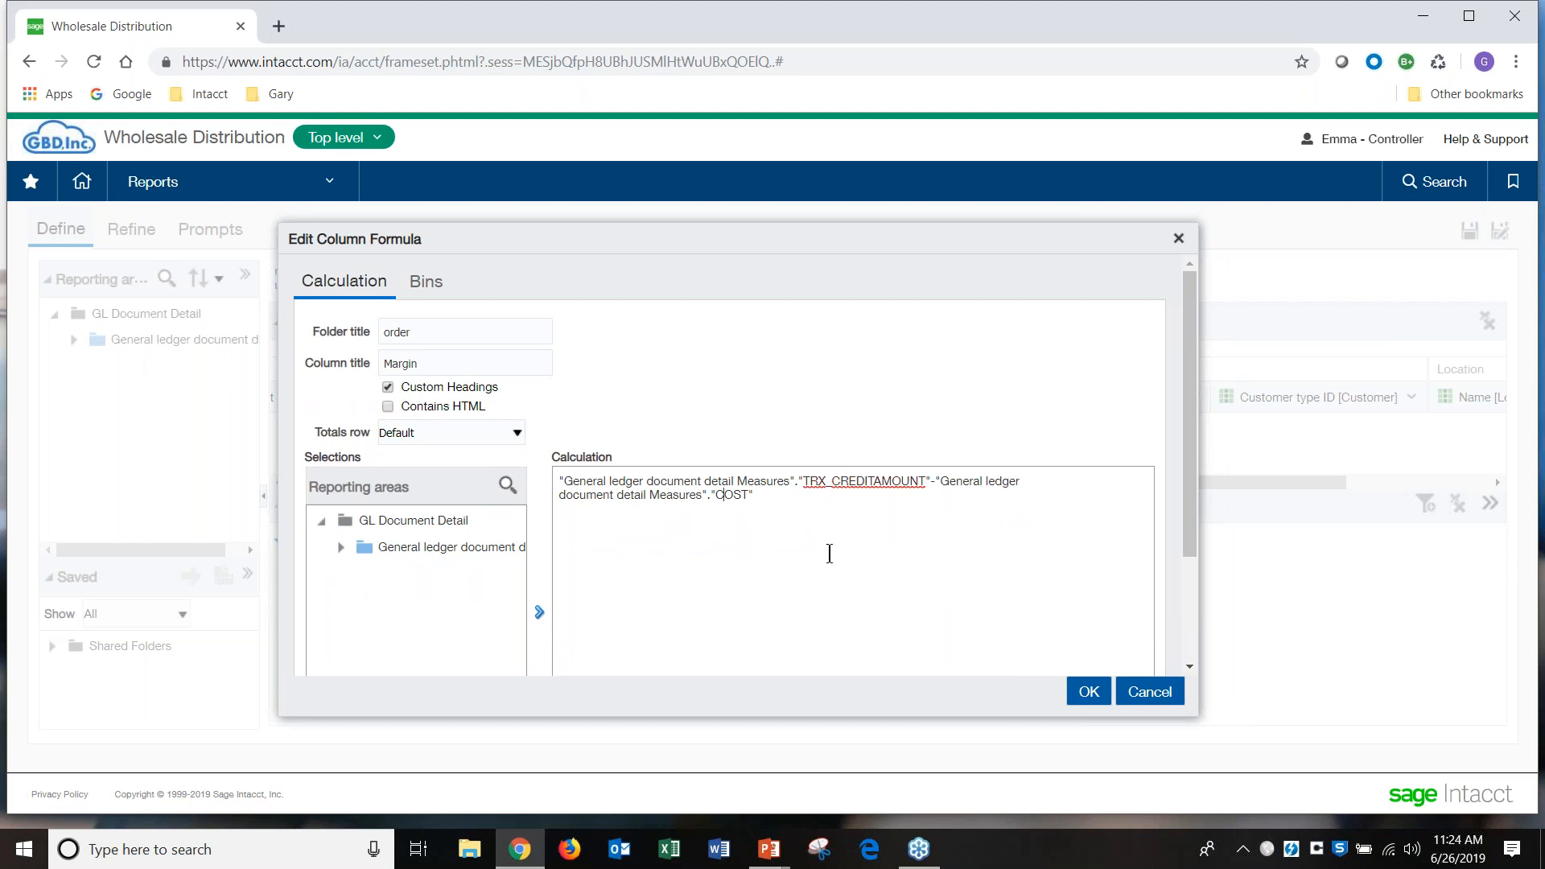
scroll(875, 539, down, 2)
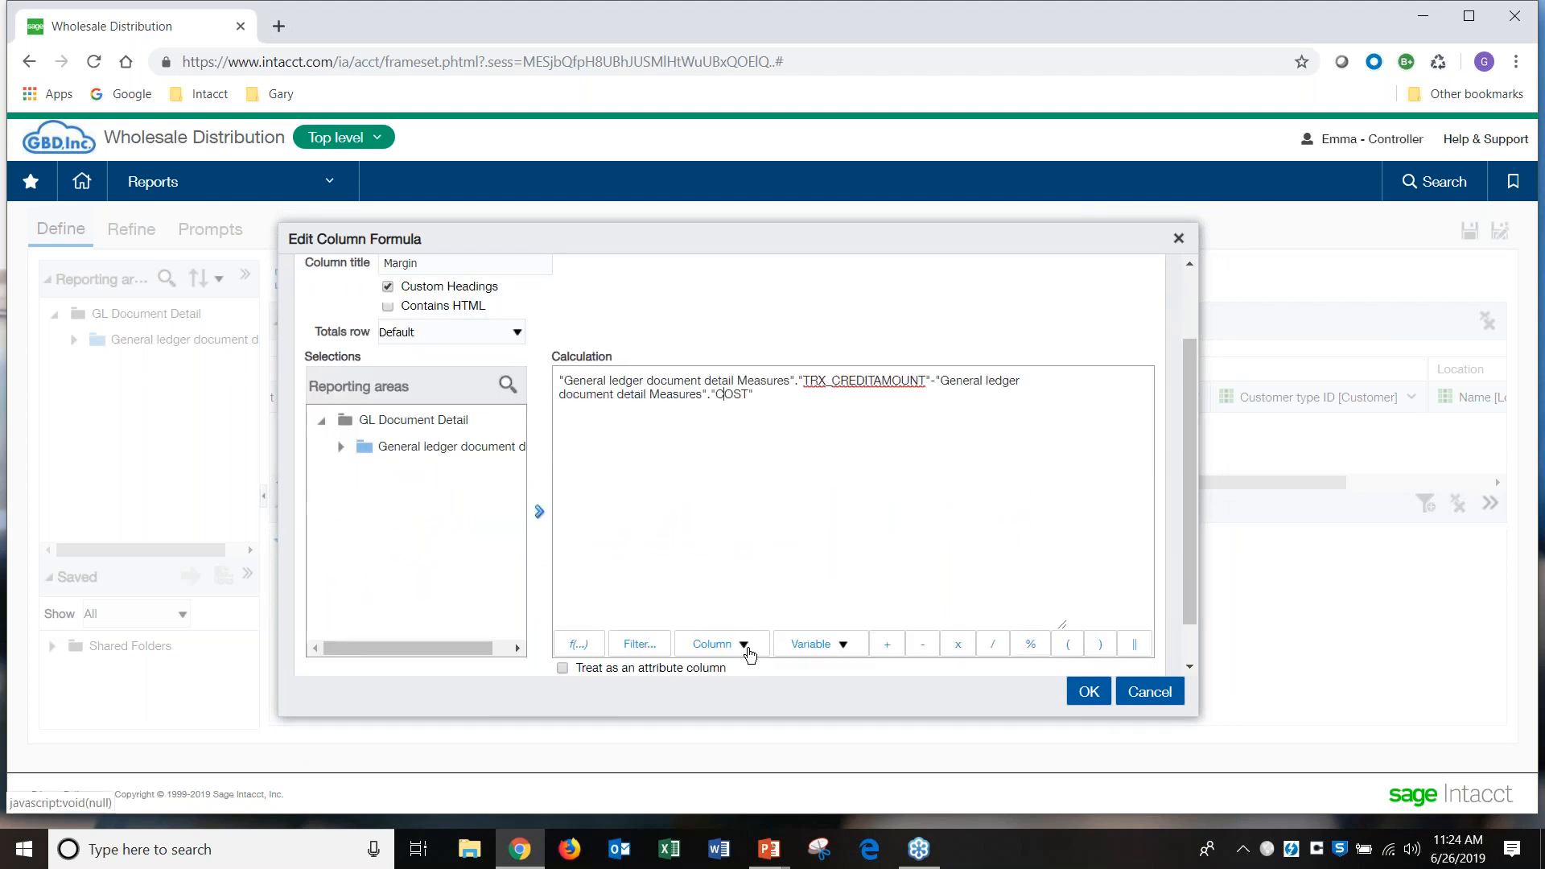
click(743, 642)
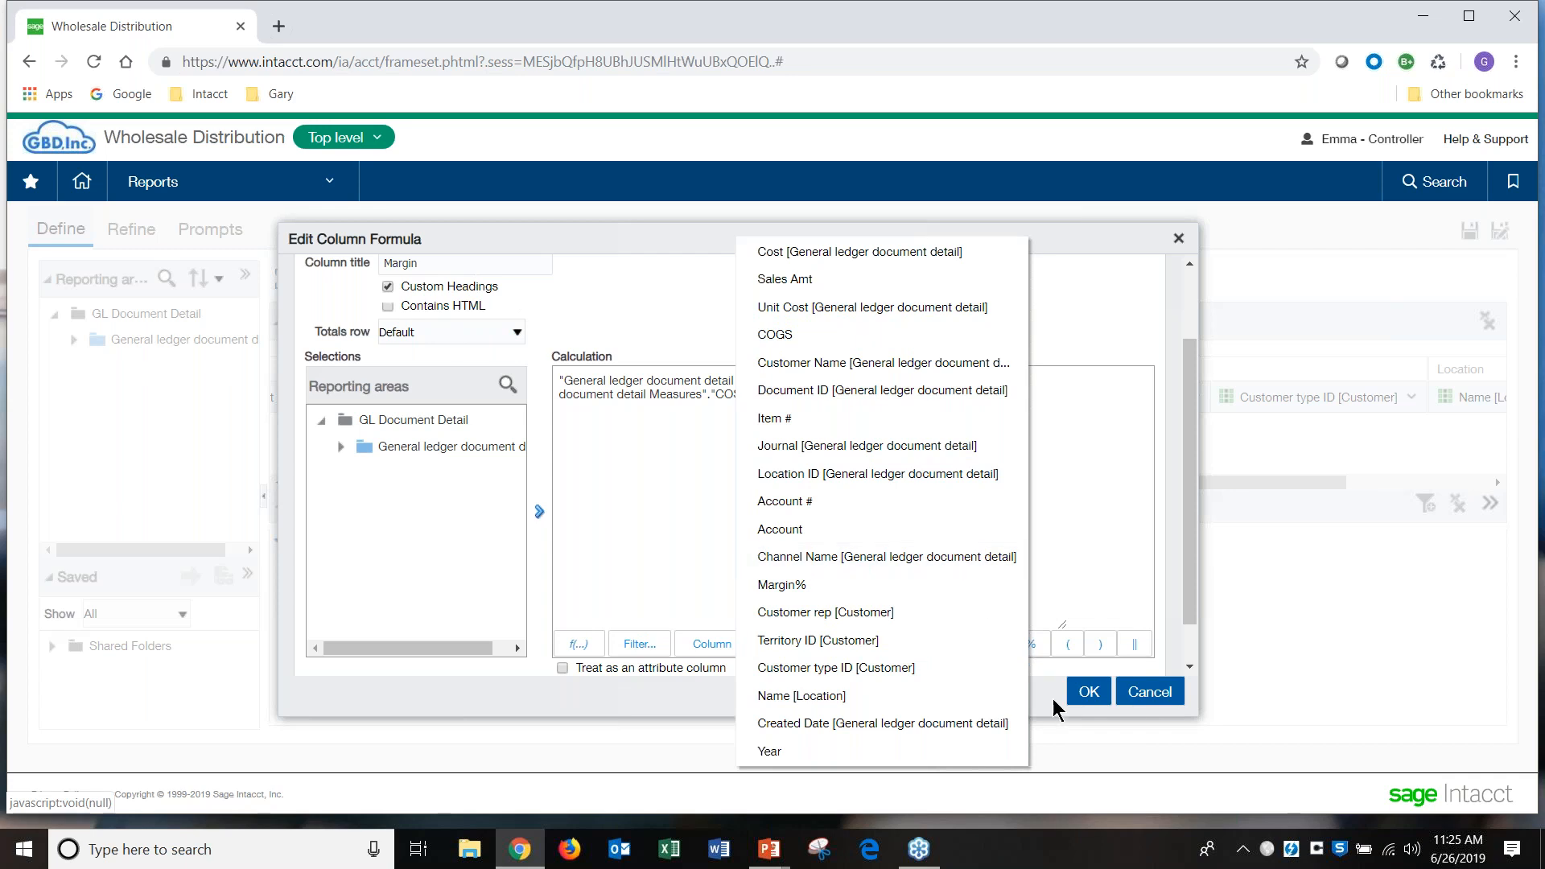
click(1078, 697)
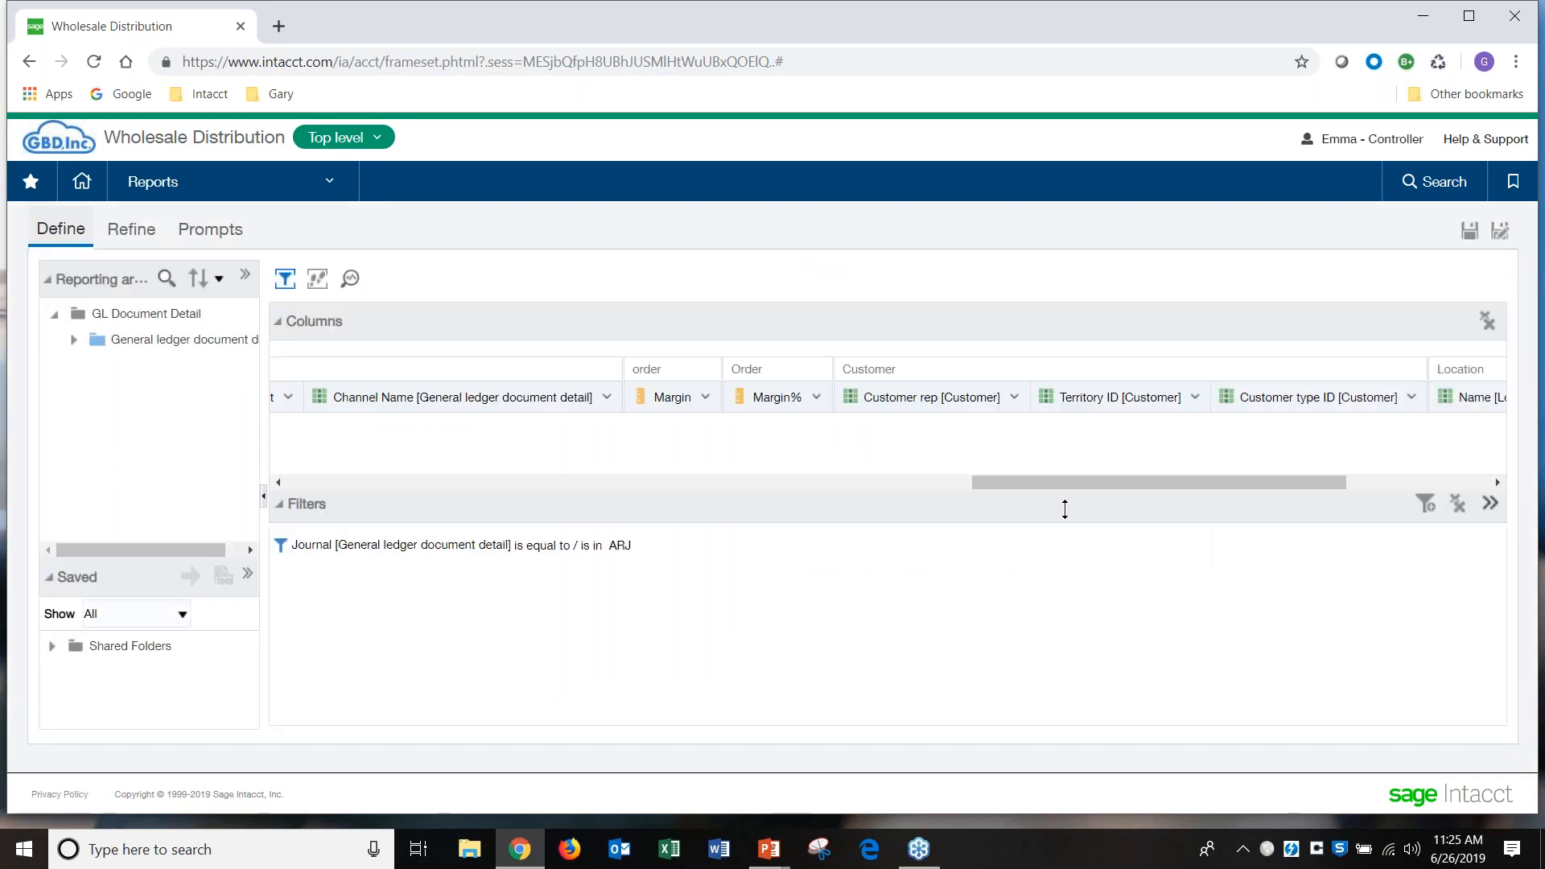
Step: Examine the Margin% column's calculation formula and close it without changes
click(816, 397)
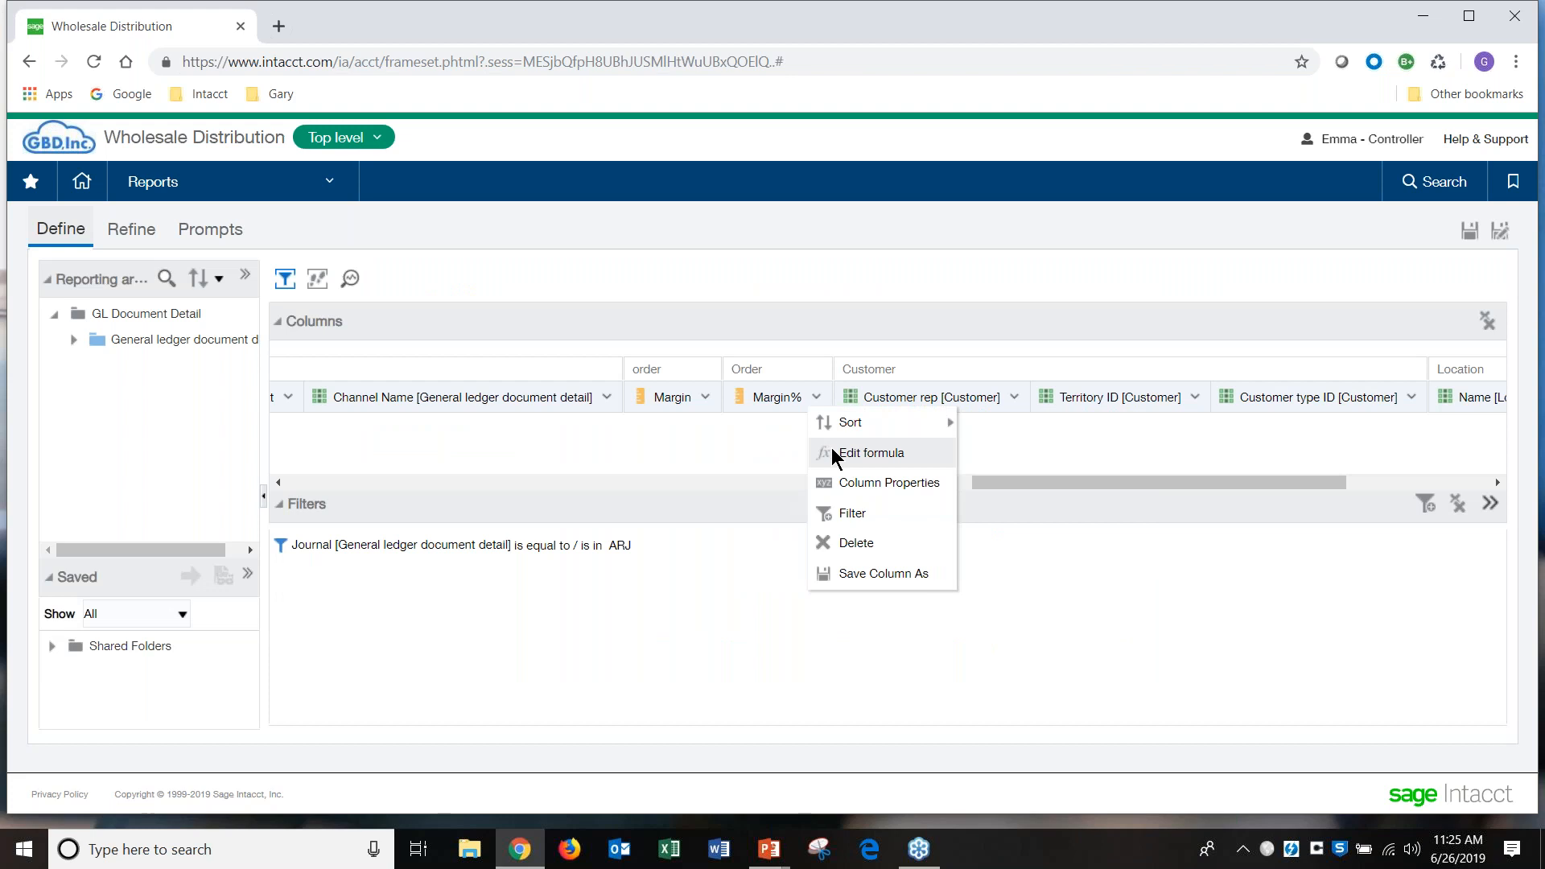
click(837, 452)
click(860, 587)
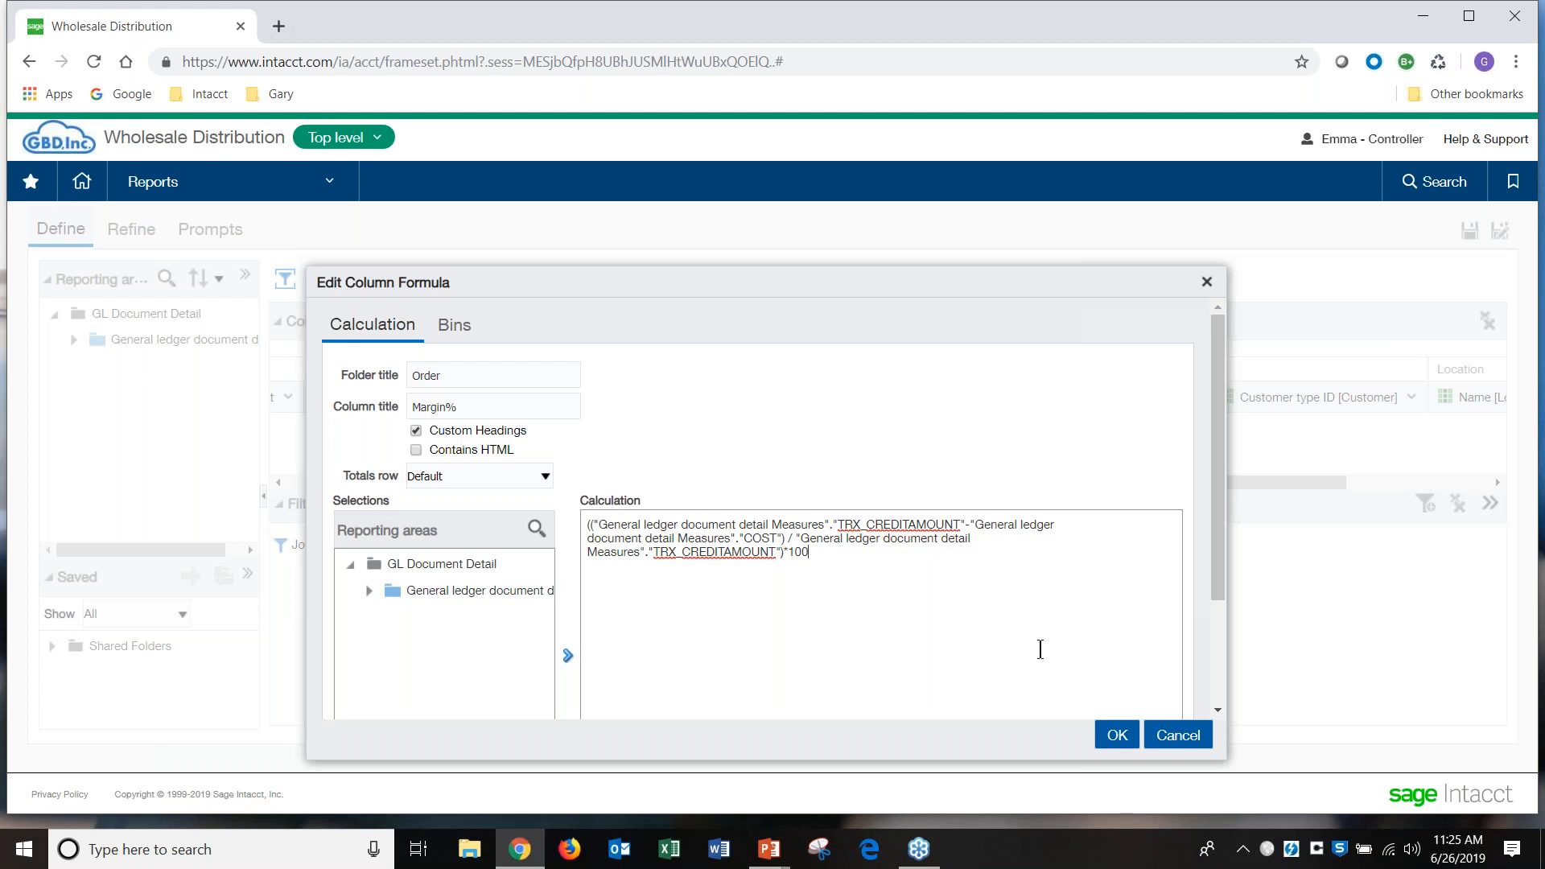
click(1172, 739)
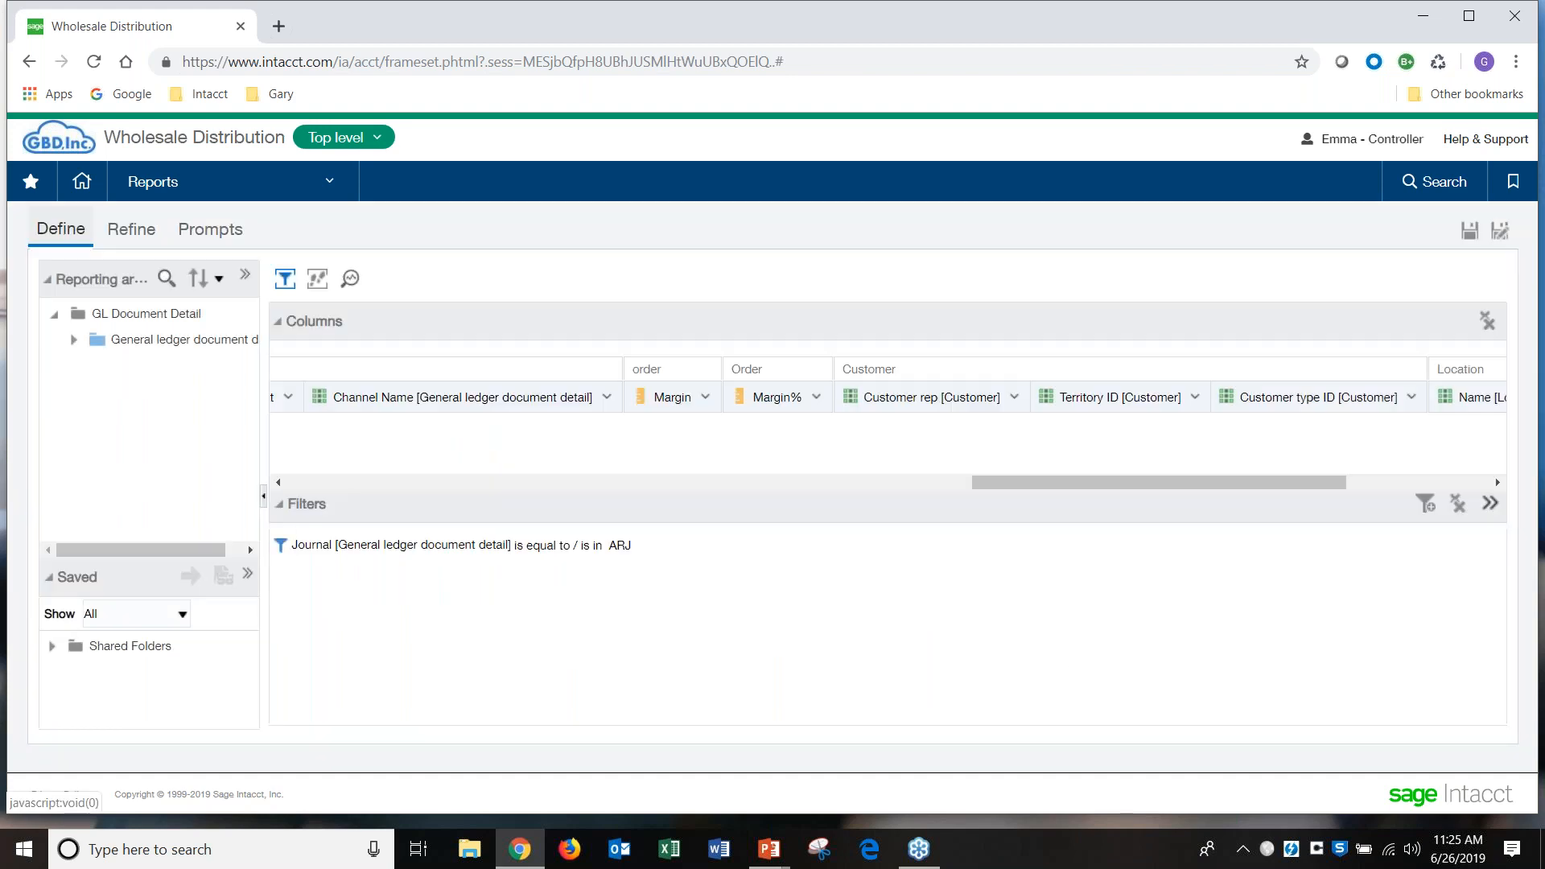
Step: Open the report's pivot table for editing and display the conditional formatting in the Margin% measure's column properties
click(705, 397)
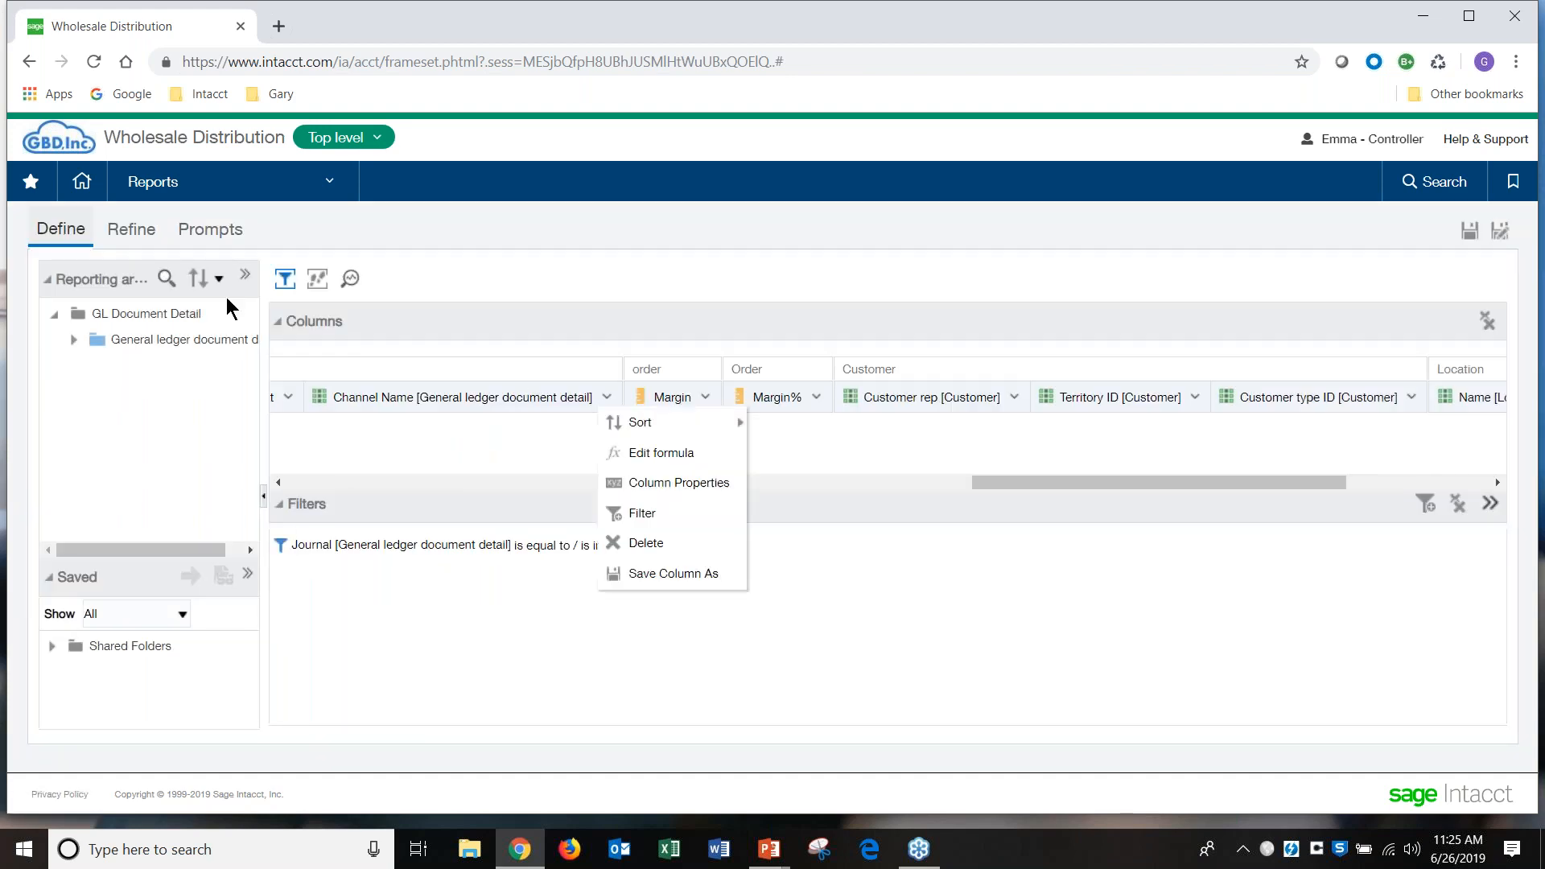
click(131, 229)
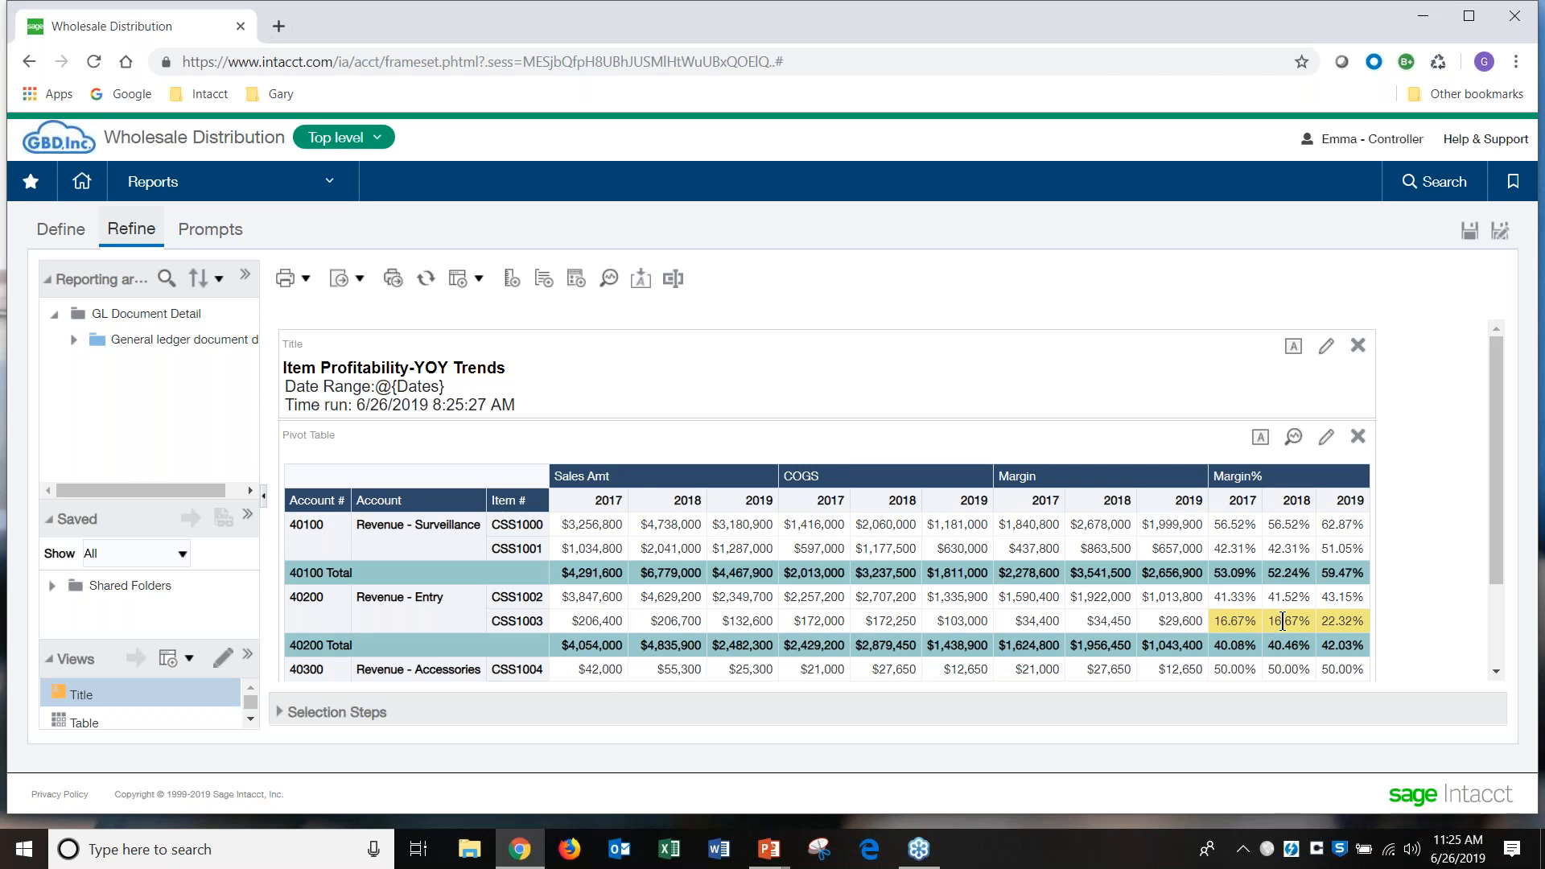
click(1325, 436)
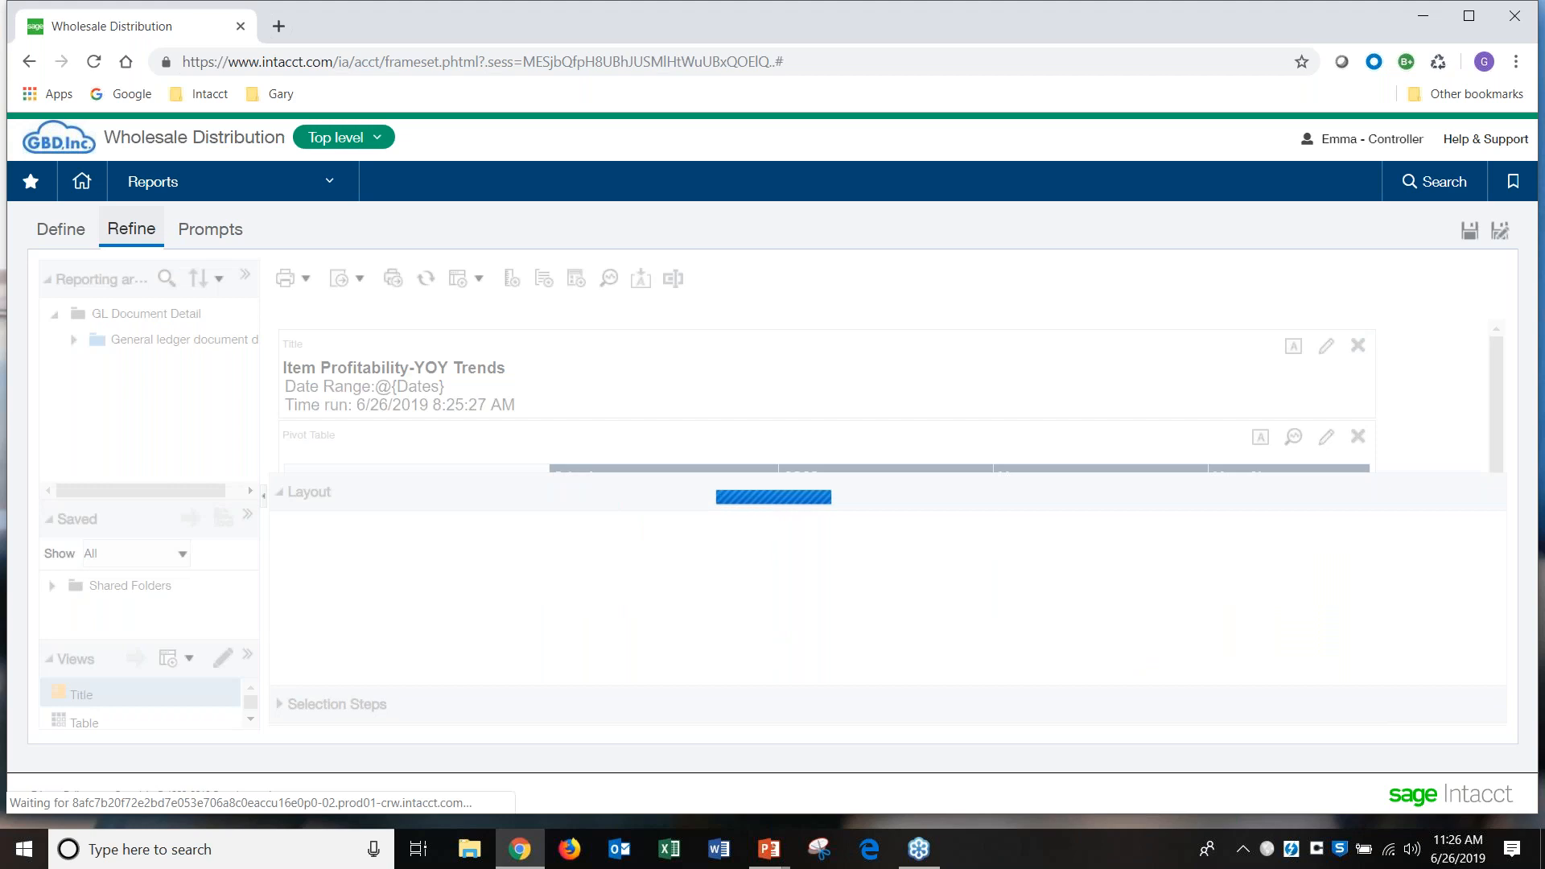
scroll(1327, 616, down, 2)
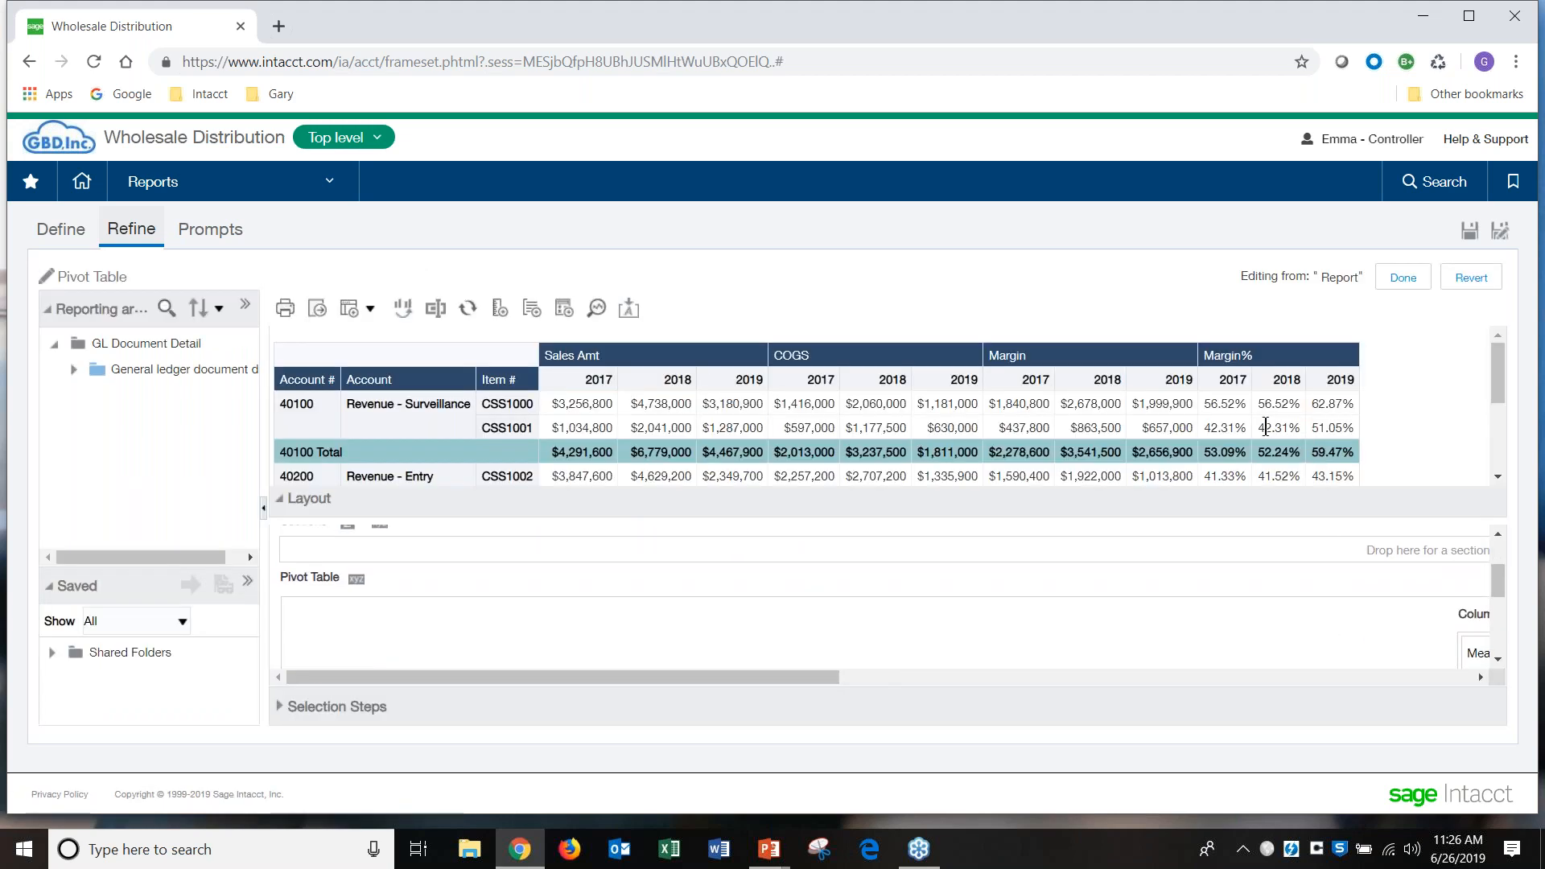
scroll(1235, 628, down, 2)
drag(812, 678, 1054, 702)
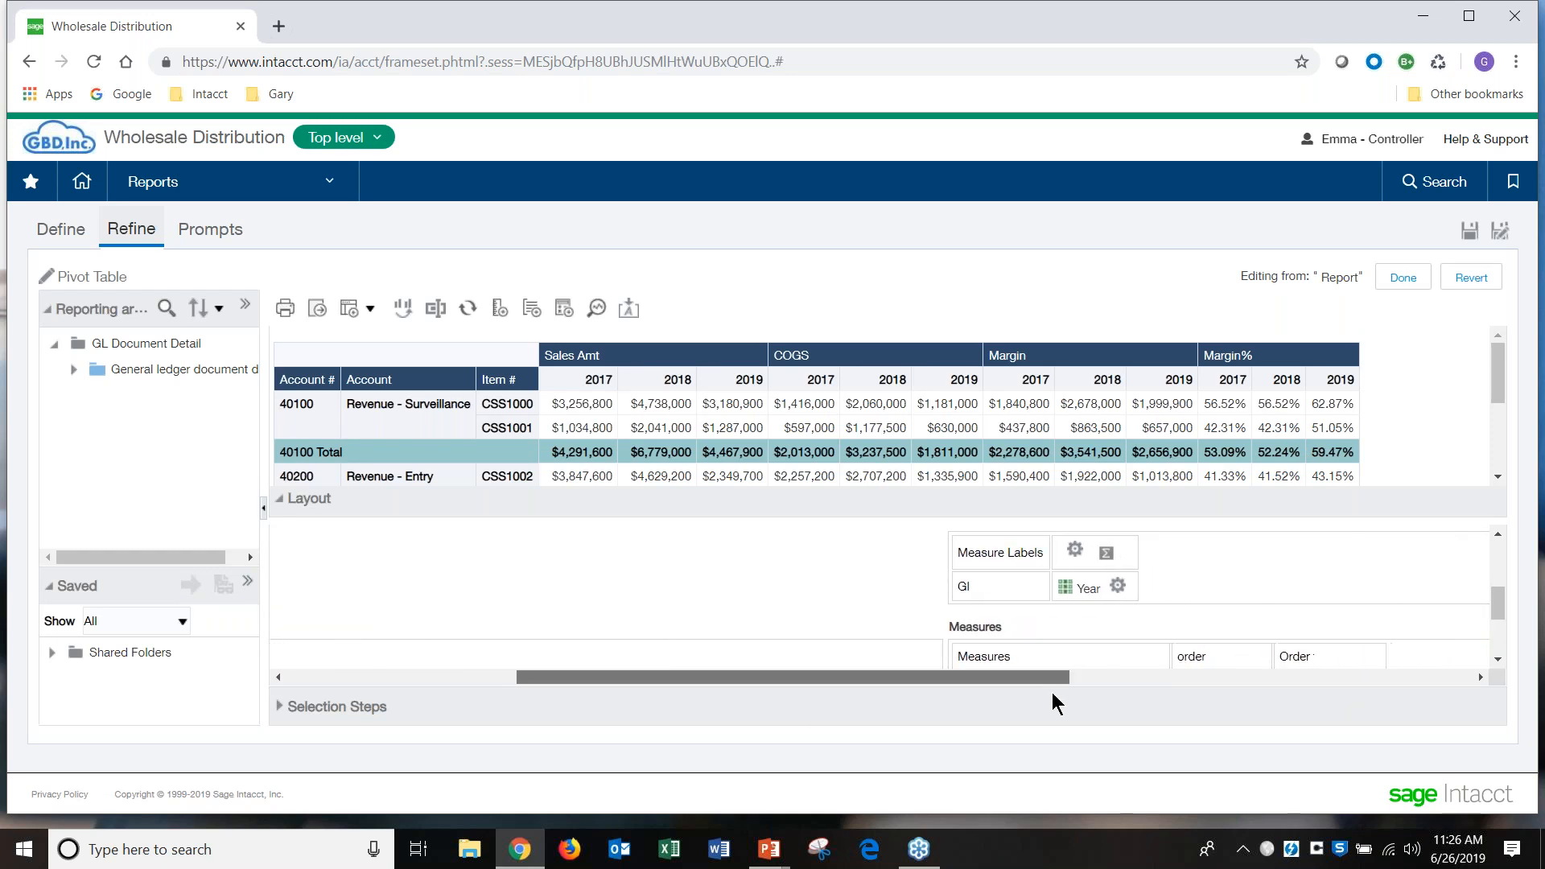
scroll(1046, 563, down, 2)
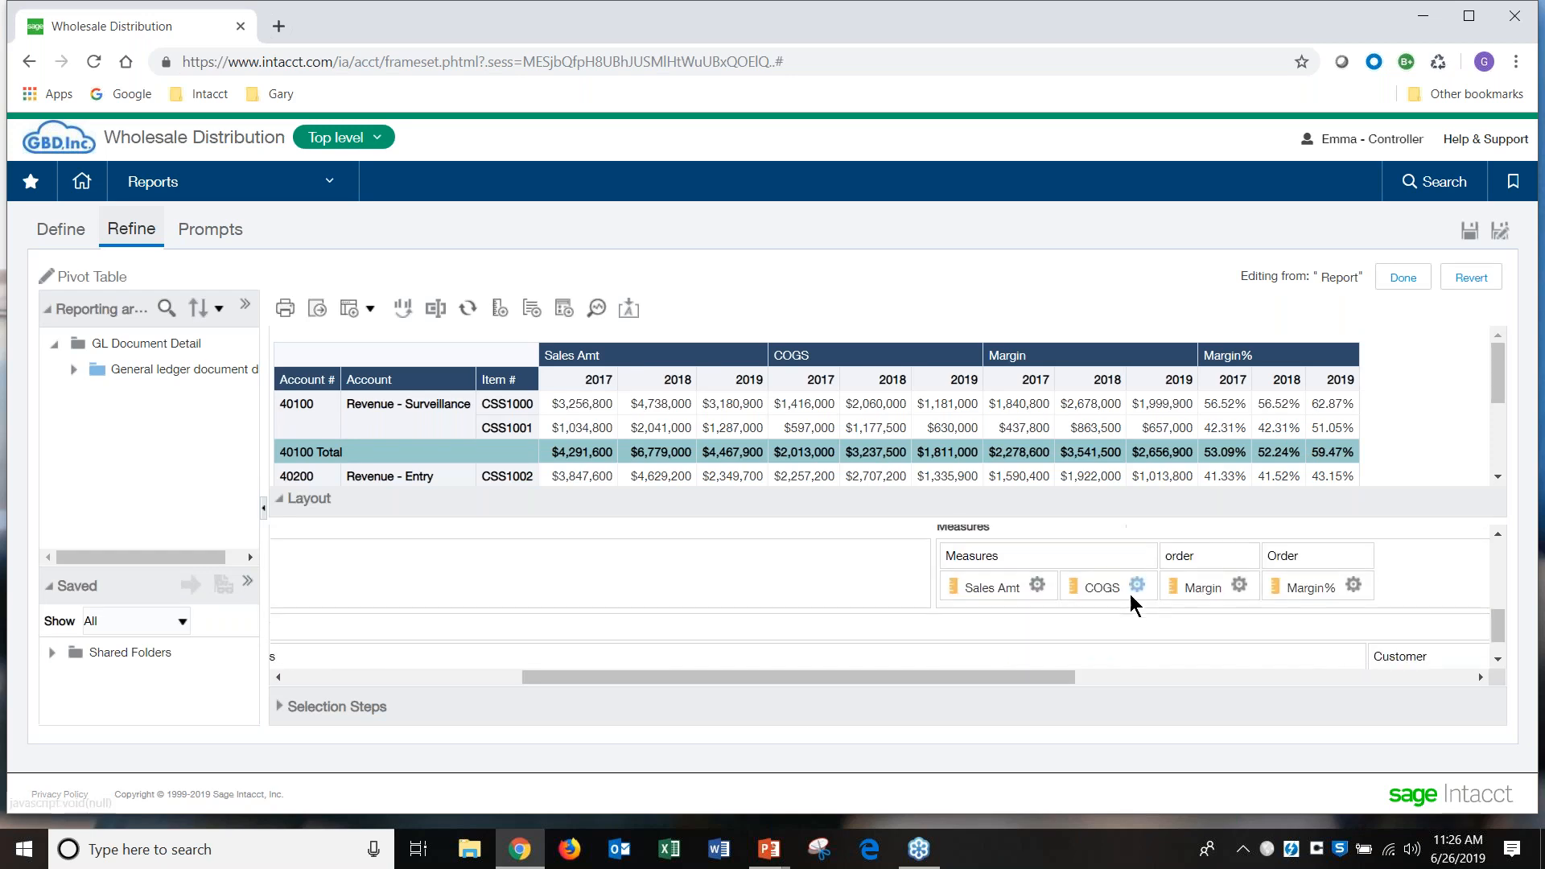
click(1353, 590)
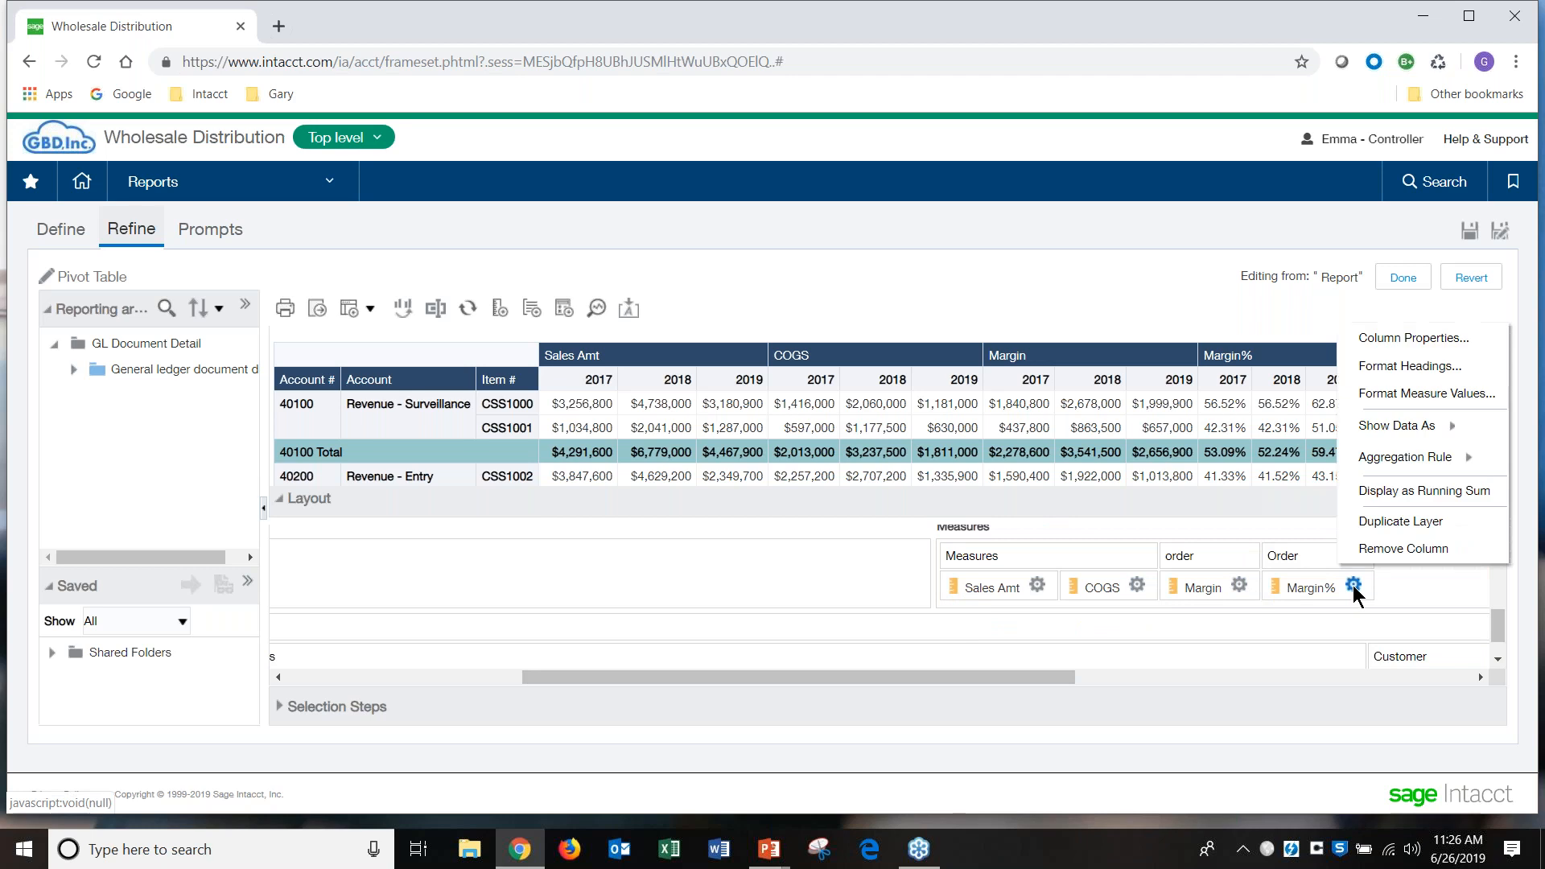
click(1446, 341)
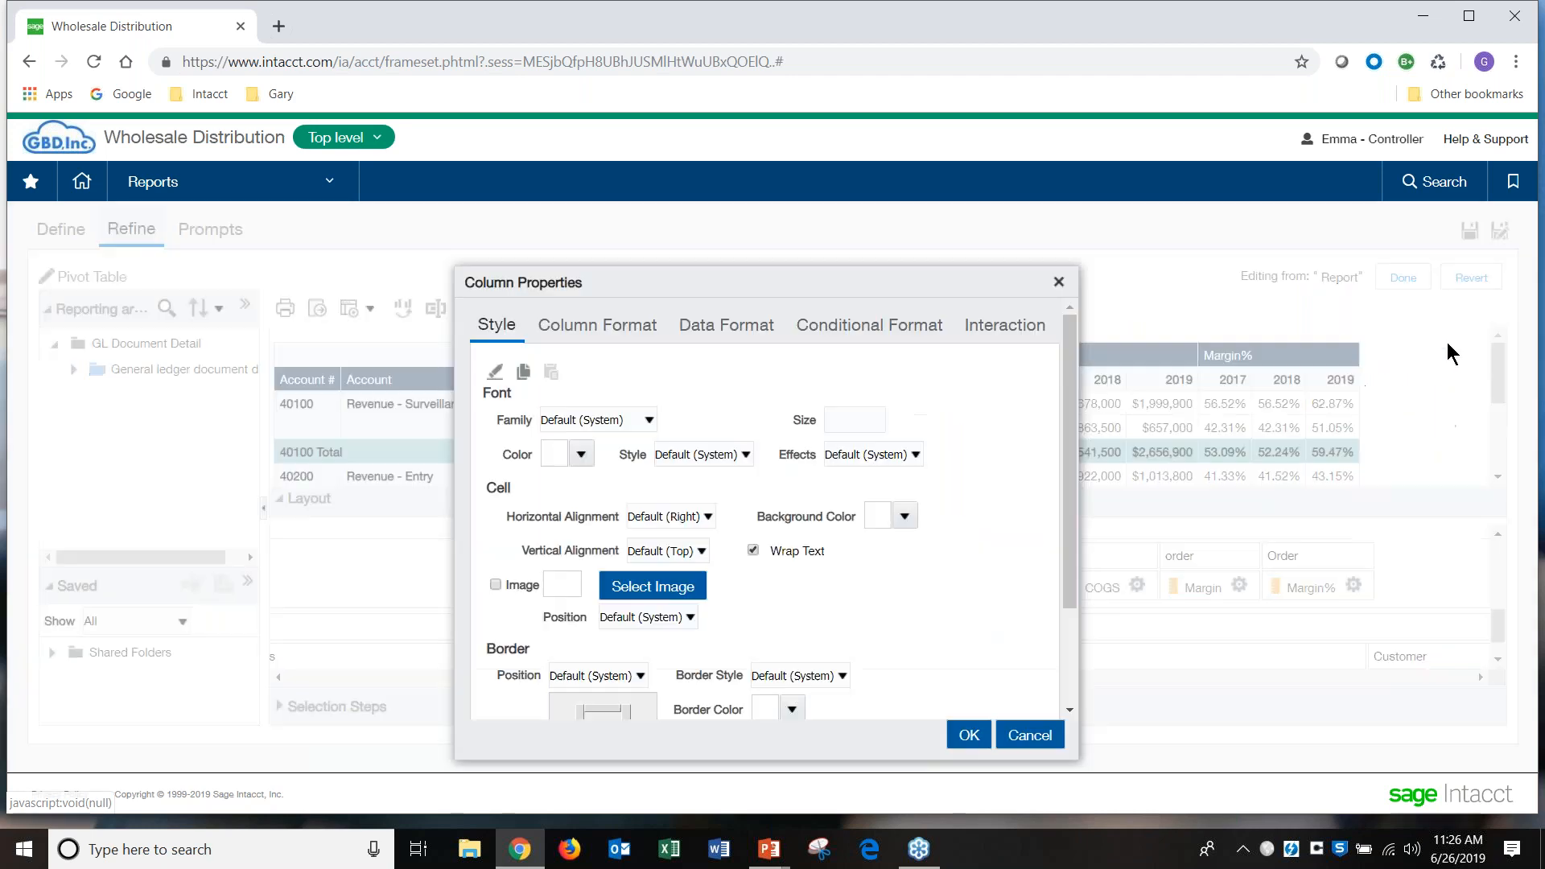
click(892, 336)
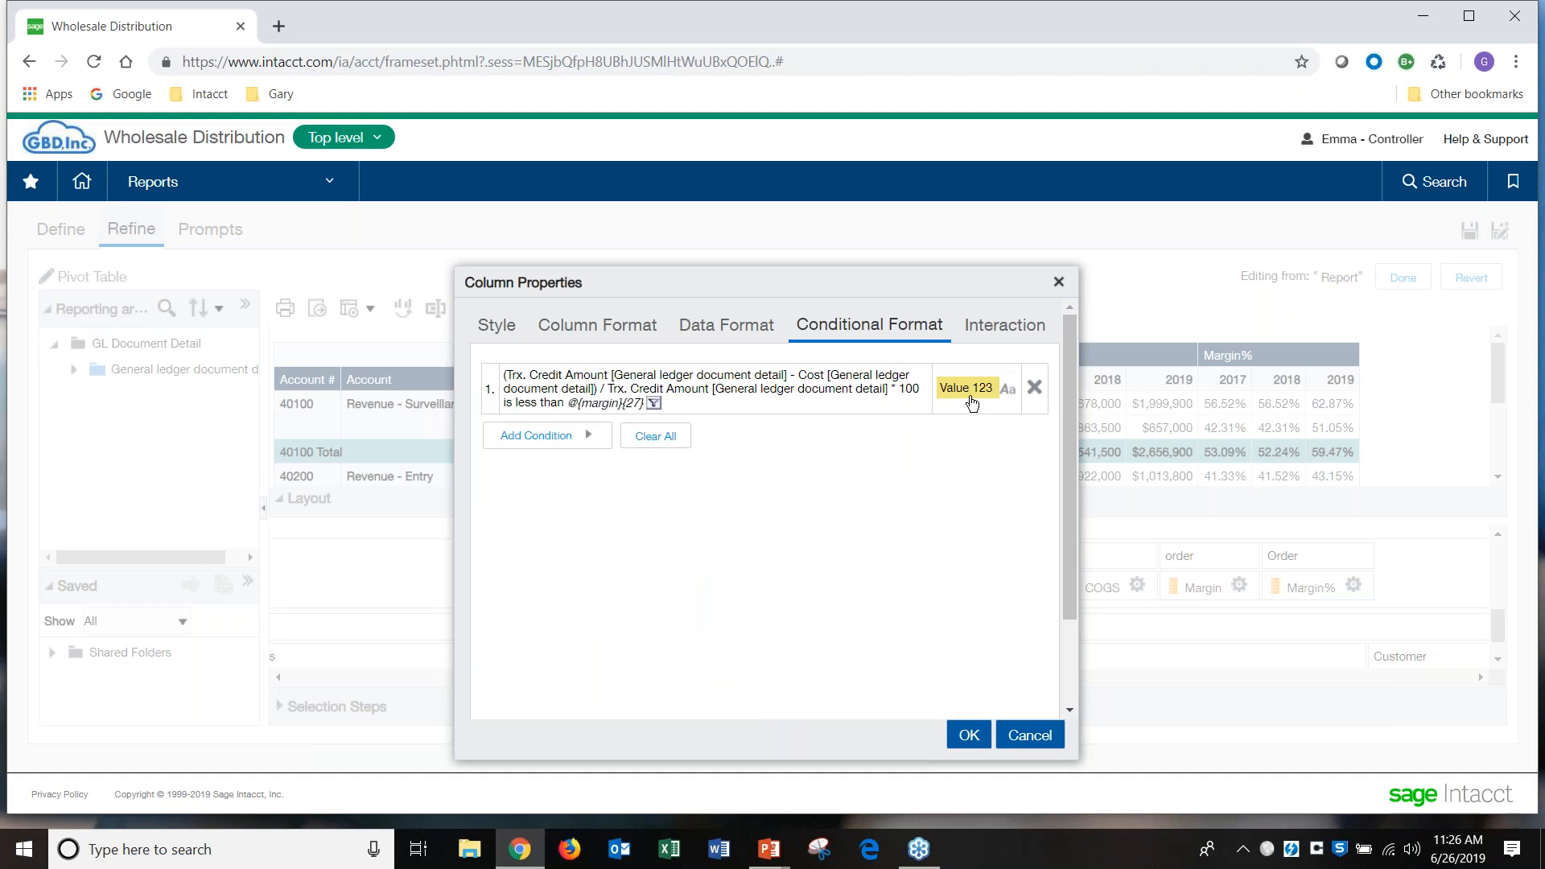
Step: Add a conditional format rule to the Margin% measure for Margin% values greater than 30
click(592, 442)
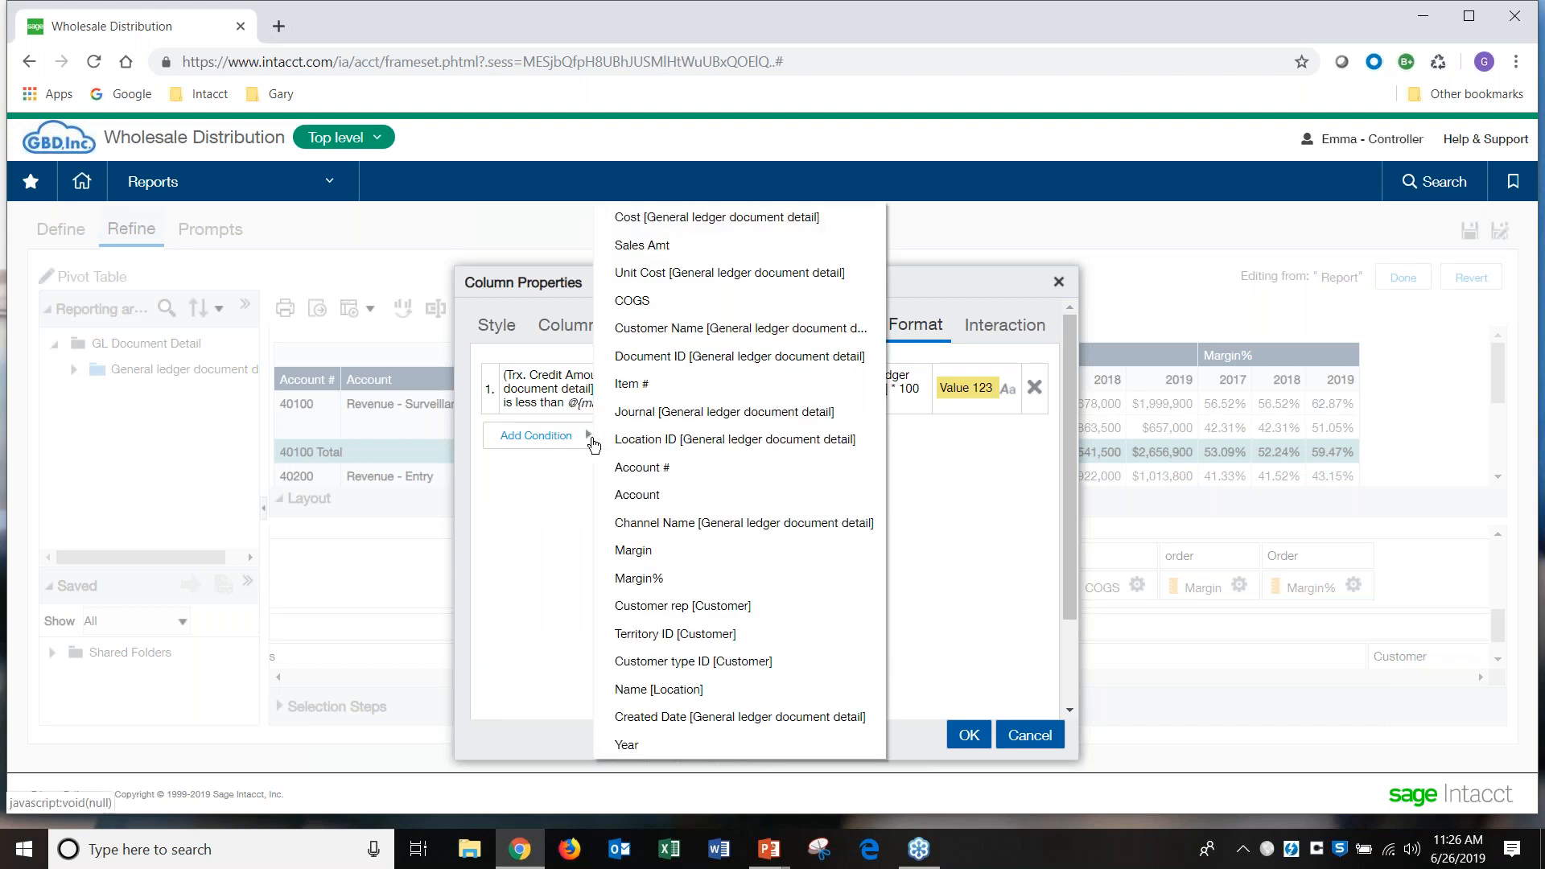
click(690, 583)
click(918, 396)
click(827, 468)
click(741, 428)
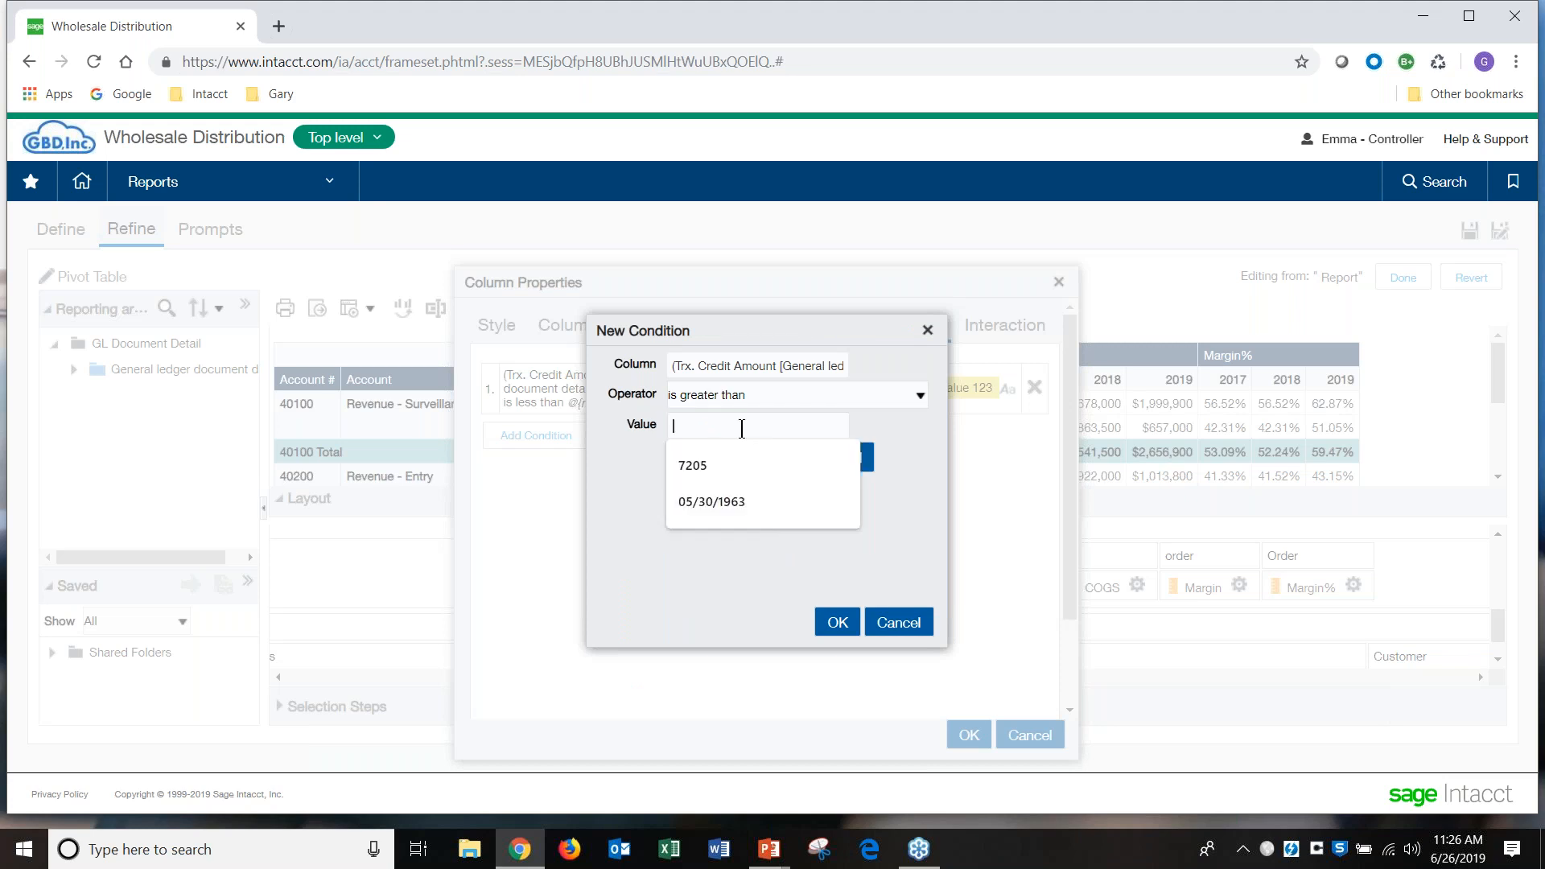
text(30)
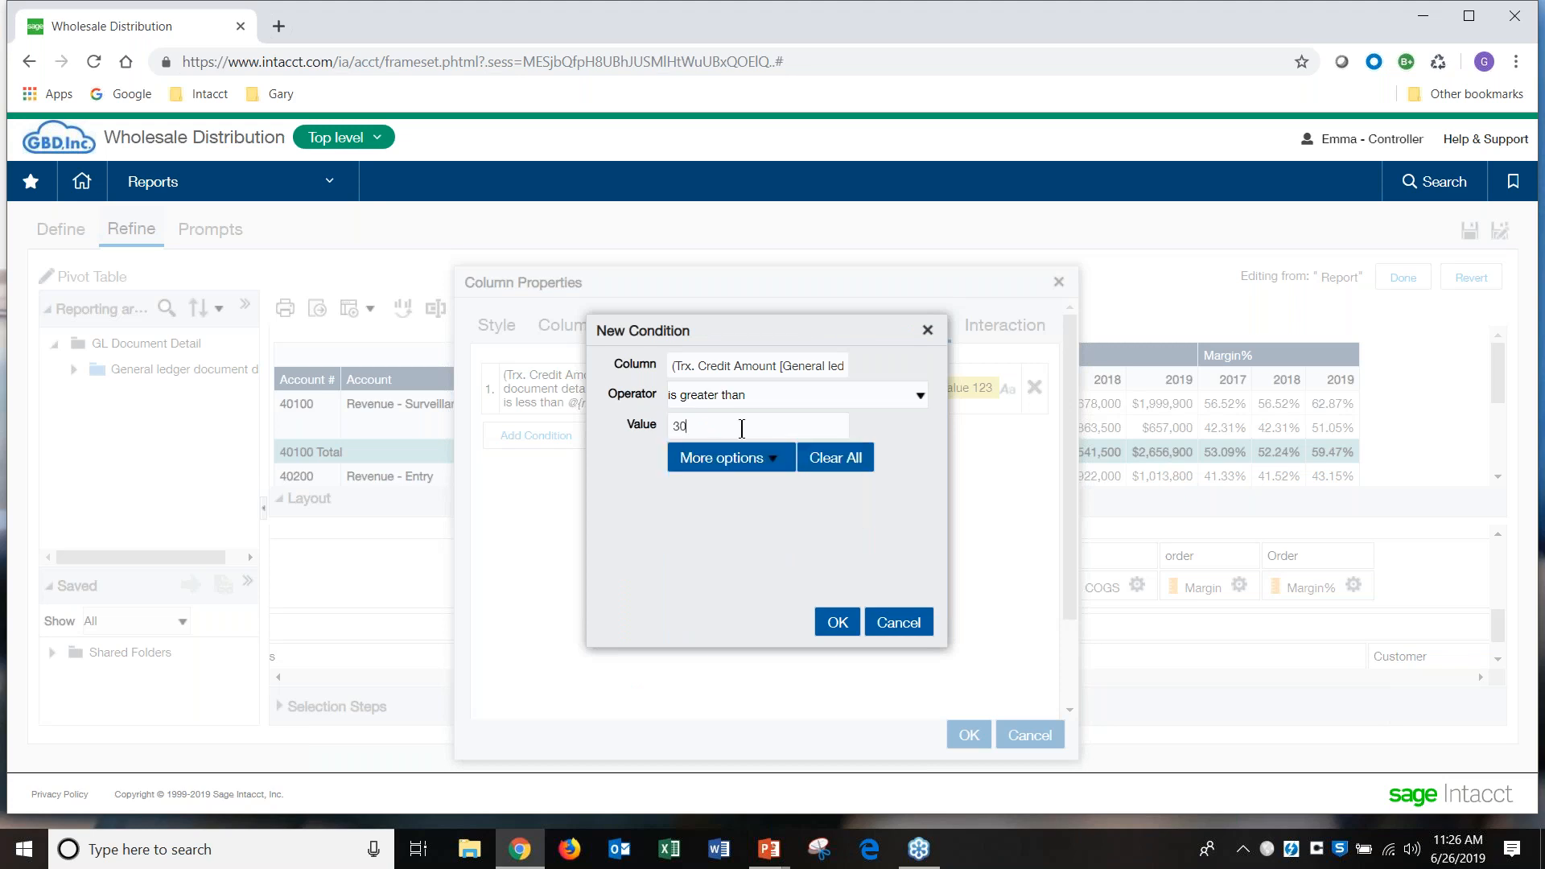
click(754, 473)
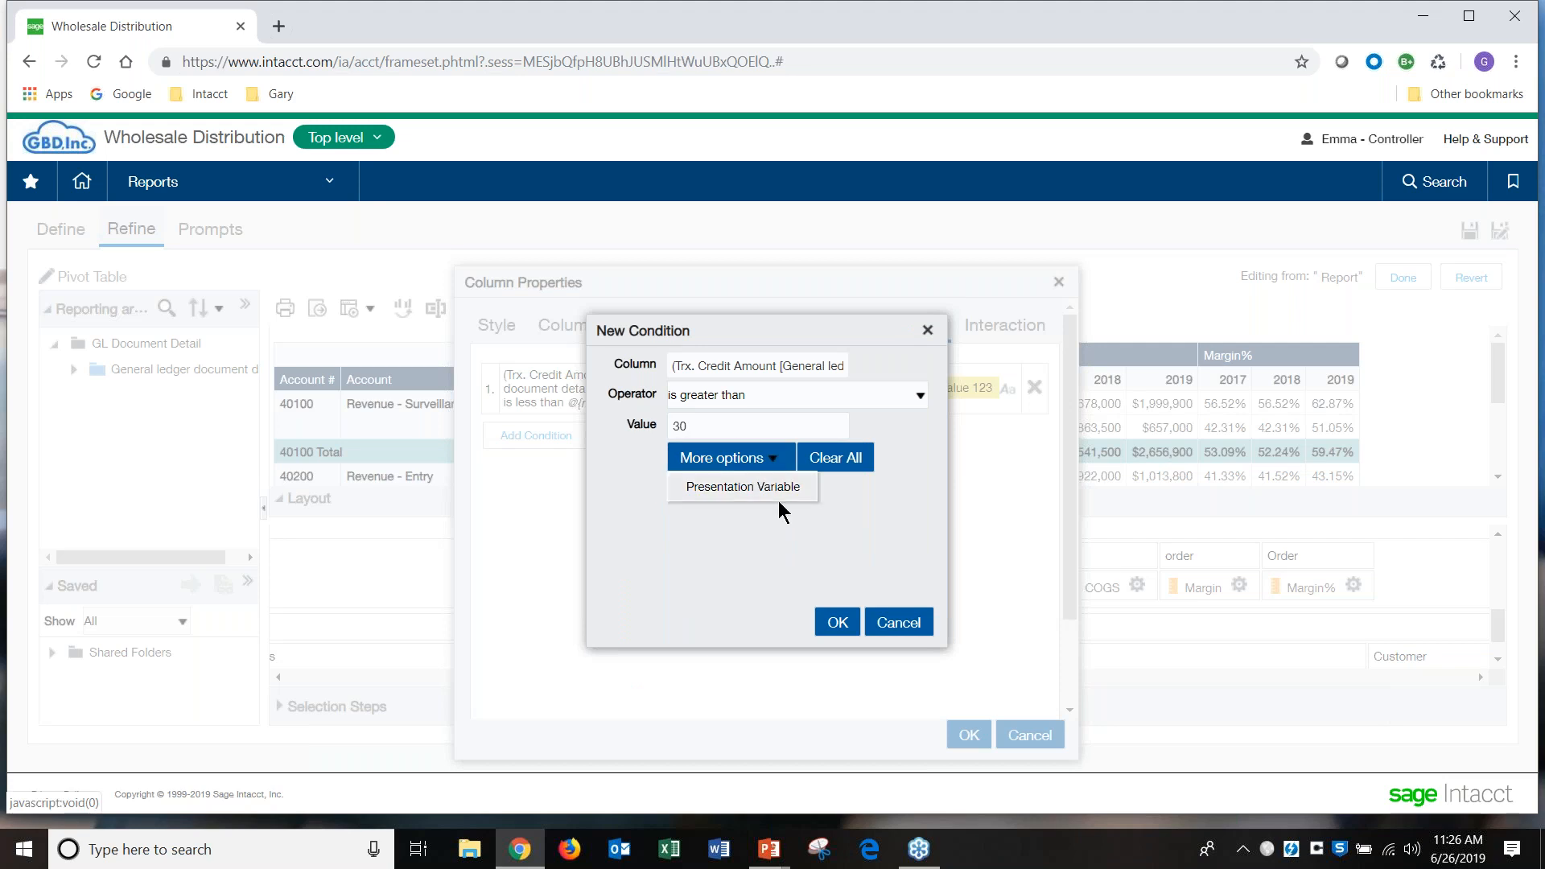
click(838, 623)
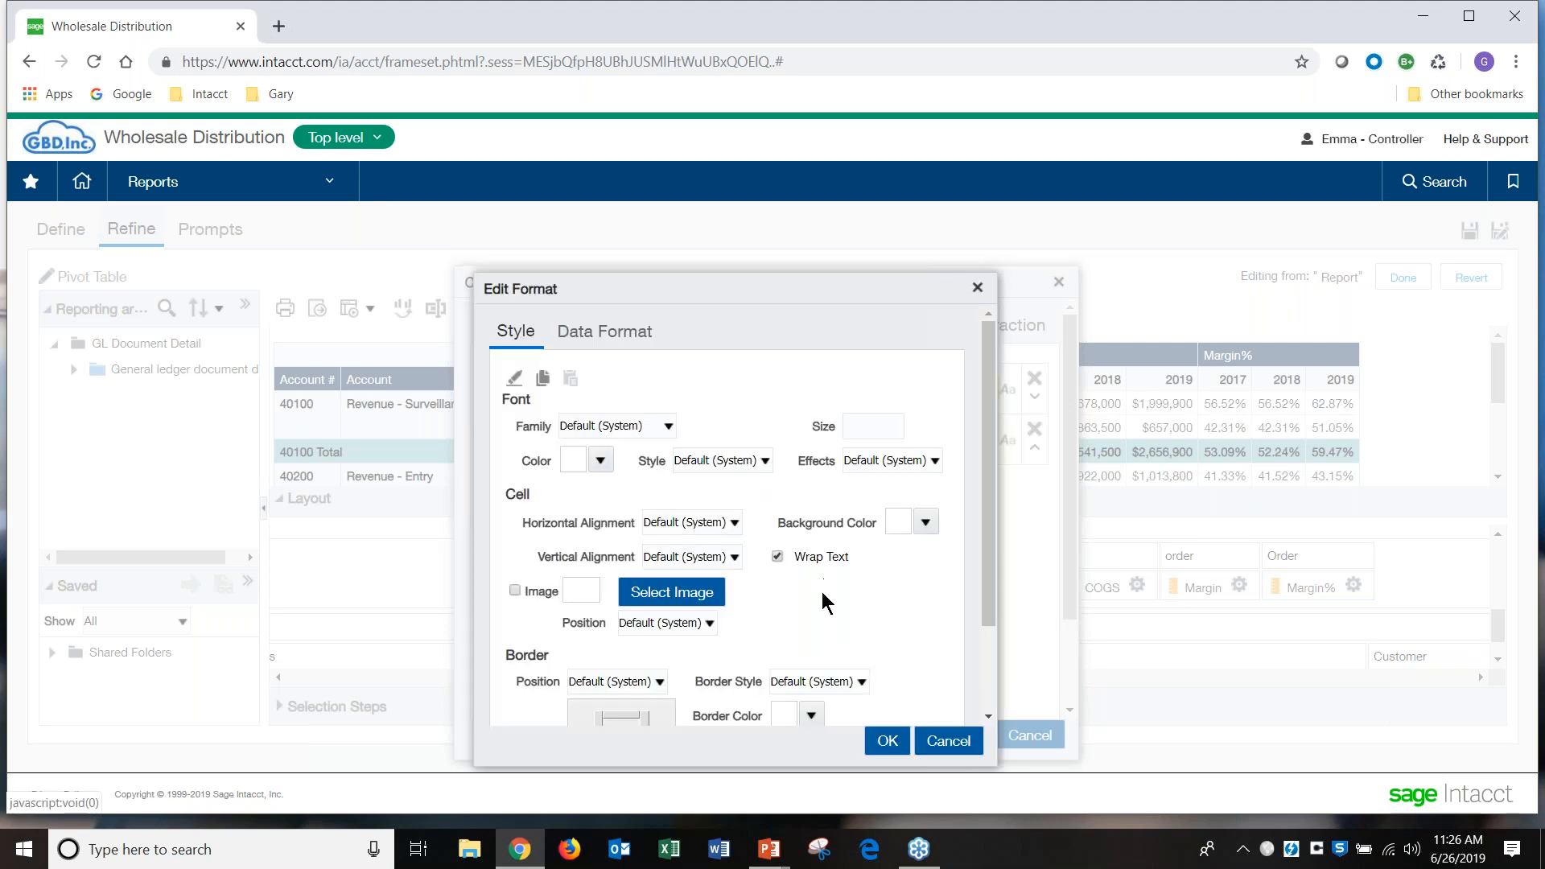
Step: Give the new condition a light cyan cell background, apply the column properties and finish editing the pivot table
click(925, 523)
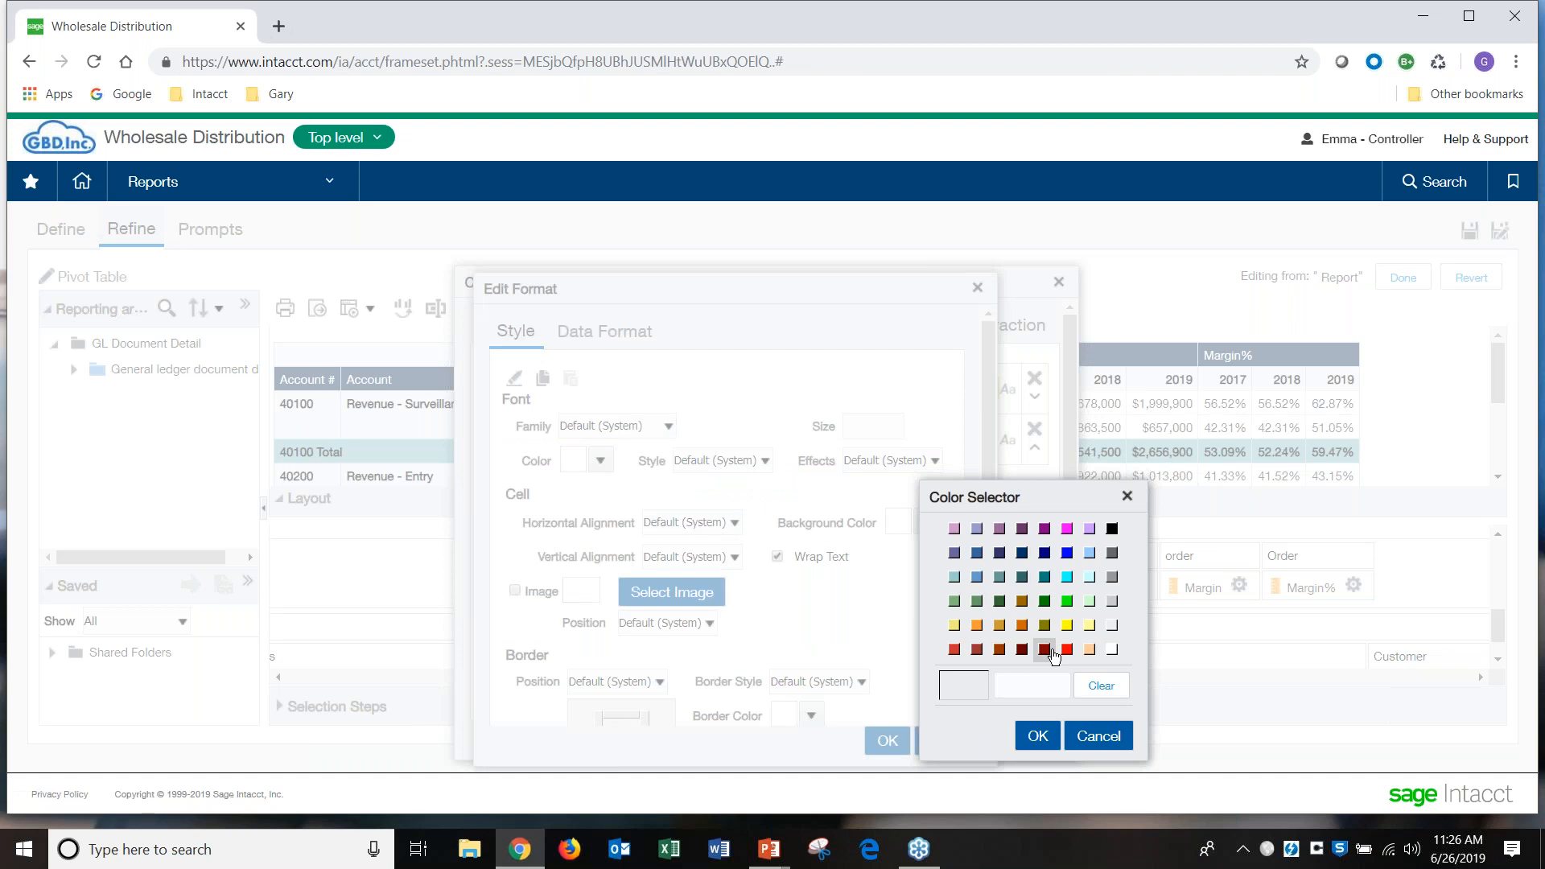
click(1090, 581)
click(1037, 737)
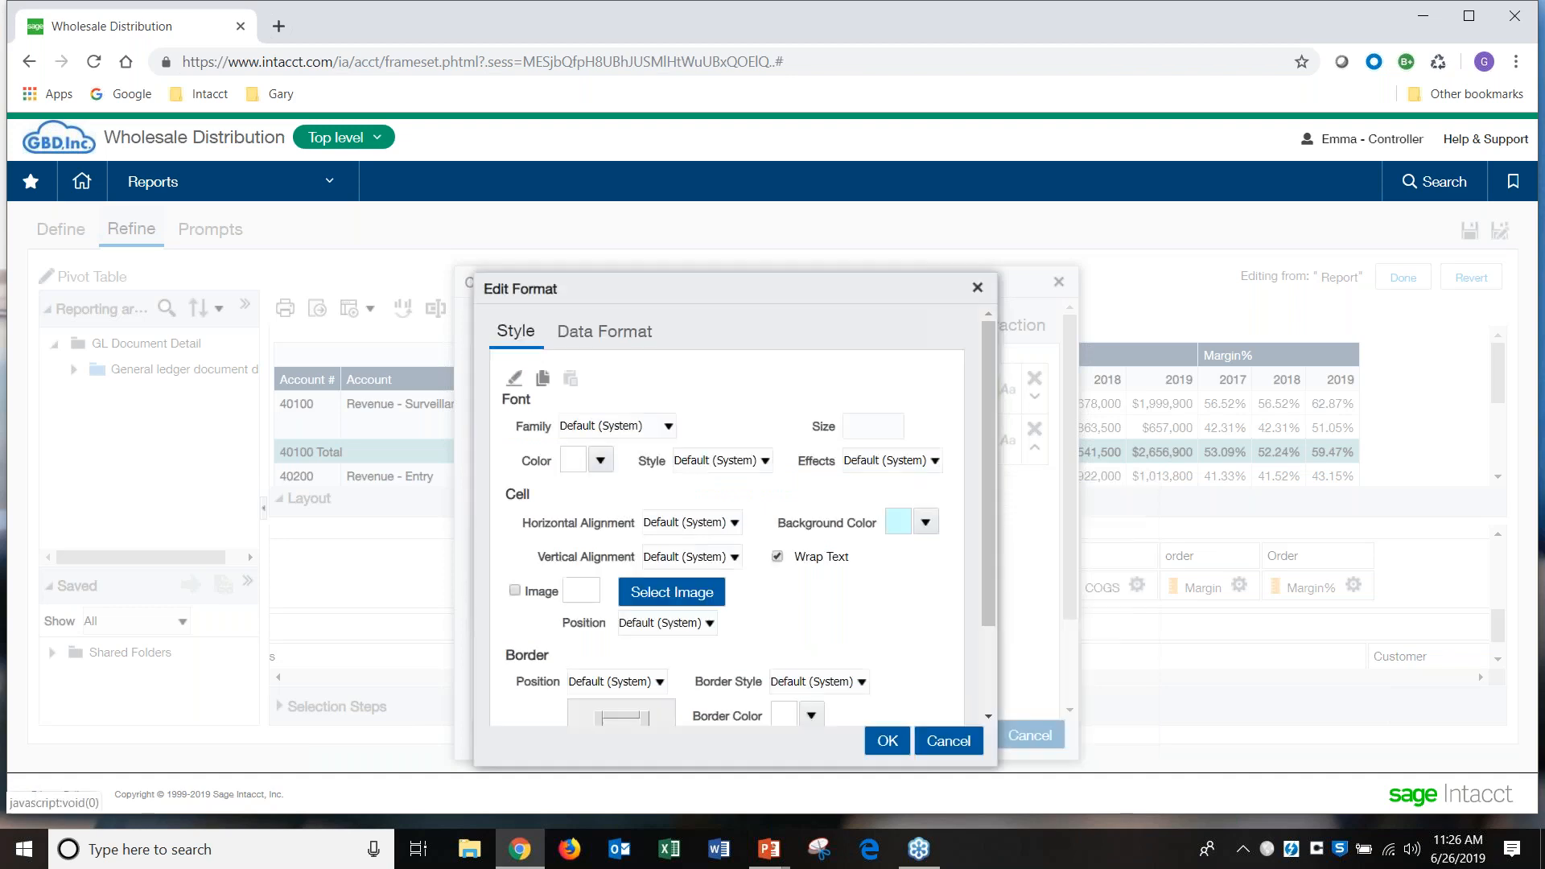
click(888, 740)
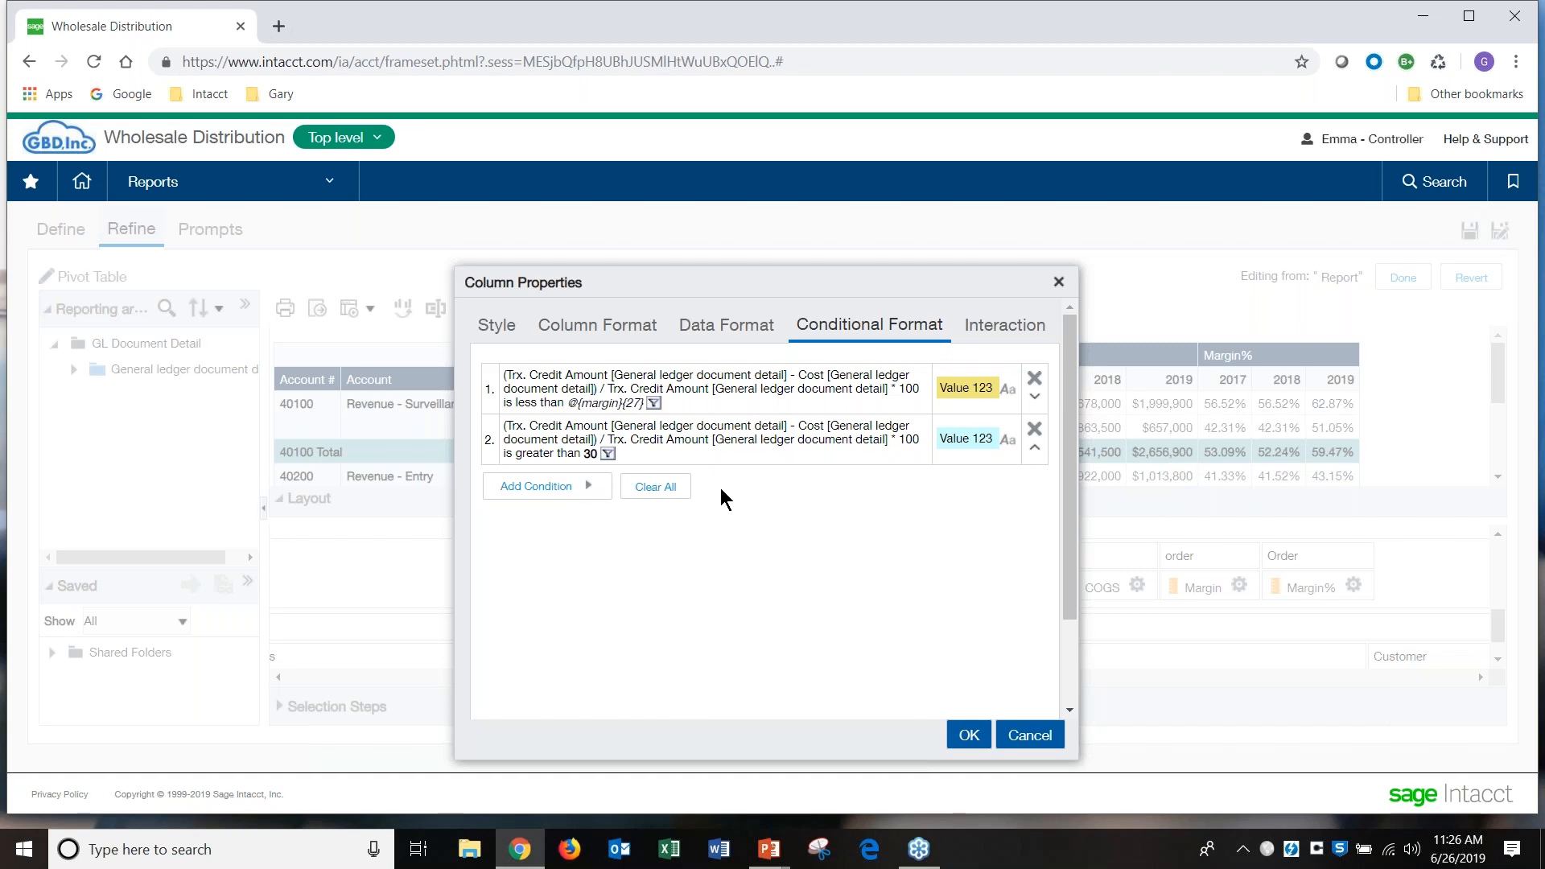
click(968, 735)
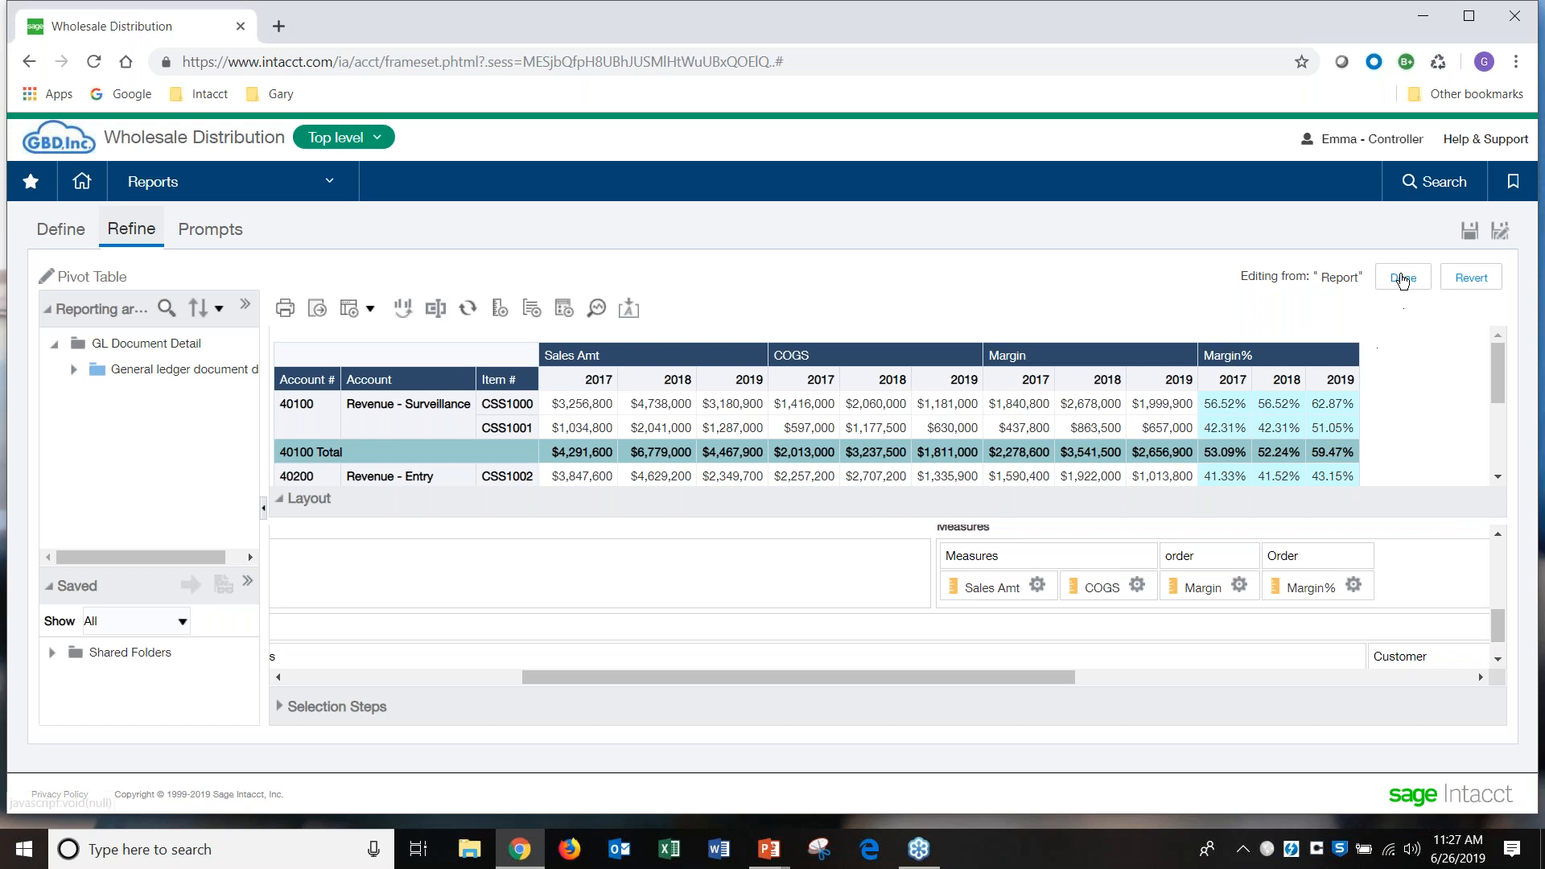
click(1402, 279)
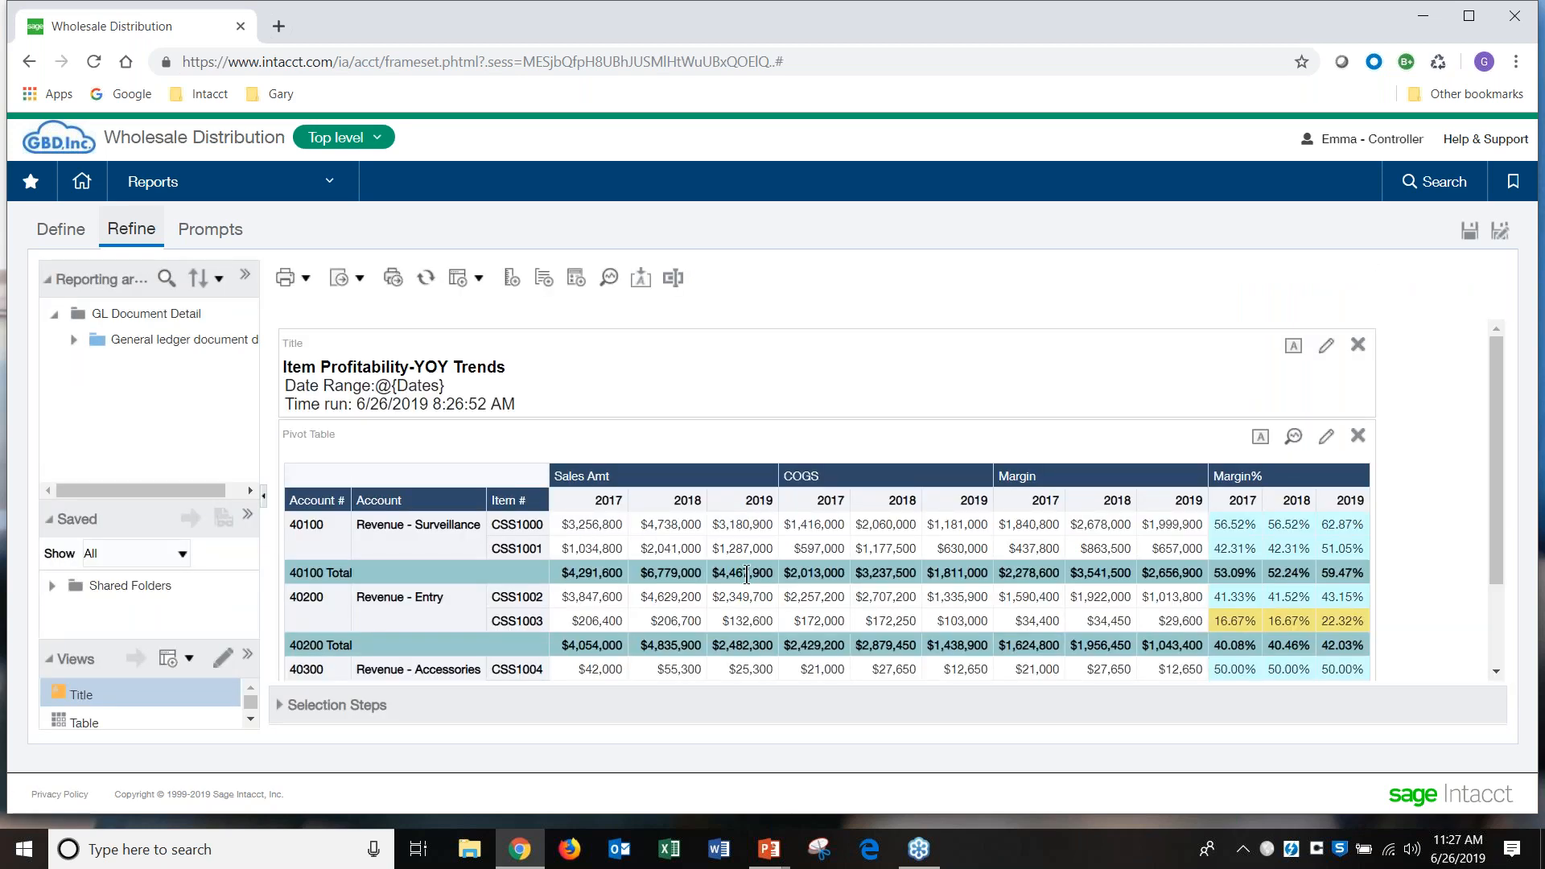
Step: Examine the Date Range prompt's operator, input type, user input requirement and default selection settings
click(213, 231)
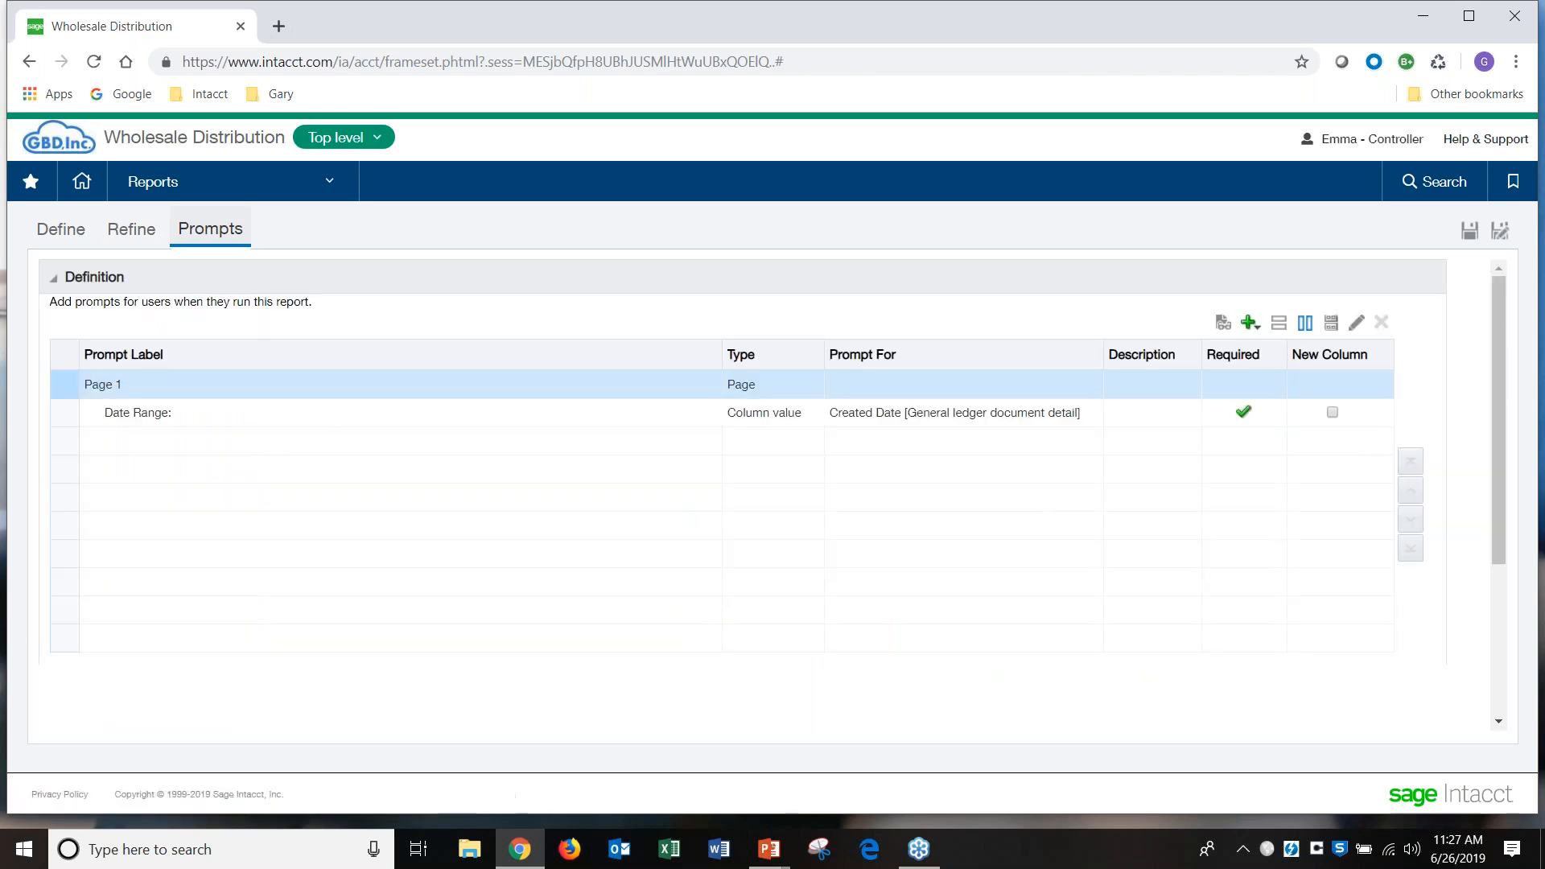
click(264, 414)
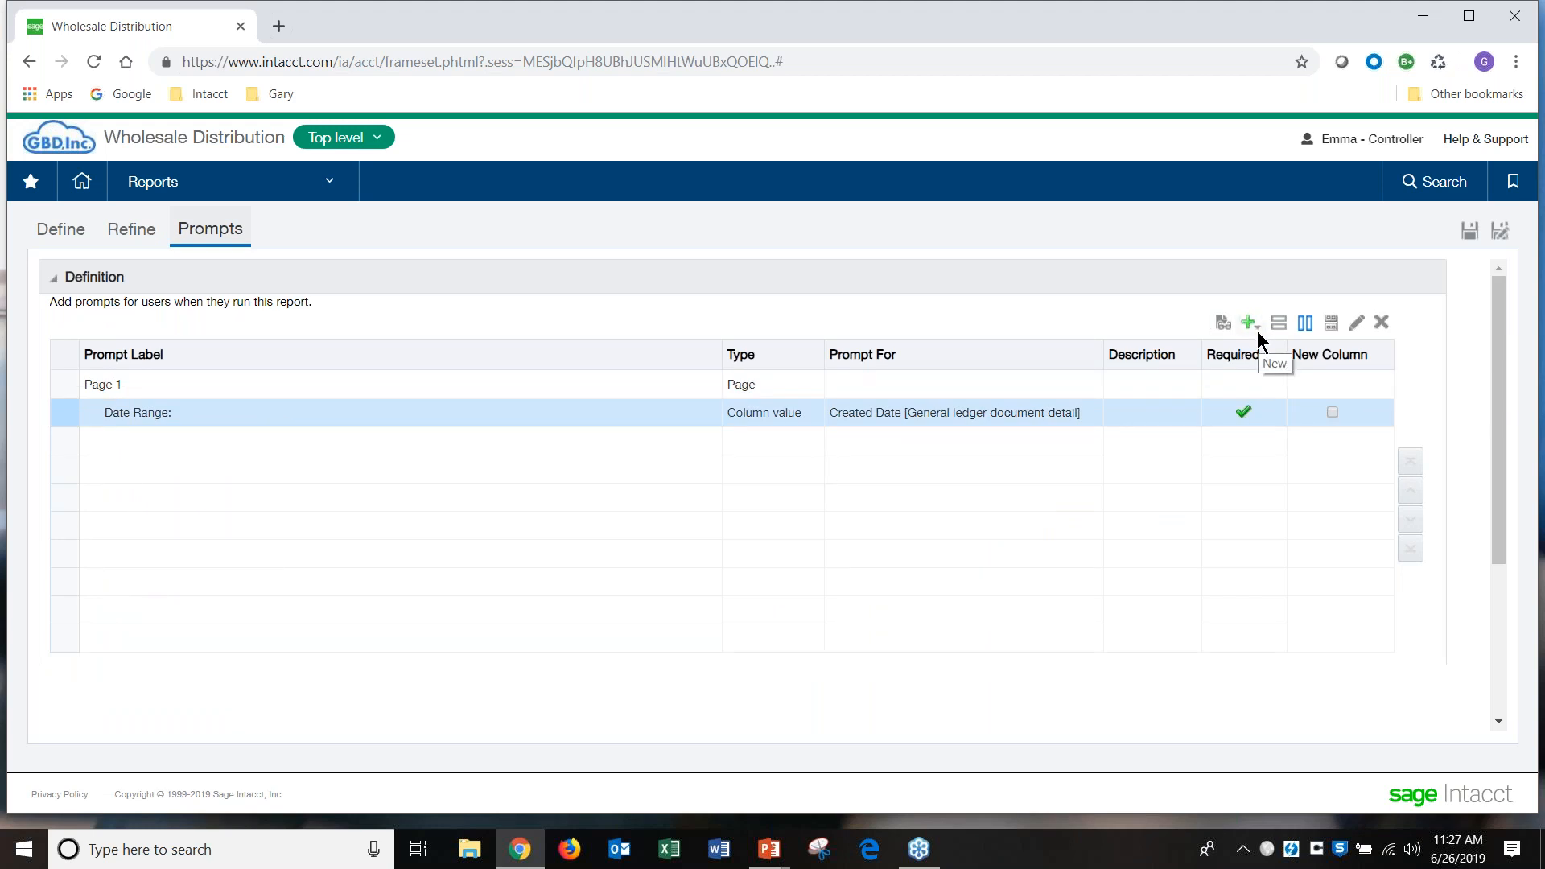
click(1357, 330)
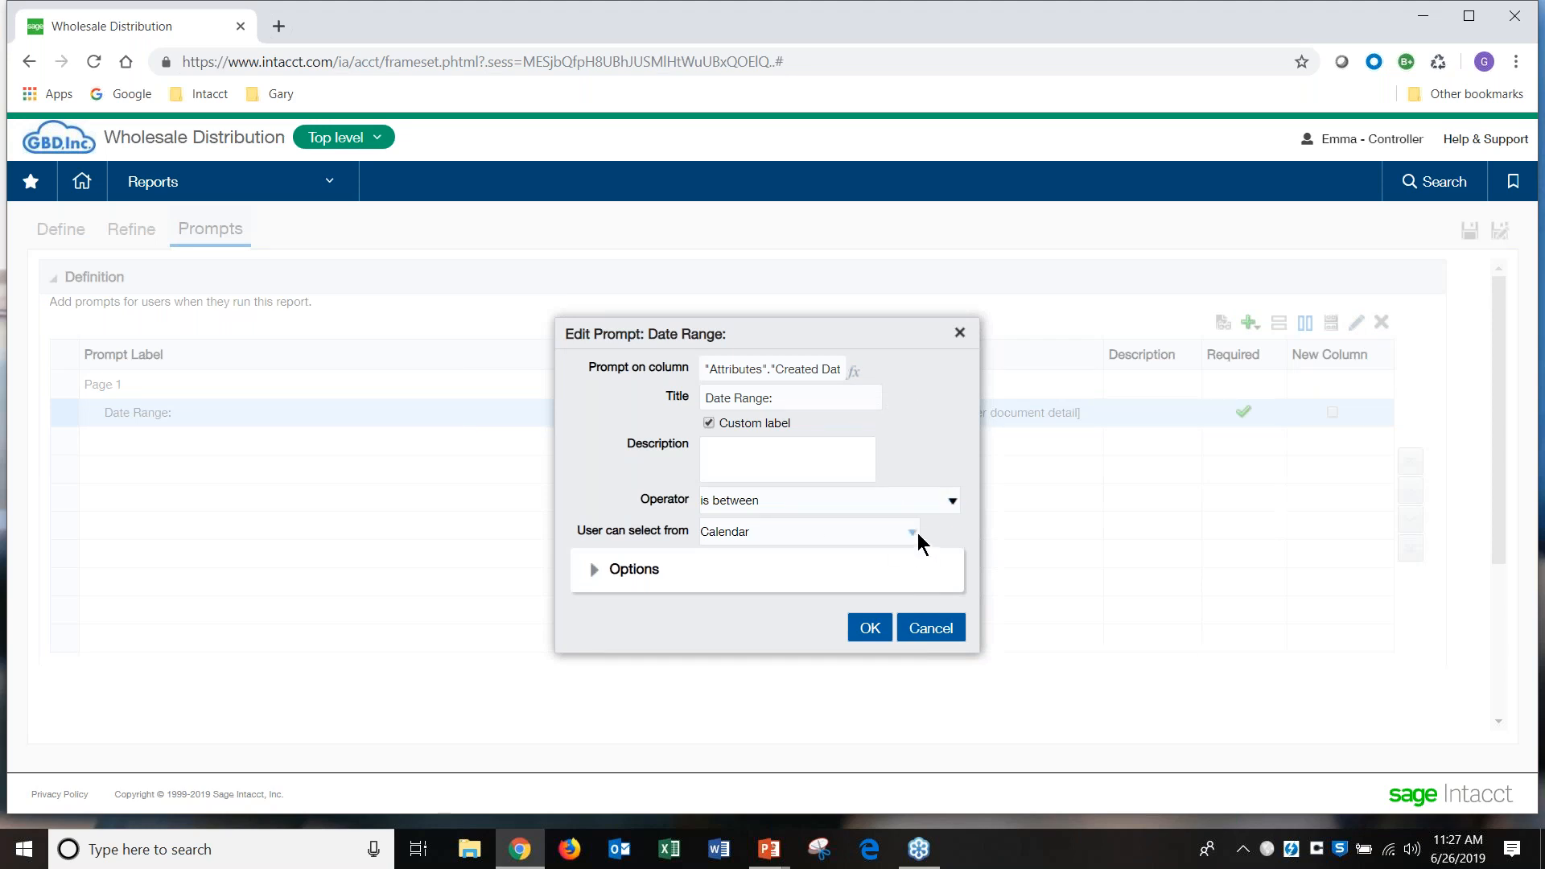
click(592, 570)
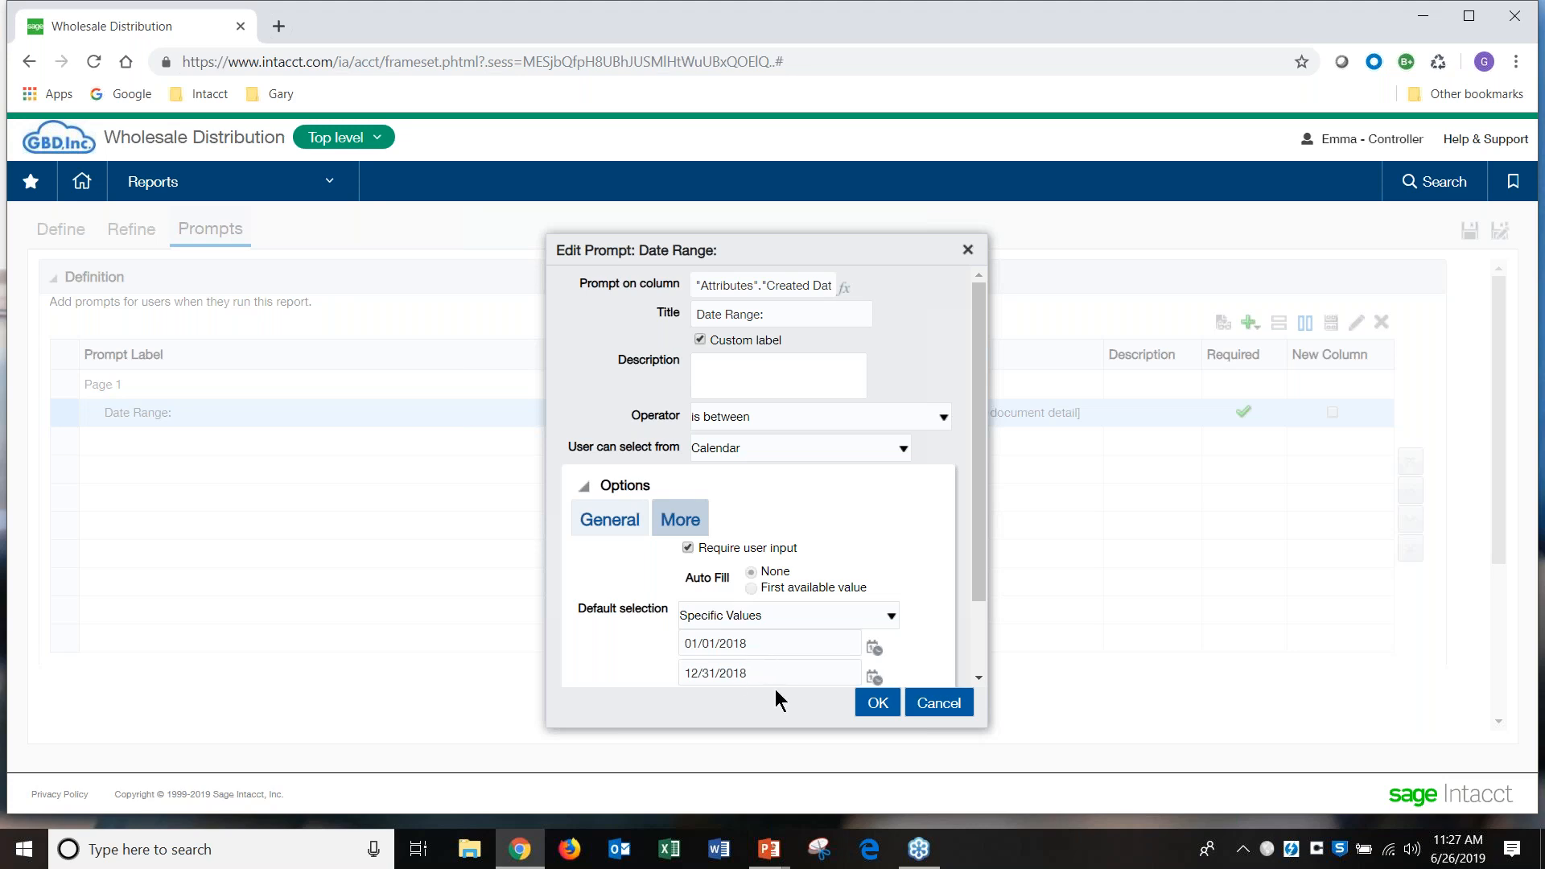
click(878, 704)
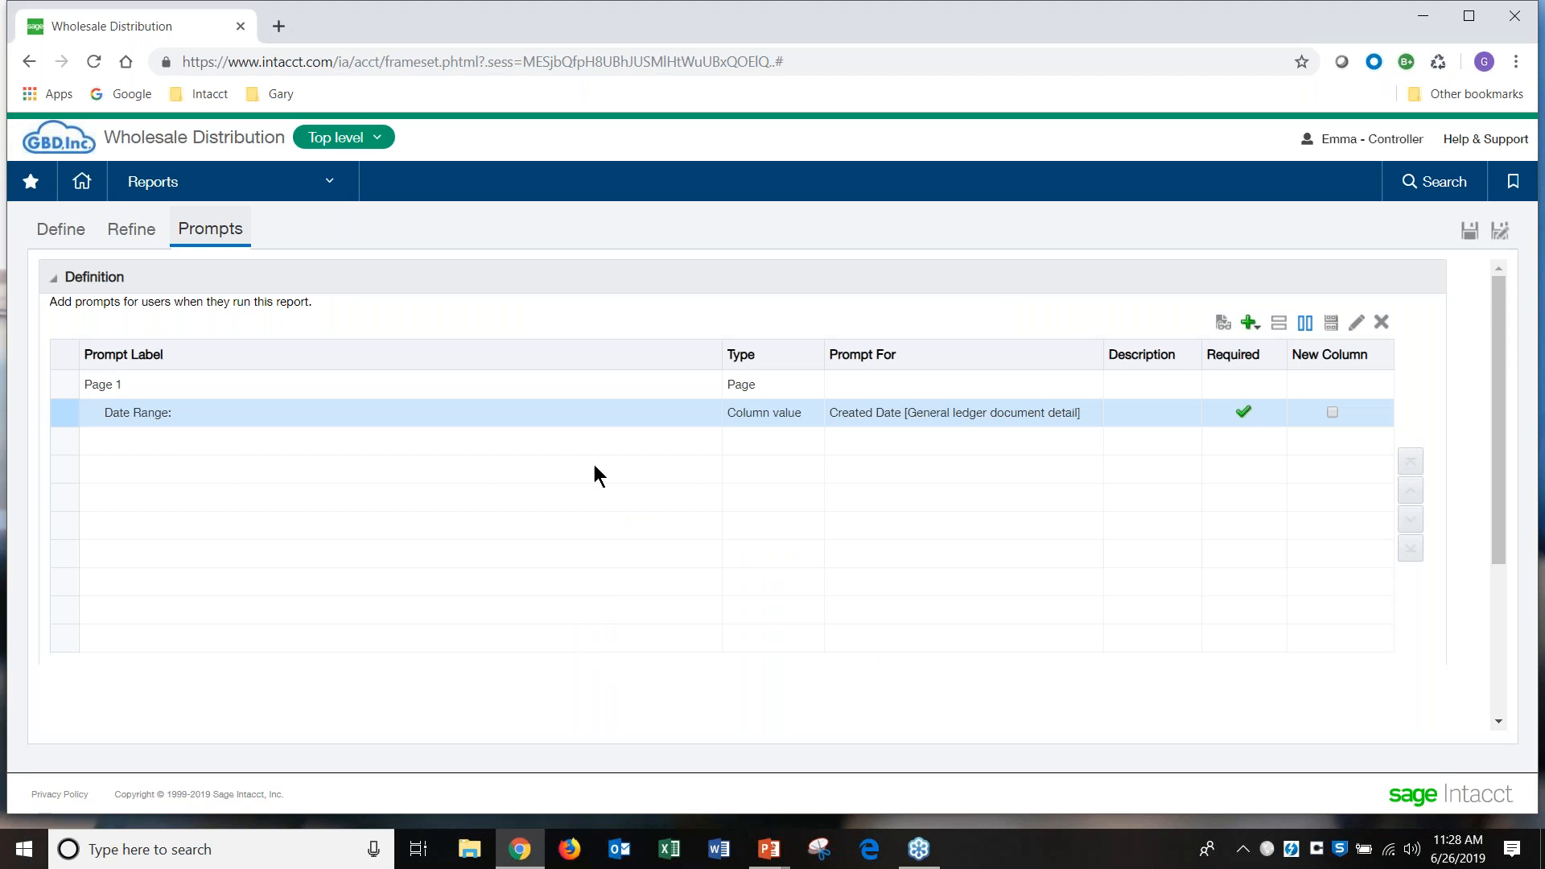
Step: Create a new column prompt on Territory ID [Customer] with the custom label "Territory ID"
click(1256, 327)
mouse_move(1276, 350)
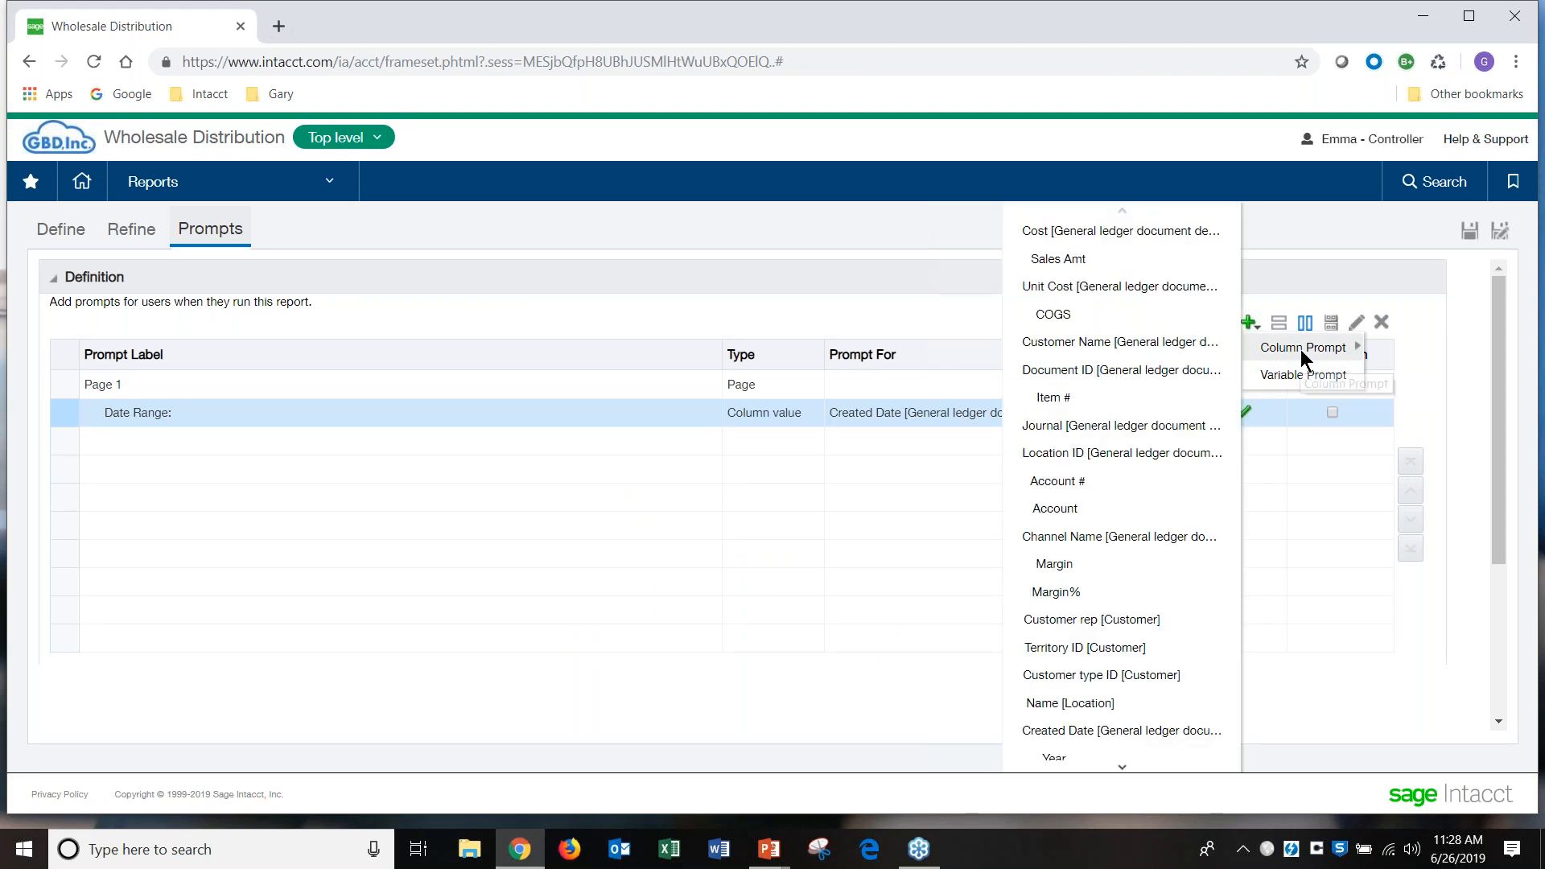
click(1132, 648)
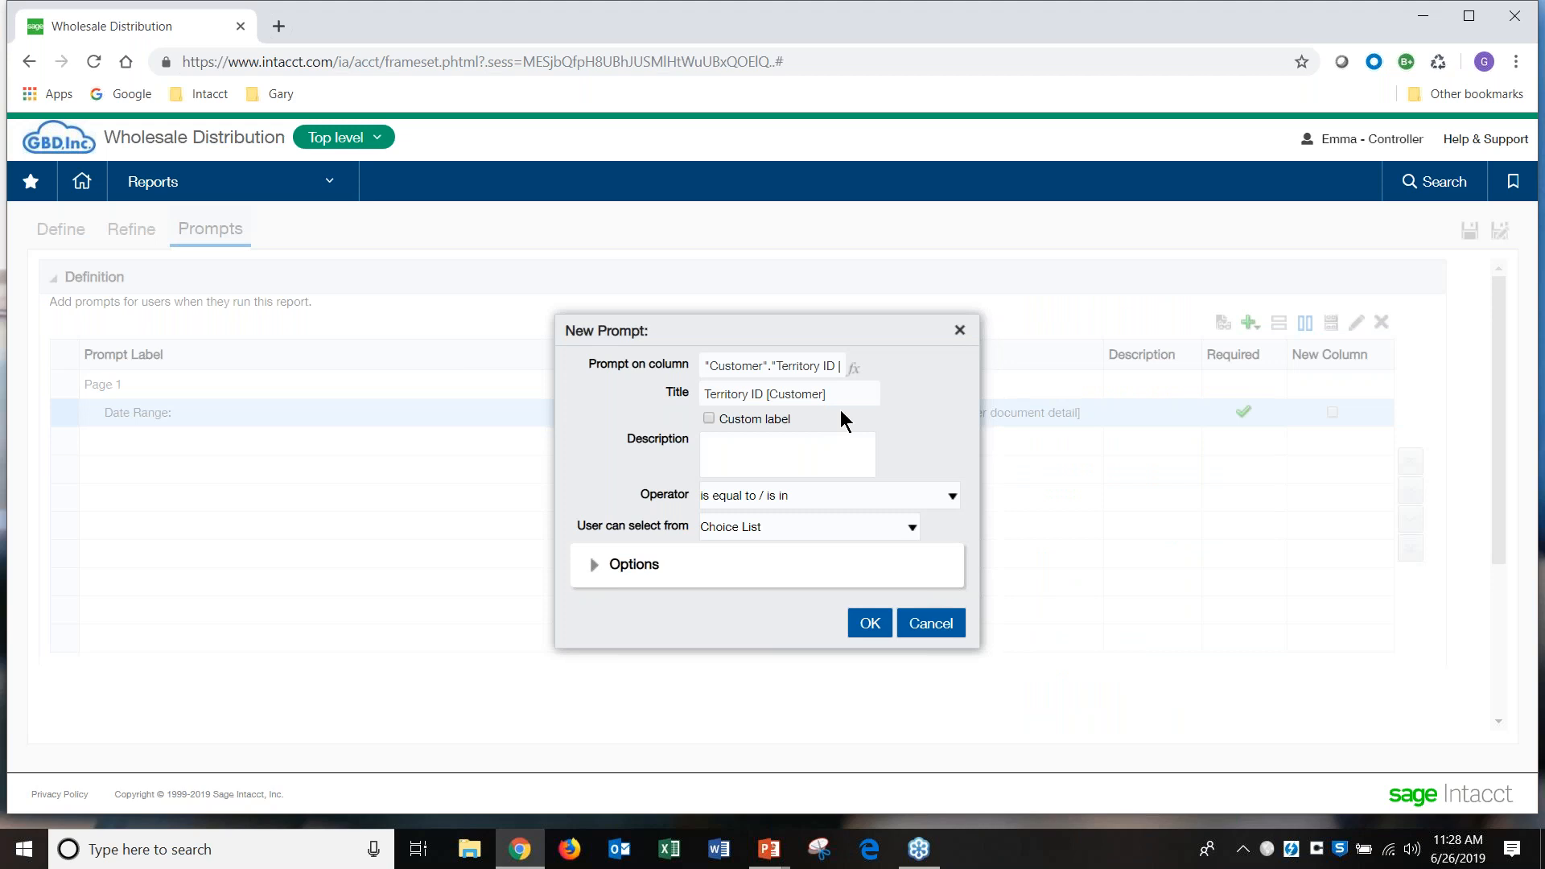
click(708, 417)
drag(842, 394, 768, 399)
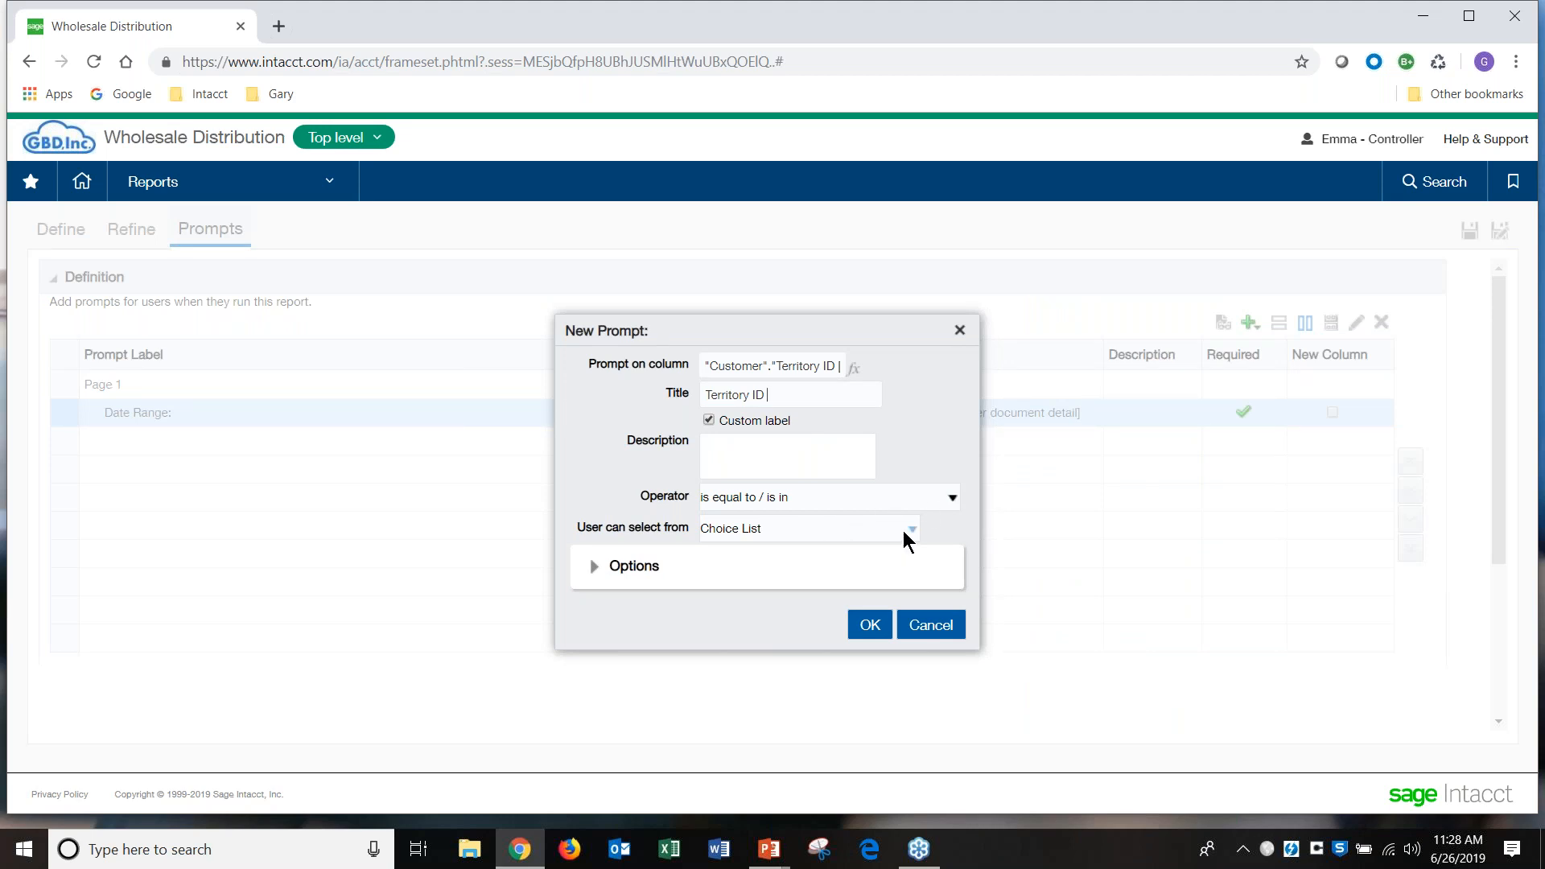
Step: Keep the Territory ID prompt as a Choice List, include the "All Column Values" choice, disallow typed values and save the prompt
click(914, 531)
click(881, 564)
click(914, 529)
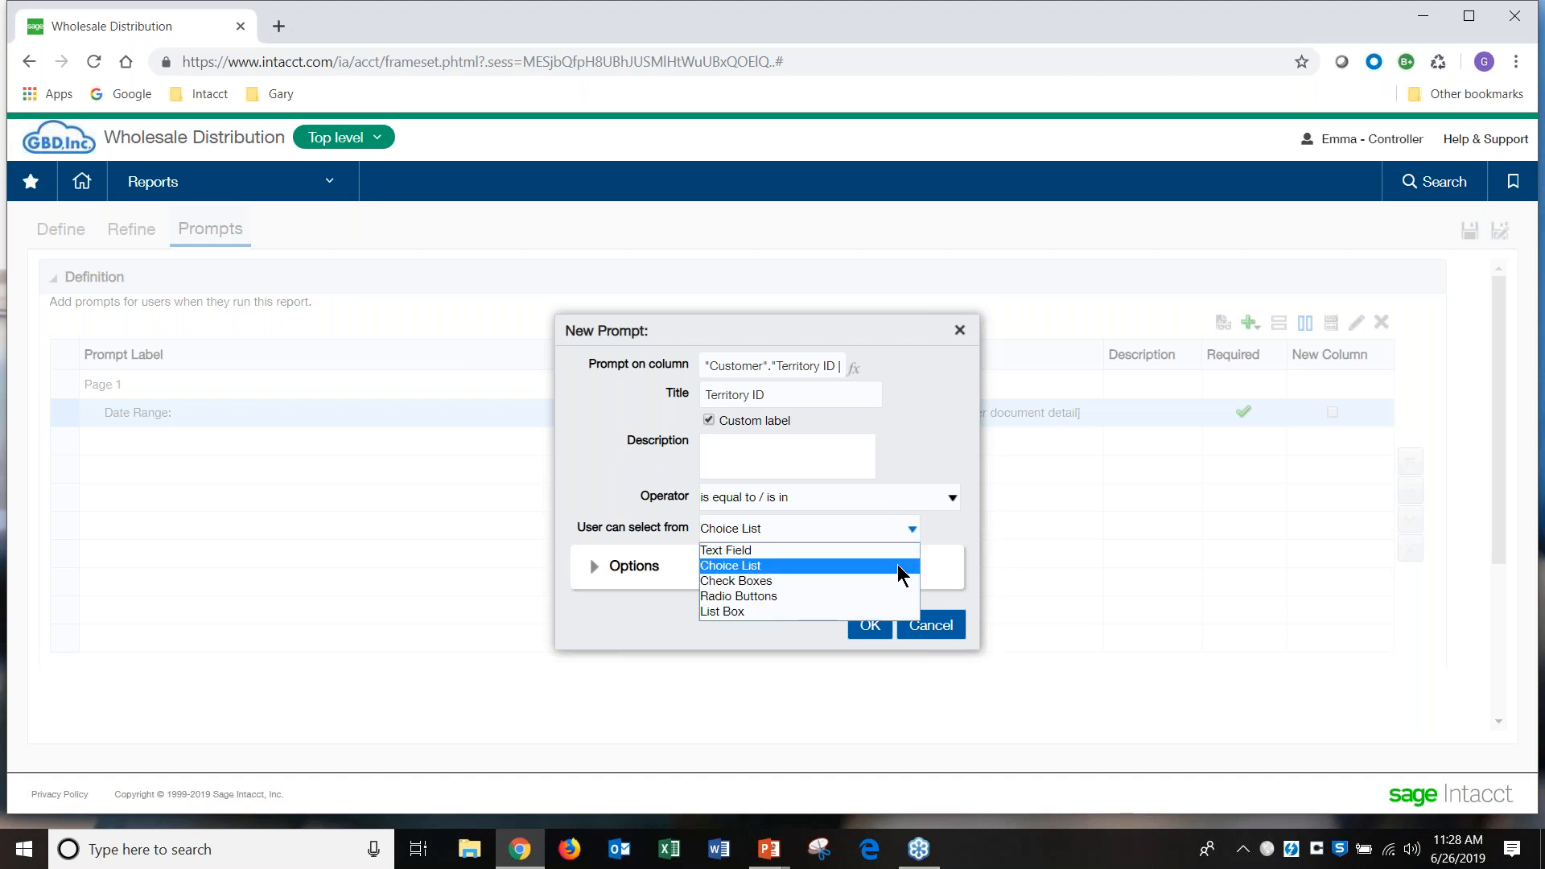
click(899, 563)
click(596, 572)
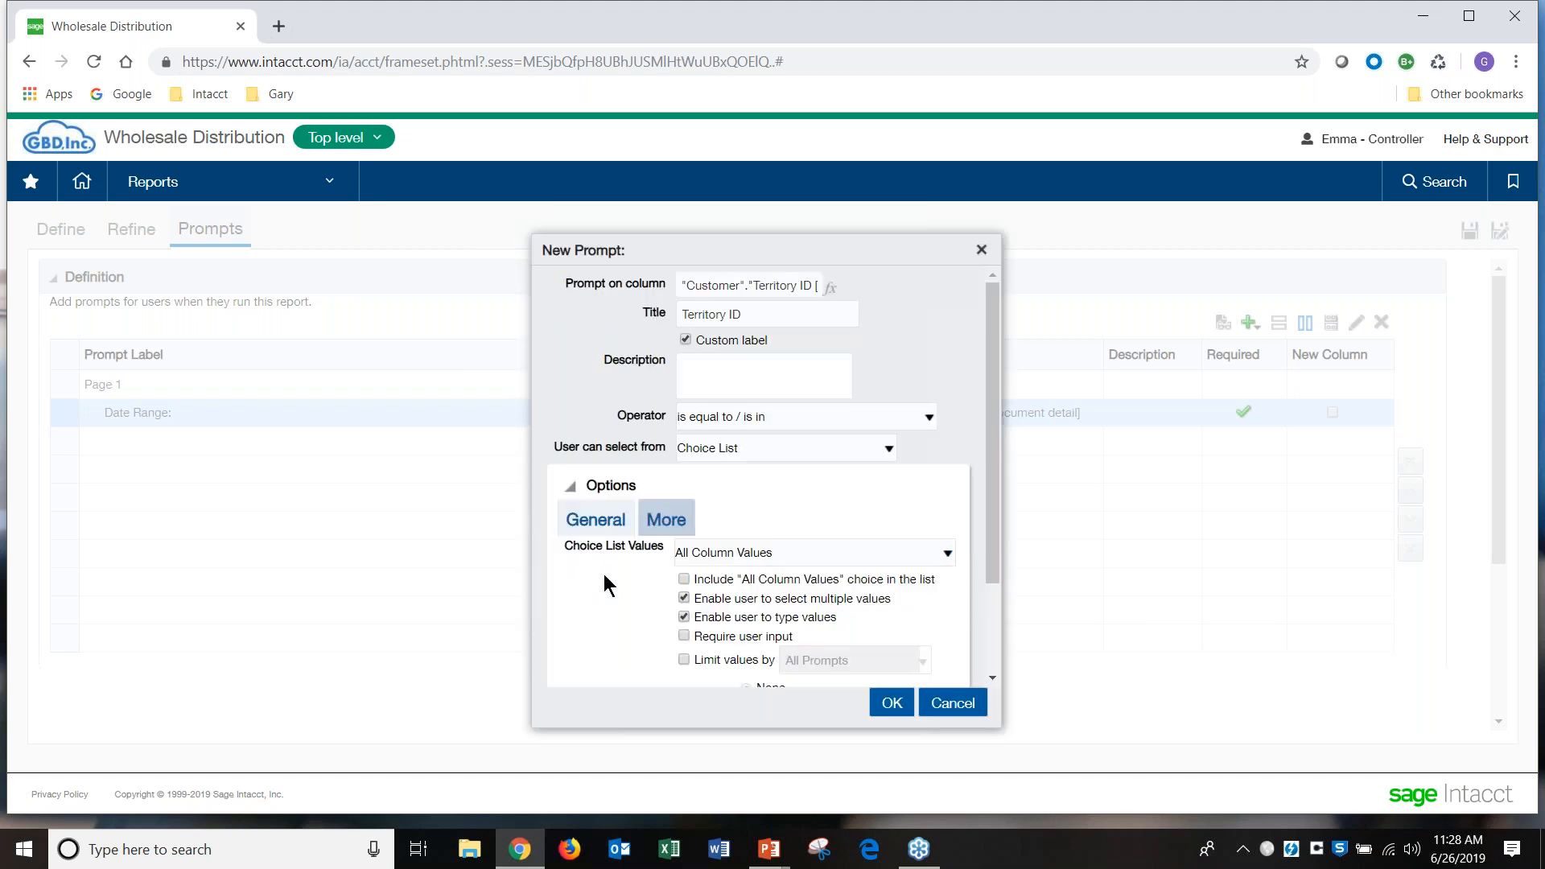
click(688, 581)
click(684, 617)
scroll(948, 653, down, 1)
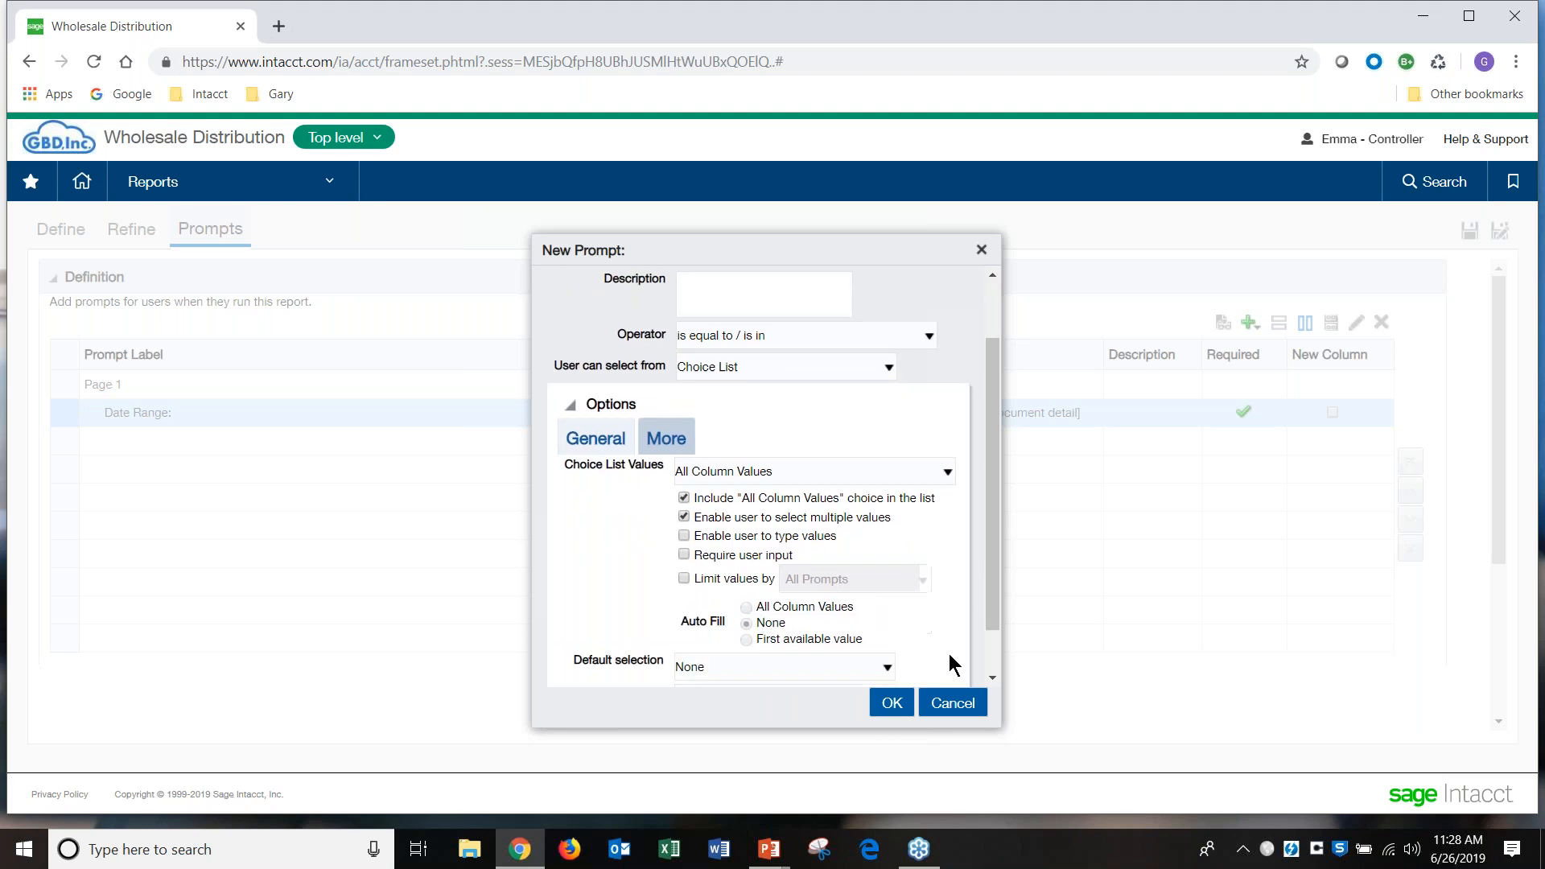
click(892, 703)
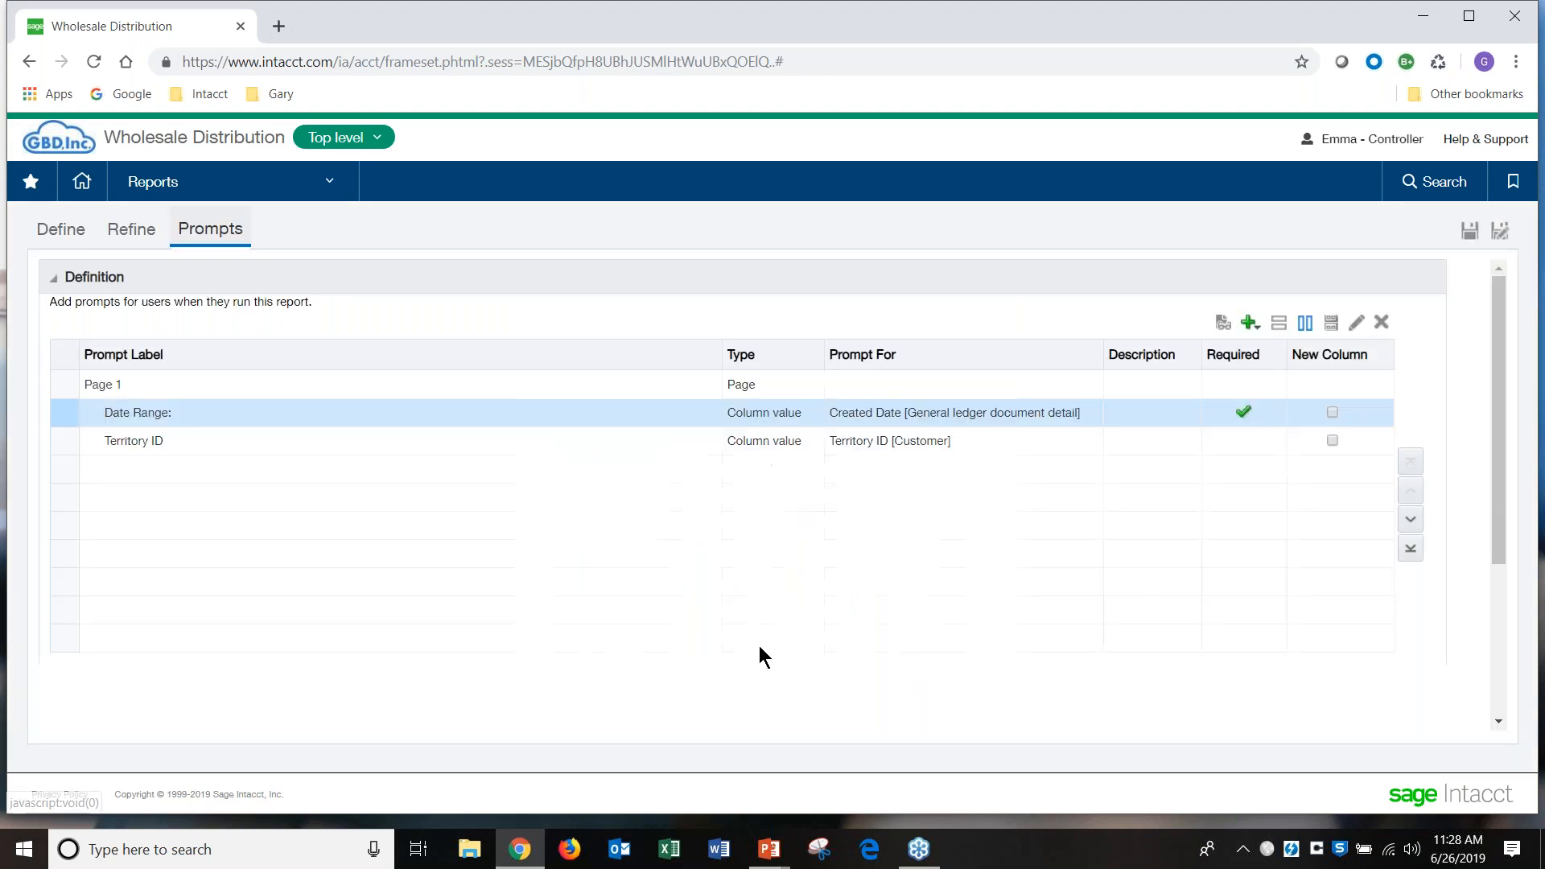
Step: Preview the report with the default date range and the Central and West territories, and close the preview once it has run
click(1224, 321)
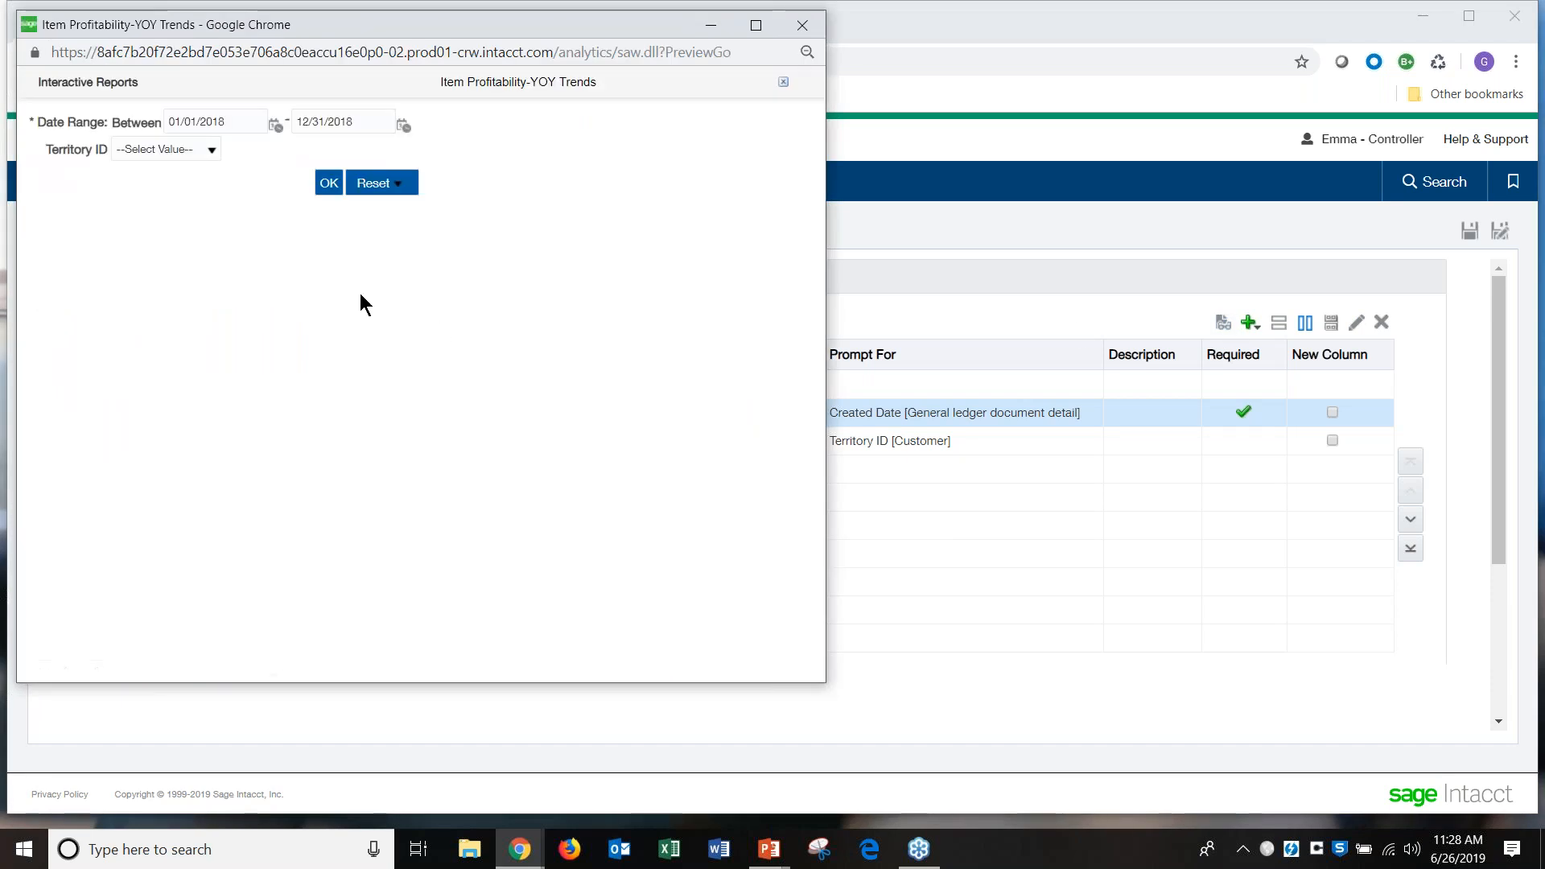
click(275, 126)
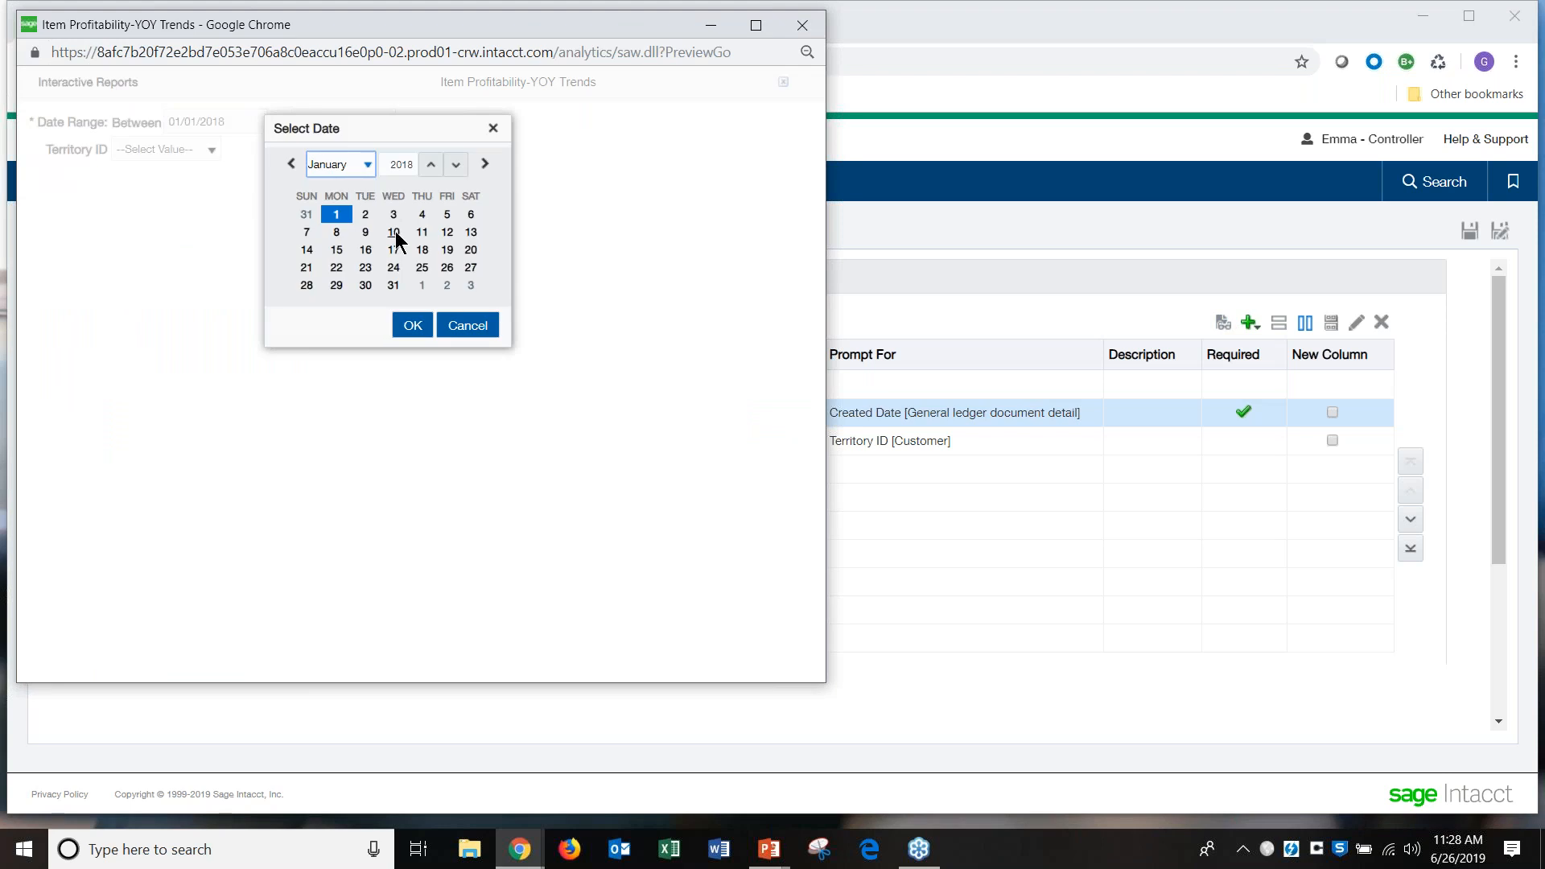
click(425, 328)
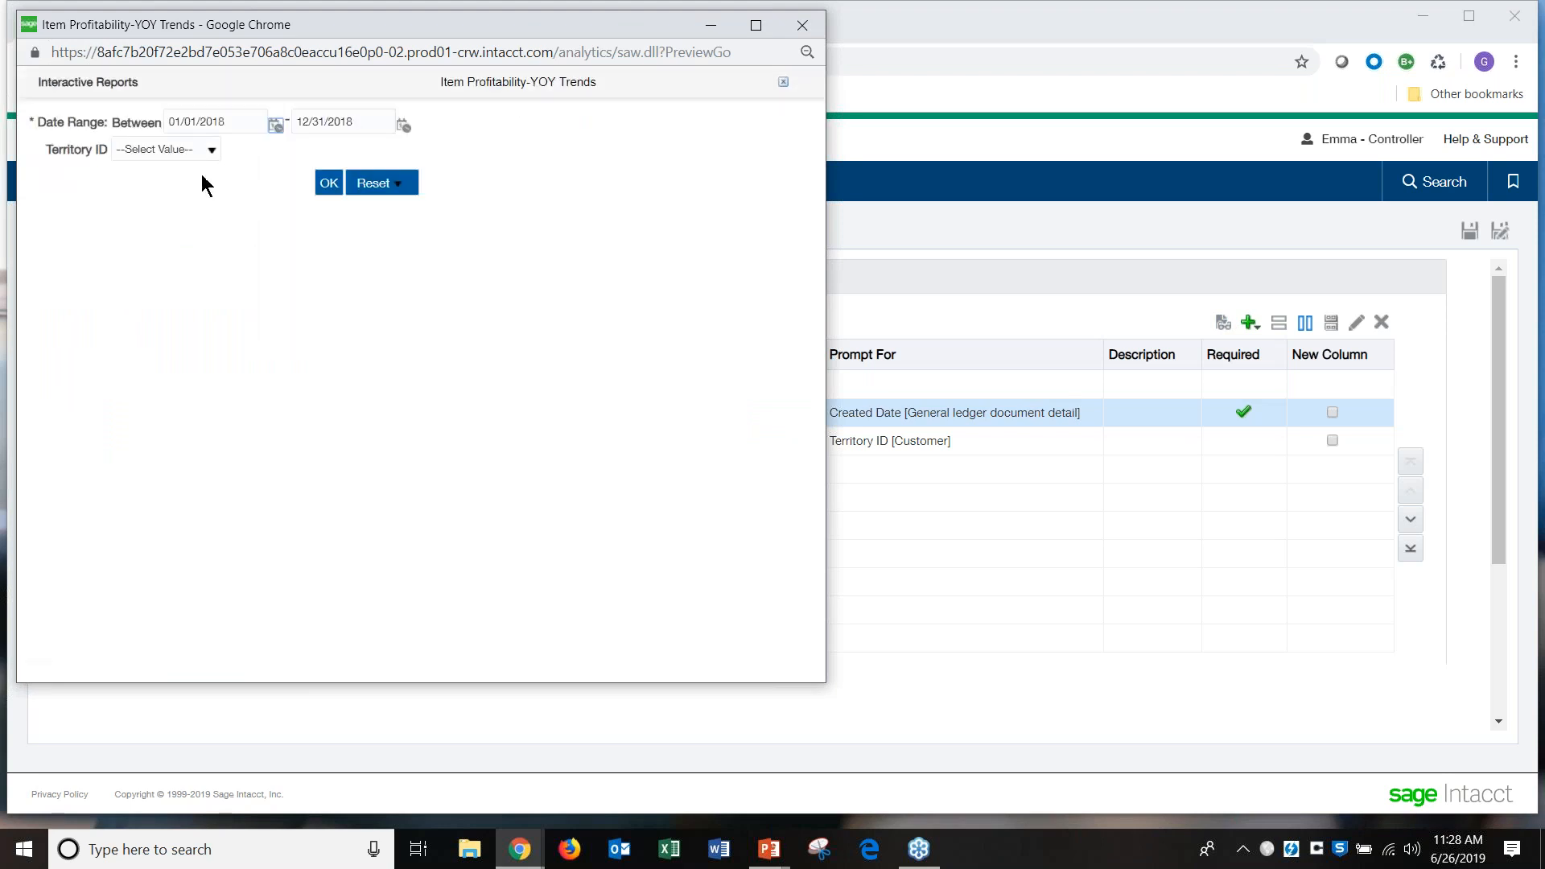
click(210, 152)
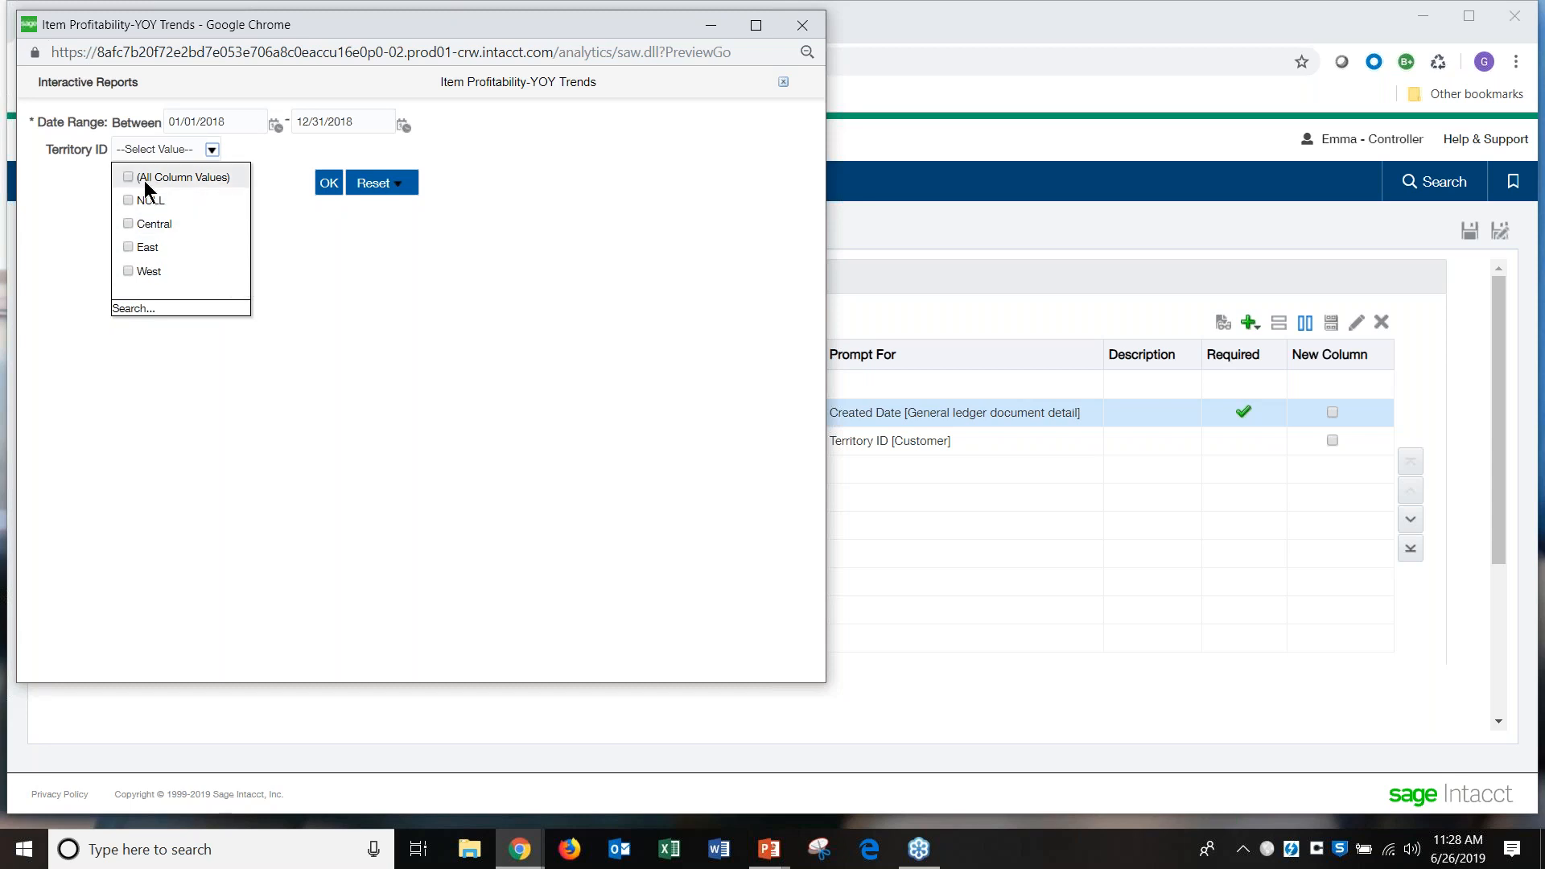
click(132, 226)
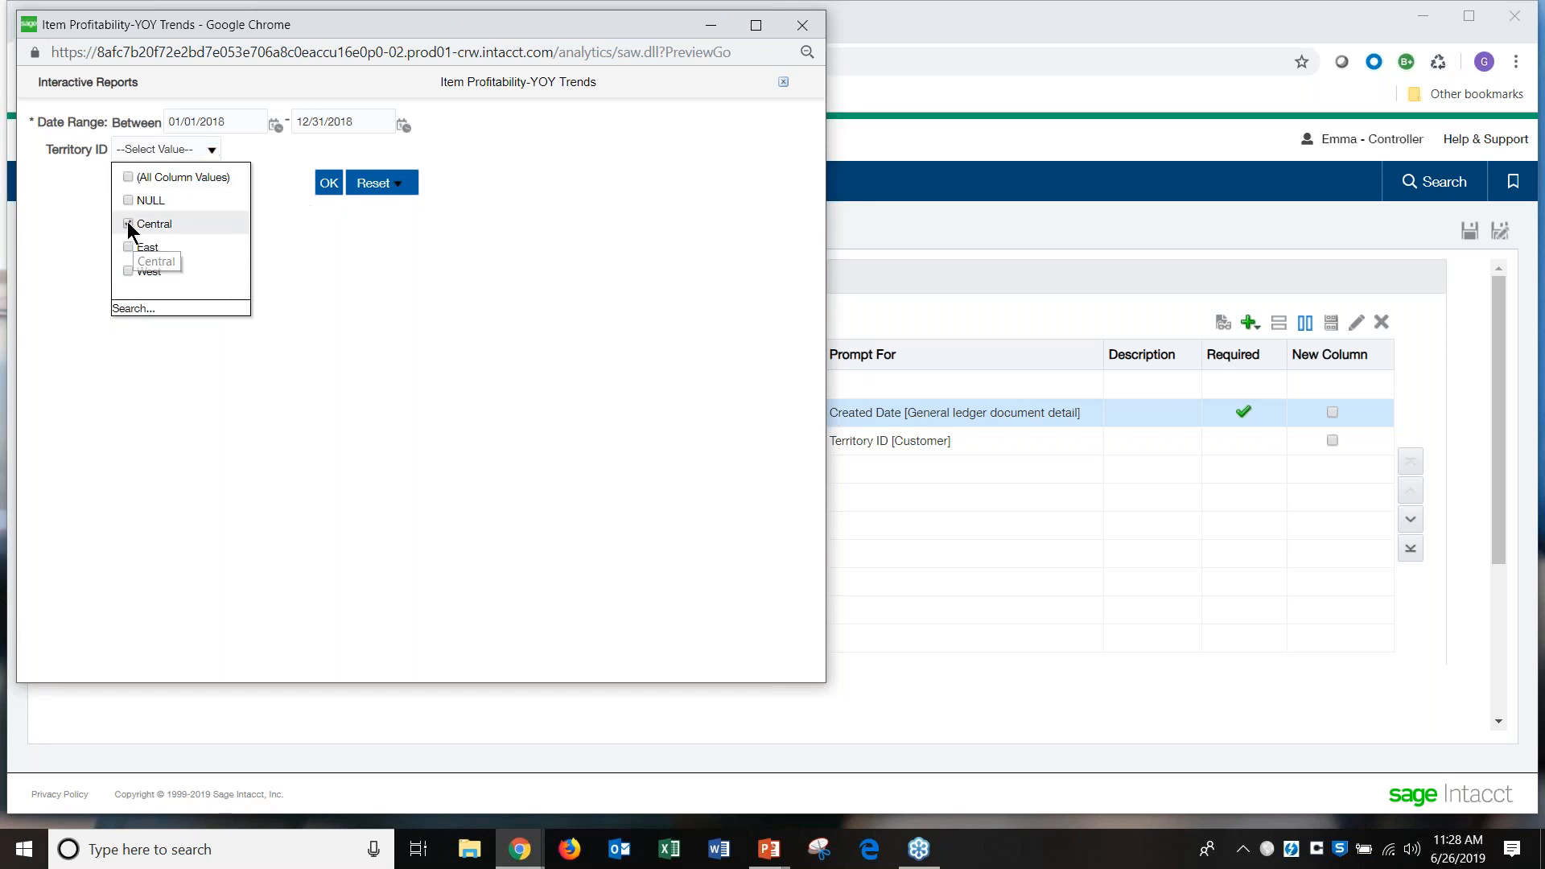
click(128, 271)
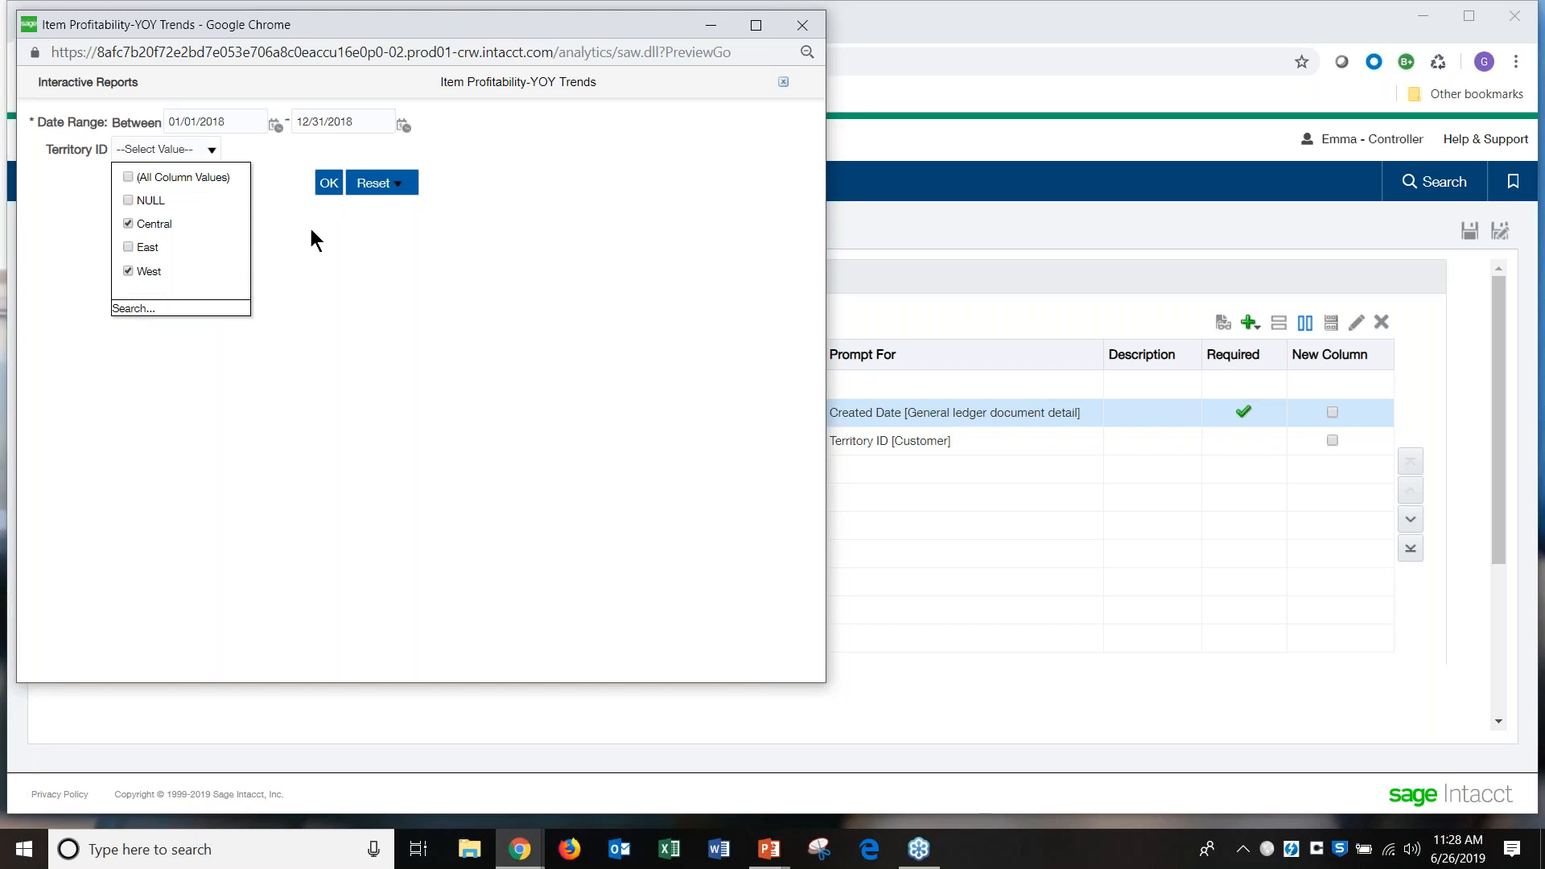
click(328, 190)
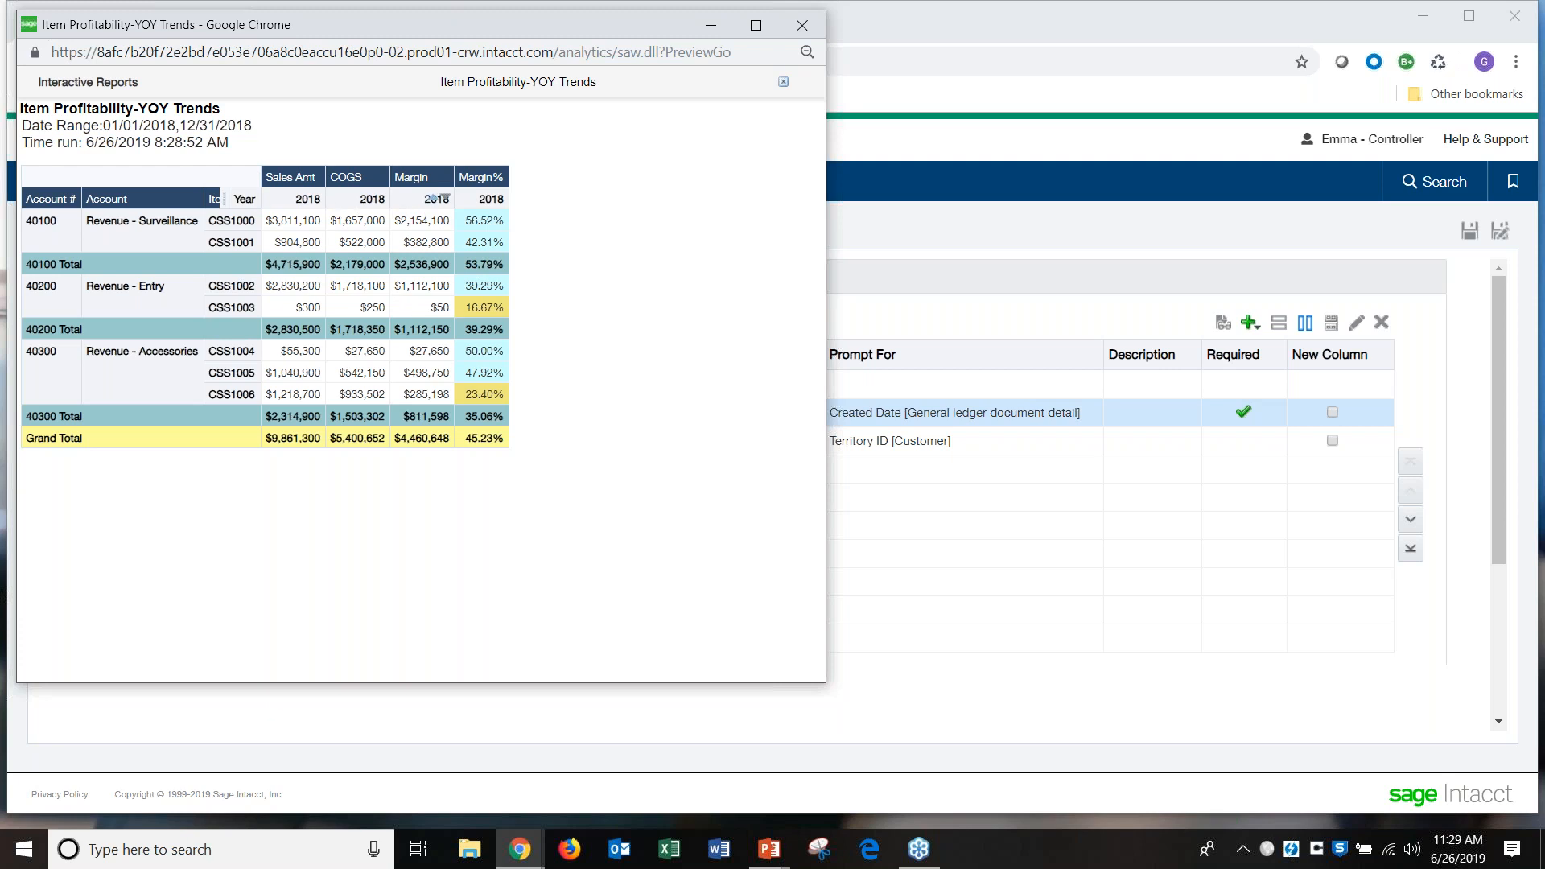
click(802, 25)
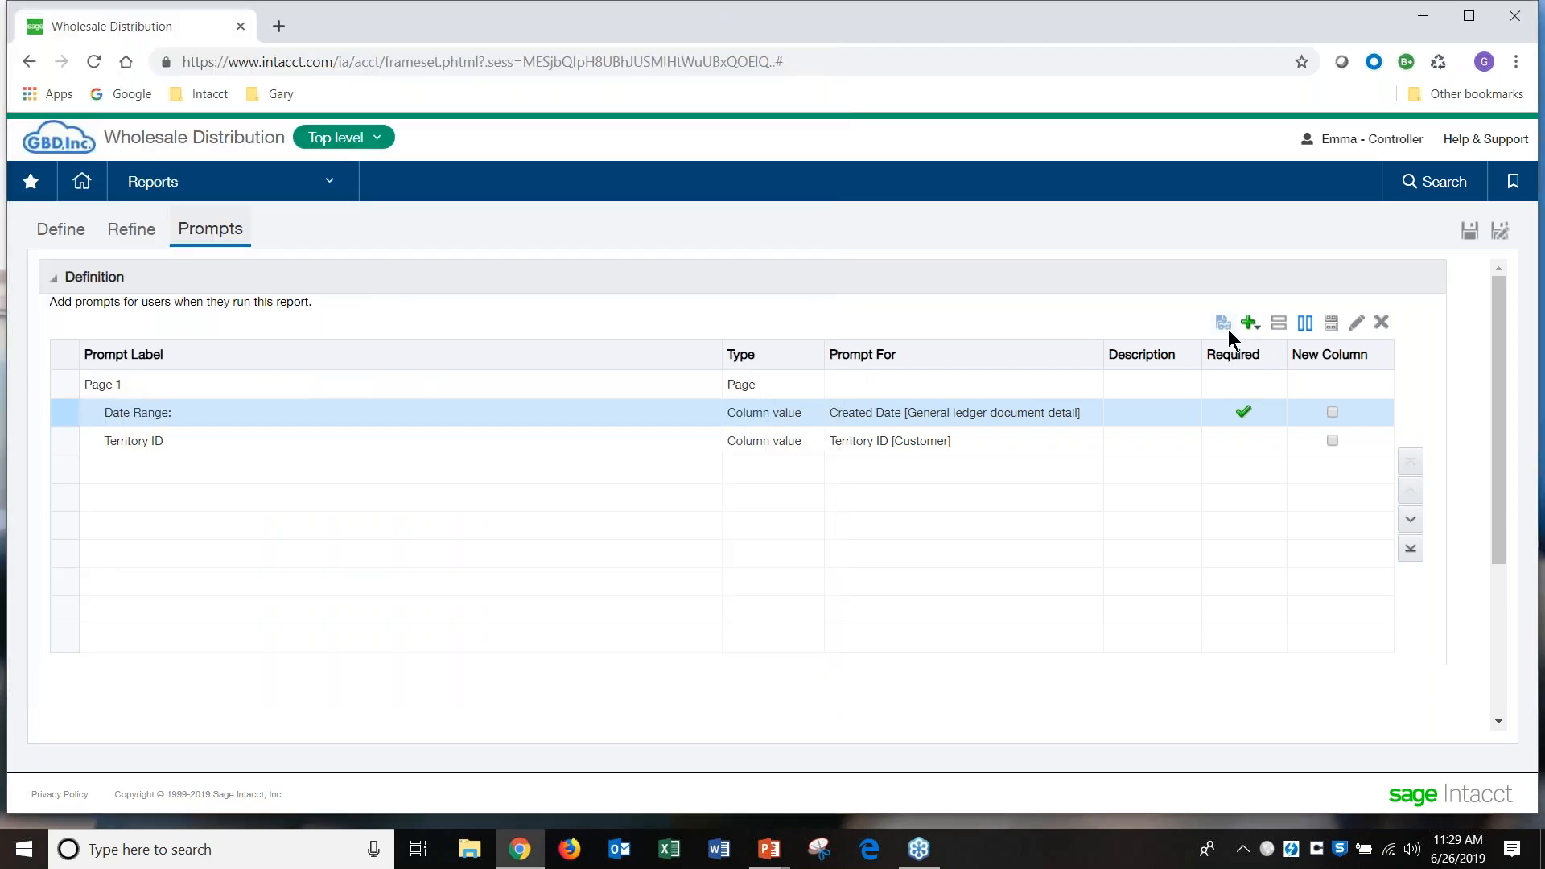
Step: Preview the report again with a date range from 01/01/2017 to 12/31/2019 and no territory selected
click(1227, 329)
click(230, 123)
text(7)
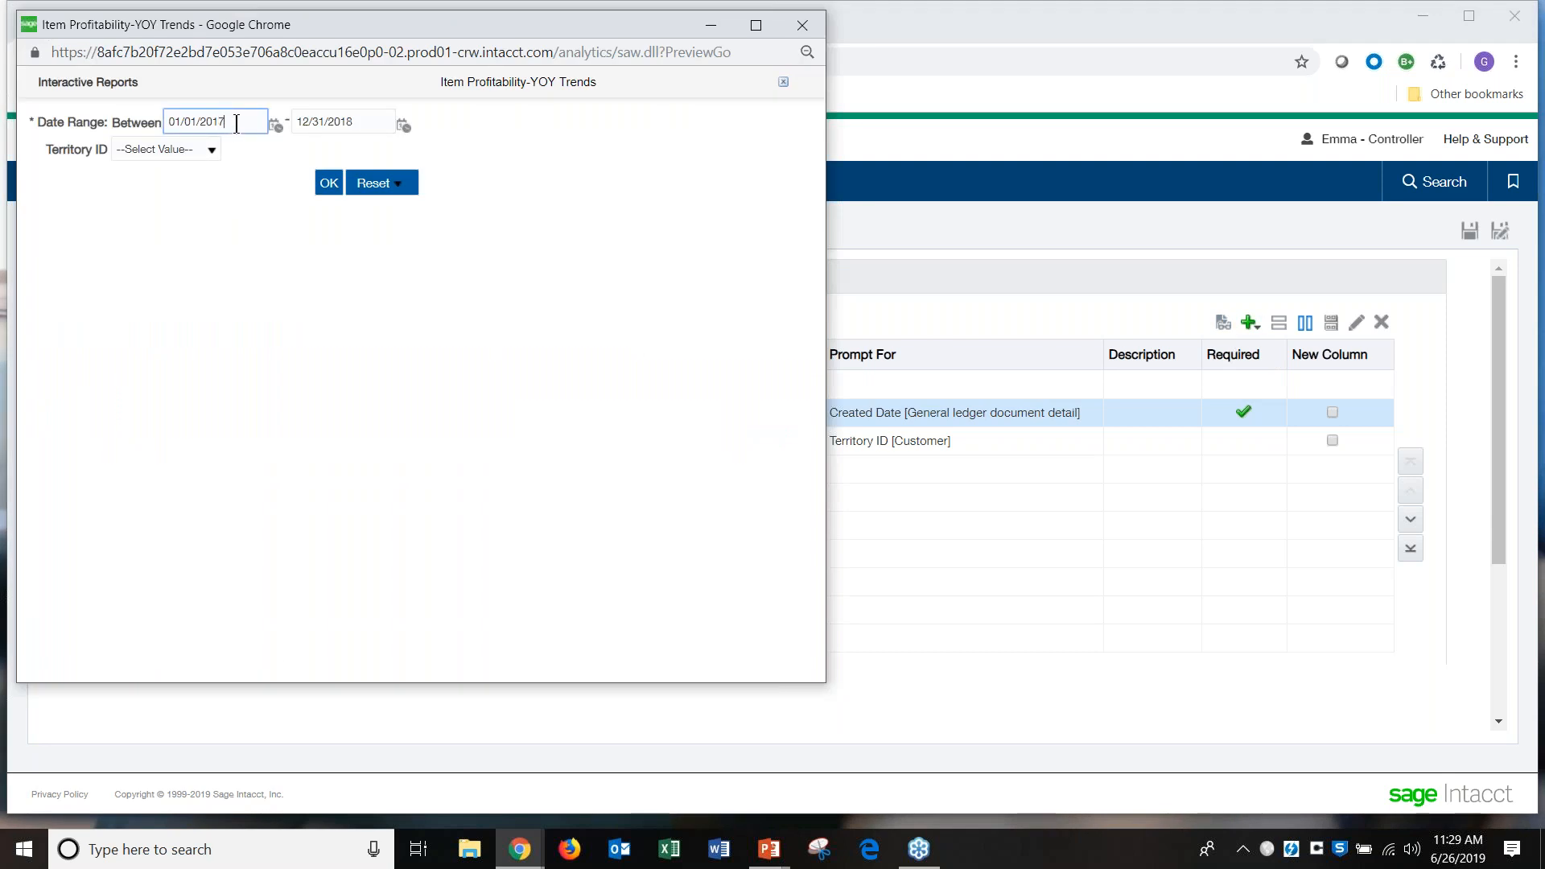
click(361, 122)
key(BackSpace)
text(9)
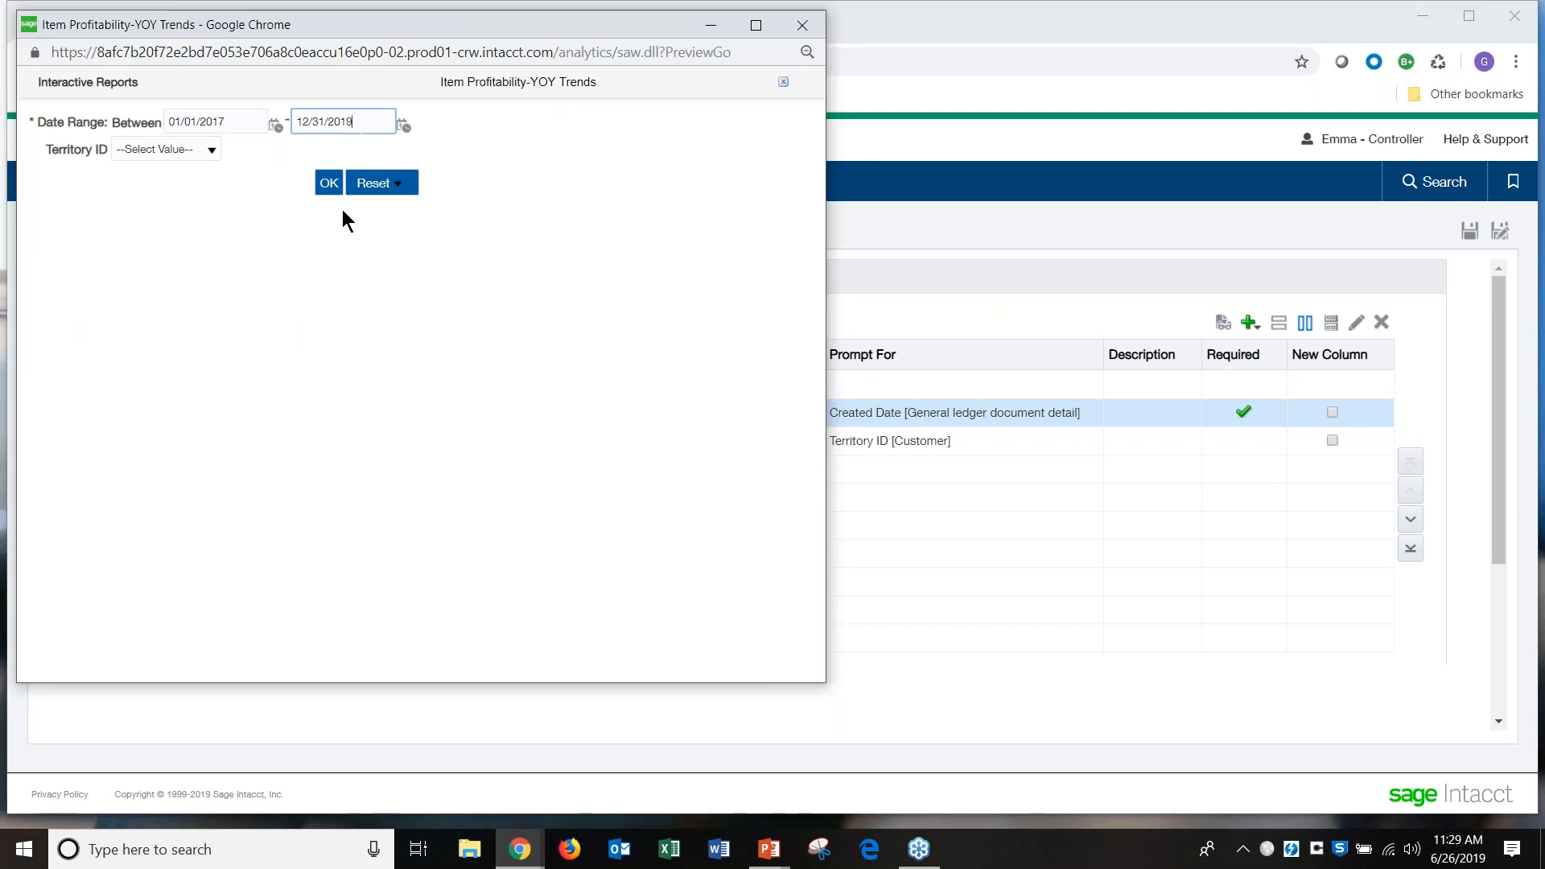
click(330, 183)
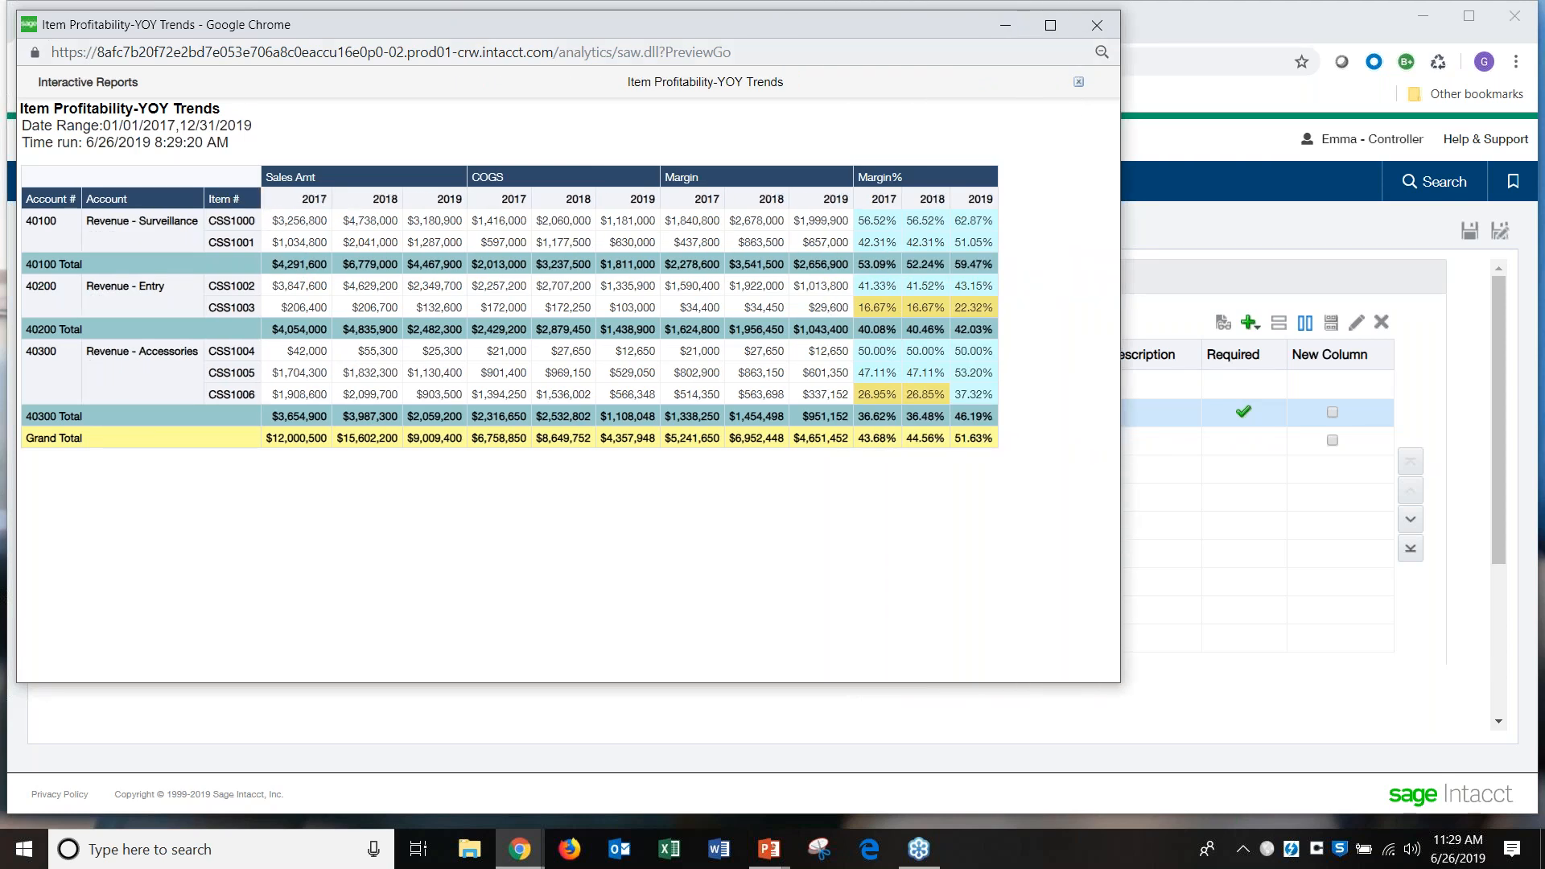
Step: Enlarge the preview, pivot Year above the measure columns, and move it out of the table as a page-level selector
click(1059, 27)
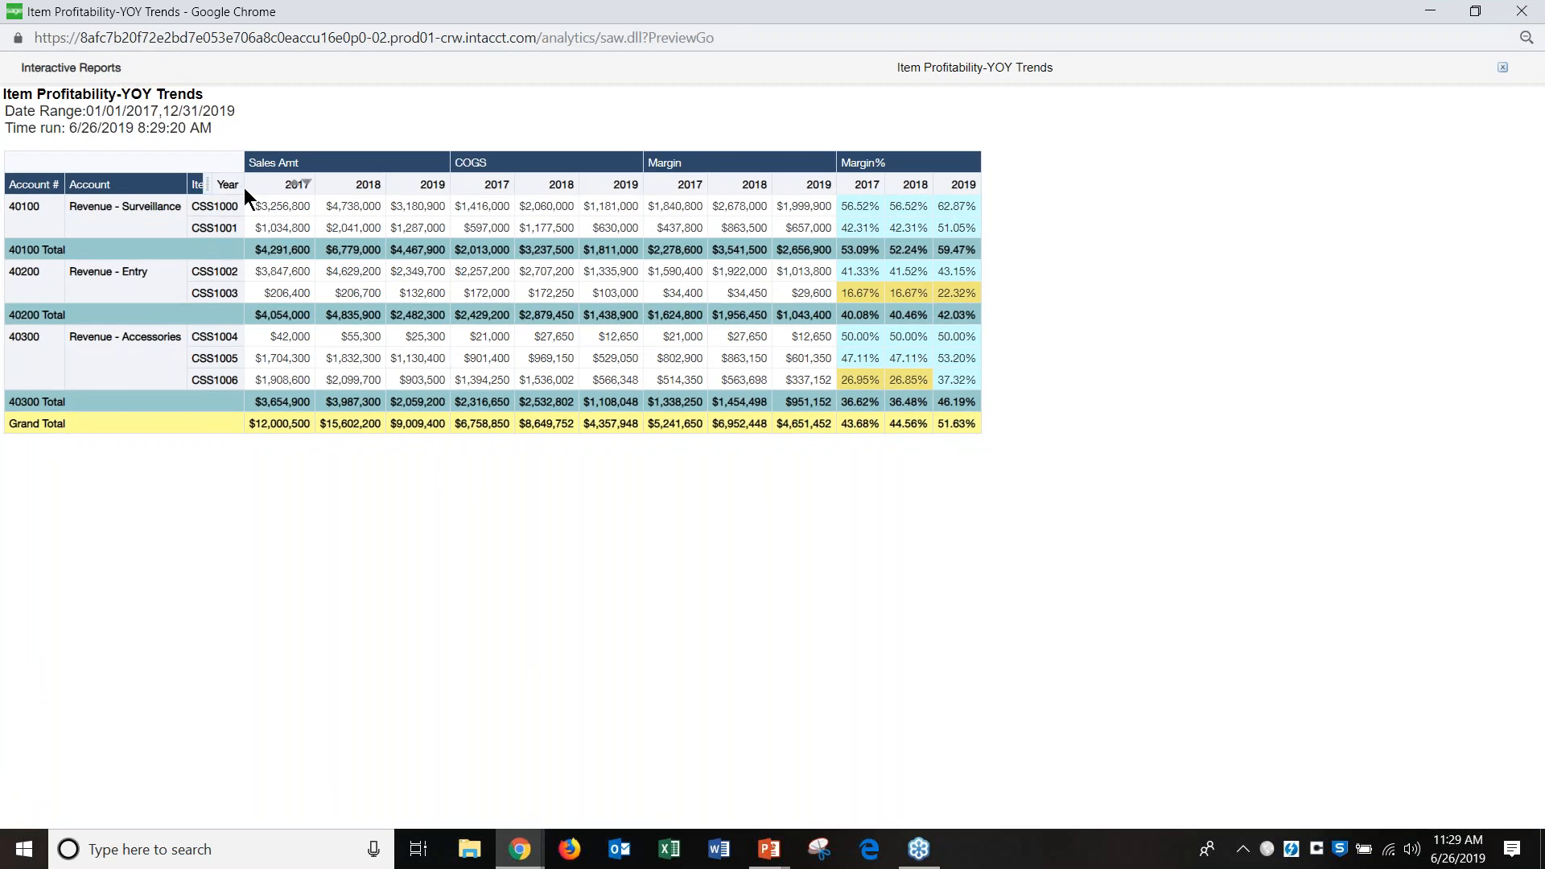
drag(207, 185, 294, 159)
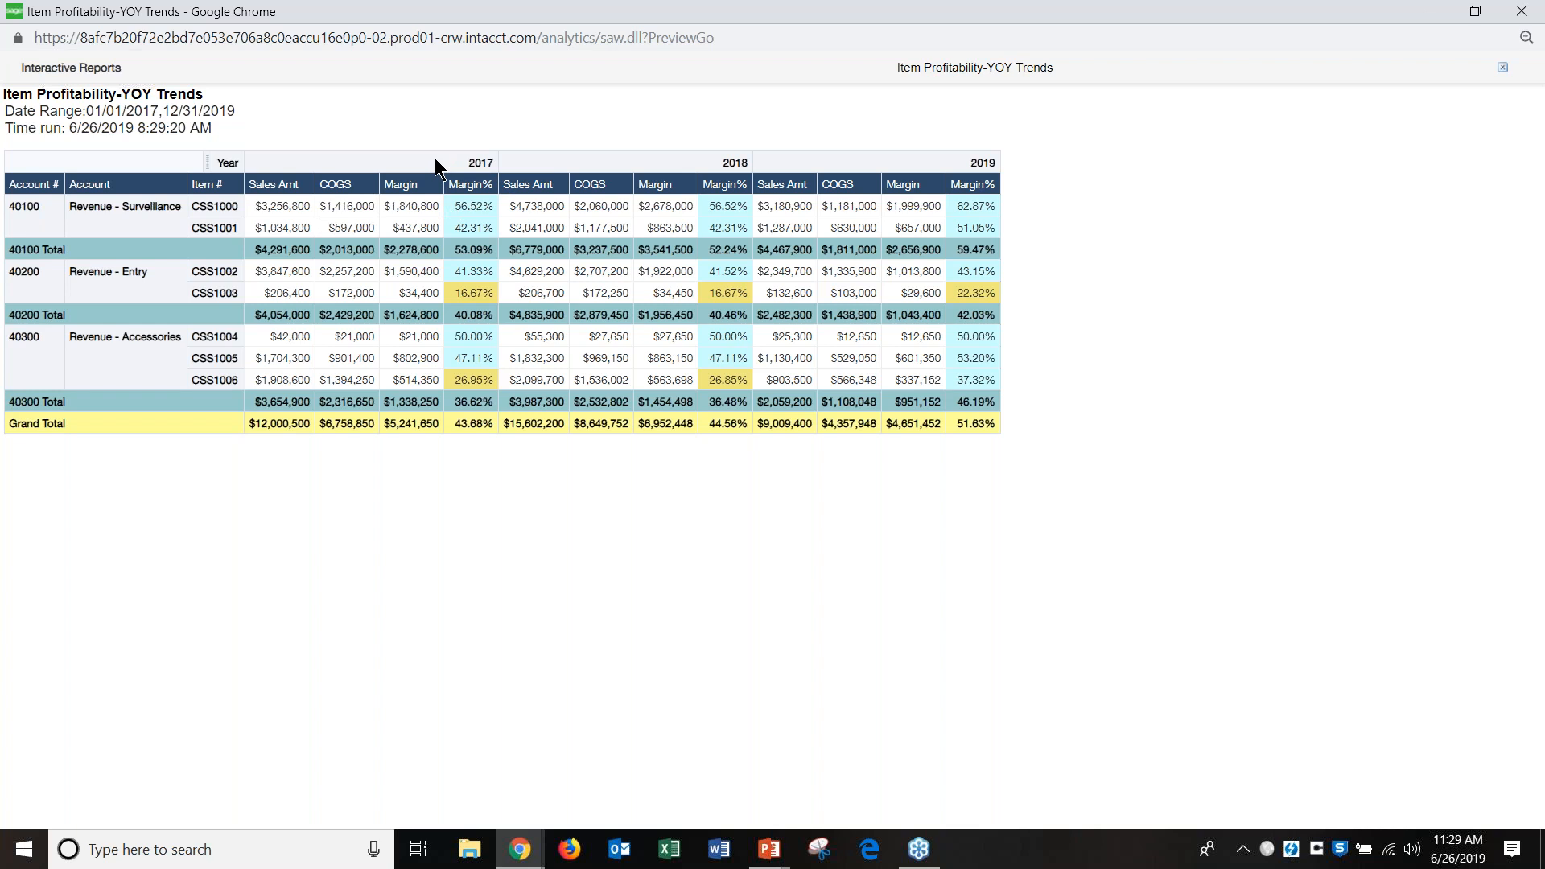
drag(208, 158, 210, 148)
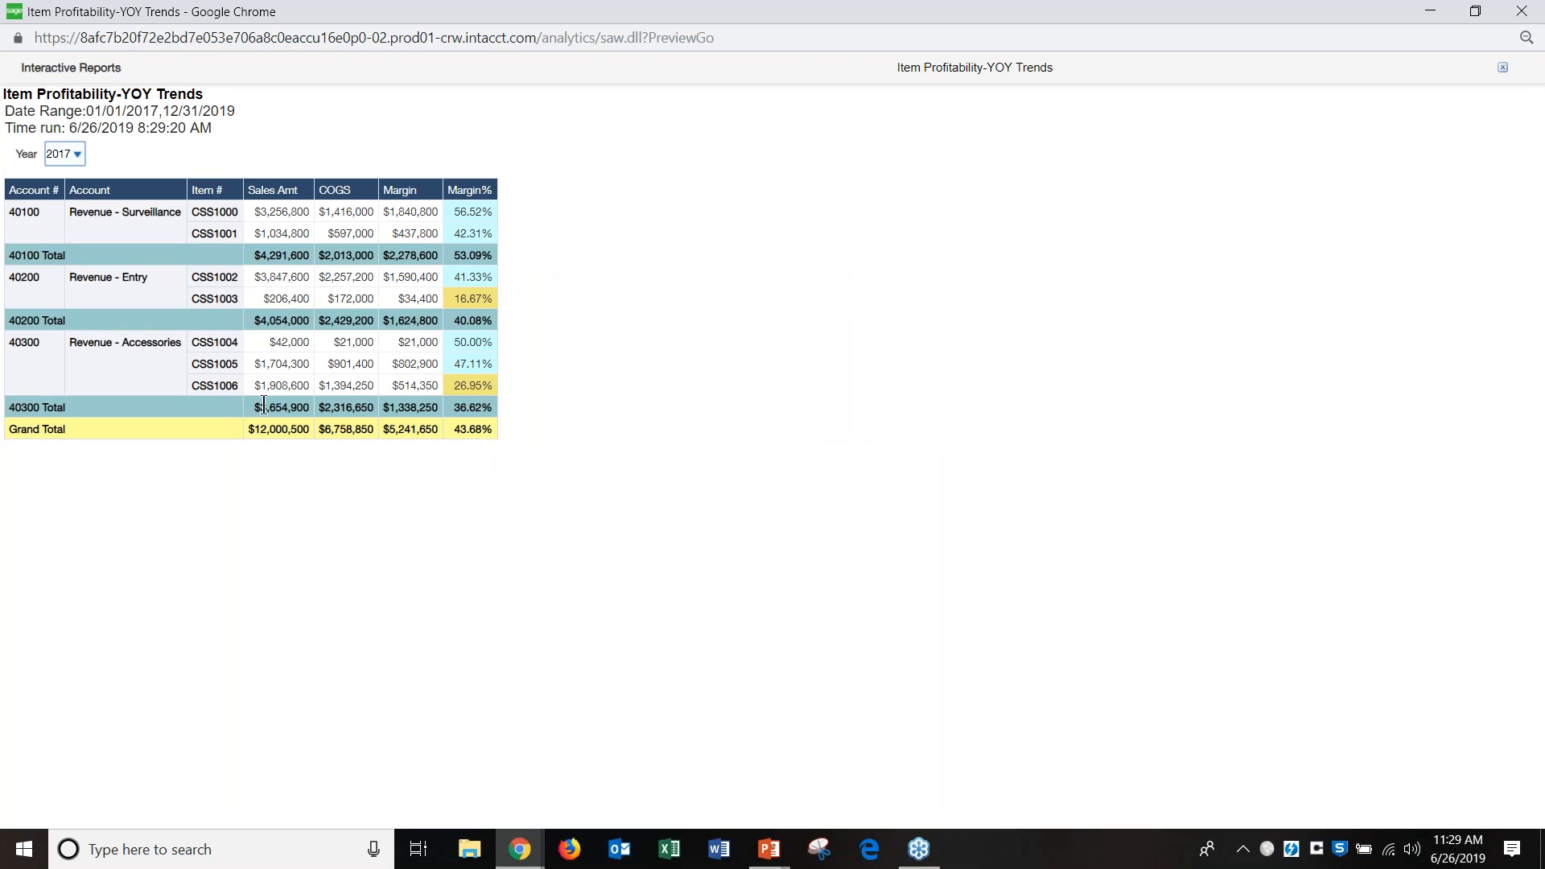
Step: Step the Year selector through the years to 2019, and close the preview
click(74, 154)
click(72, 185)
click(79, 154)
click(74, 198)
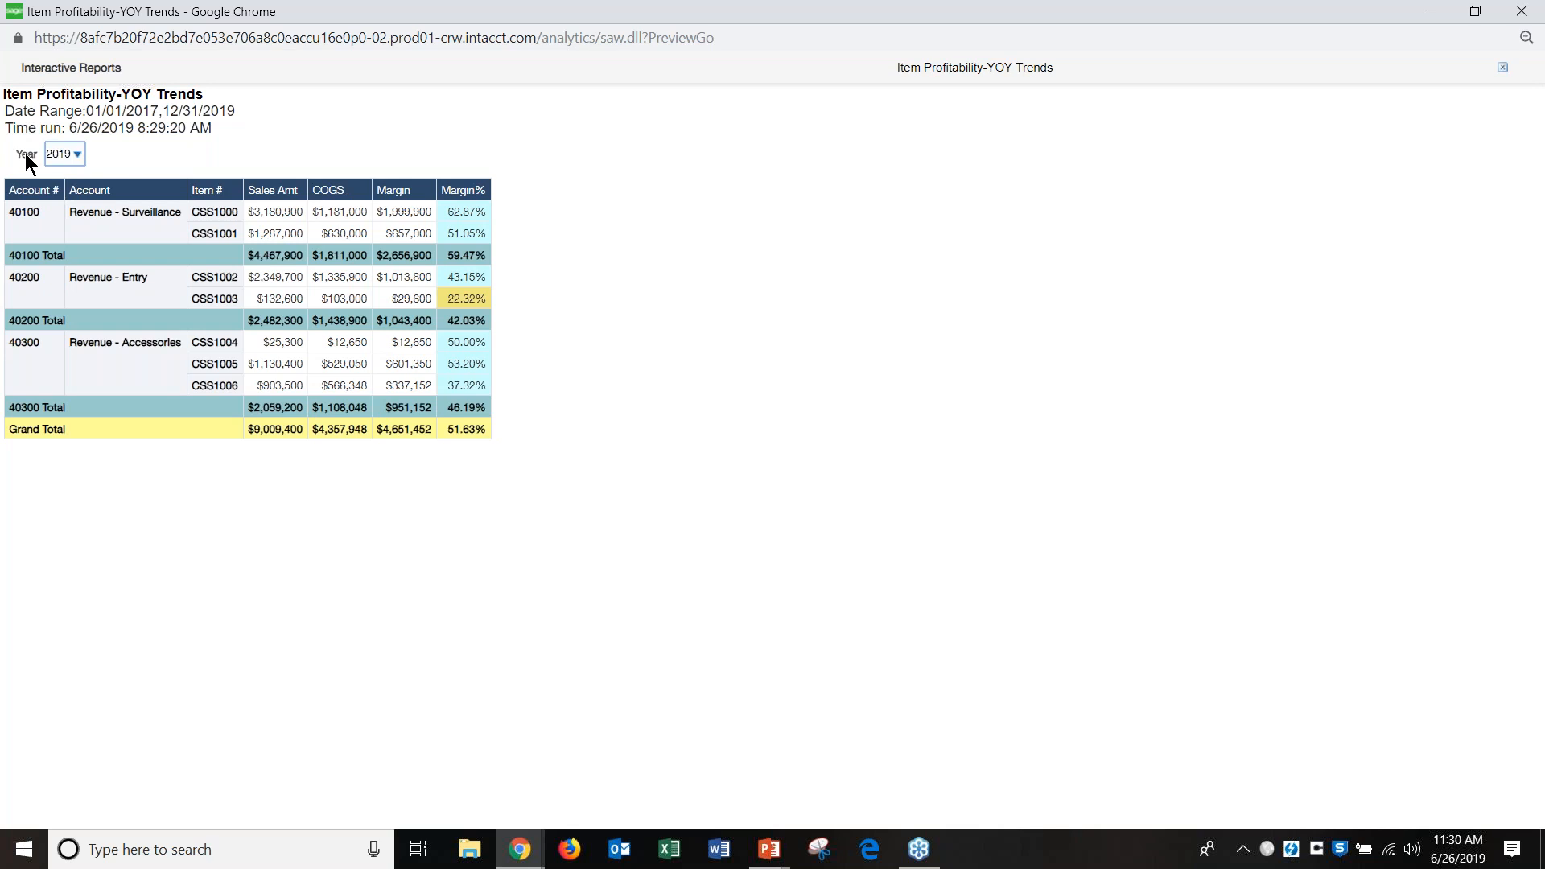
click(1533, 18)
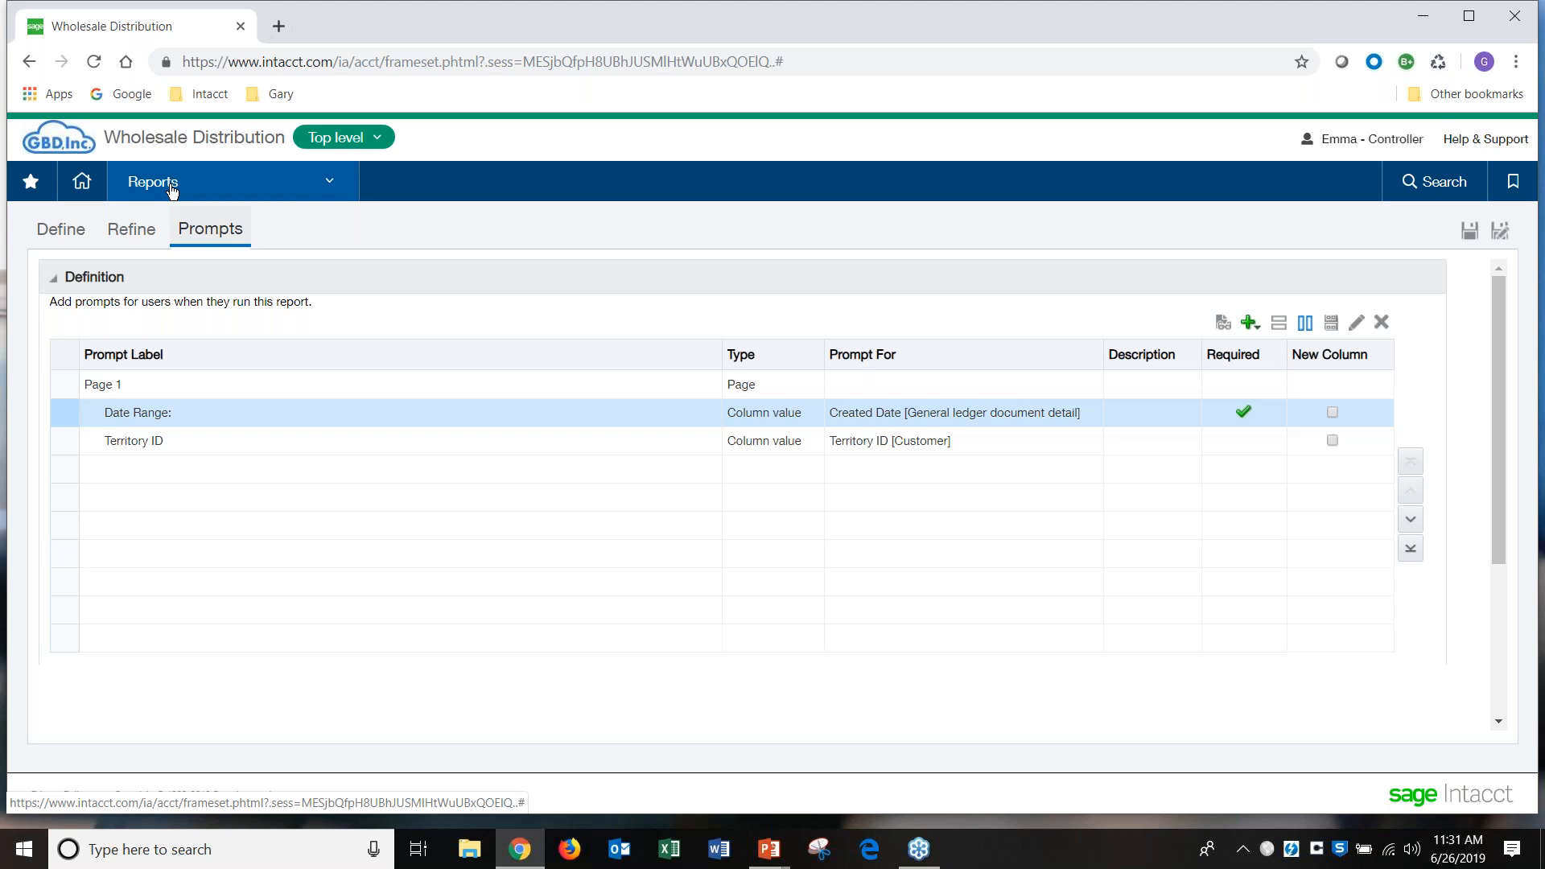
Step: Start a new interactive custom report, leaving the current one without saving, and name it "Revenue Trends"
click(170, 185)
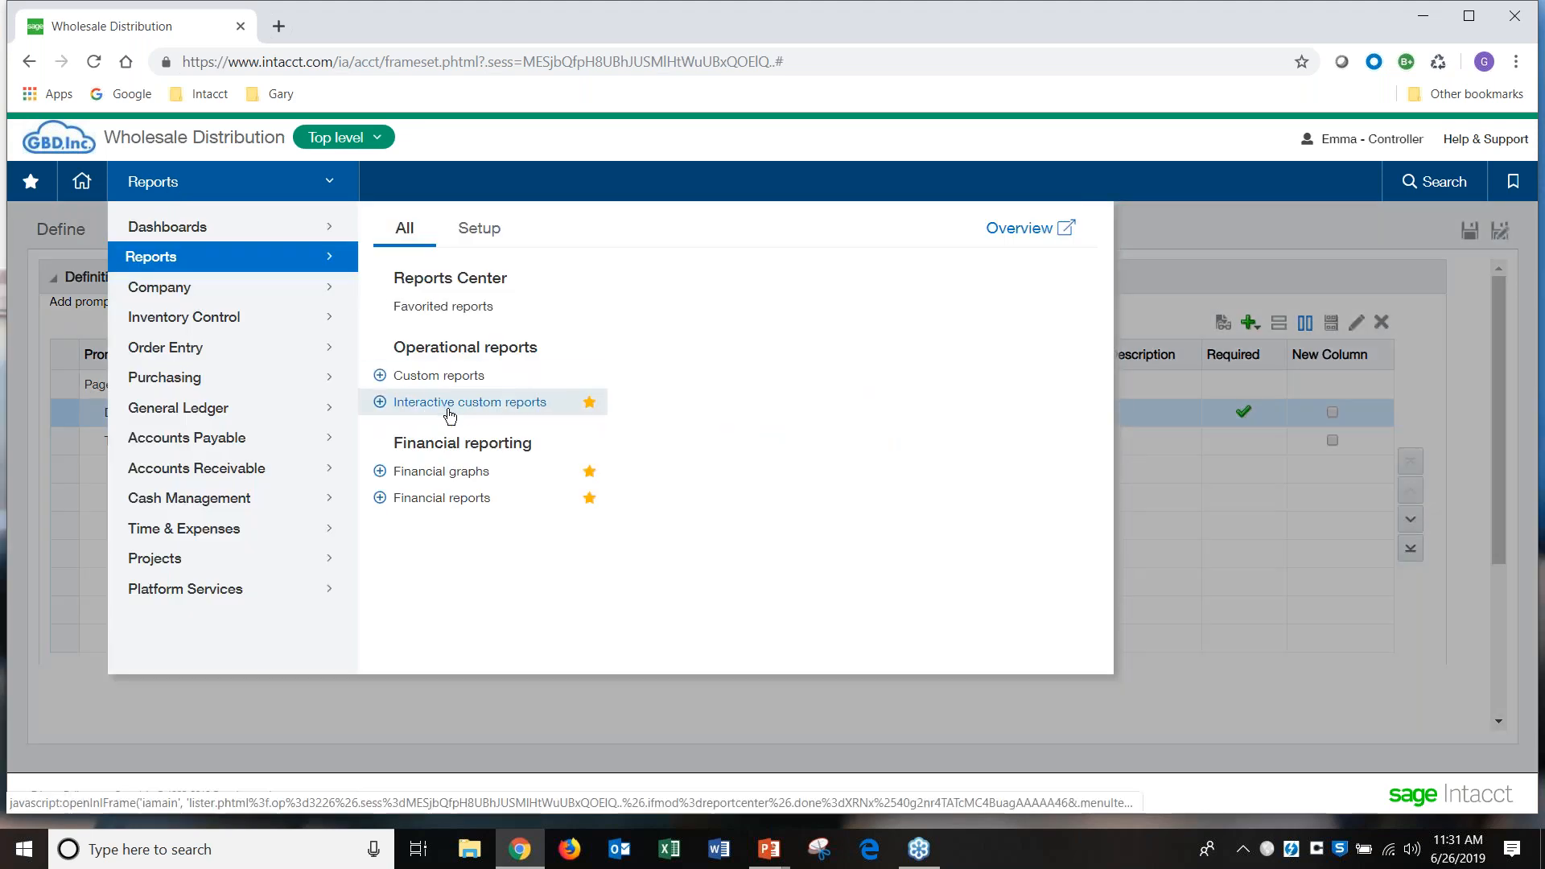
click(380, 403)
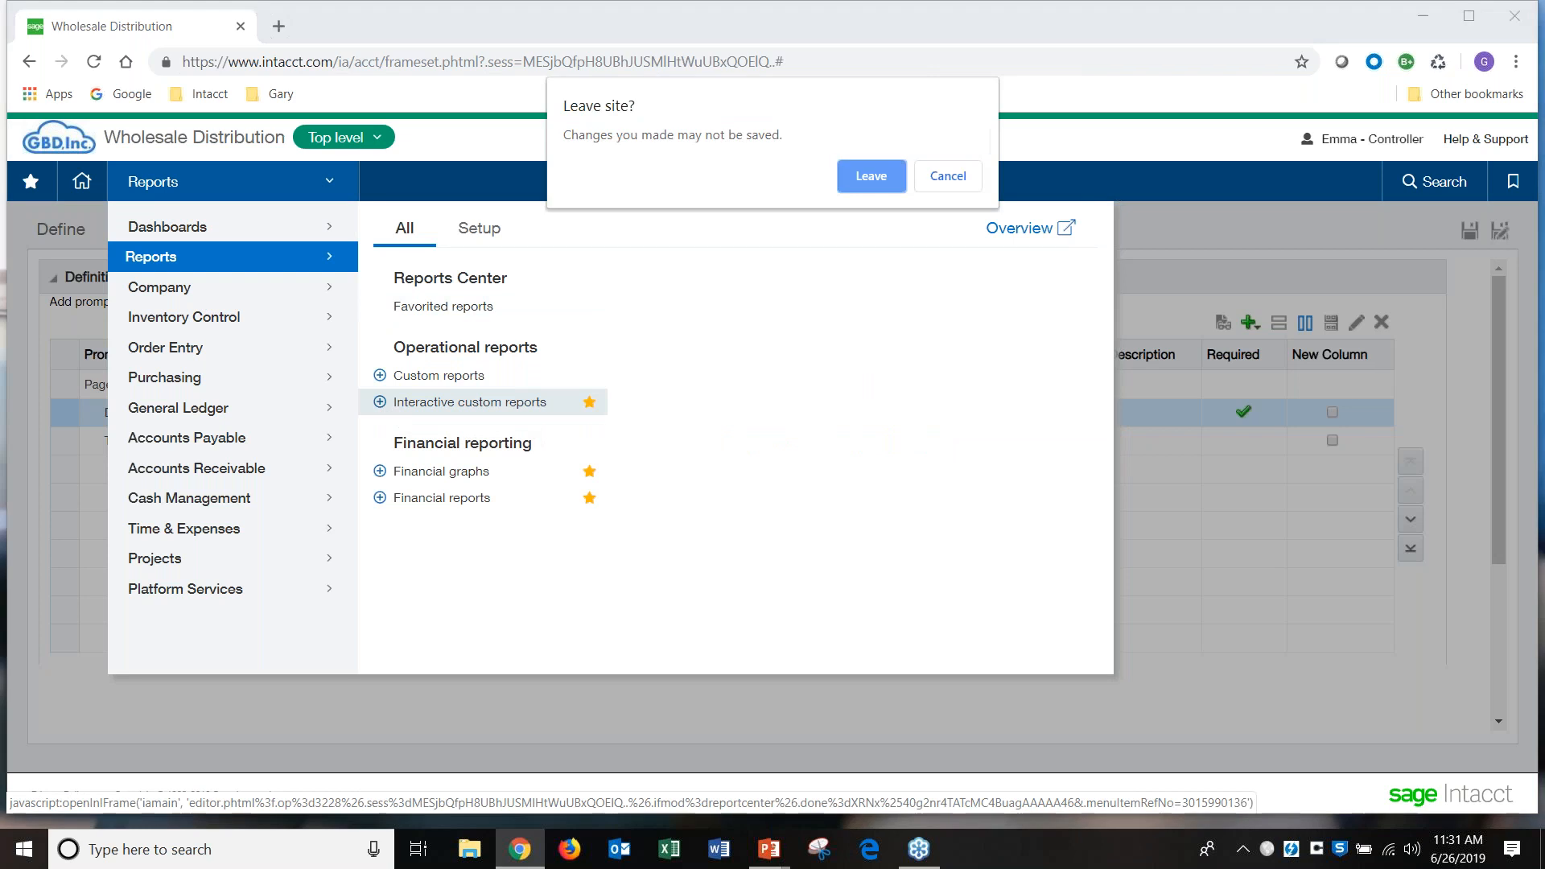
click(893, 177)
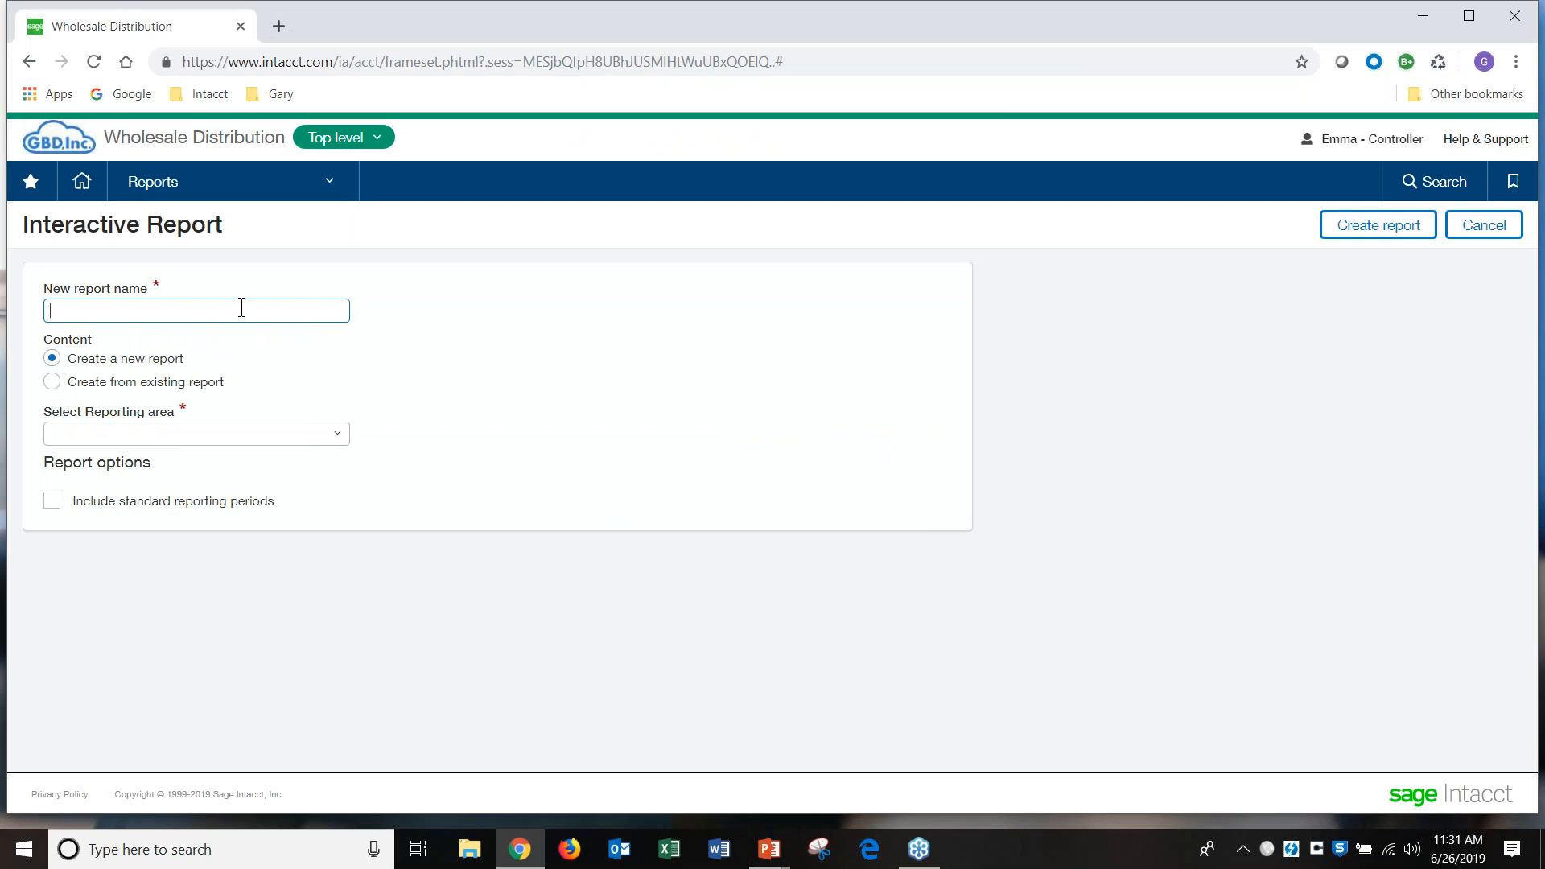
text(Revenue Trends)
Step: Browse the detailed list of reporting areas, select GL Document Detail, and create the report, overwriting the existing one with the same name
click(338, 442)
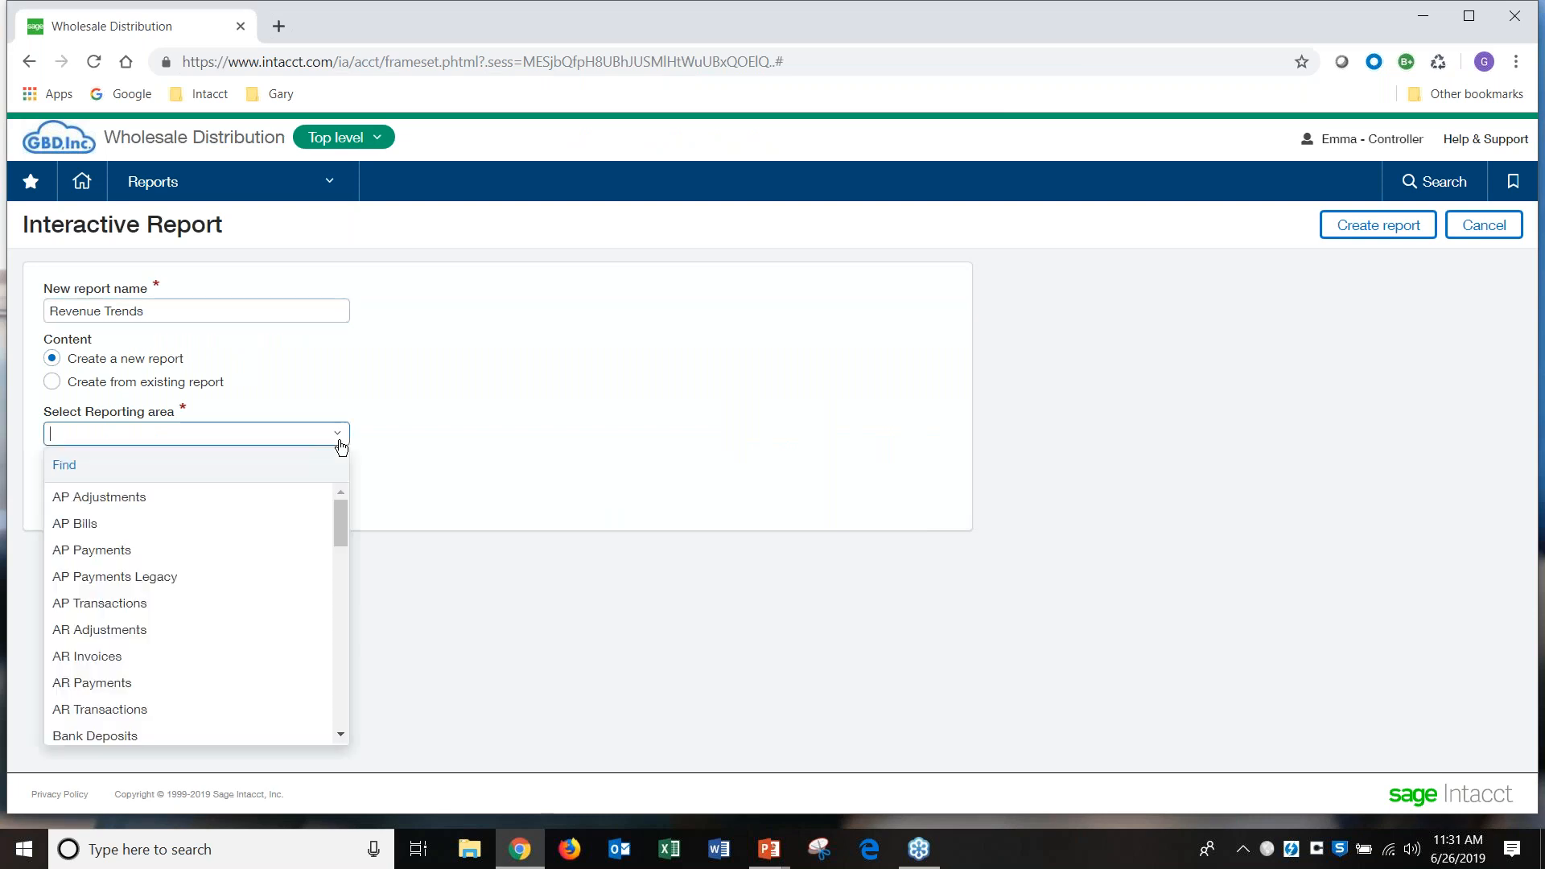
click(65, 475)
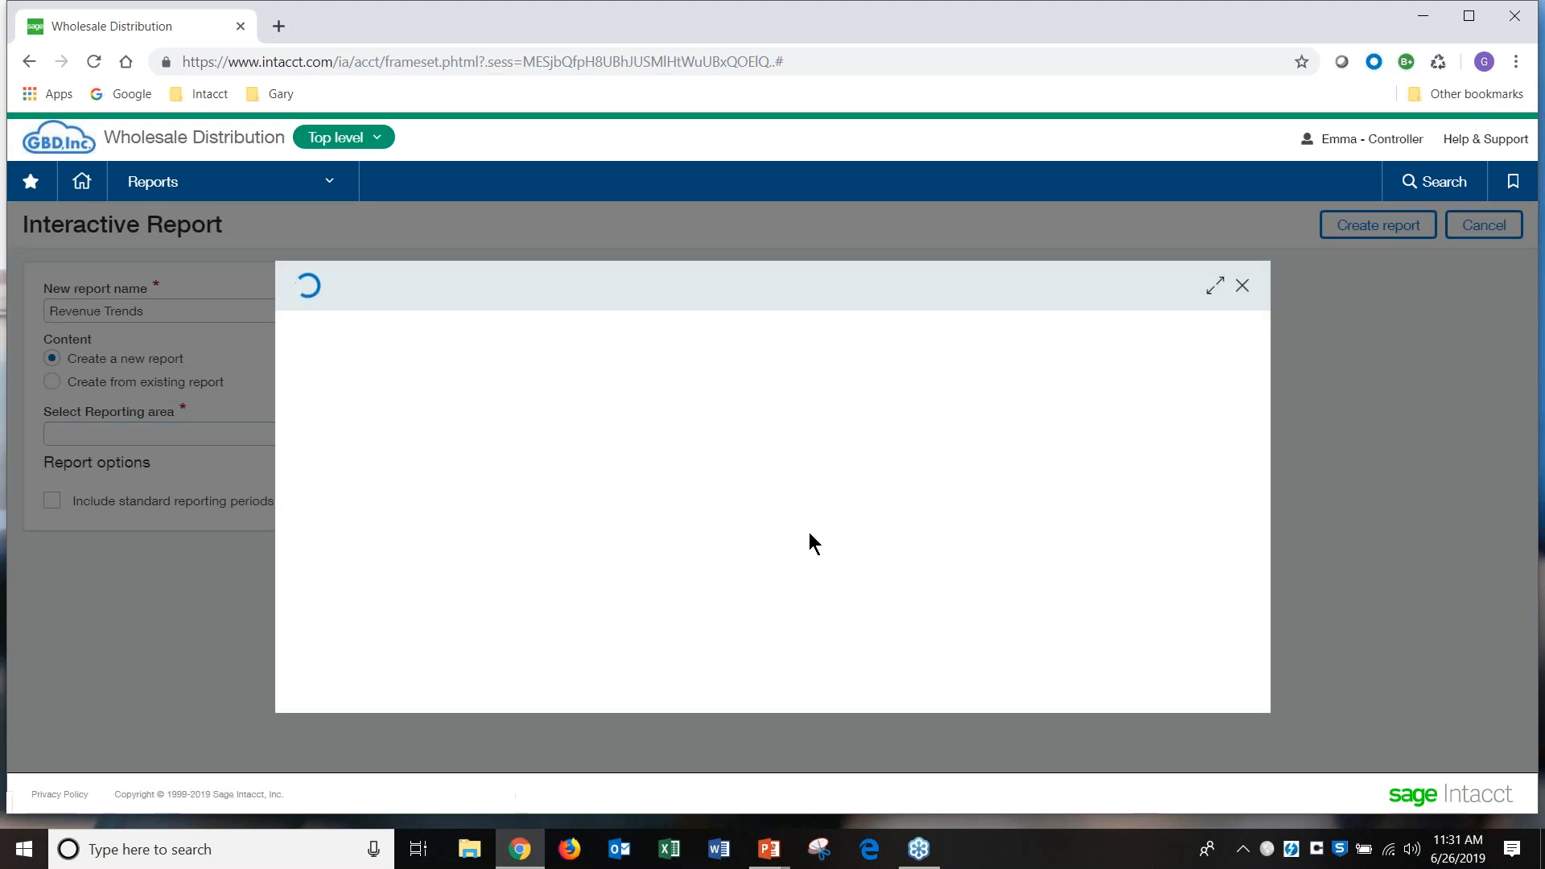
click(1214, 287)
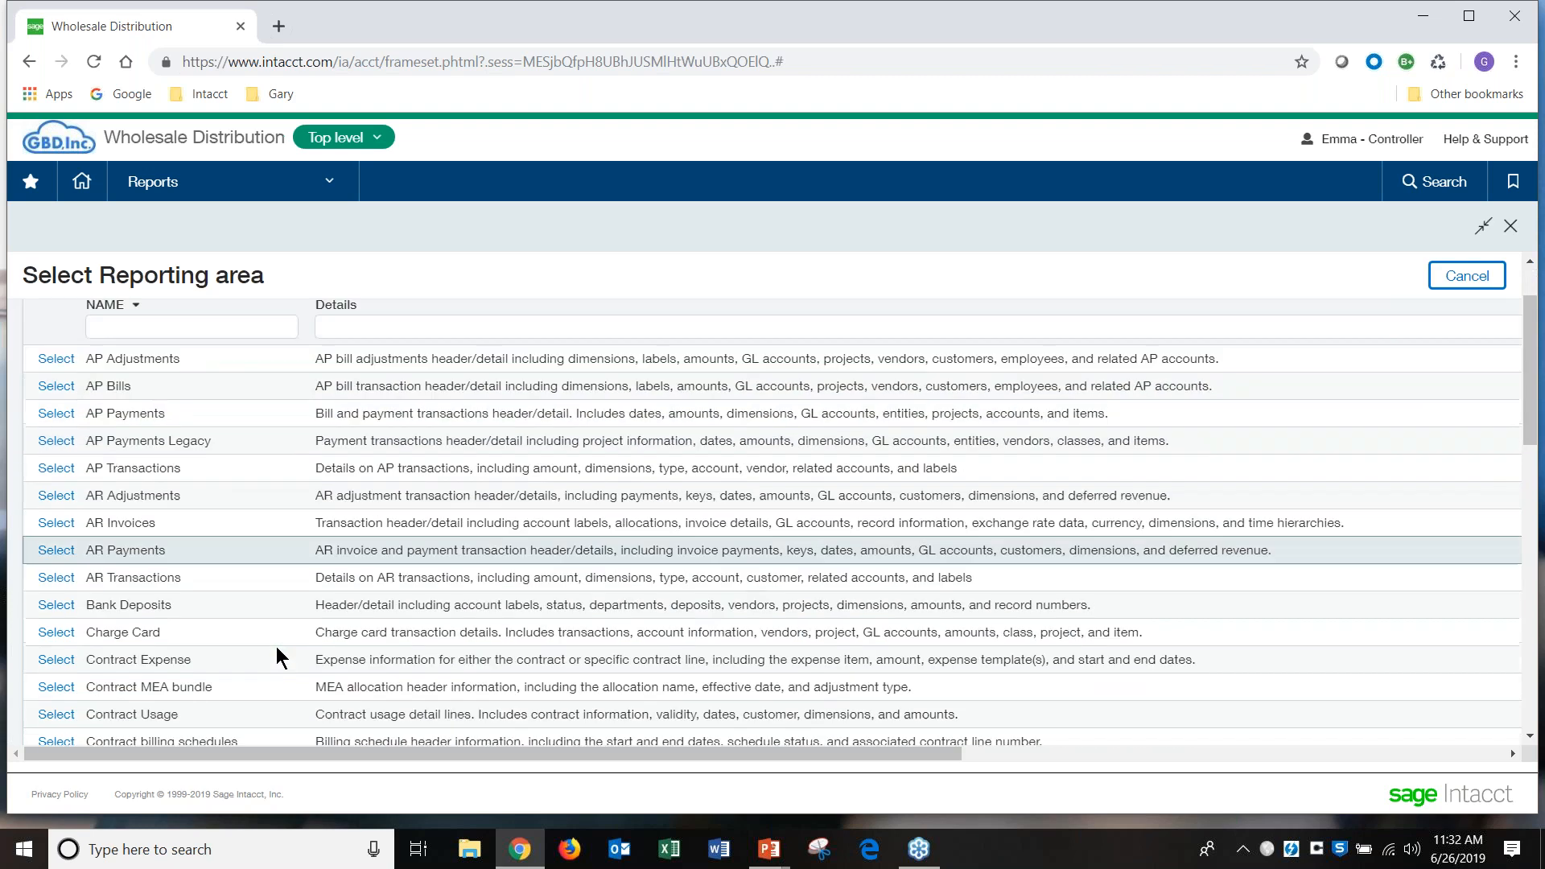
scroll(277, 640, down, 1)
scroll(278, 624, down, 1)
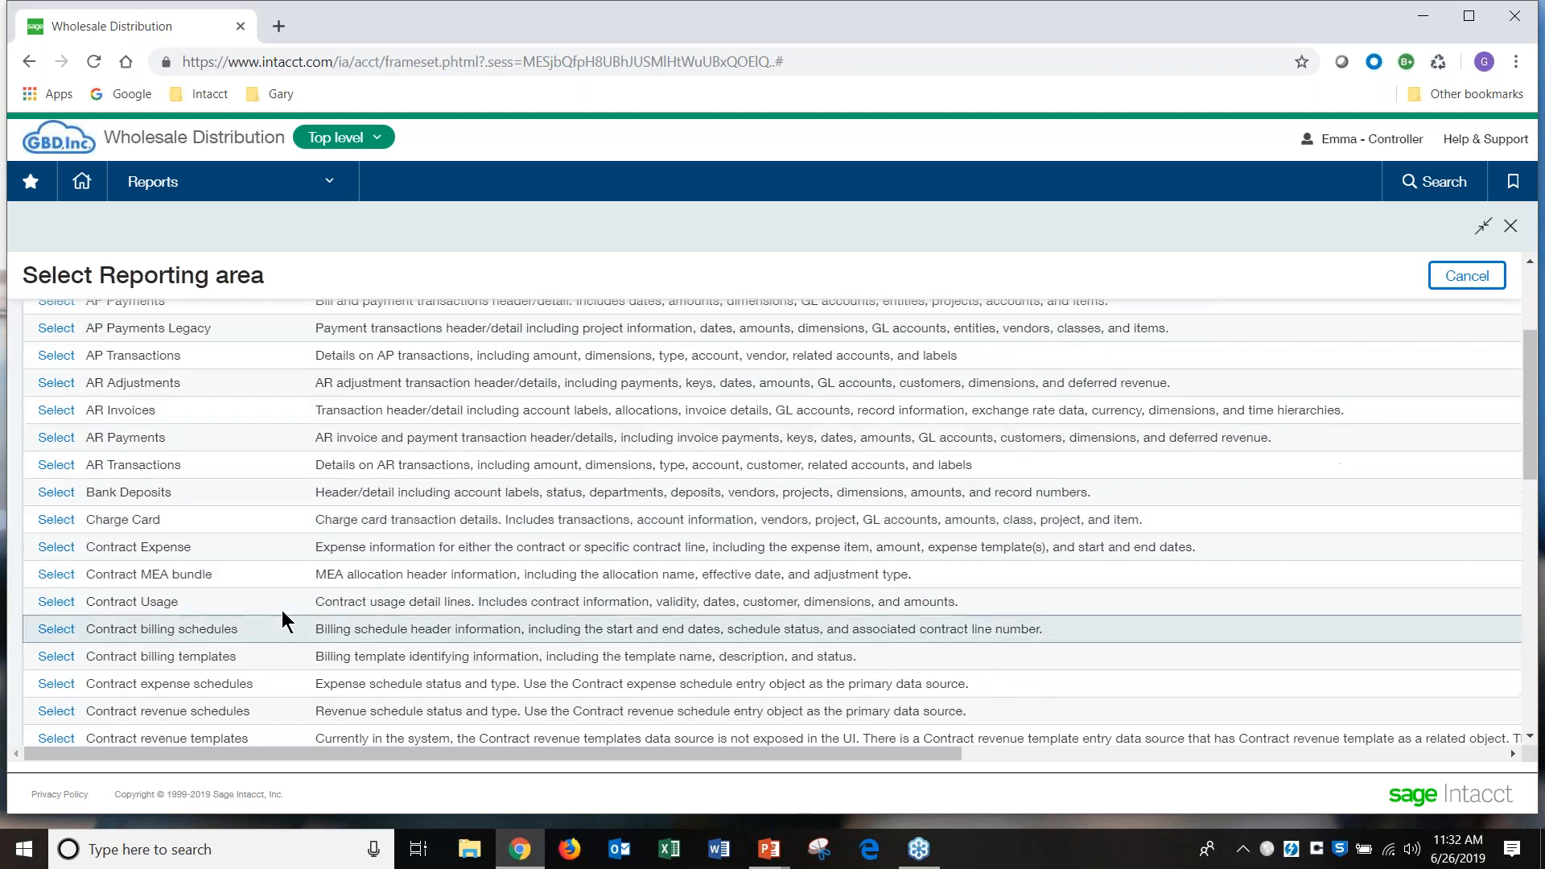
scroll(288, 611, down, 1)
scroll(292, 629, down, 1)
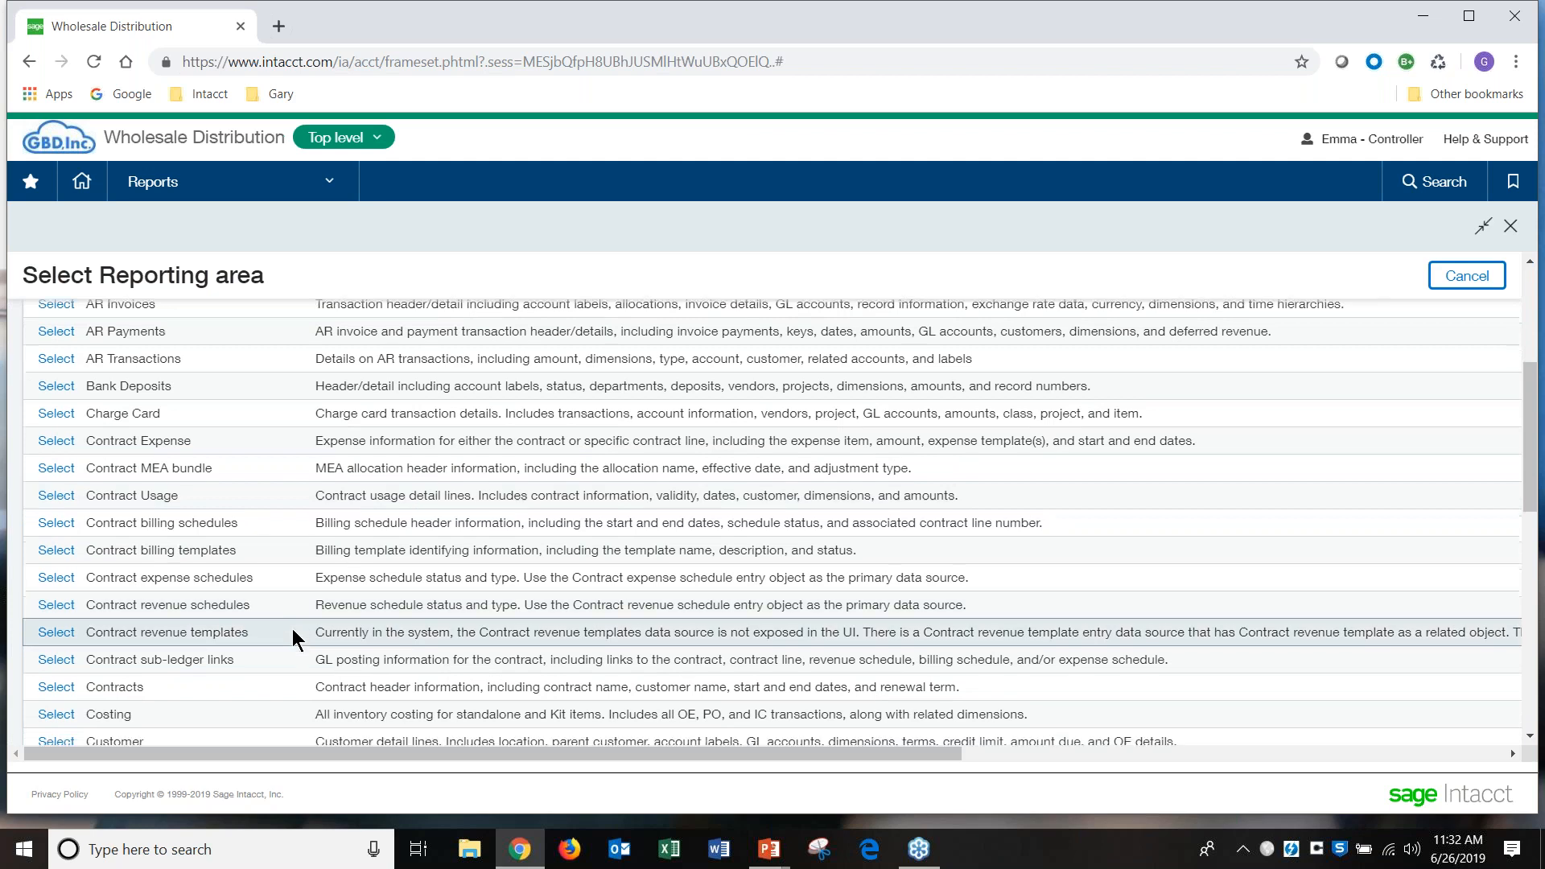
scroll(293, 629, down, 2)
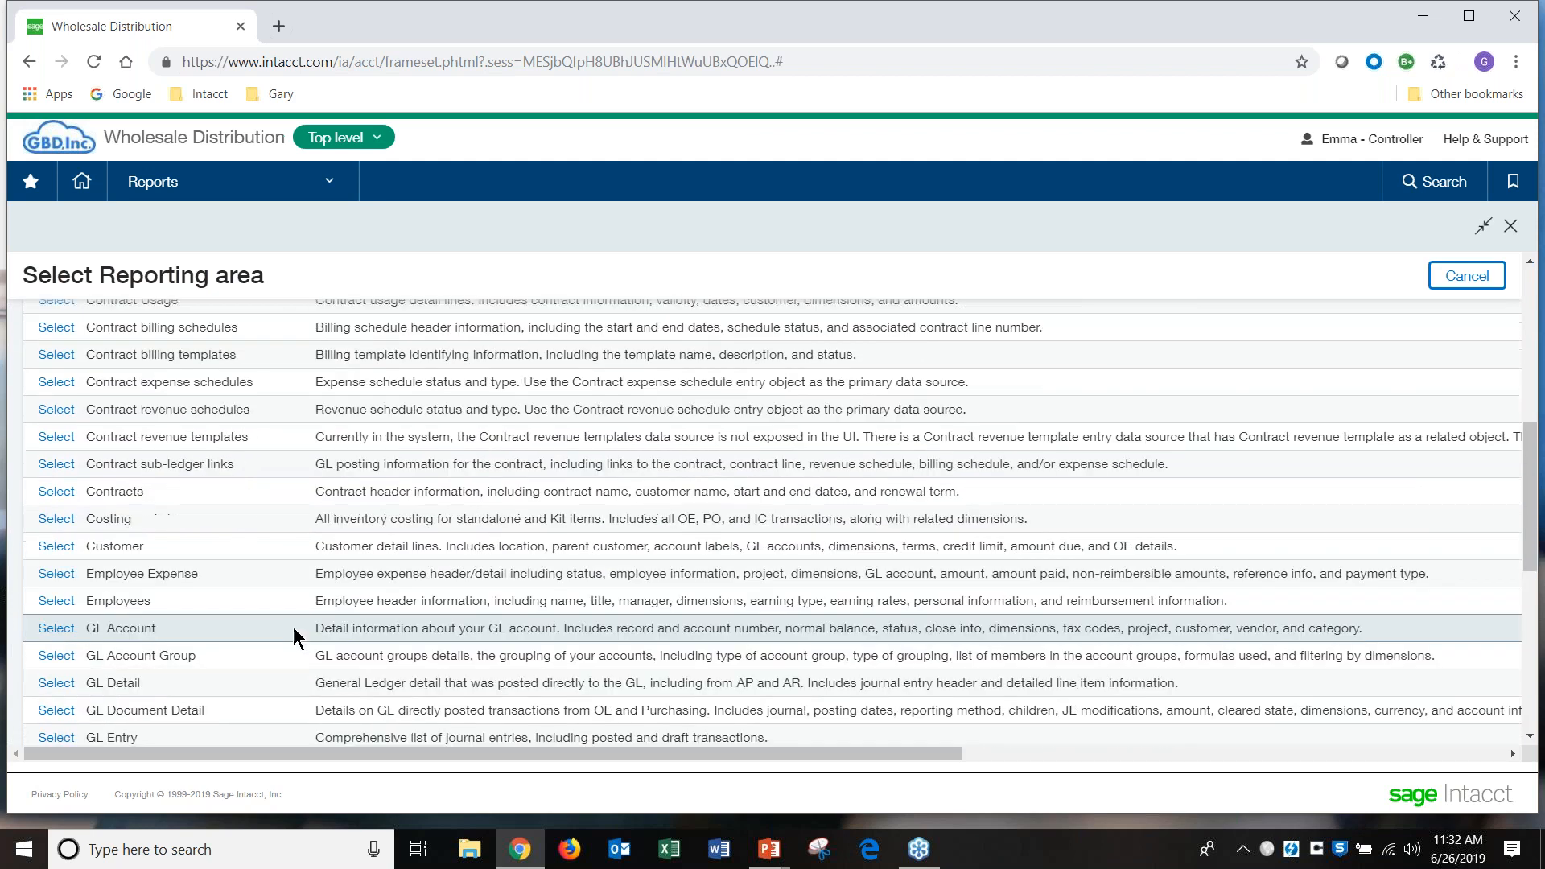
scroll(293, 629, down, 3)
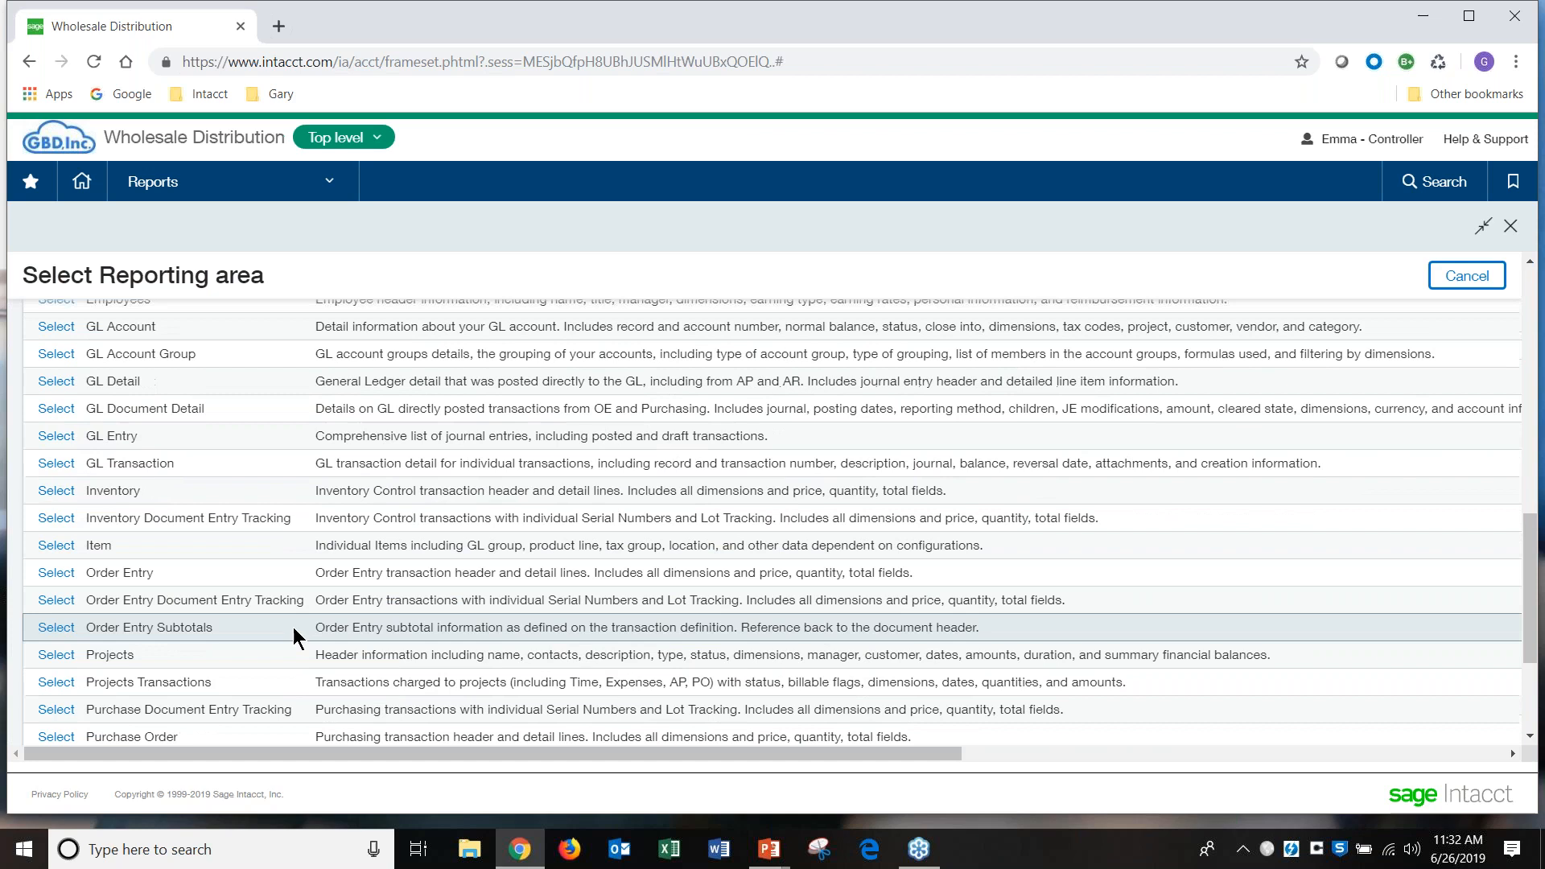
scroll(293, 628, down, 1)
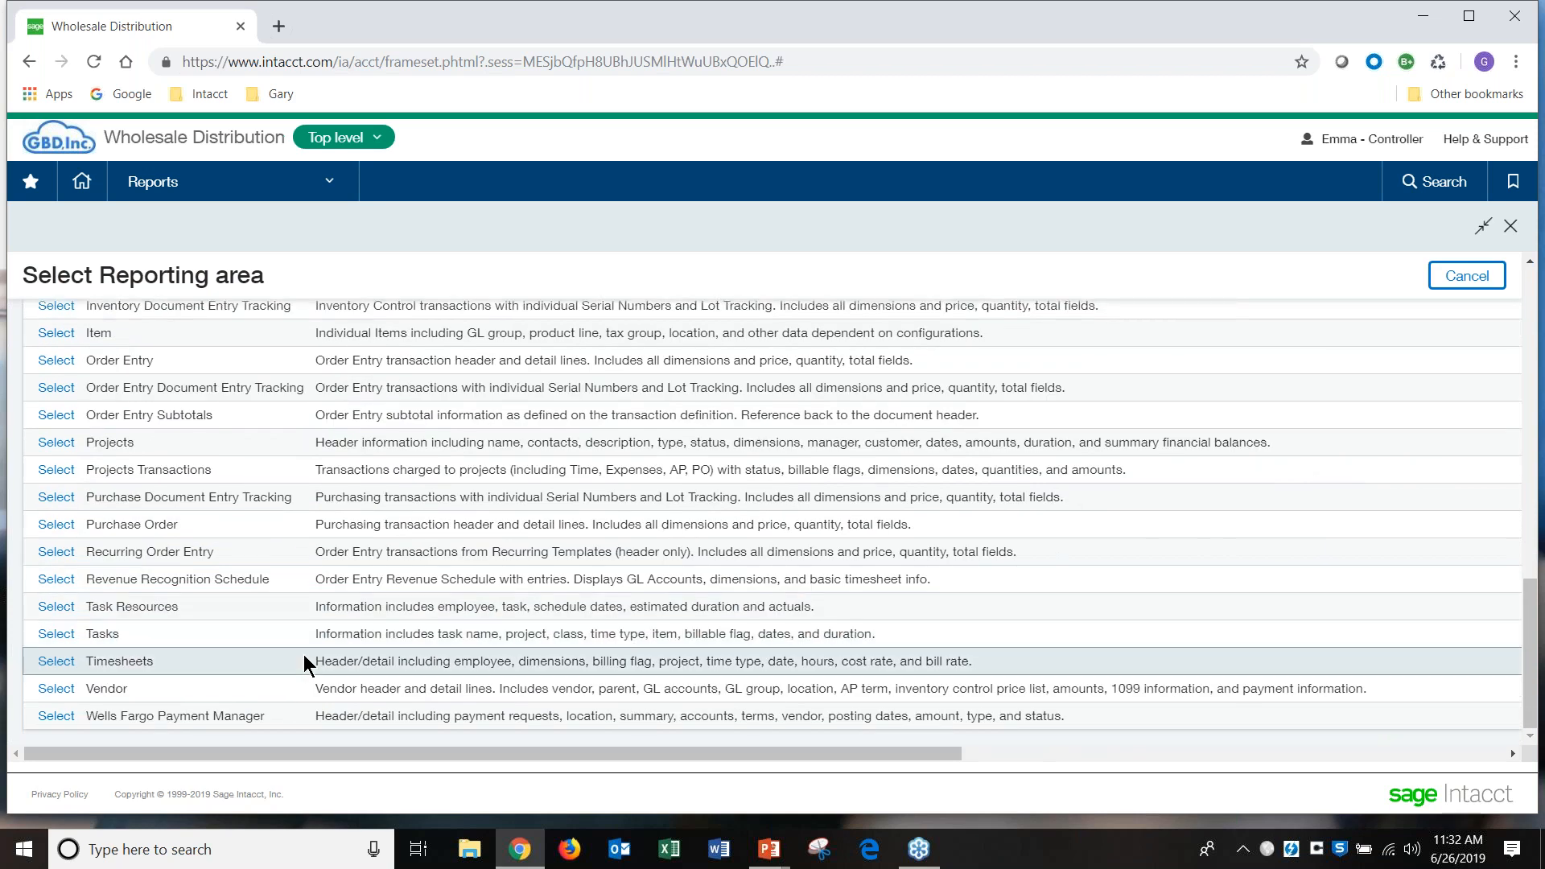
scroll(296, 584, up, 2)
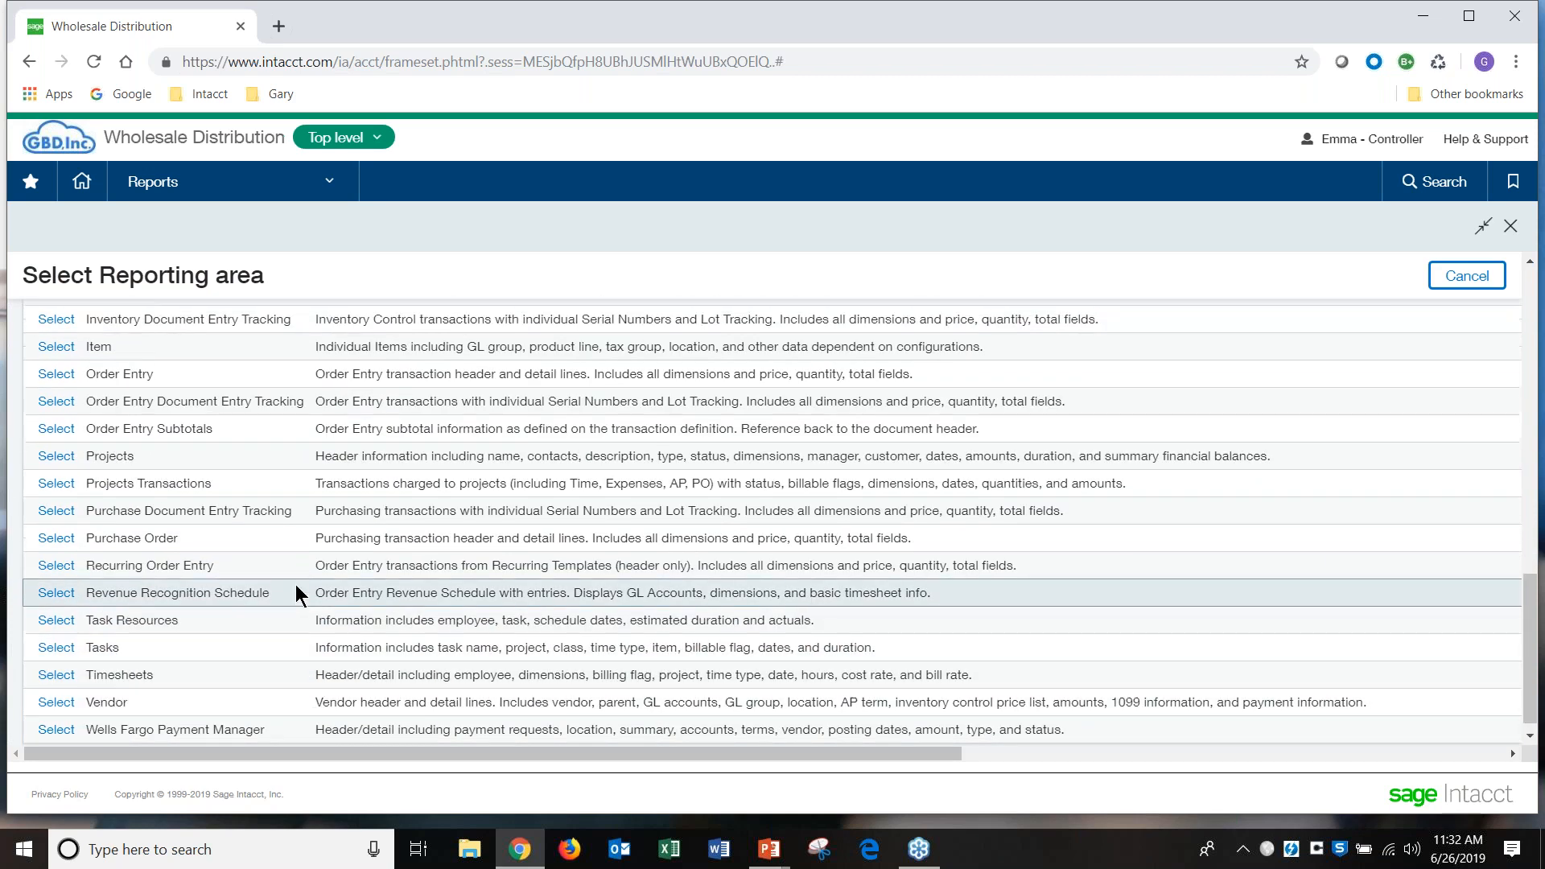
scroll(383, 497, up, 1)
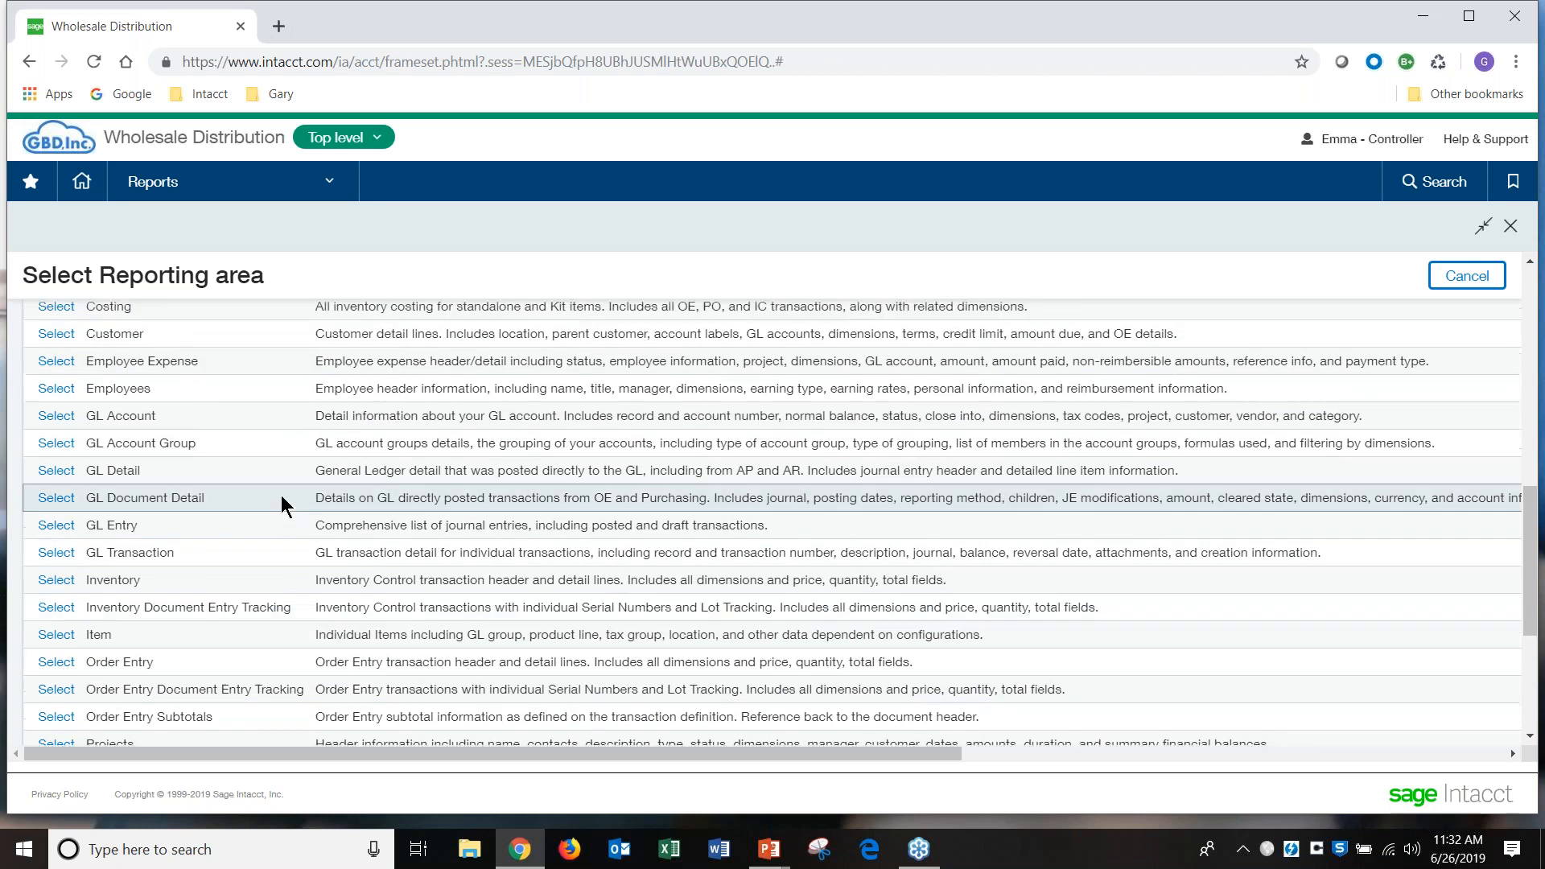
click(58, 499)
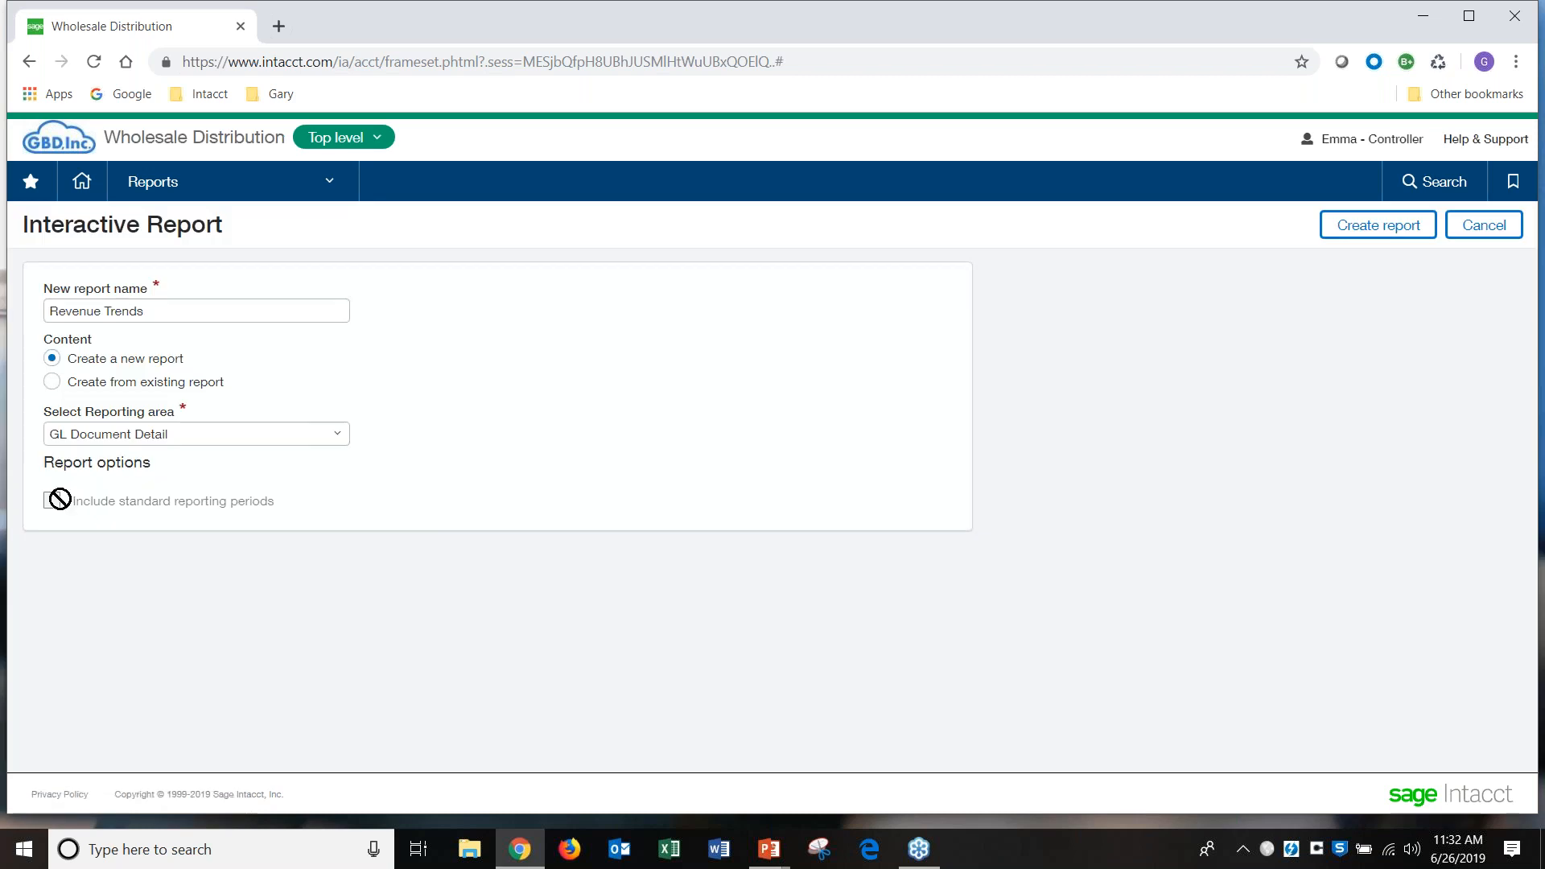
click(1377, 226)
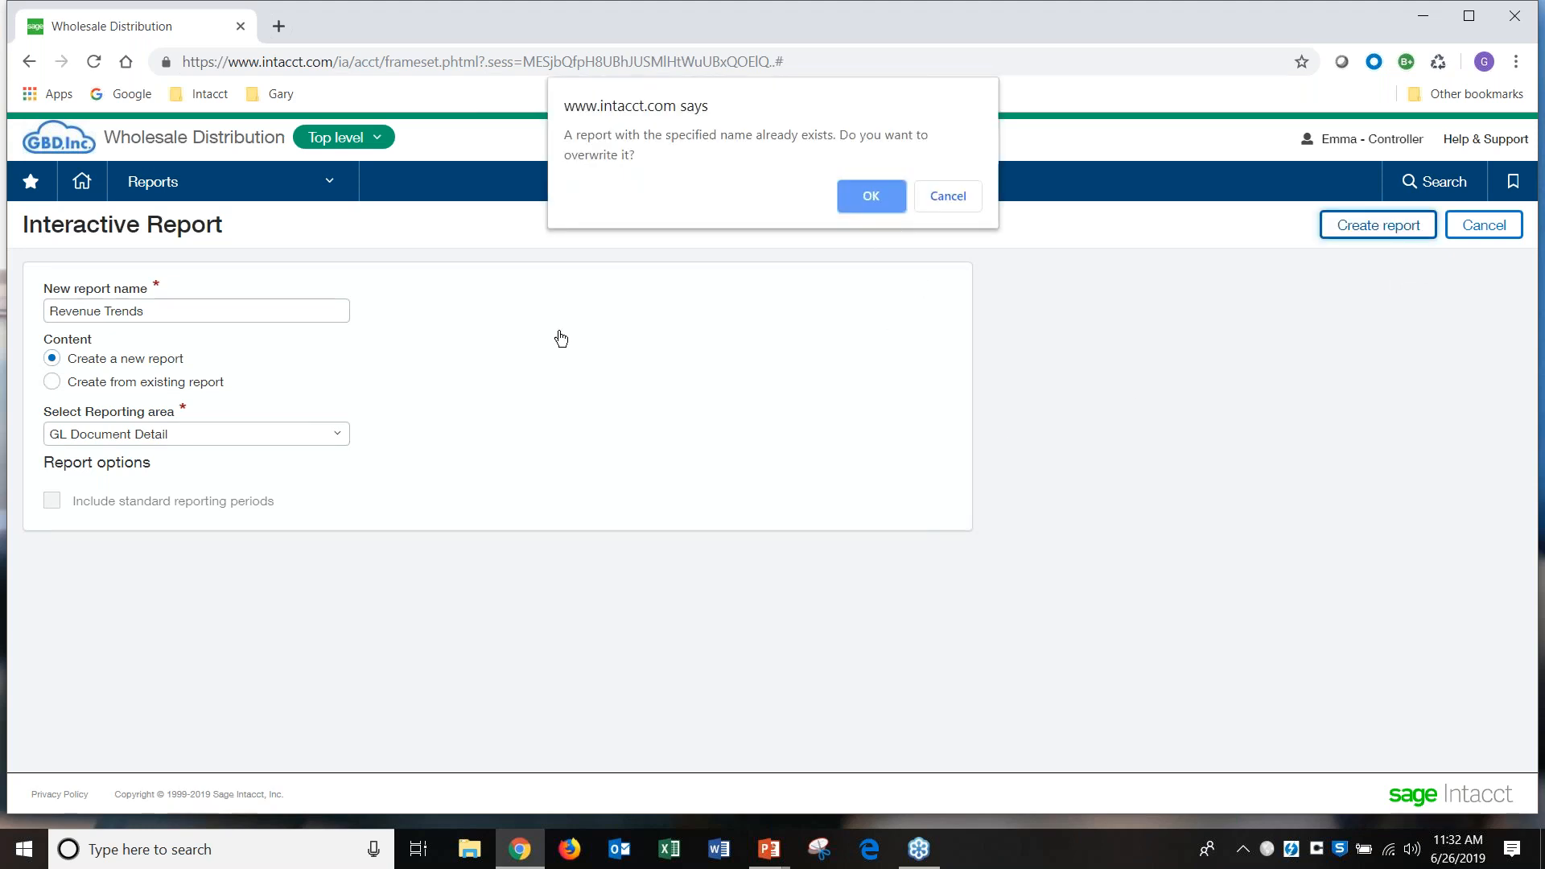
click(869, 196)
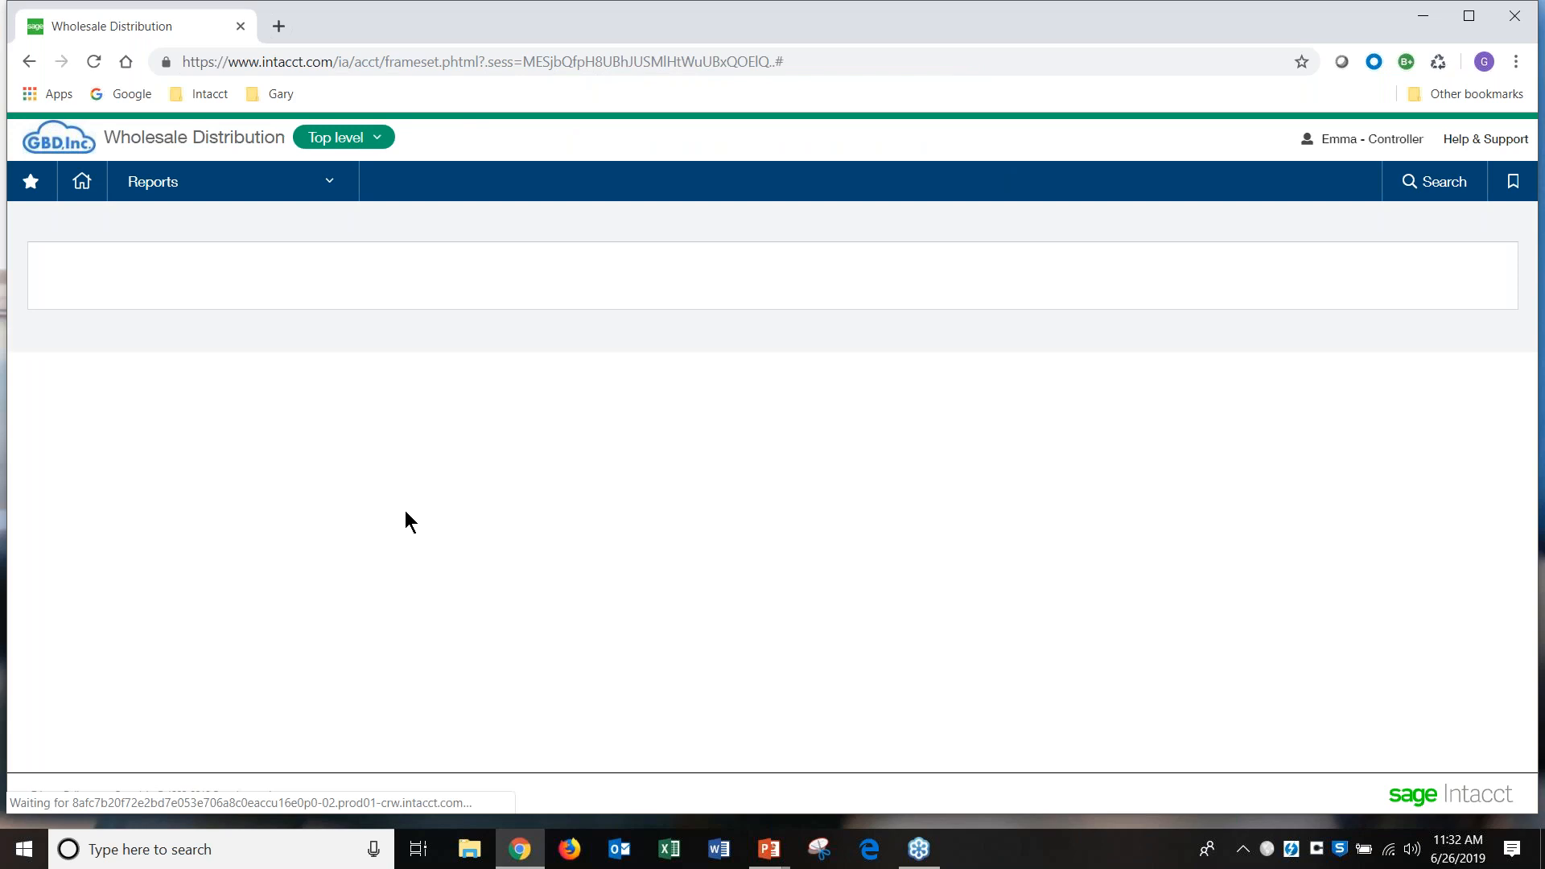
Step: Collapse the Saved and Views sections to give the Reporting areas tree more room
drag(268, 482, 320, 503)
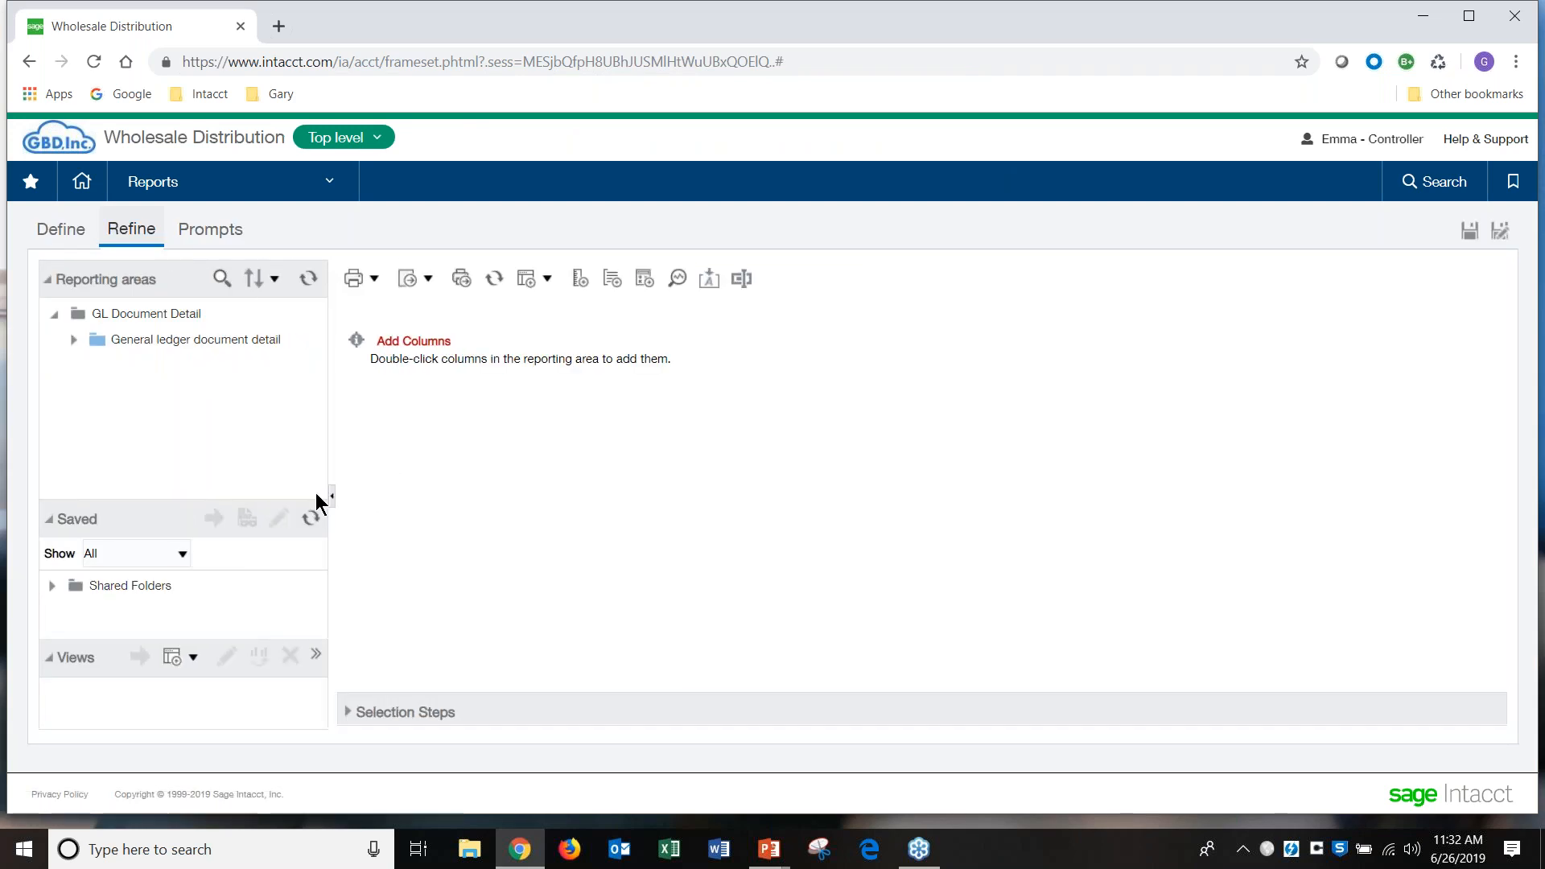
click(49, 519)
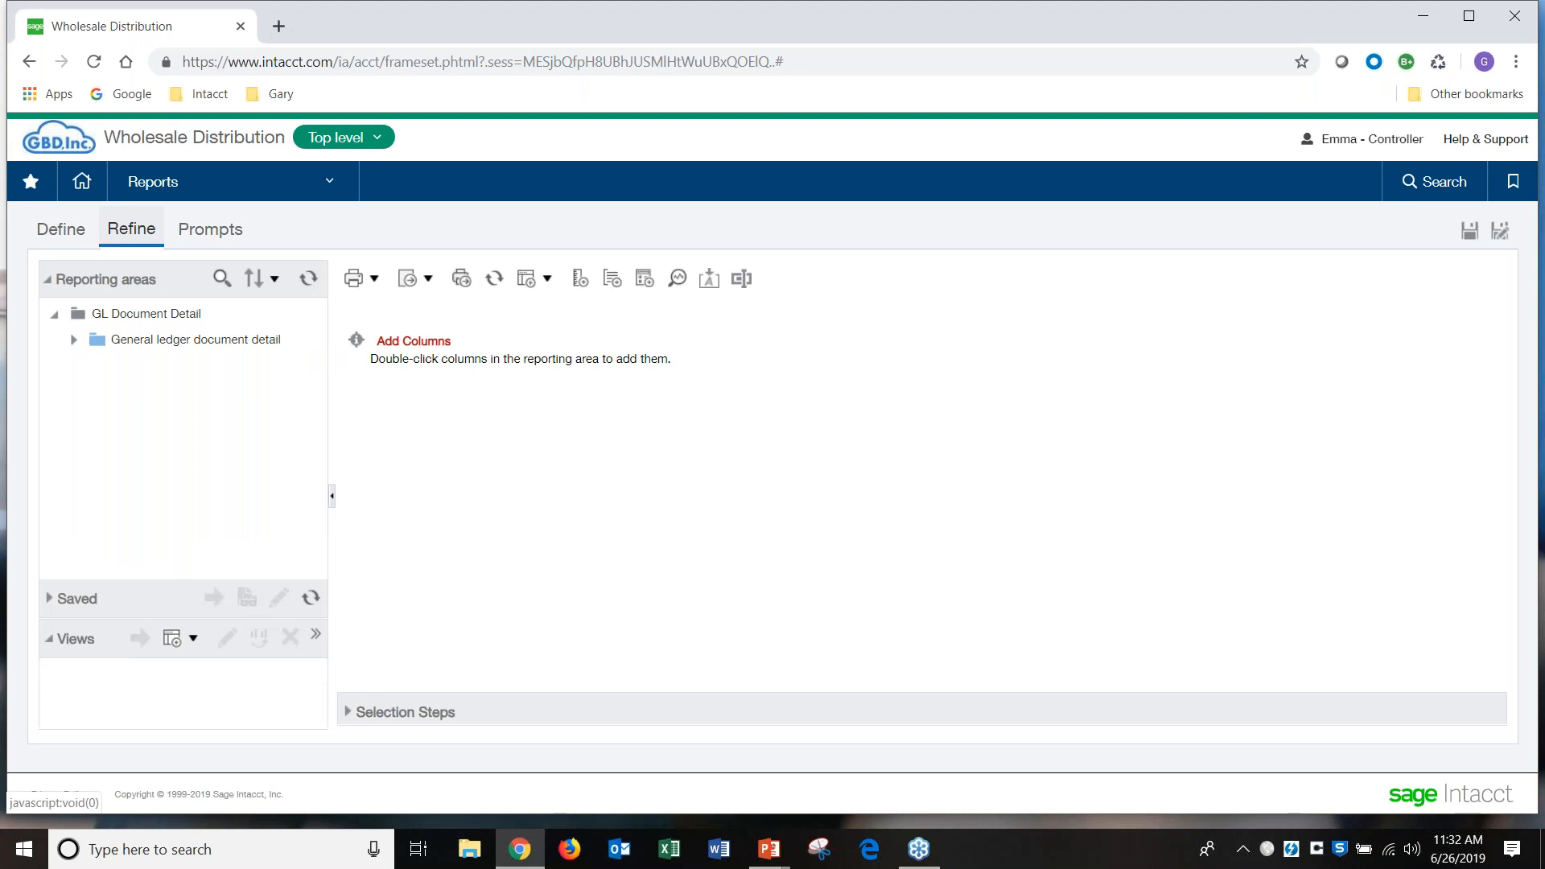
click(49, 639)
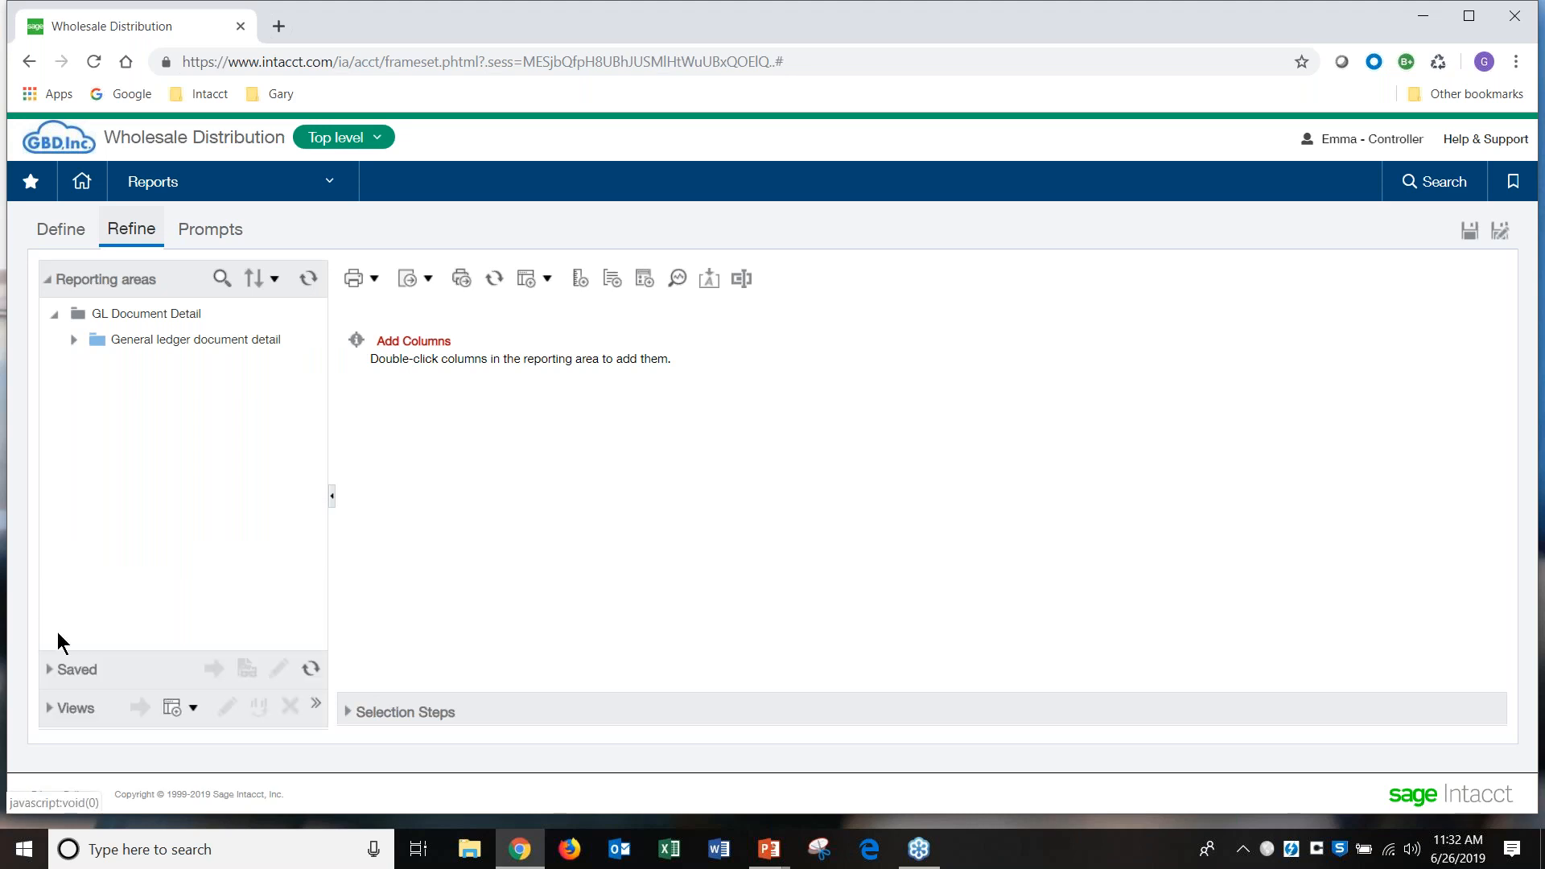
Step: Widen the Reporting areas tree and add the Channel dimension's Name column to the report
click(74, 340)
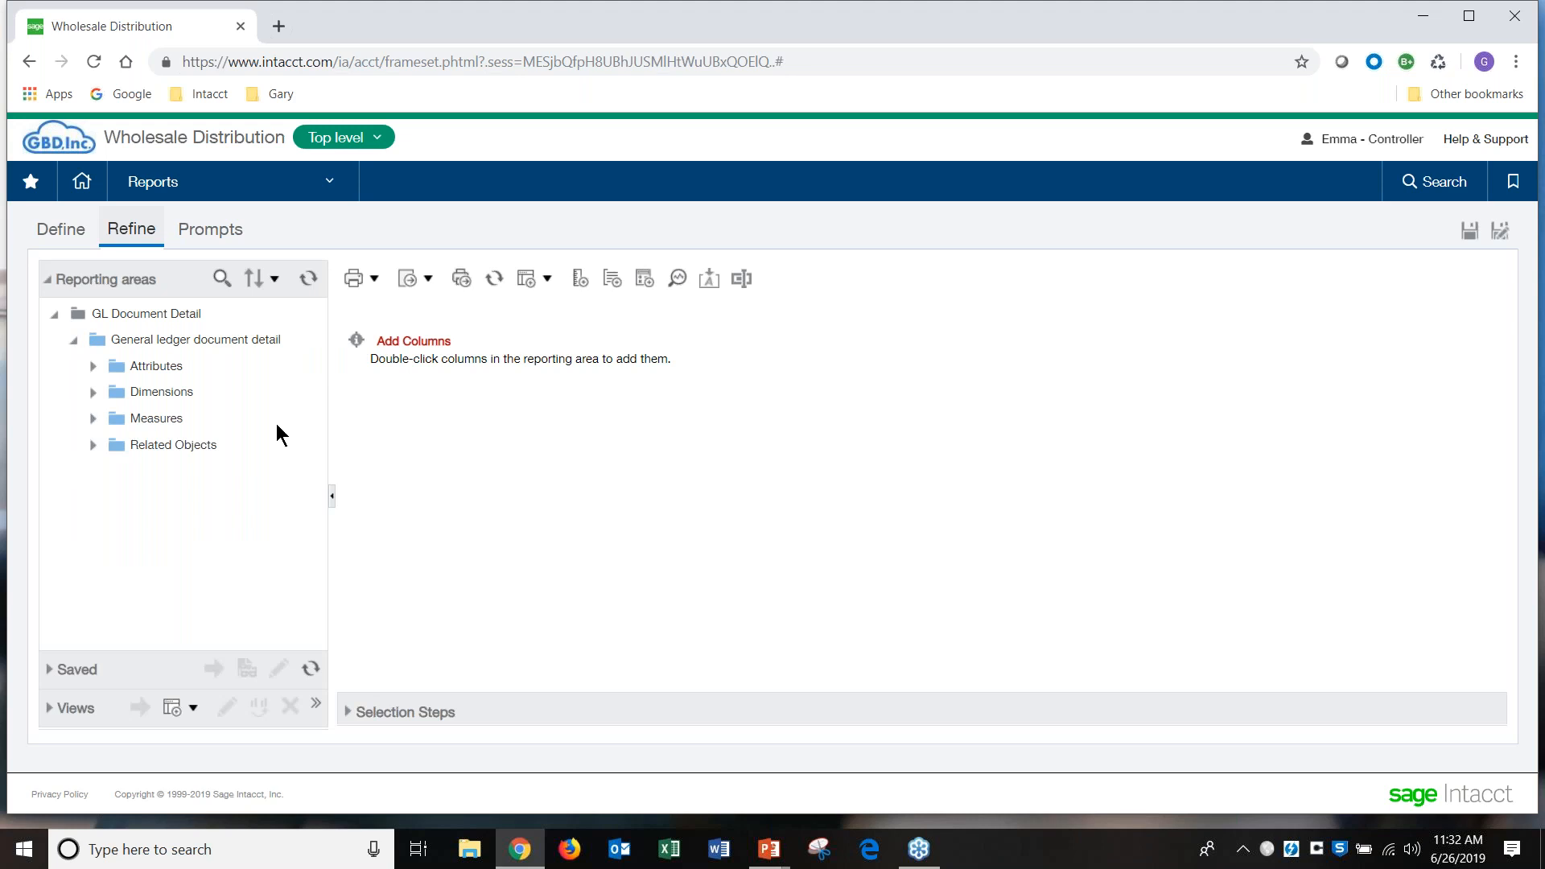
drag(331, 425, 369, 427)
click(93, 392)
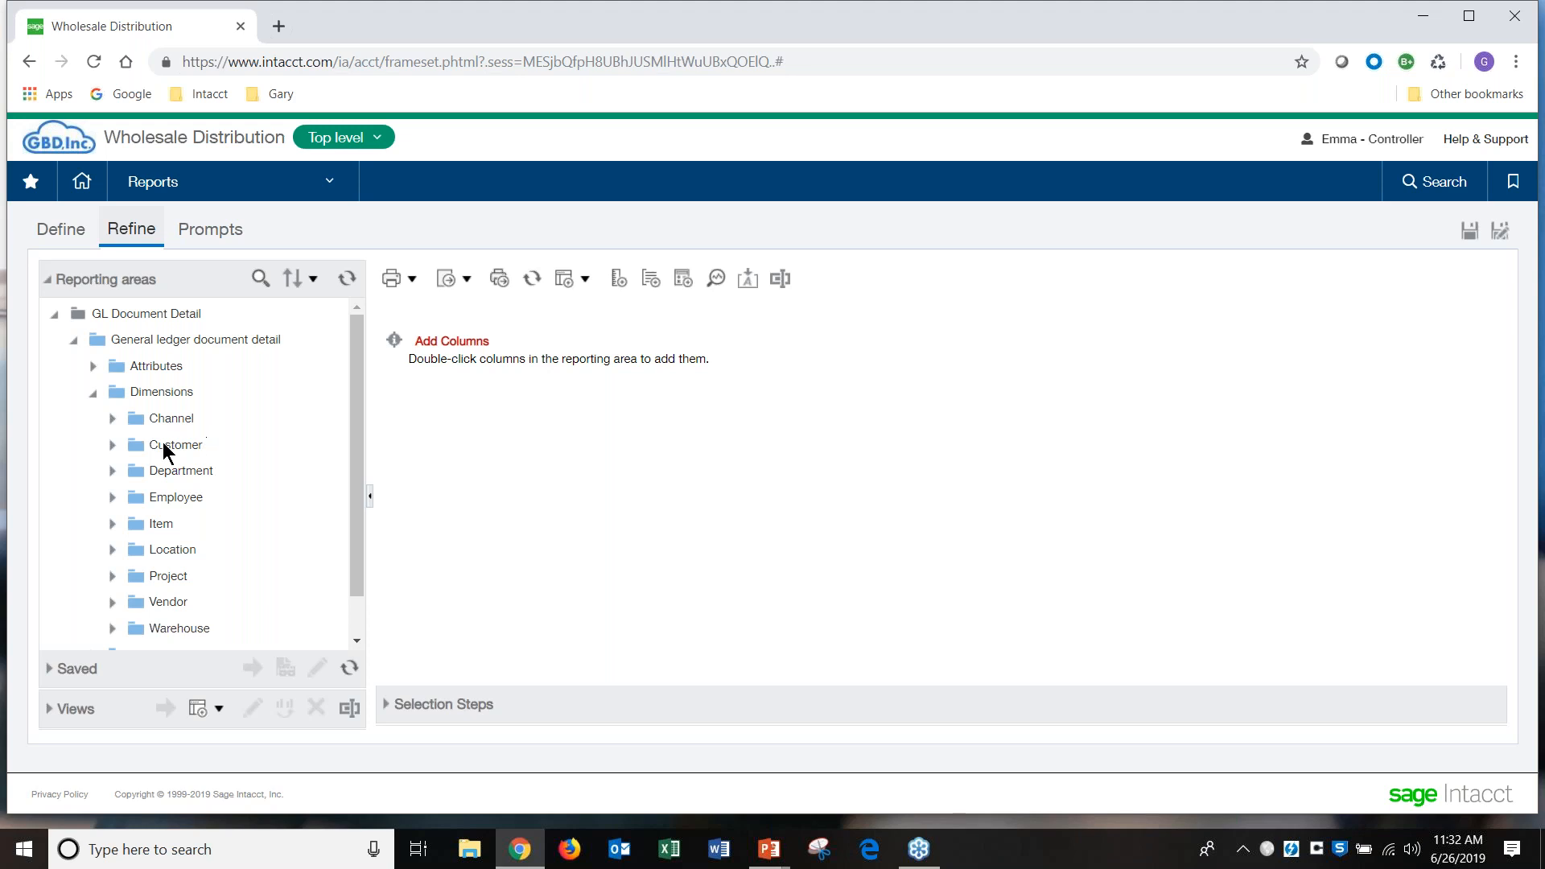
click(116, 422)
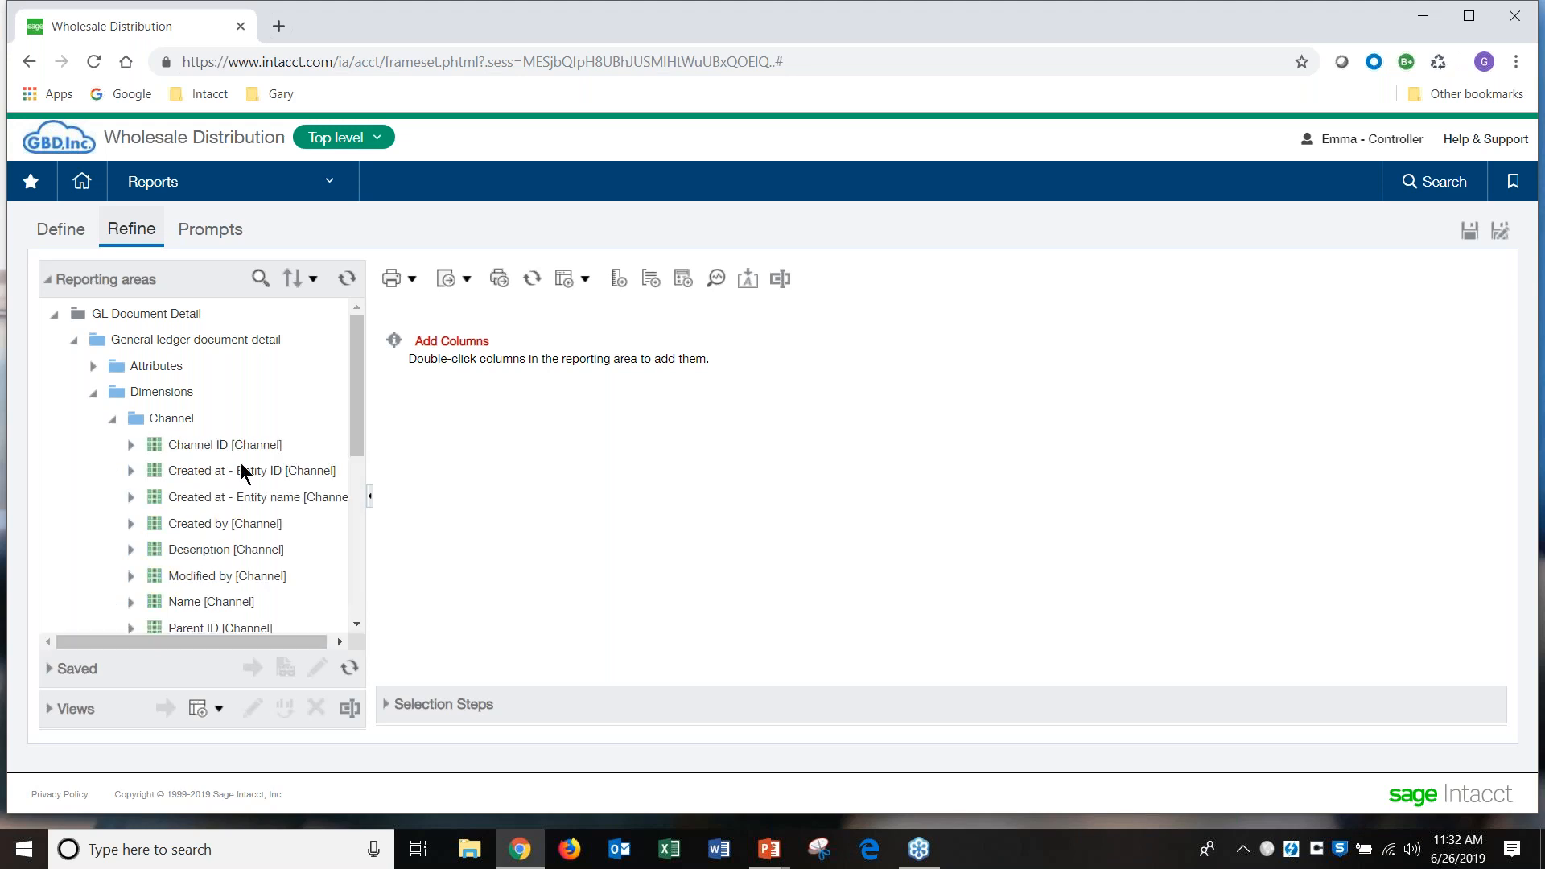
double_click(224, 602)
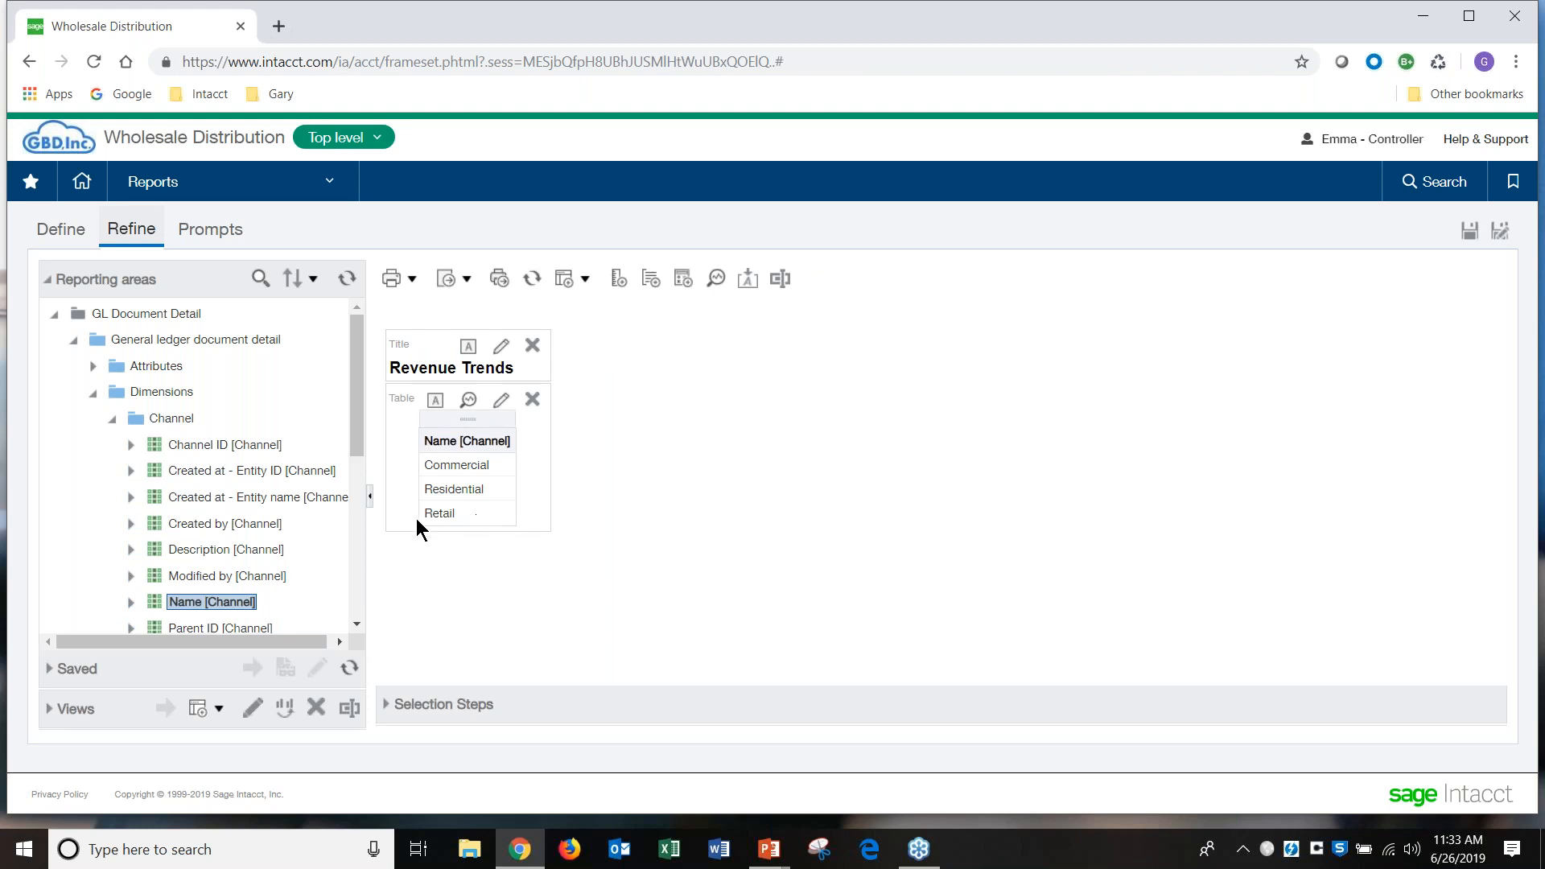
click(118, 419)
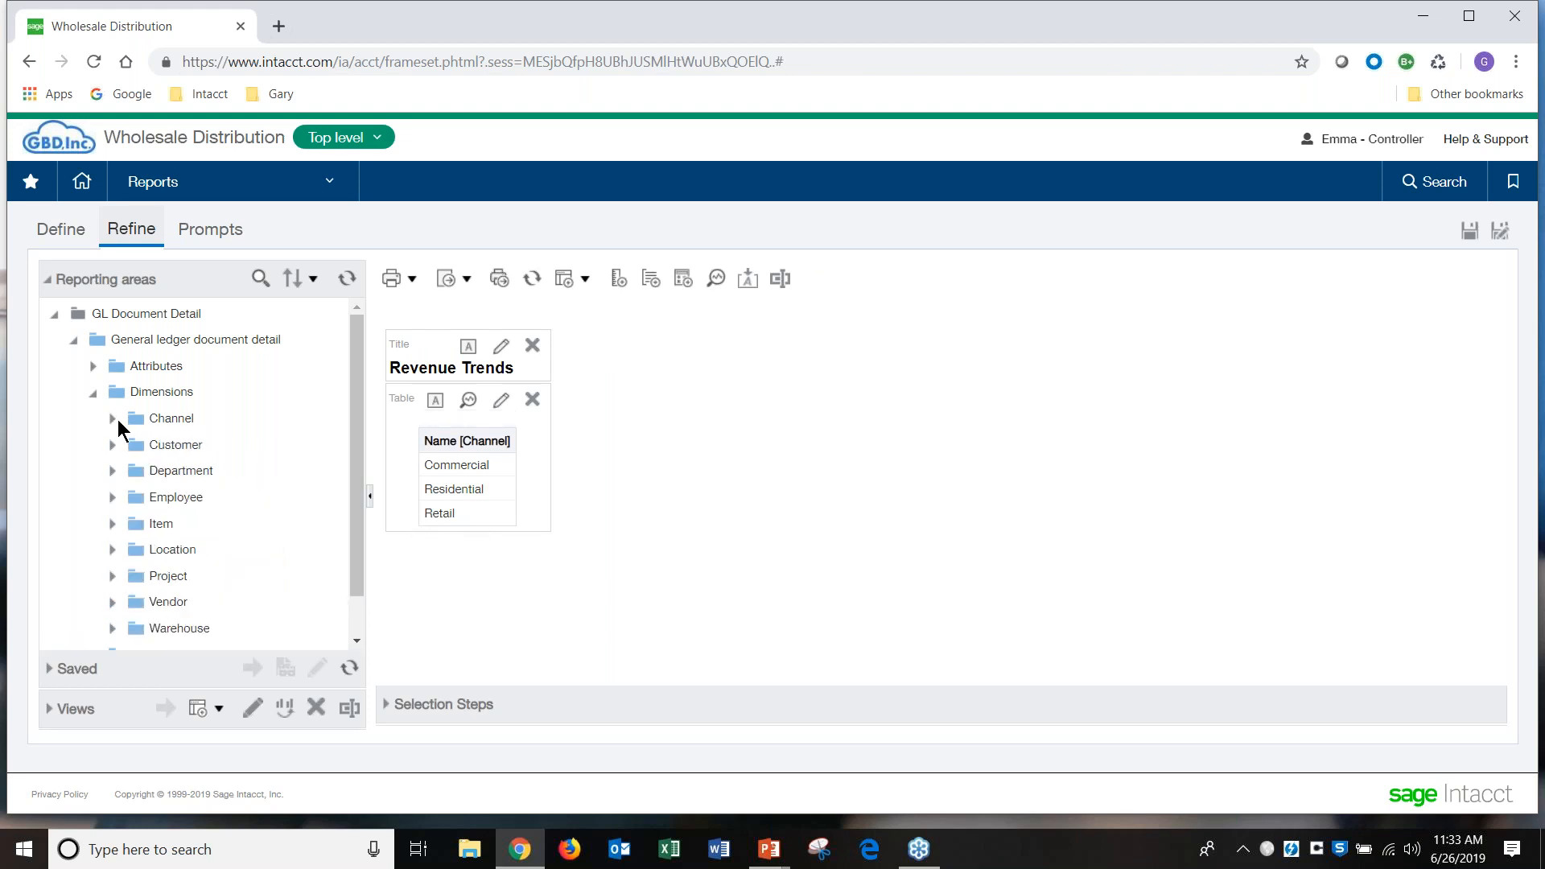
Step: Add the Location dimension's Name column to the report table and collapse the Location folder
click(116, 551)
scroll(246, 568, down, 5)
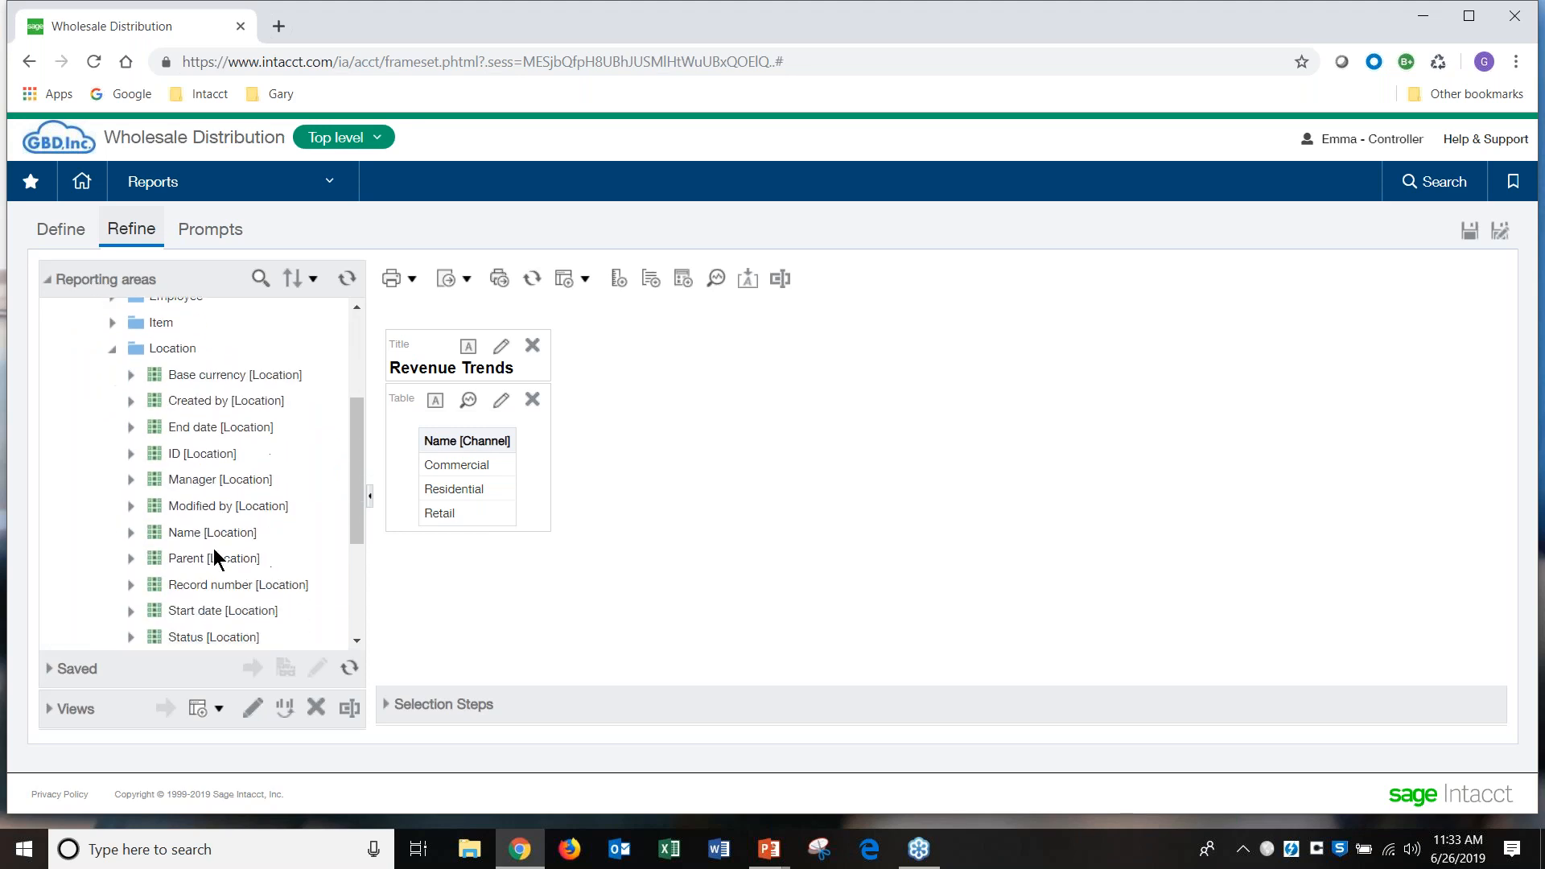
double_click(212, 533)
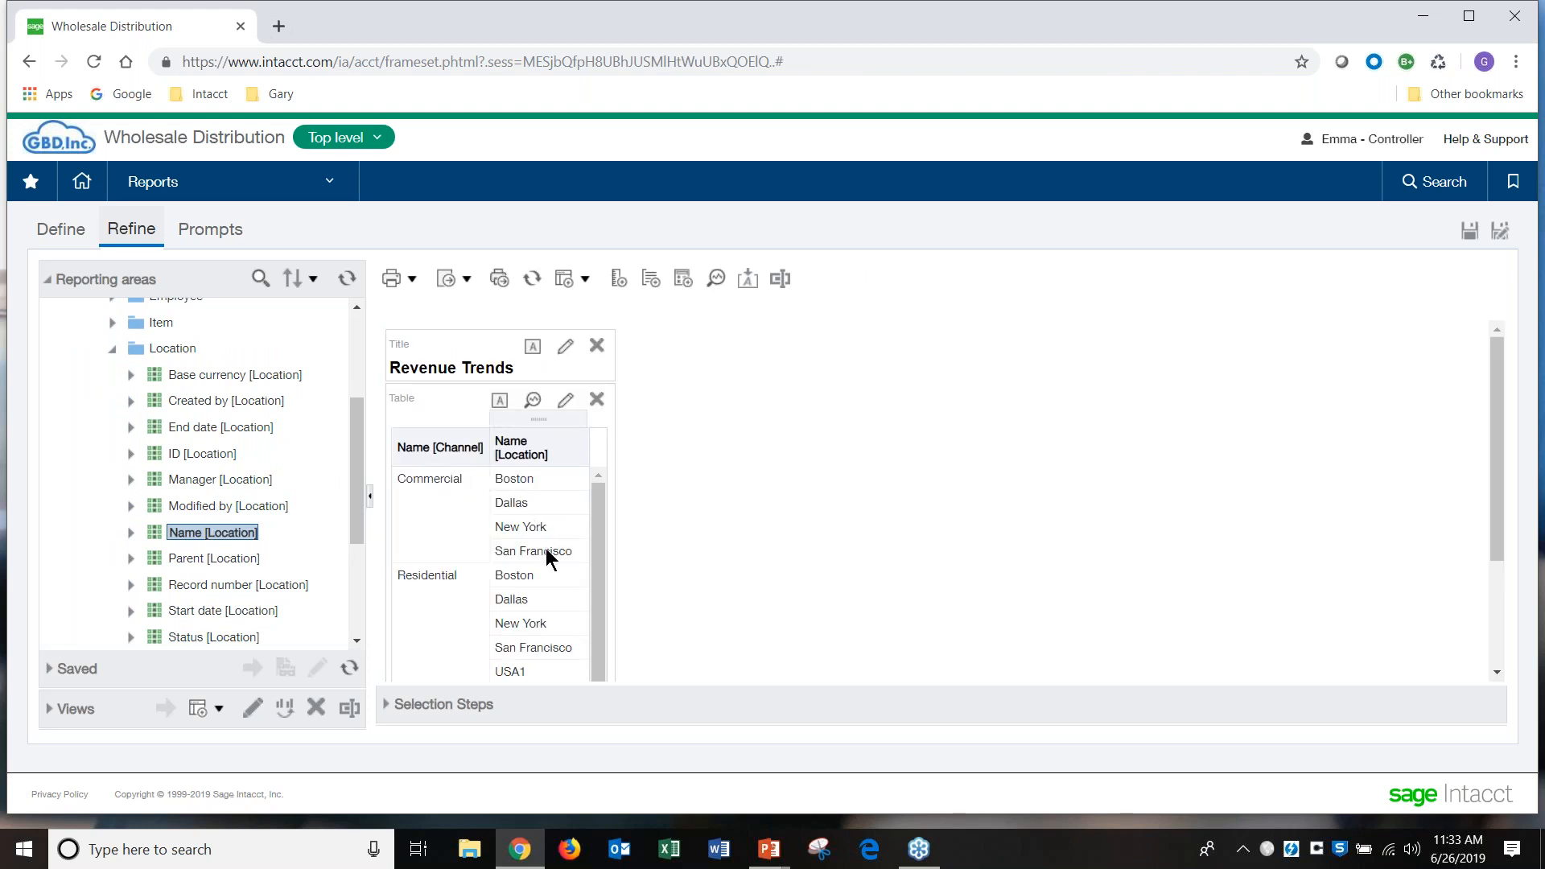
click(119, 351)
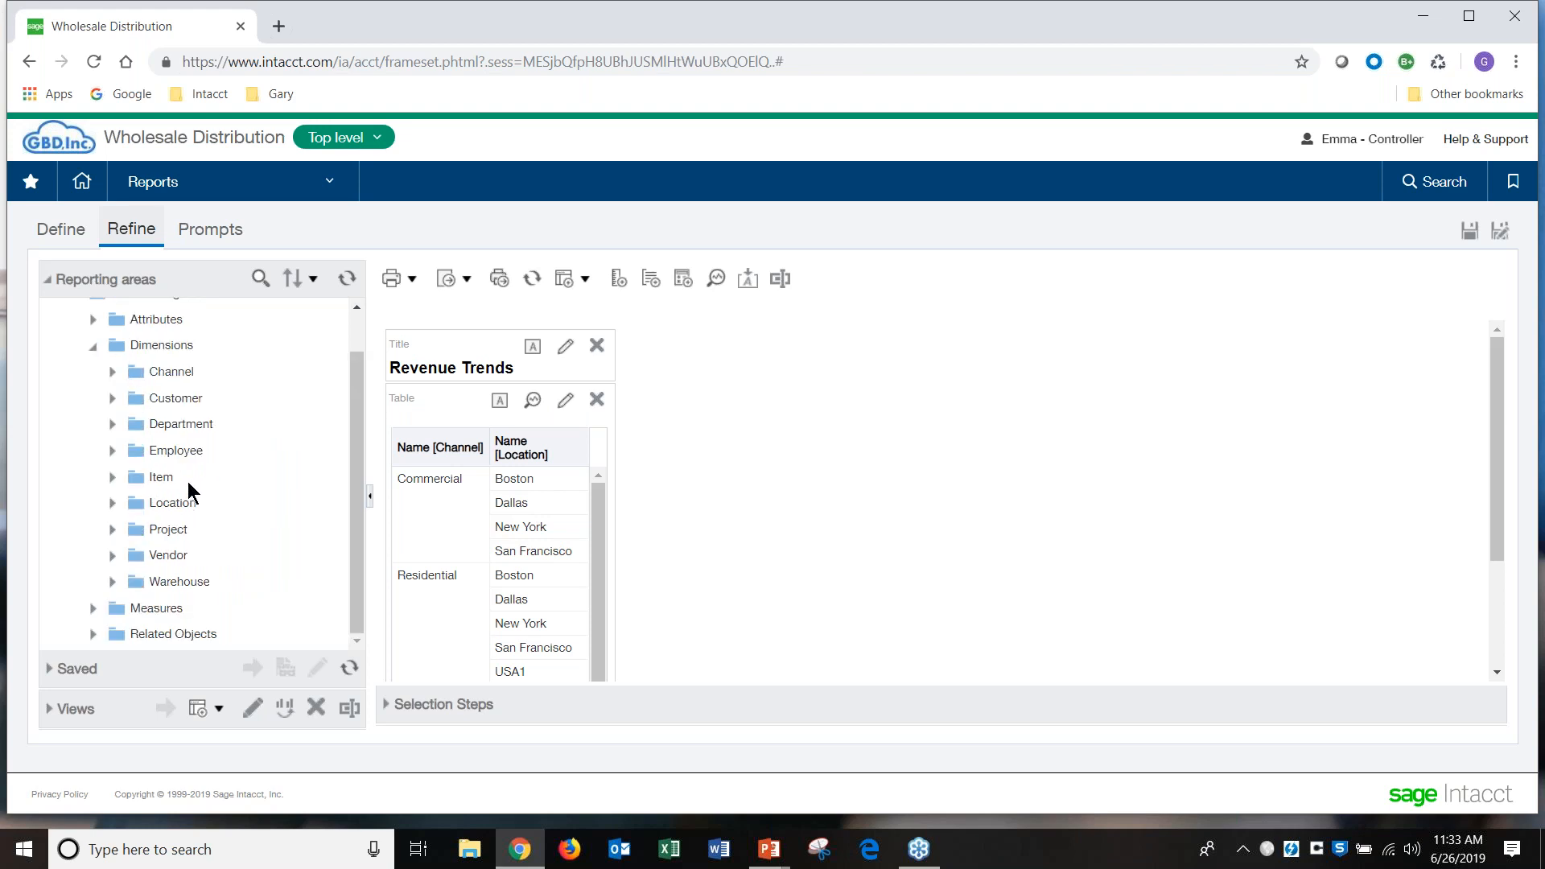
Step: Add the Item dimension's Item ID column to the report table and collapse the Item folder
click(112, 478)
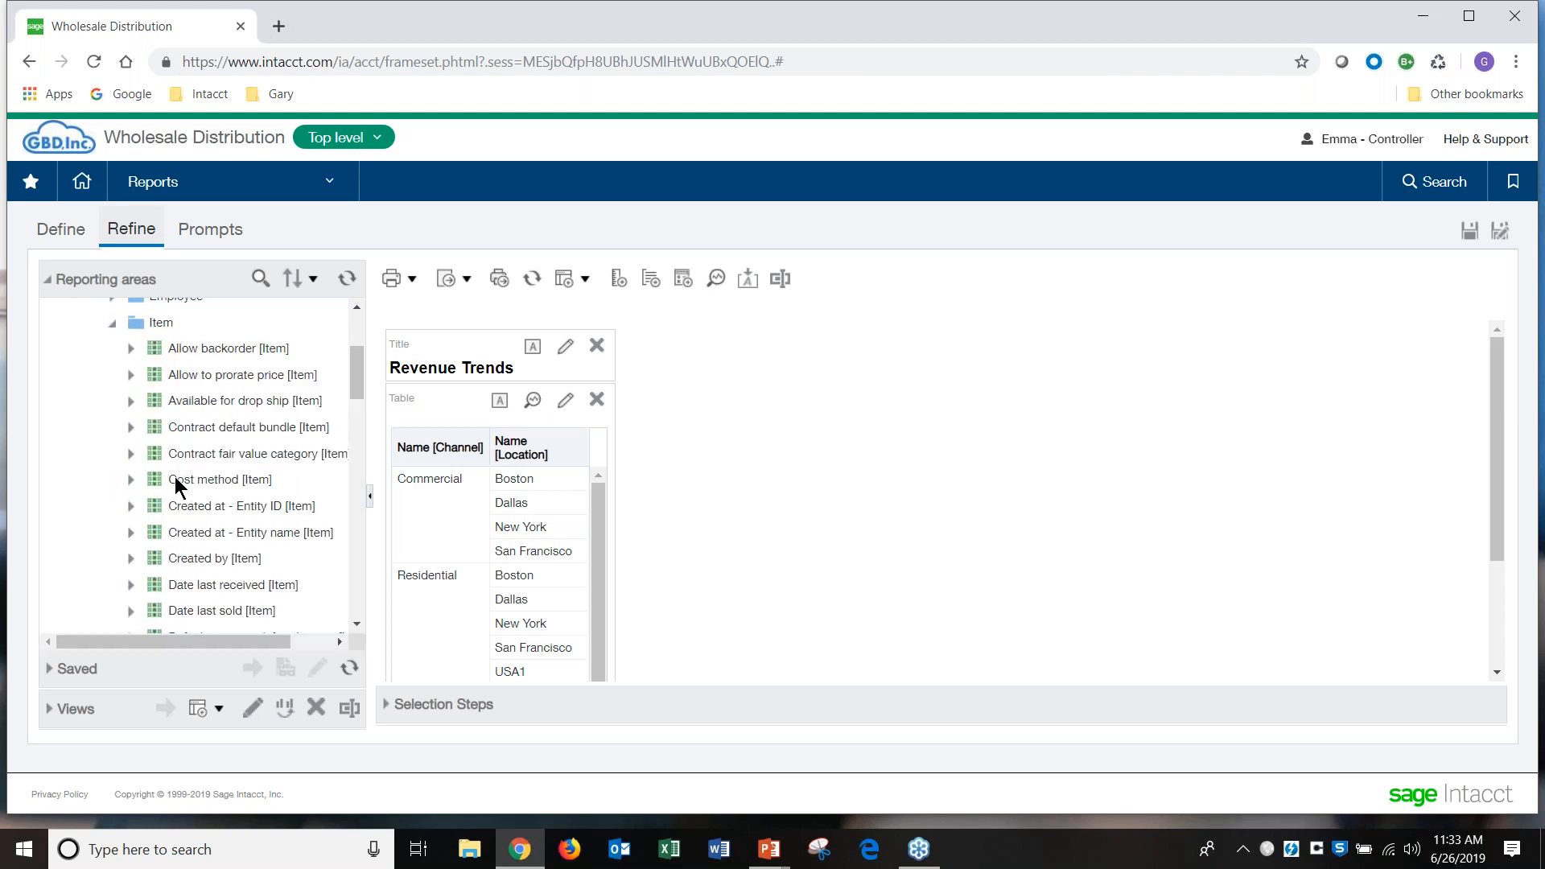
scroll(242, 467, down, 2)
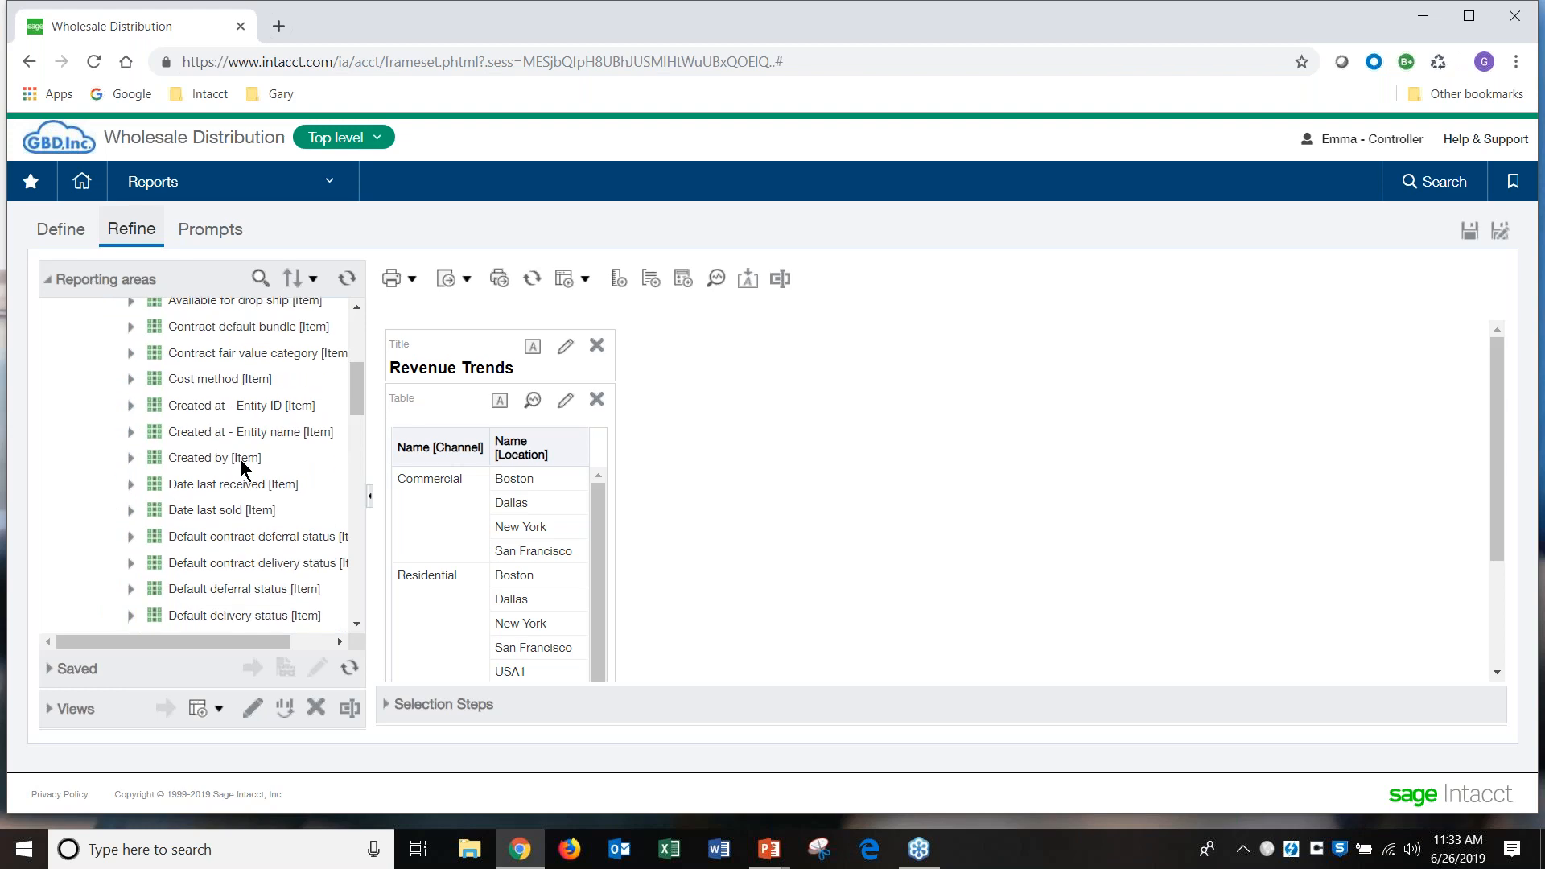
scroll(241, 466, down, 3)
scroll(241, 467, down, 2)
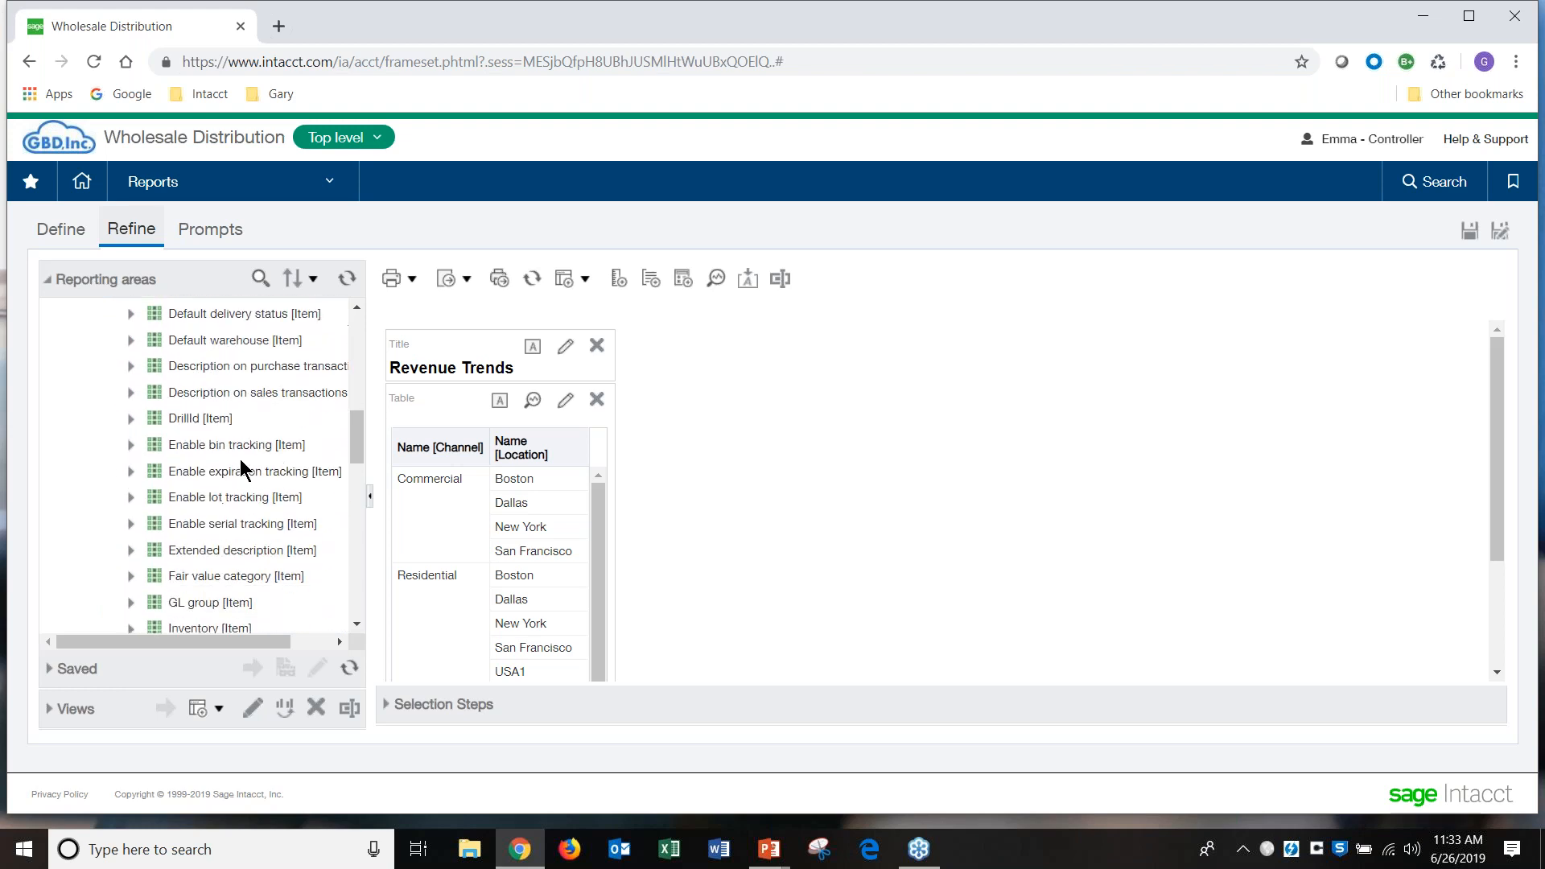
scroll(242, 470, down, 1)
scroll(245, 464, down, 1)
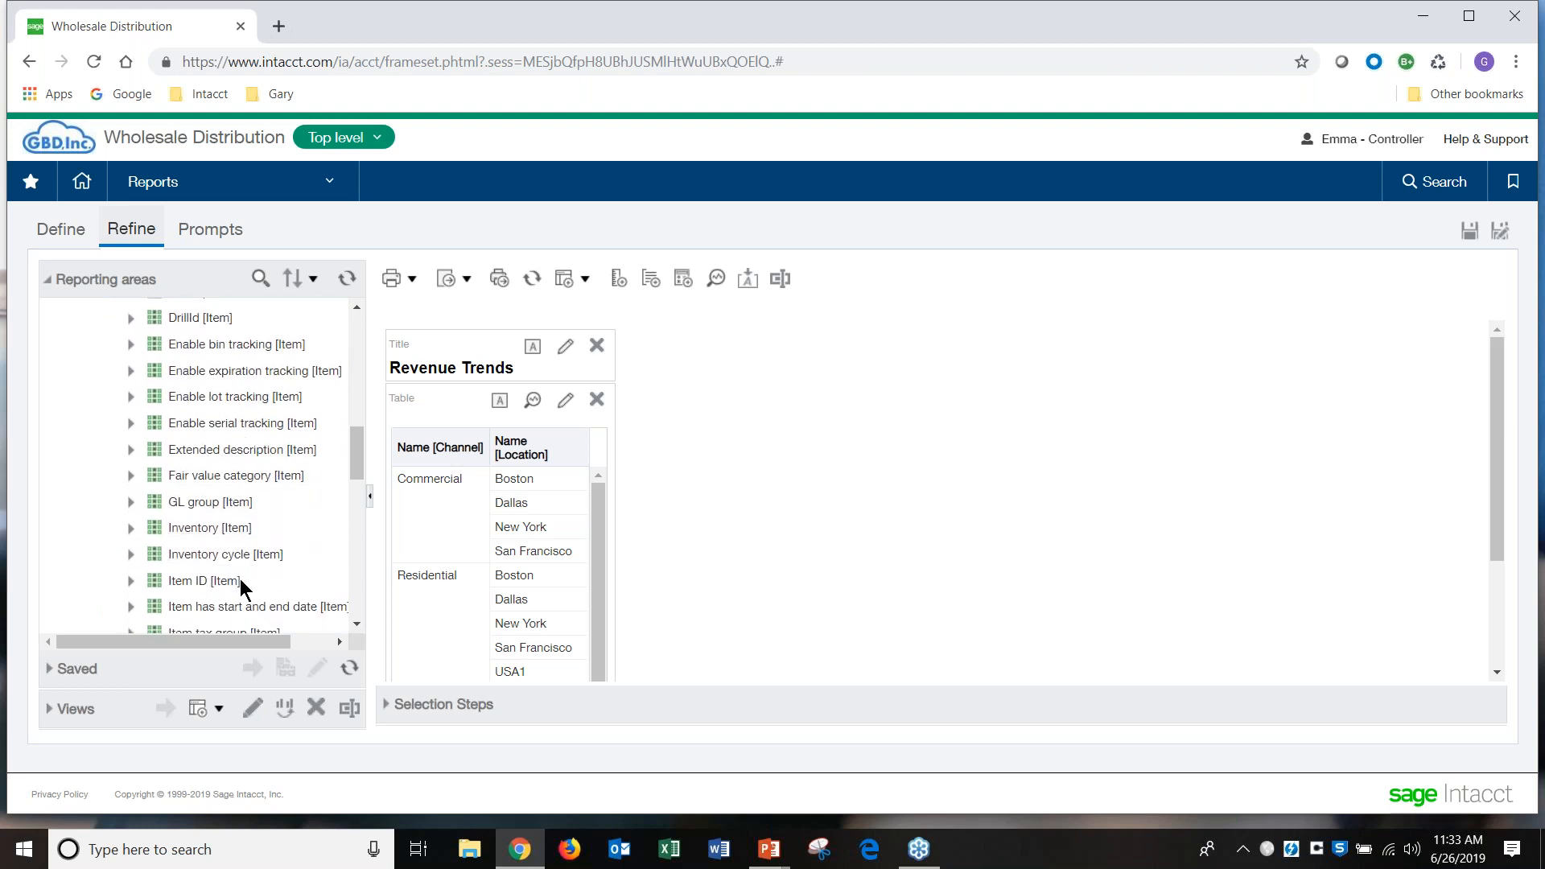
double_click(205, 580)
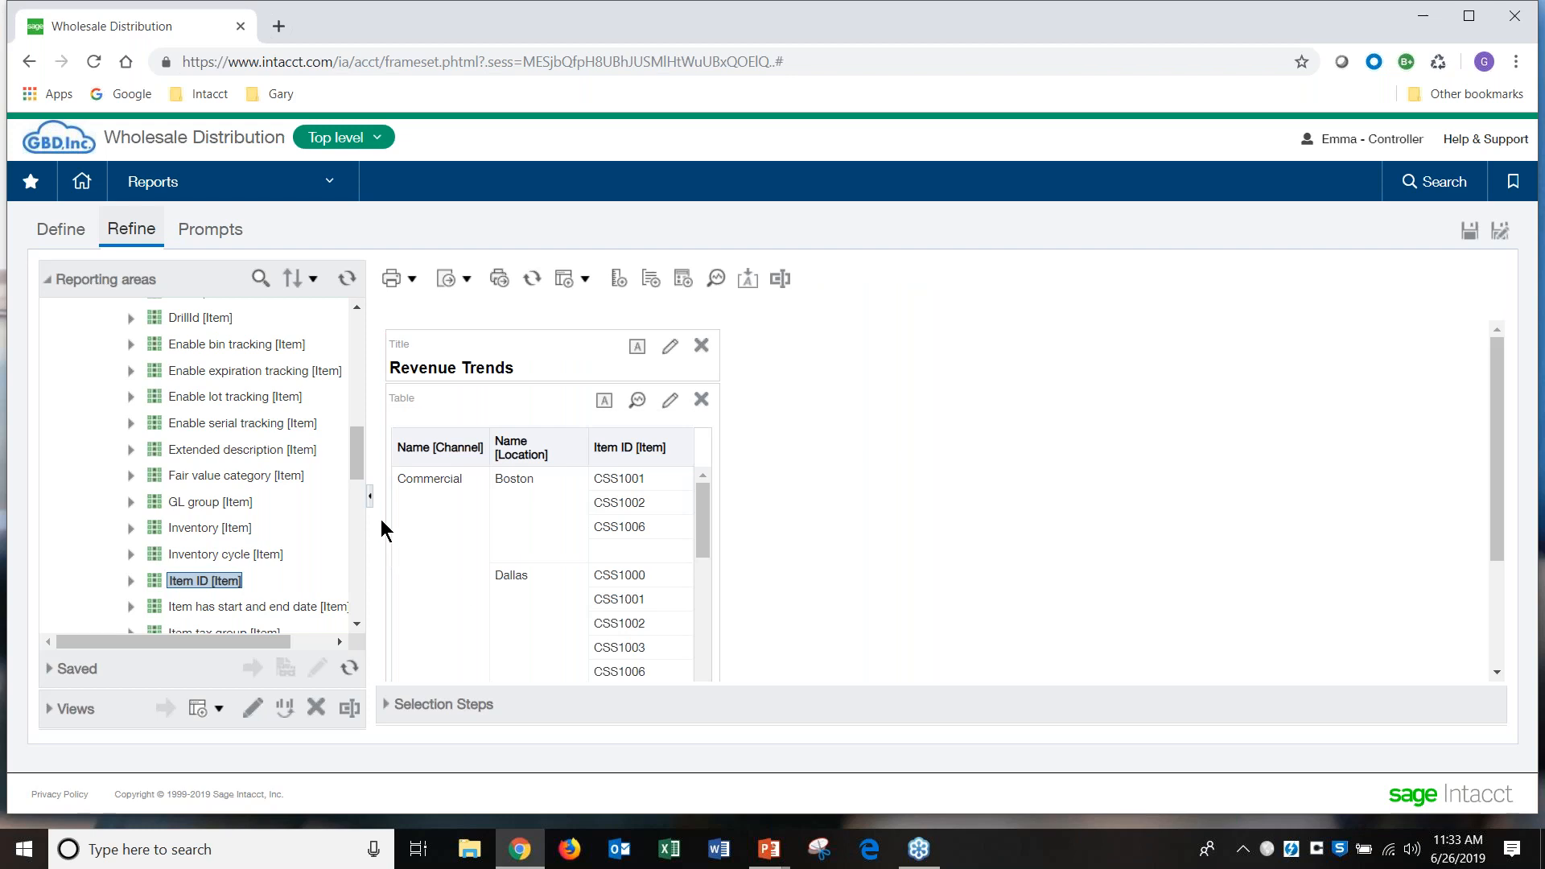
drag(355, 471, 365, 386)
scroll(145, 396, up, 1)
click(114, 375)
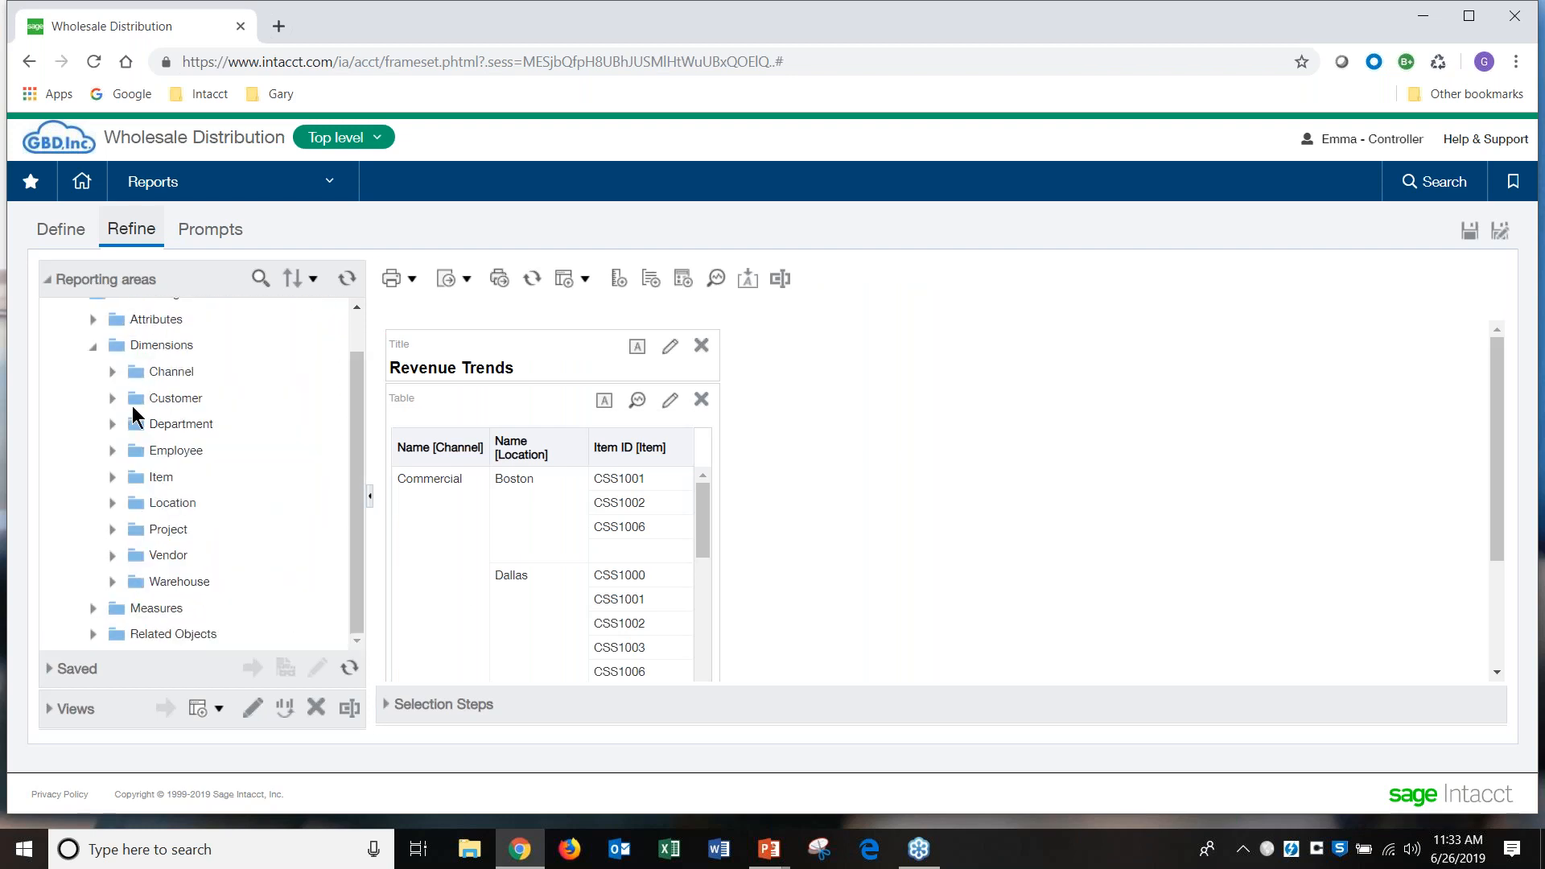
Step: Add the Account No and Account Title columns from the general ledger document detail attributes
click(93, 346)
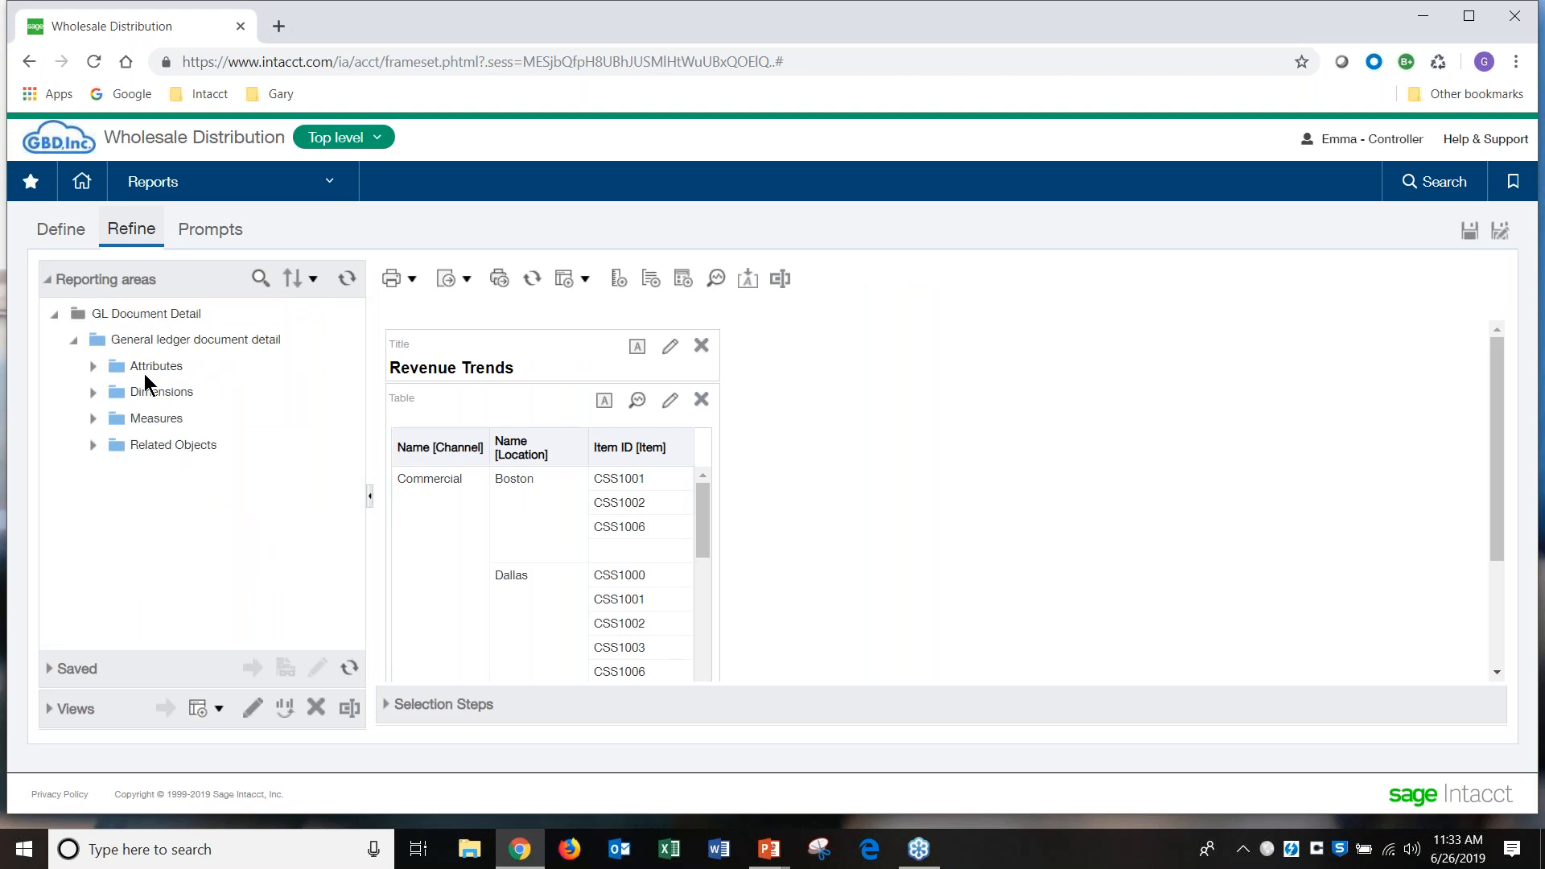
click(93, 366)
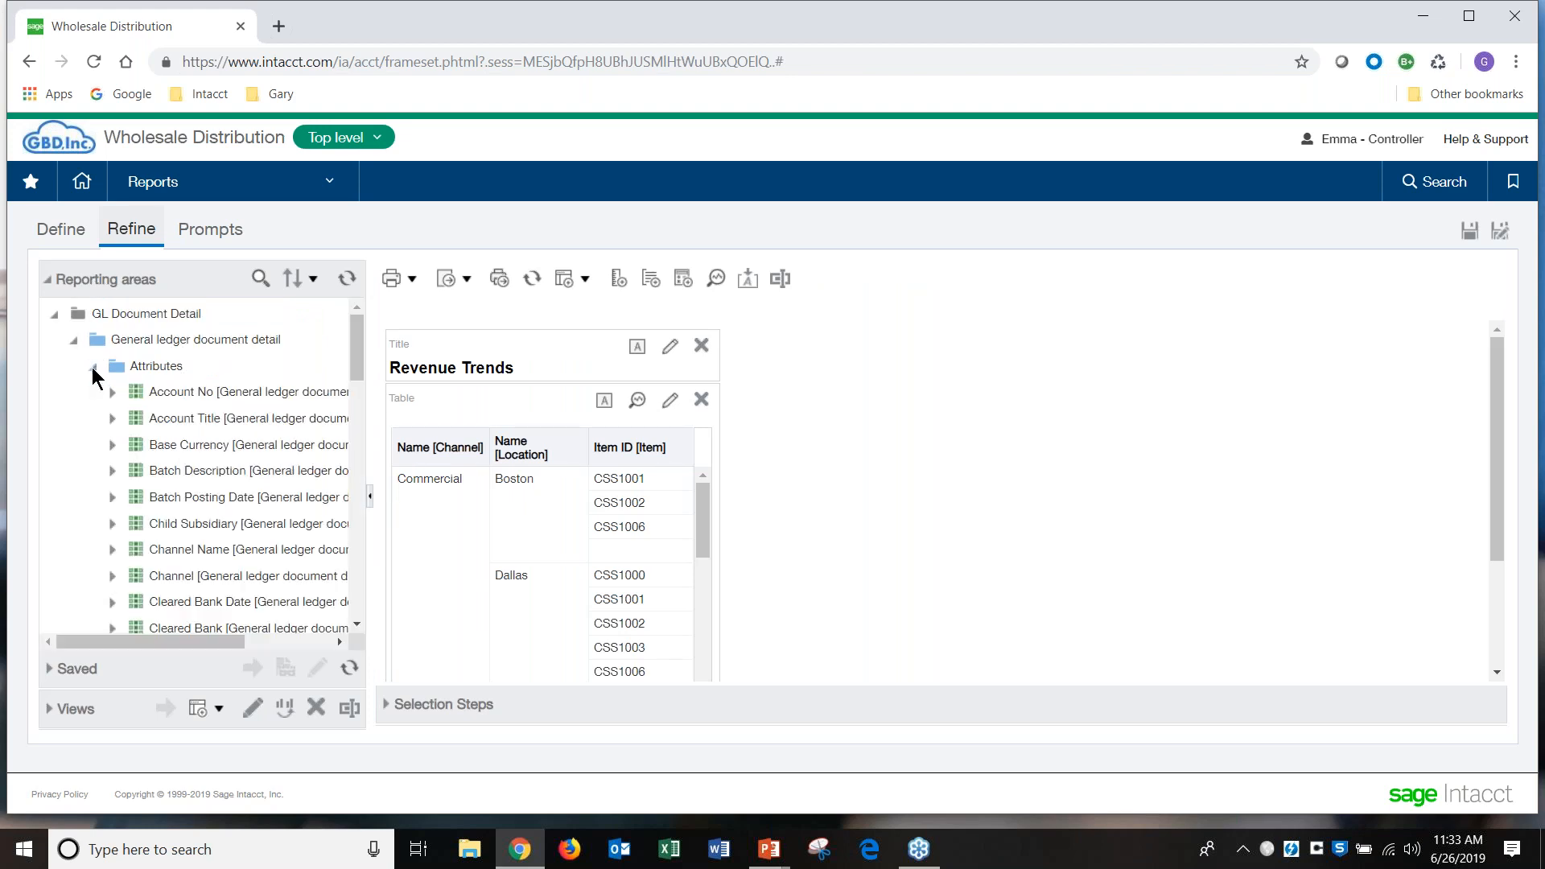
double_click(194, 393)
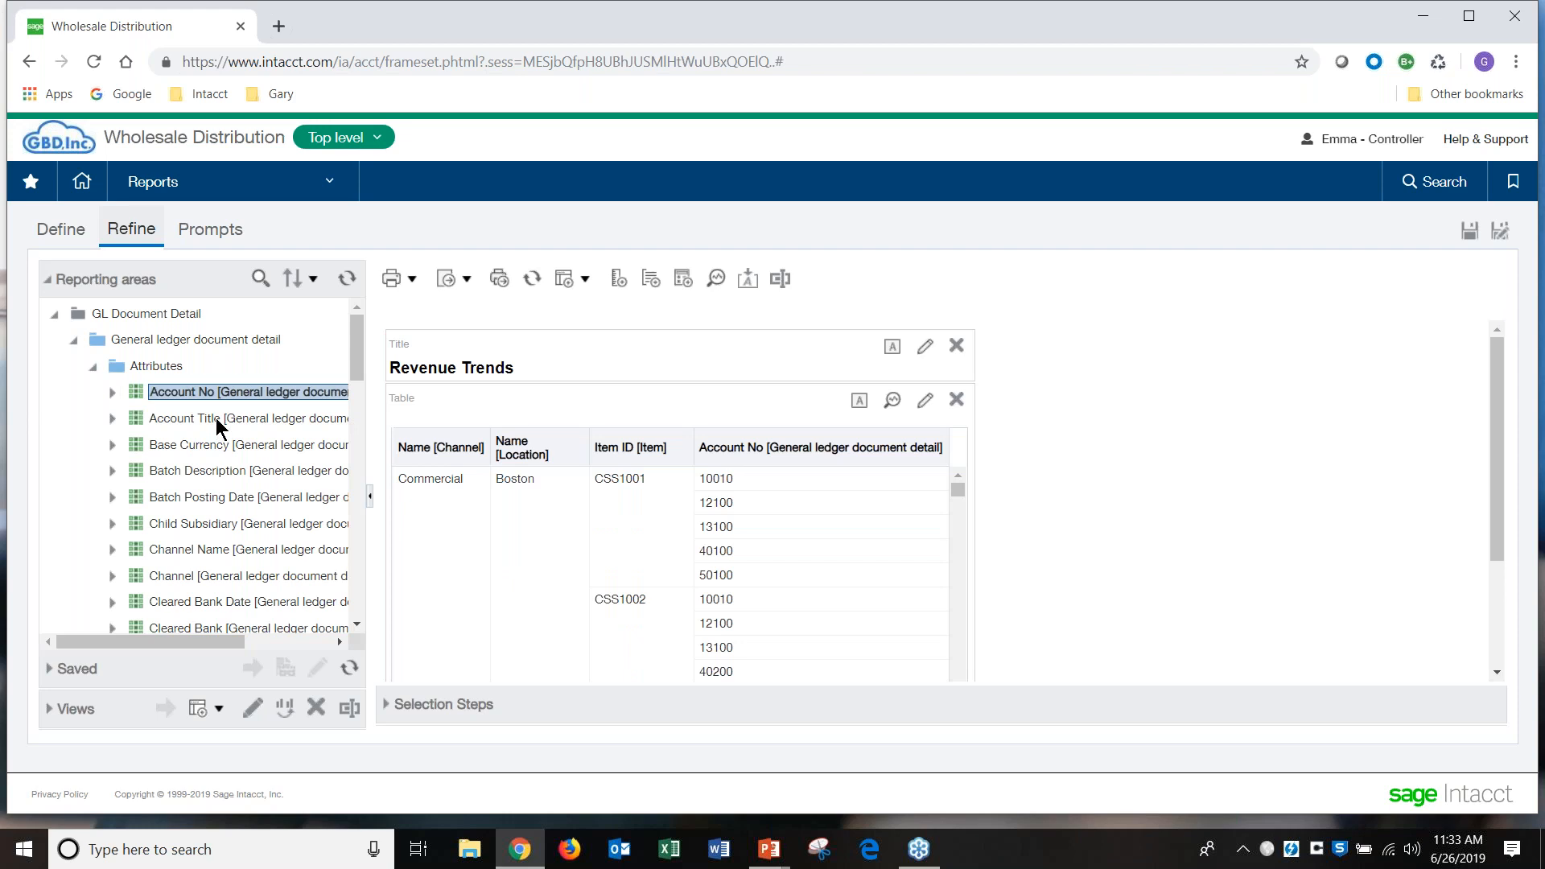
double_click(216, 419)
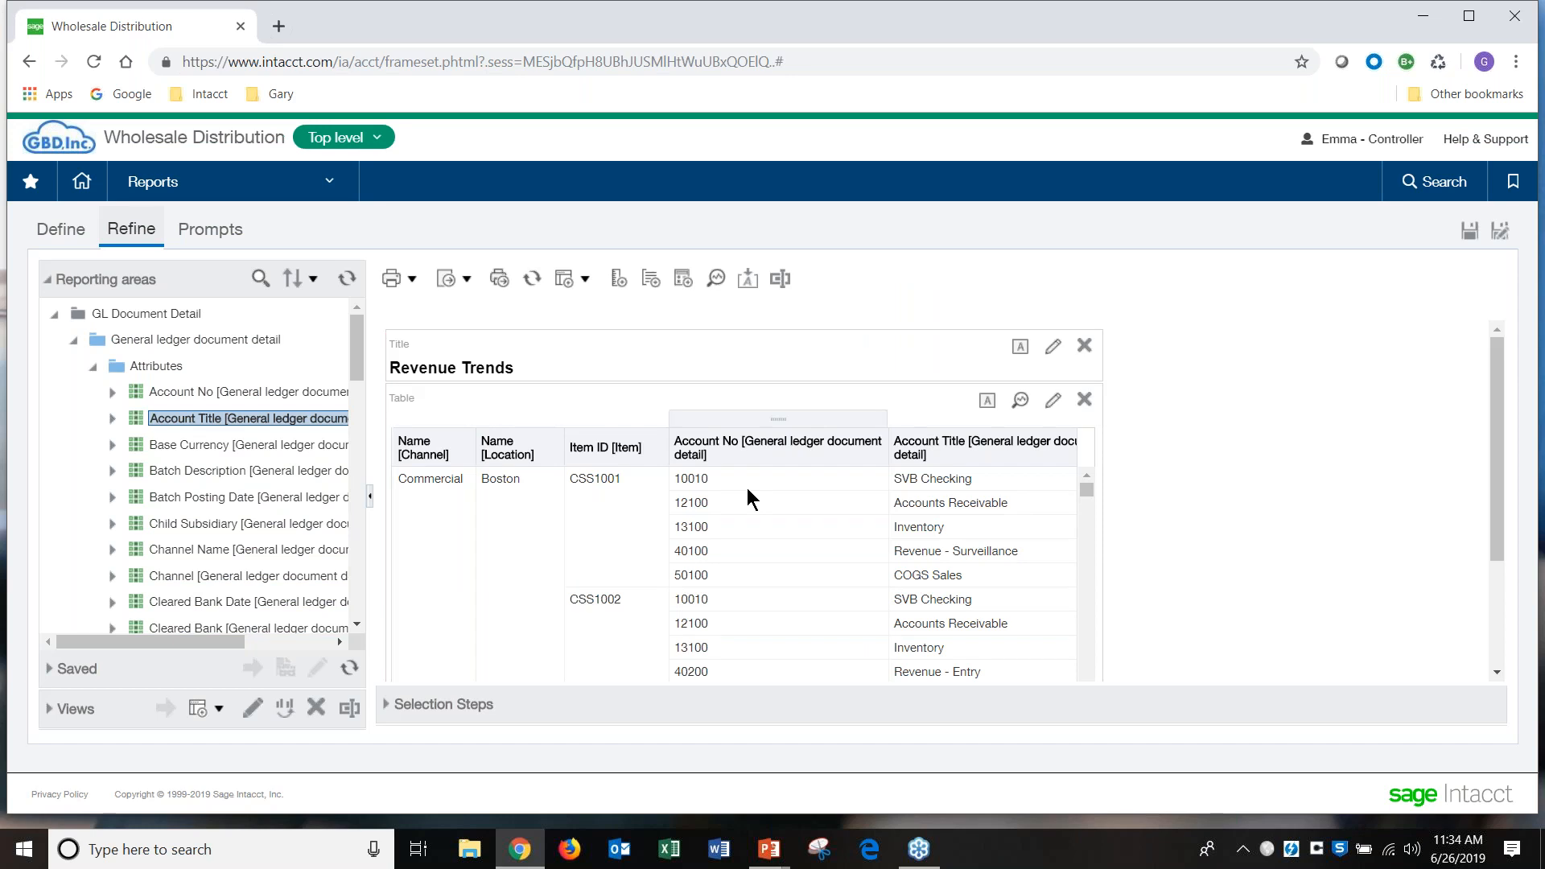
Step: Filter the report to Account No values that begin with 4, and return to the Refine view
click(62, 233)
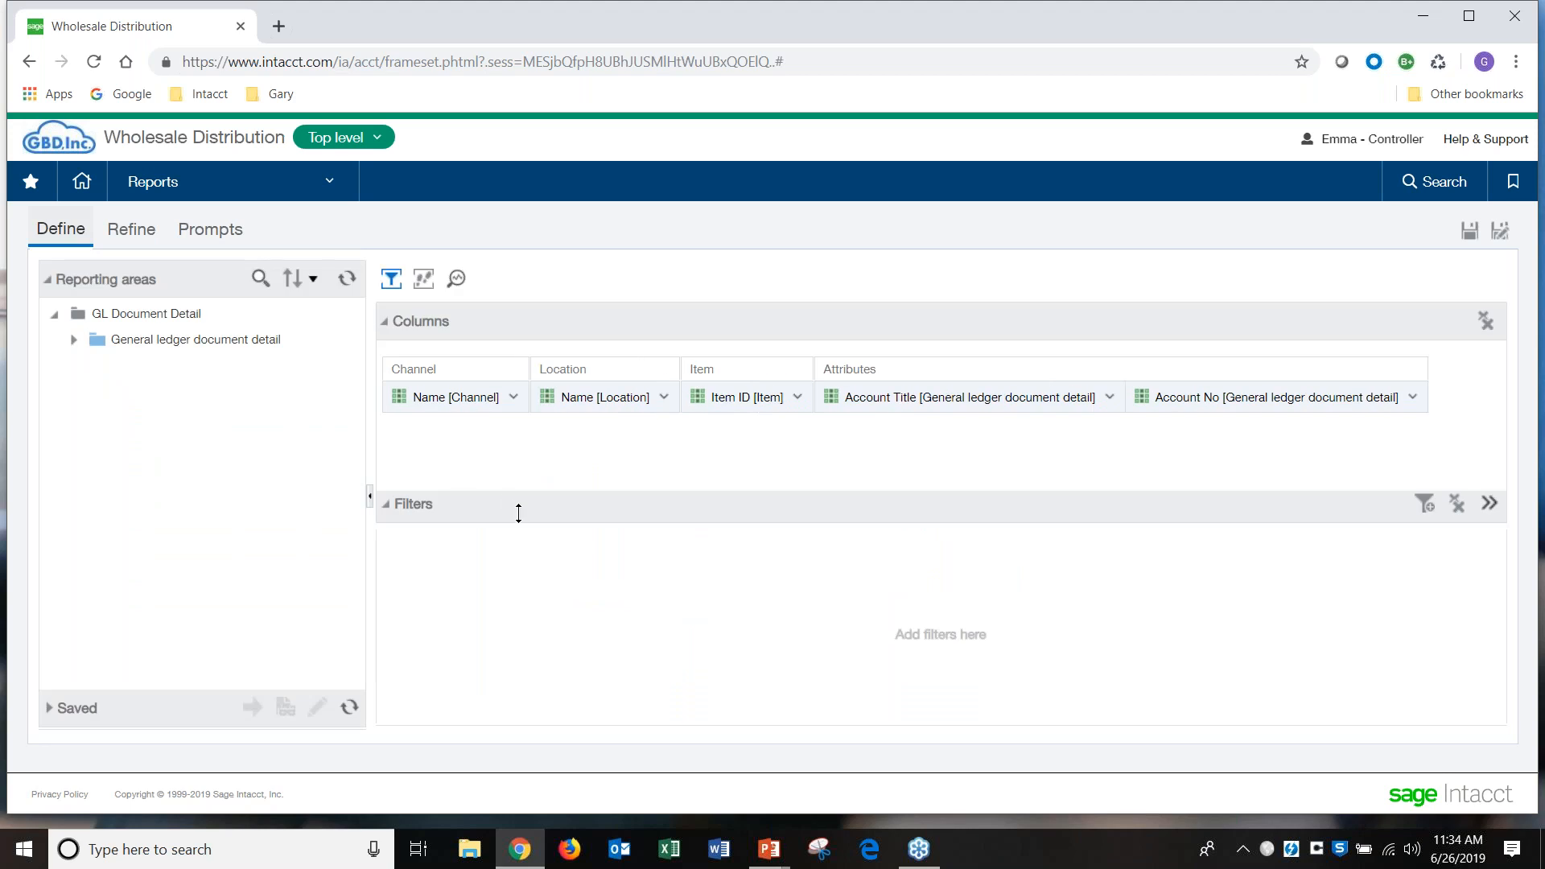
click(1425, 506)
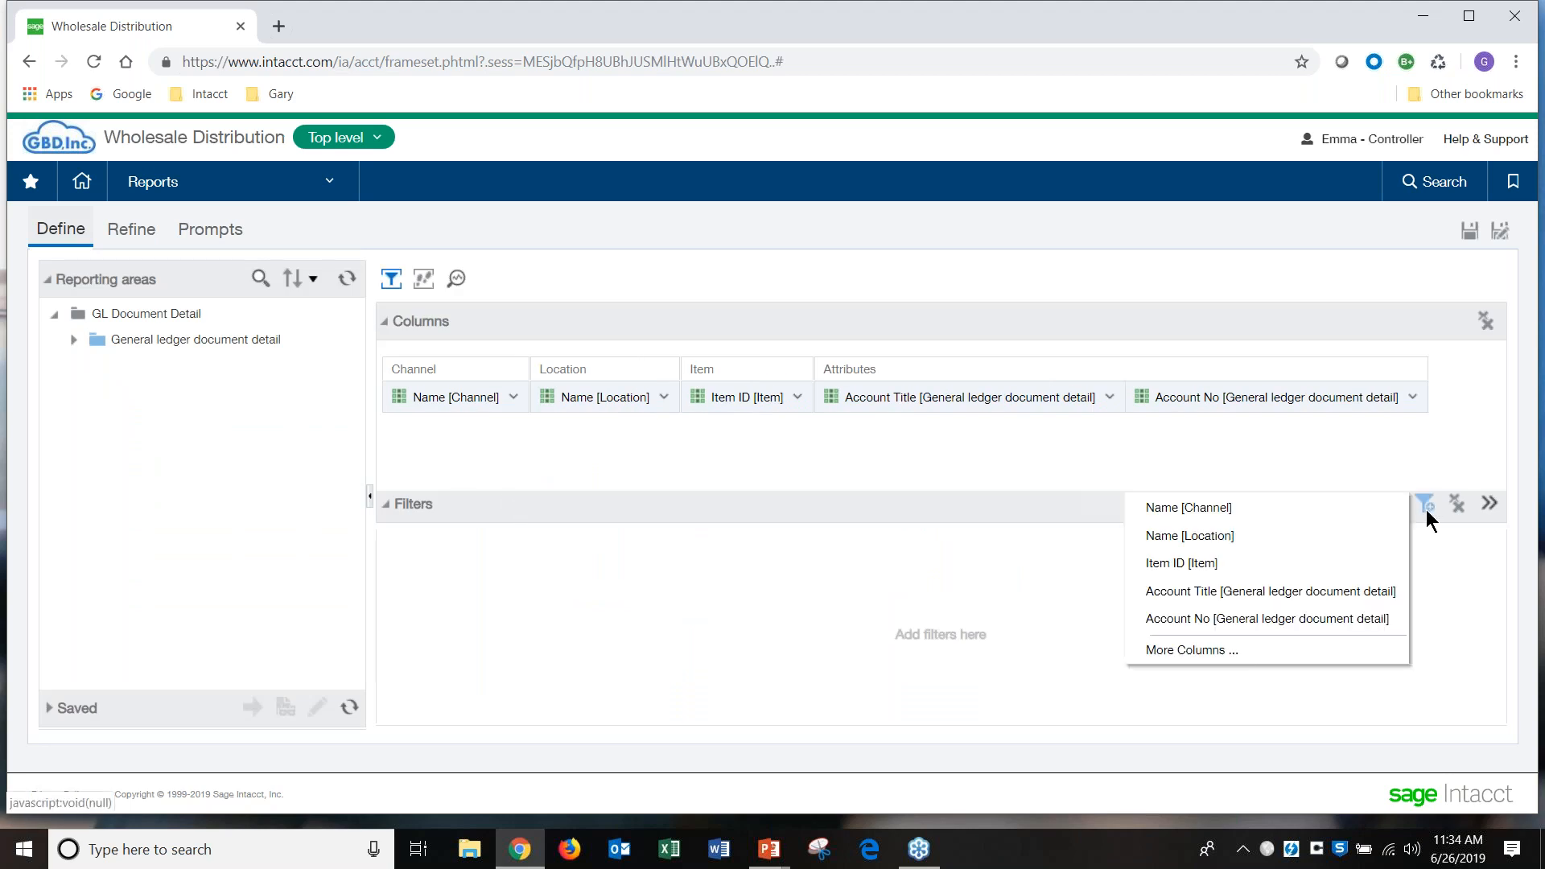
click(1299, 620)
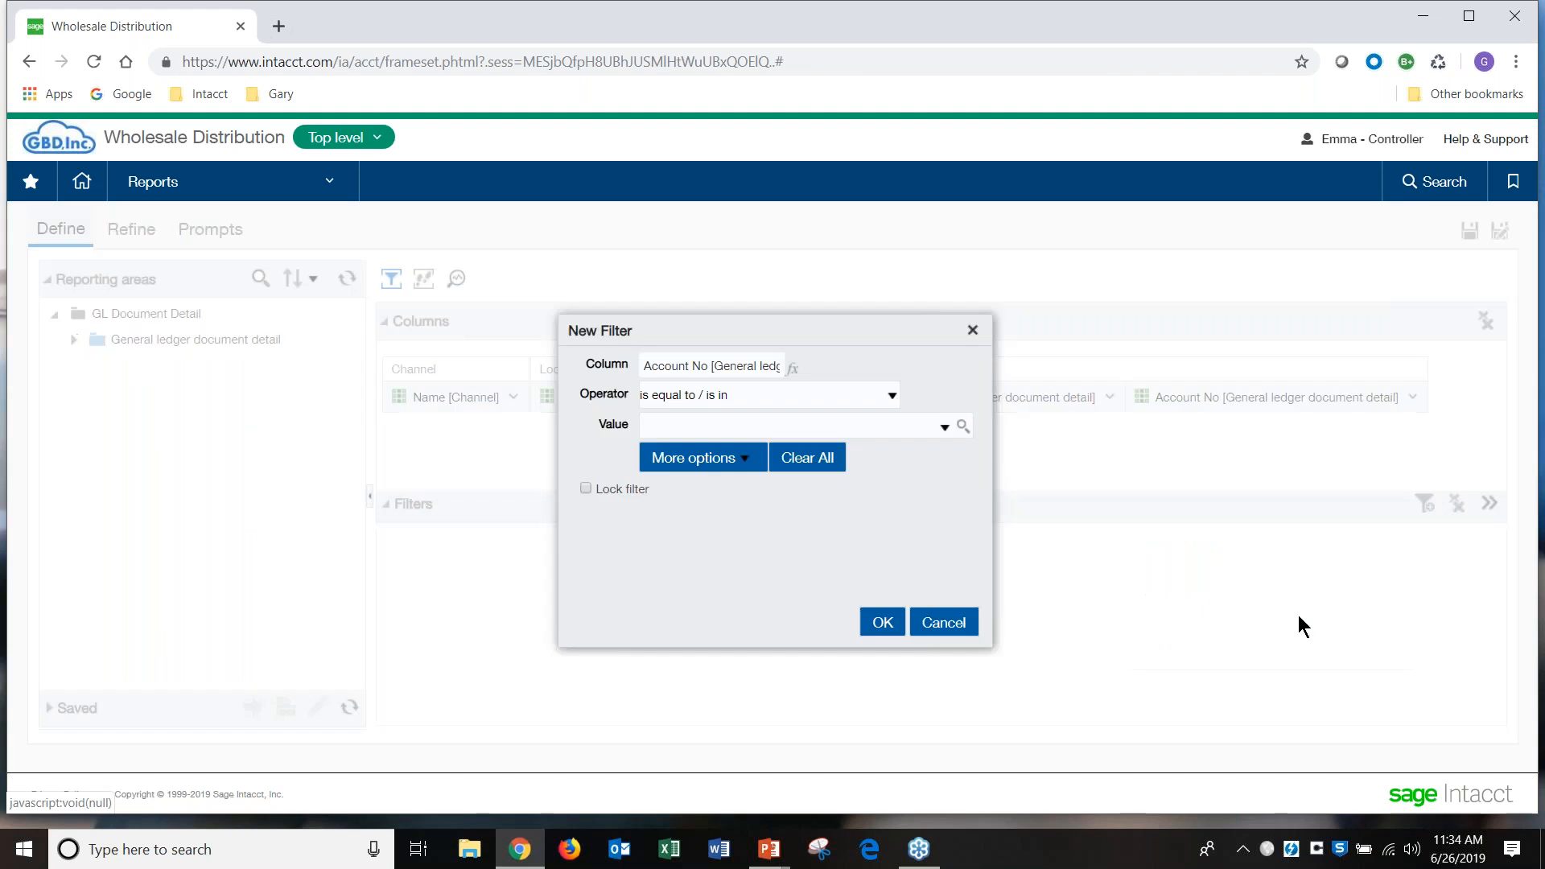
click(891, 396)
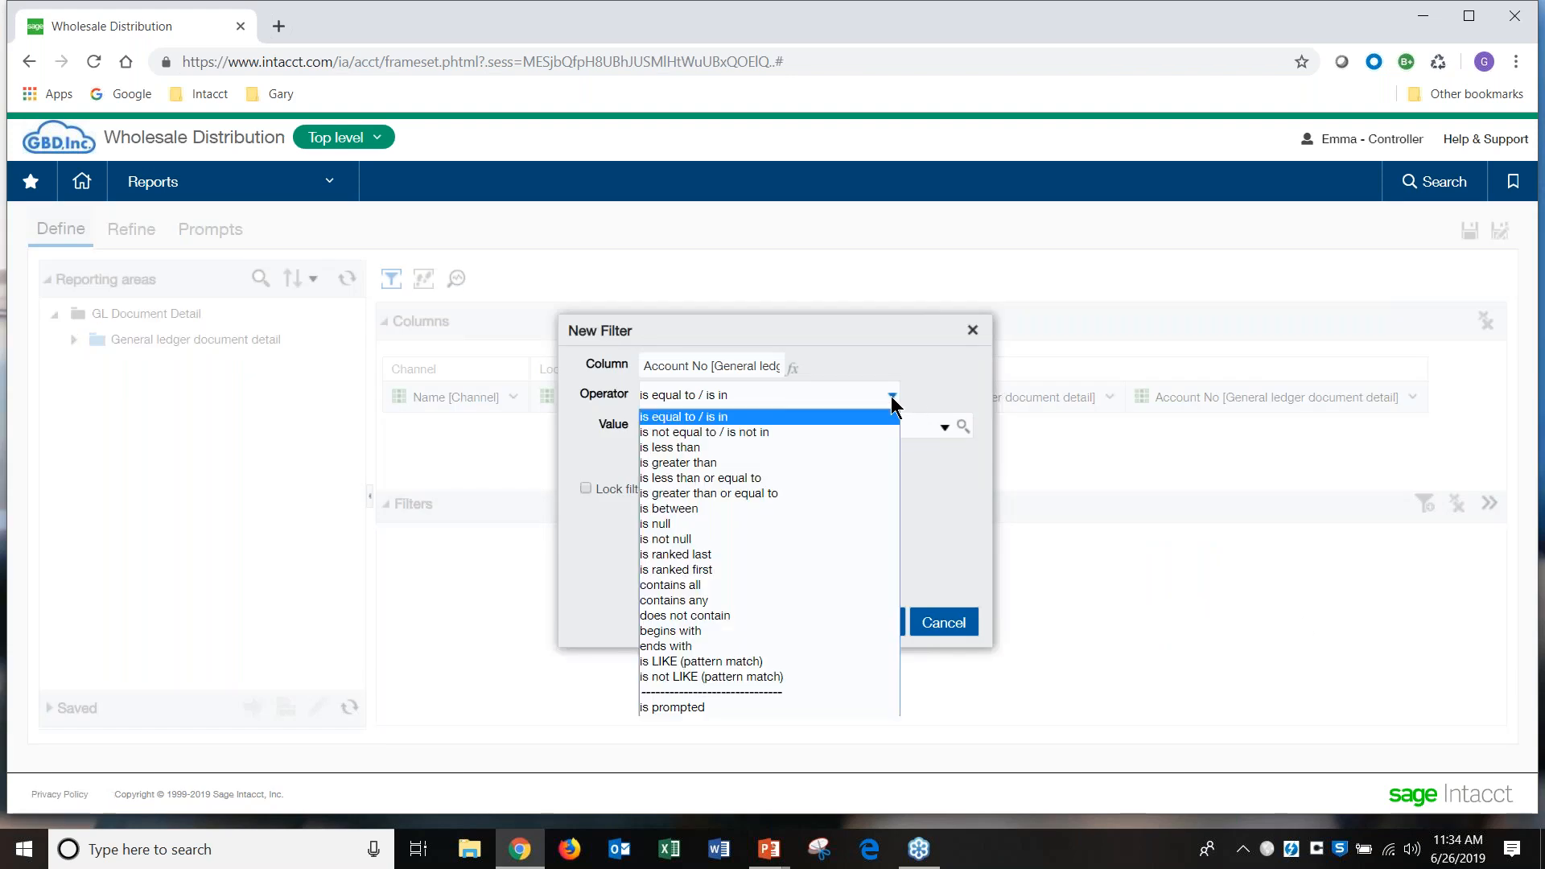
click(842, 628)
text(4)
click(883, 622)
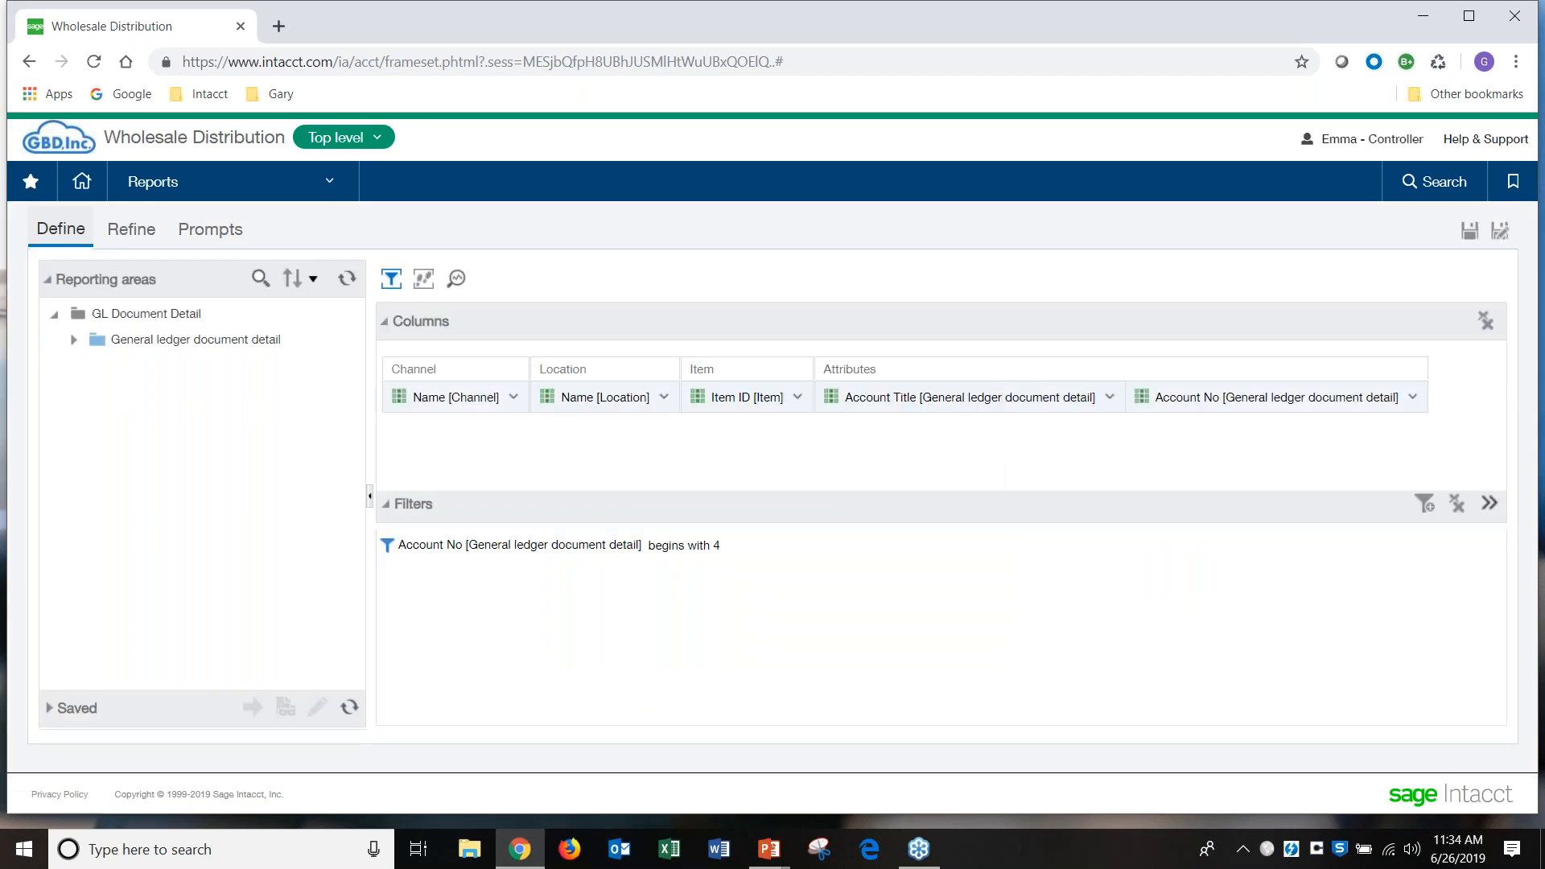
click(131, 229)
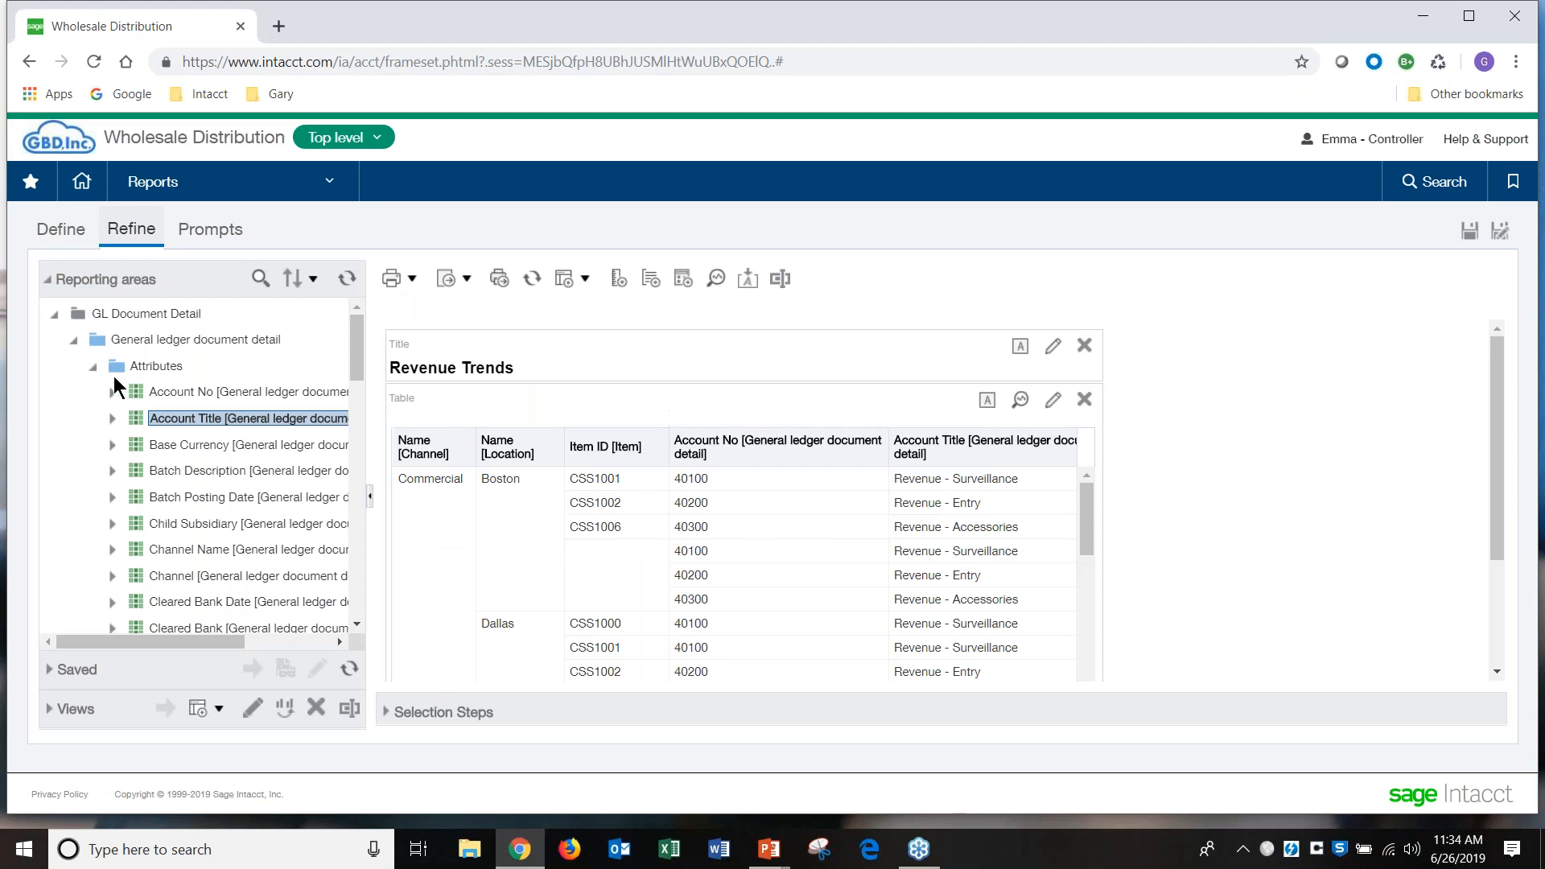
Step: Add the Cost and Trx. Amount measures from General ledger document detail to the report table
click(91, 366)
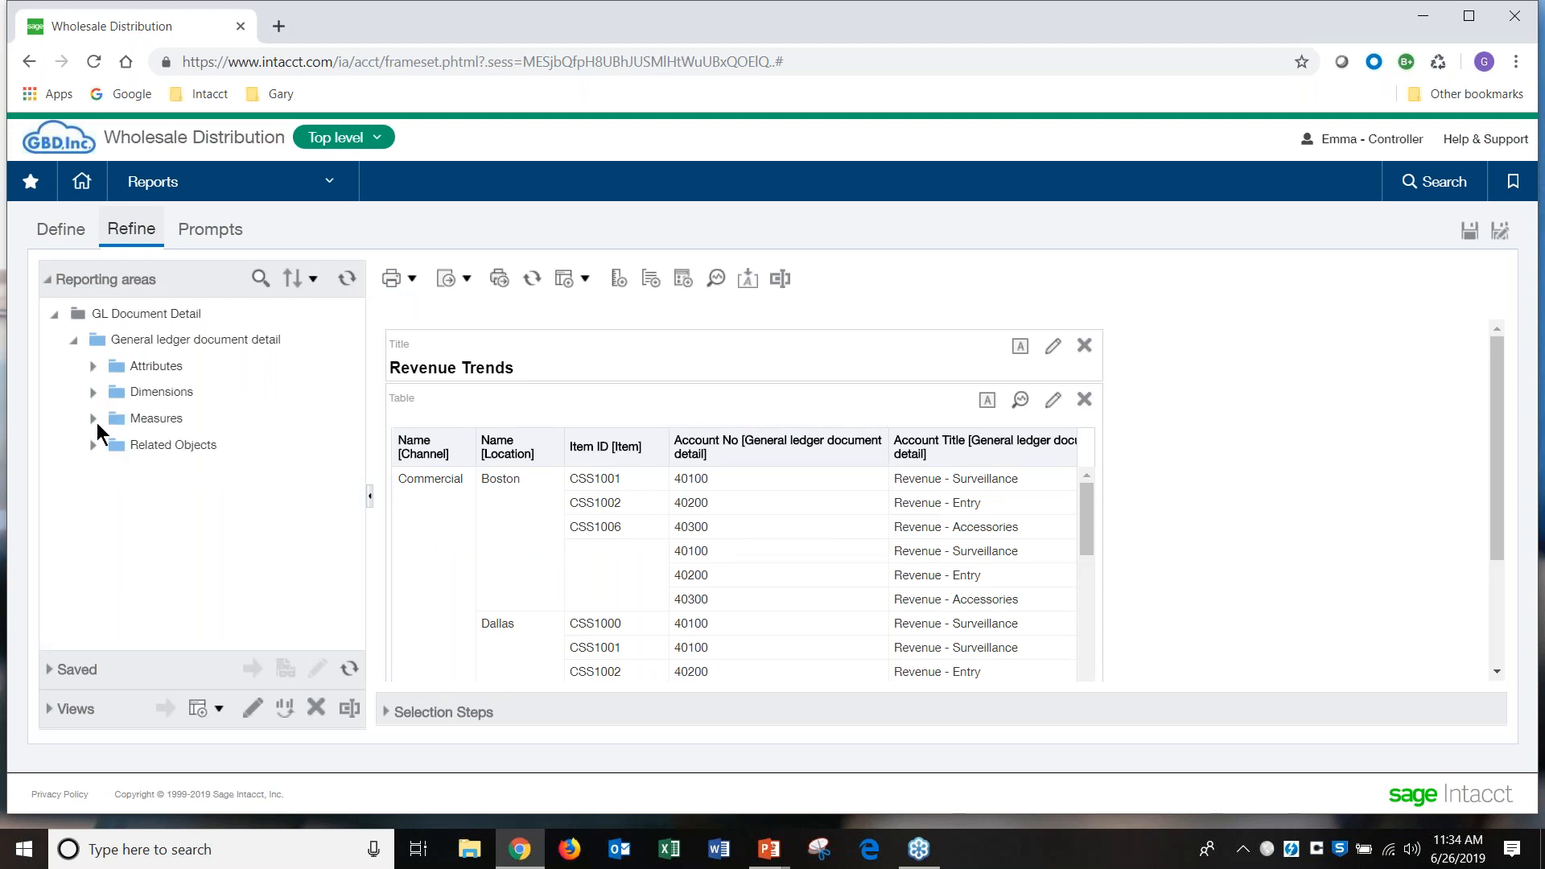
click(94, 419)
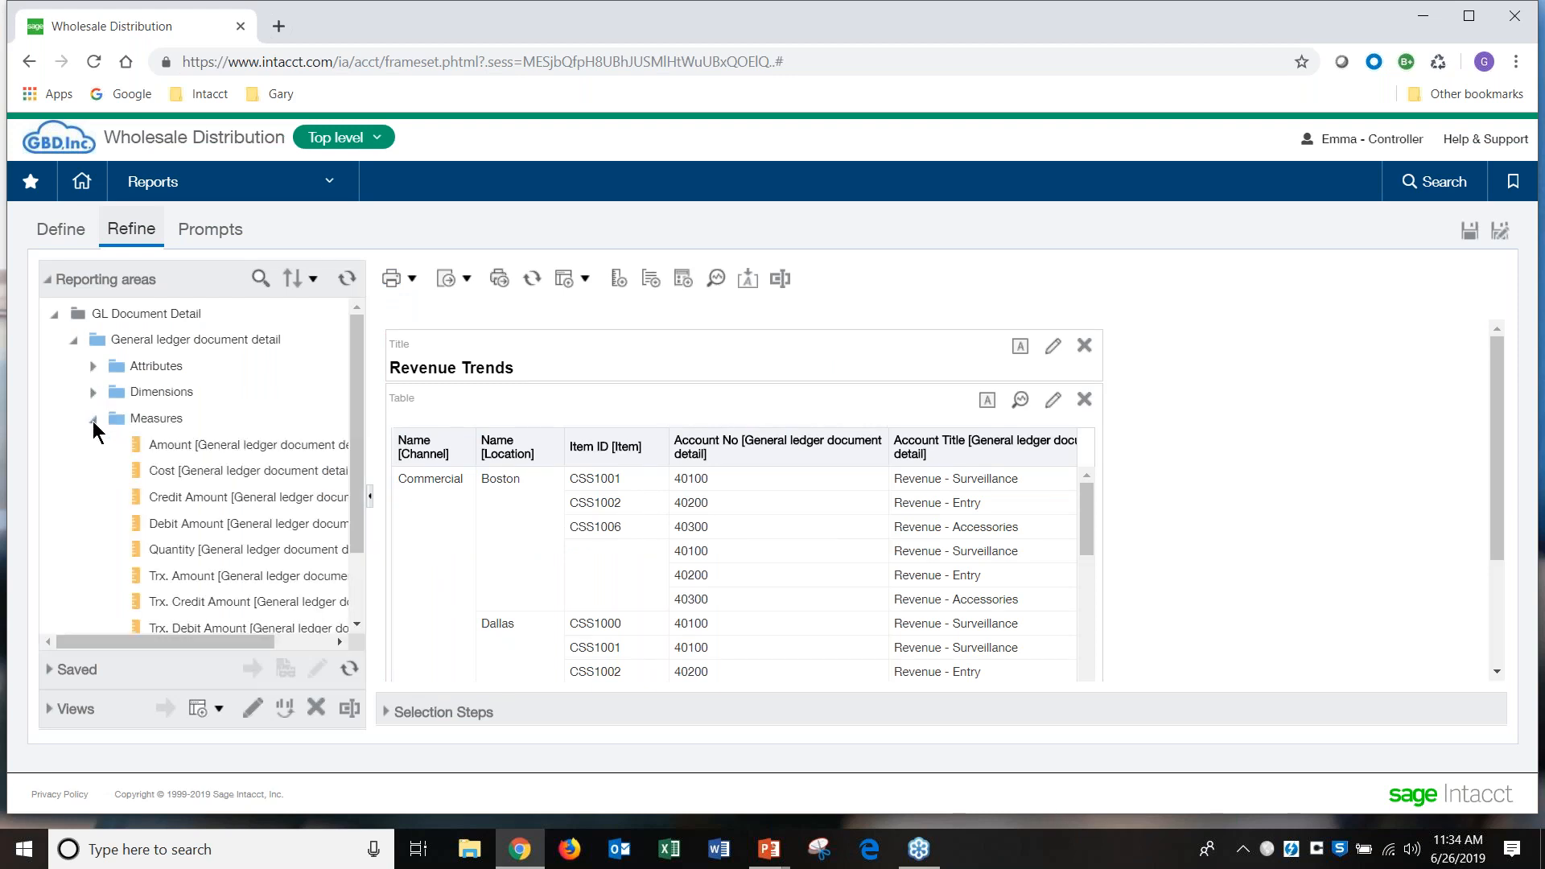
double_click(228, 471)
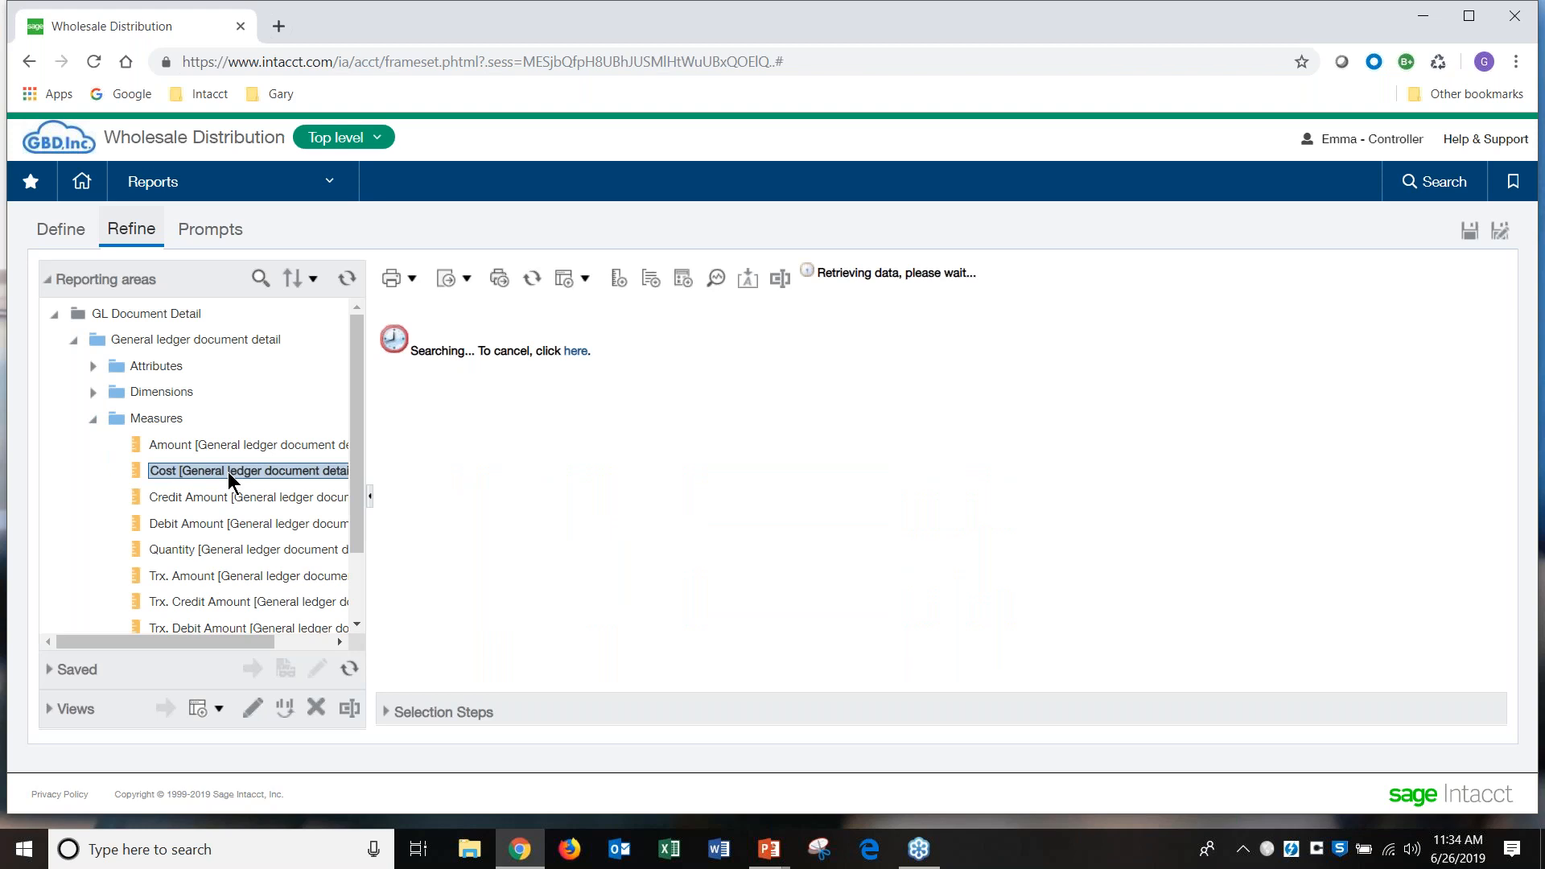
click(250, 574)
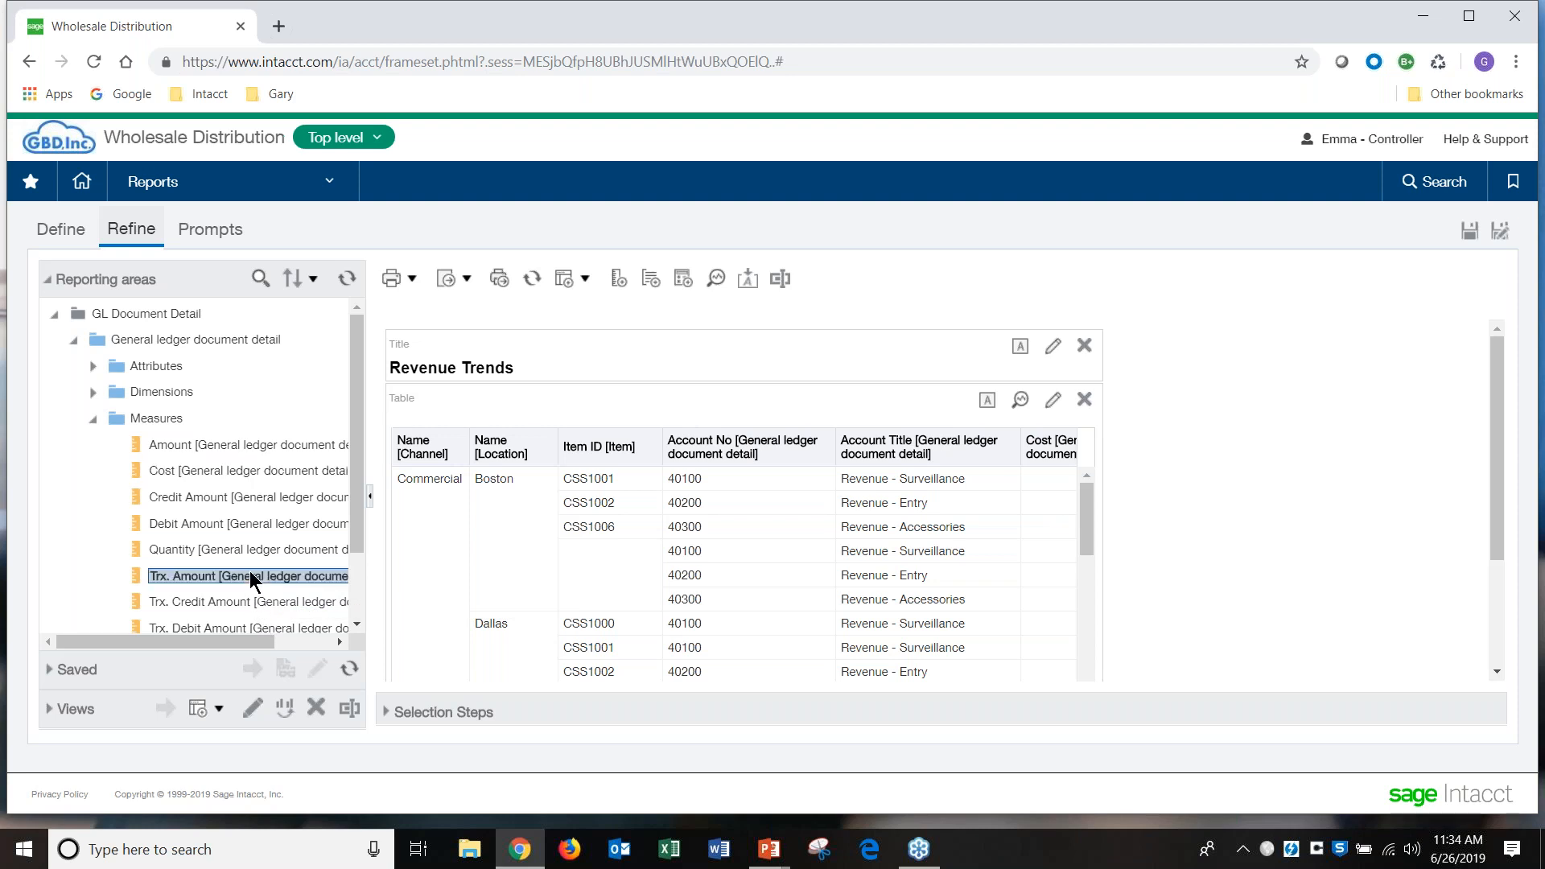
double_click(249, 574)
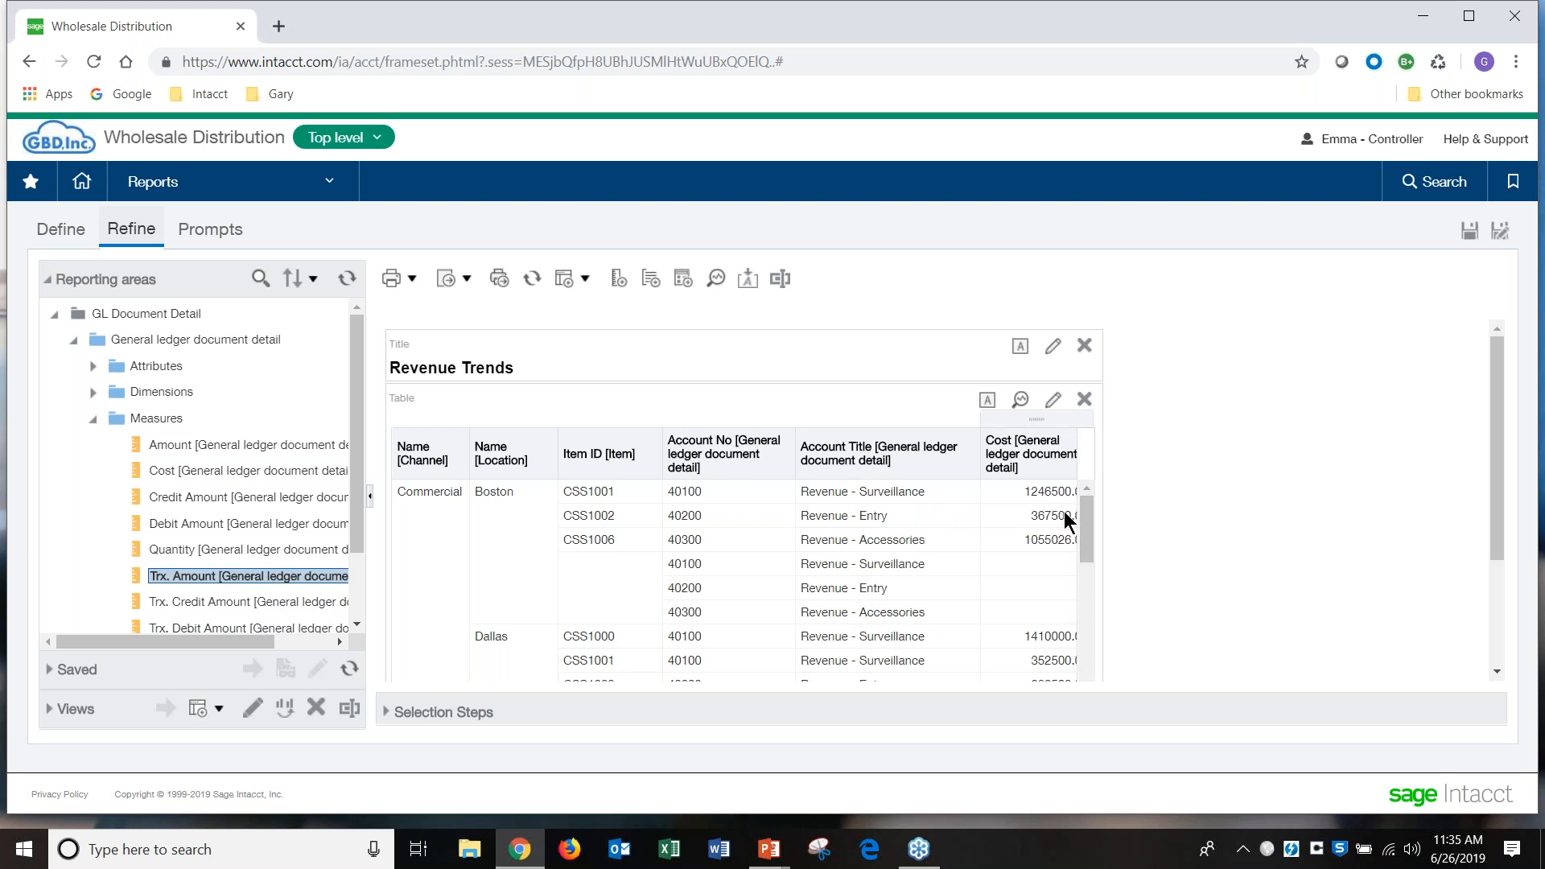
Step: Switch the table's data viewing to Content paging with 1200 rows per page
click(1020, 400)
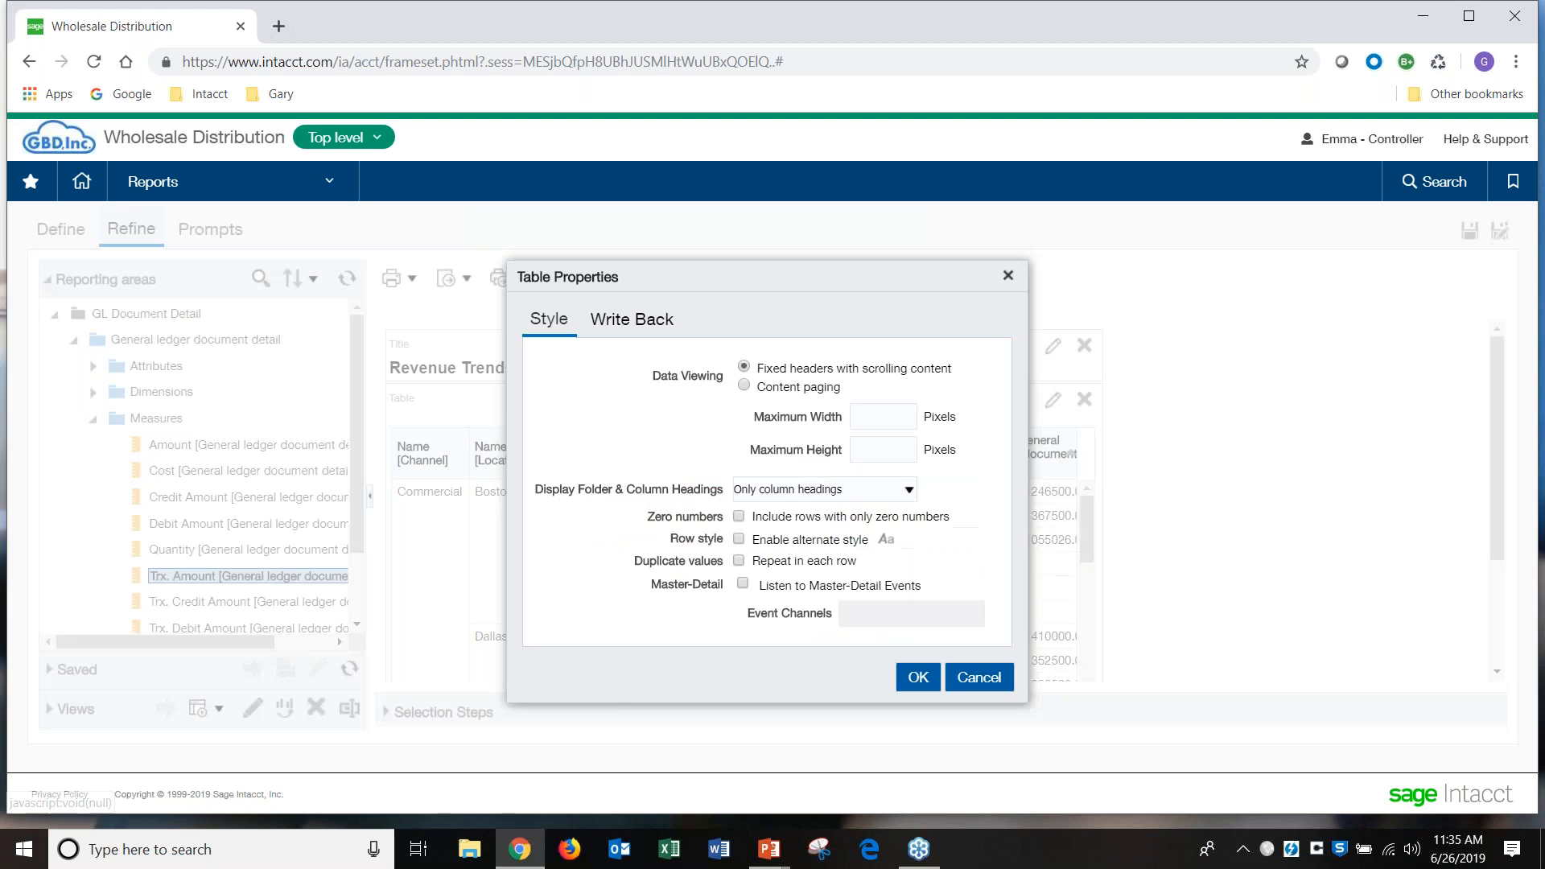
click(744, 384)
click(899, 447)
text(1200)
click(927, 686)
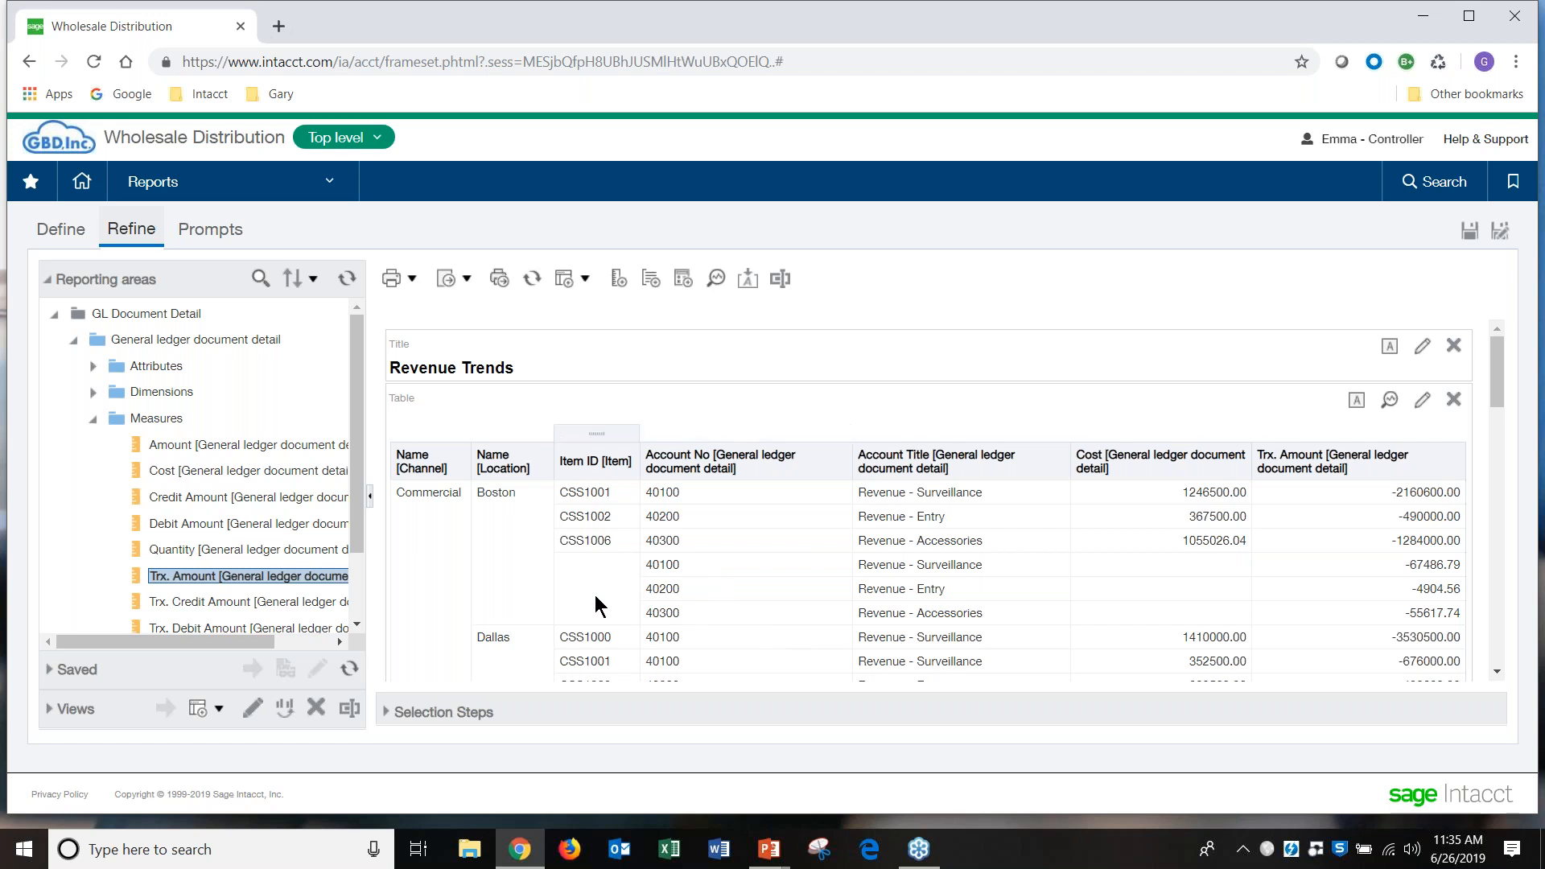
Step: Add a filter requiring Item ID to be not null, and return to the Refine view
click(55, 233)
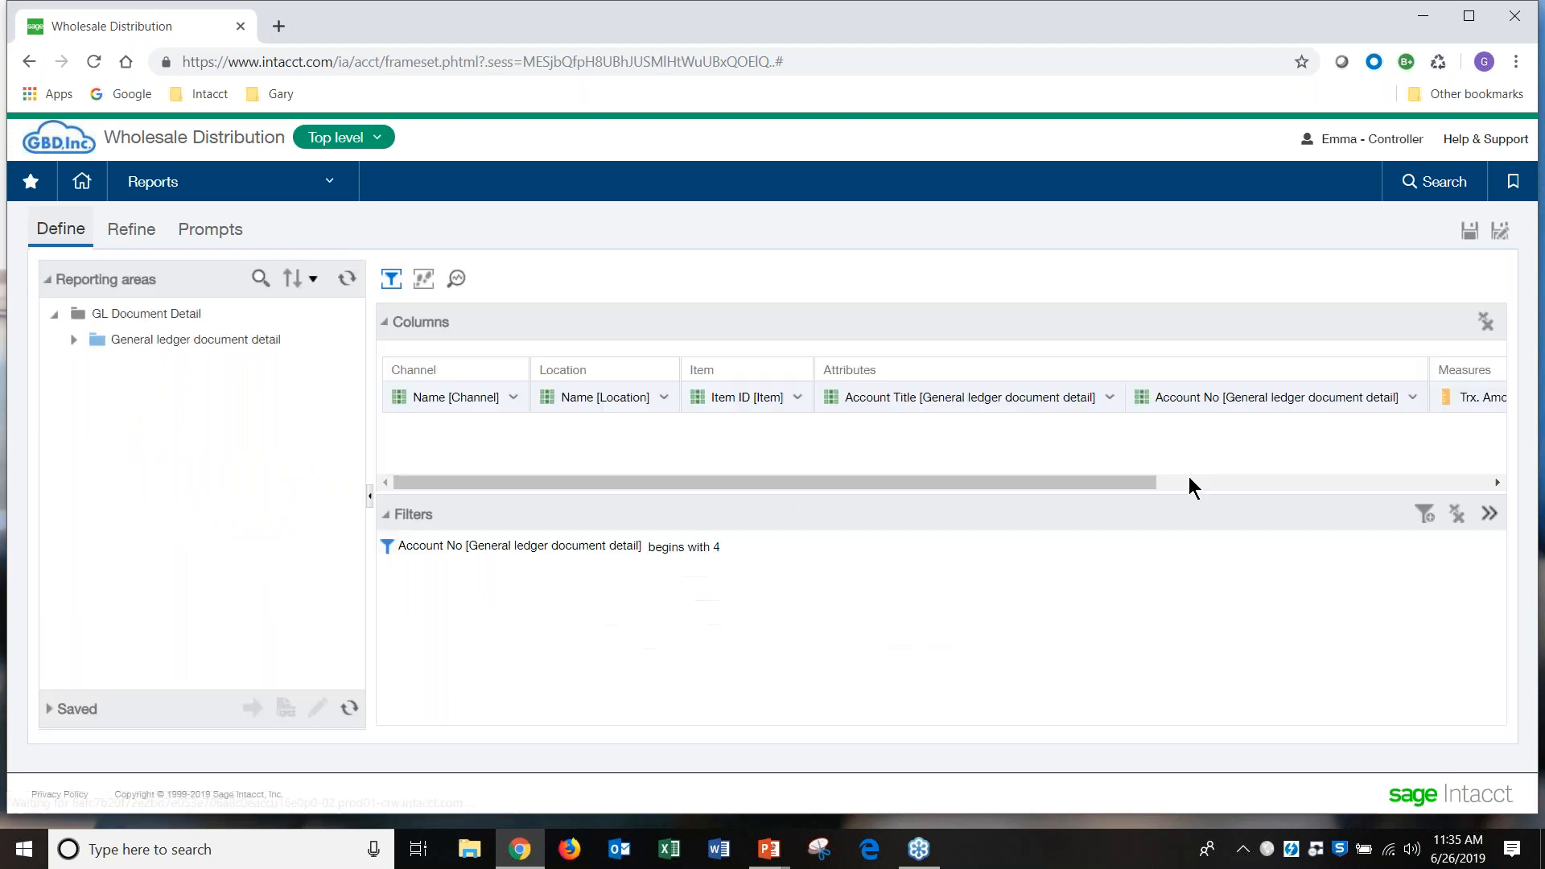
click(1427, 517)
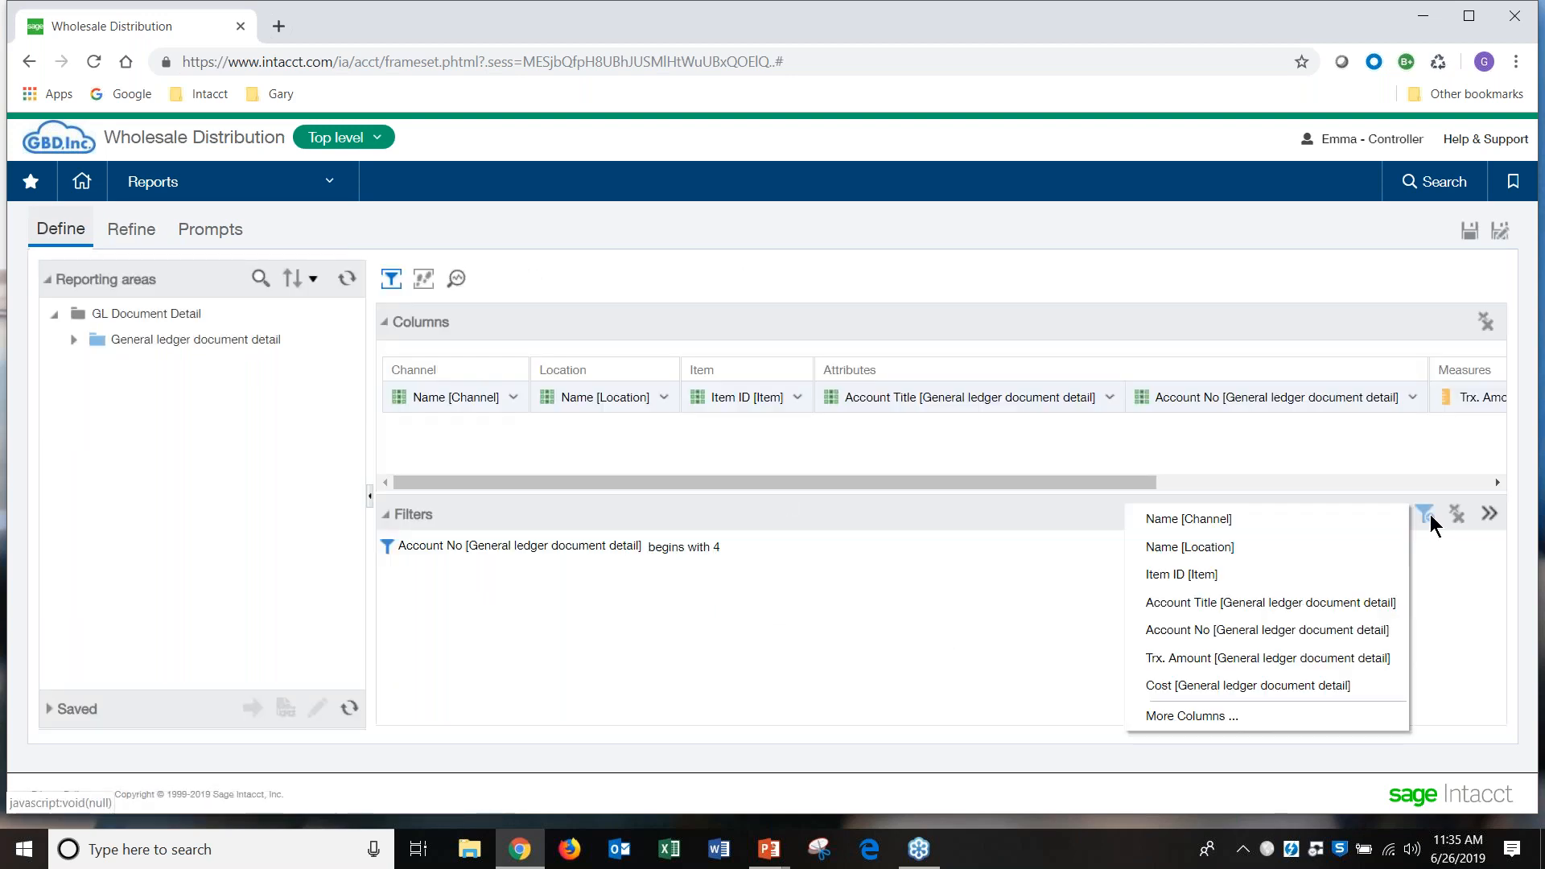
click(1301, 581)
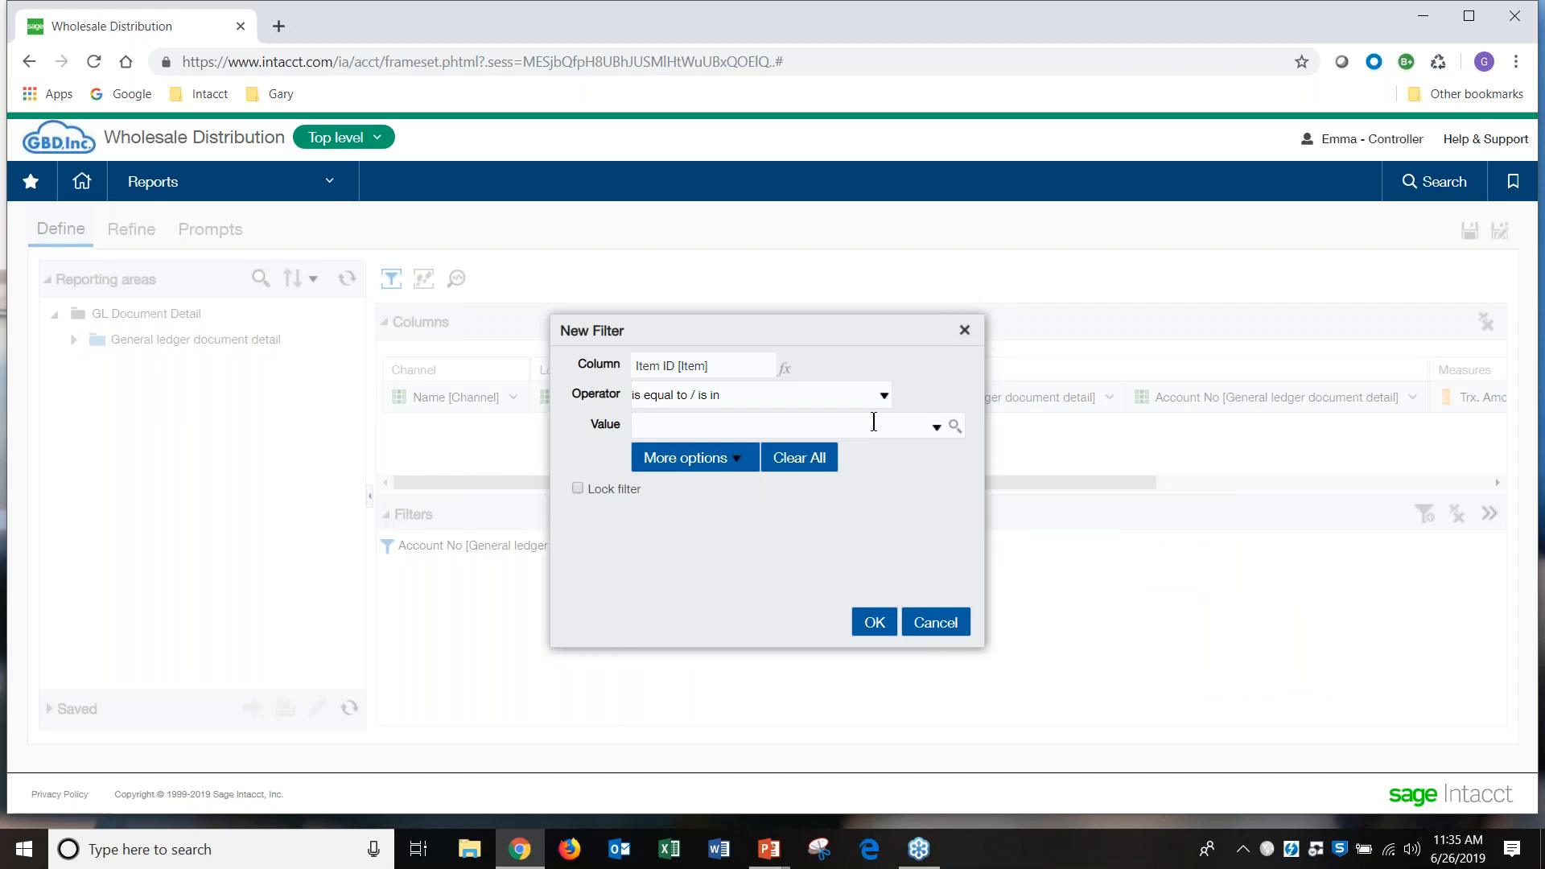
click(883, 395)
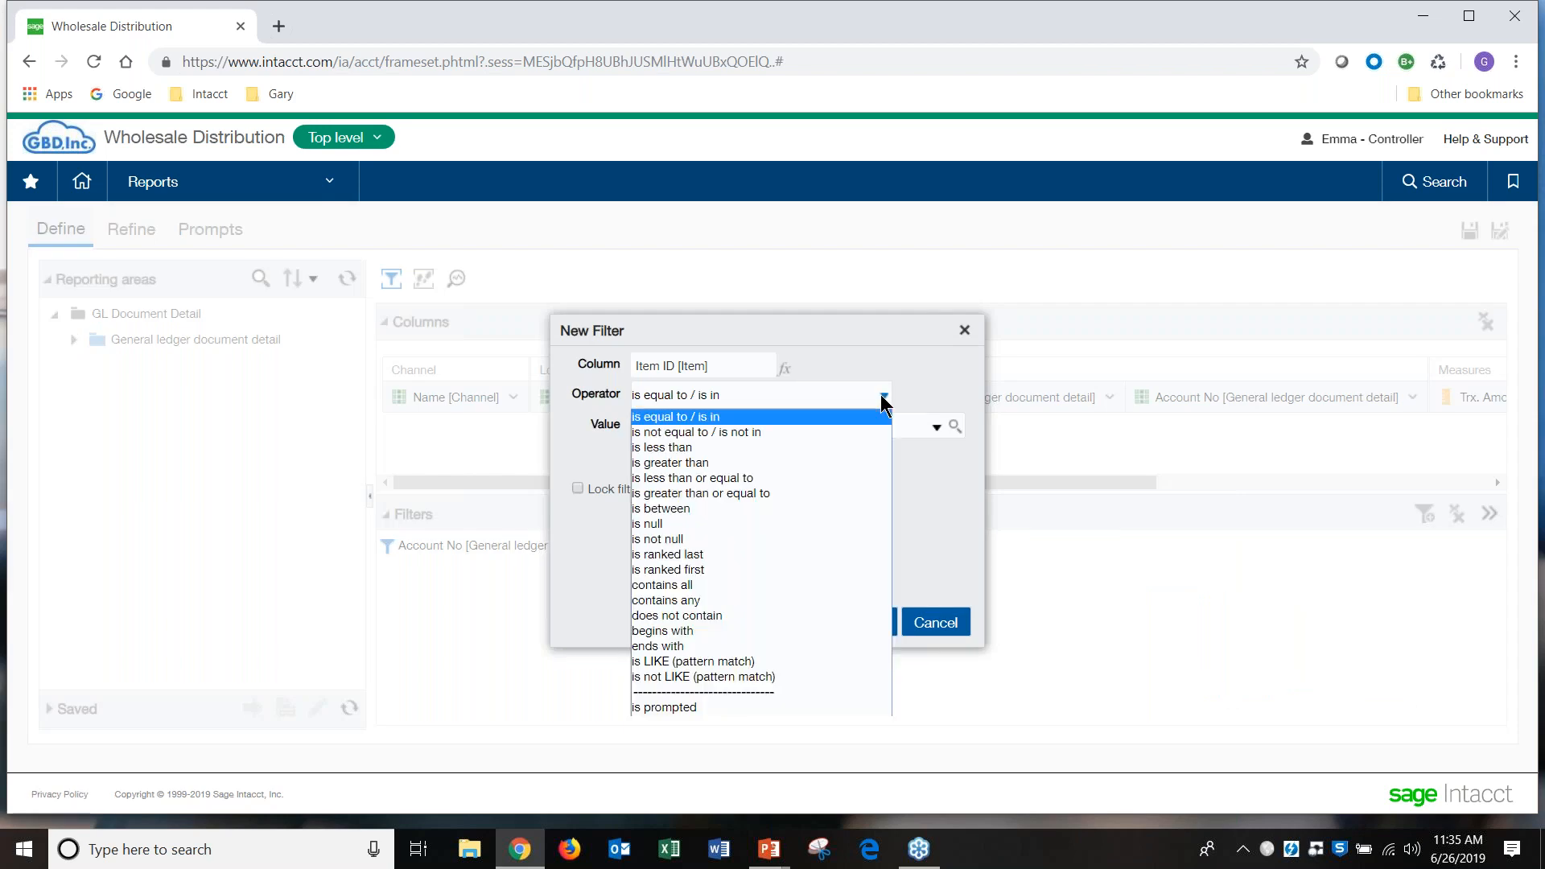
click(810, 538)
click(803, 623)
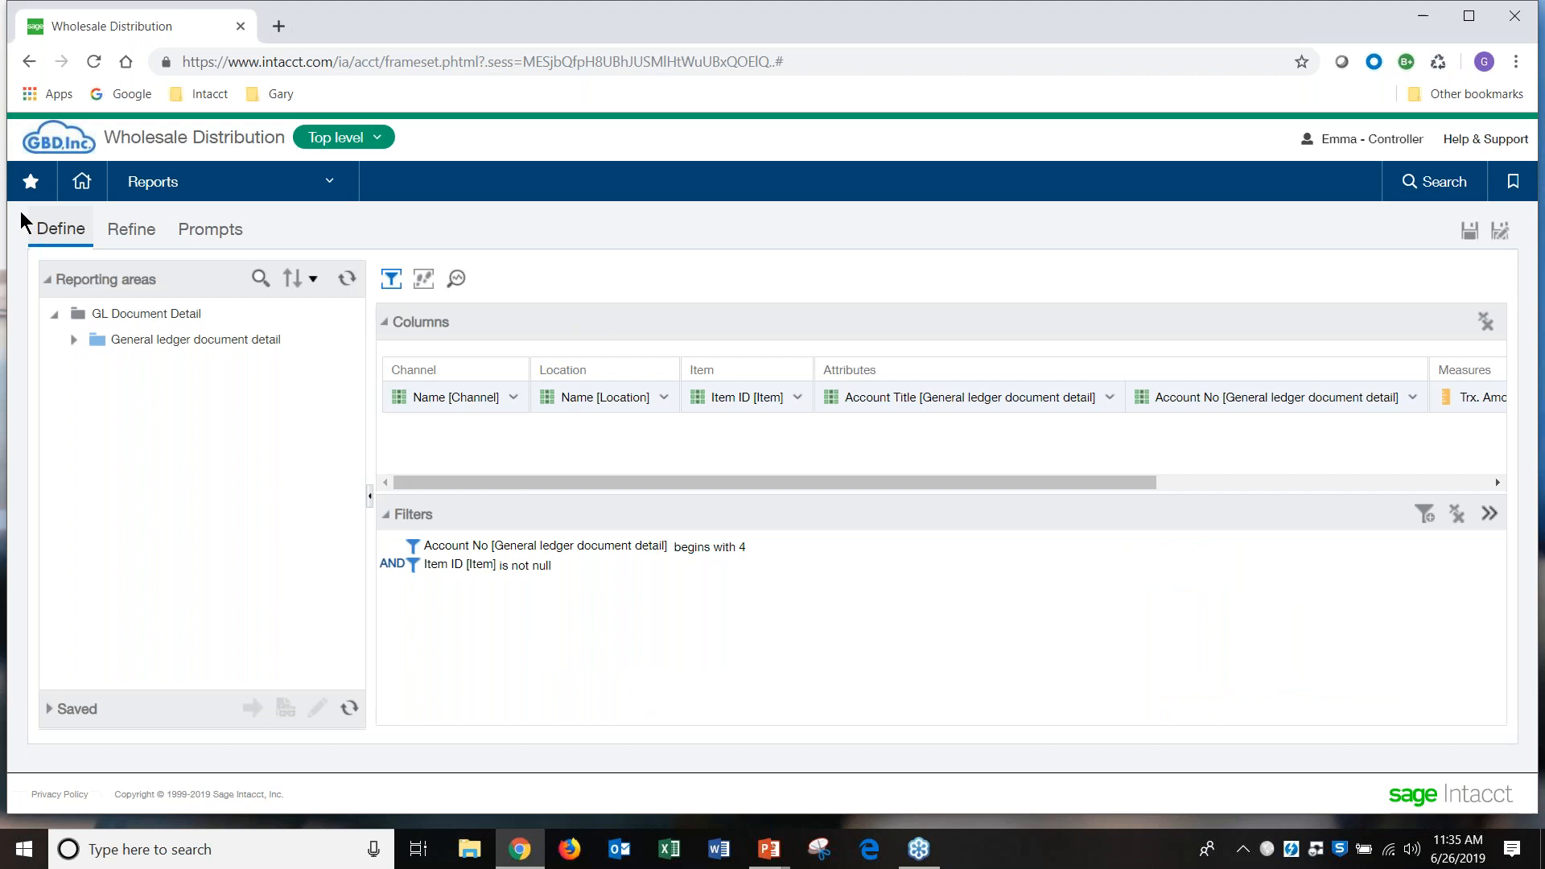
click(131, 229)
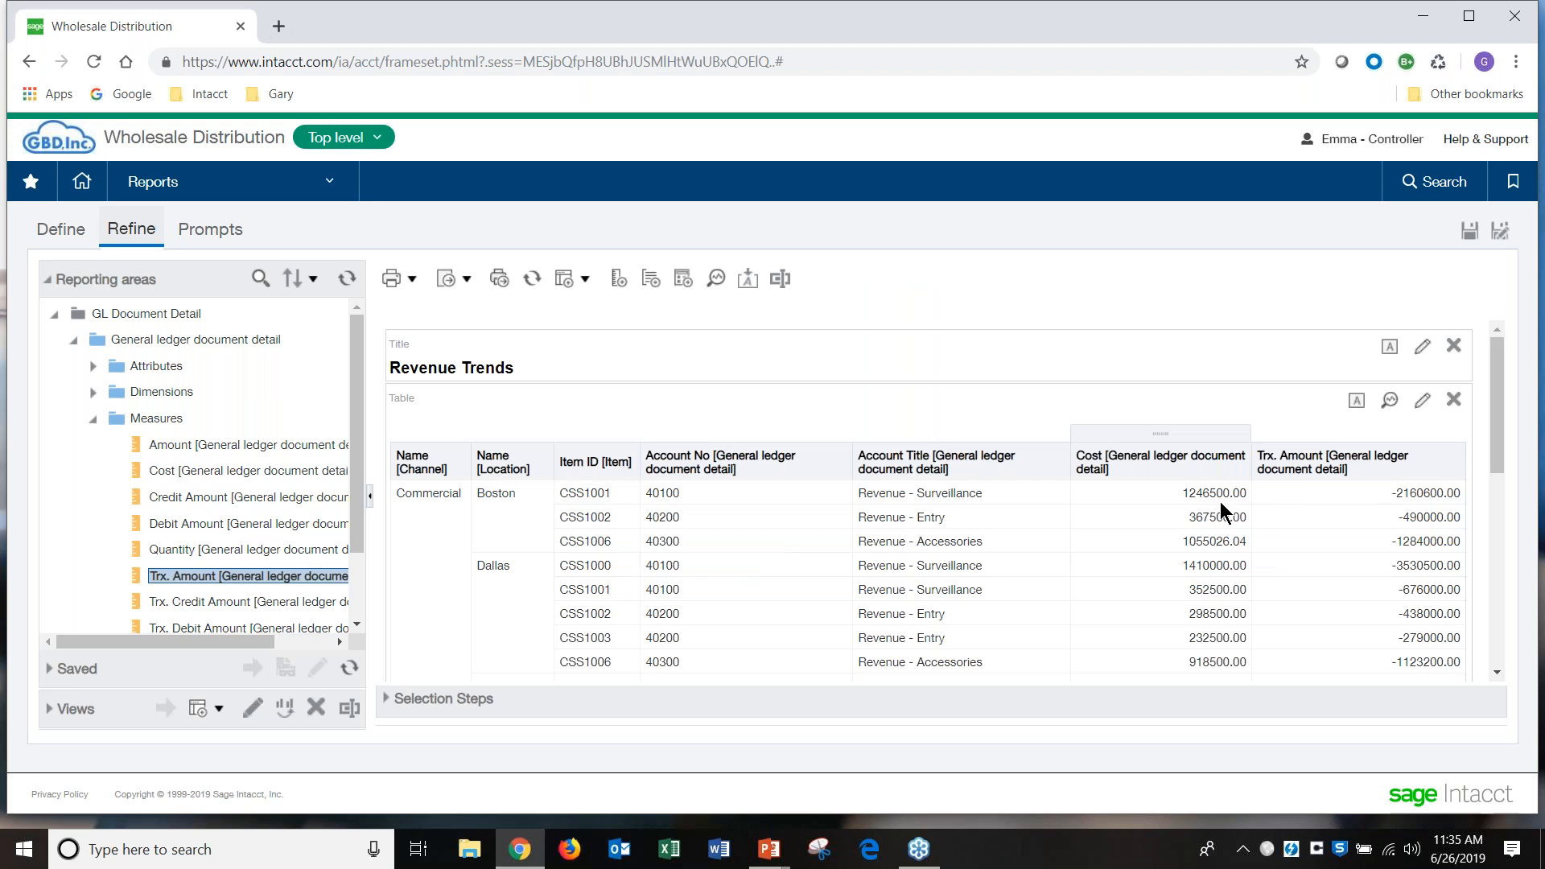
Step: Replace the Trx. Amount column in the table with the Credit Amount measure, placed directly before the Cost column
double_click(269, 499)
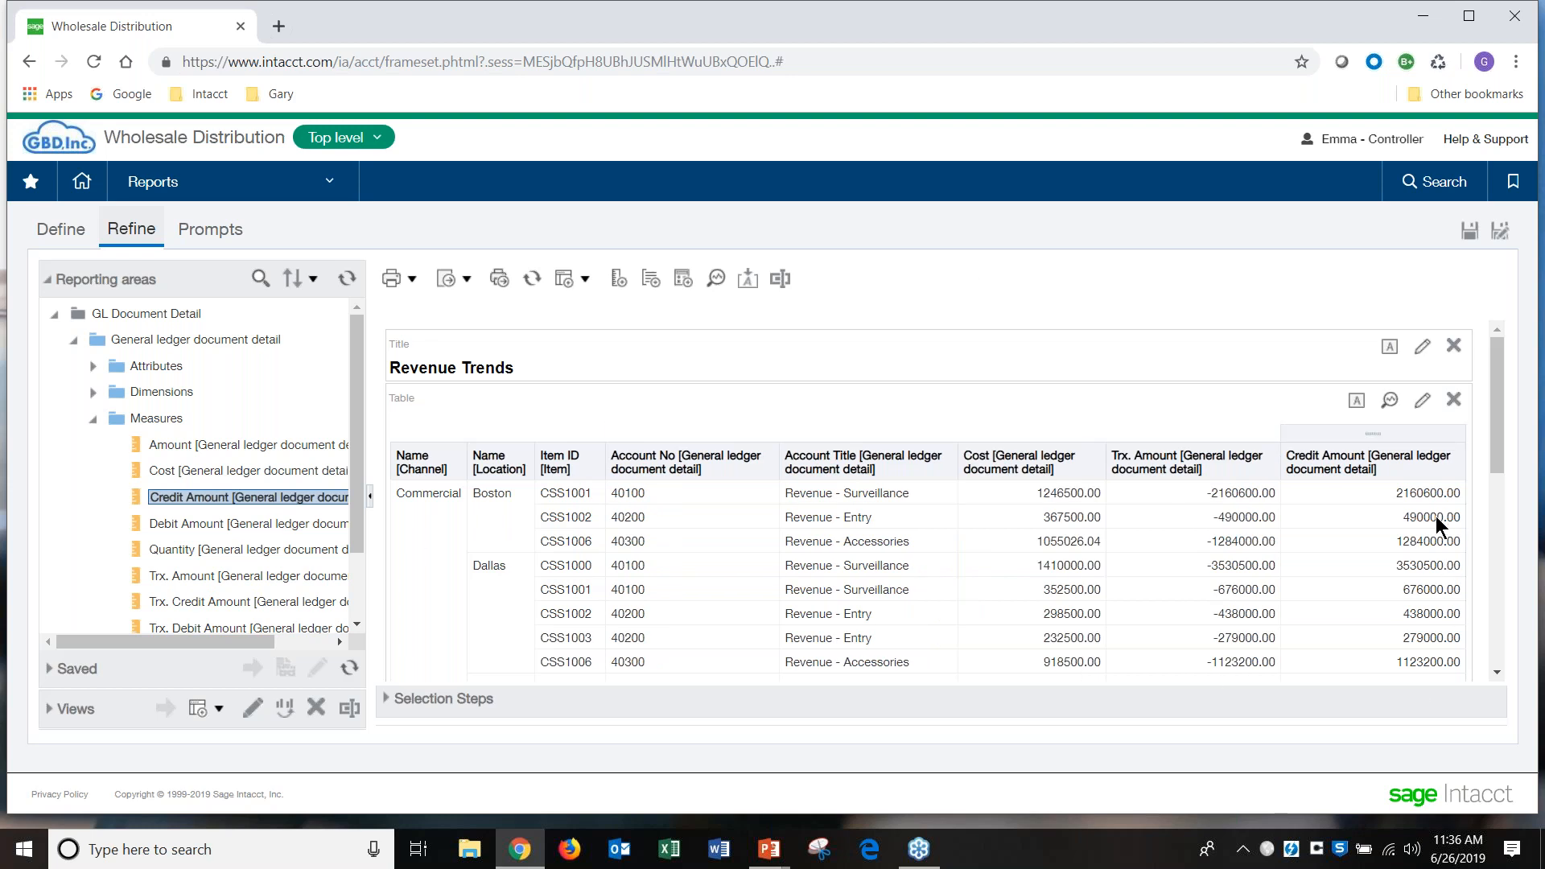
click(1216, 470)
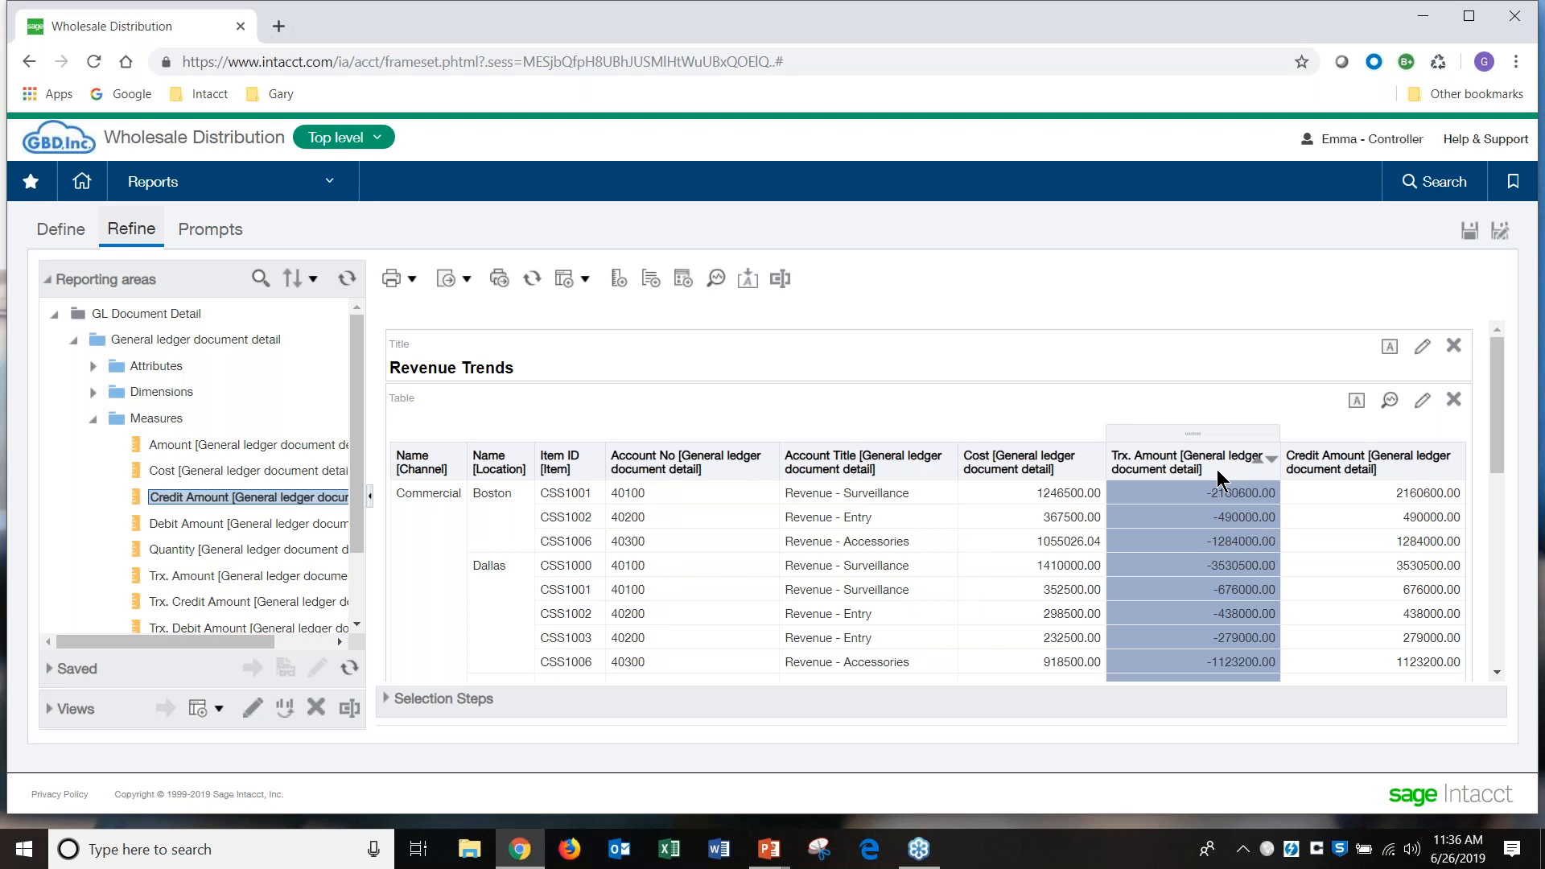
right_click(1216, 470)
click(1254, 545)
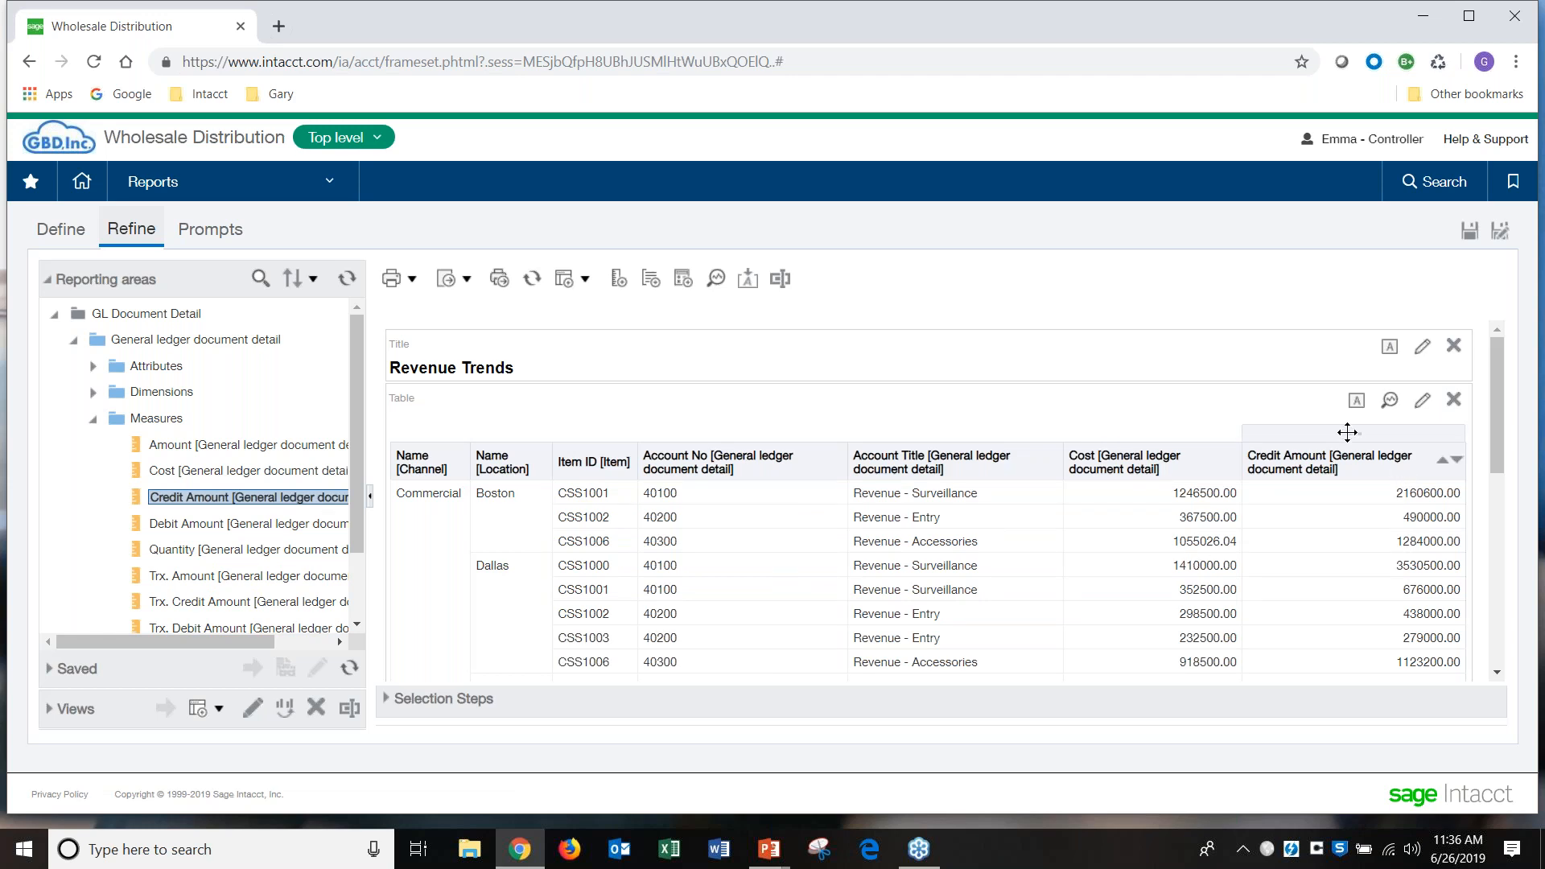
drag(1348, 433, 1122, 457)
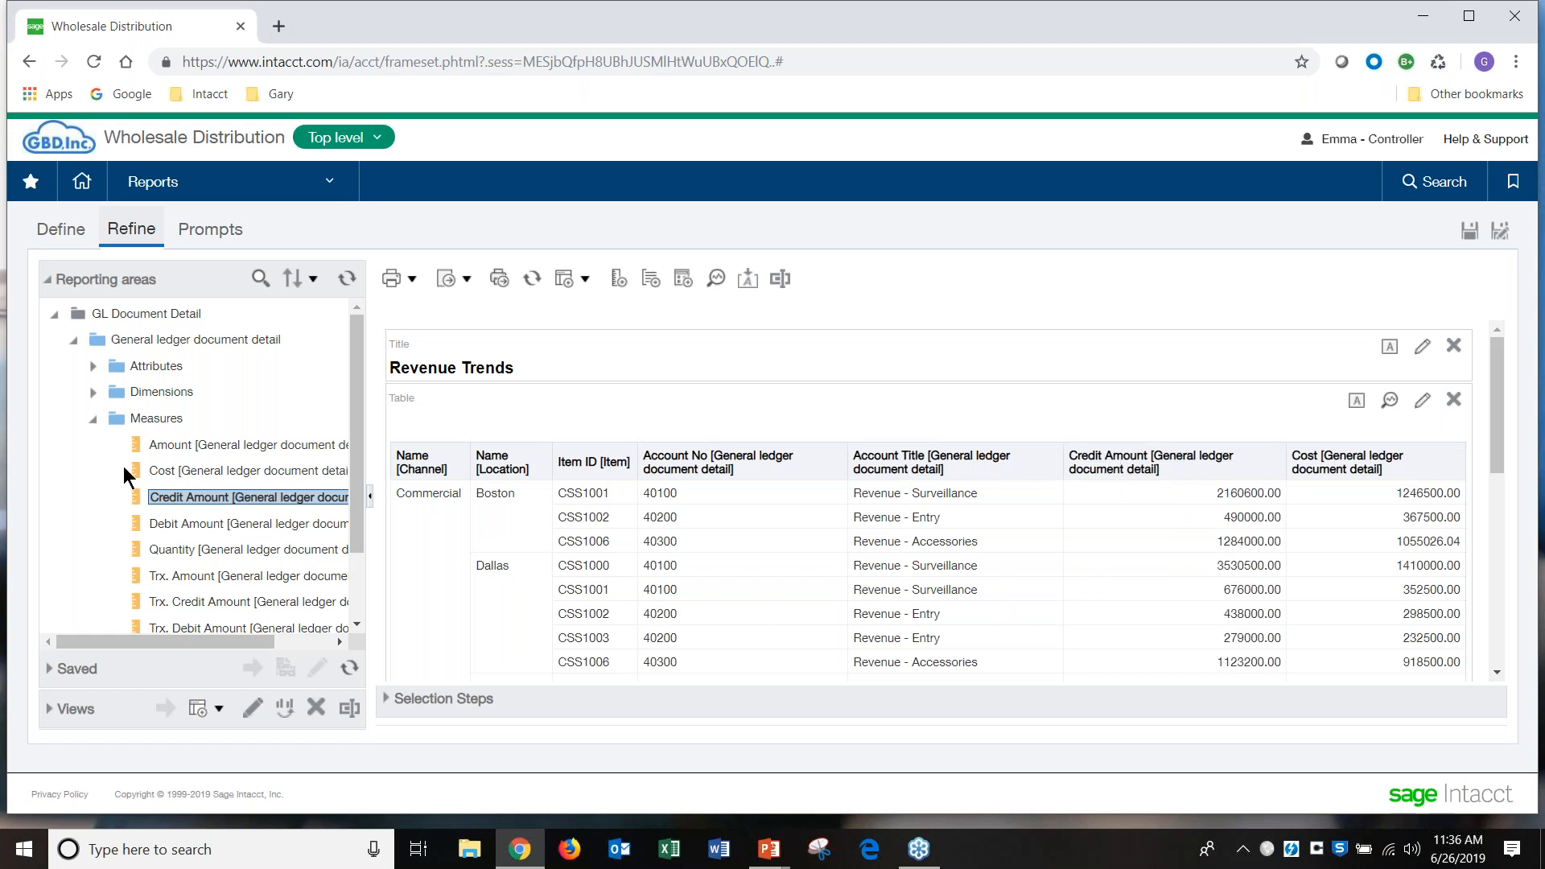
Step: Look through the available attributes of General ledger document detail
click(94, 418)
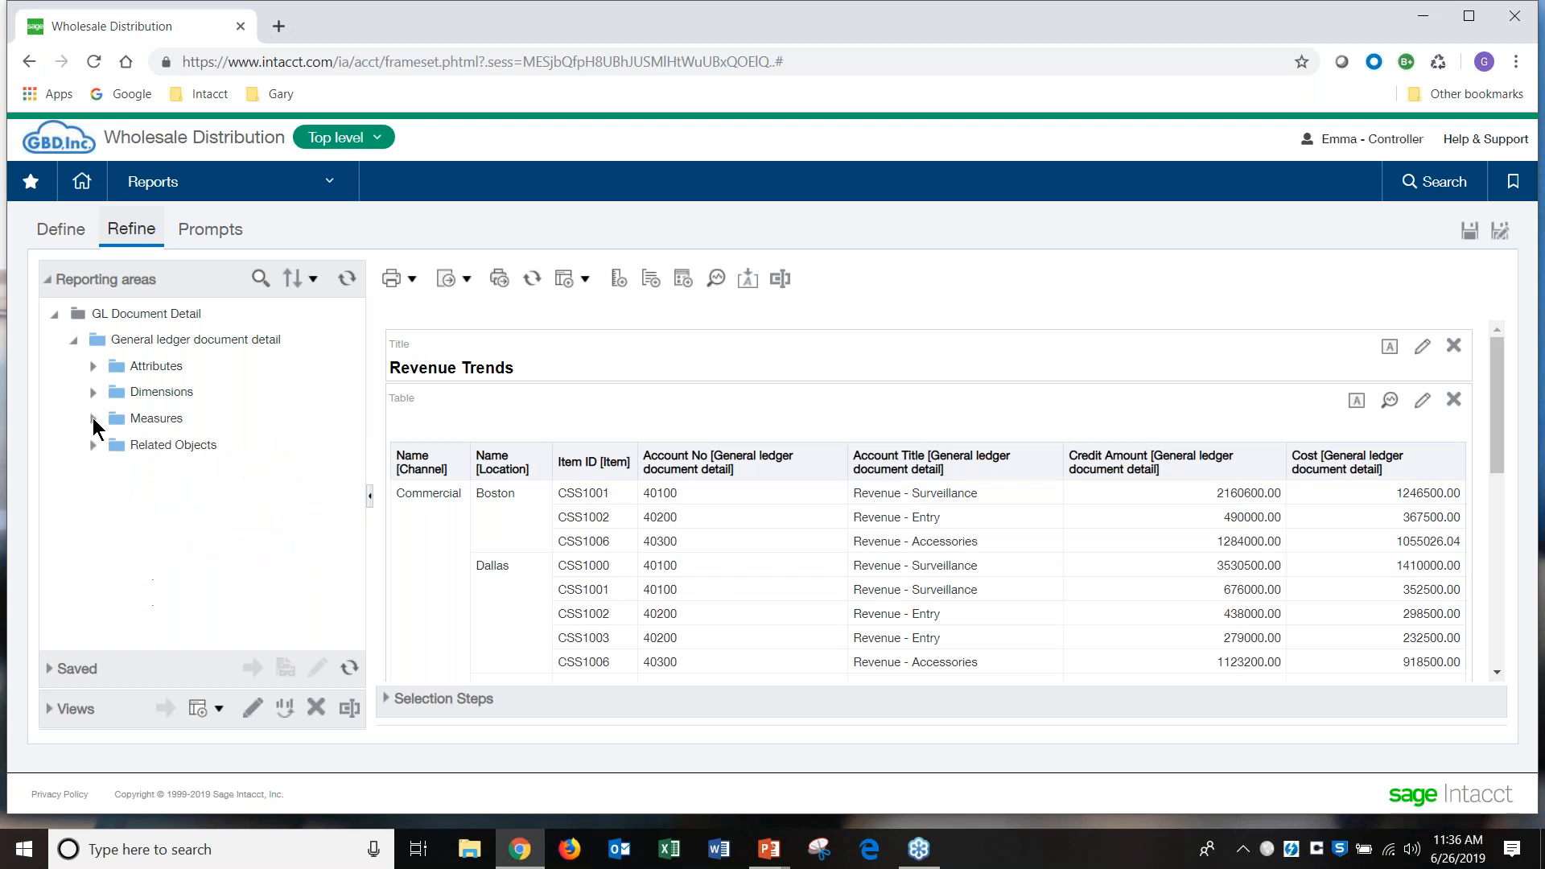
click(93, 366)
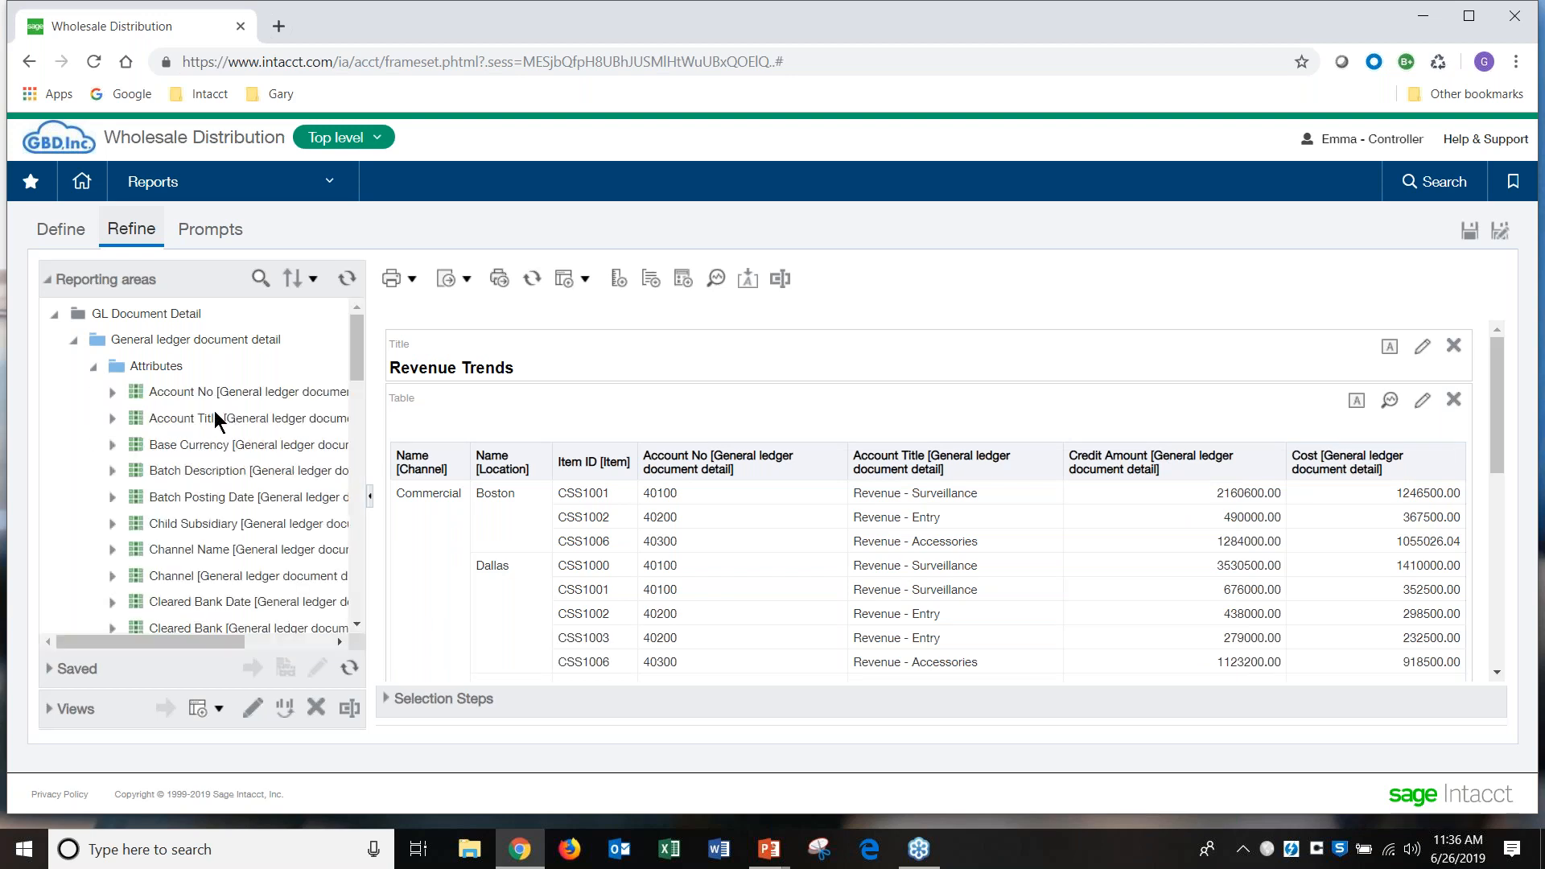
scroll(302, 484, down, 3)
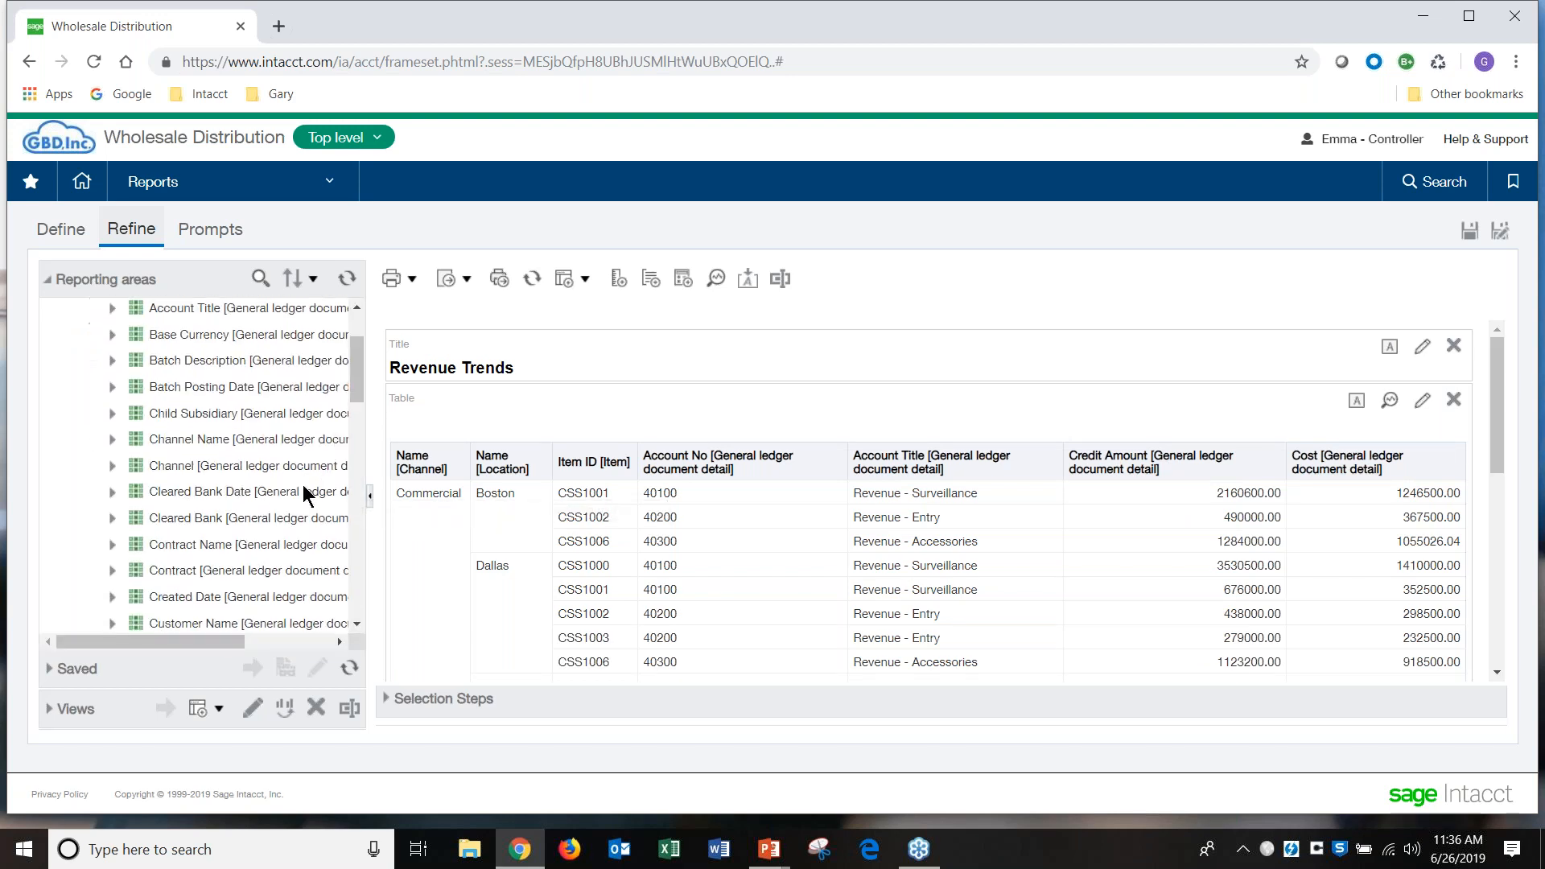
scroll(302, 484, down, 1)
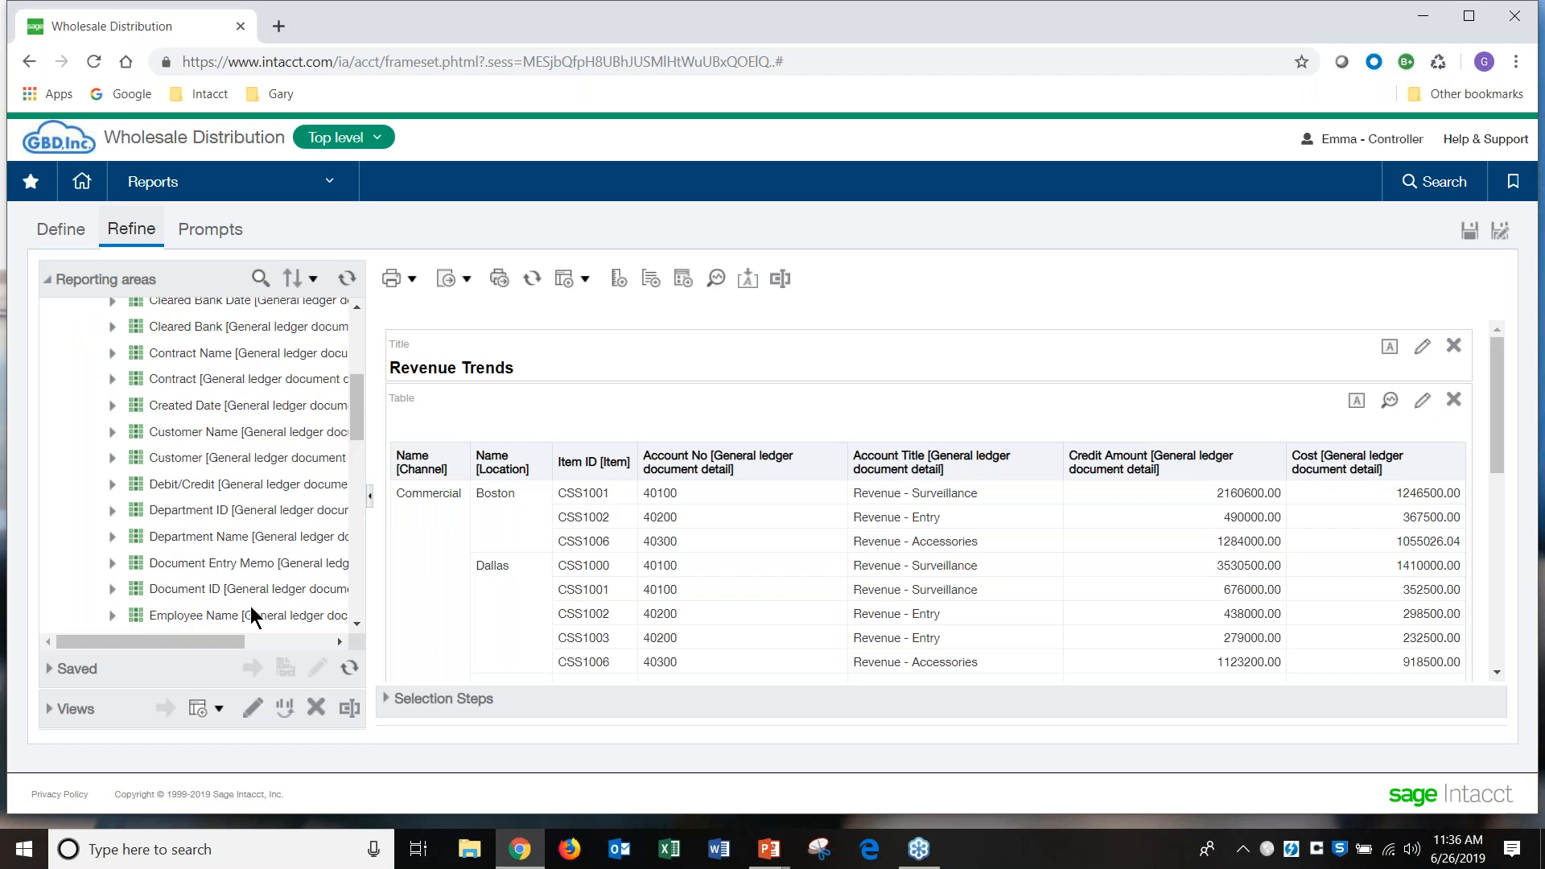
scroll(267, 518, down, 1)
scroll(266, 519, down, 3)
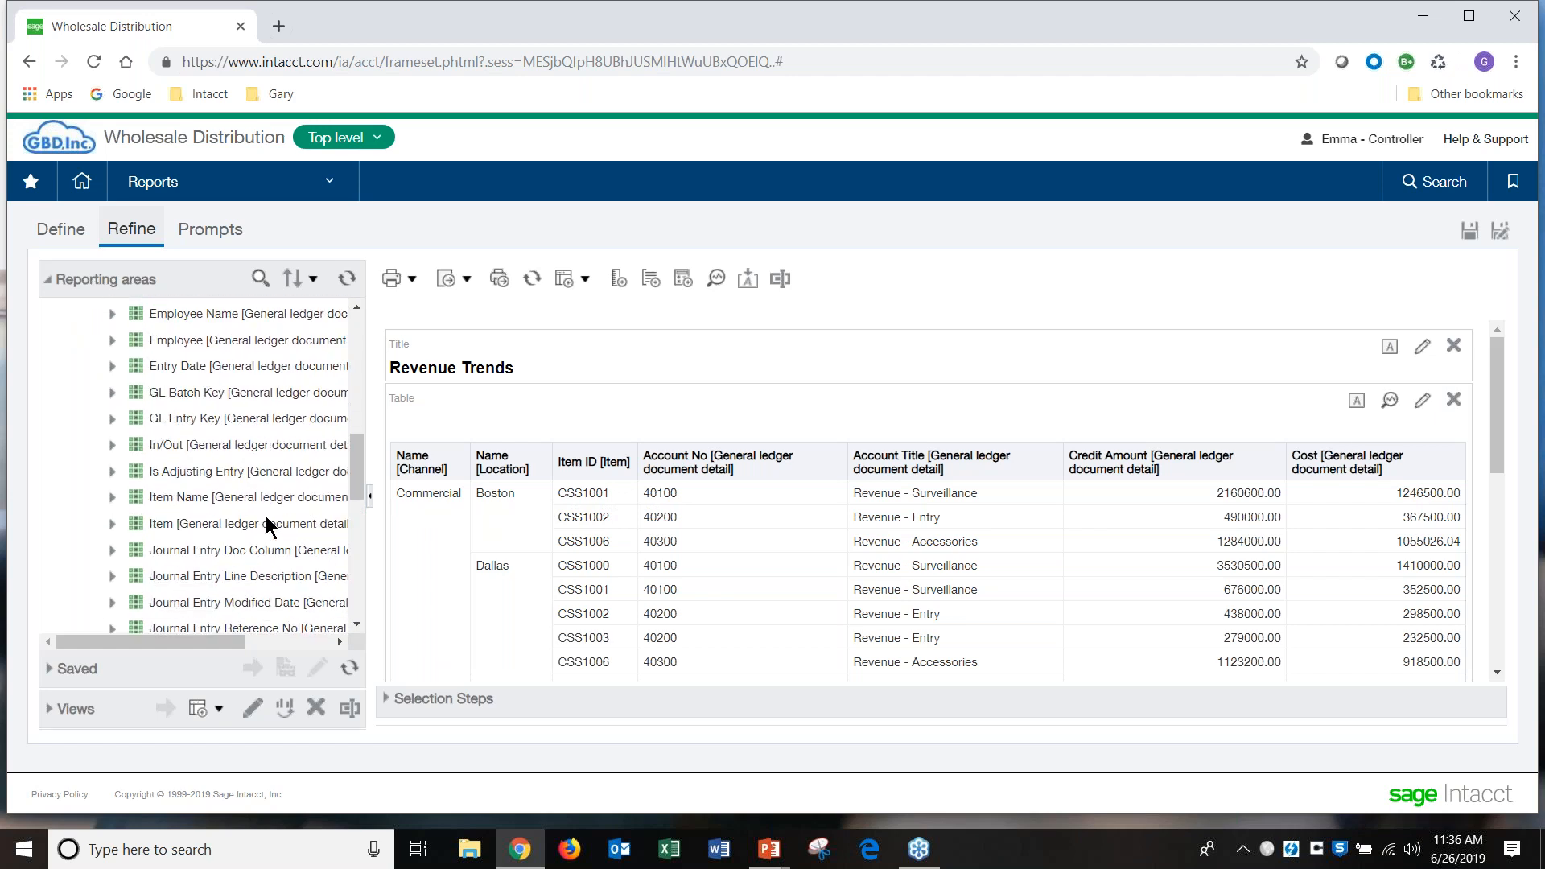
scroll(266, 525, down, 3)
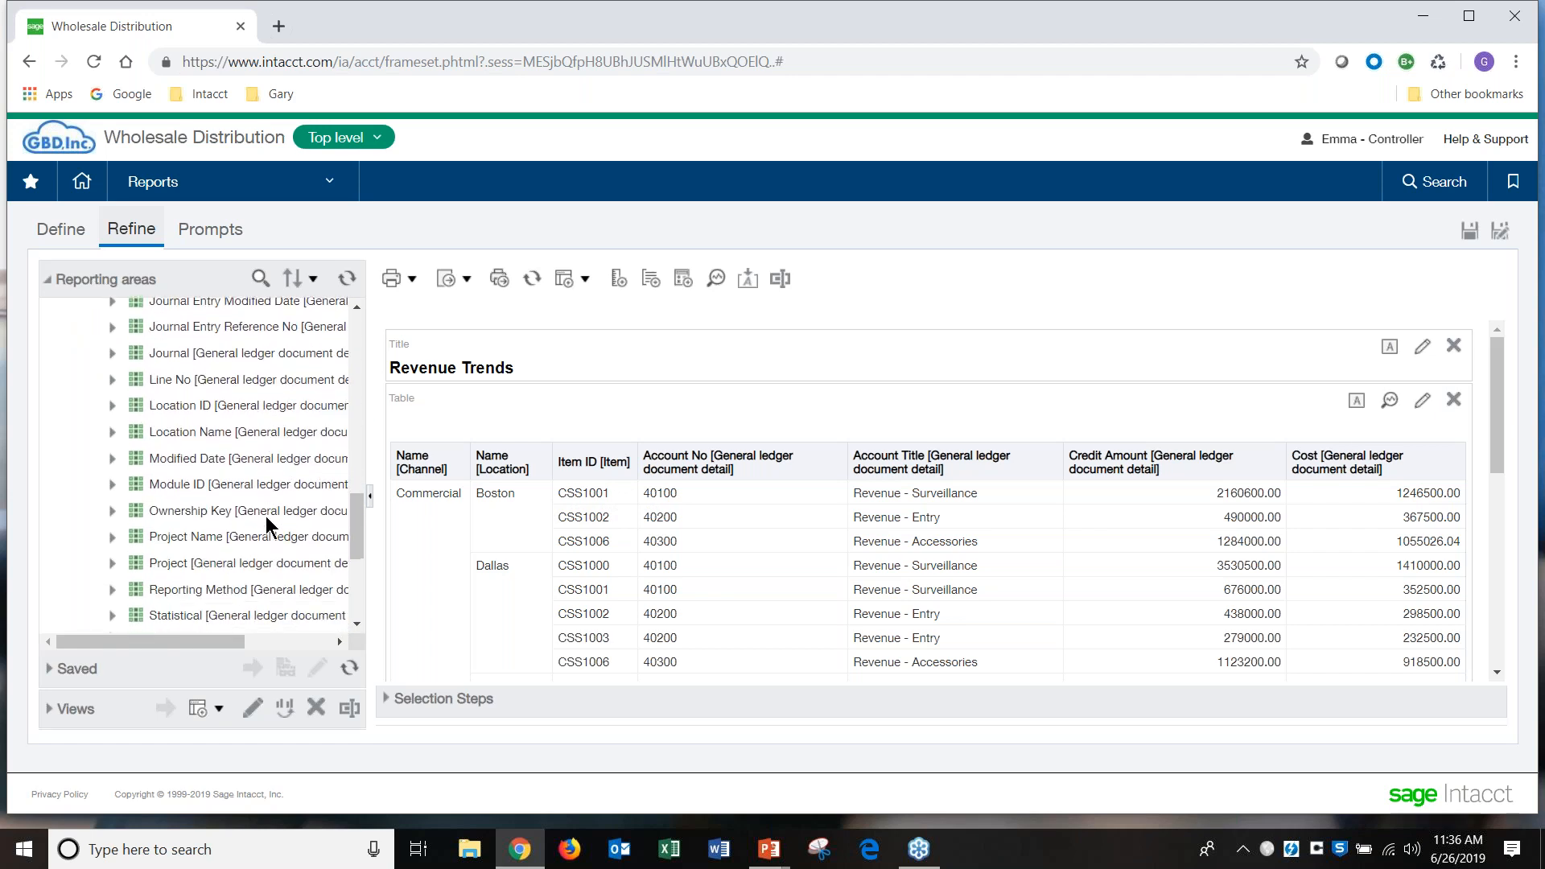
scroll(266, 521, down, 1)
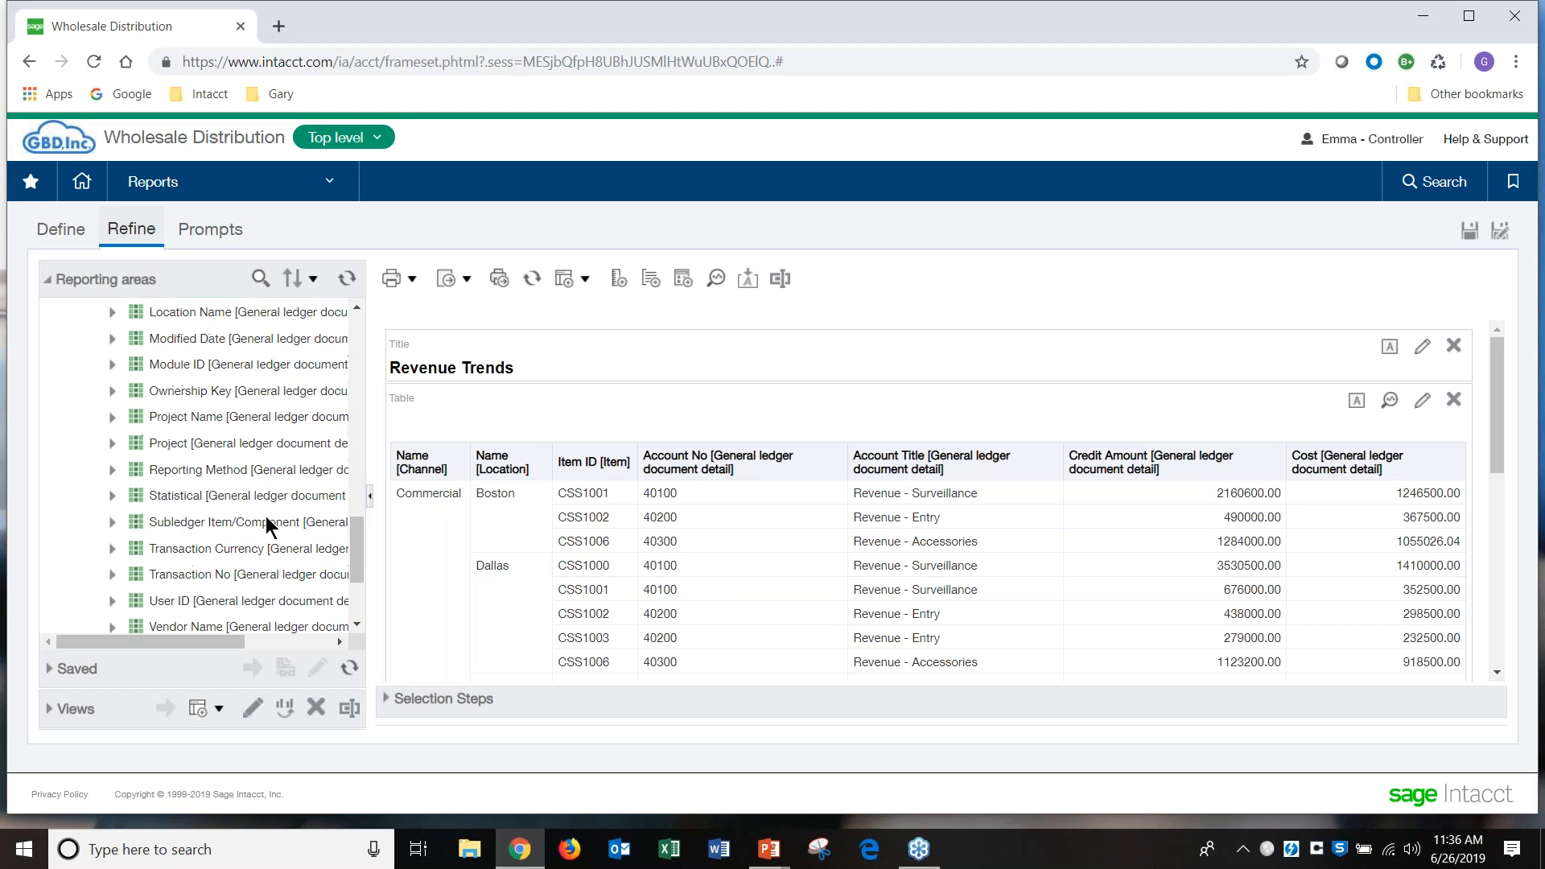
scroll(266, 522, up, 2)
scroll(267, 525, up, 6)
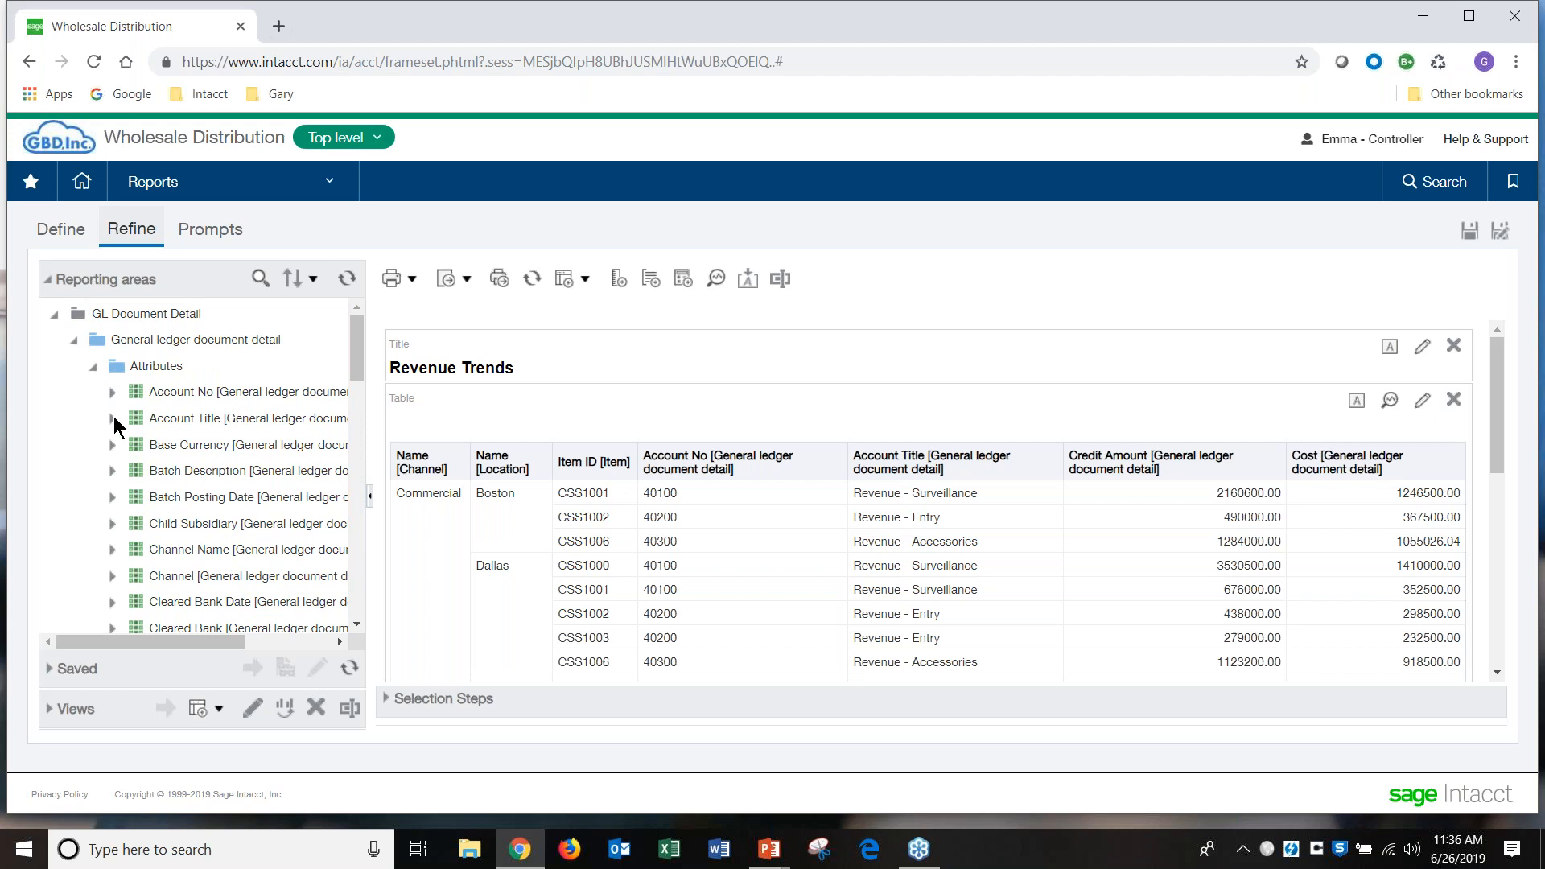
click(93, 367)
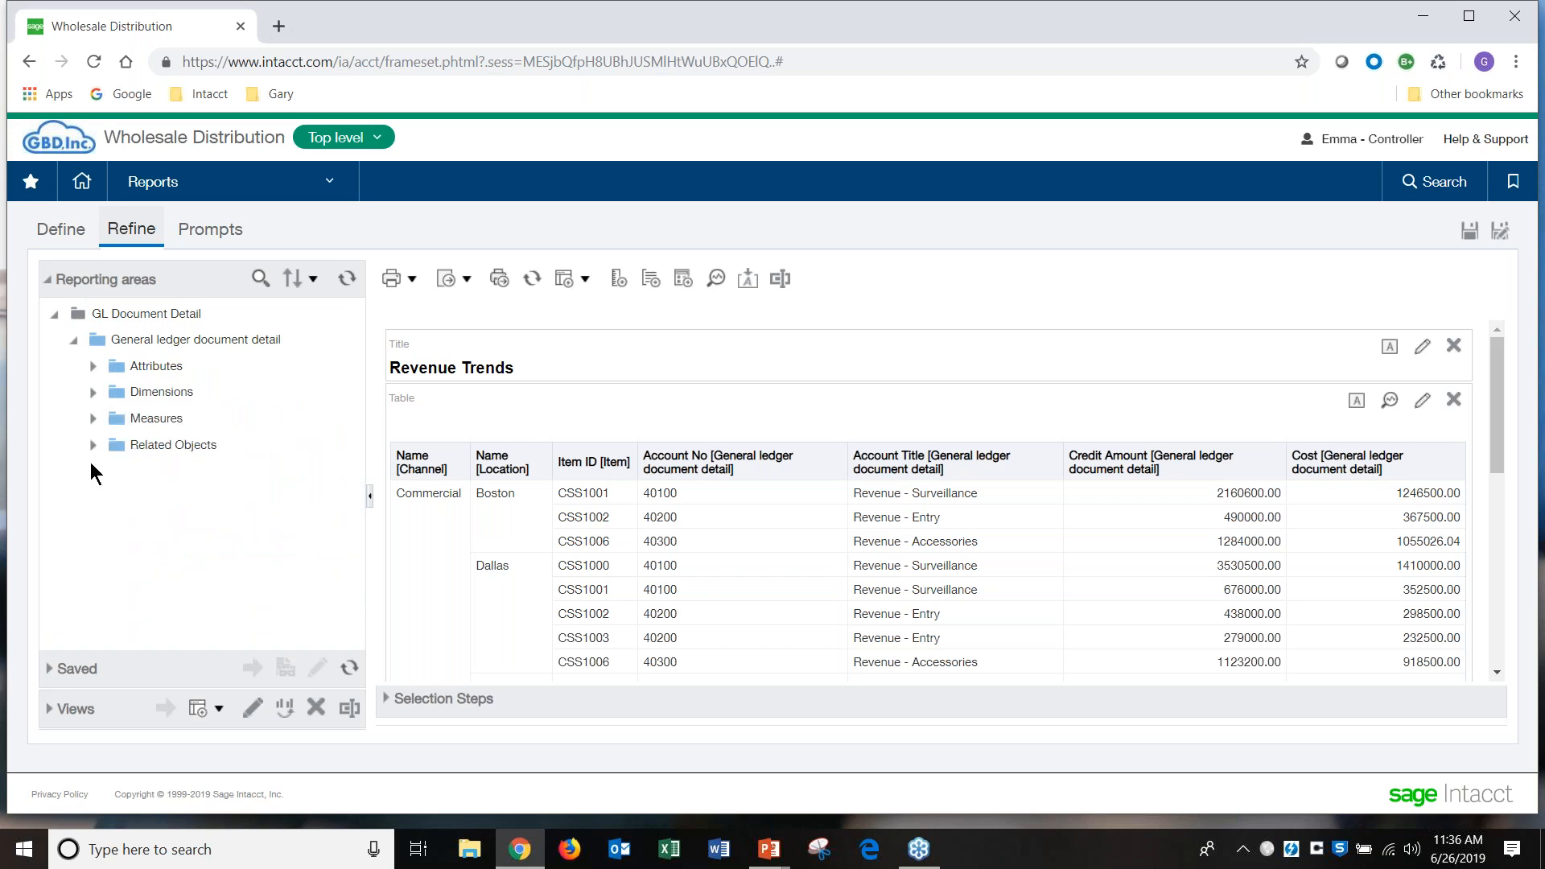
Step: Add Entry date from the related GL entry object in Item ID's position after the Location name, and save the report
click(93, 444)
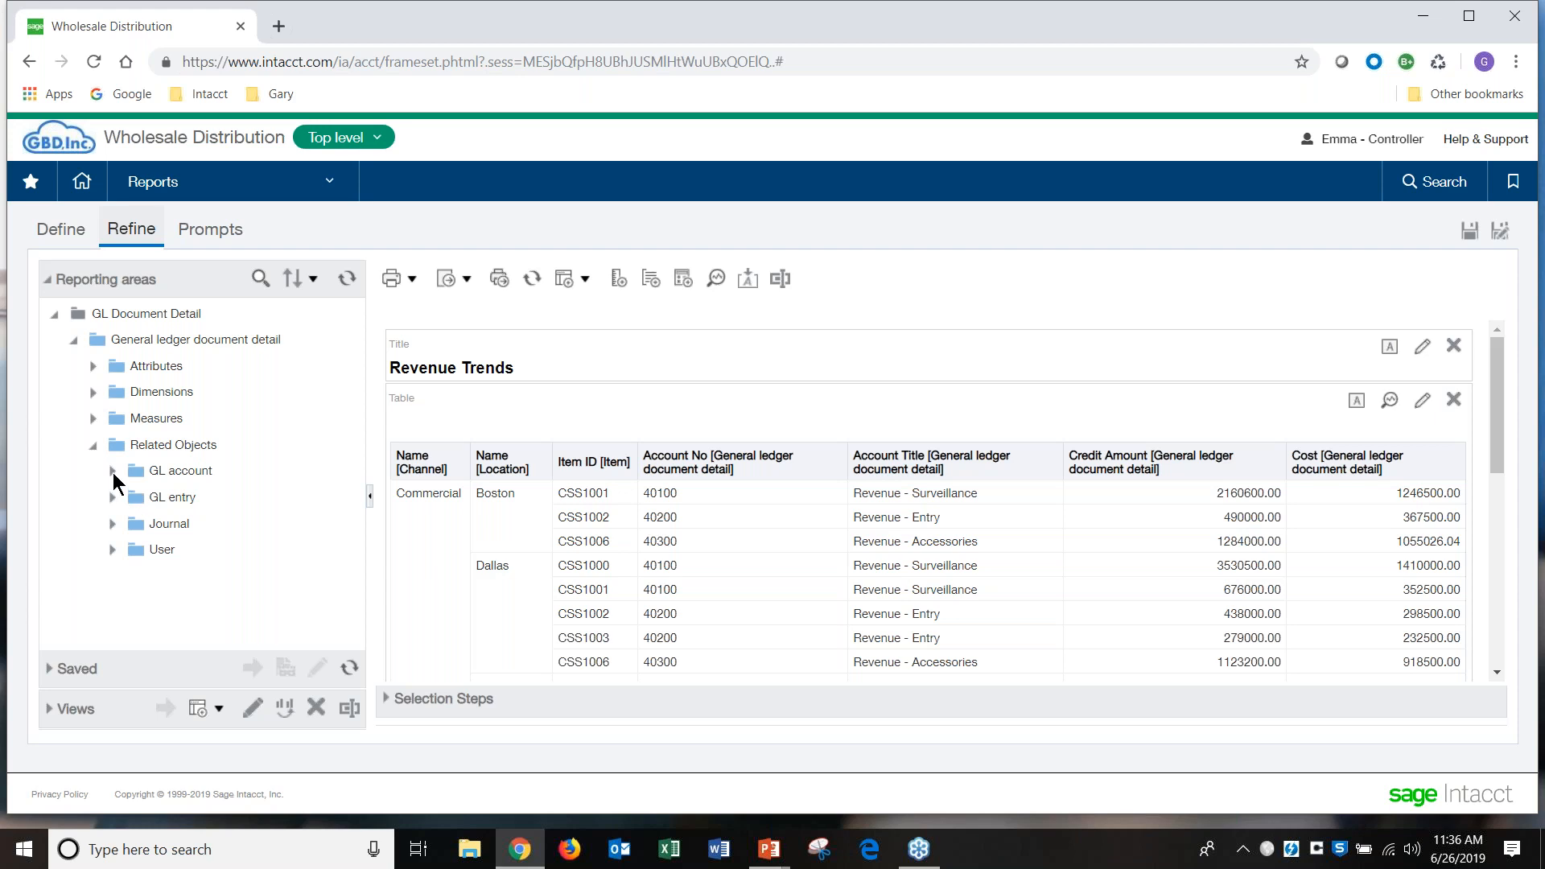
click(114, 499)
scroll(268, 543, down, 5)
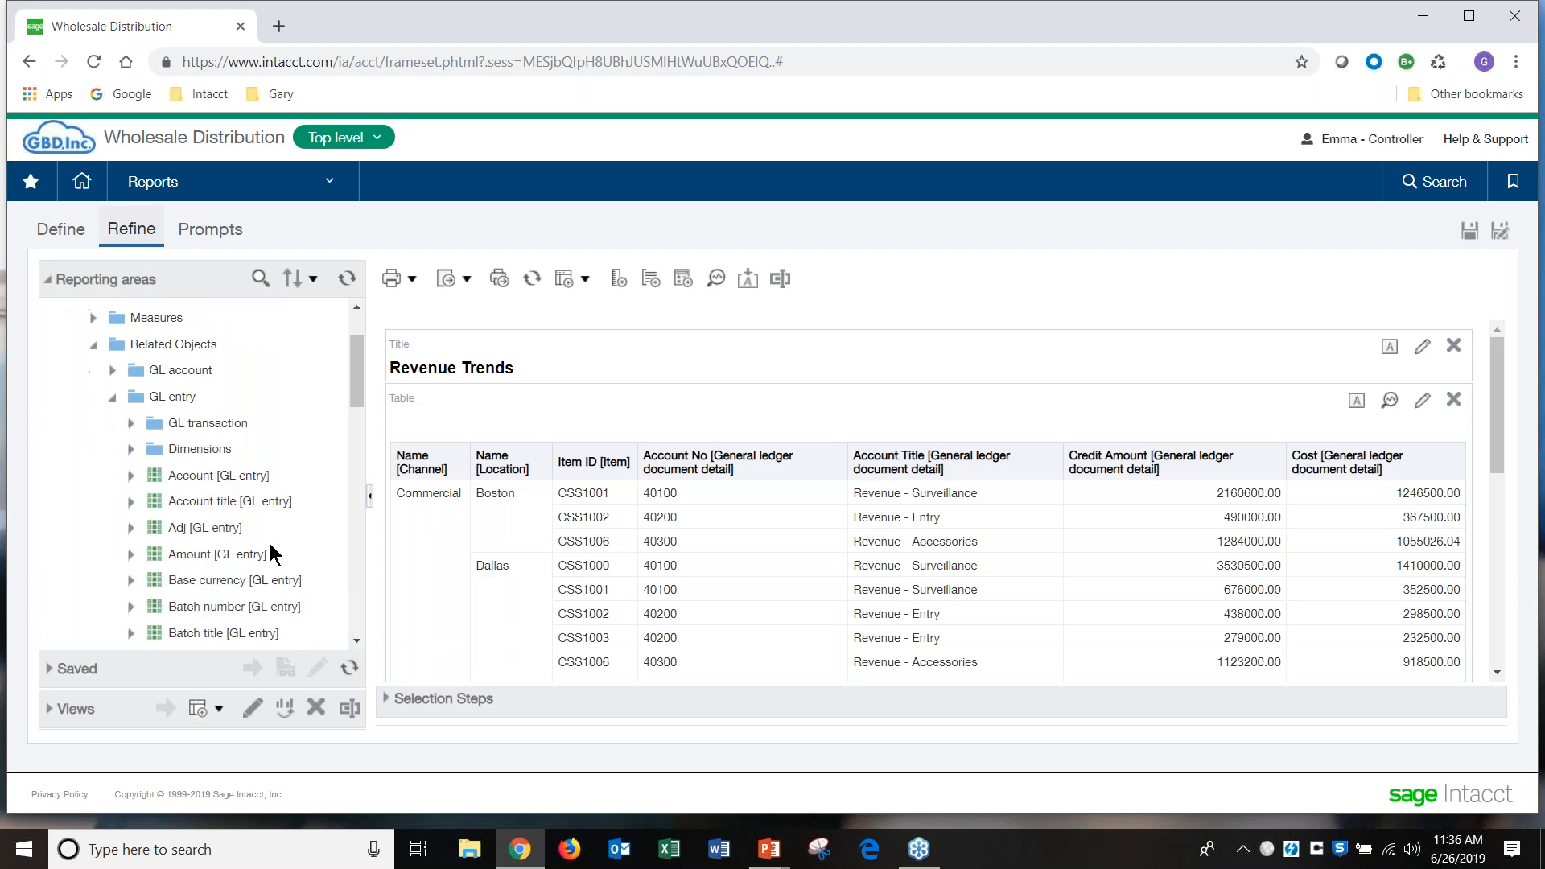
scroll(270, 546, down, 5)
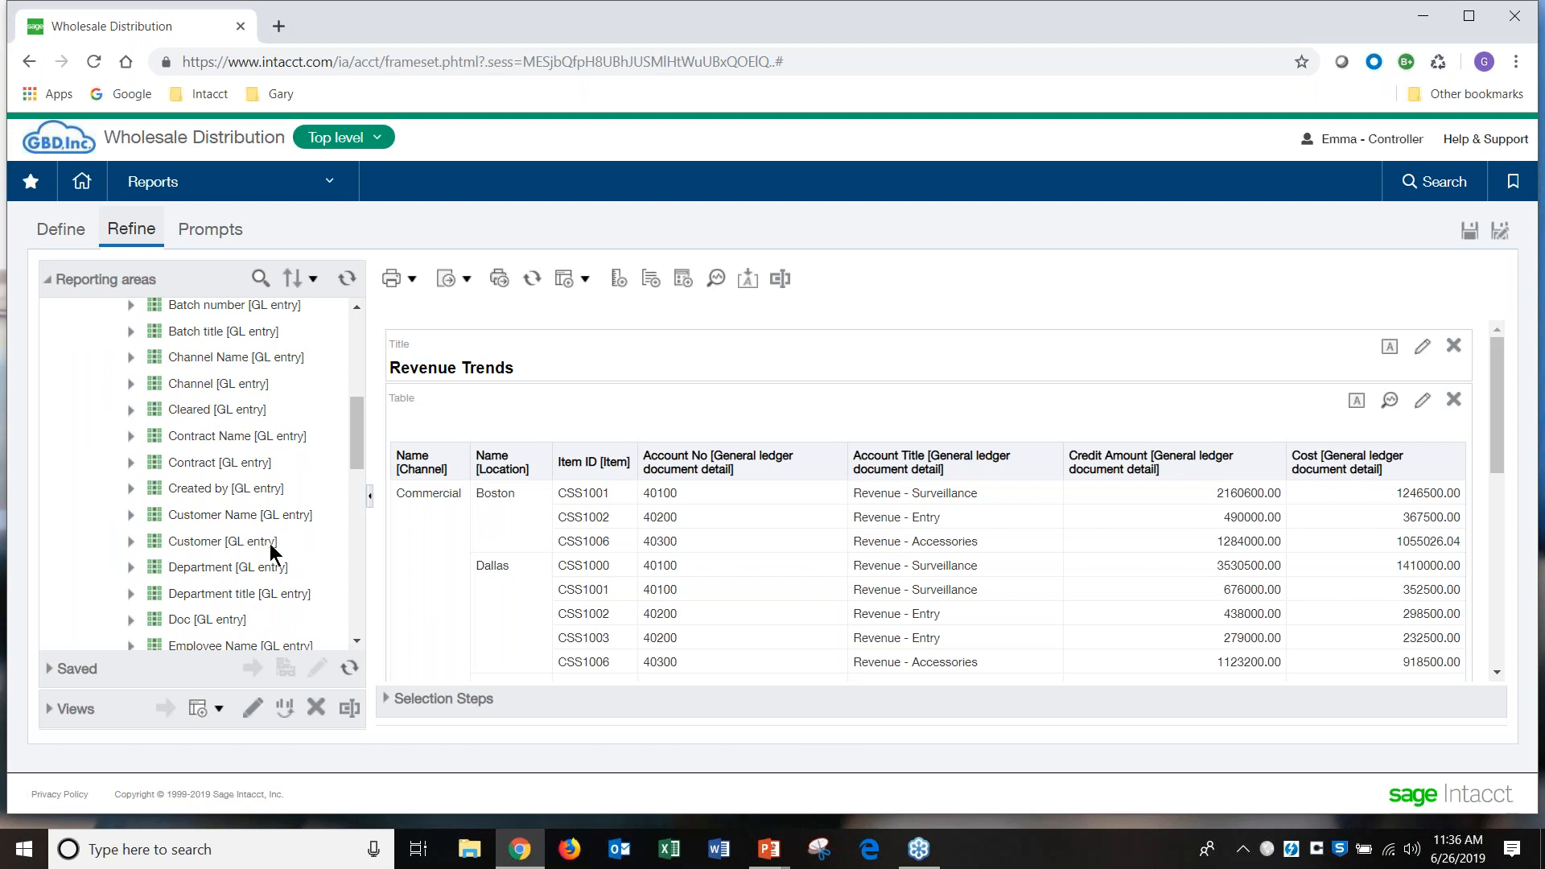
scroll(271, 550, down, 5)
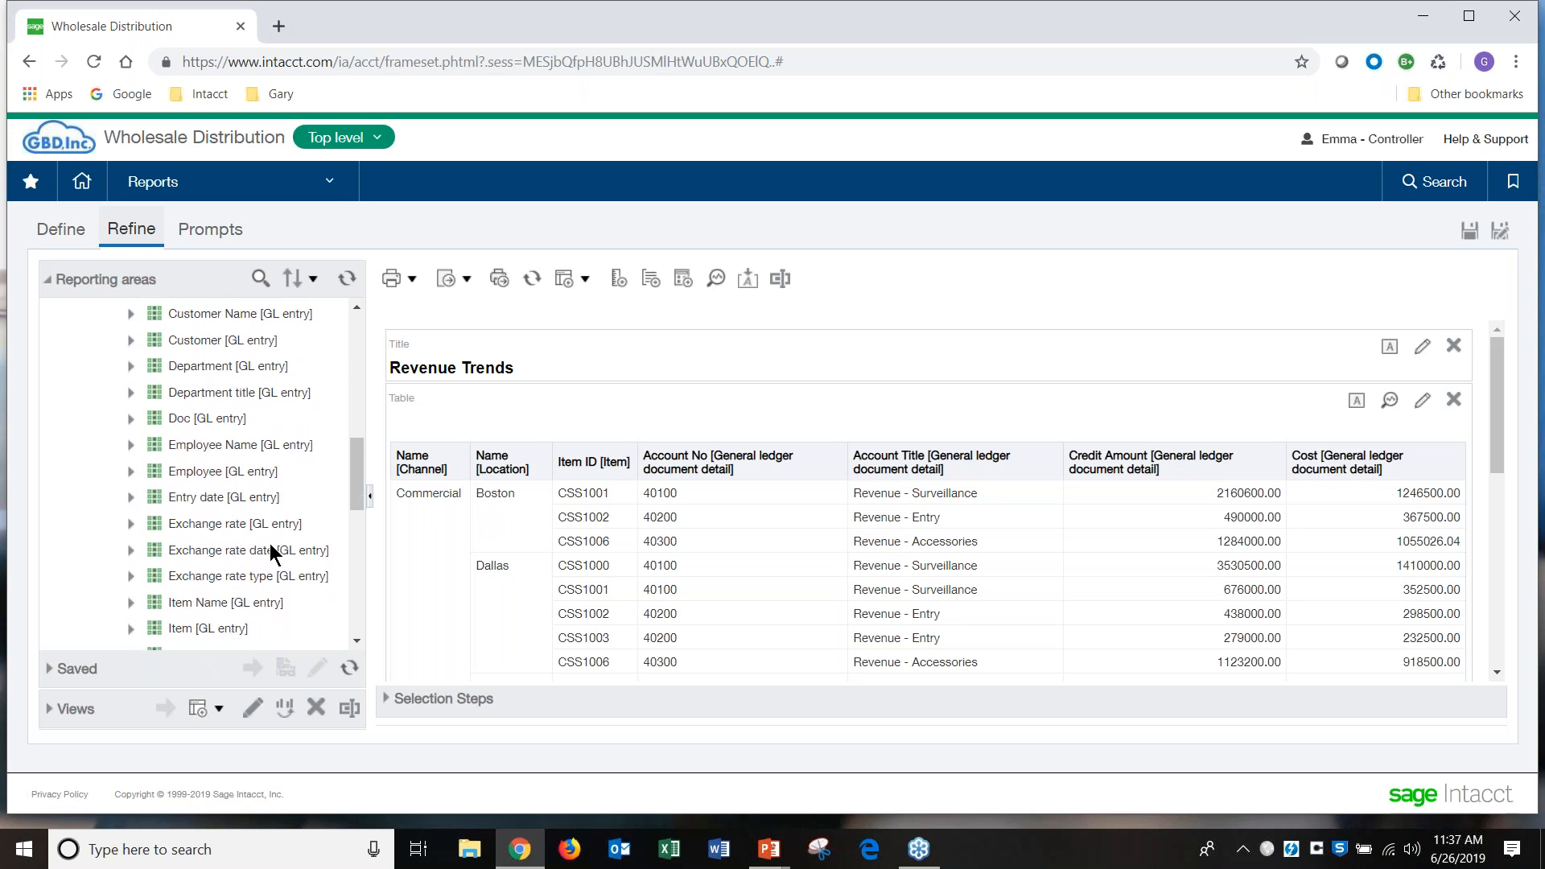
double_click(204, 499)
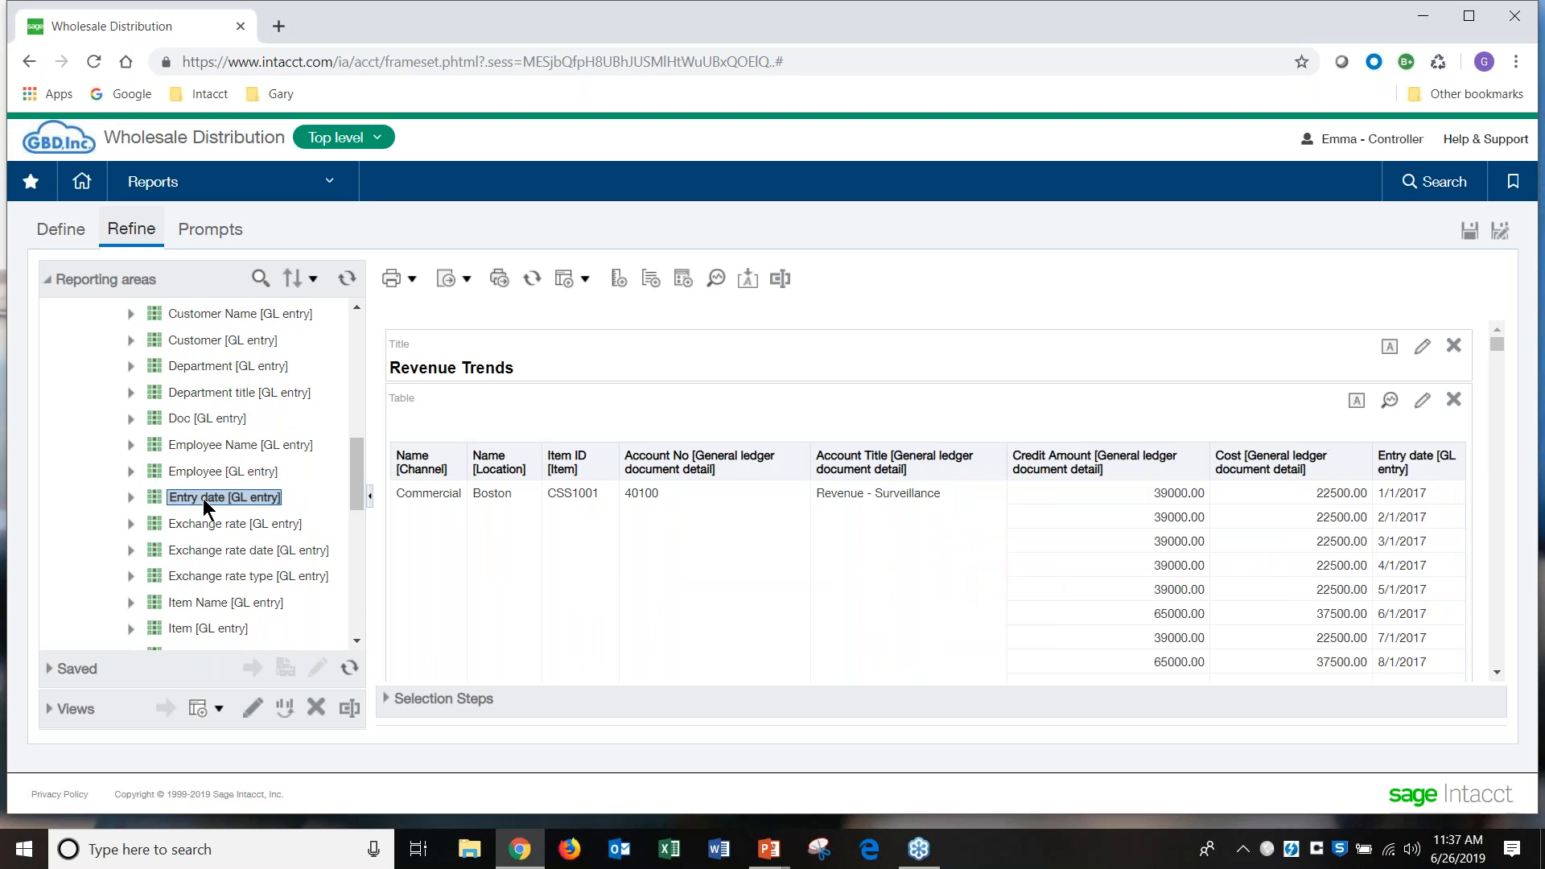
drag(1428, 432, 571, 496)
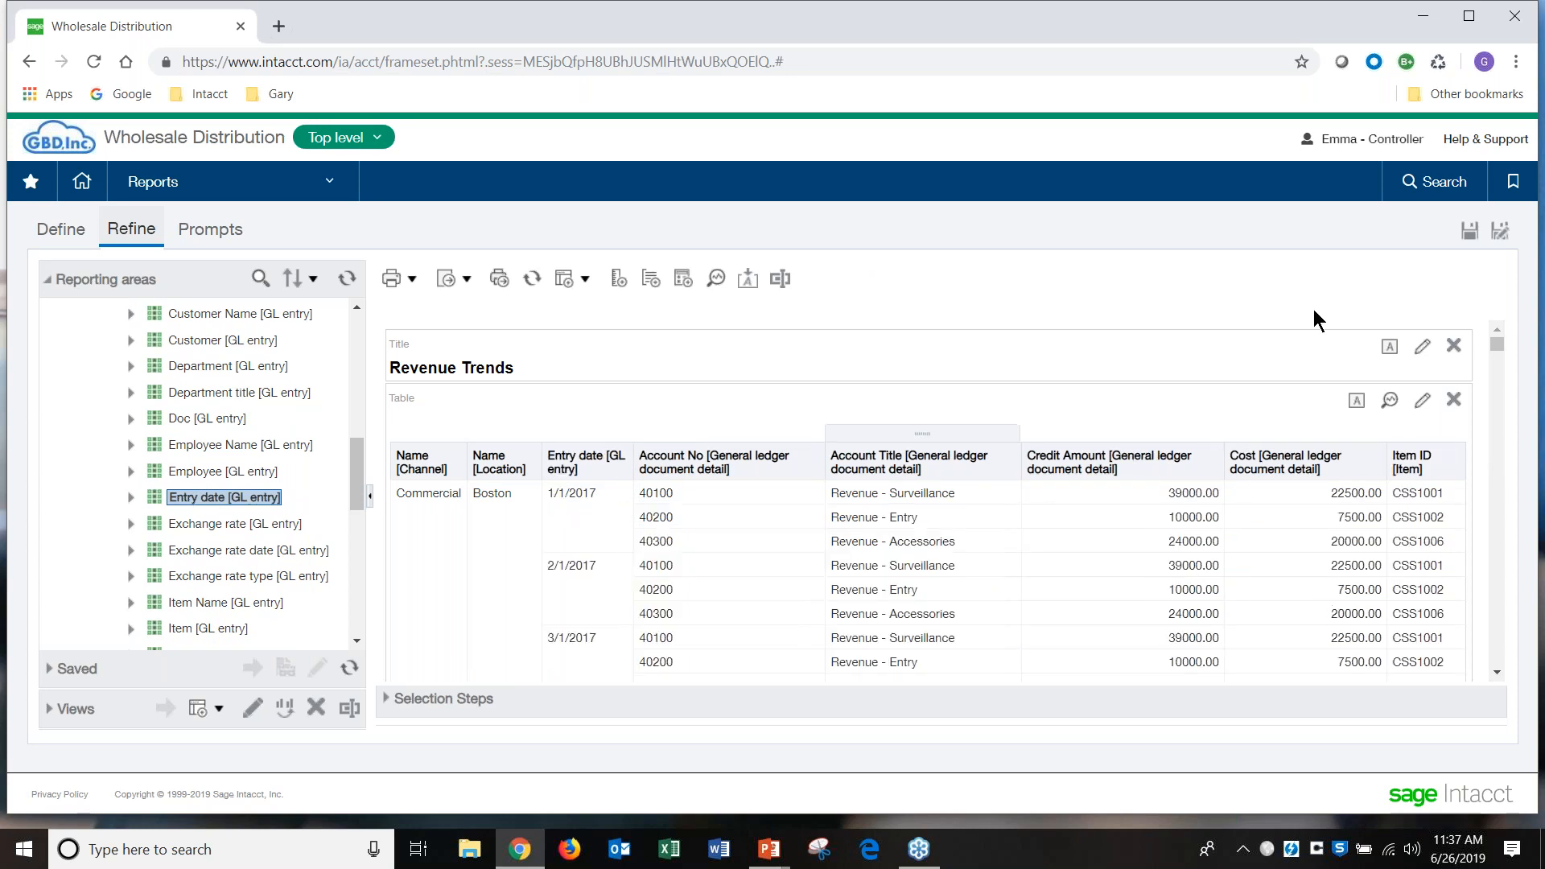
click(1469, 231)
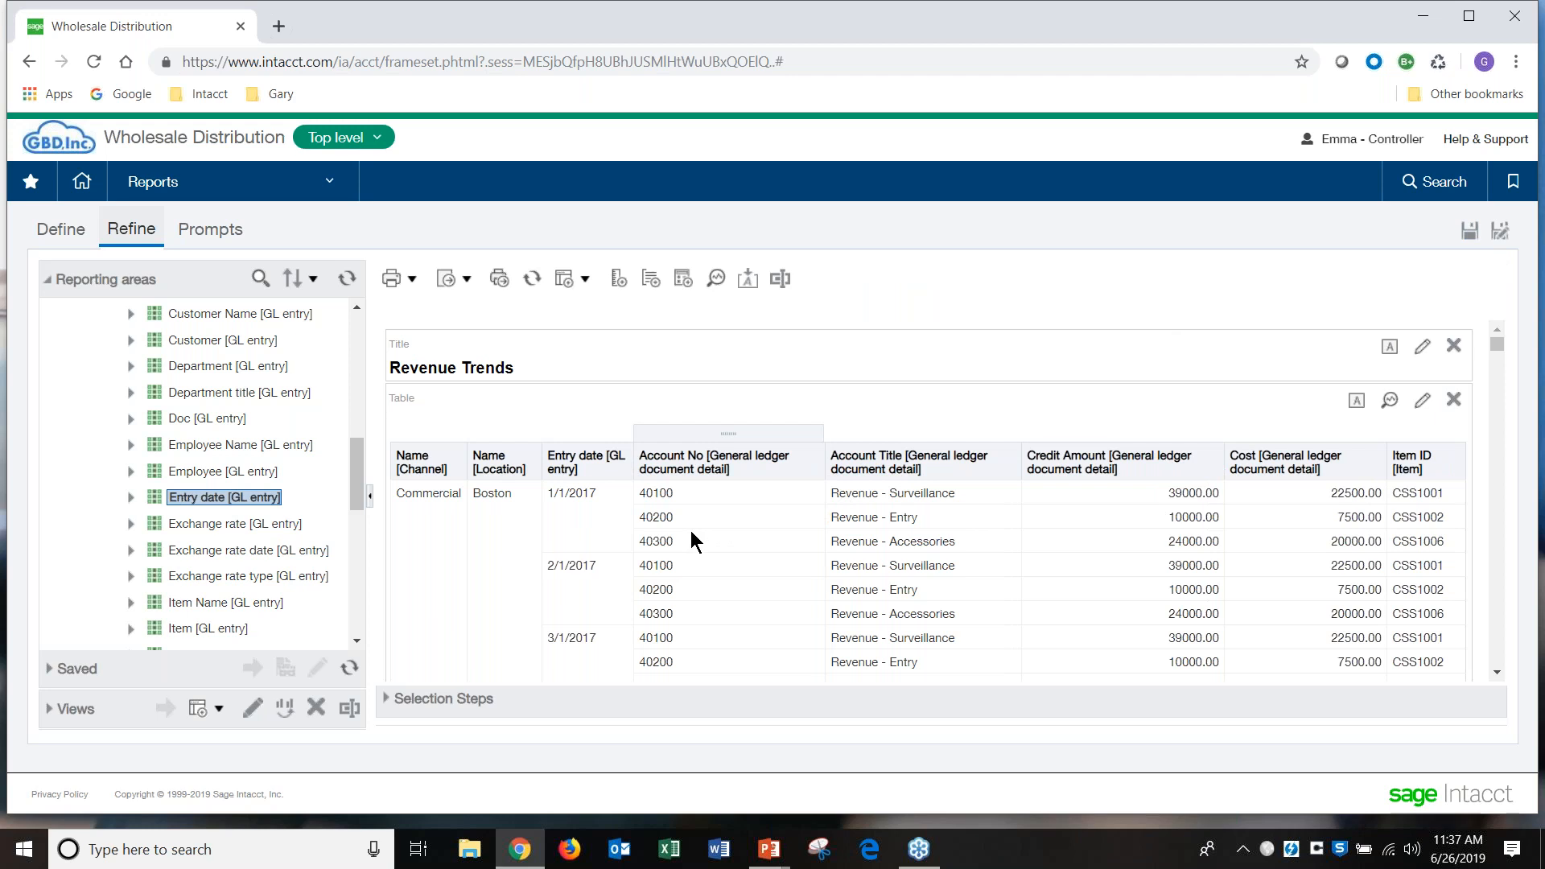
Step: Show subtotals after values for both the Channel name and Location name columns
right_click(421, 473)
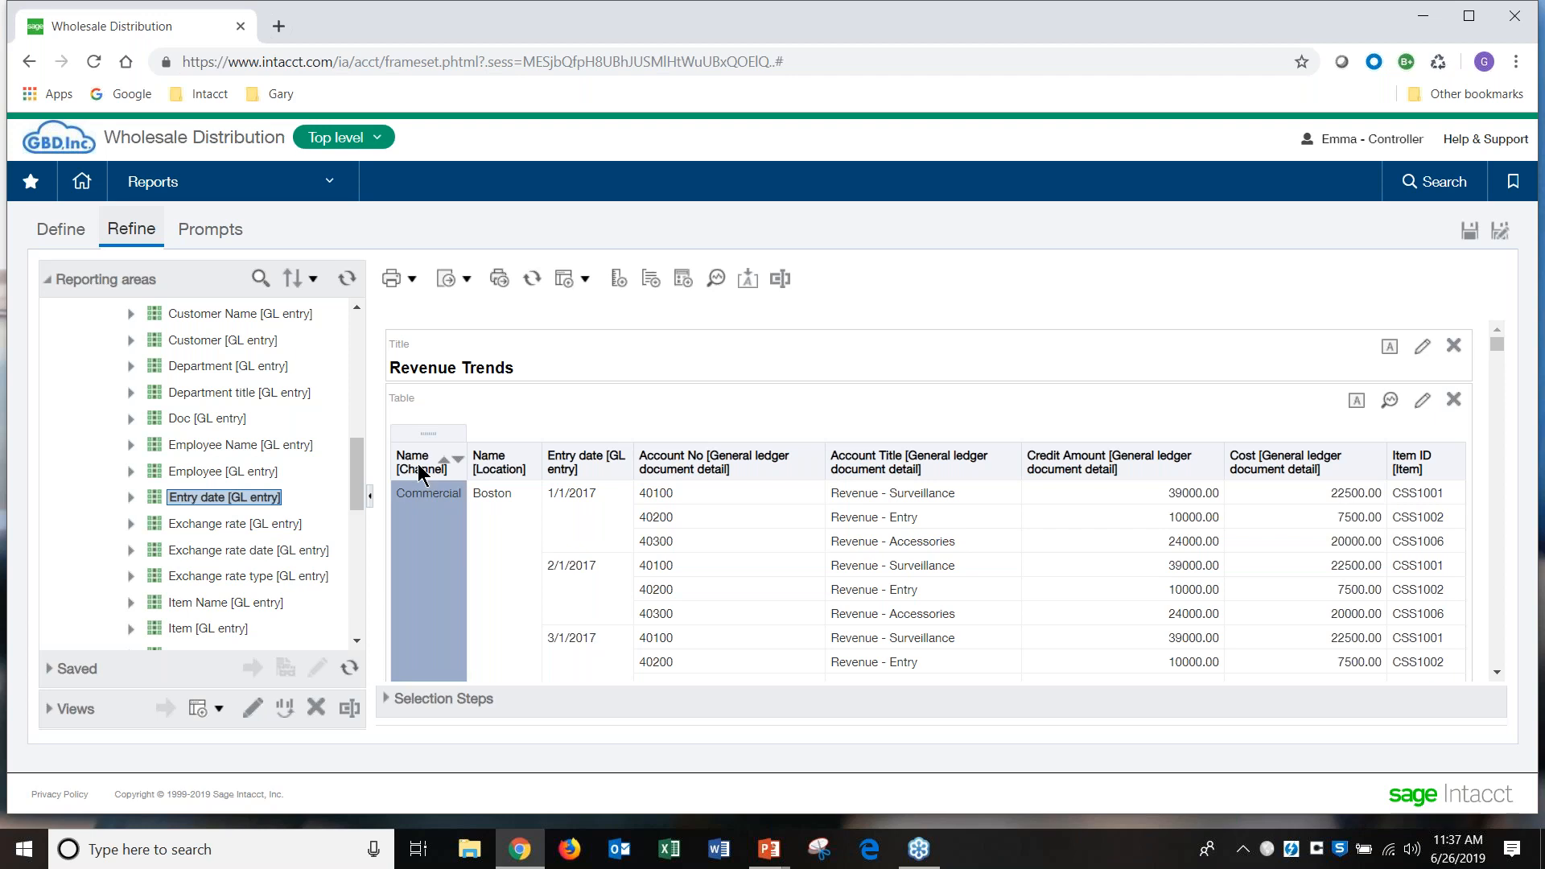
mouse_move(559, 626)
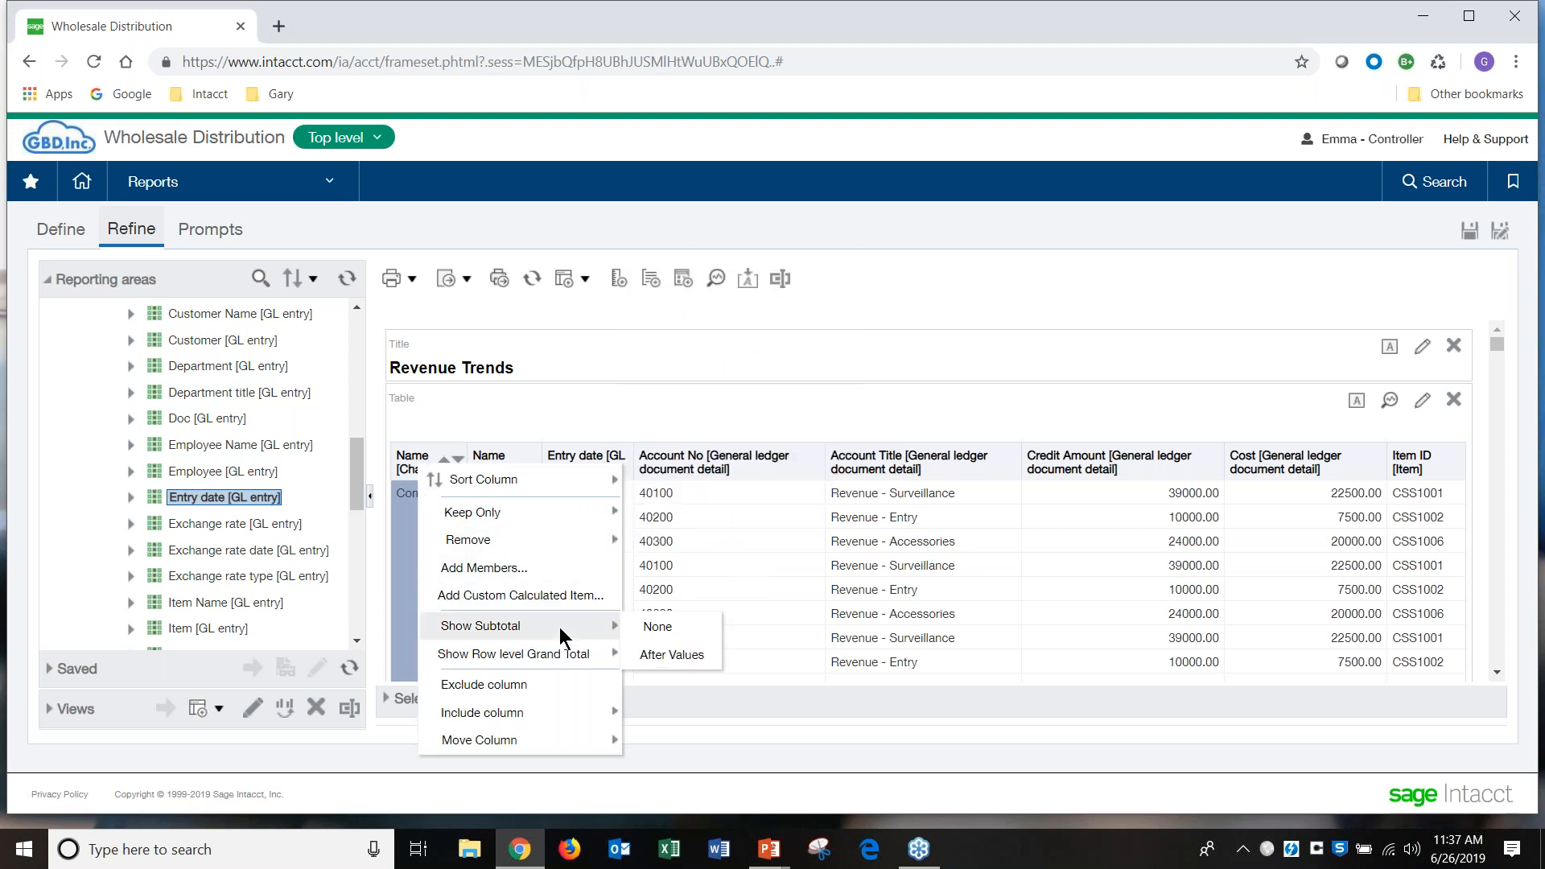
click(659, 655)
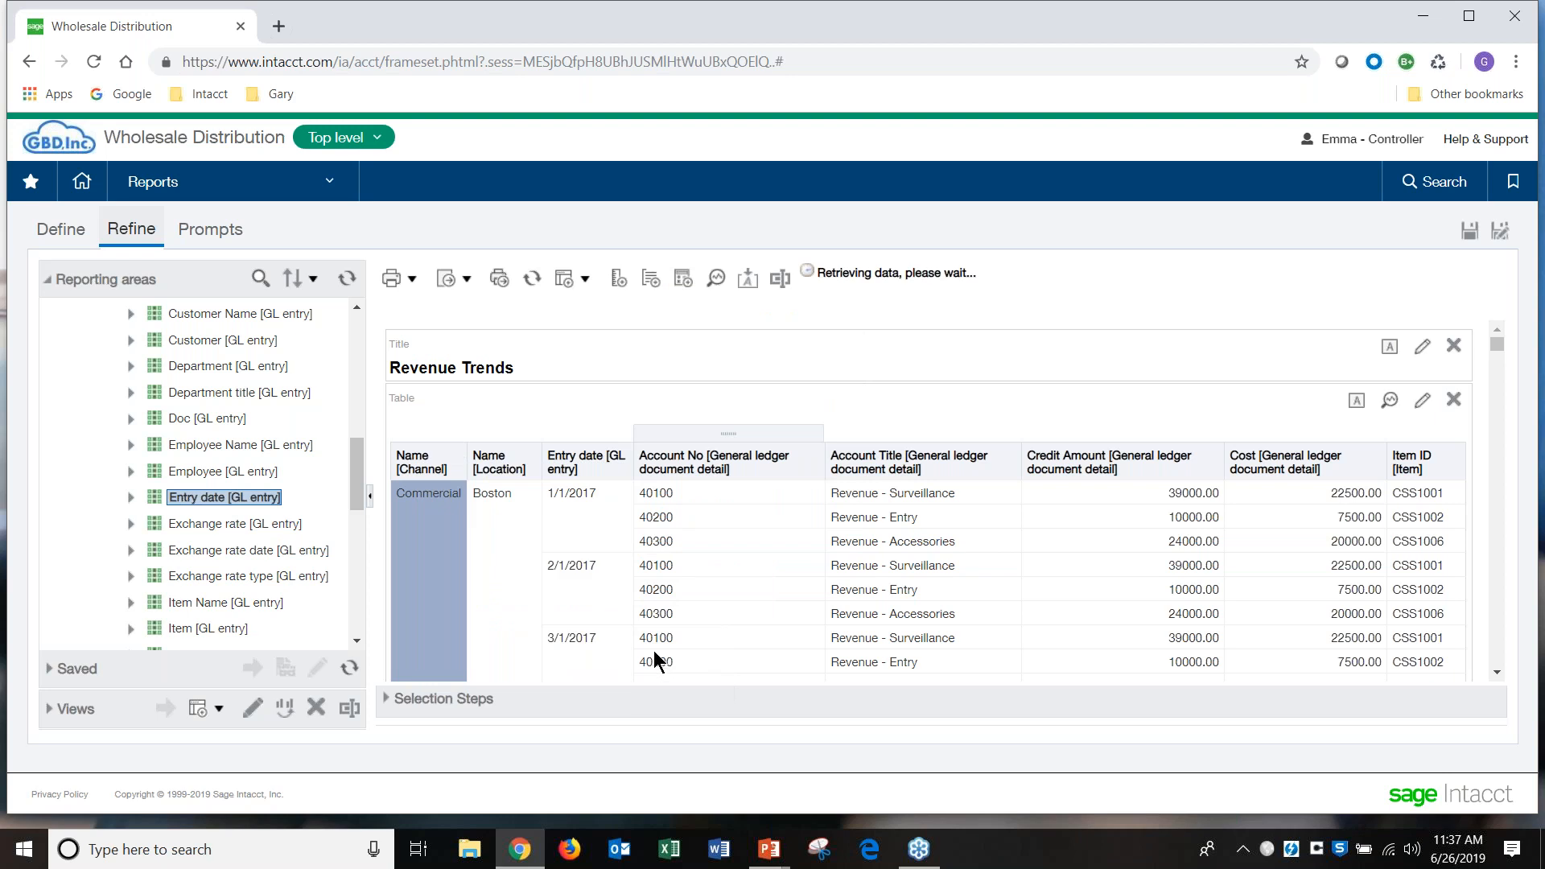
click(503, 473)
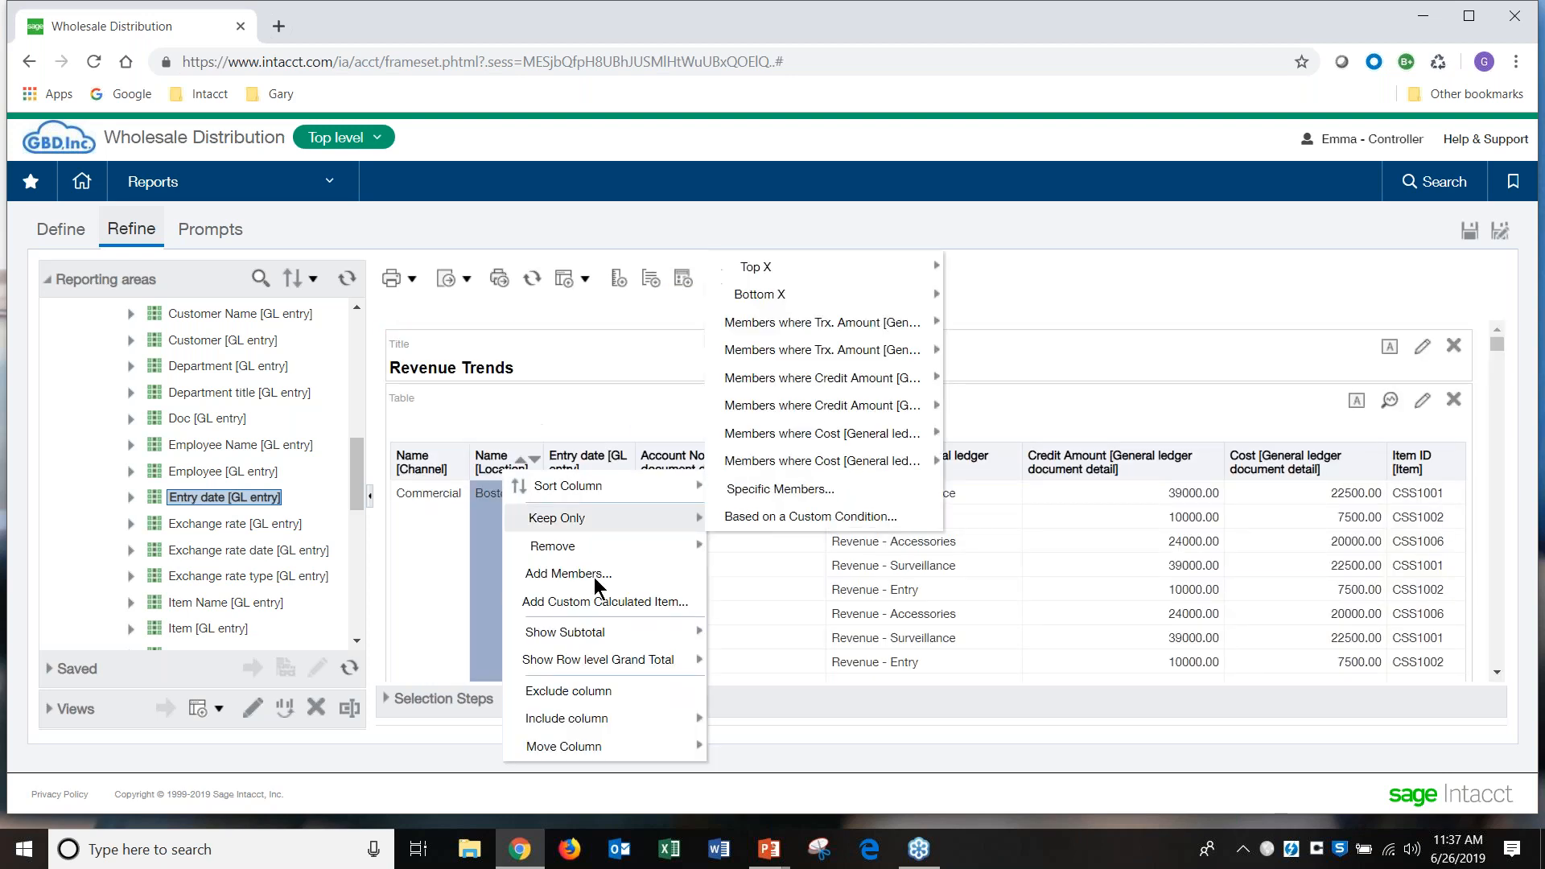
mouse_move(624, 629)
click(737, 661)
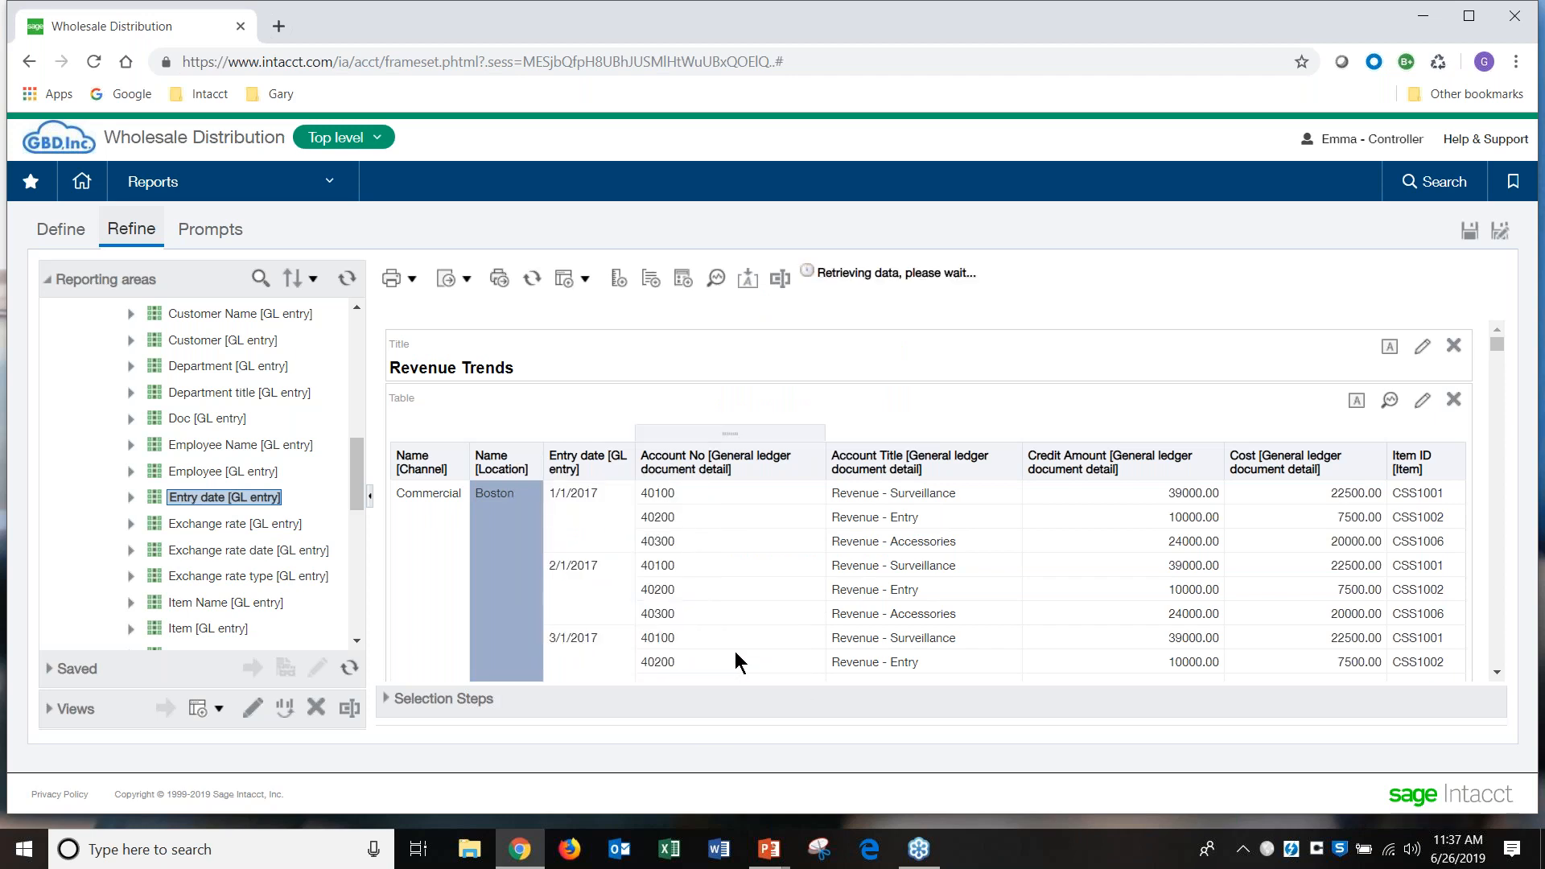
Step: Show a row level grand total after values on the Channel name column, and review the table rows
click(416, 465)
right_click(417, 465)
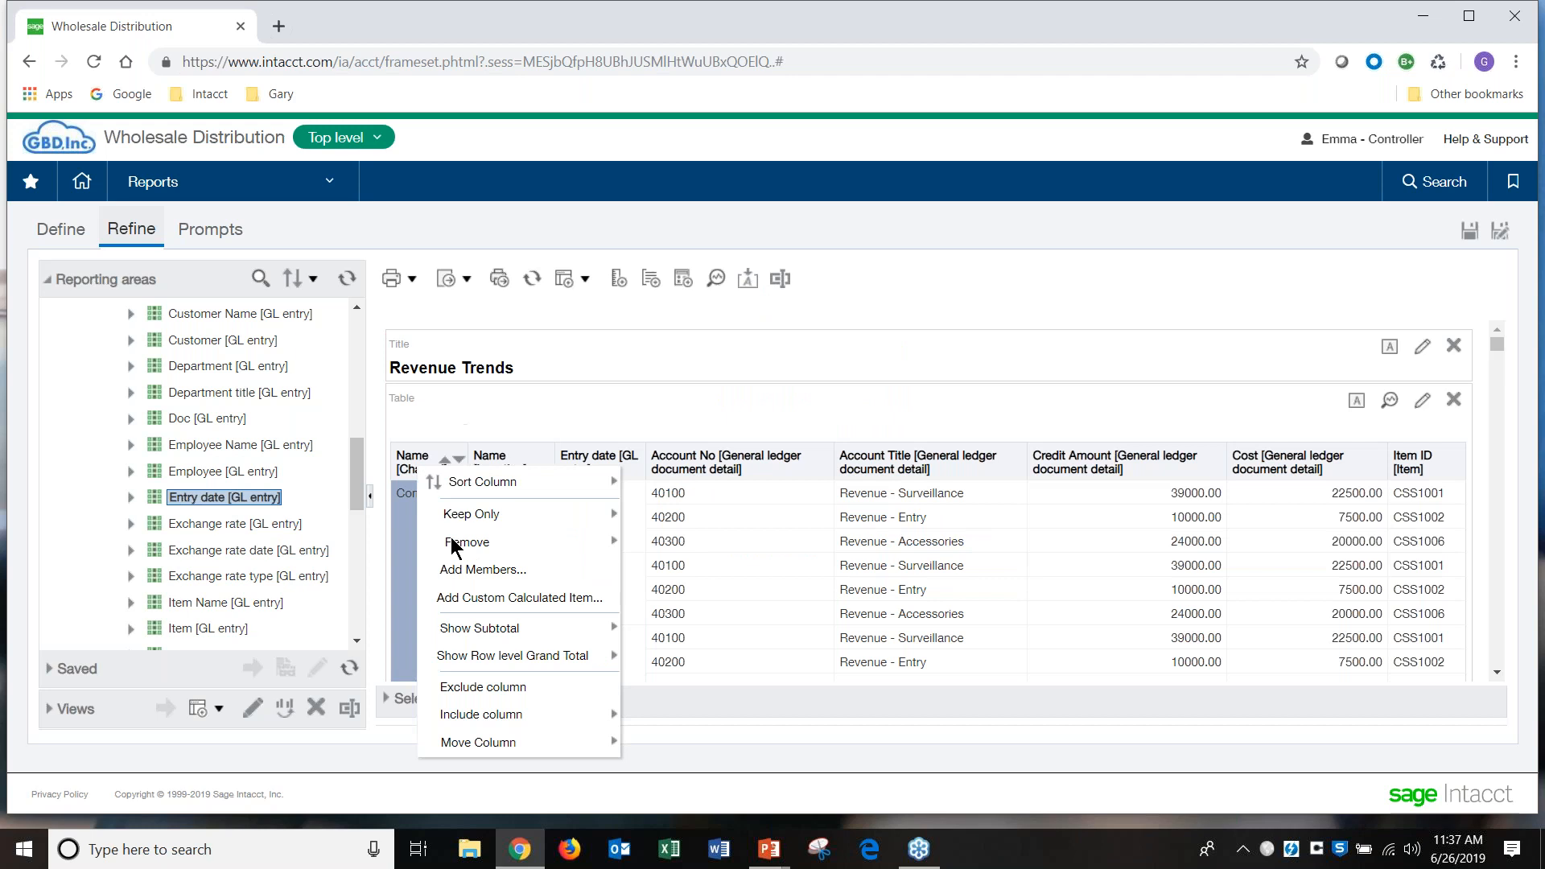
mouse_move(595, 655)
click(676, 684)
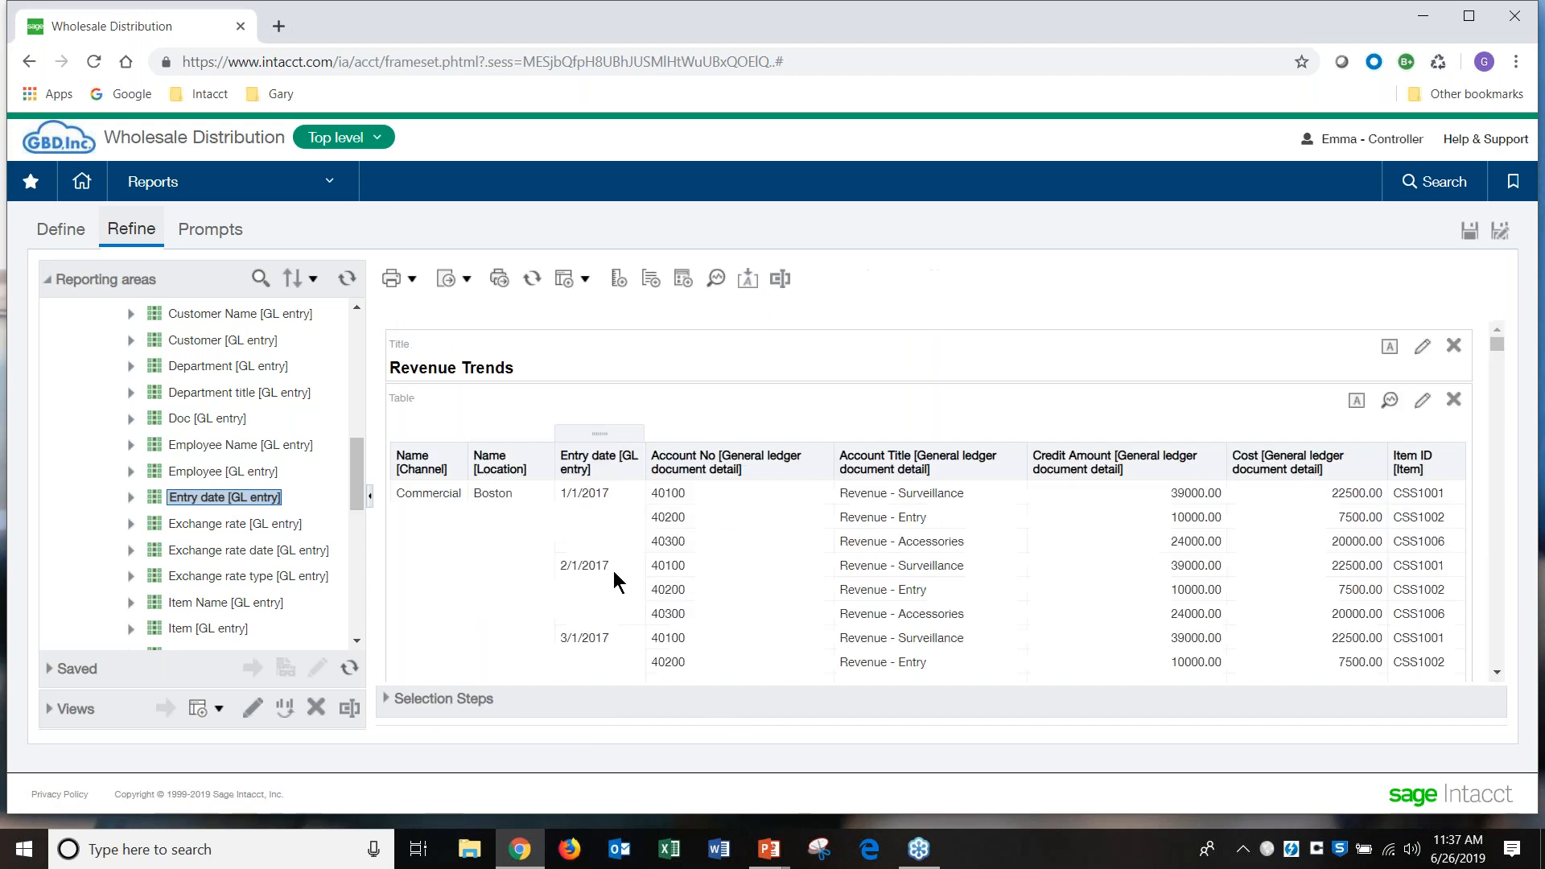
scroll(611, 571, down, 8)
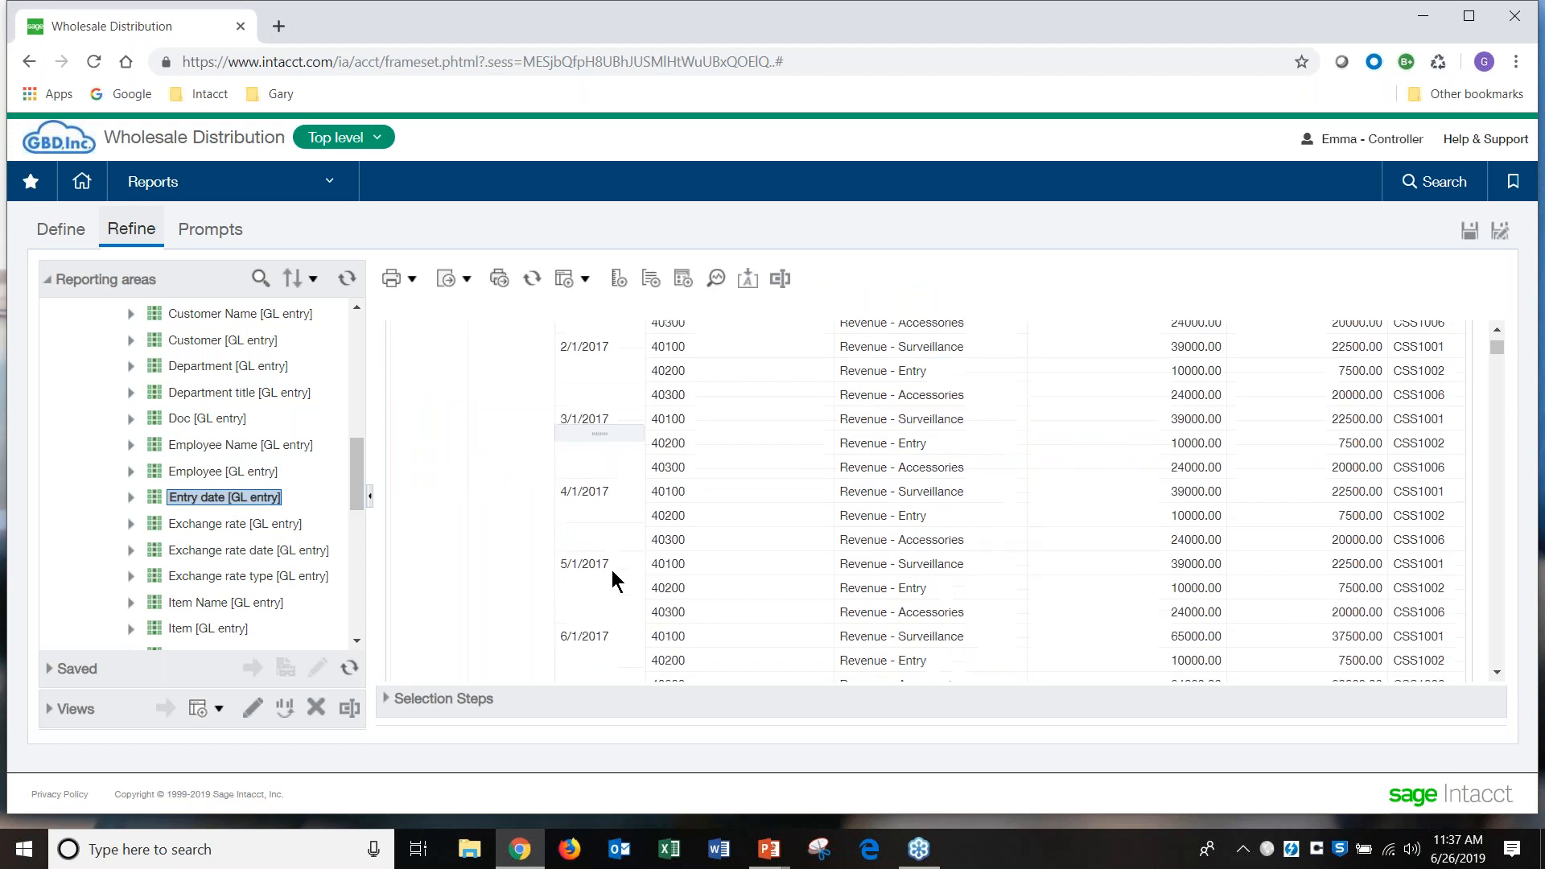
scroll(611, 573, down, 8)
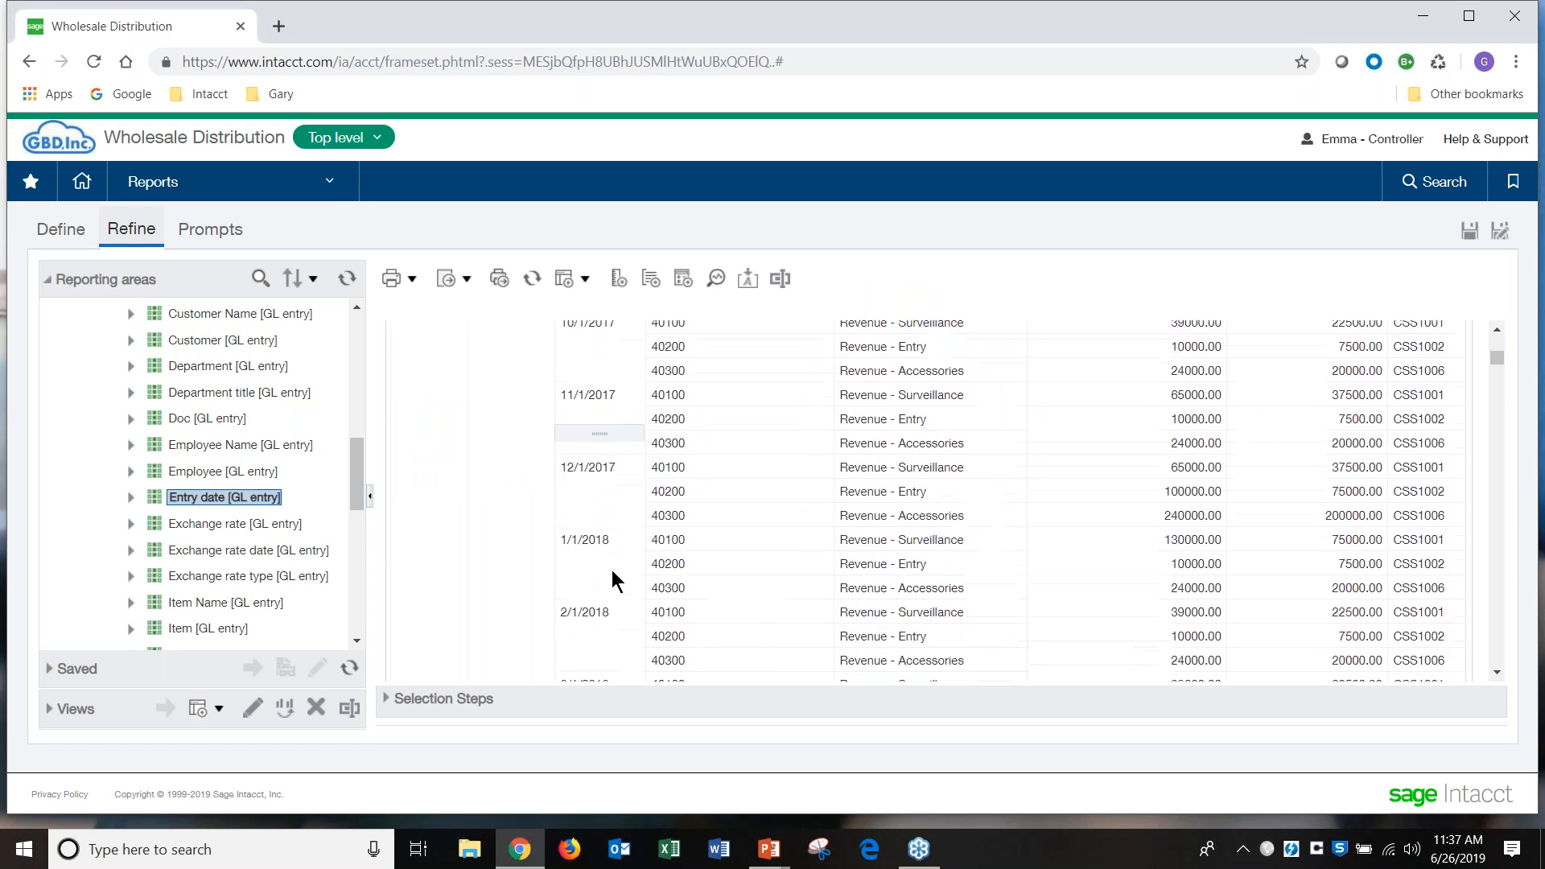
Step: Review the dated revenue rows and location subtotals in the Revenue Trends table for Boston and Dallas
scroll(612, 573, down, 10)
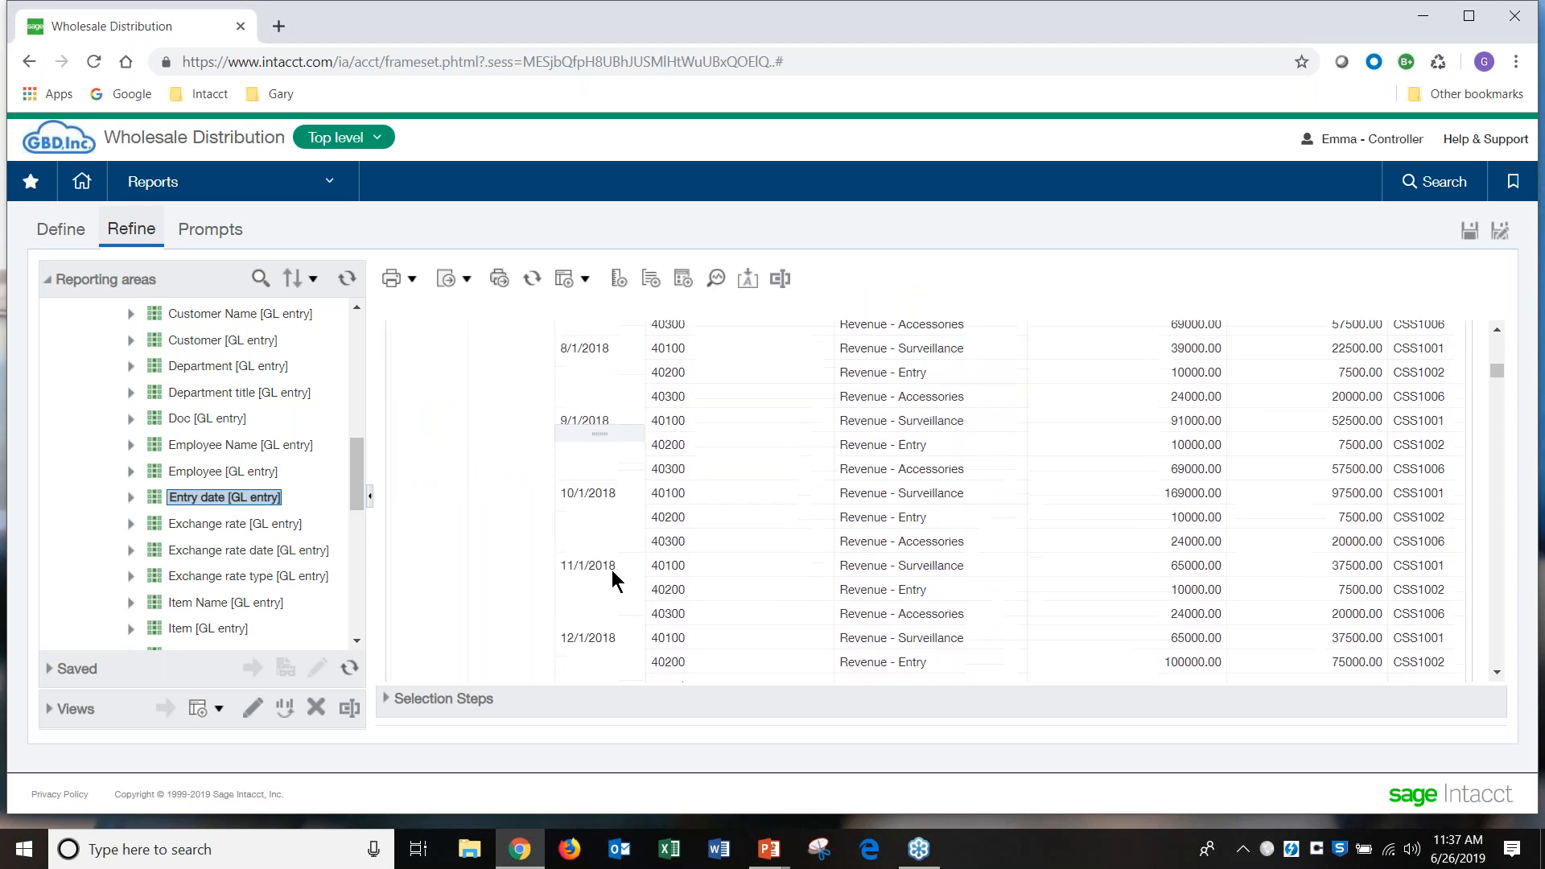
scroll(612, 572, down, 2)
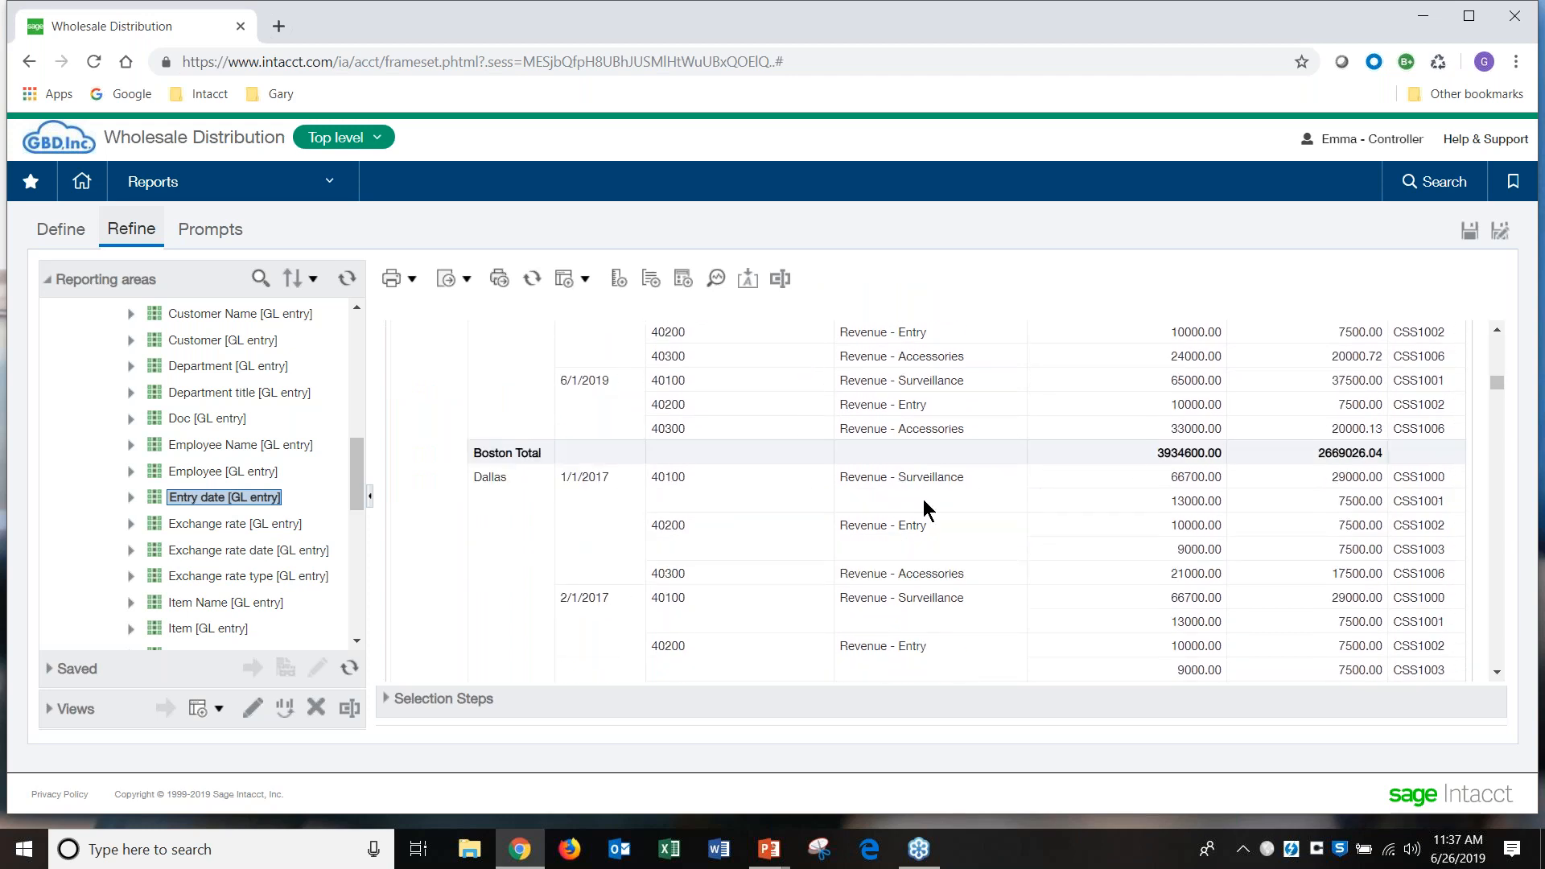
scroll(898, 513, down, 9)
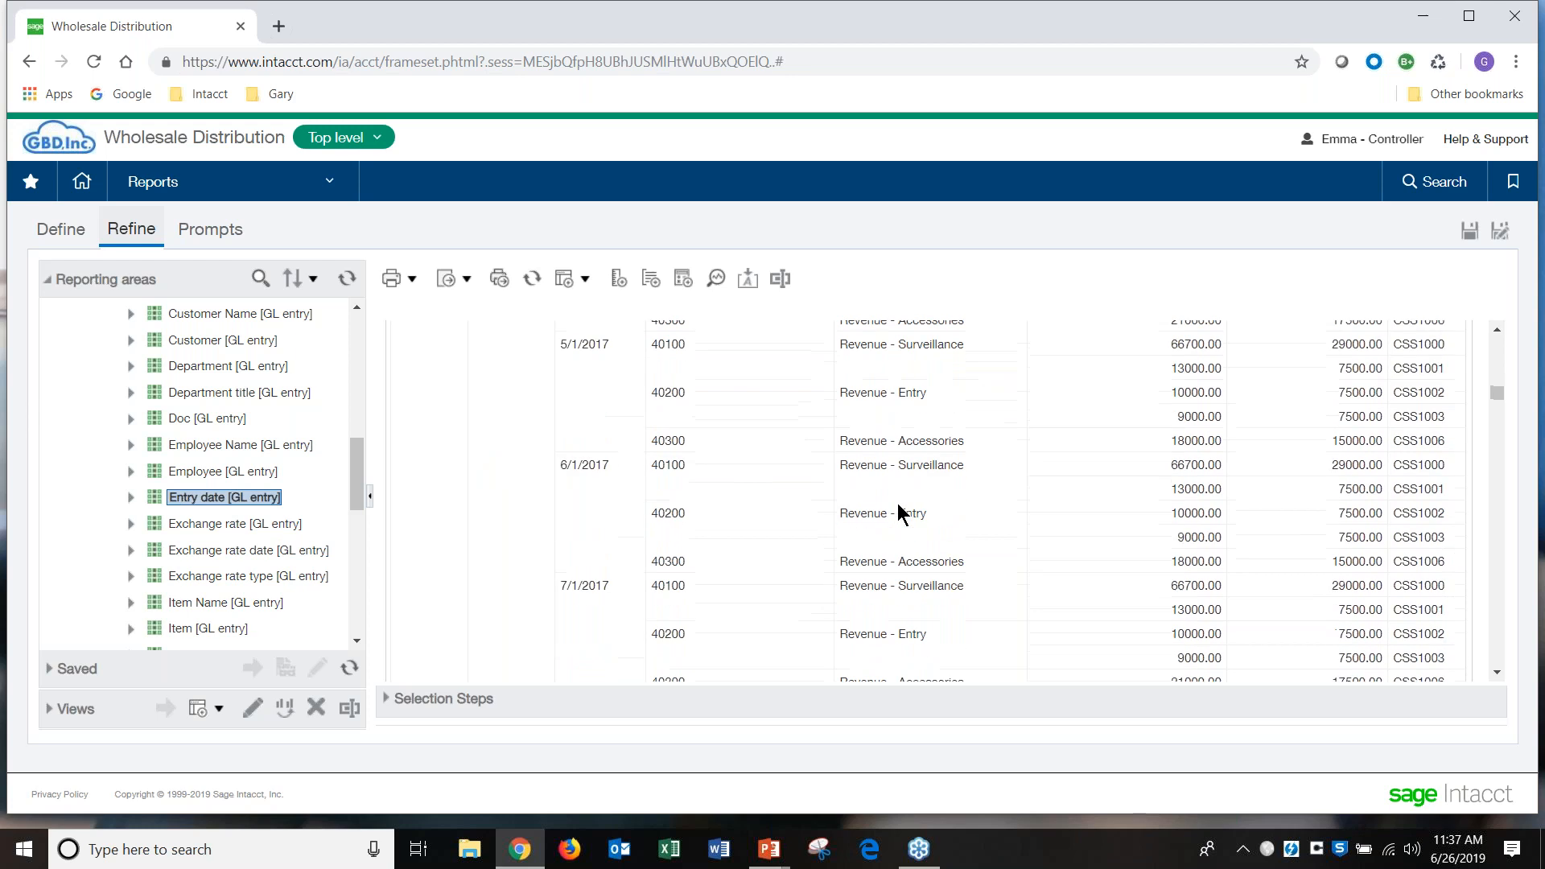
scroll(899, 513, down, 14)
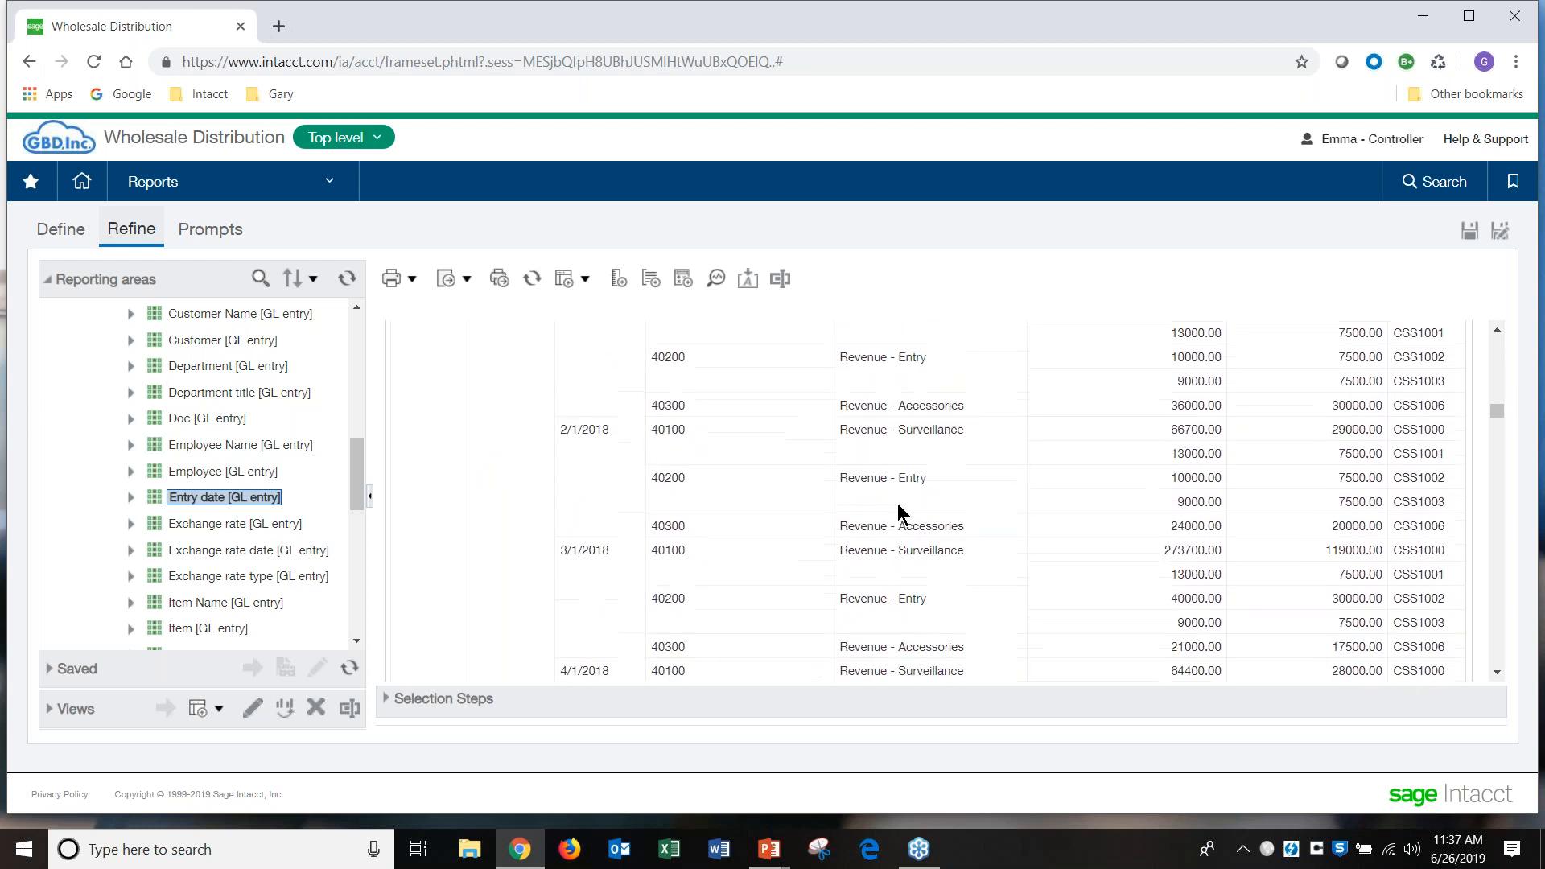
scroll(851, 521, up, 10)
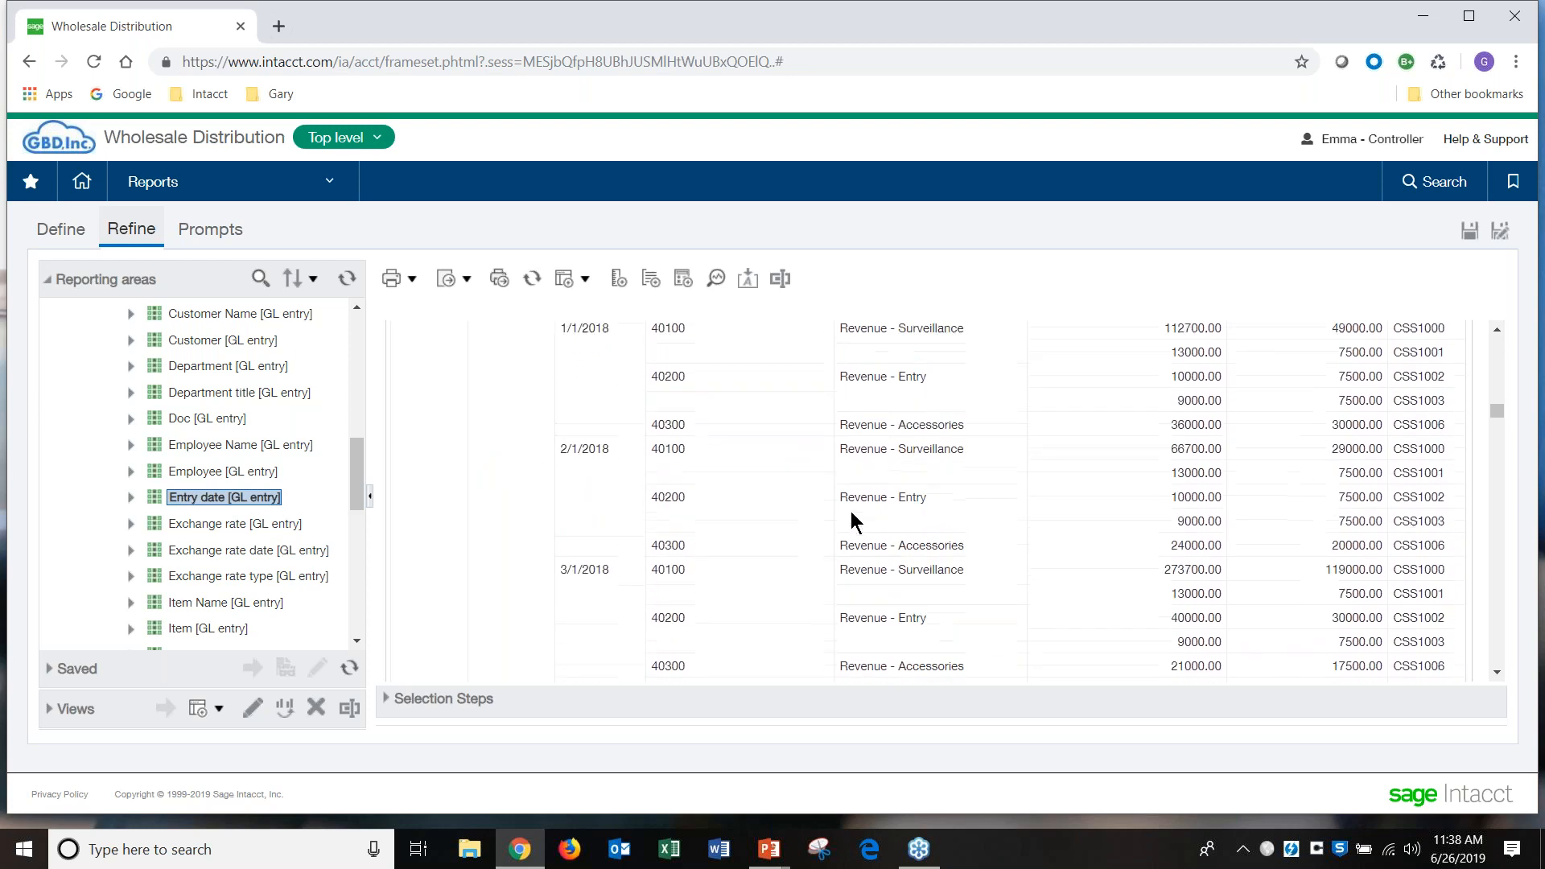
scroll(851, 522, up, 10)
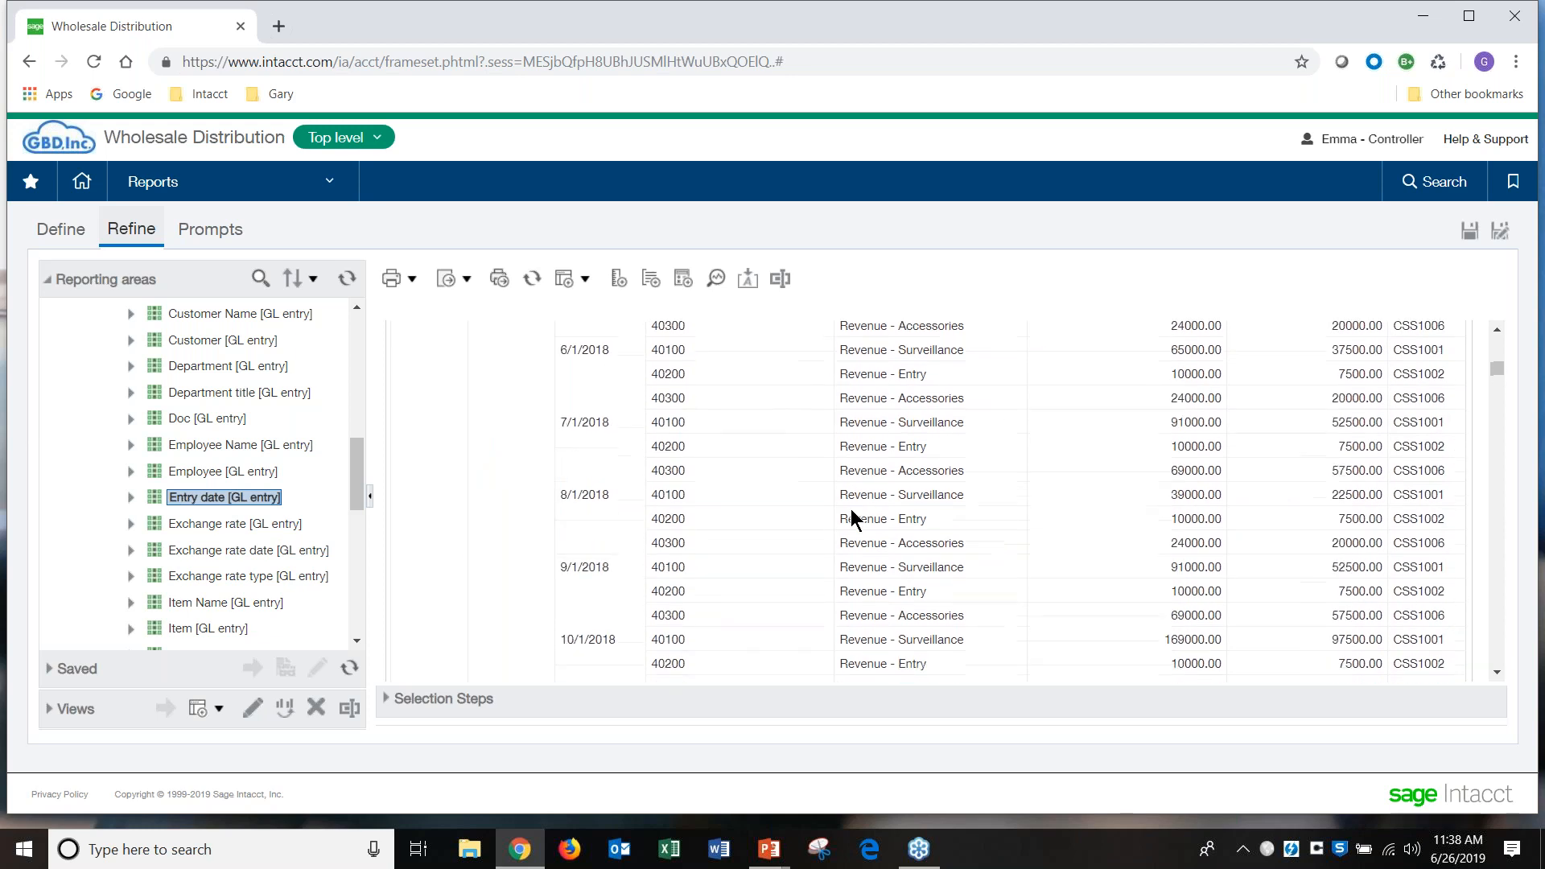
scroll(851, 521, up, 5)
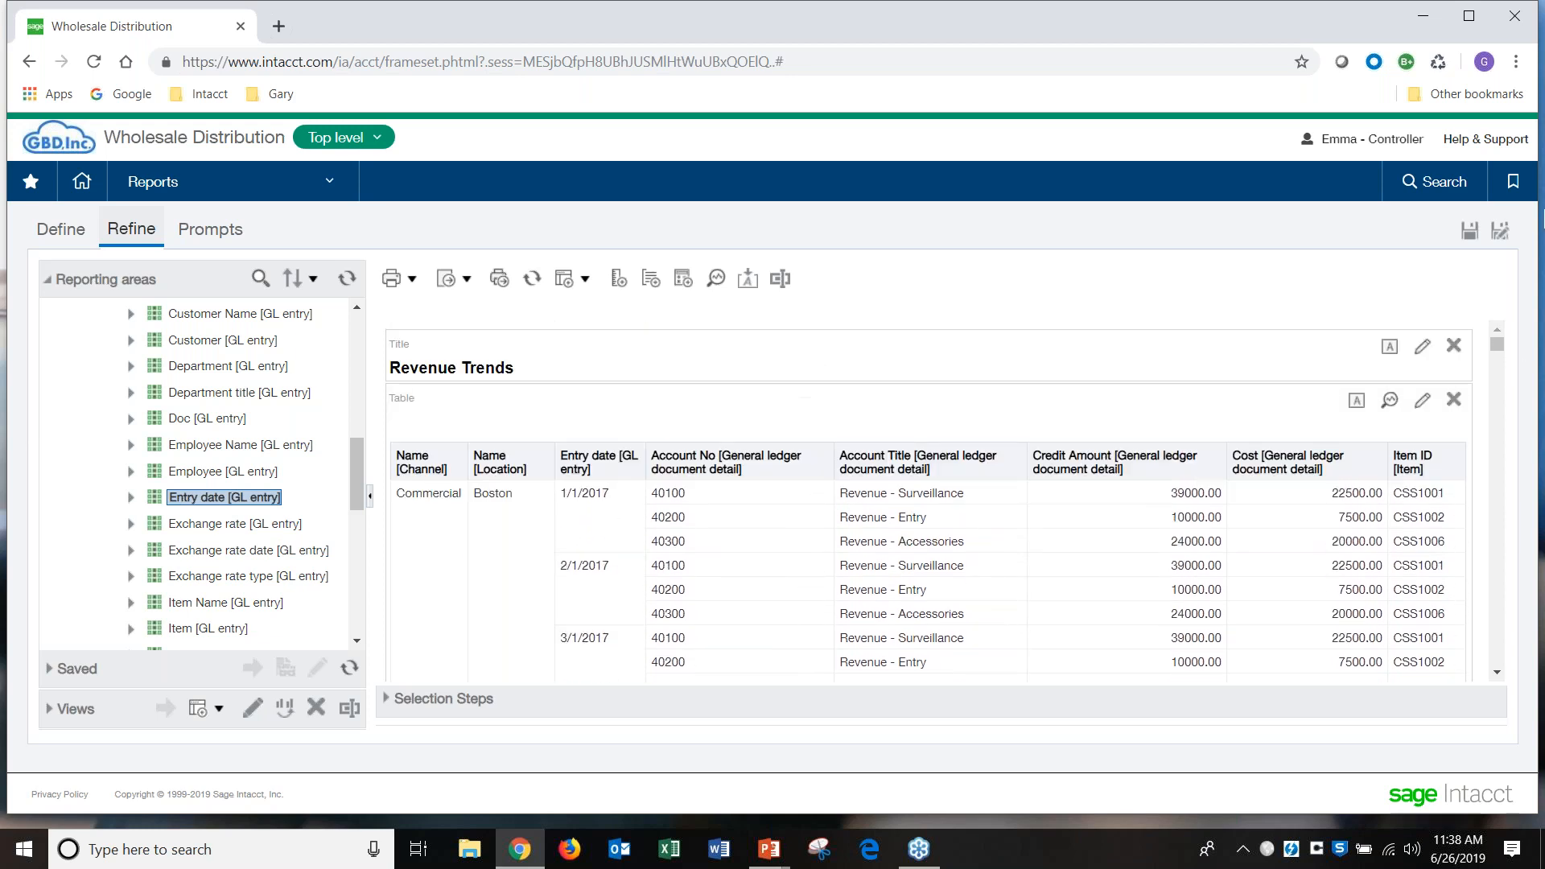
Step: Save the report and add a filter in its definition where the Location name is equal to / is in Boston
click(1468, 233)
click(59, 232)
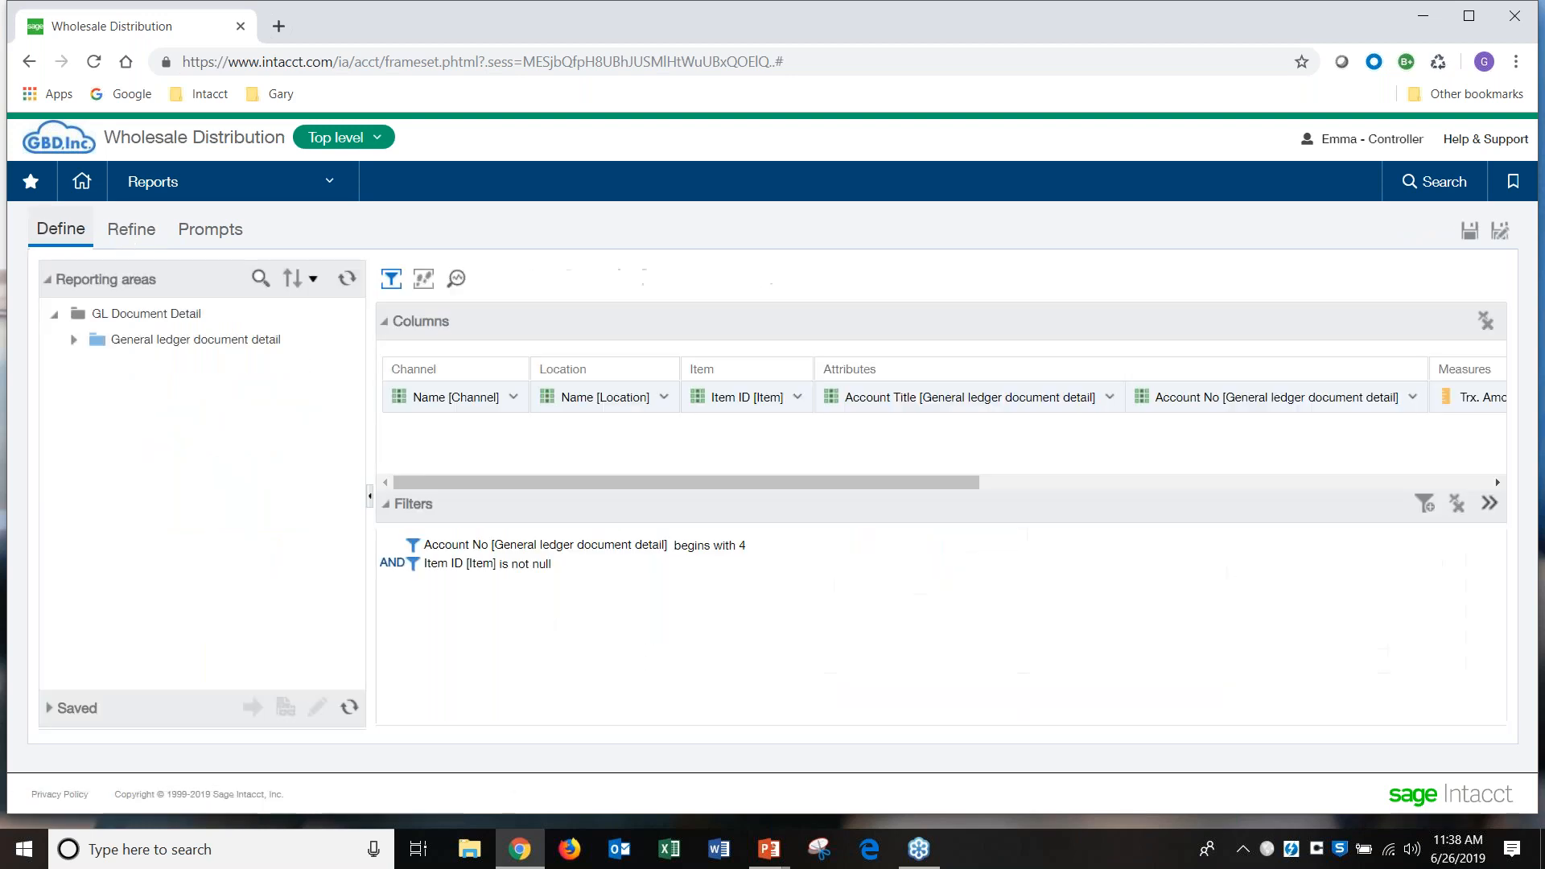
click(1424, 504)
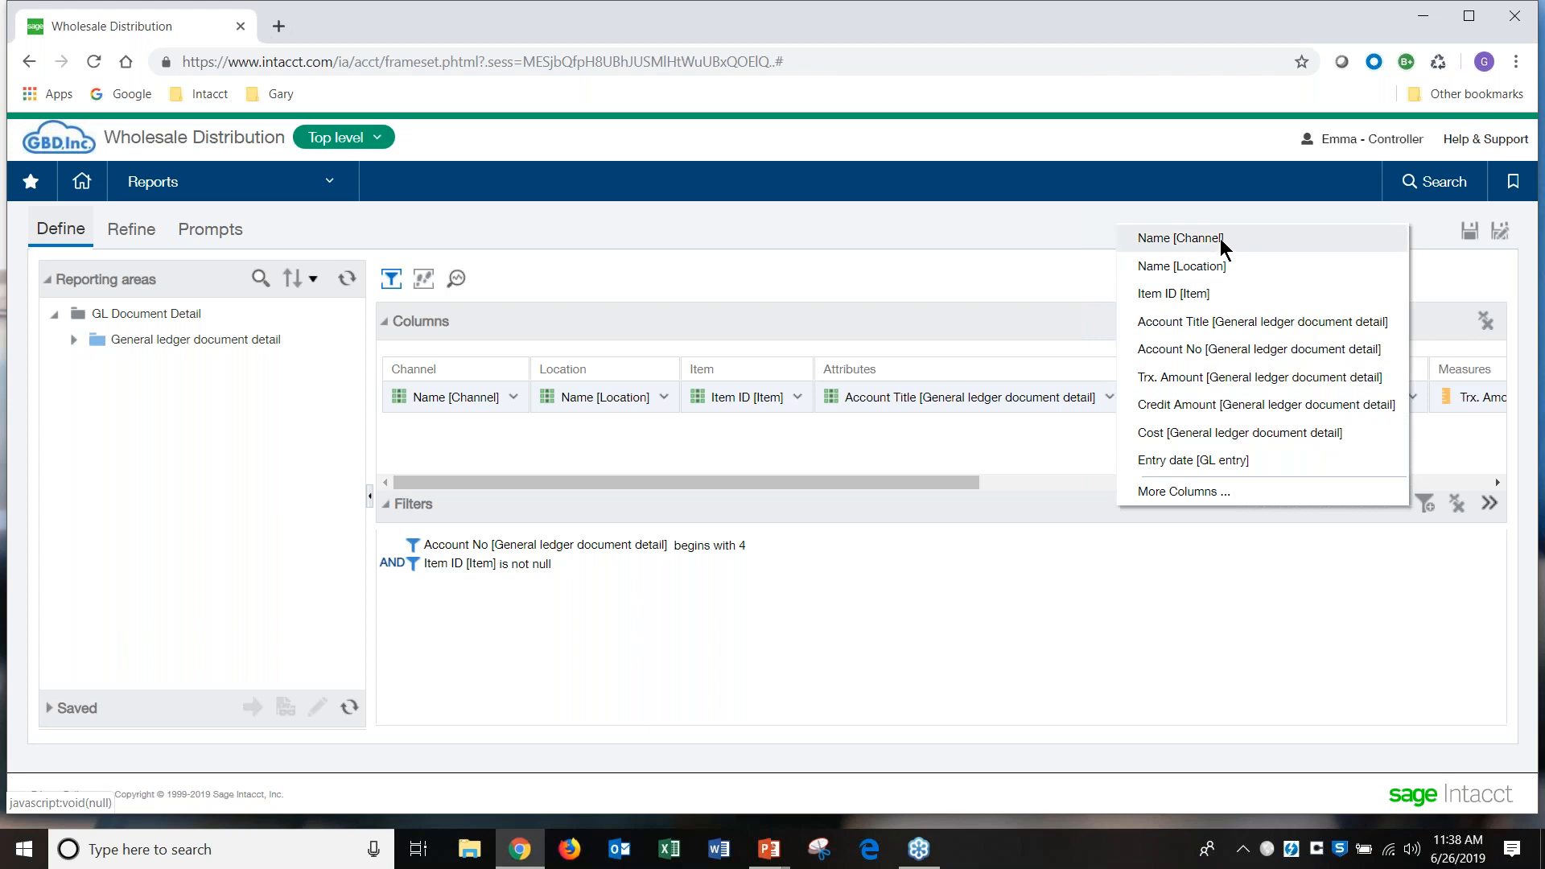
click(1208, 267)
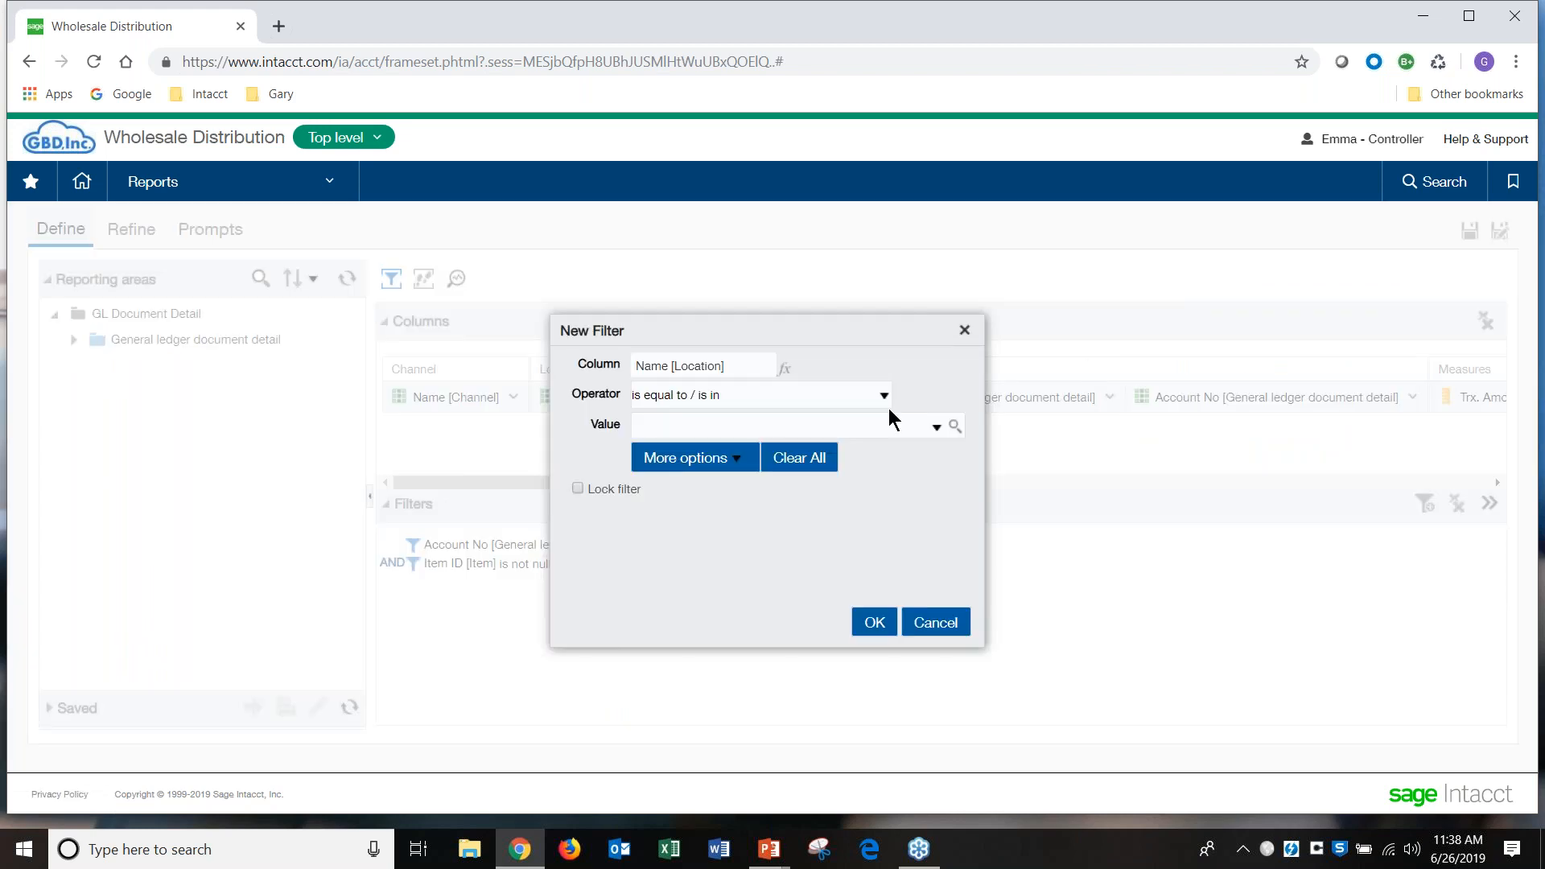
click(938, 429)
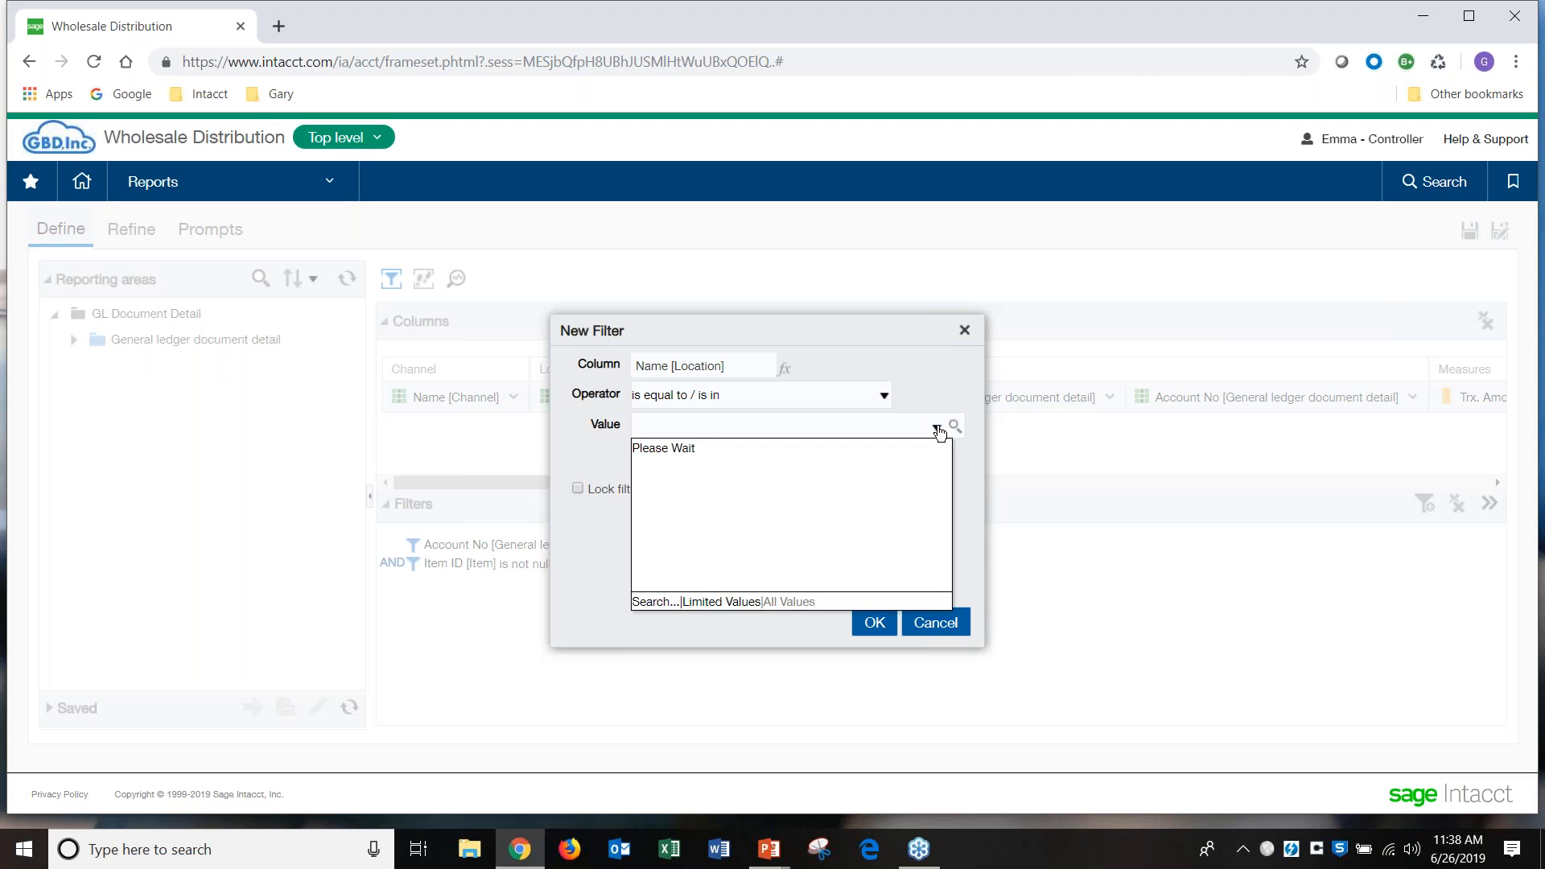
click(648, 453)
click(833, 614)
click(866, 620)
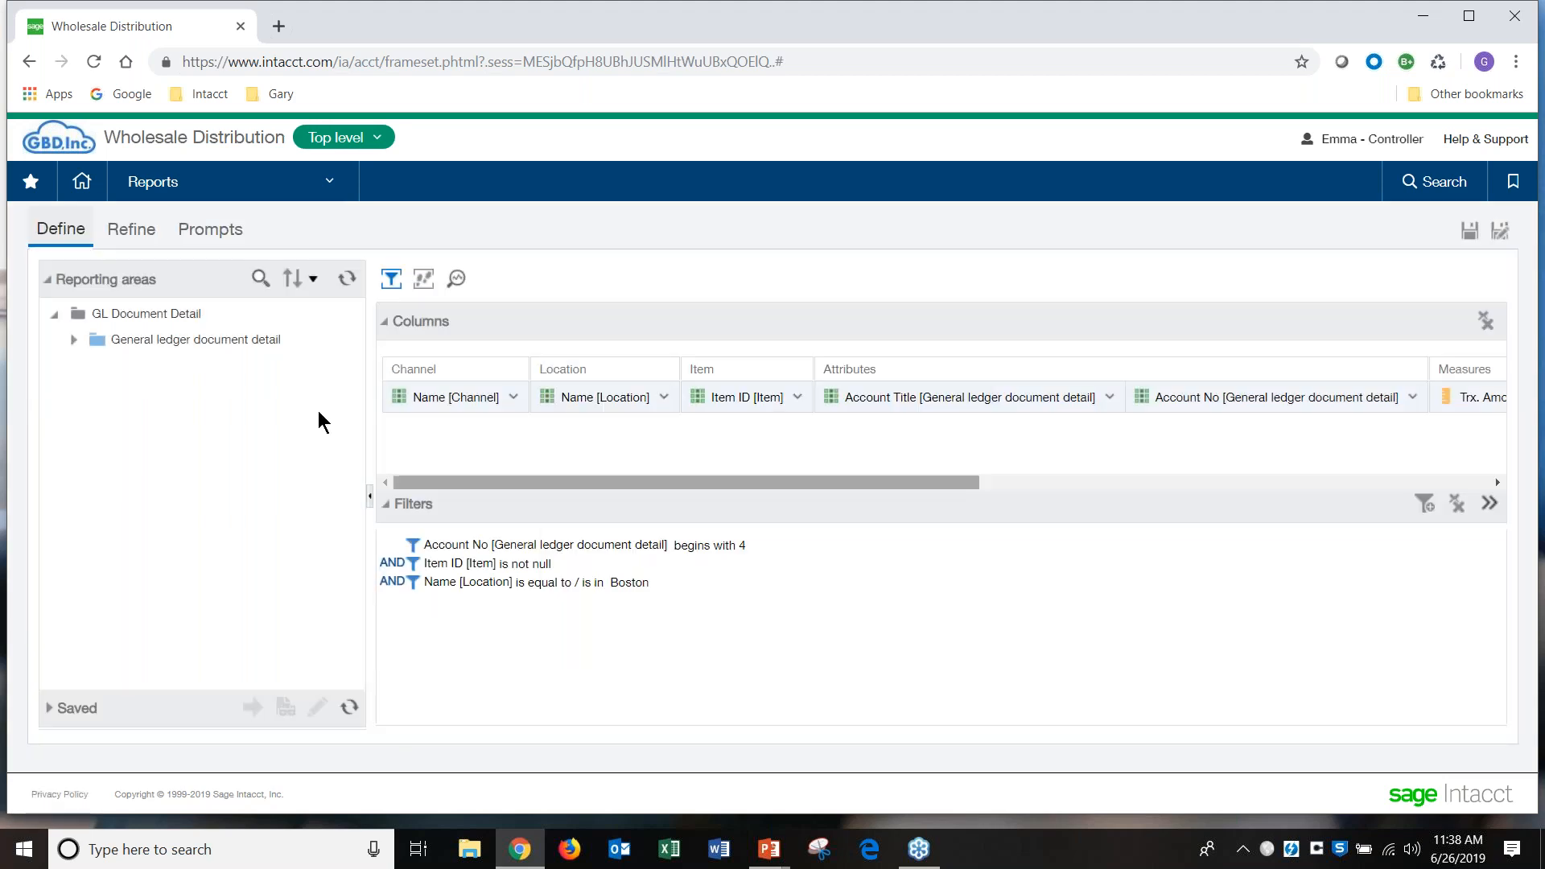
Step: Return to the refined Revenue Trends table and look through the column options available for Credit Amount
click(154, 235)
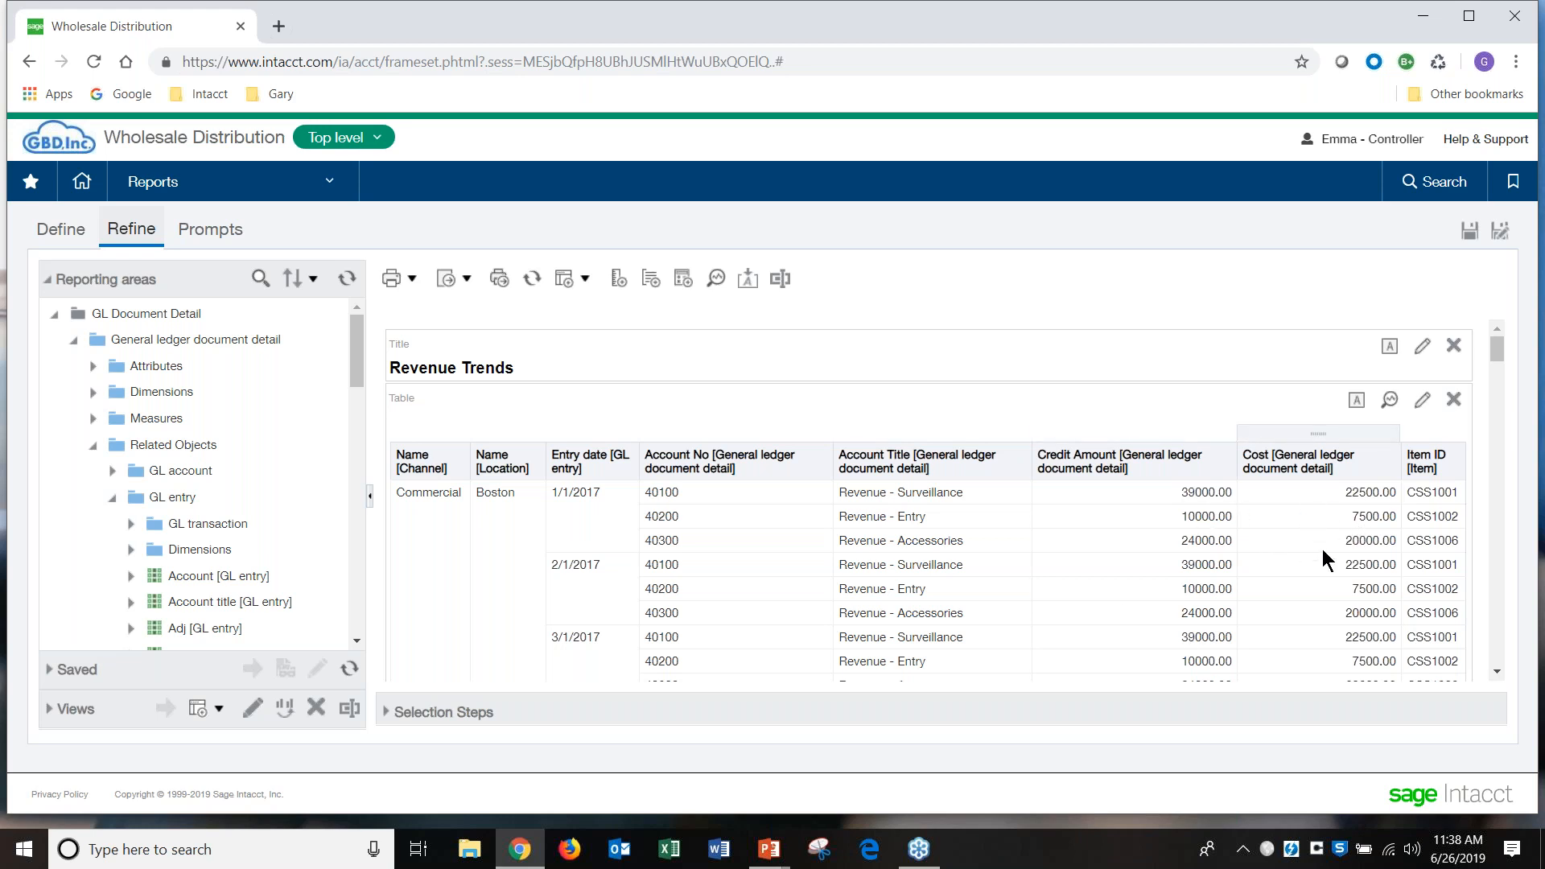
click(1160, 495)
click(1114, 461)
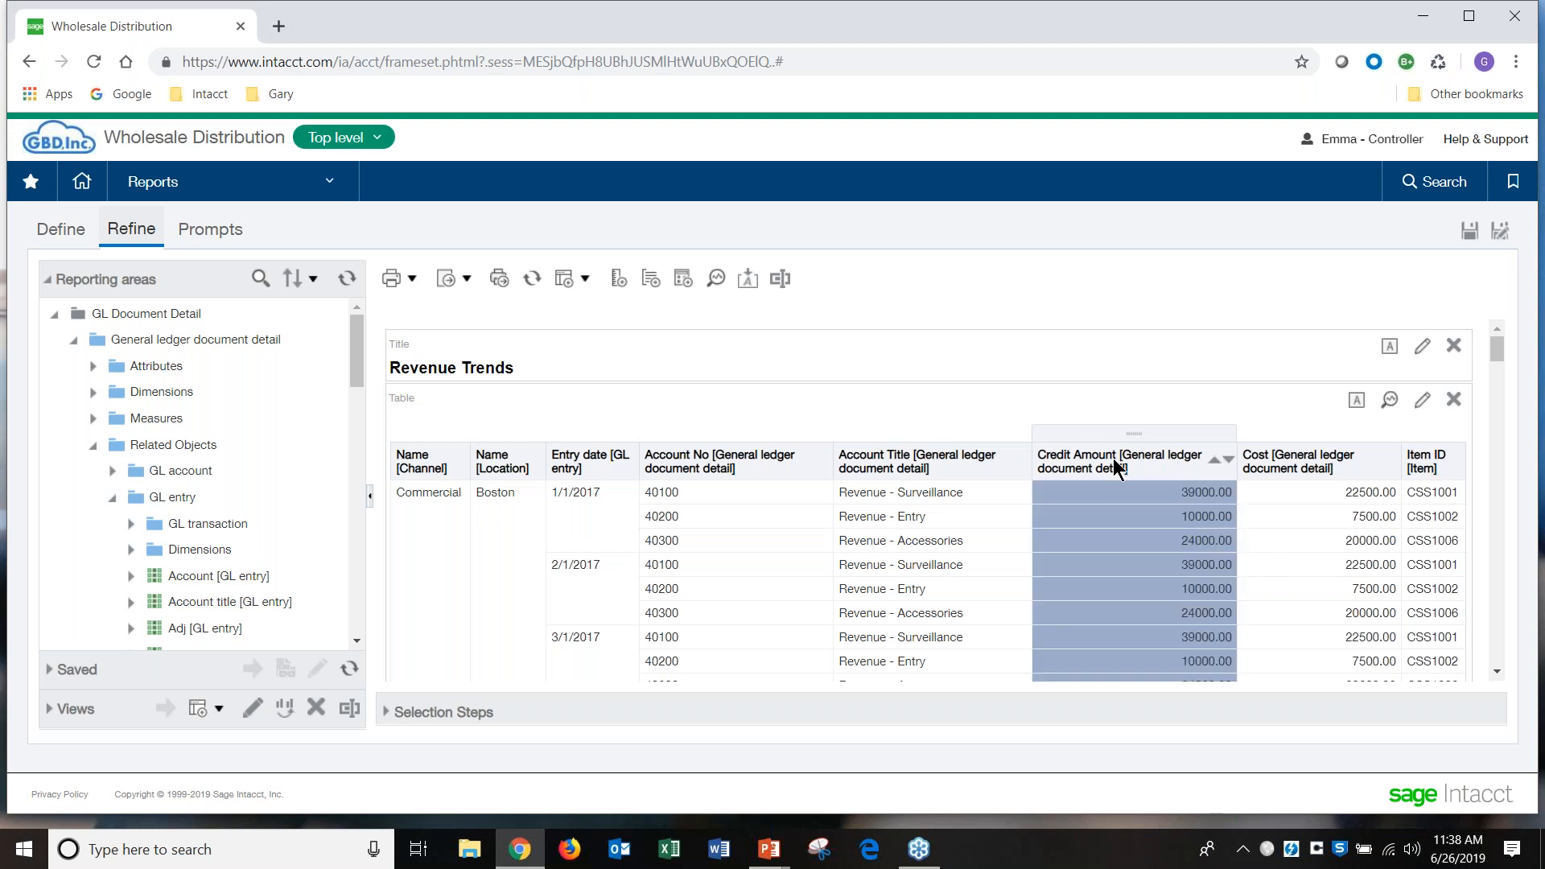
right_click(1115, 467)
mouse_move(1172, 573)
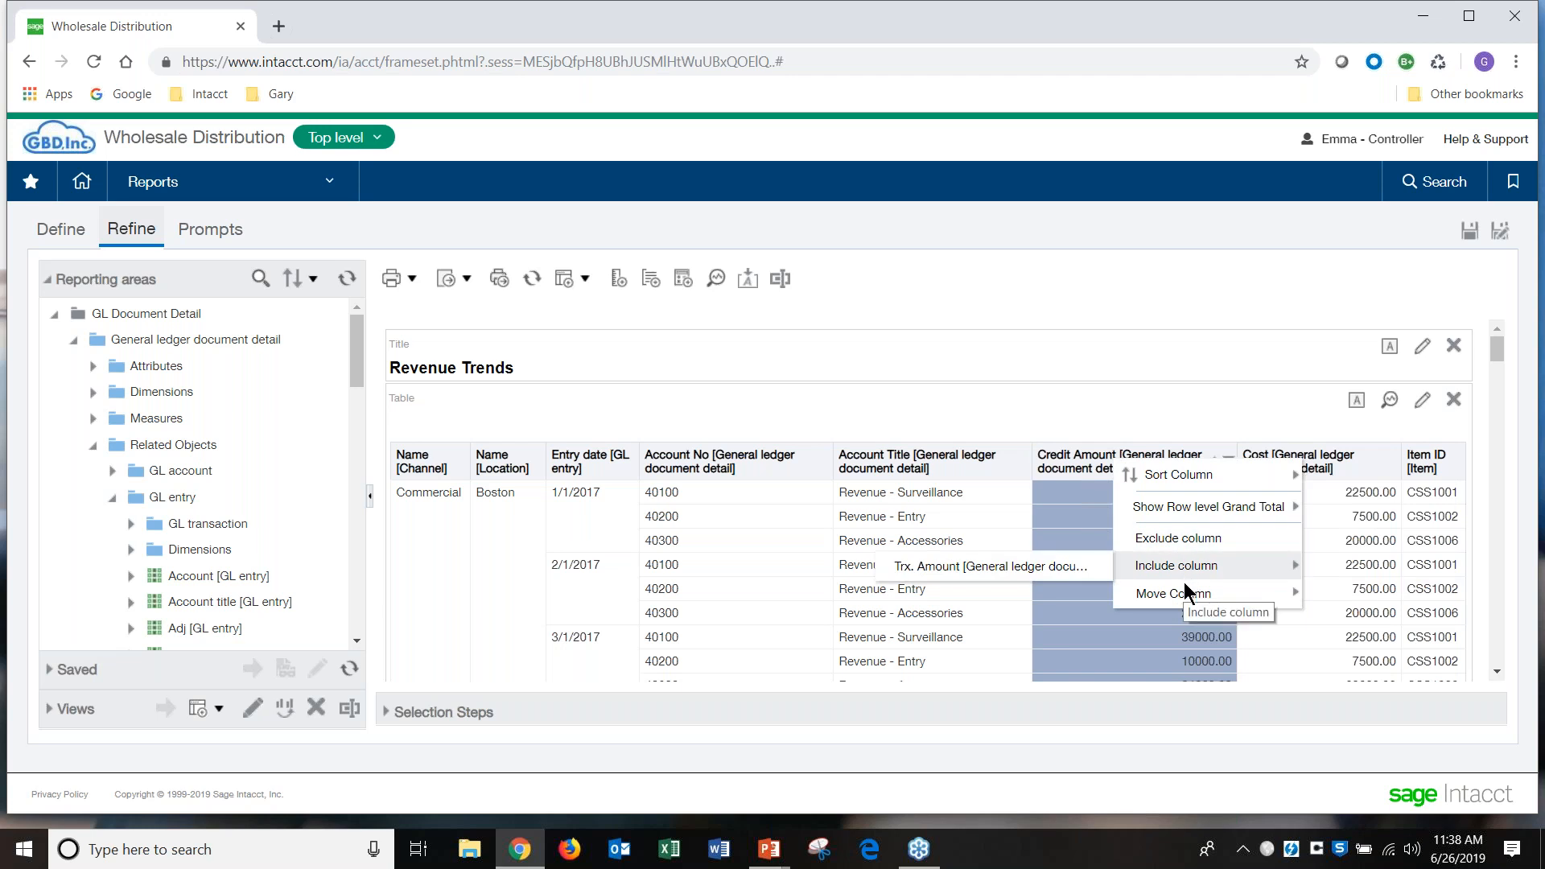
mouse_move(1188, 602)
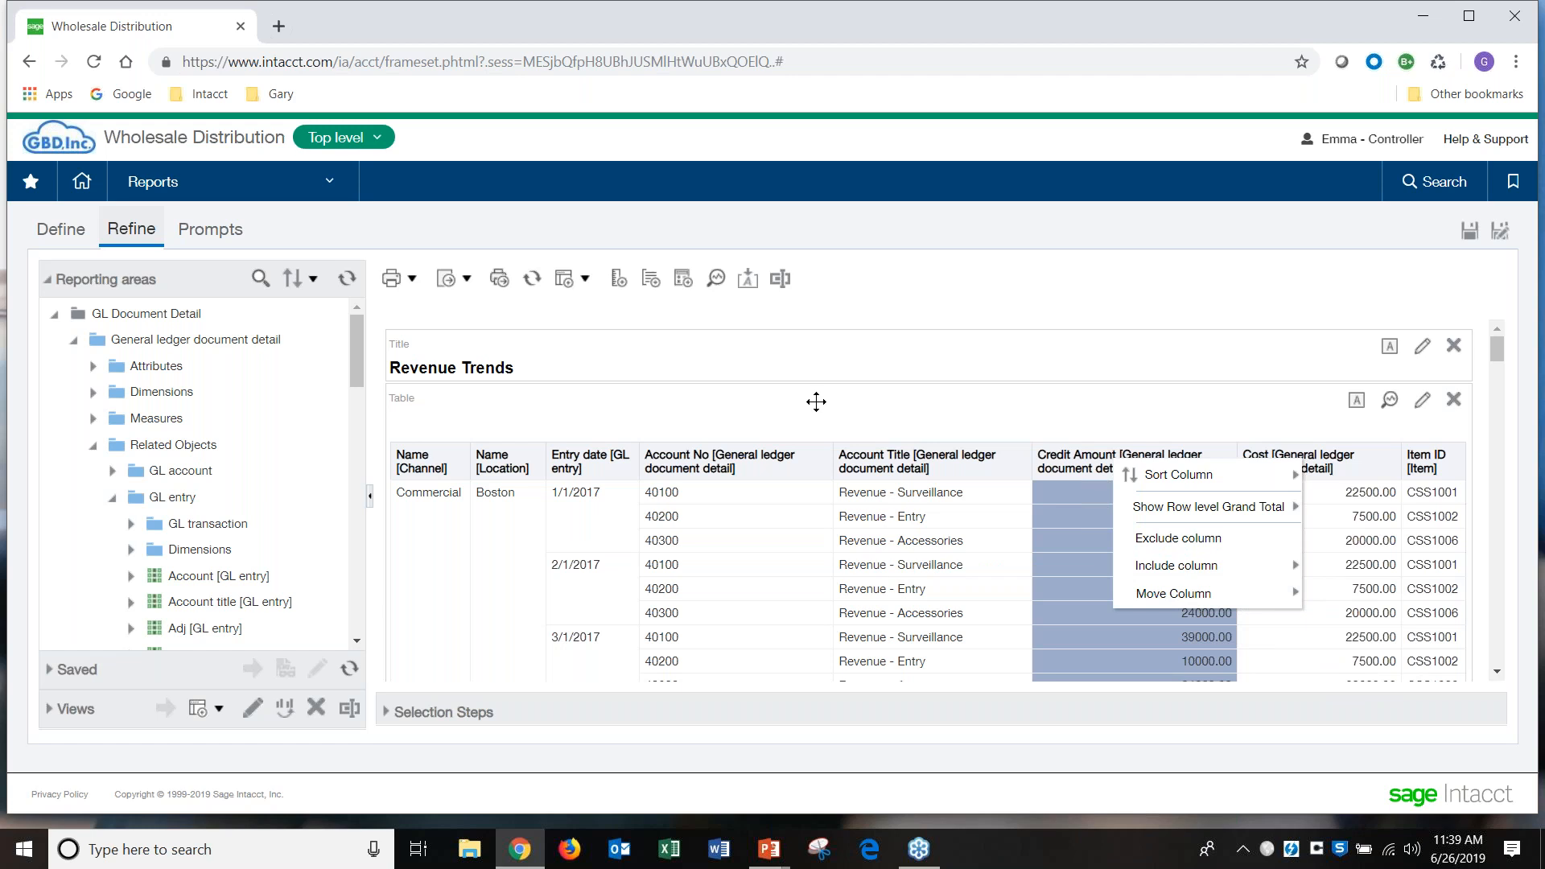
click(816, 402)
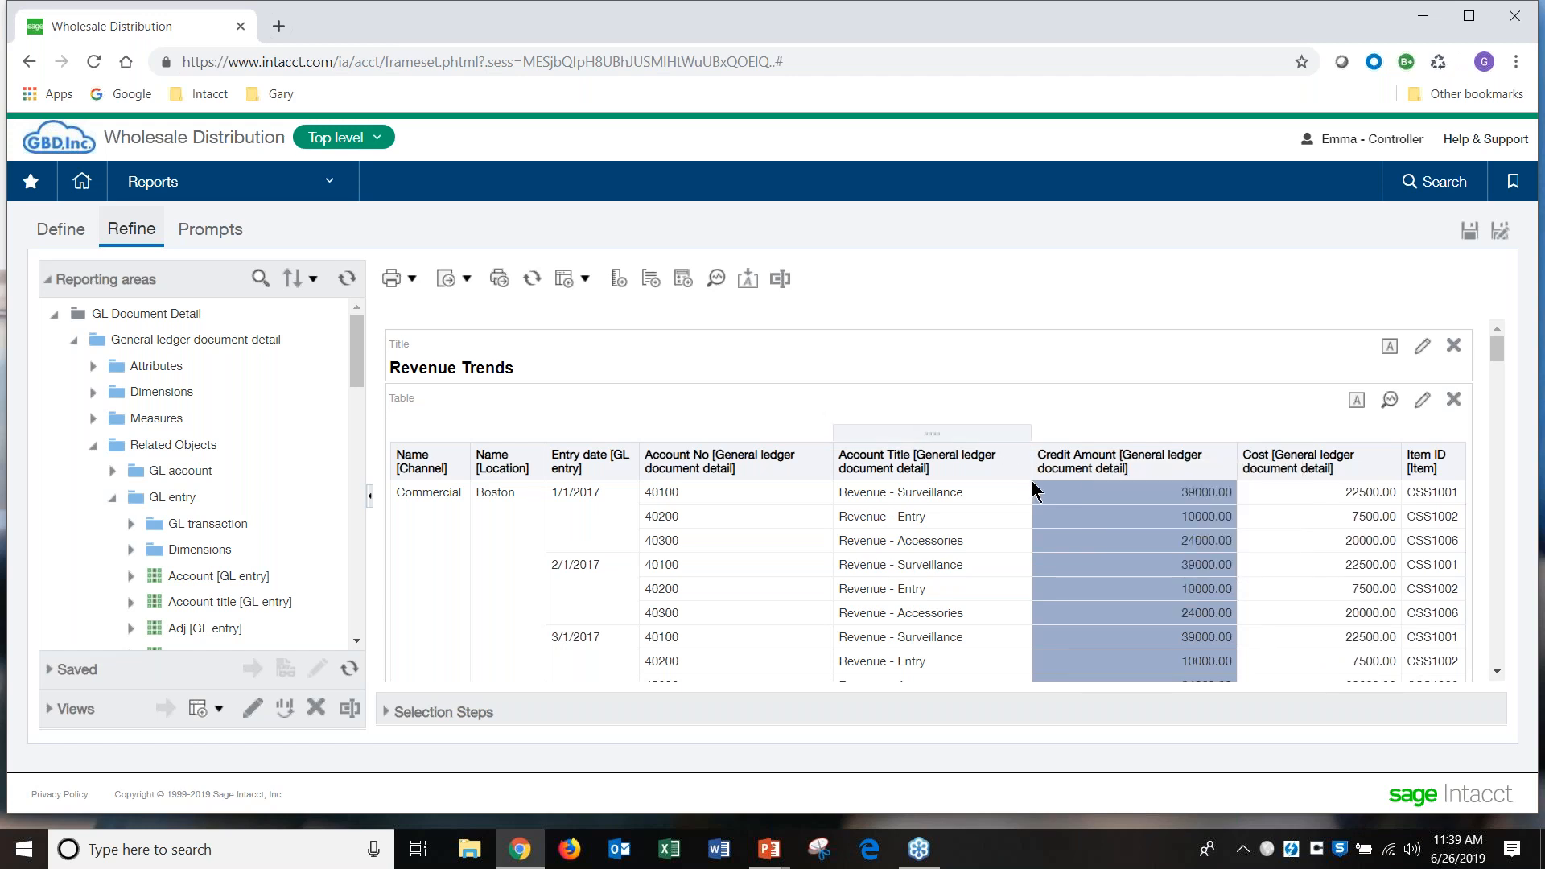
Step: Open the table for editing and give the Credit Amount column values a light green background color
click(1425, 401)
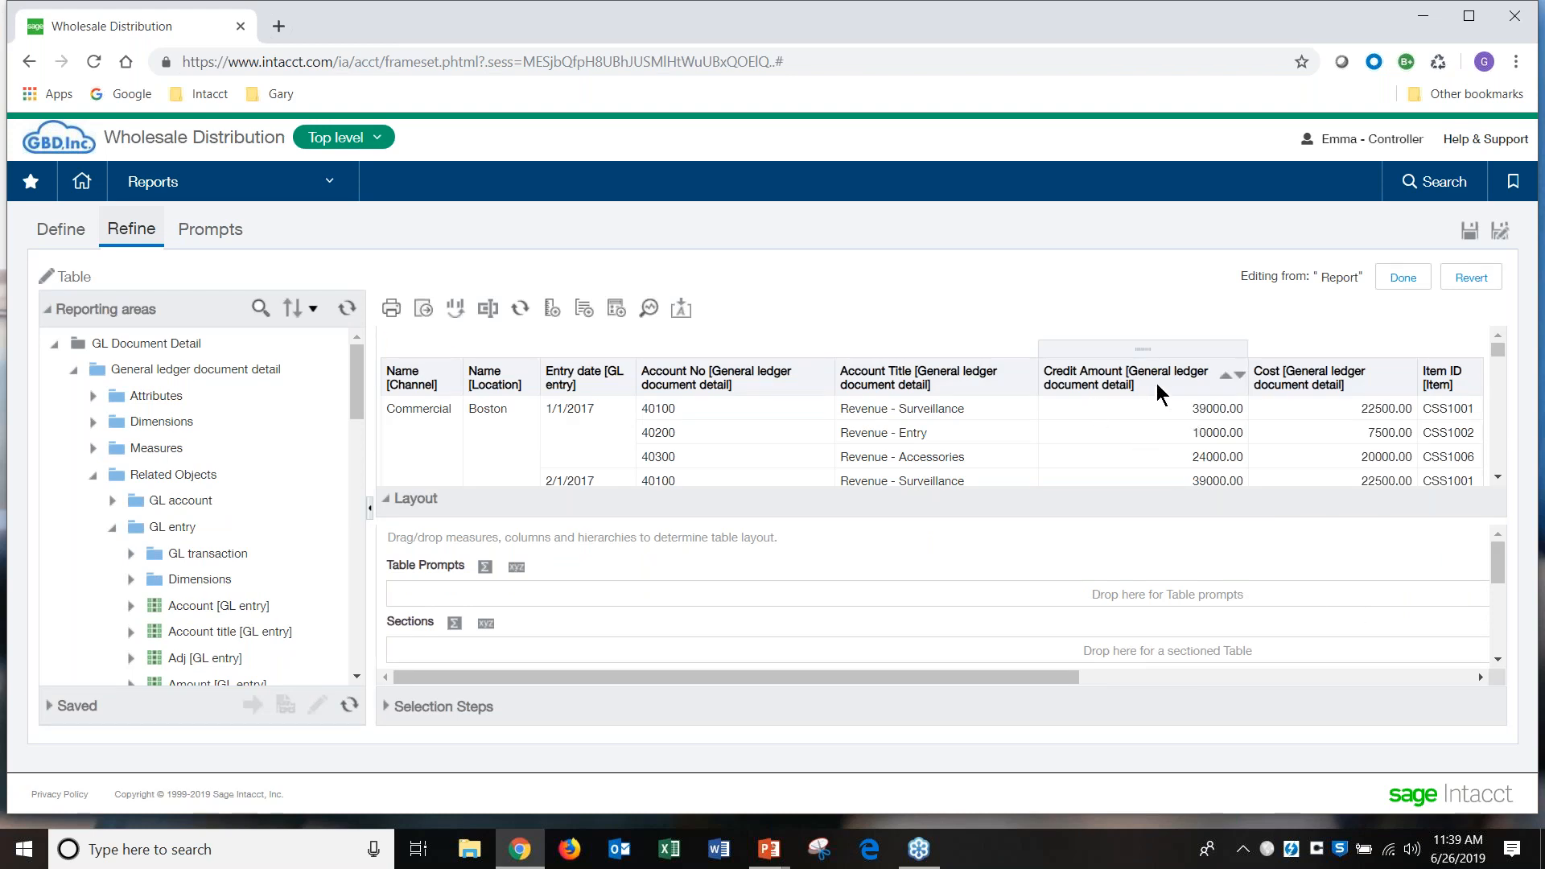
scroll(1355, 632, down, 2)
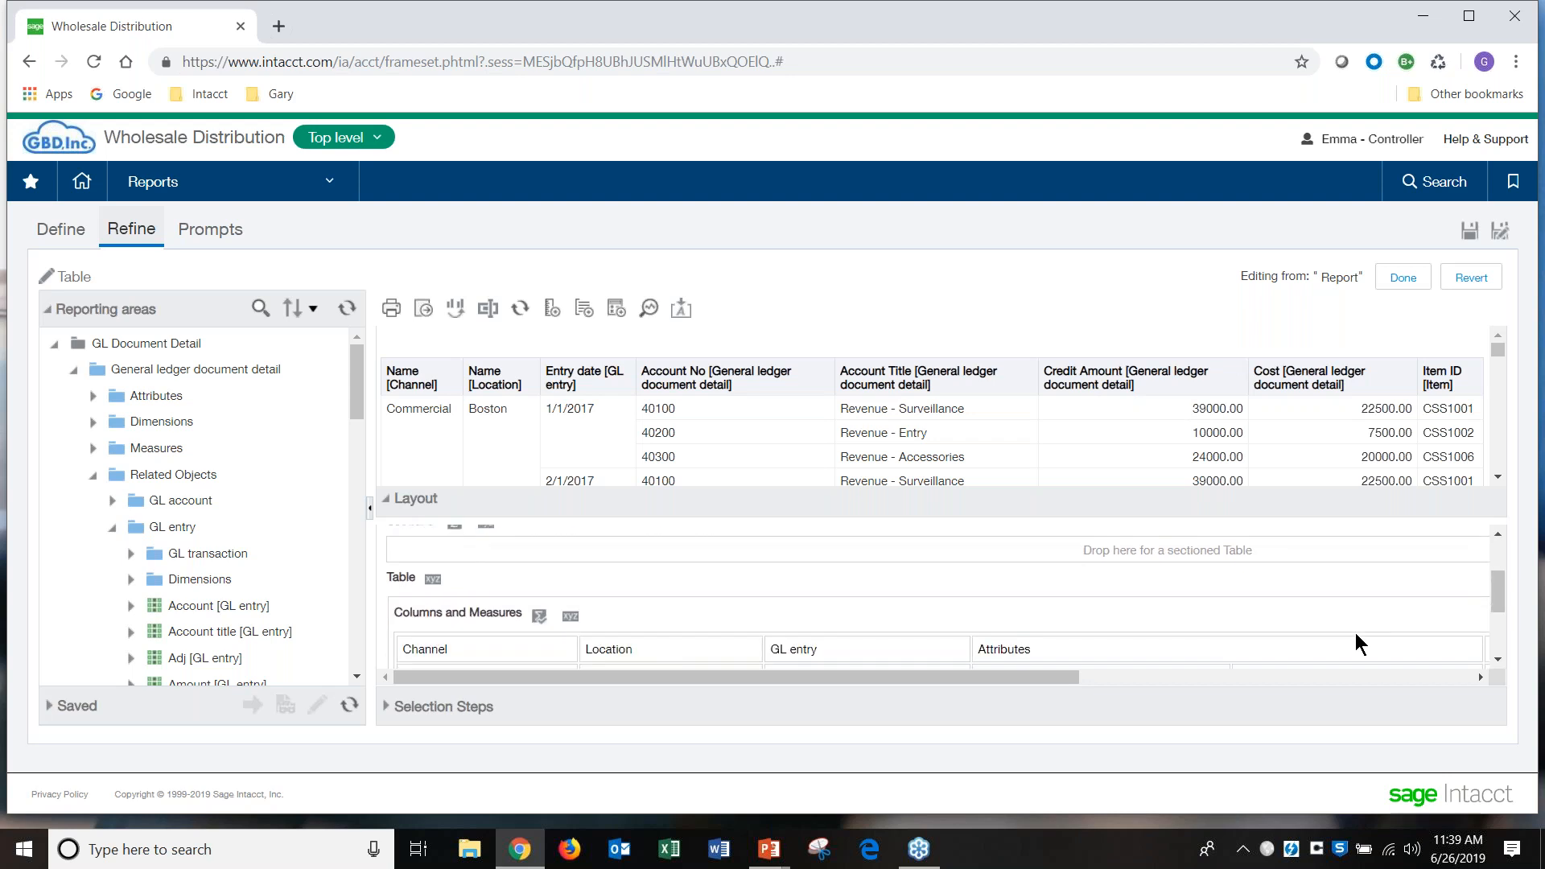
scroll(1355, 643, down, 2)
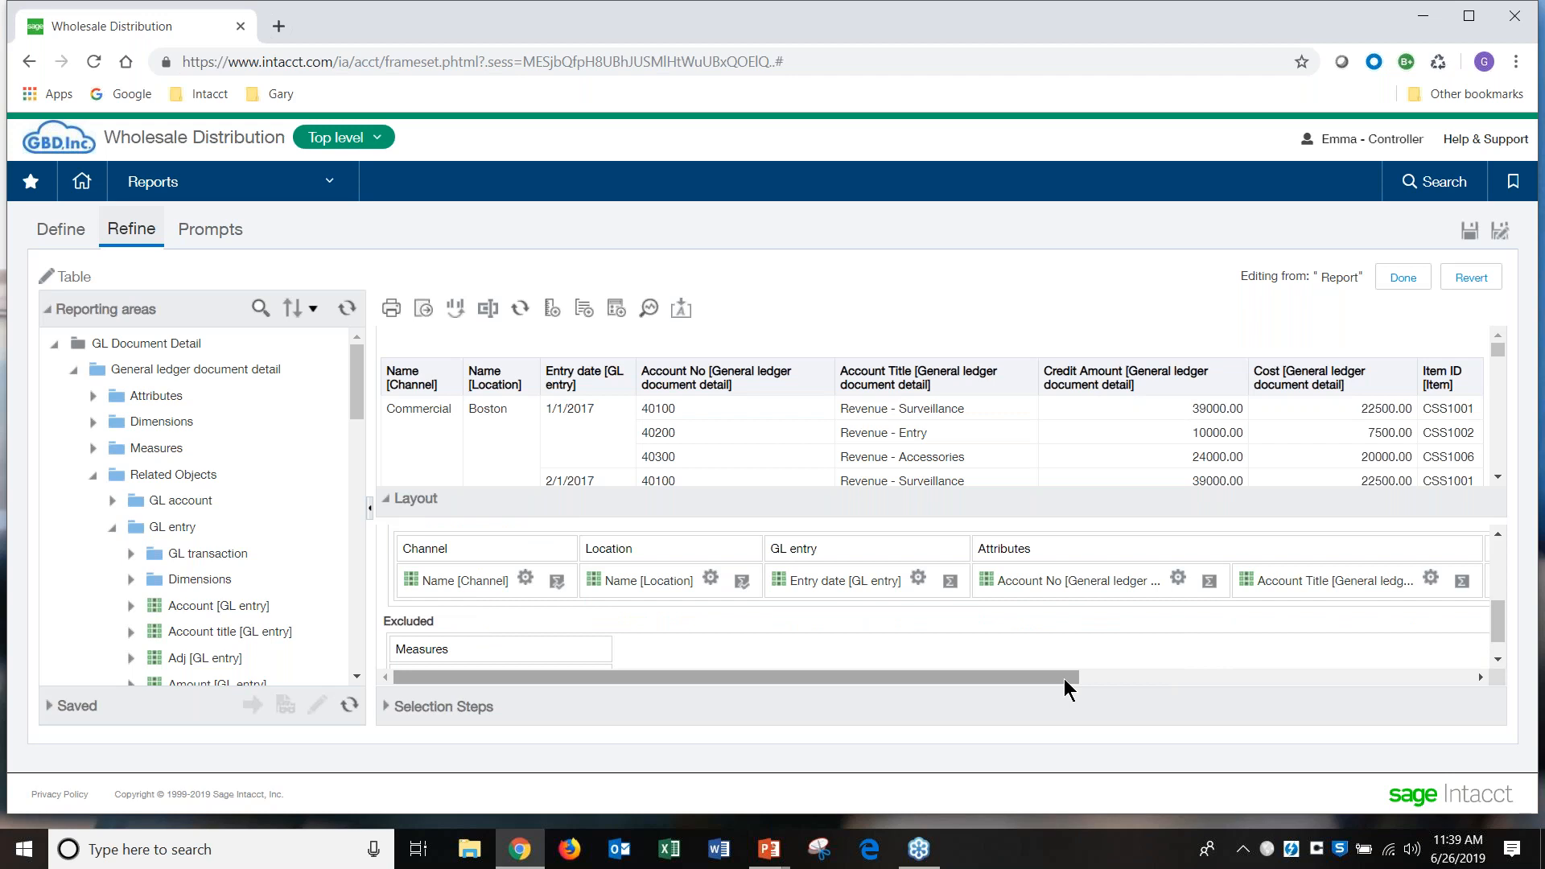
drag(1063, 674, 1323, 692)
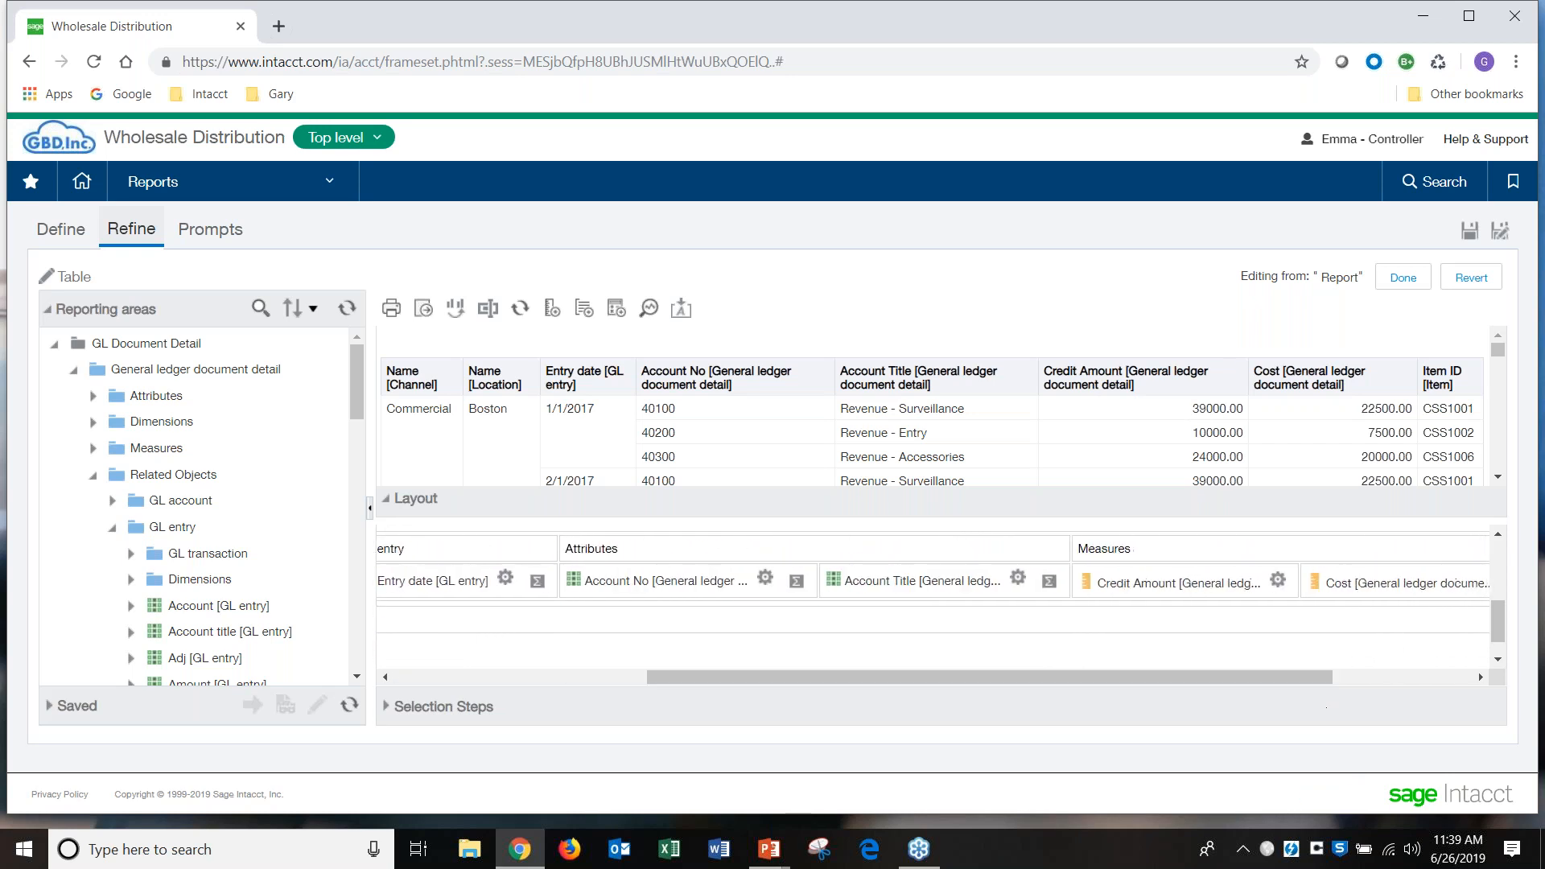
click(1284, 577)
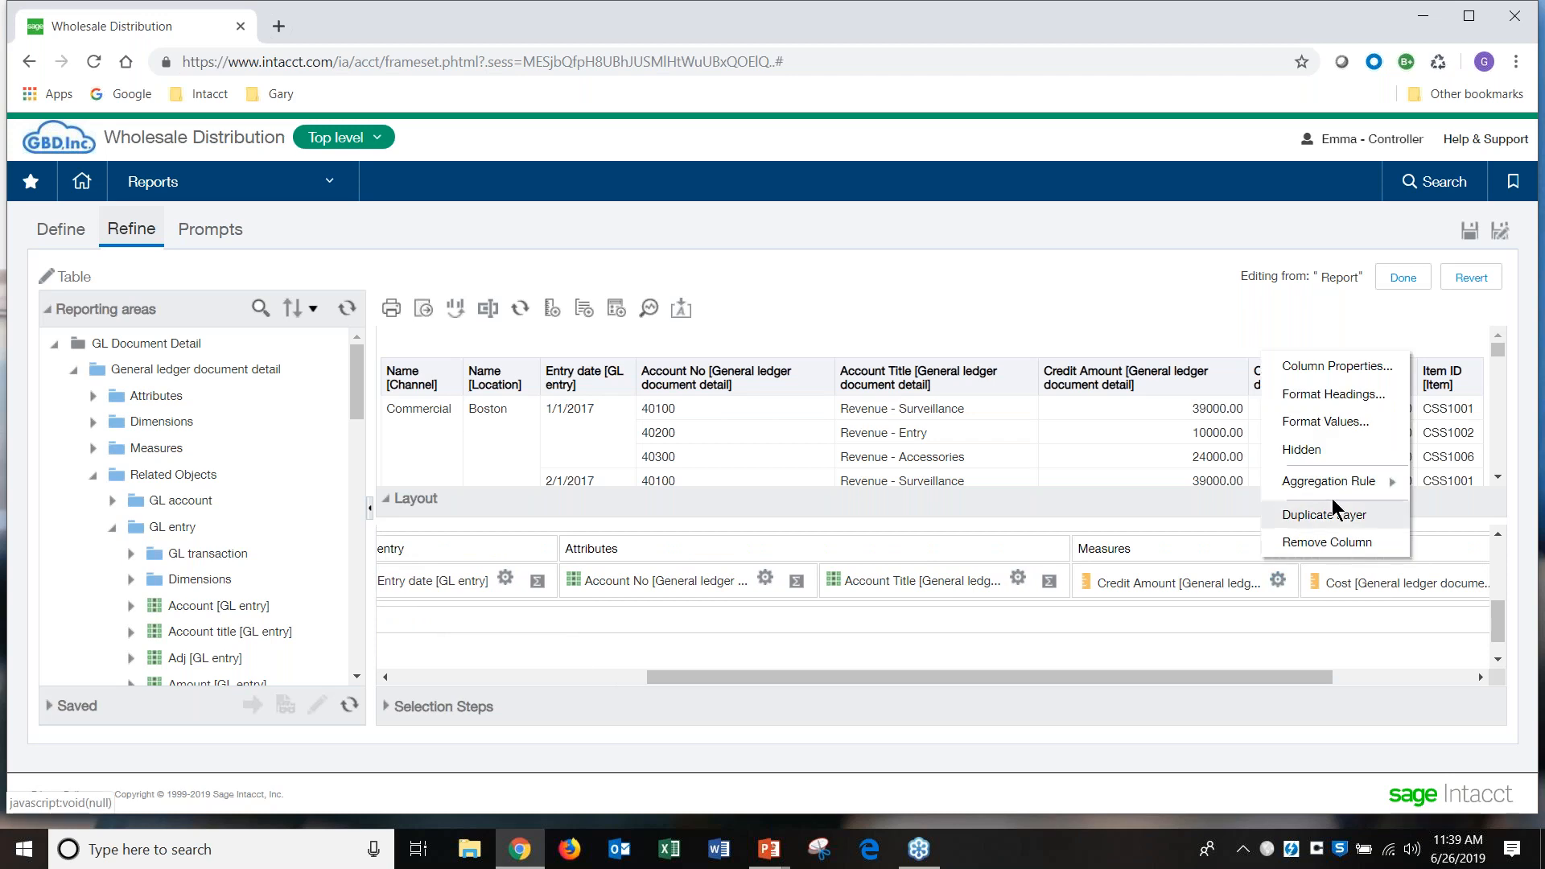
click(1334, 365)
click(905, 516)
click(1069, 602)
click(1018, 735)
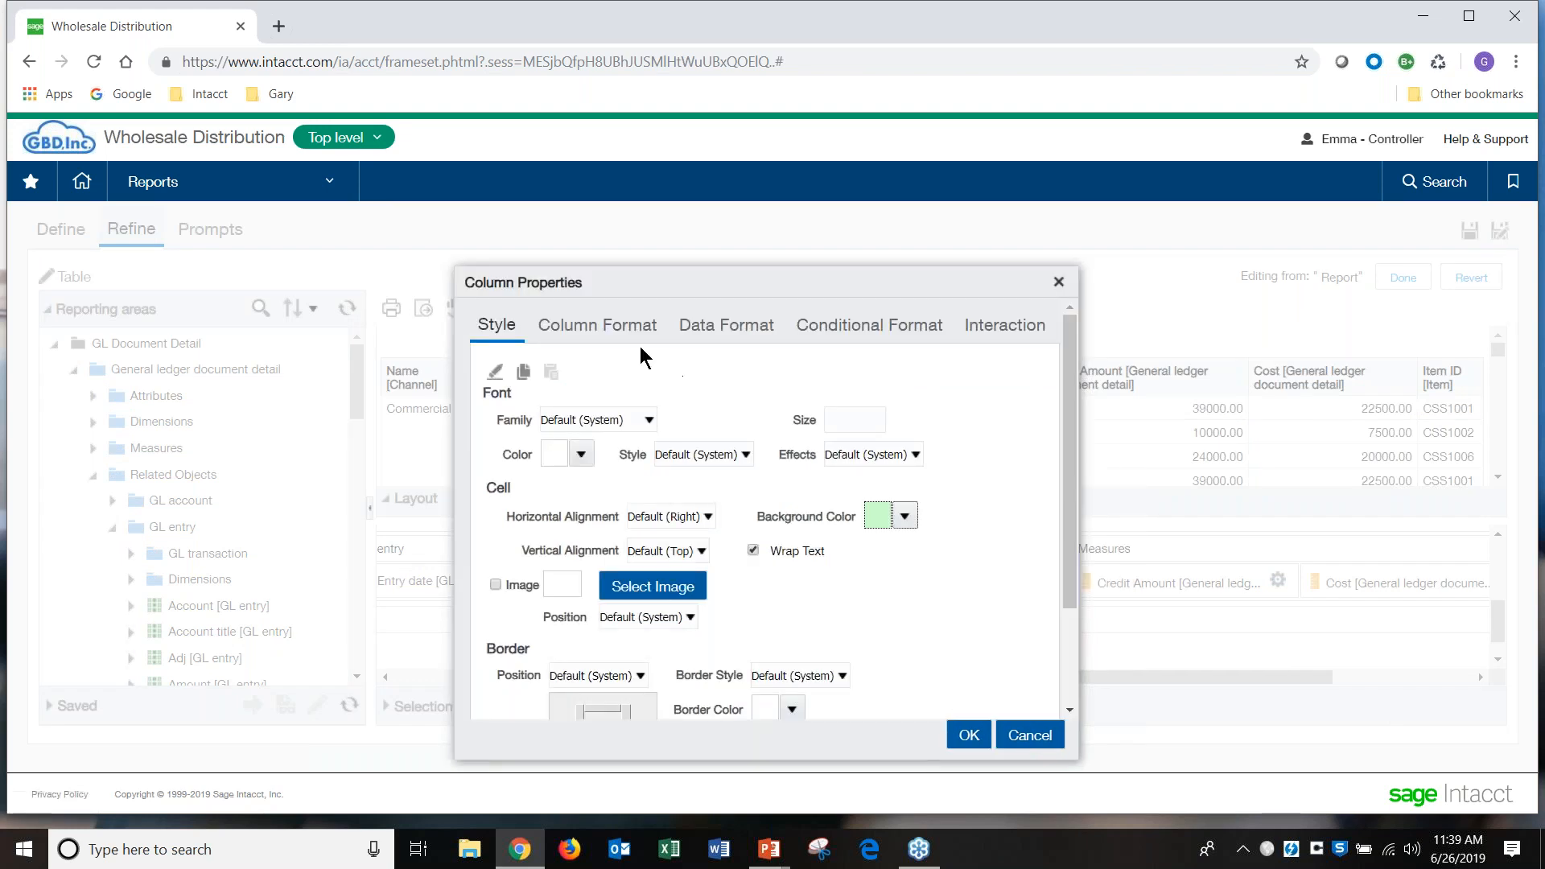
Step: Enable custom headings for the Credit Amount column and set its column title to Amount
click(626, 325)
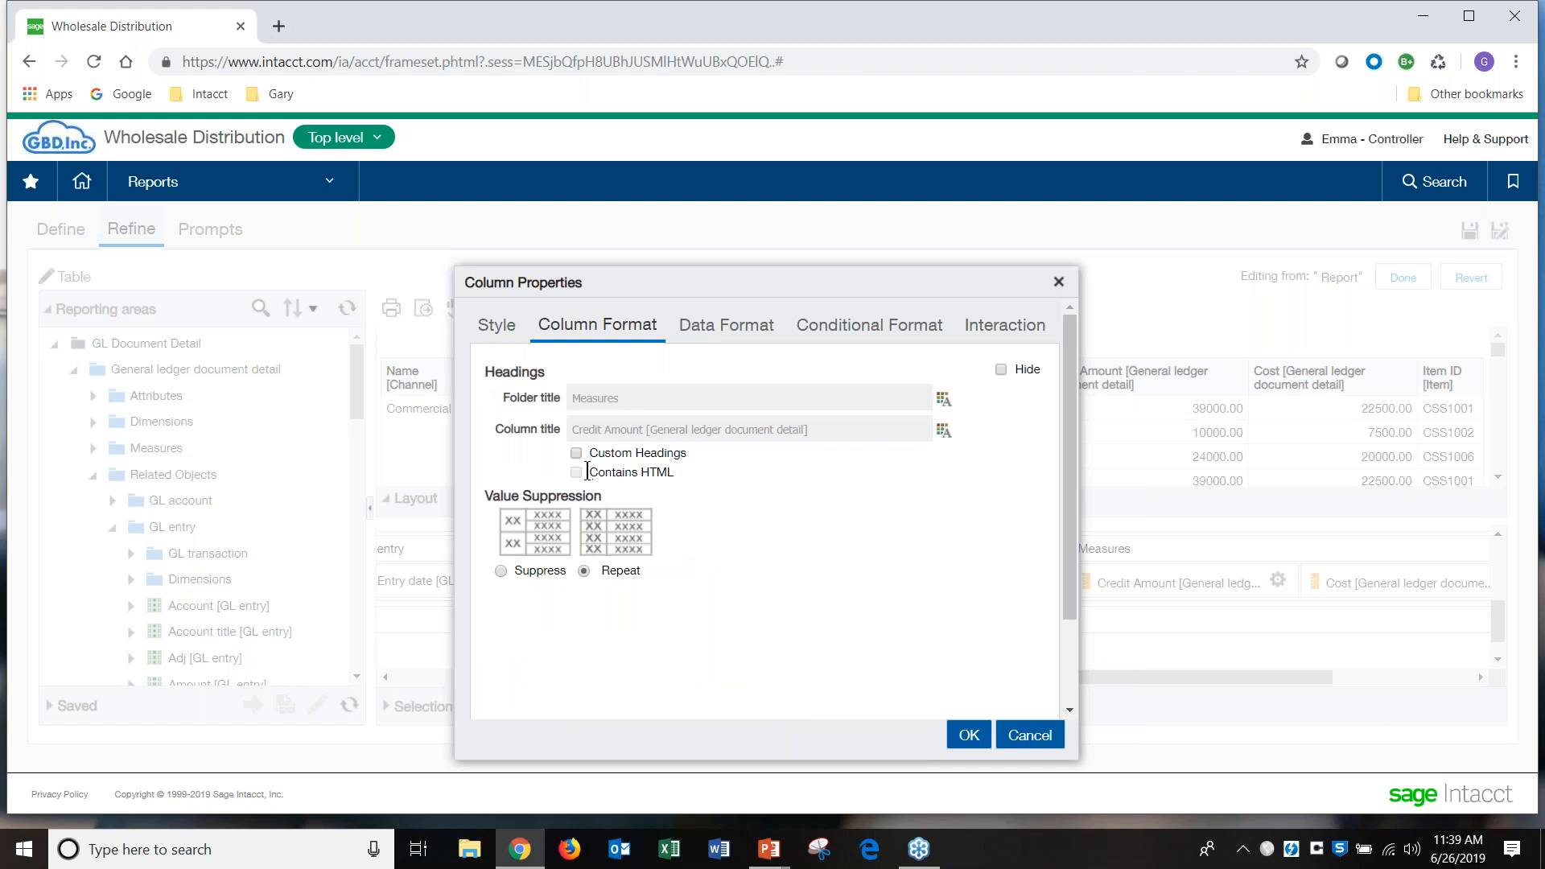
click(577, 453)
drag(829, 435, 566, 453)
text(Amount)
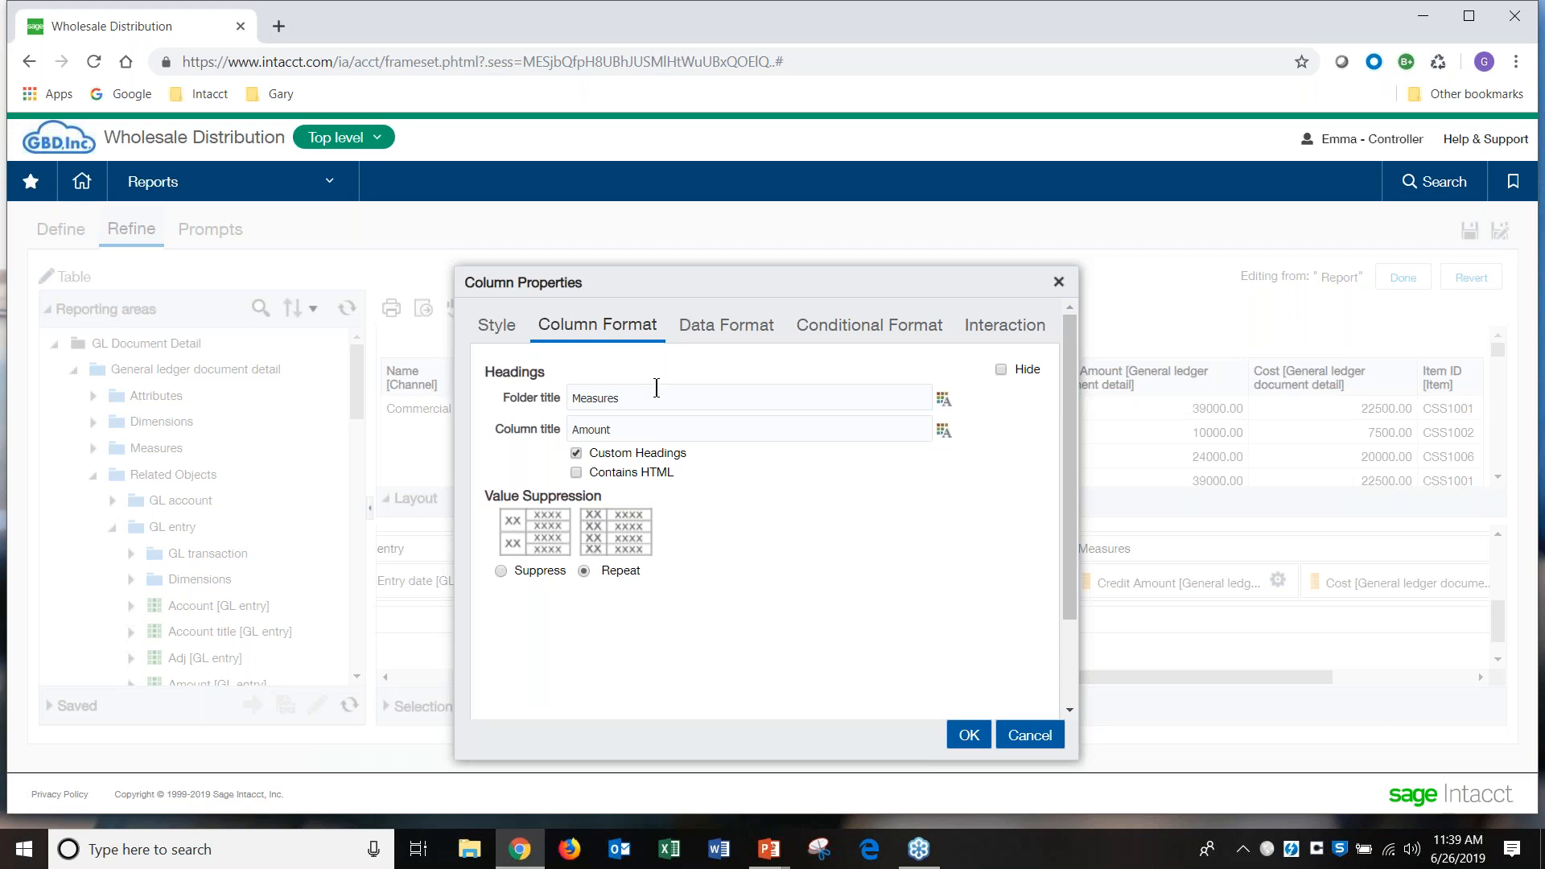
Step: Override the Amount column's default data format to treat numbers as Currency with the $ symbol, and apply the column properties
click(724, 326)
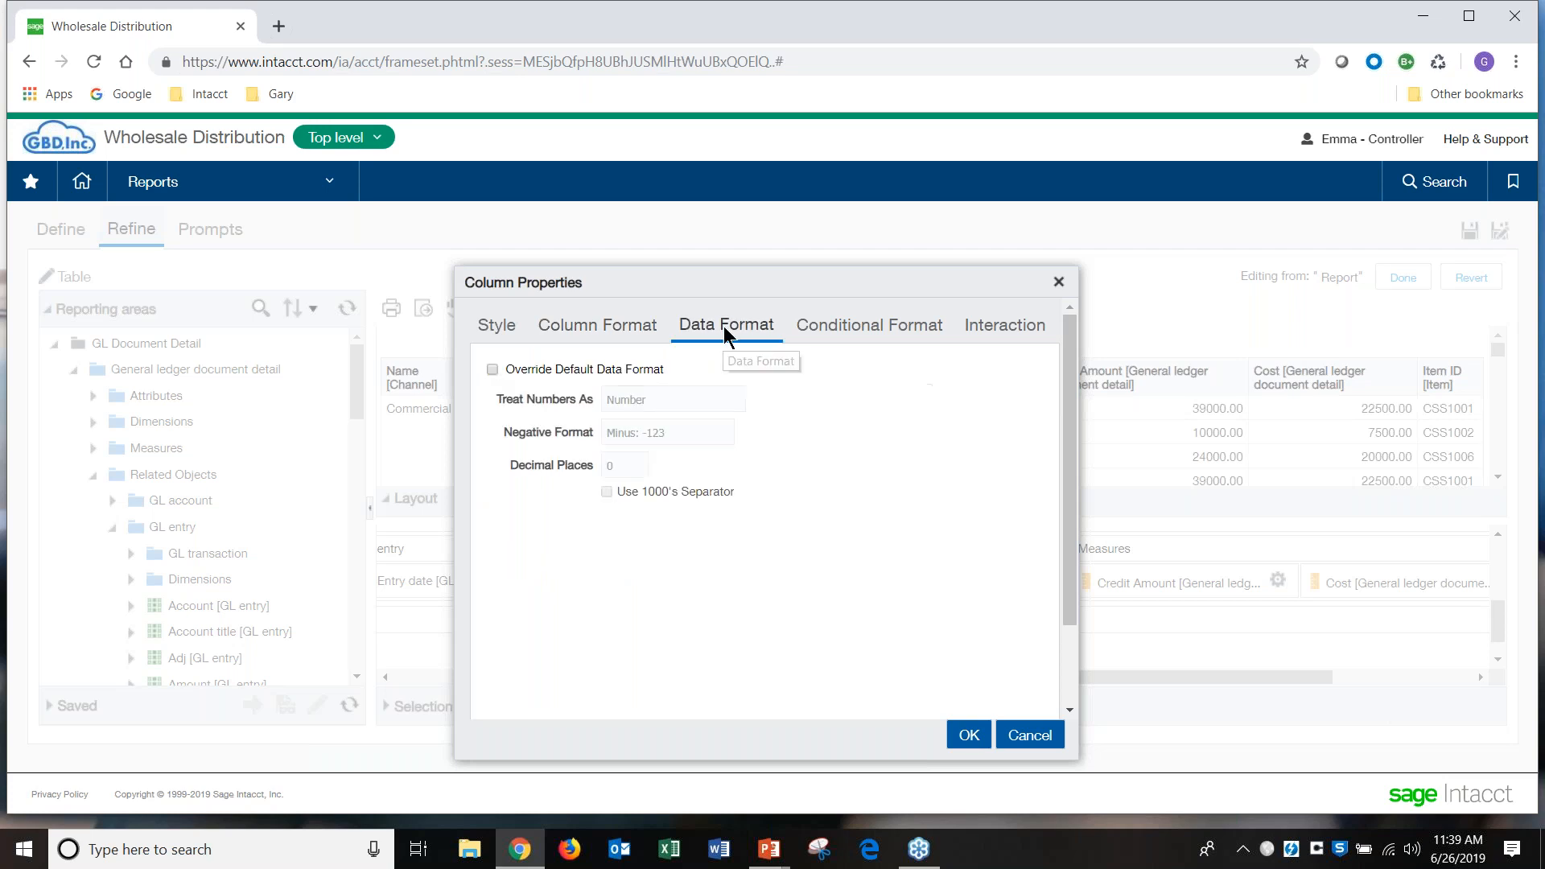
click(492, 370)
click(741, 399)
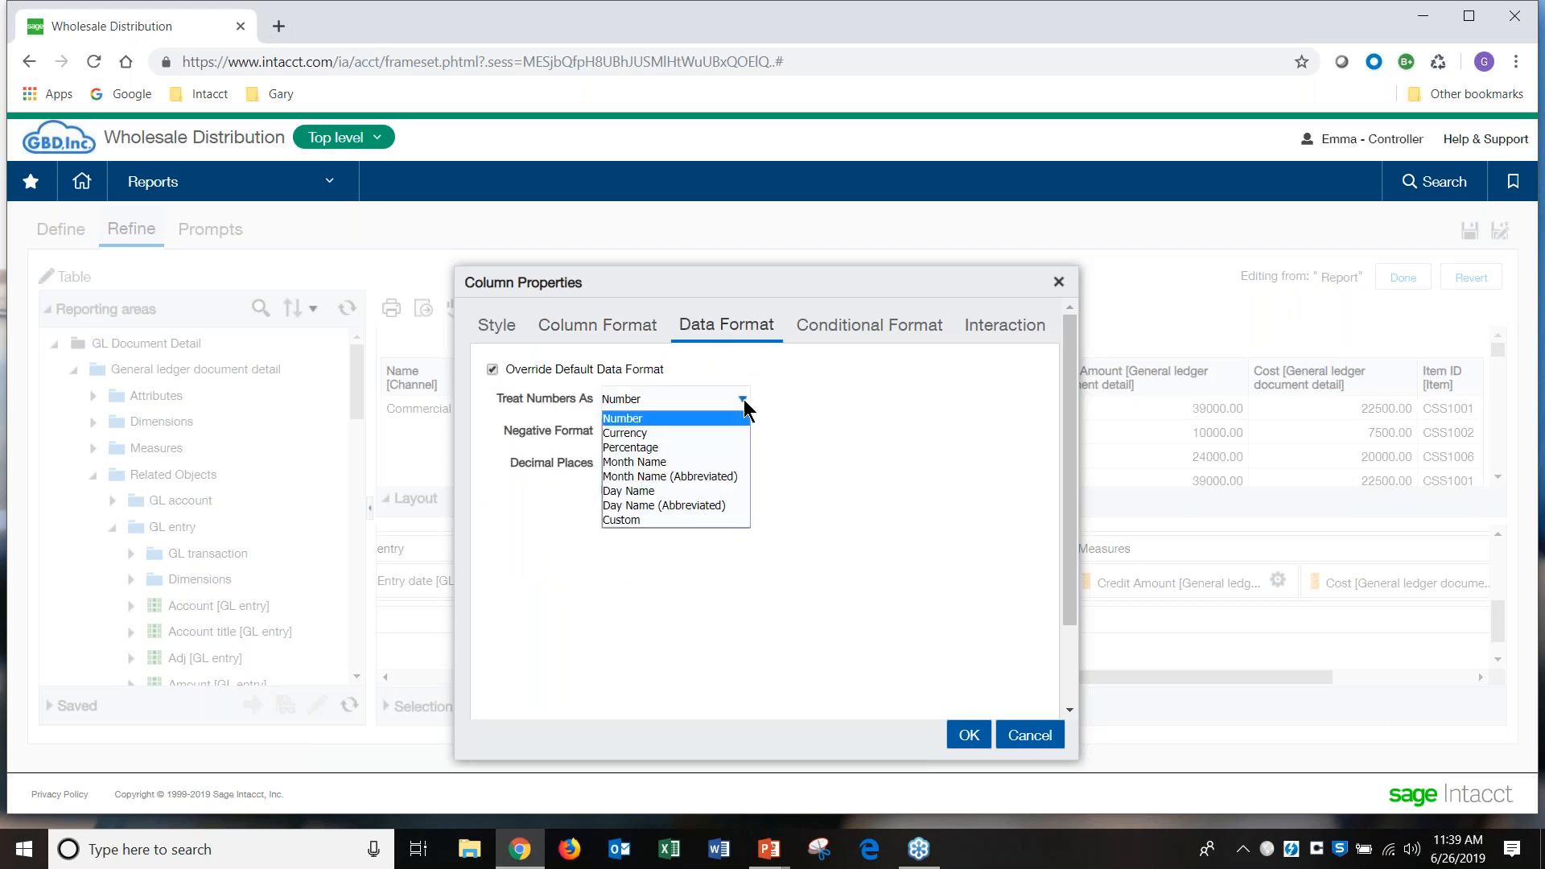
click(733, 434)
click(628, 436)
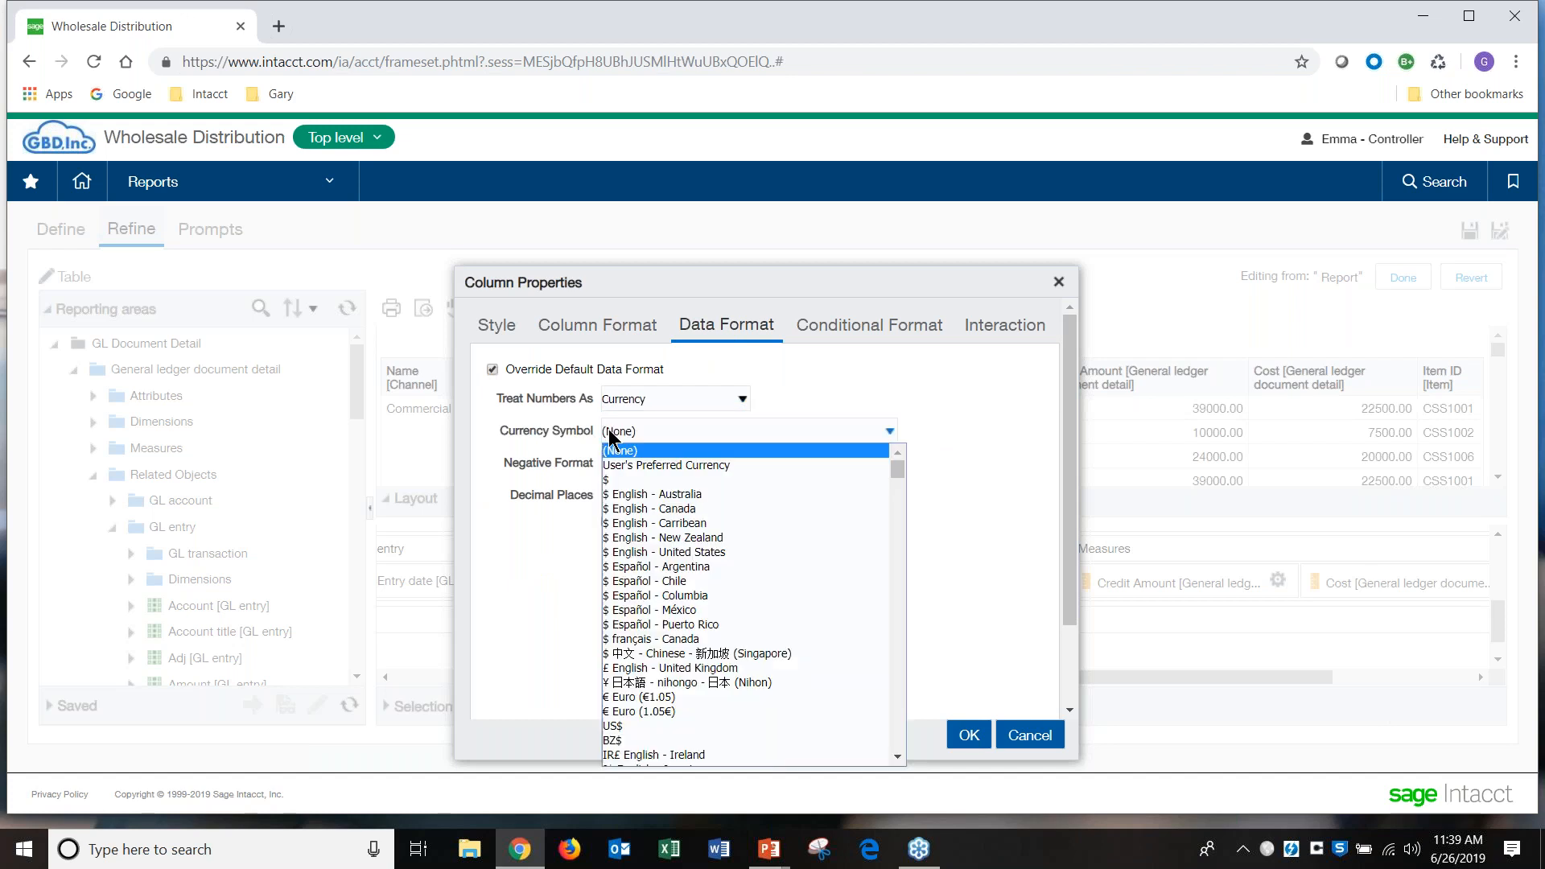
click(638, 476)
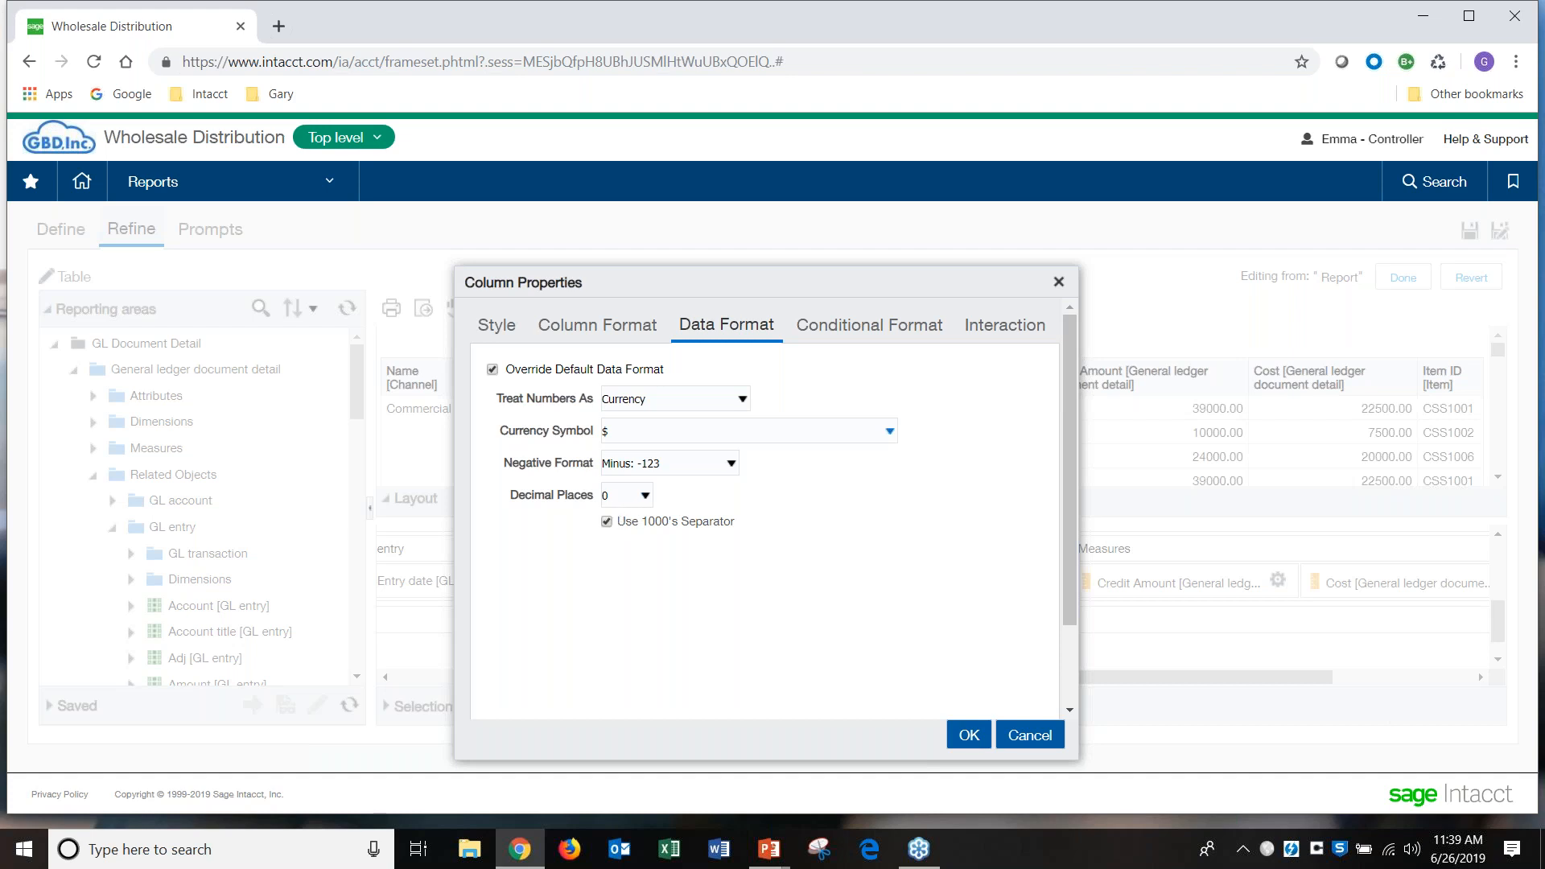
click(970, 736)
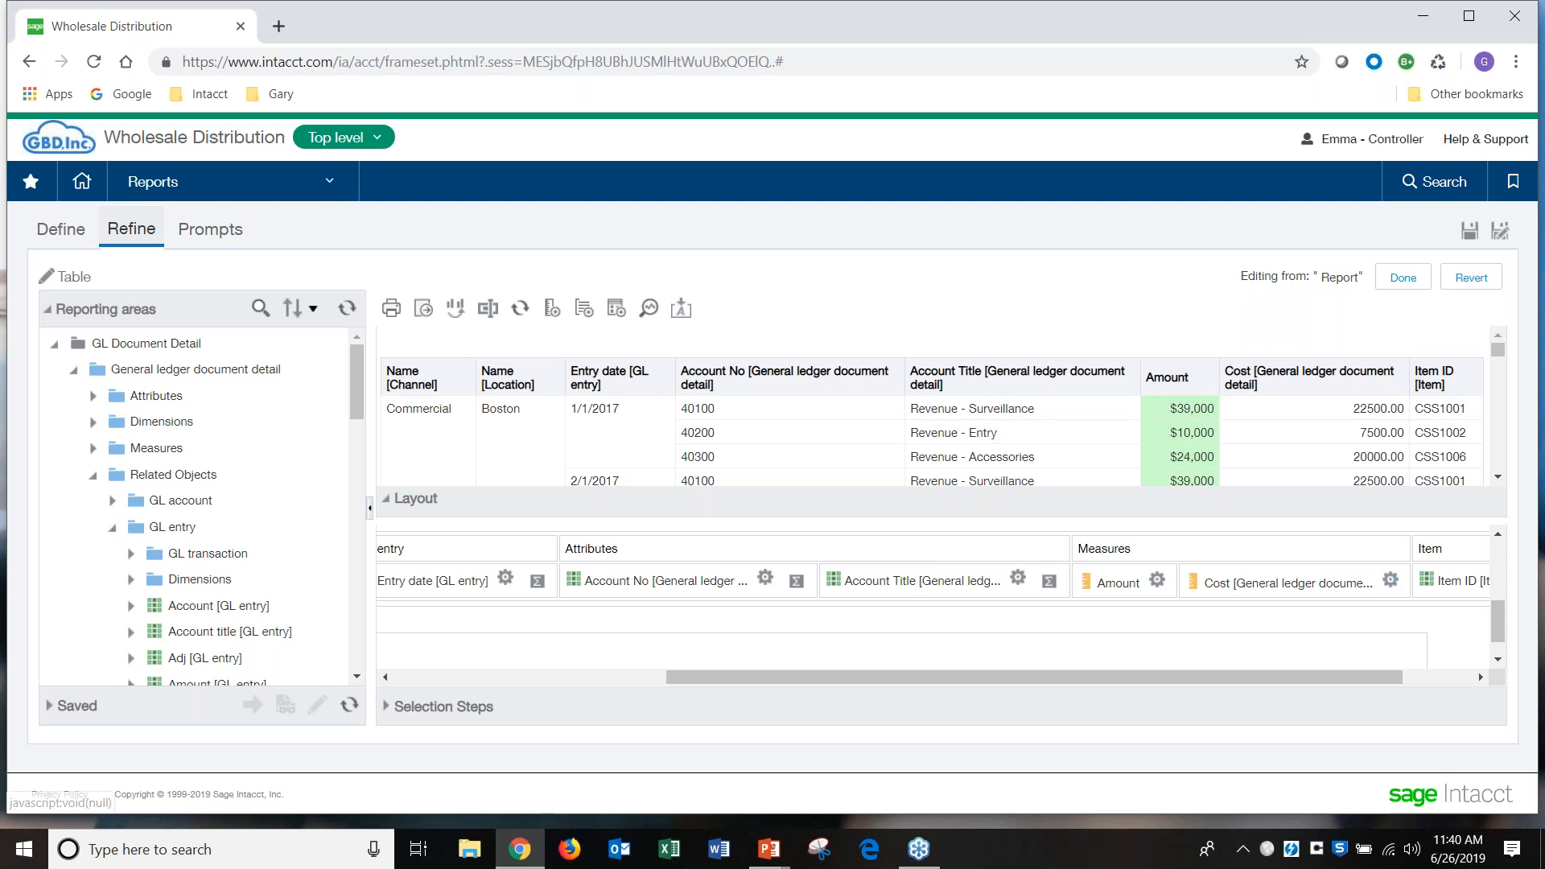
click(1389, 580)
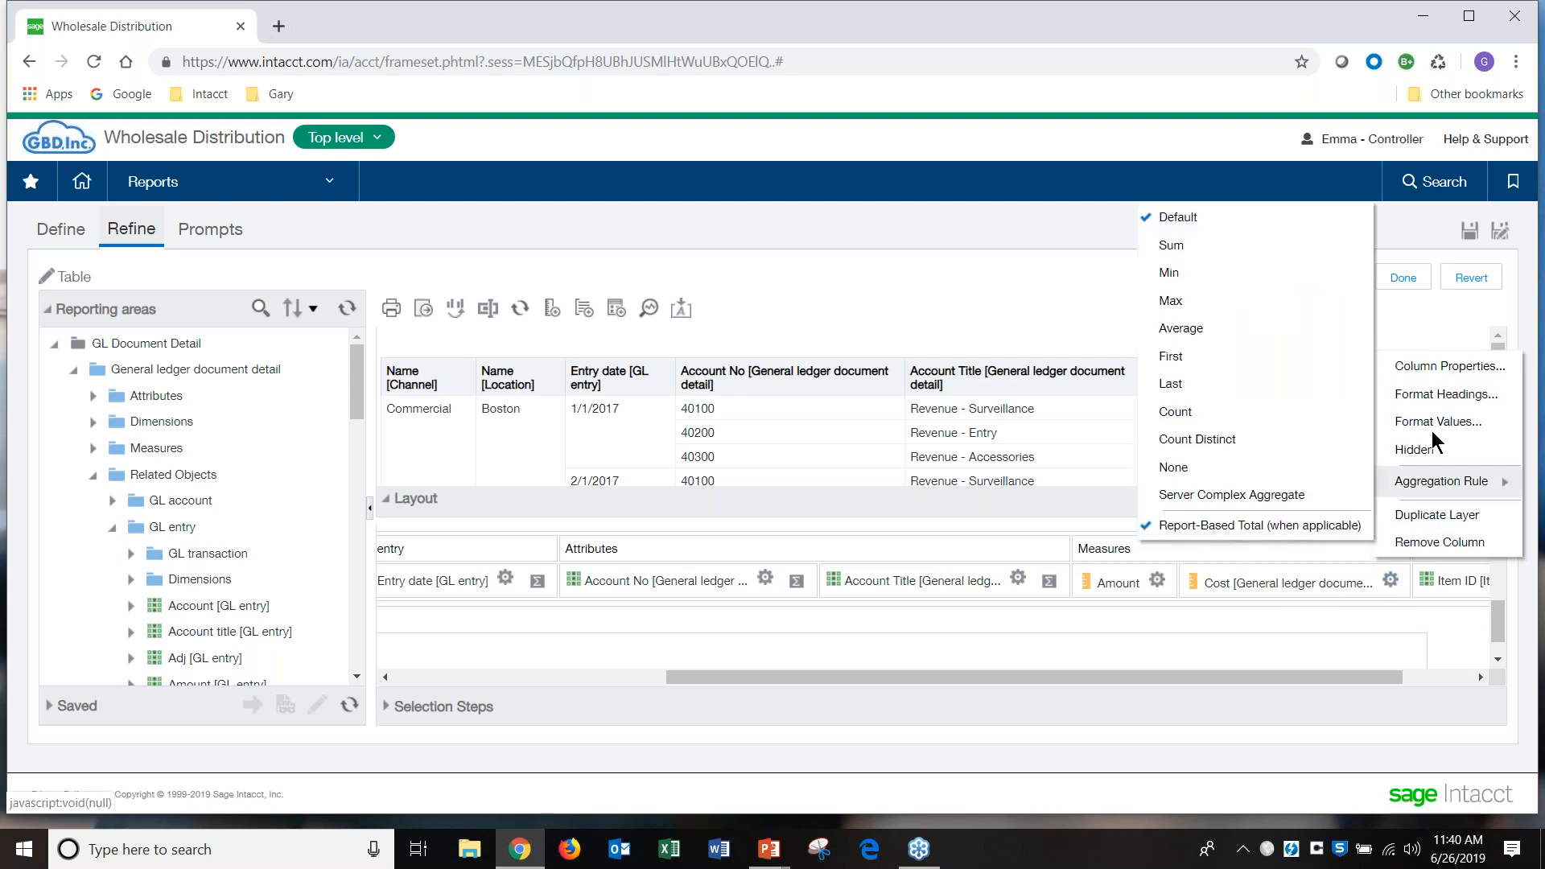
click(1437, 371)
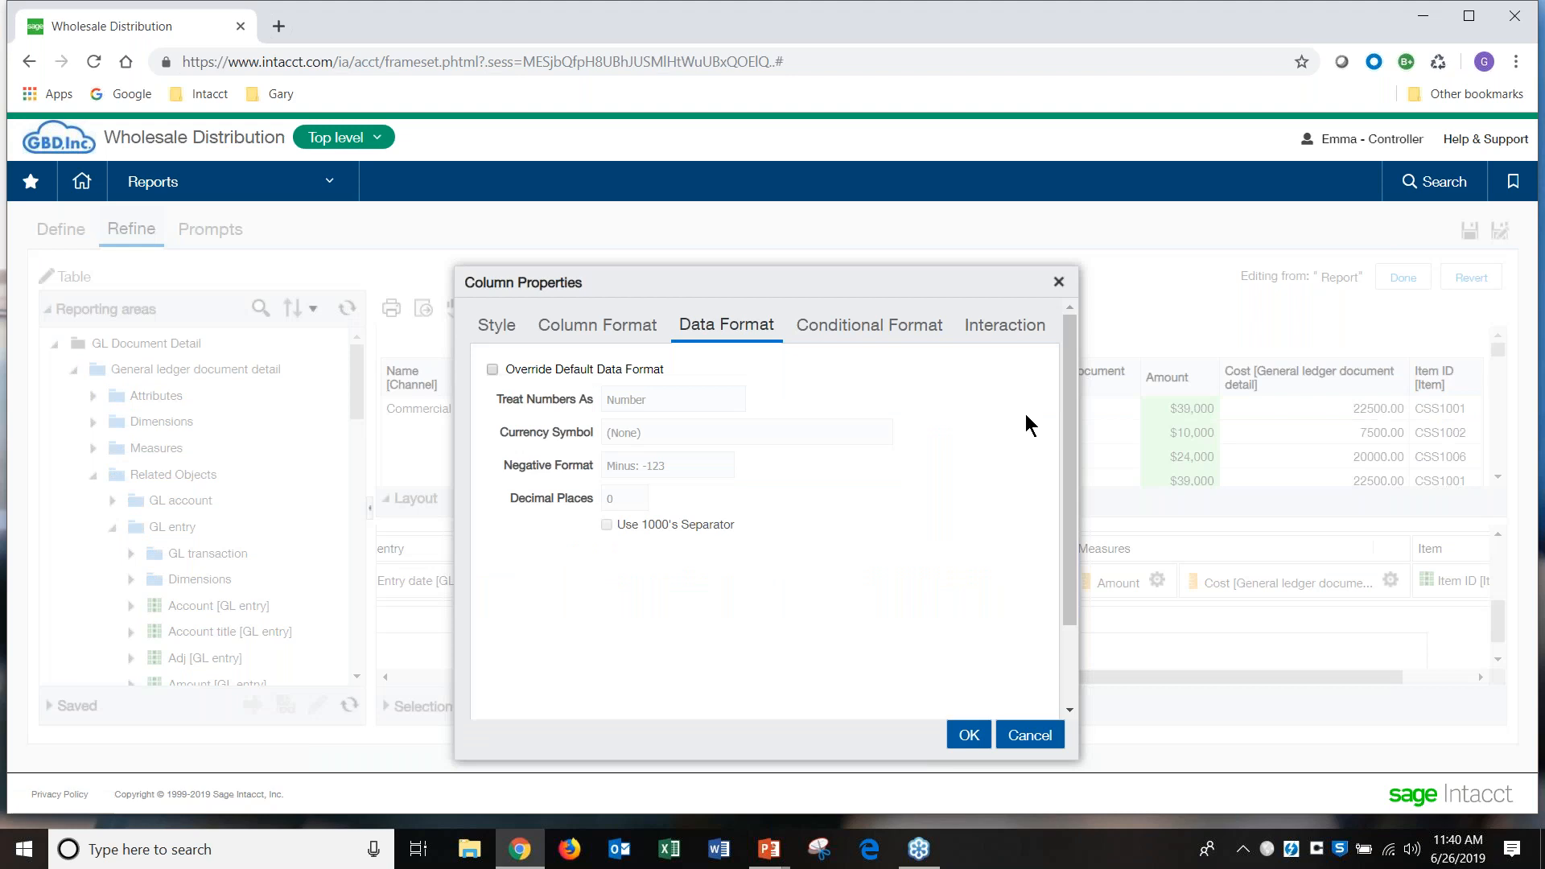
click(580, 328)
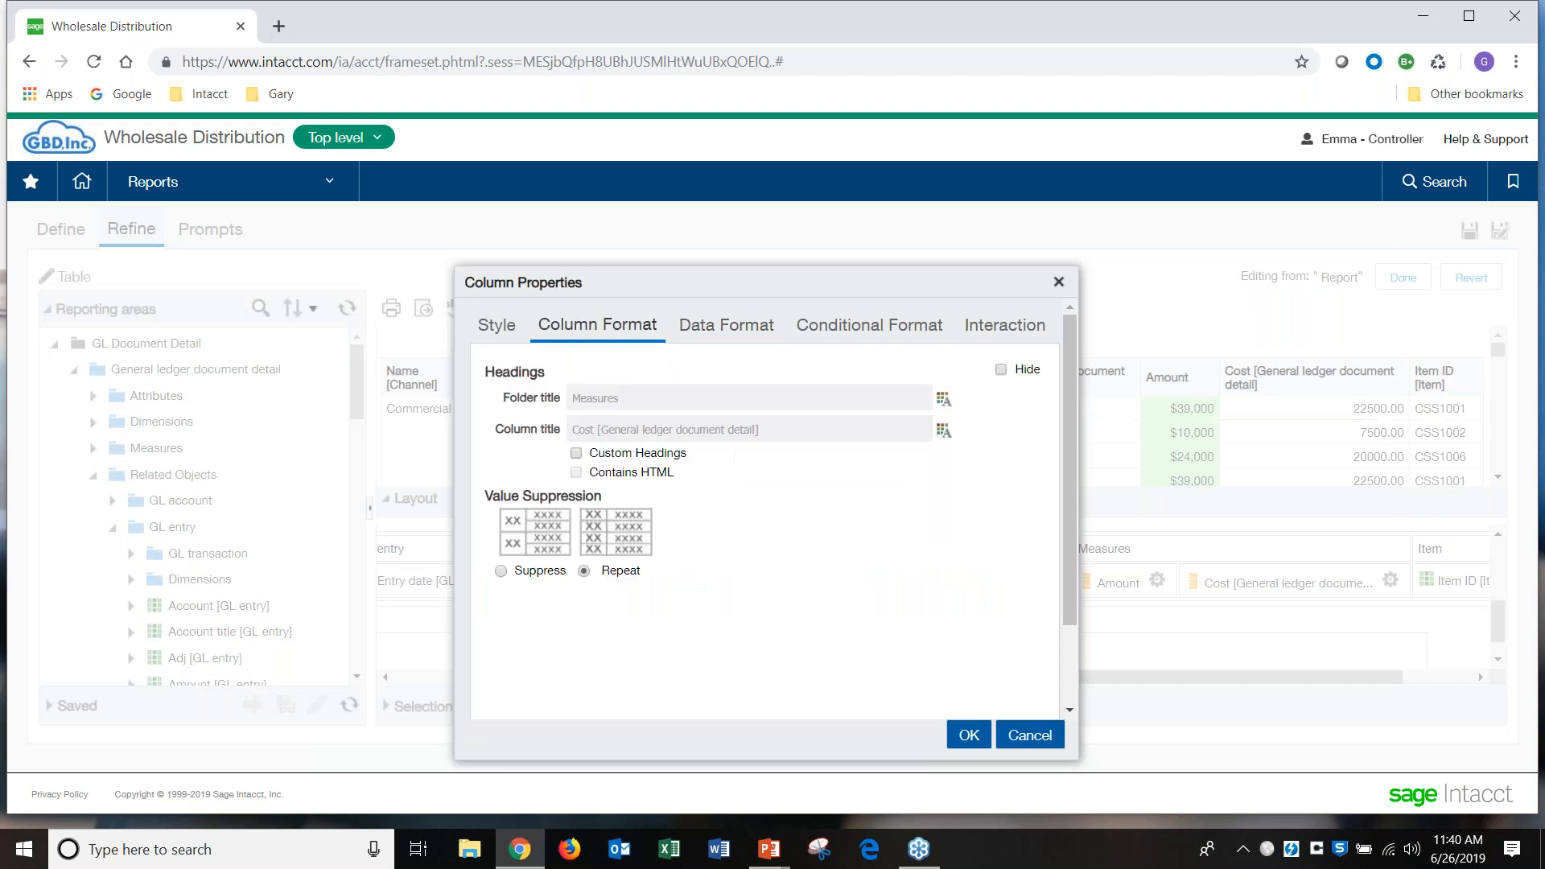
click(942, 431)
click(1381, 485)
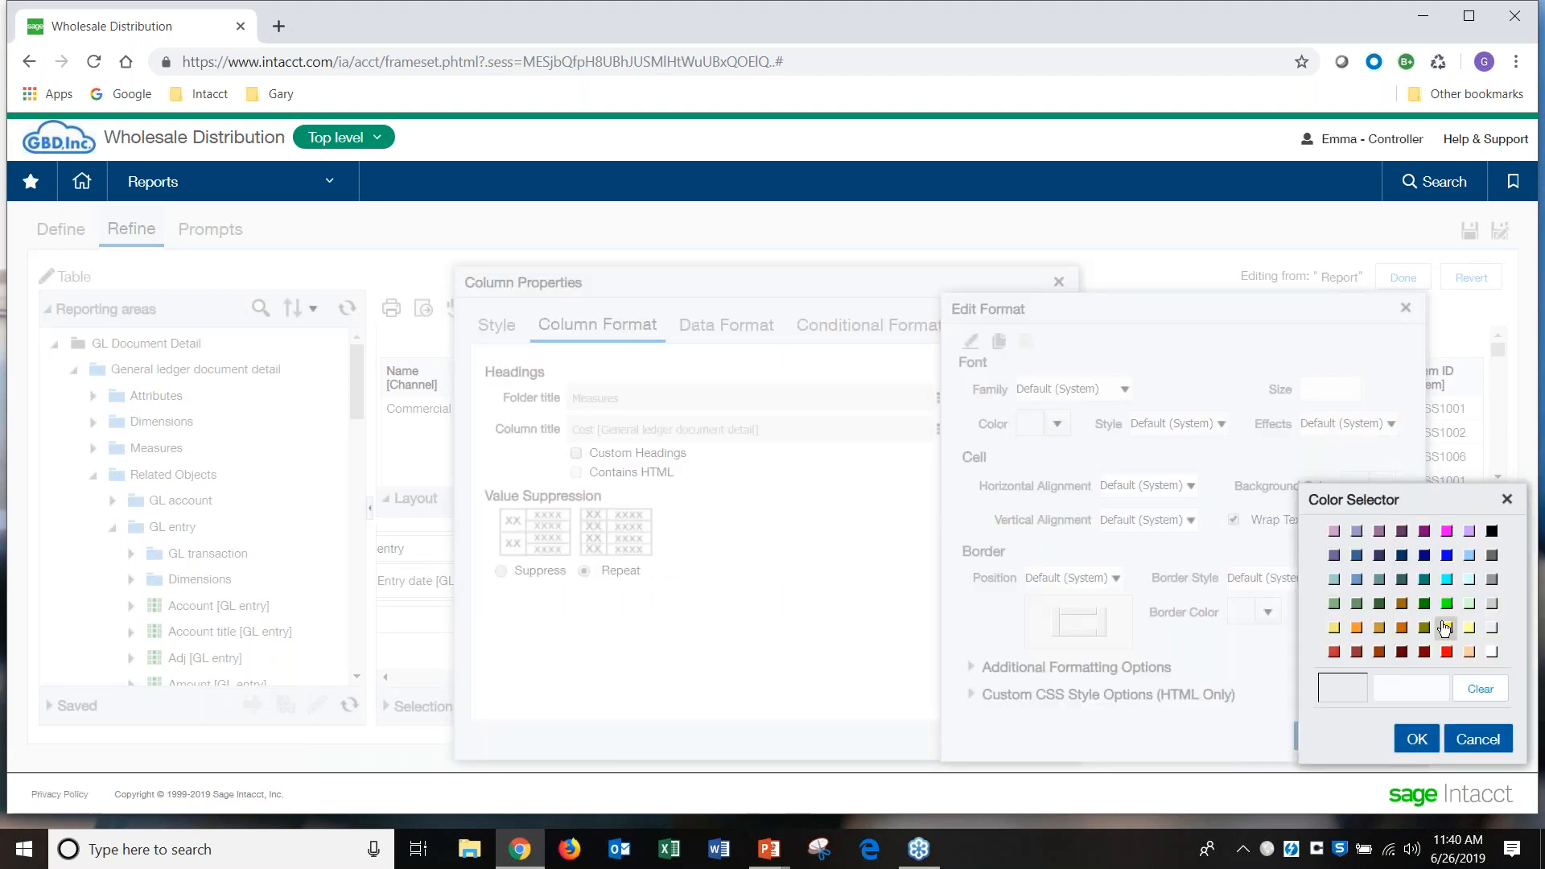
click(1469, 603)
click(1417, 740)
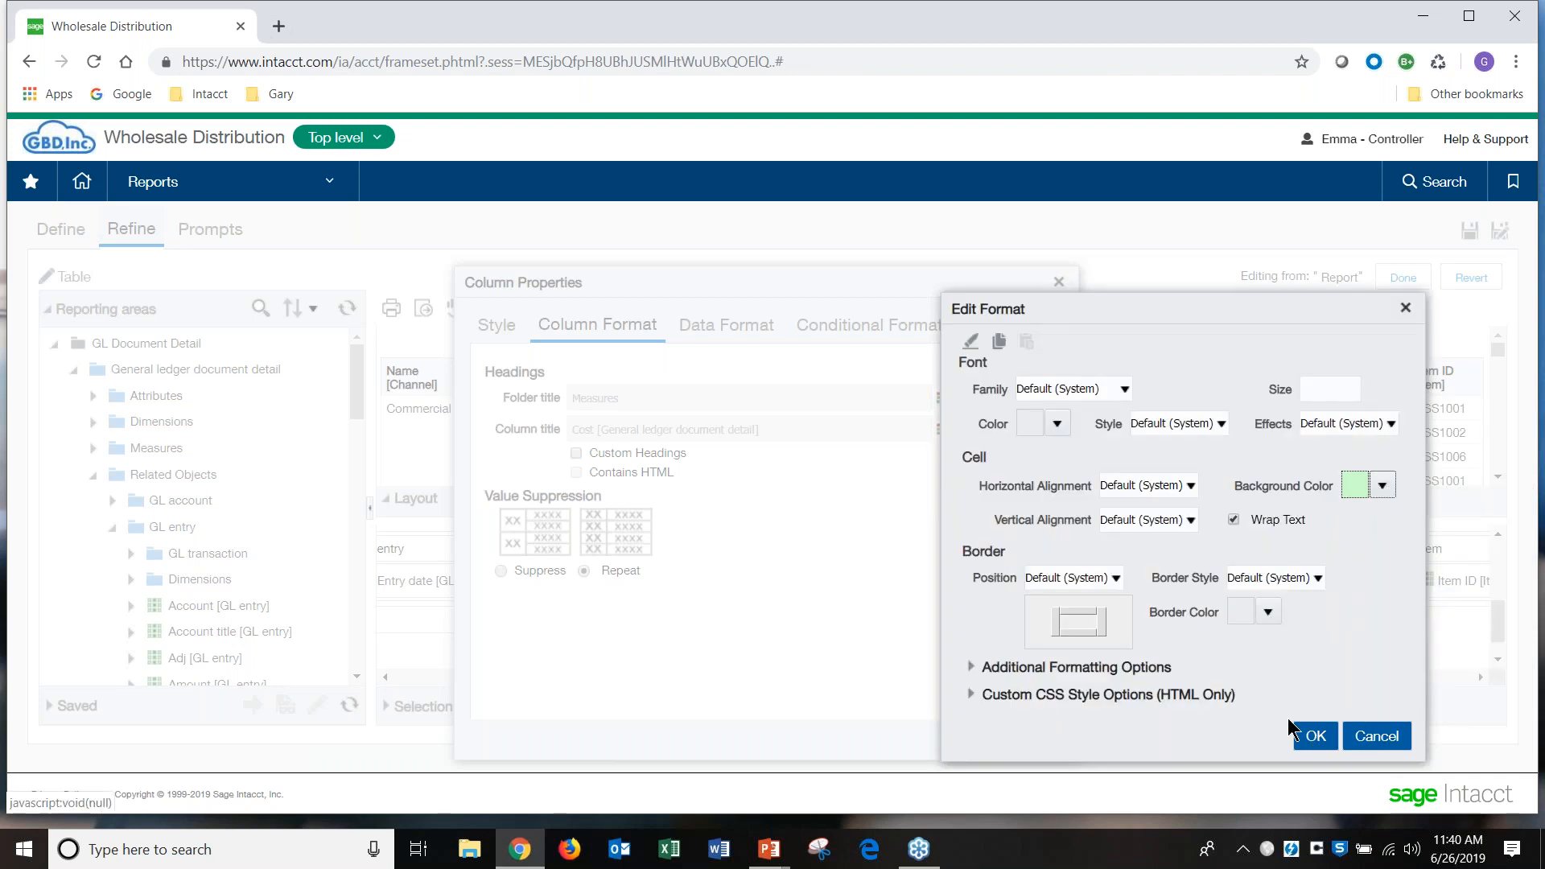
click(1316, 736)
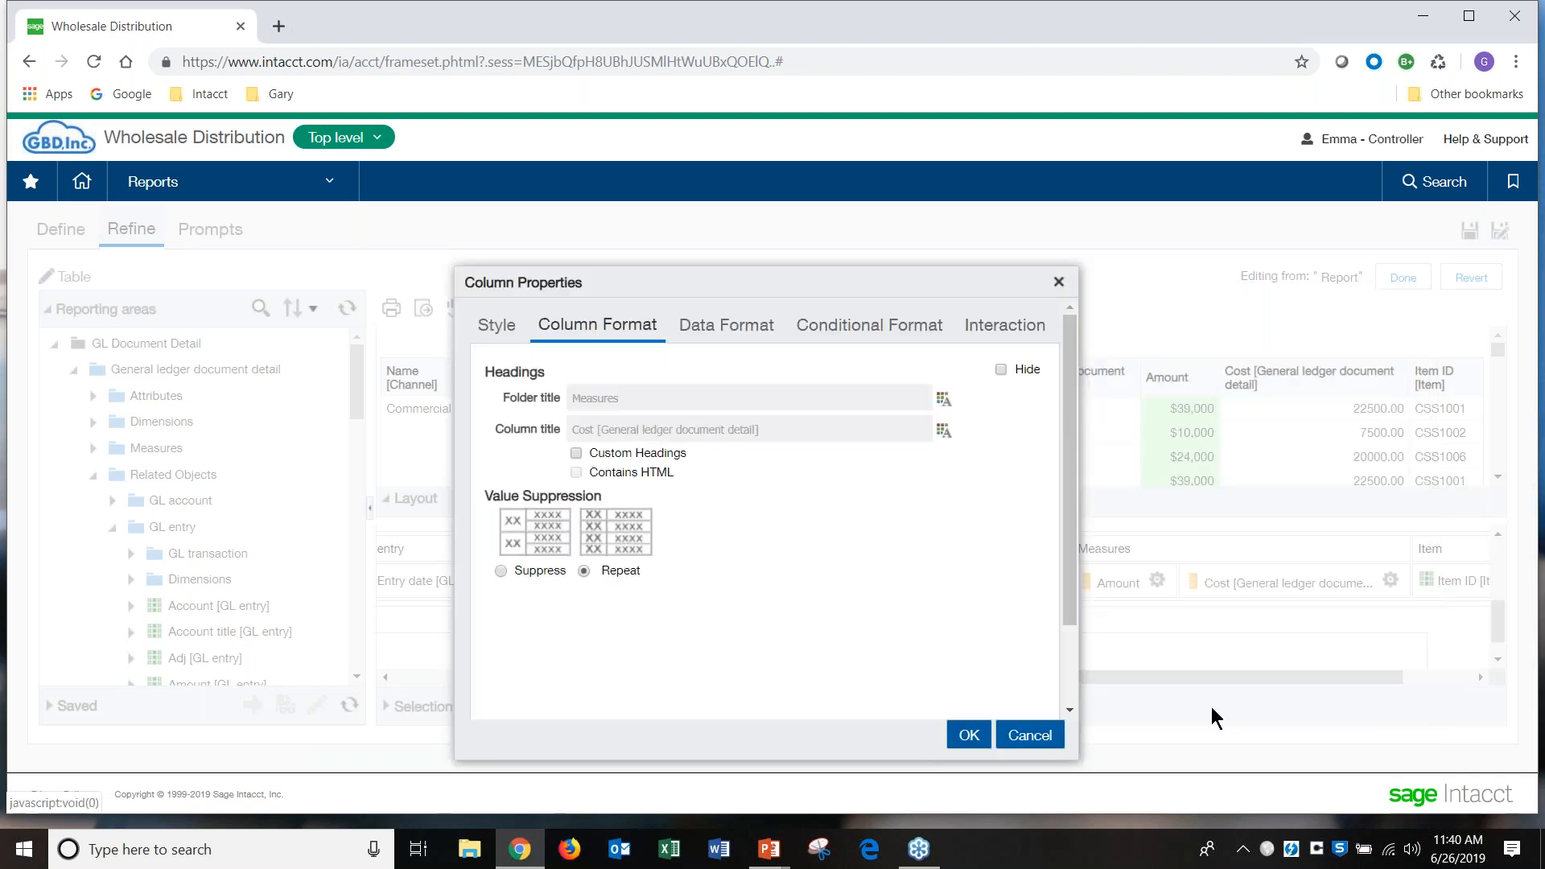
click(723, 330)
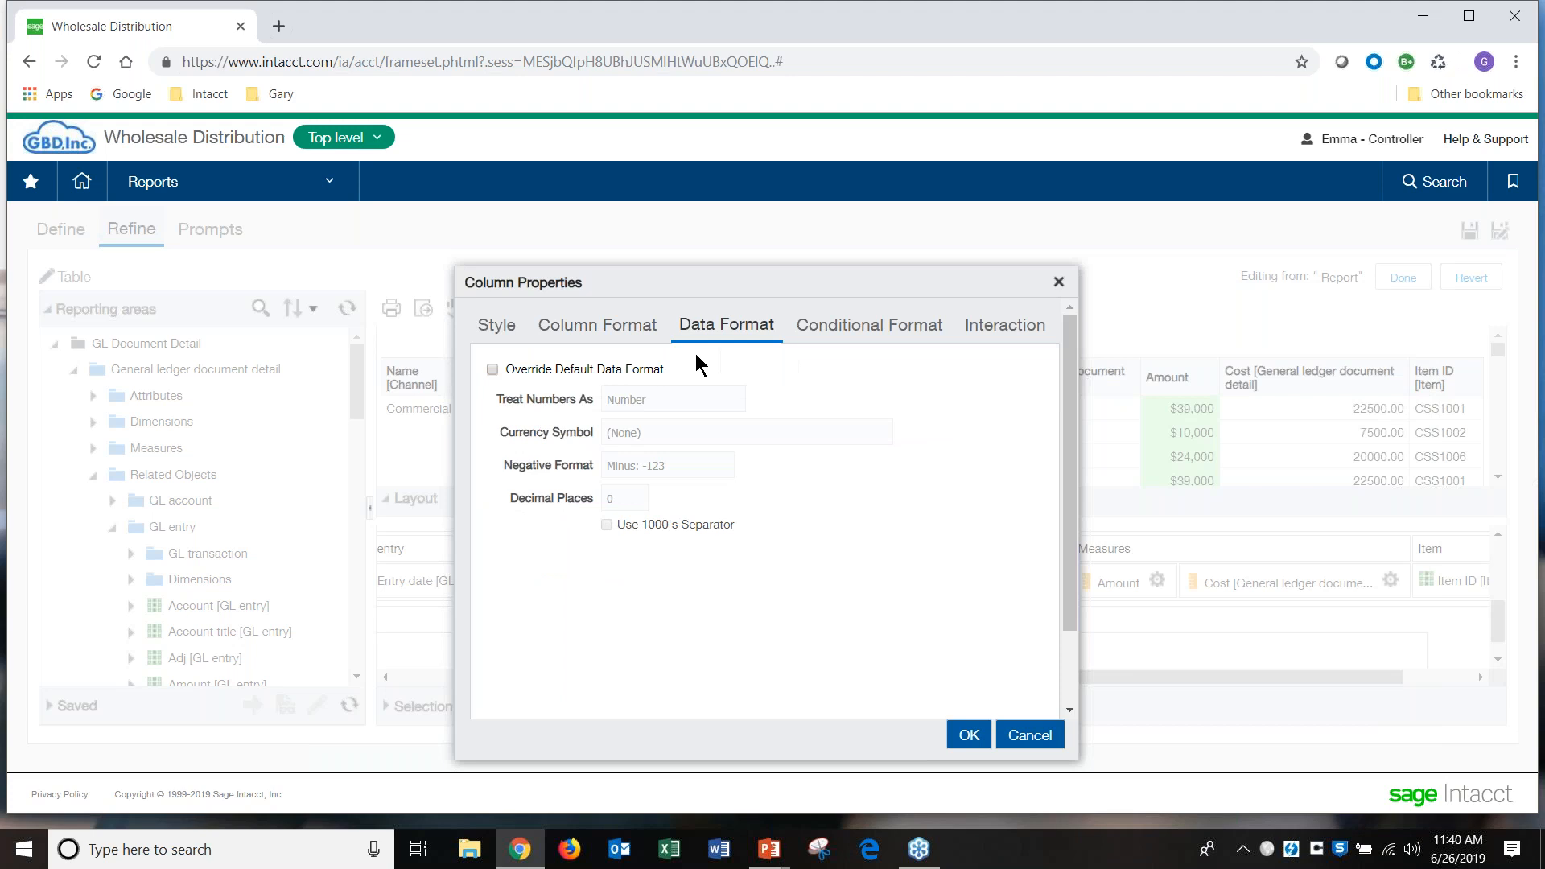
click(1014, 736)
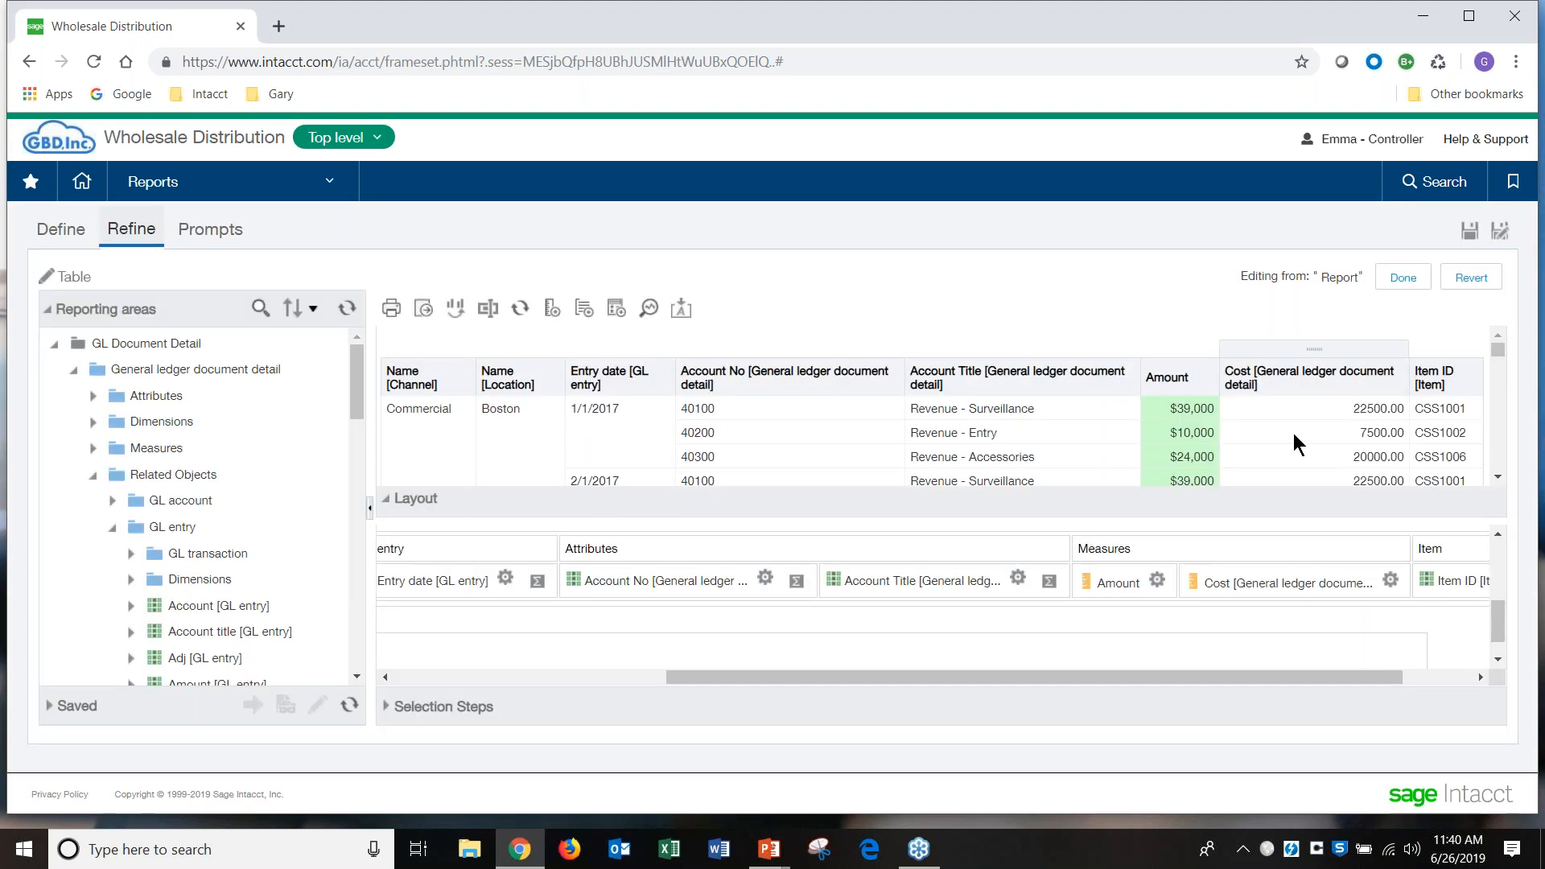
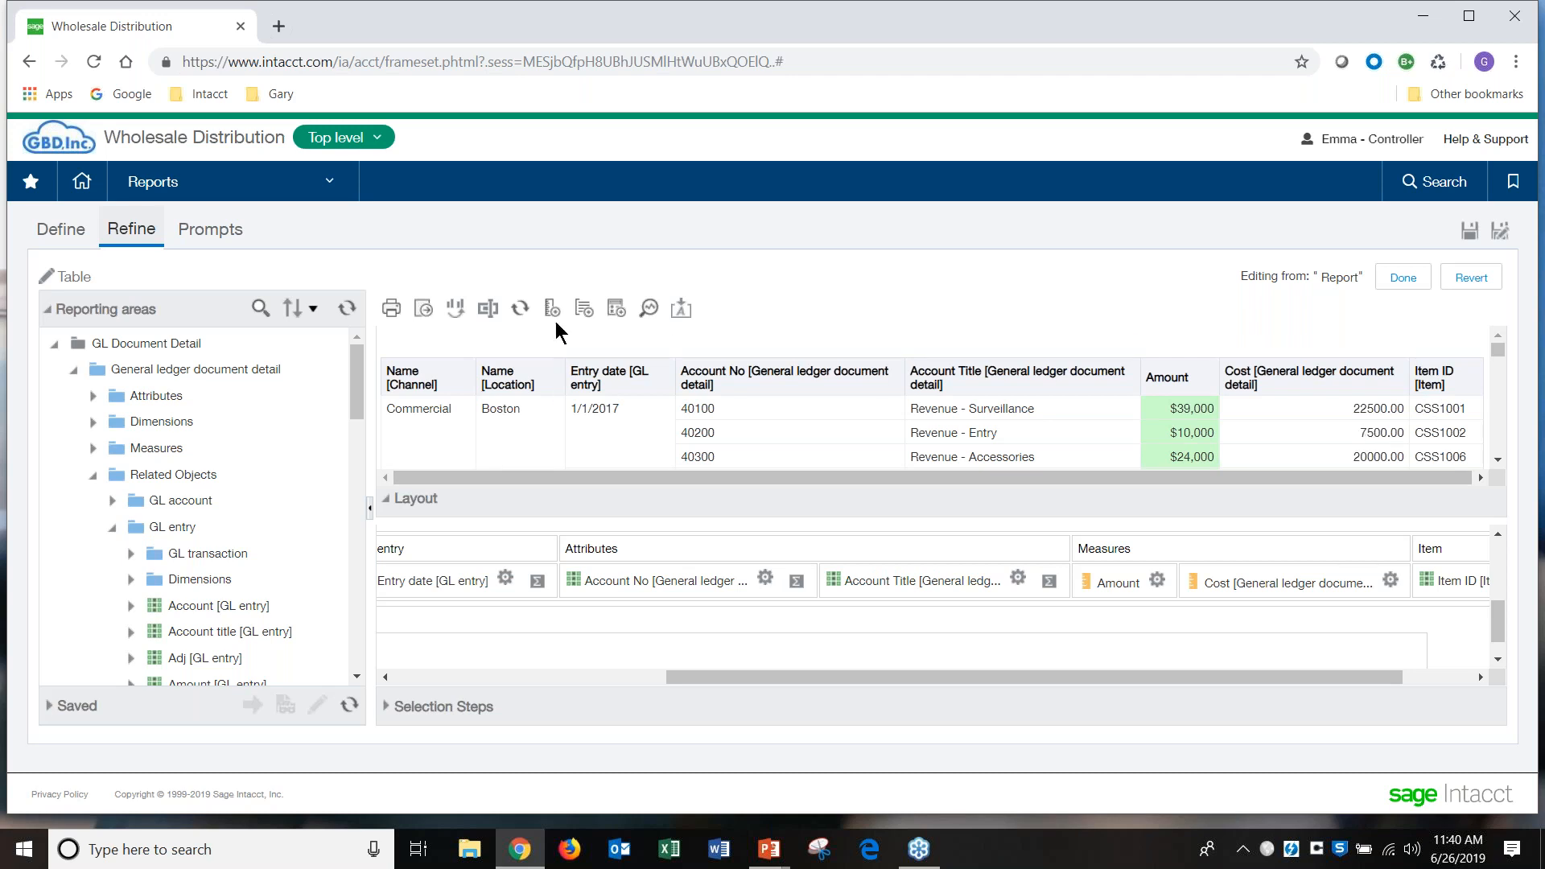
Step: Finish editing the table and start a new calculation column with the column title Margin
click(1405, 280)
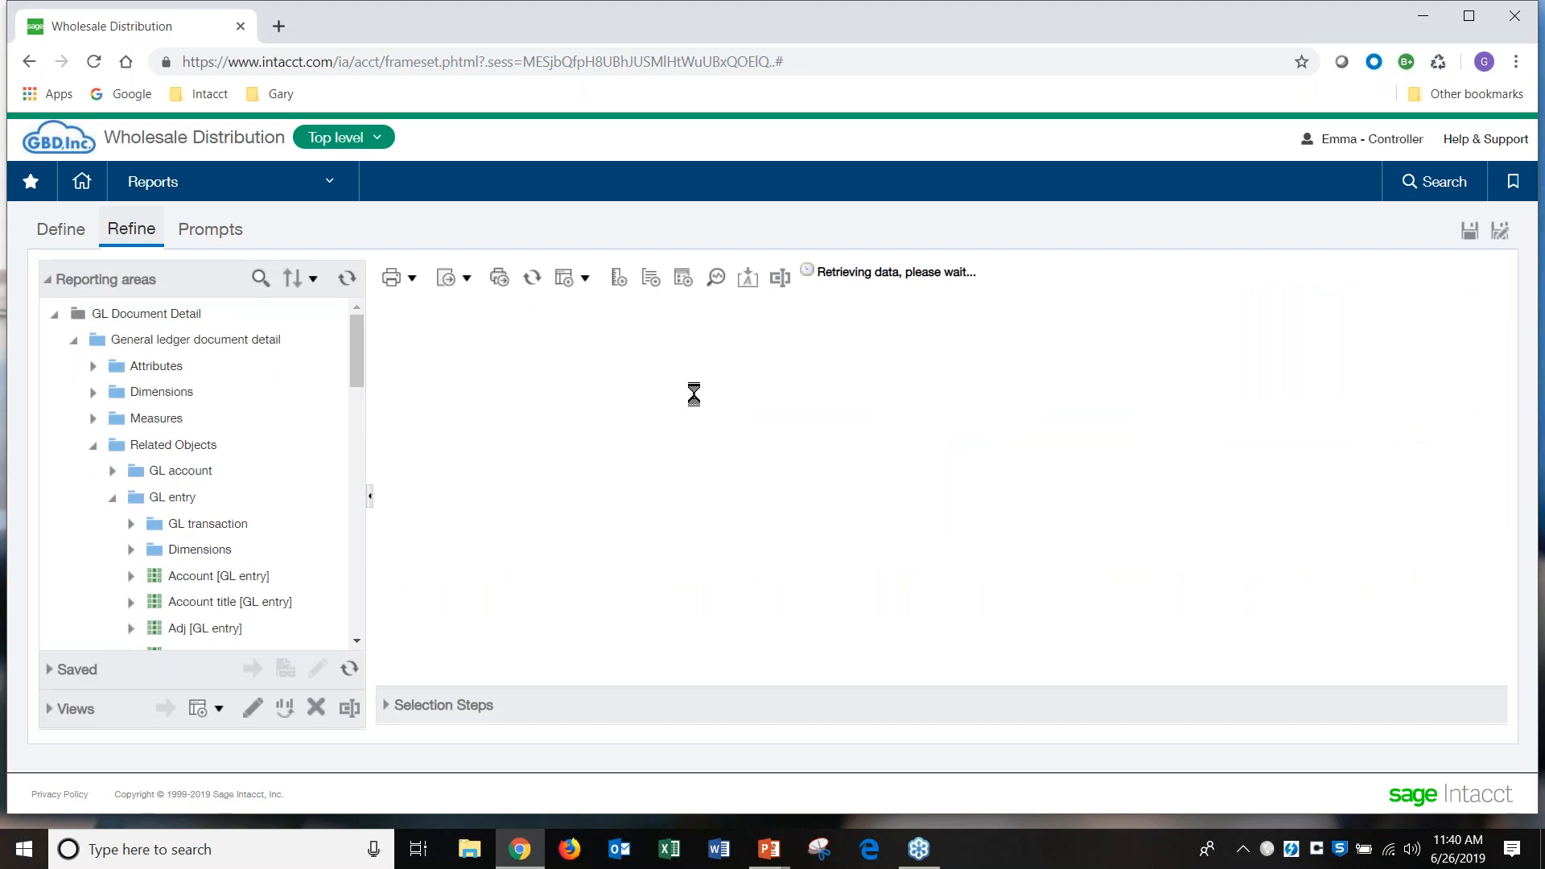
click(621, 283)
click(489, 372)
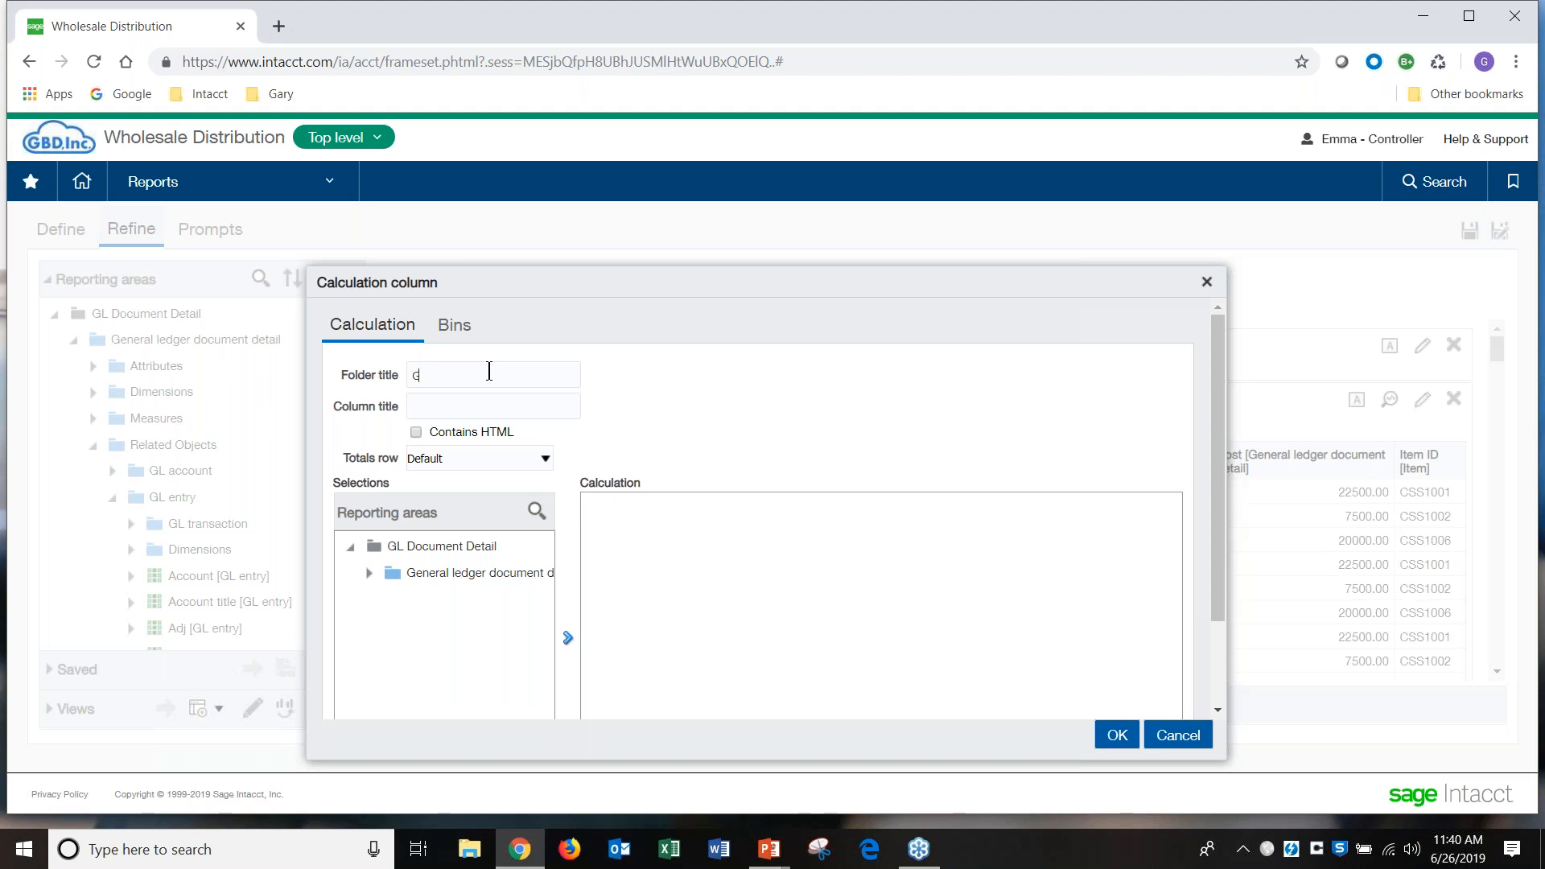
text(Mamrgin)
Step: Define the Margin calculation as Amount minus Cost [General ledger document detail] and apply the calculation column
click(959, 557)
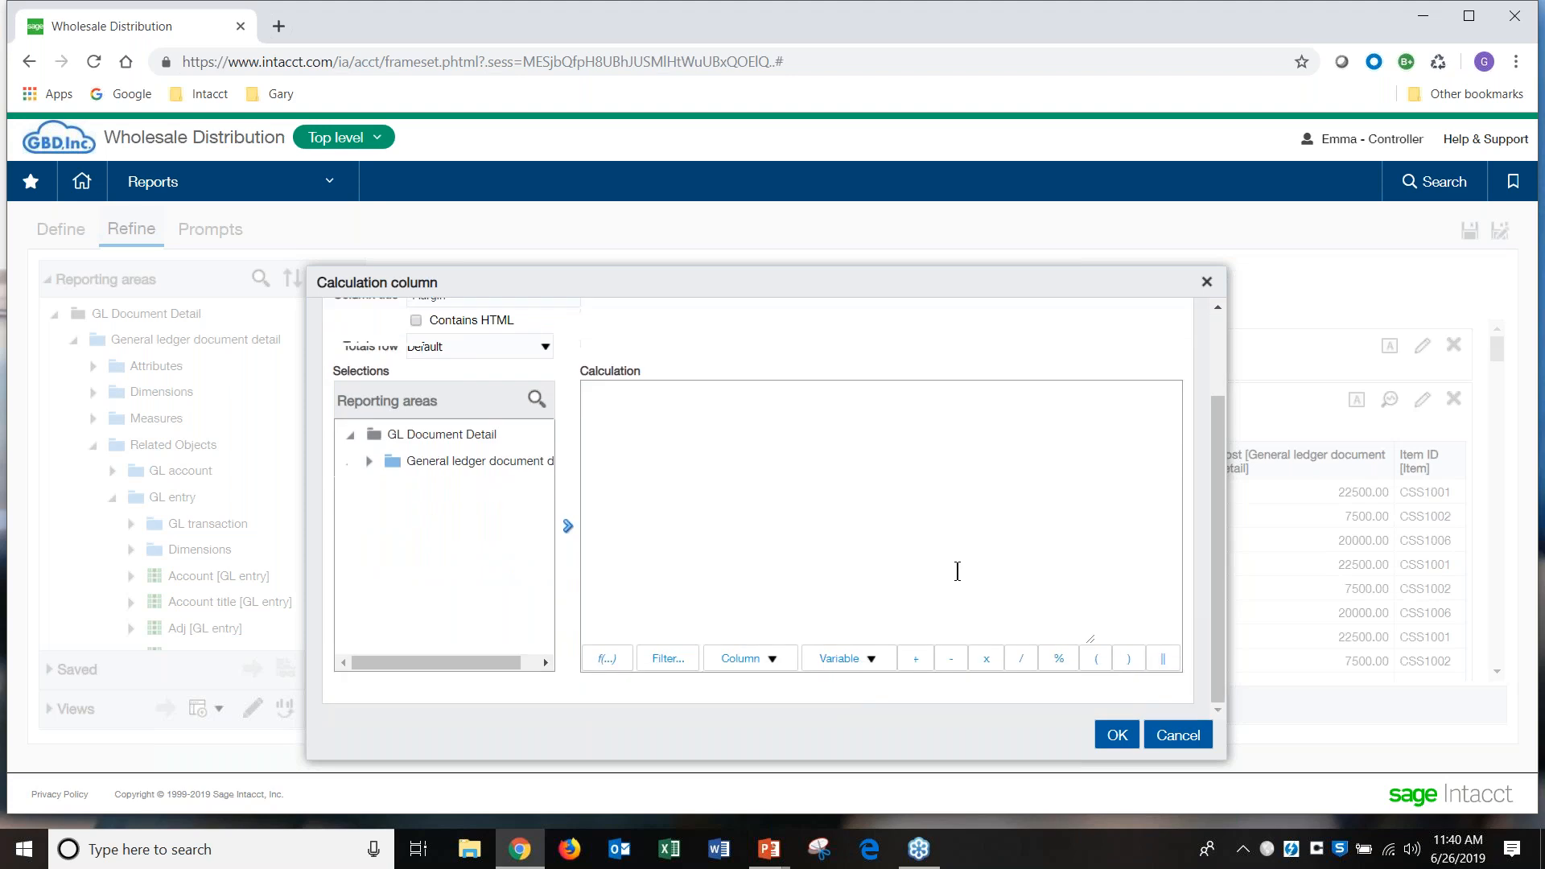
click(774, 658)
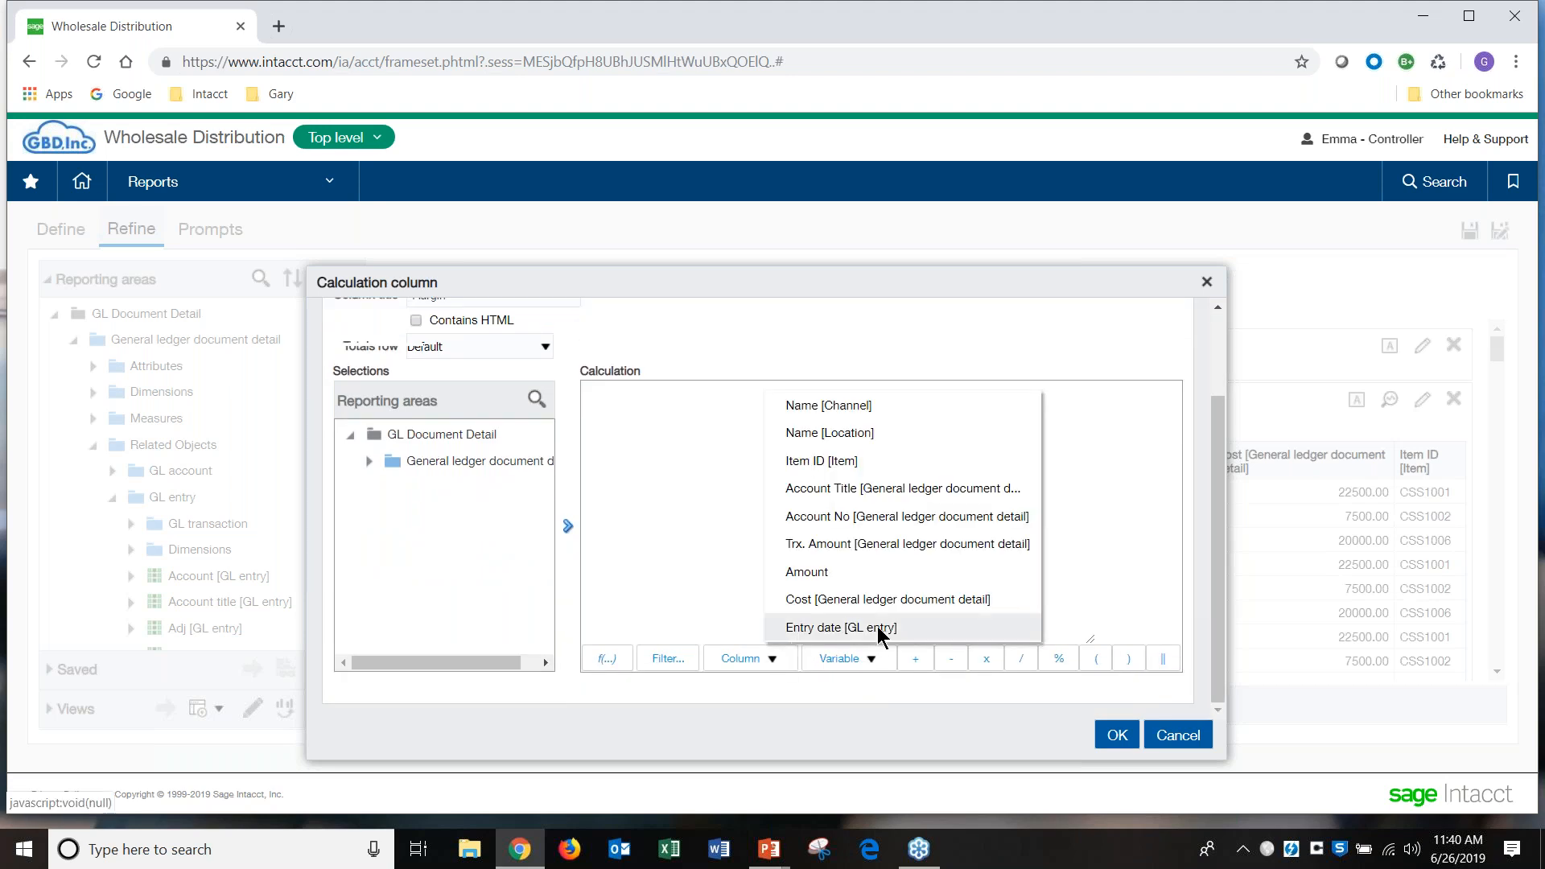
click(876, 576)
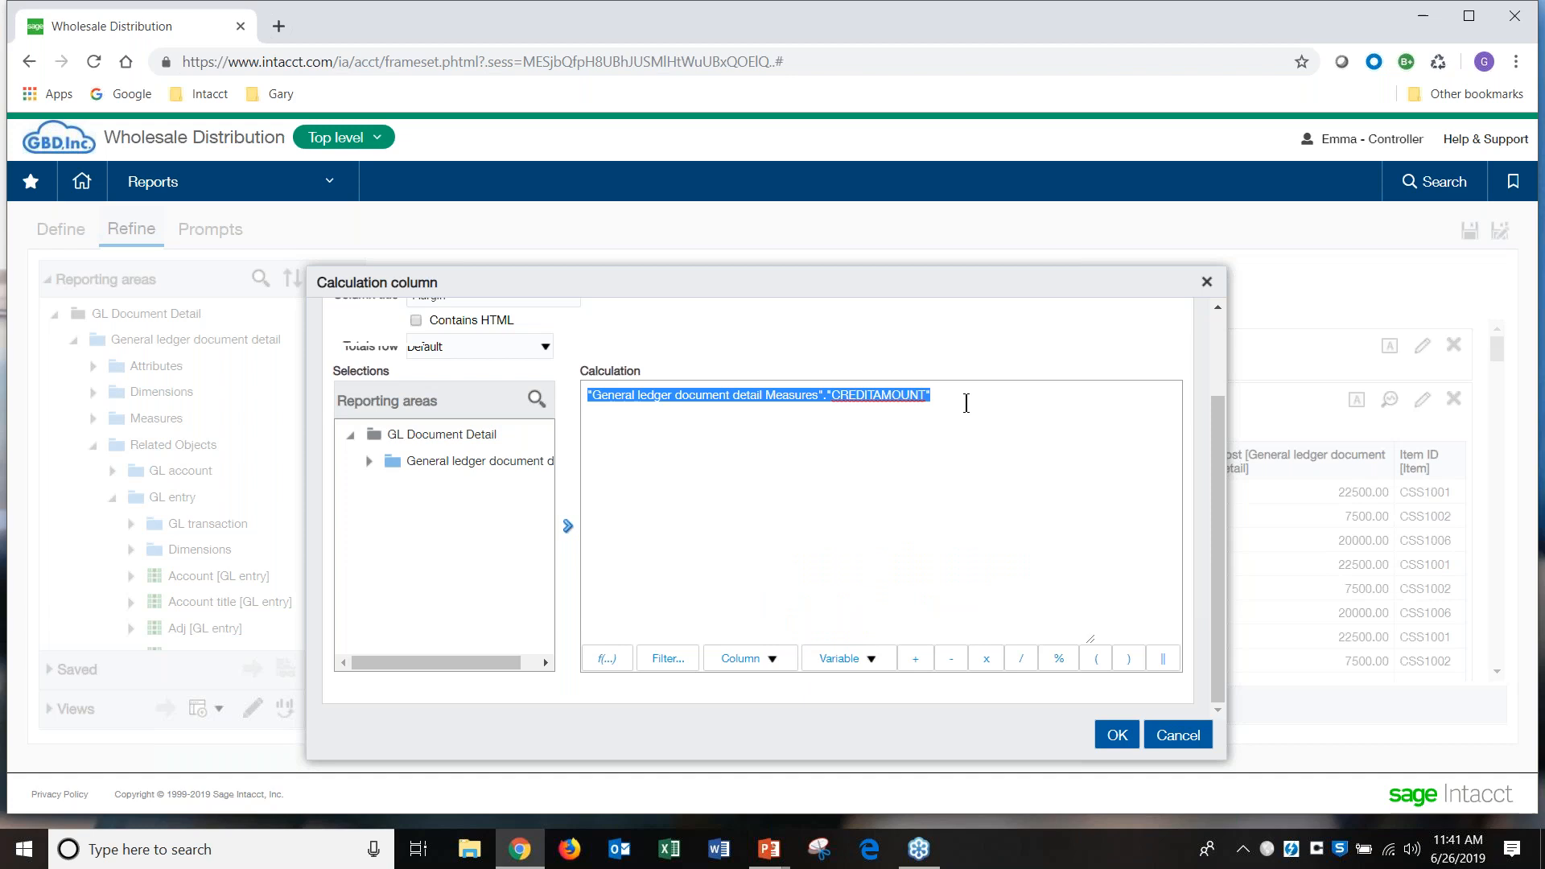
click(964, 455)
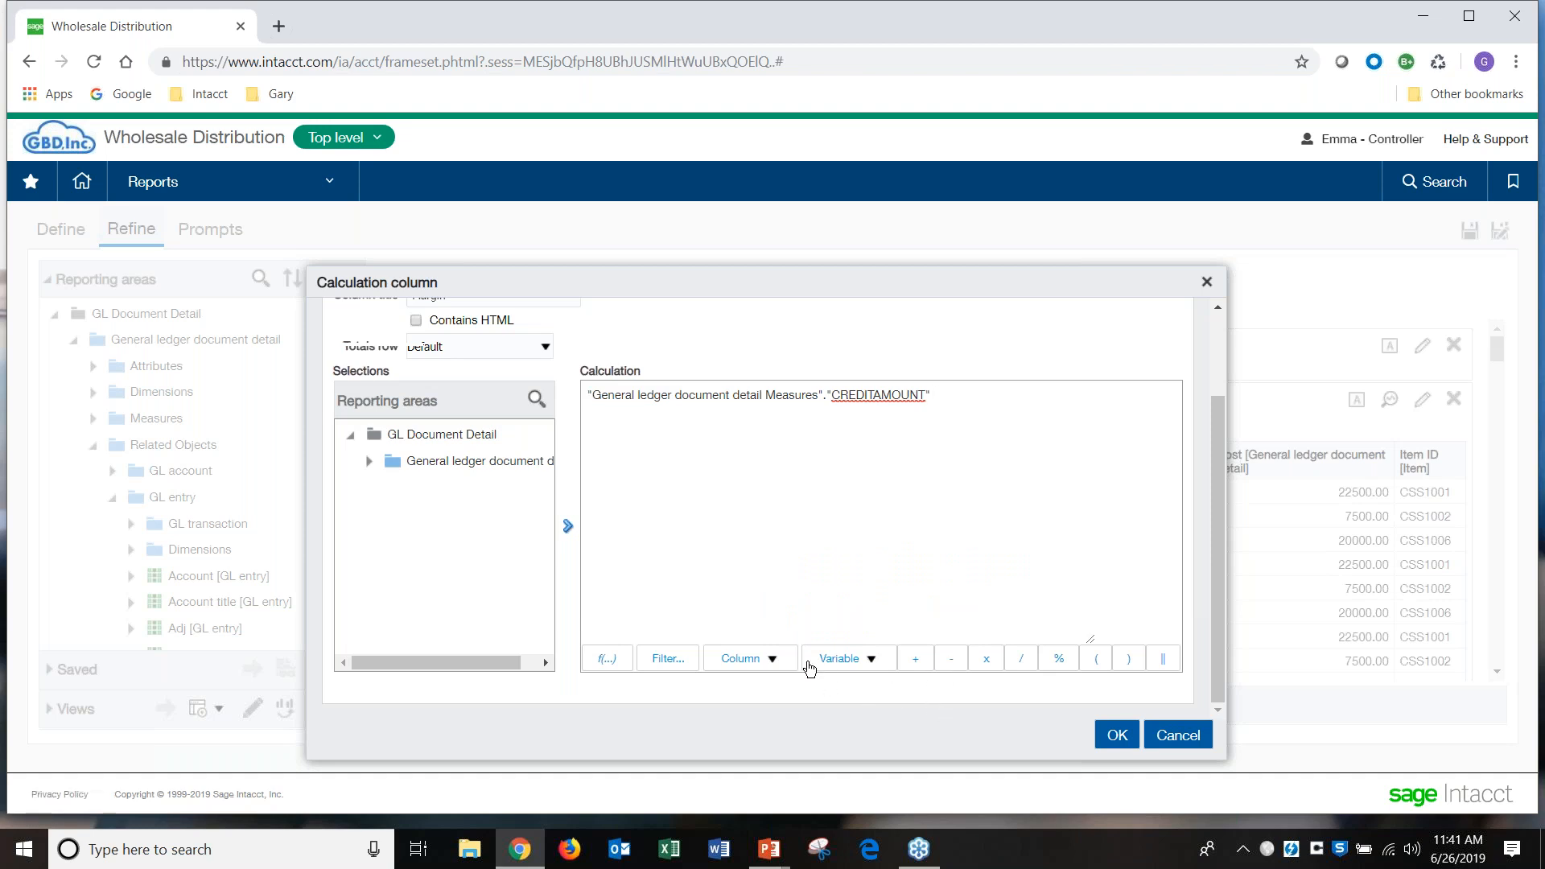
click(874, 662)
click(772, 660)
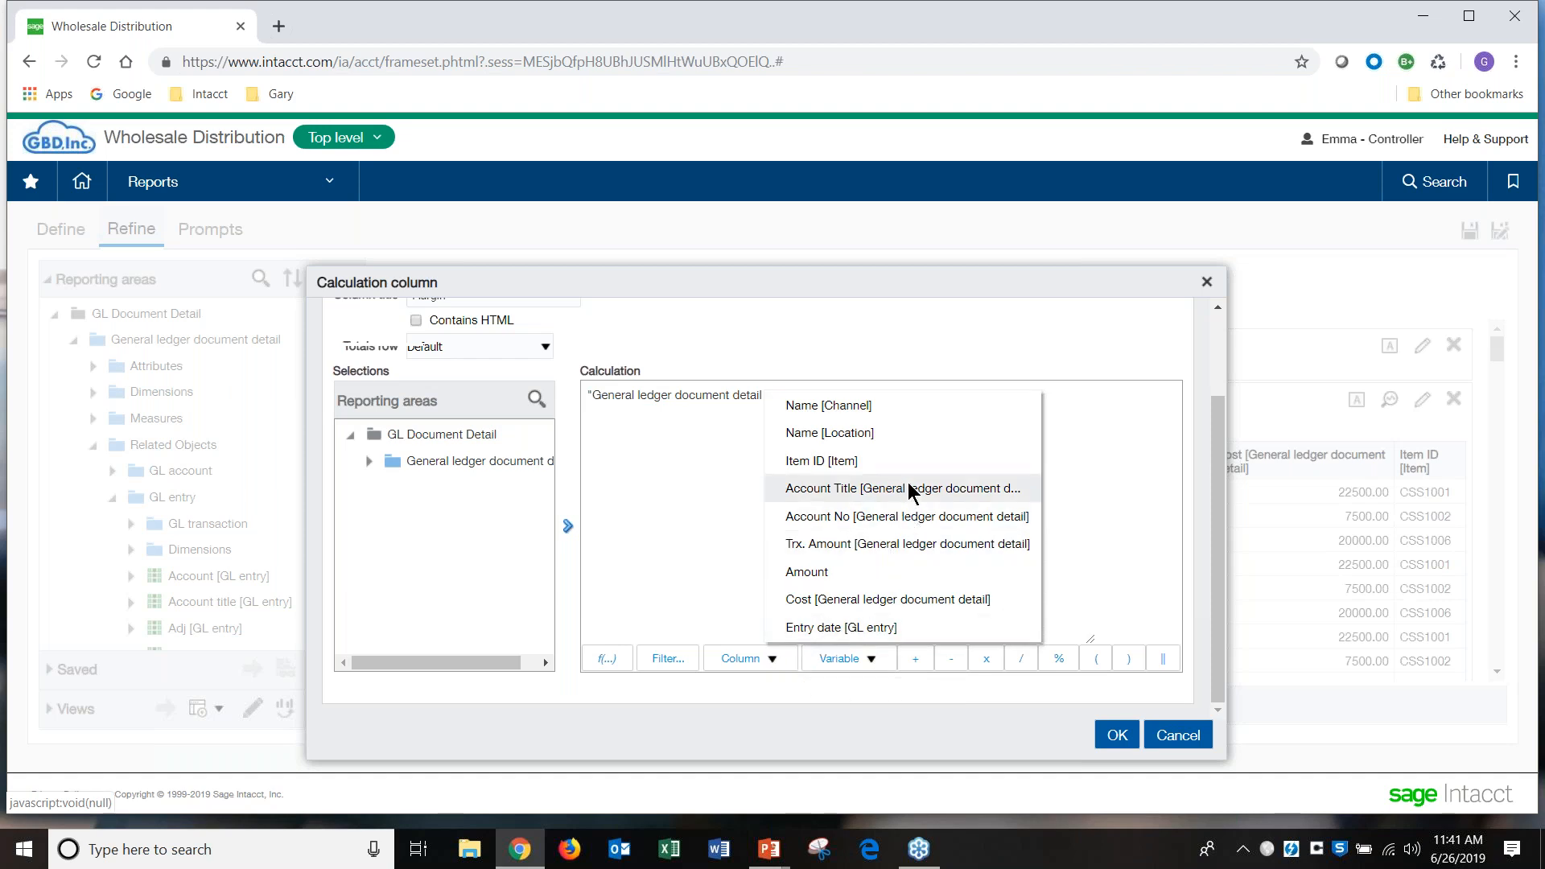
click(940, 602)
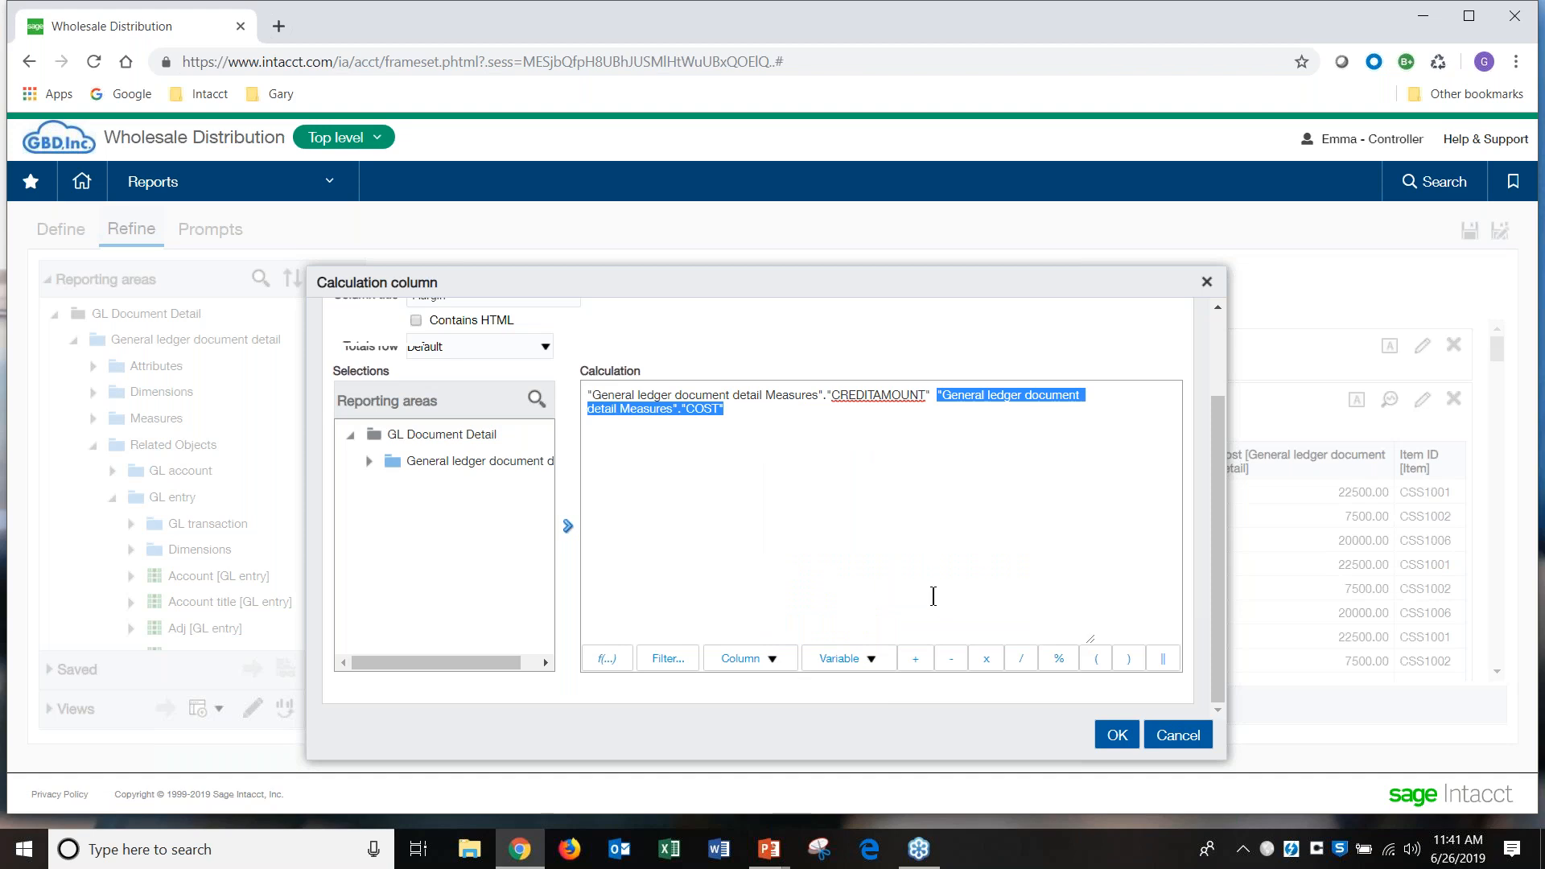
click(953, 442)
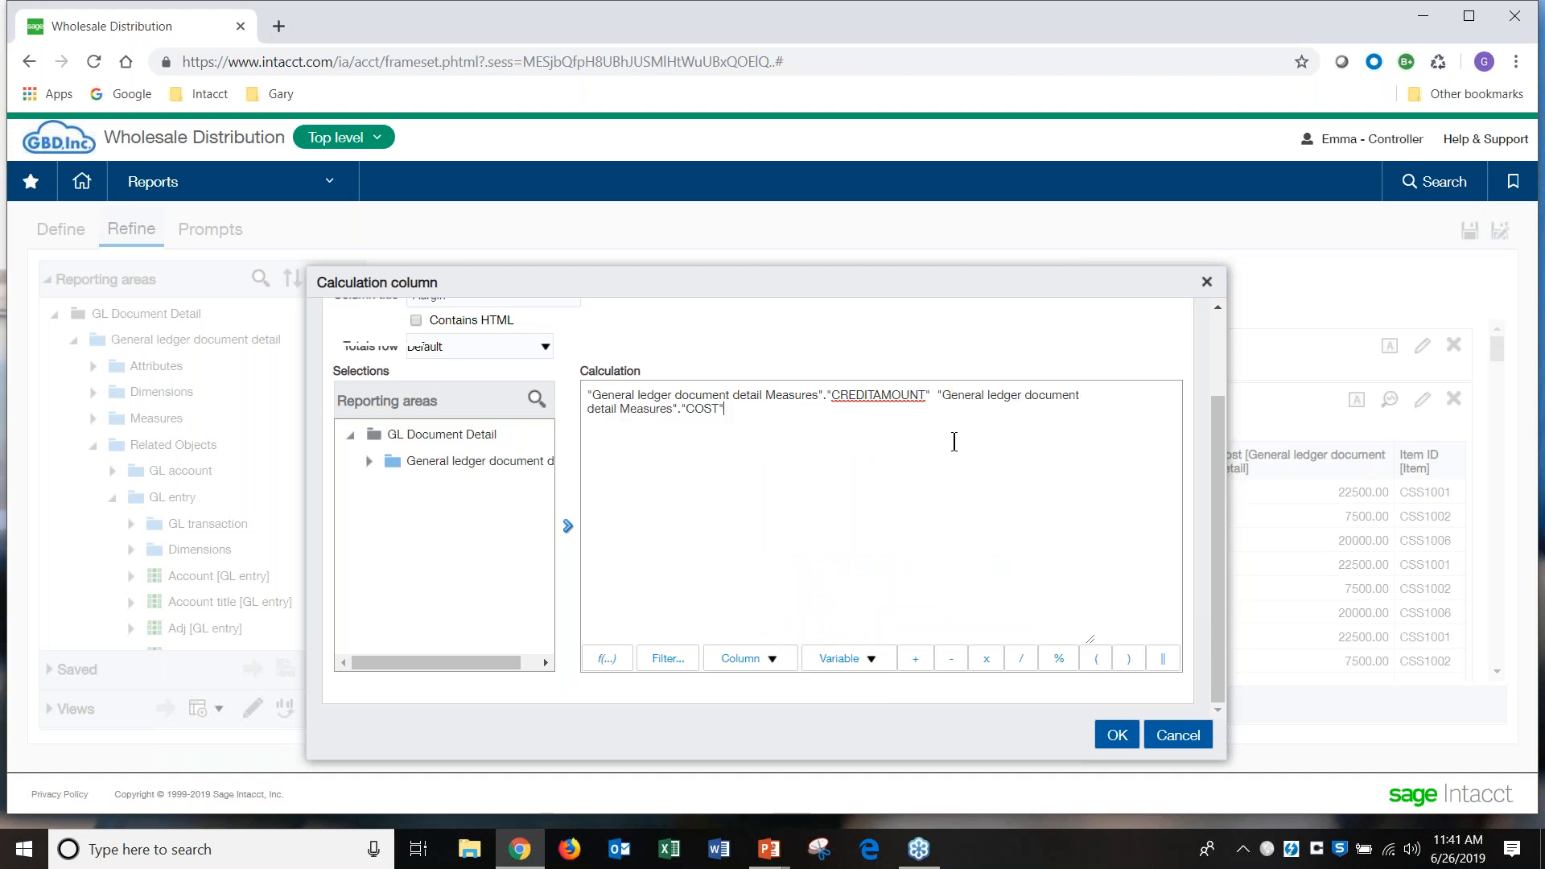
click(936, 394)
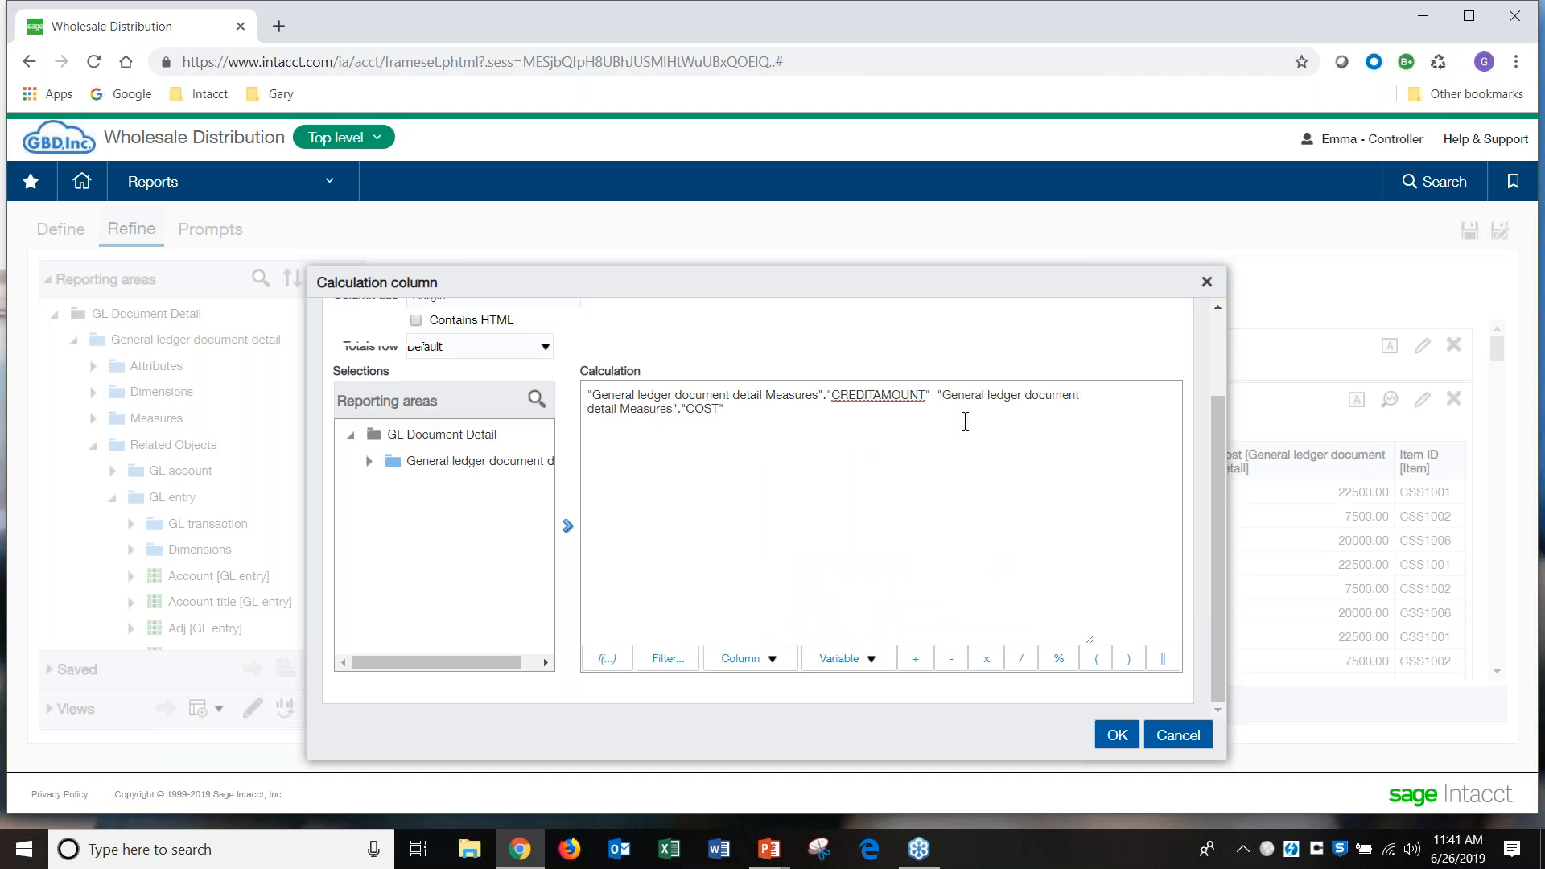
click(951, 658)
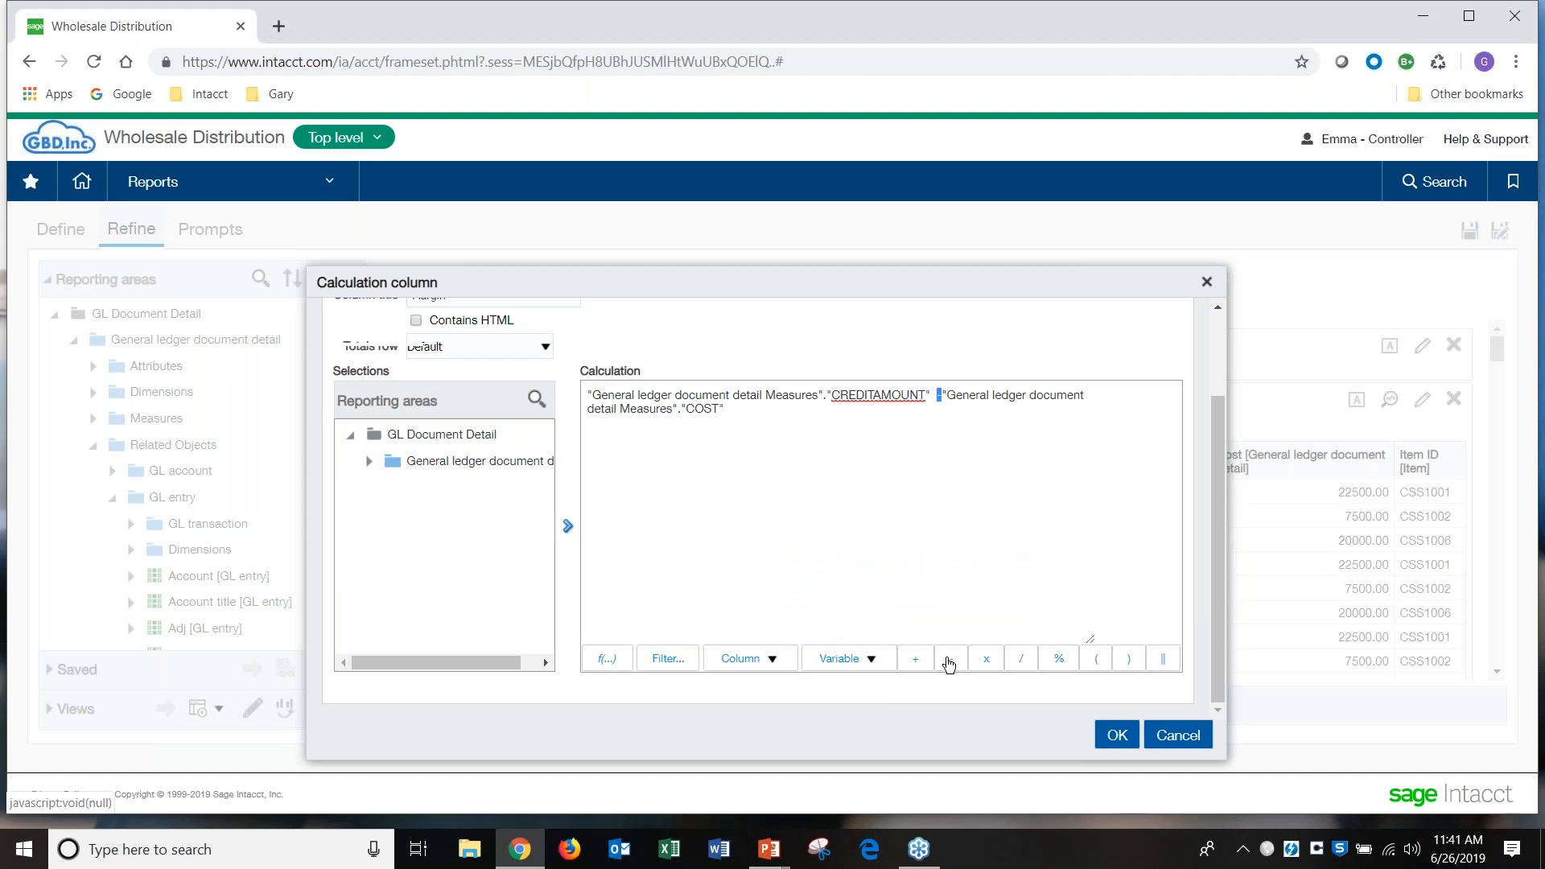
click(1116, 735)
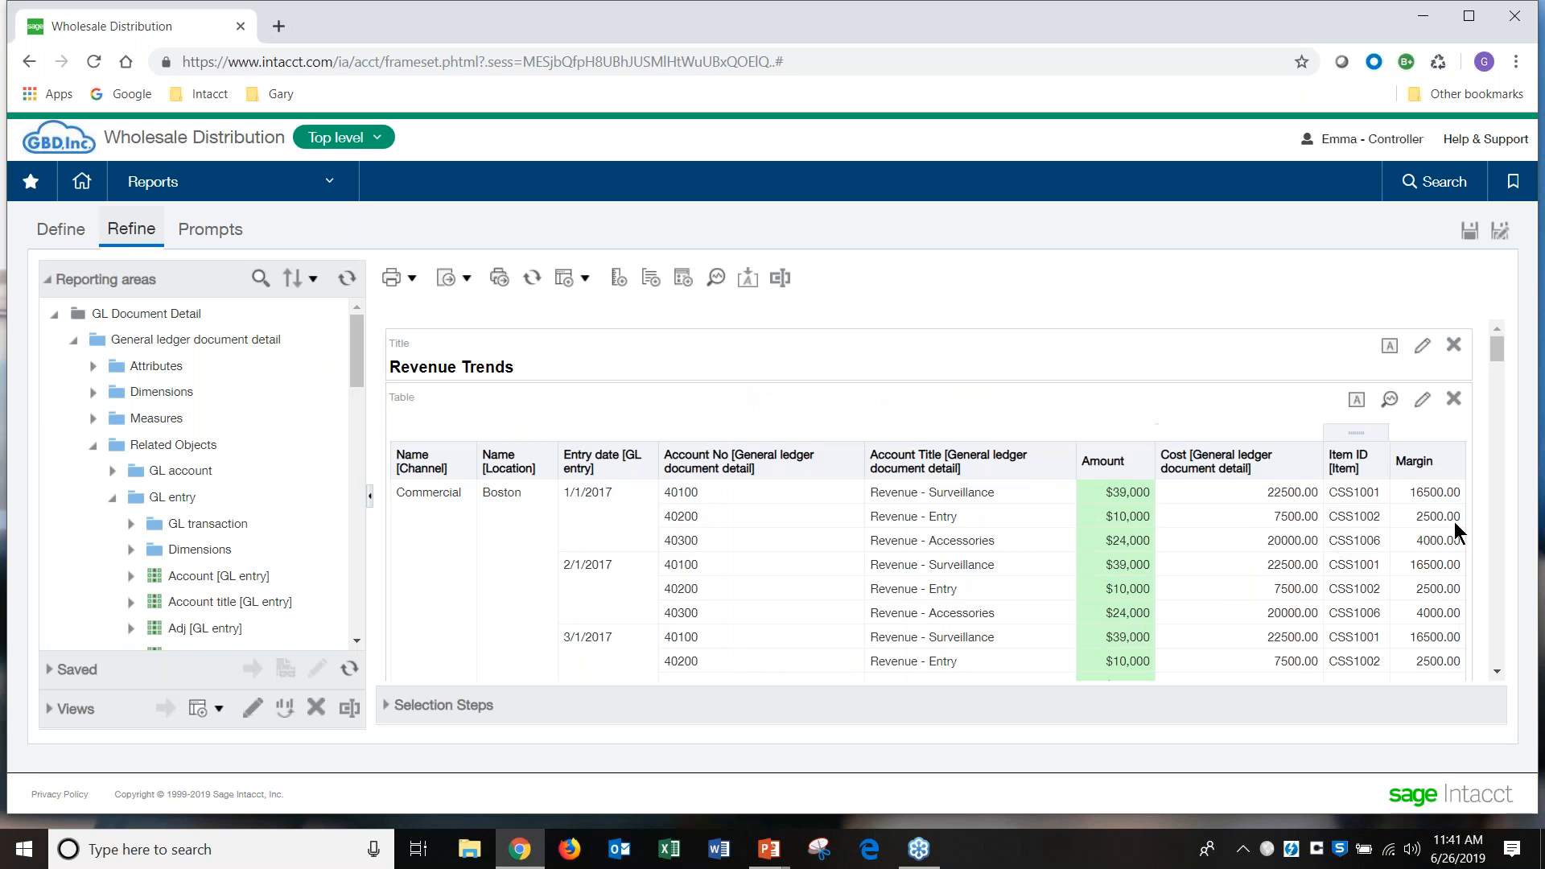
Step: Reorder the table columns so Margin directly follows Cost and Item ID sits before Account No, and save the report
drag(1438, 432, 1336, 462)
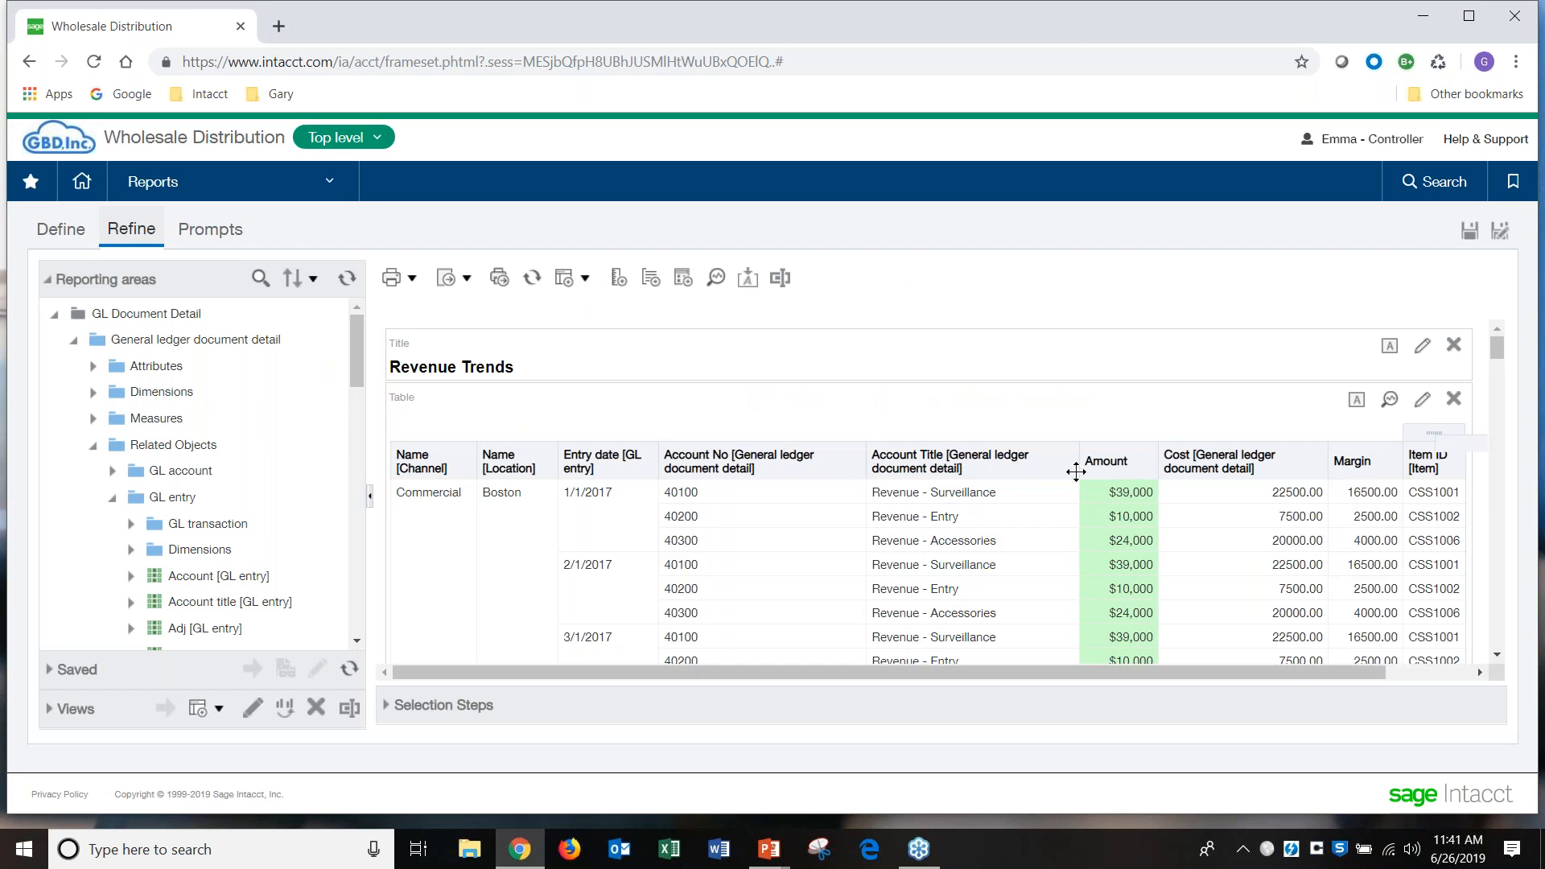
drag(1075, 471, 666, 473)
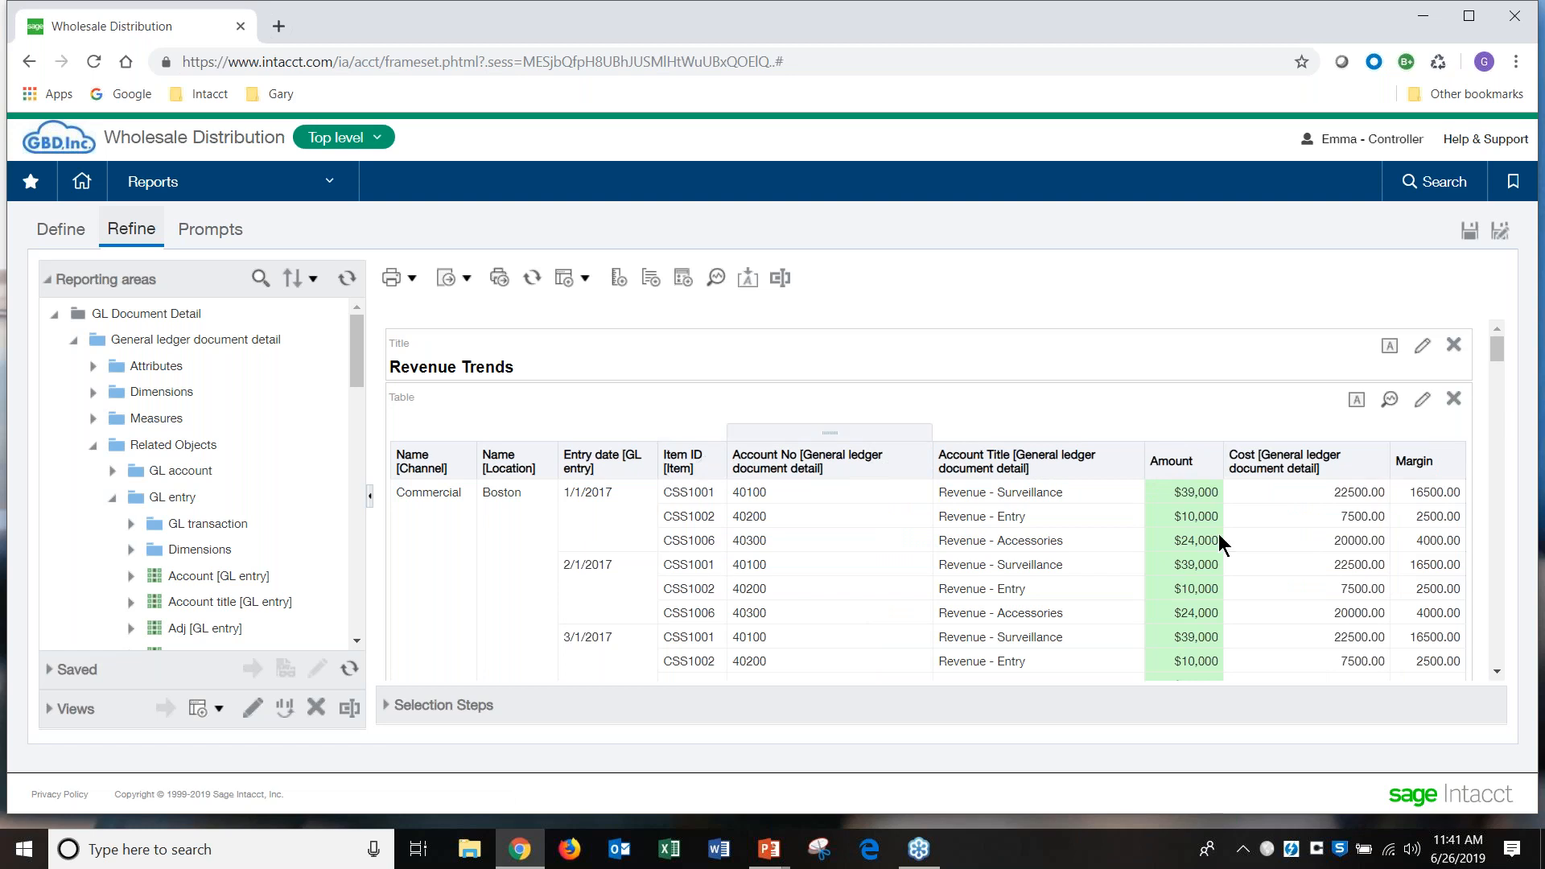
click(1469, 231)
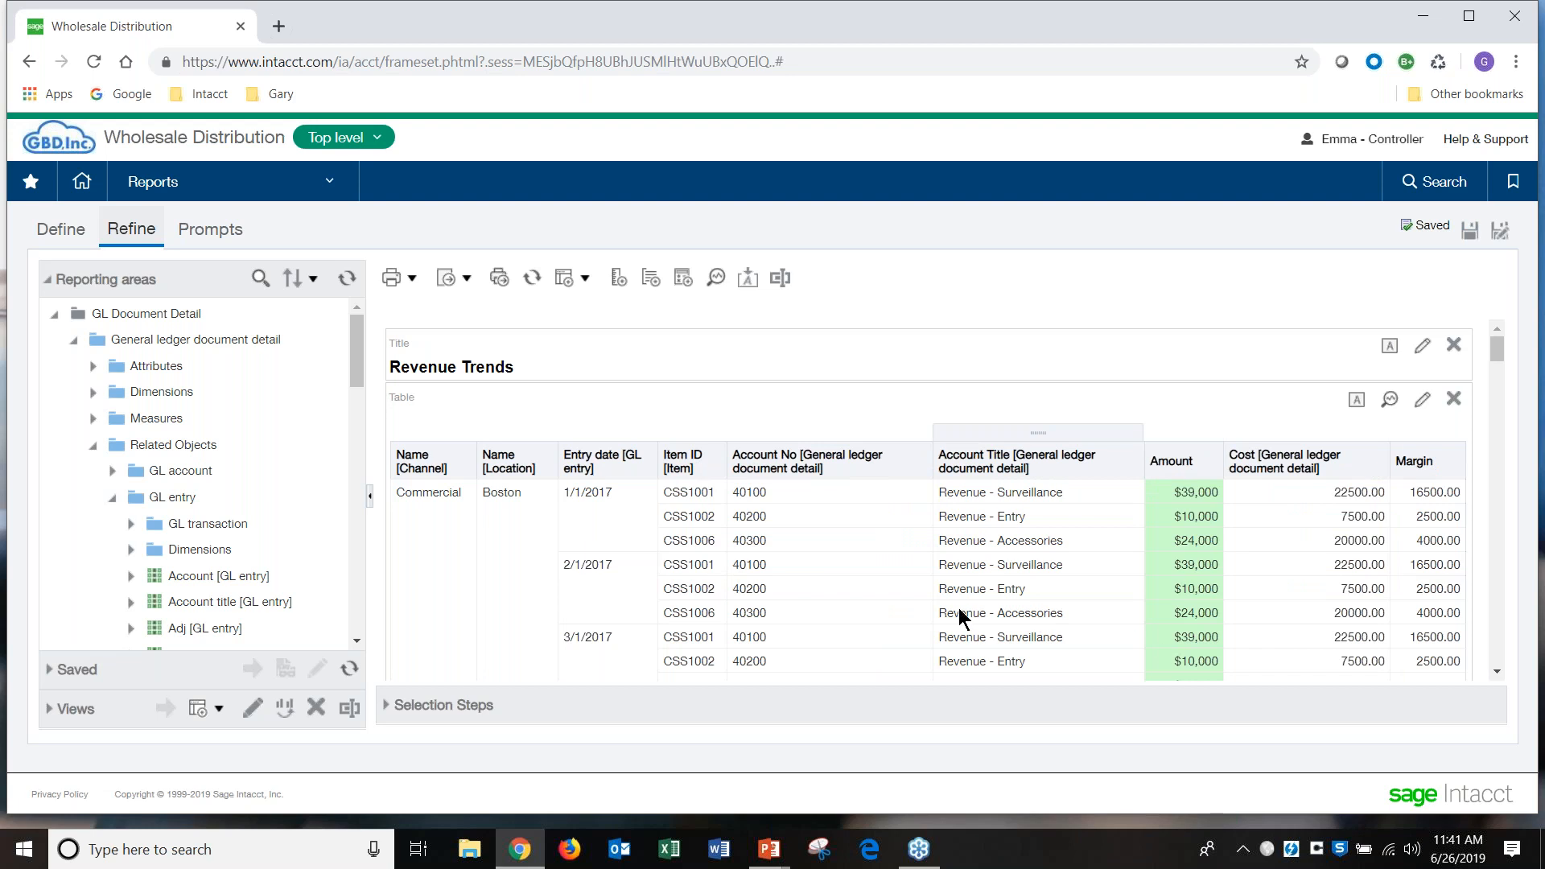
Step: Start a new column prompt on Entry date [GL entry] for users running the report
click(230, 241)
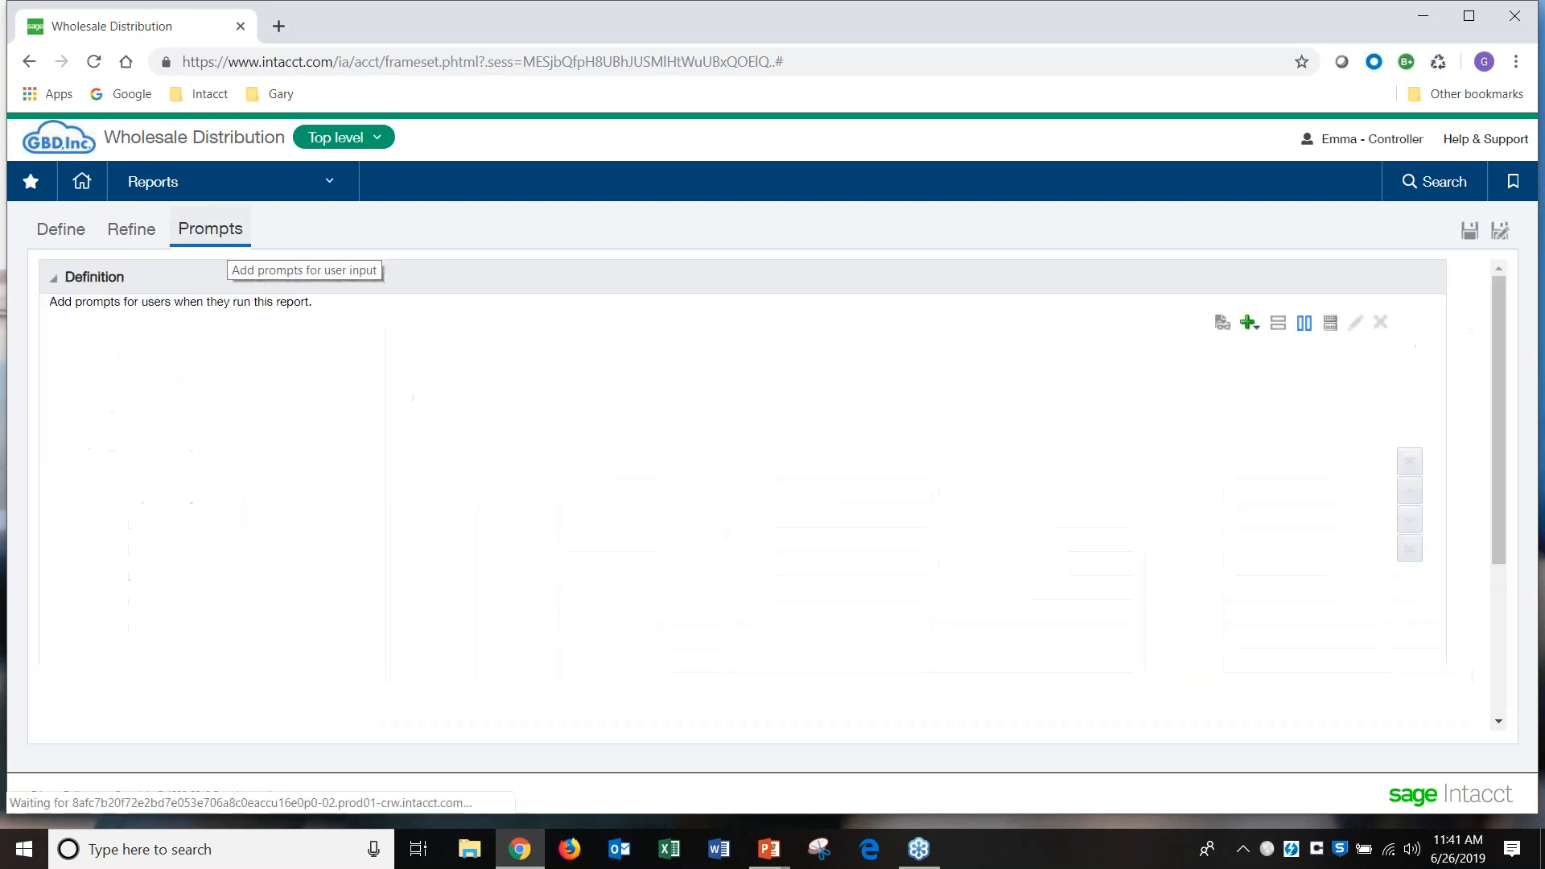
click(1251, 325)
mouse_move(1271, 354)
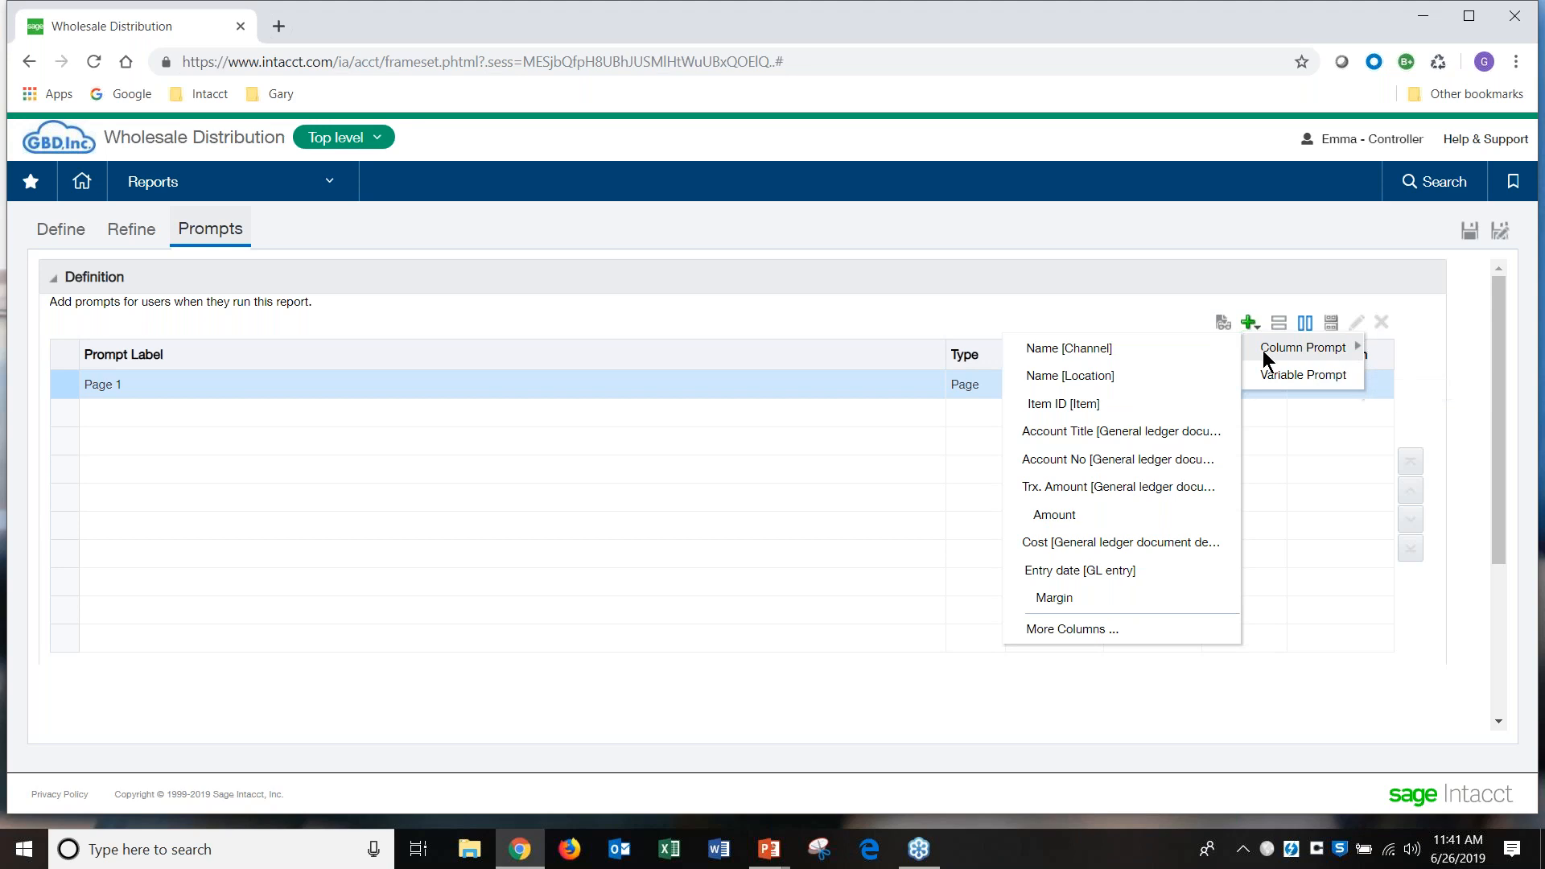
mouse_move(1348, 366)
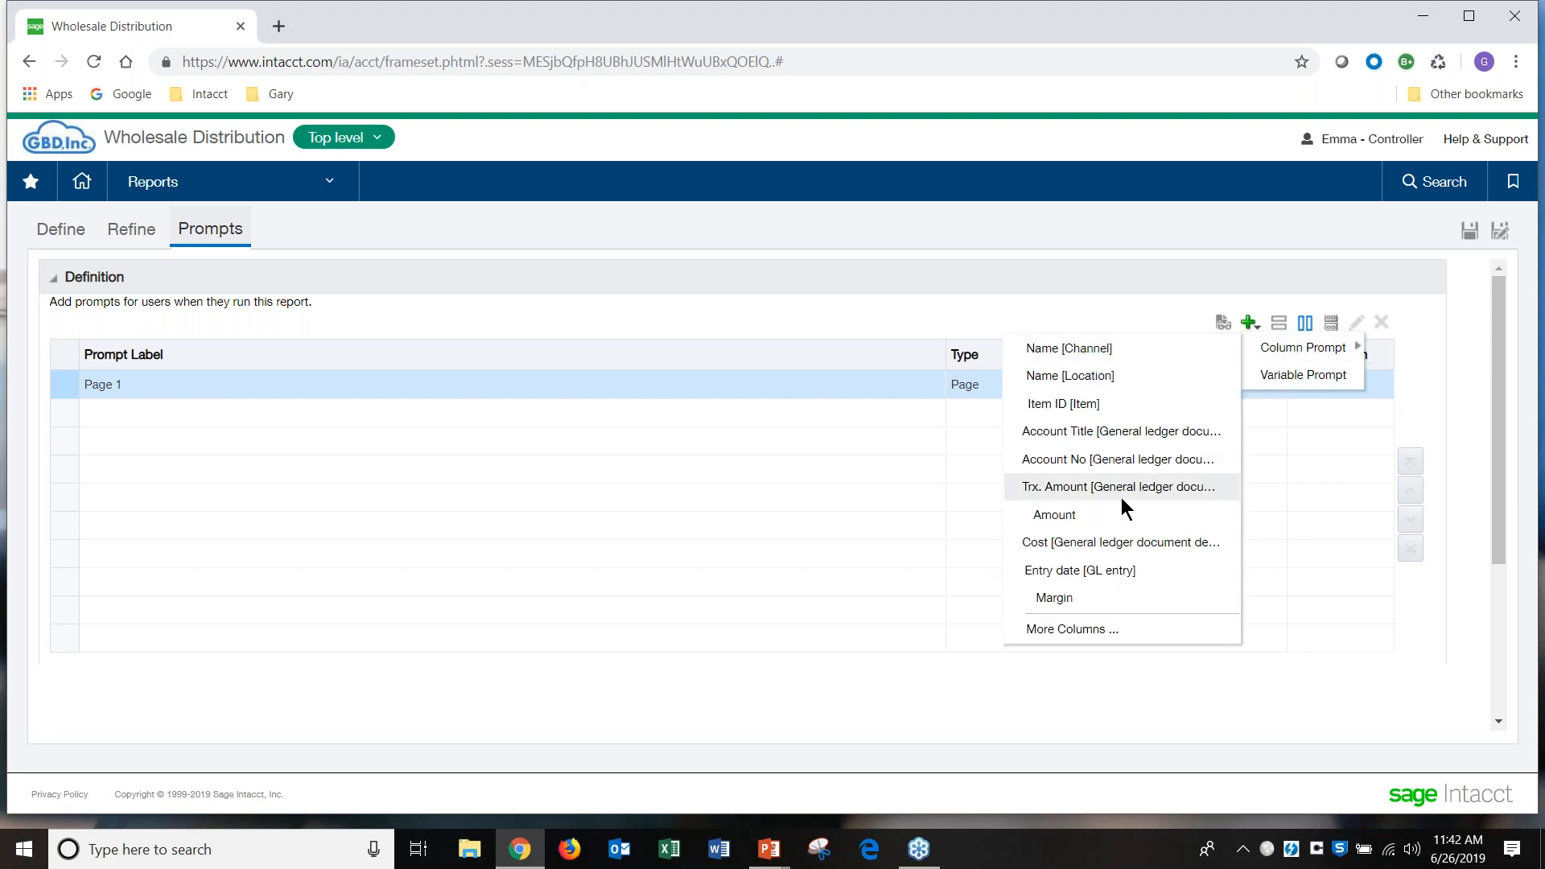
click(1099, 573)
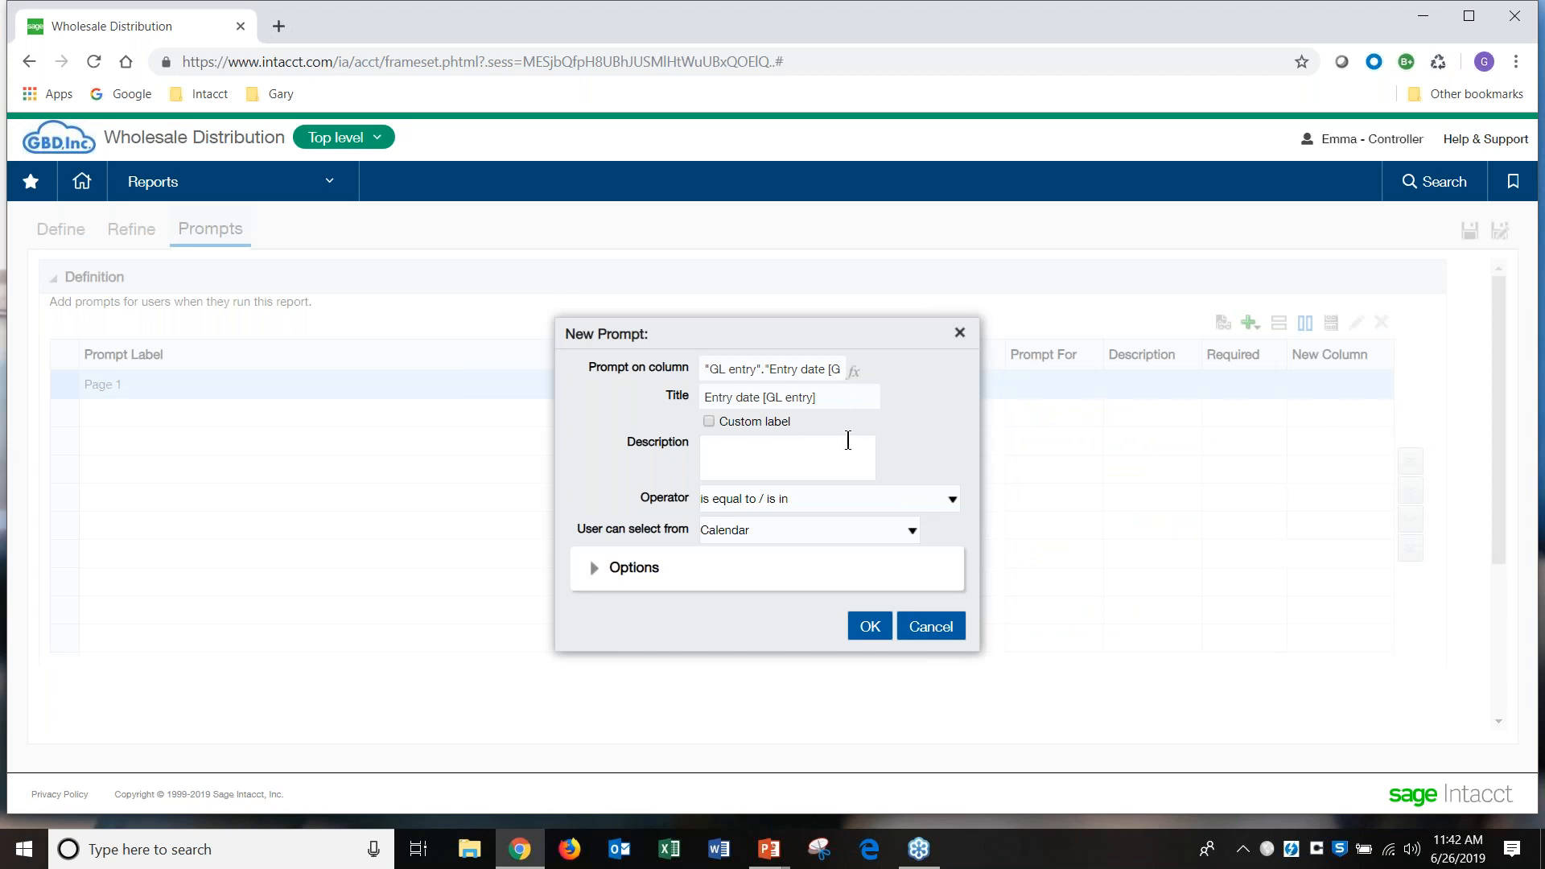
Step: Enable a custom label for the entry date prompt and set its title to "Date Range:"
drag(816, 397, 753, 395)
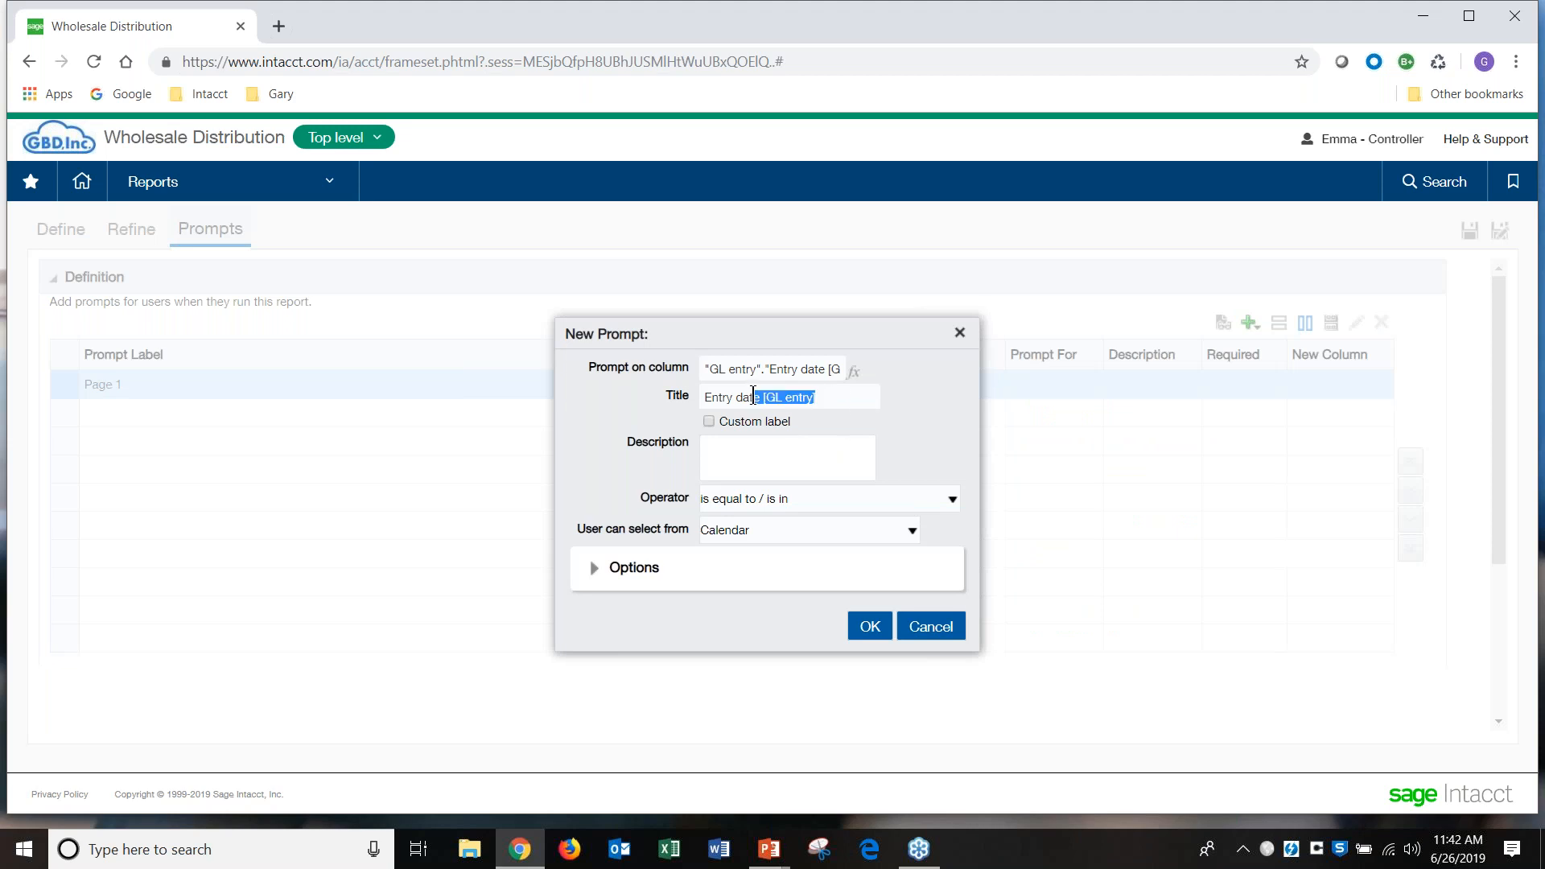
click(708, 420)
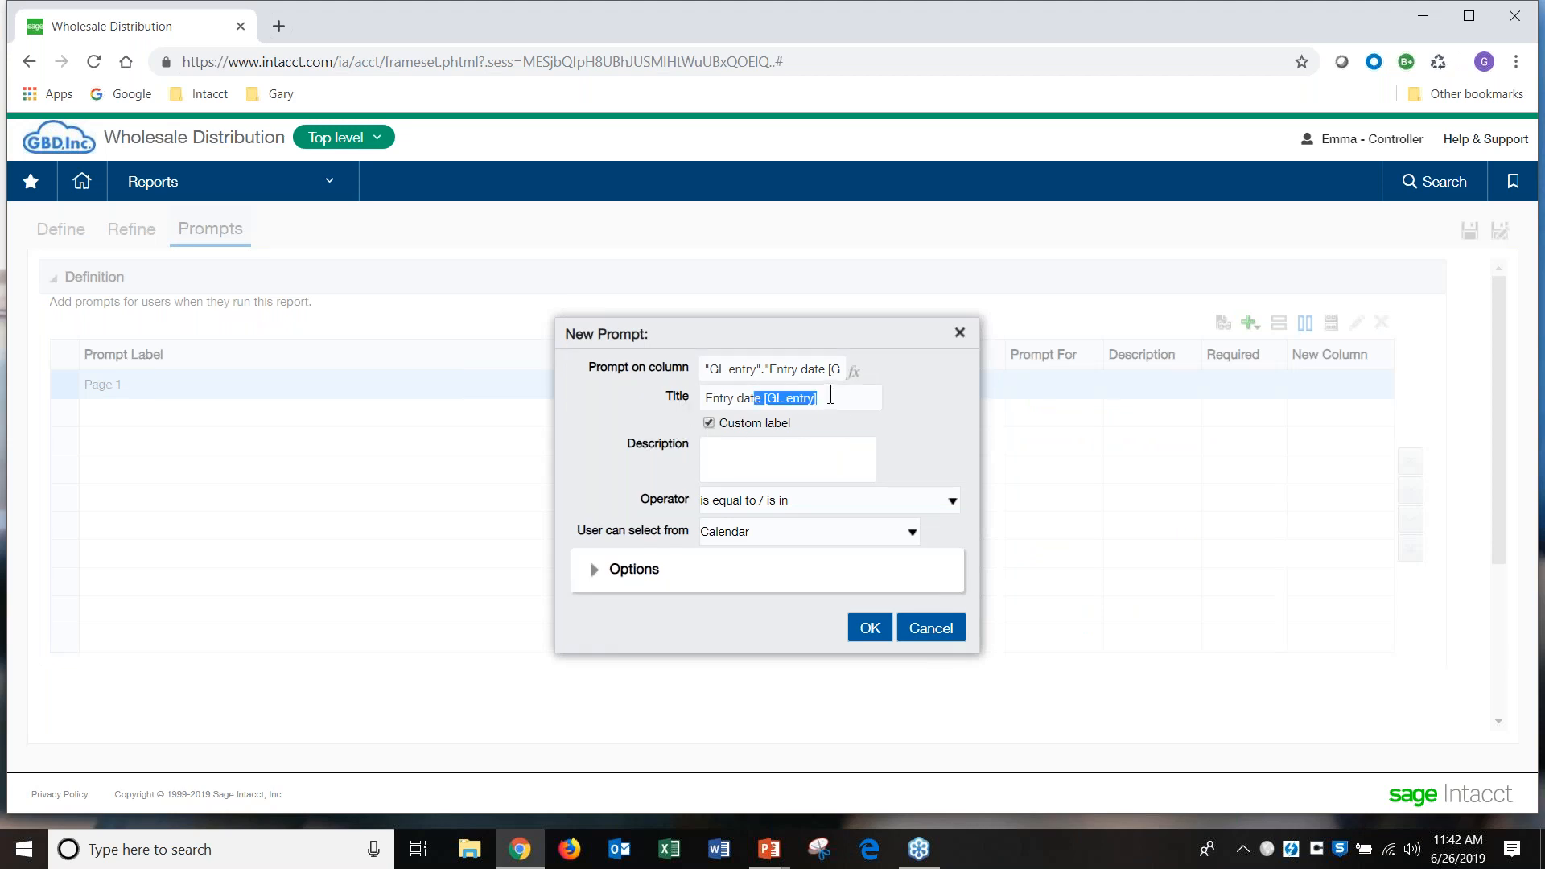
drag(804, 397, 720, 400)
key(Delete)
key(Delete)
key(Delete)
key(Delete)
key(Delete)
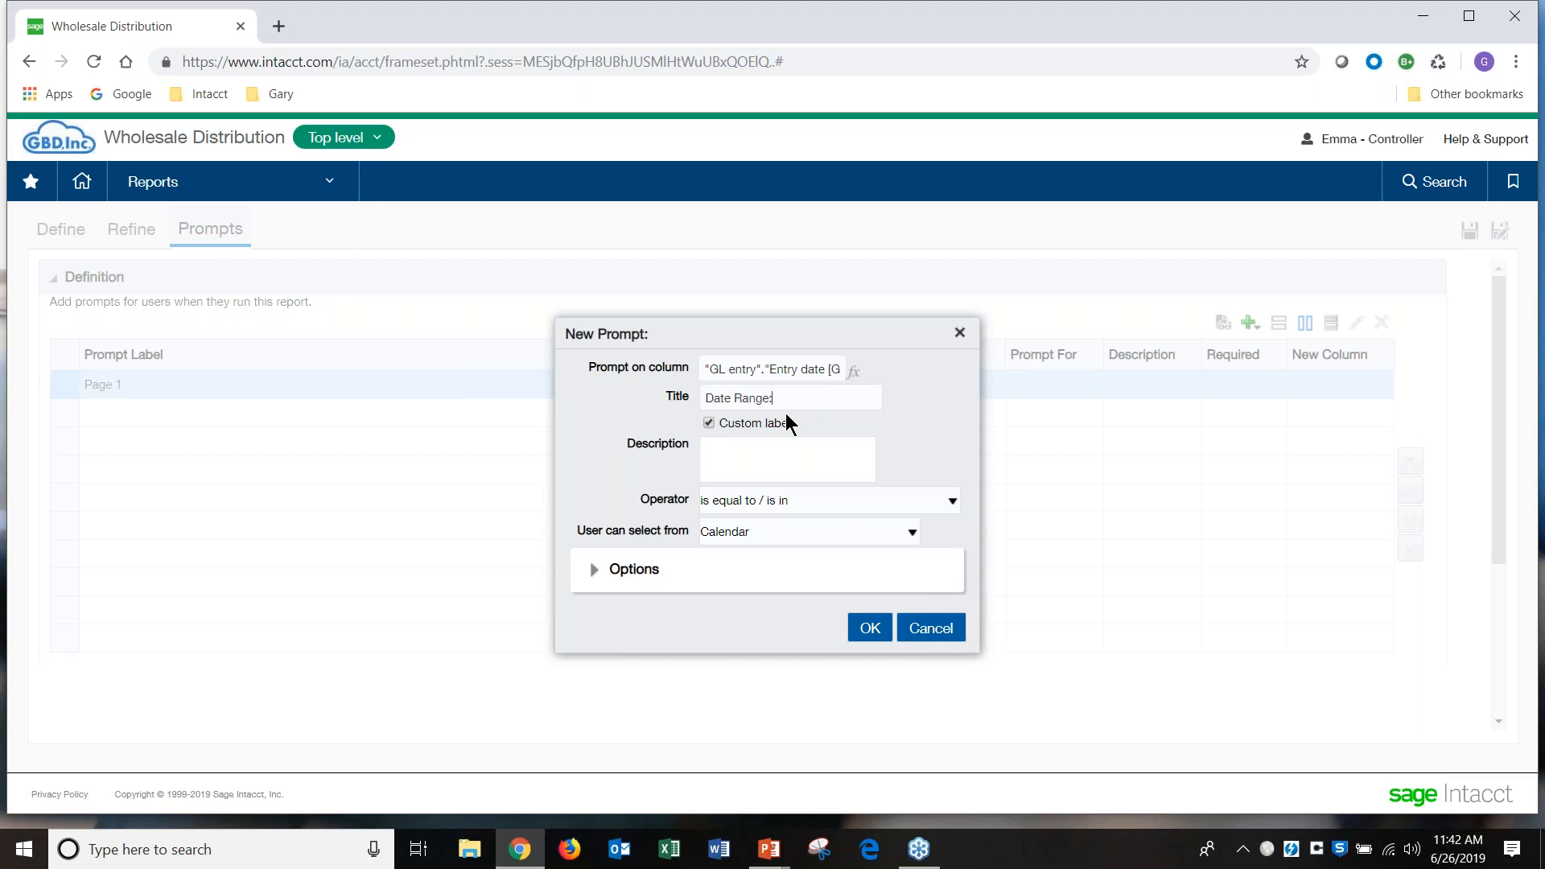
Step: Set the date prompt's operator to "is between", require user input, and confirm the prompt
click(950, 499)
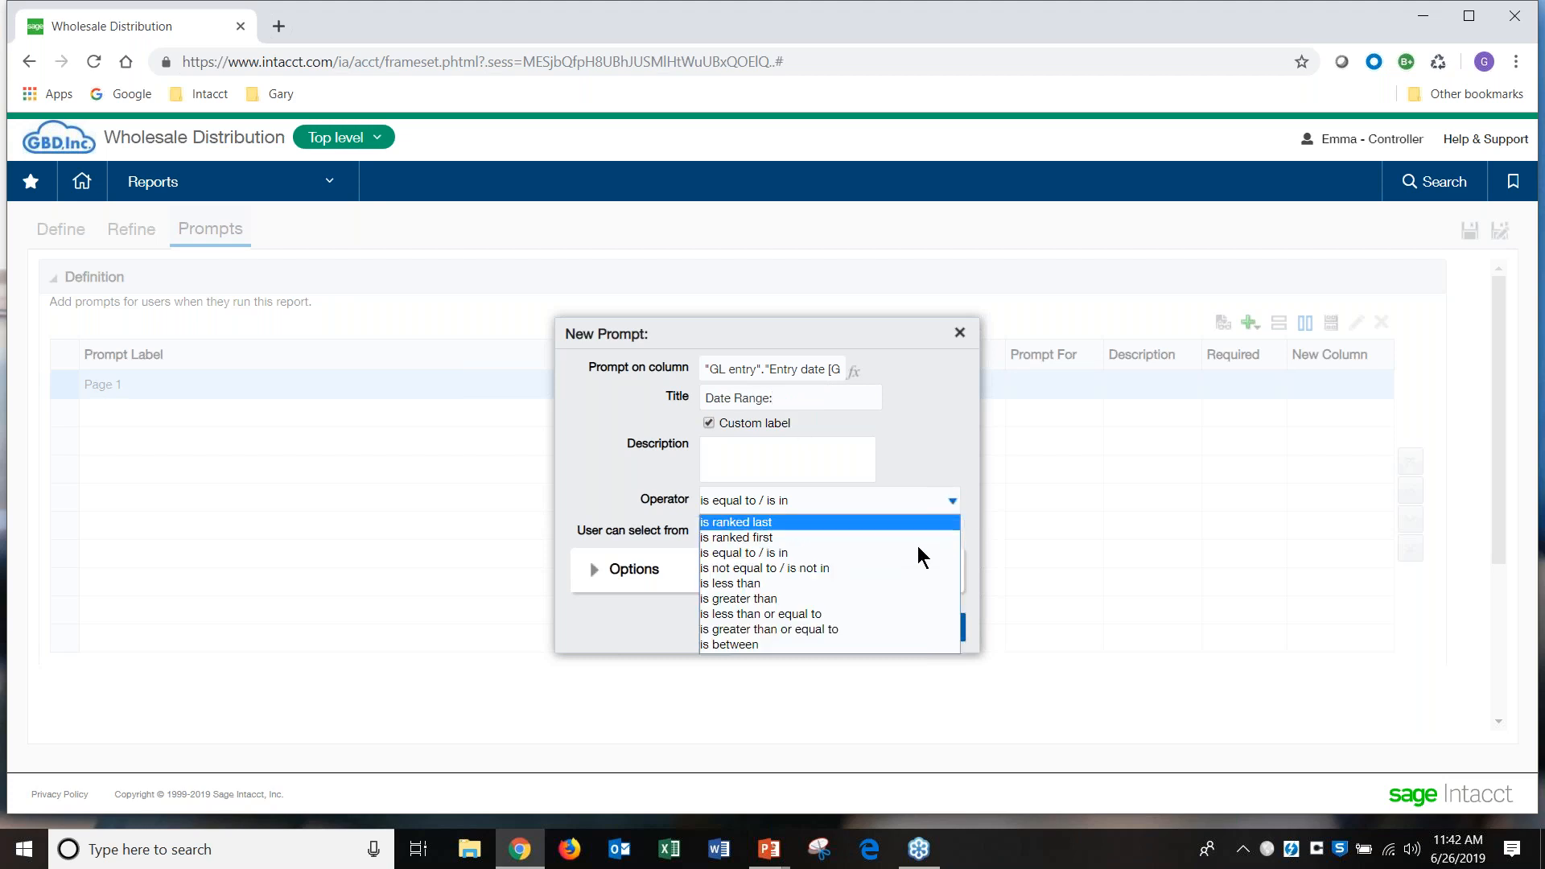
click(876, 644)
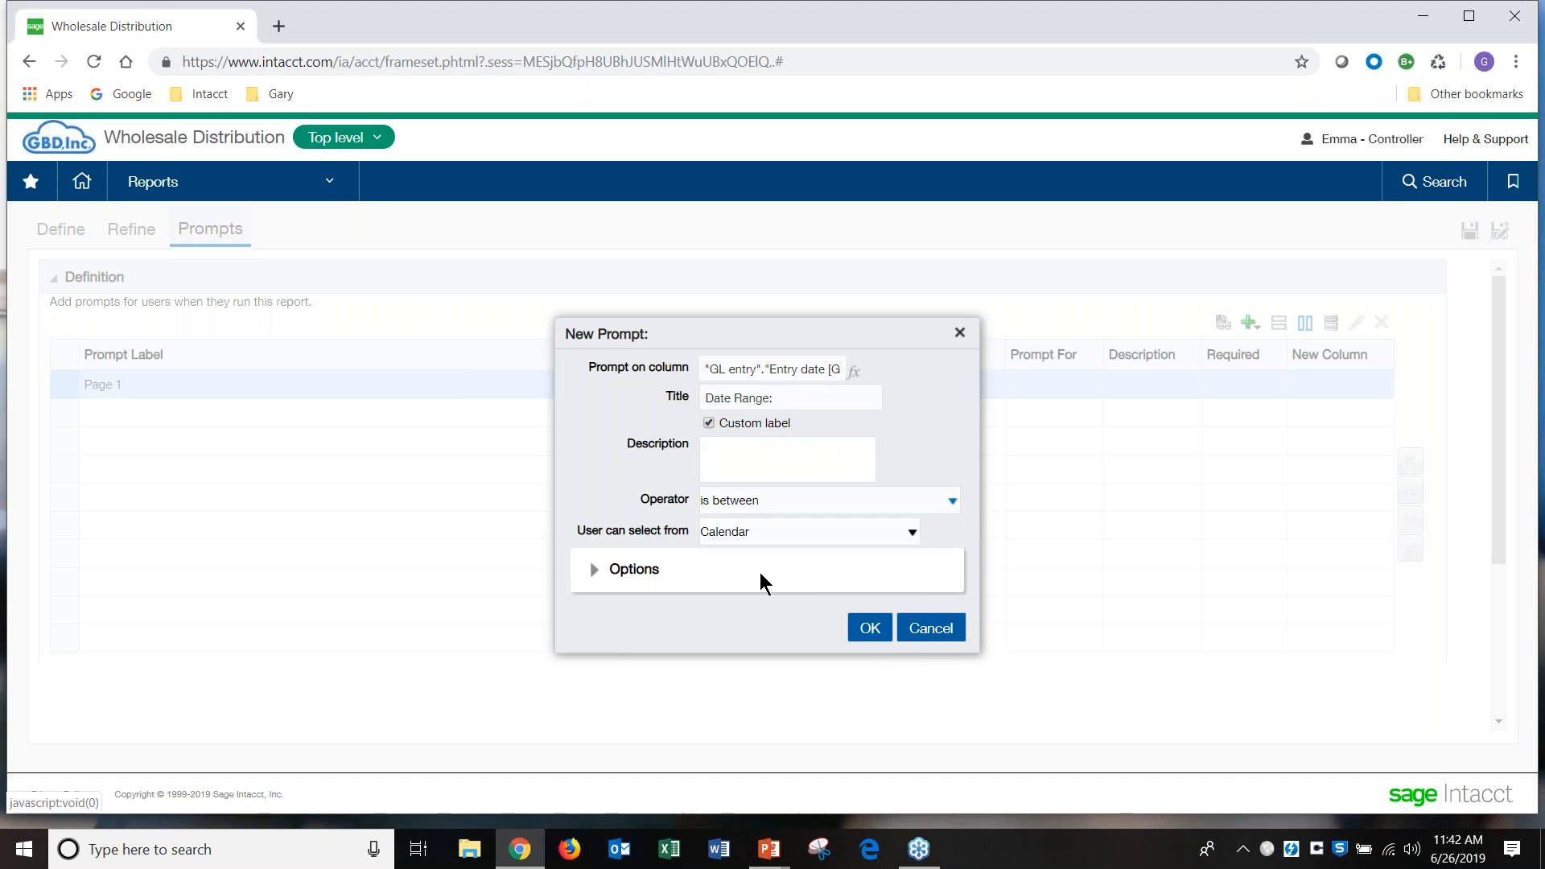
click(593, 569)
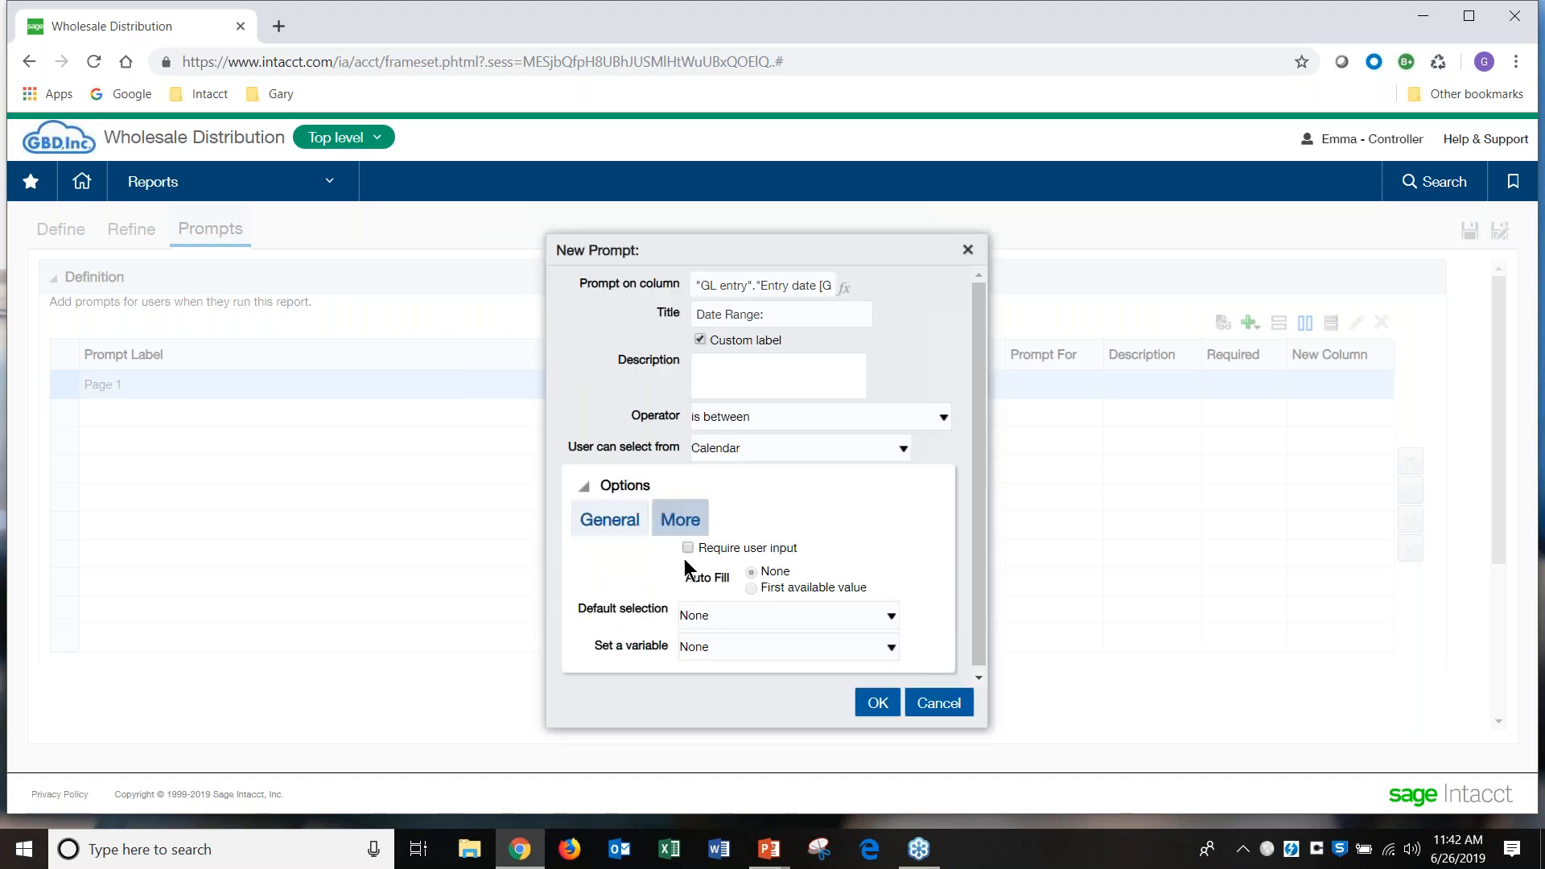
click(888, 648)
click(910, 566)
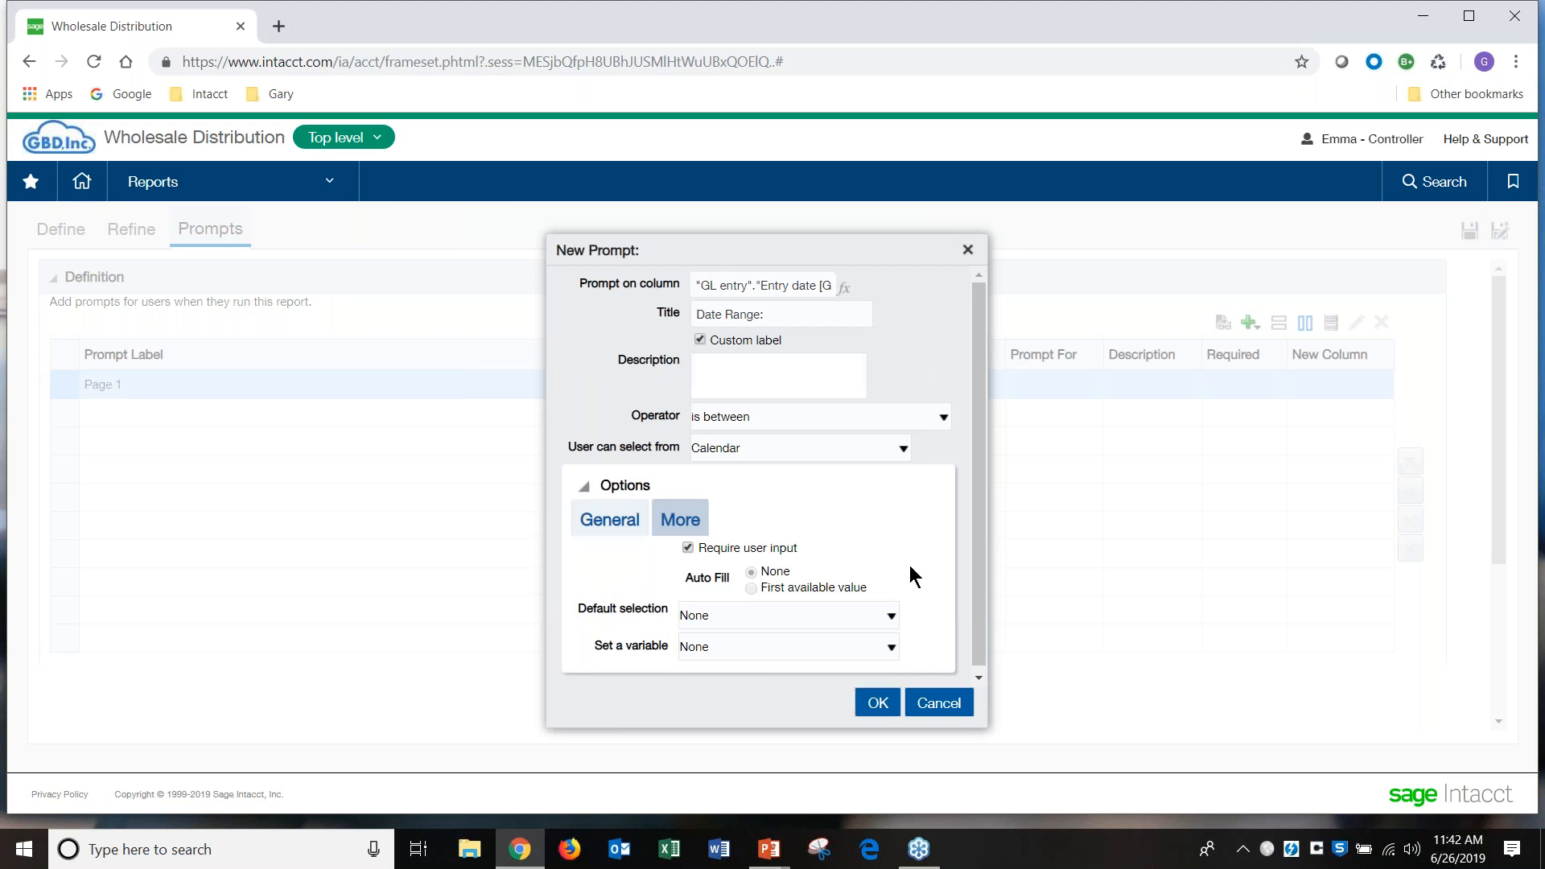
click(874, 702)
Step: Add a column prompt on Name [Channel] with a custom label and the title "Channel"
click(1252, 323)
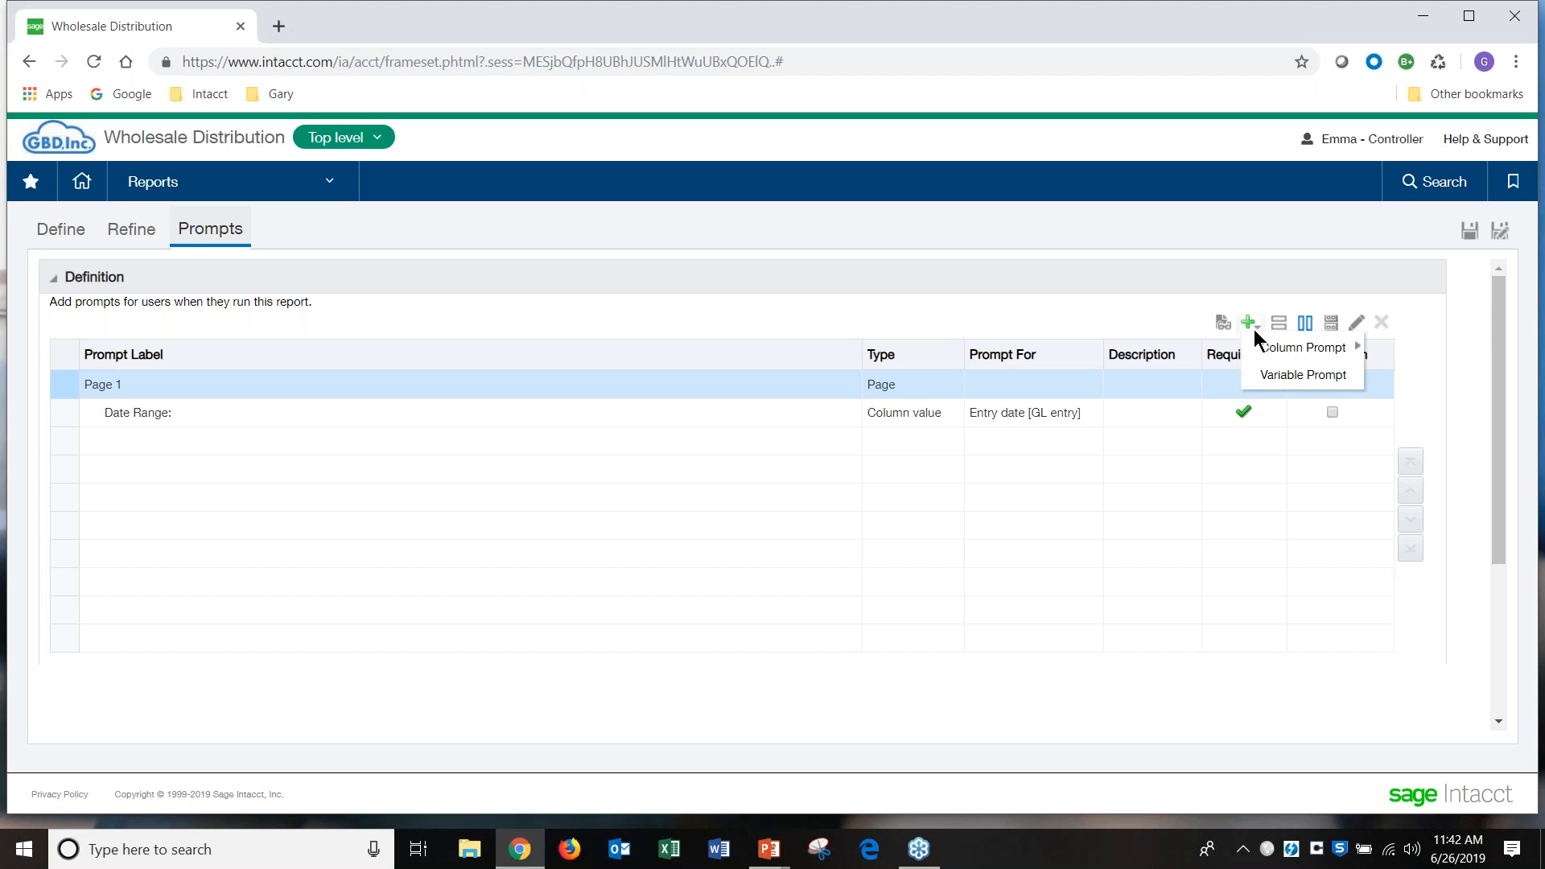
mouse_move(1280, 350)
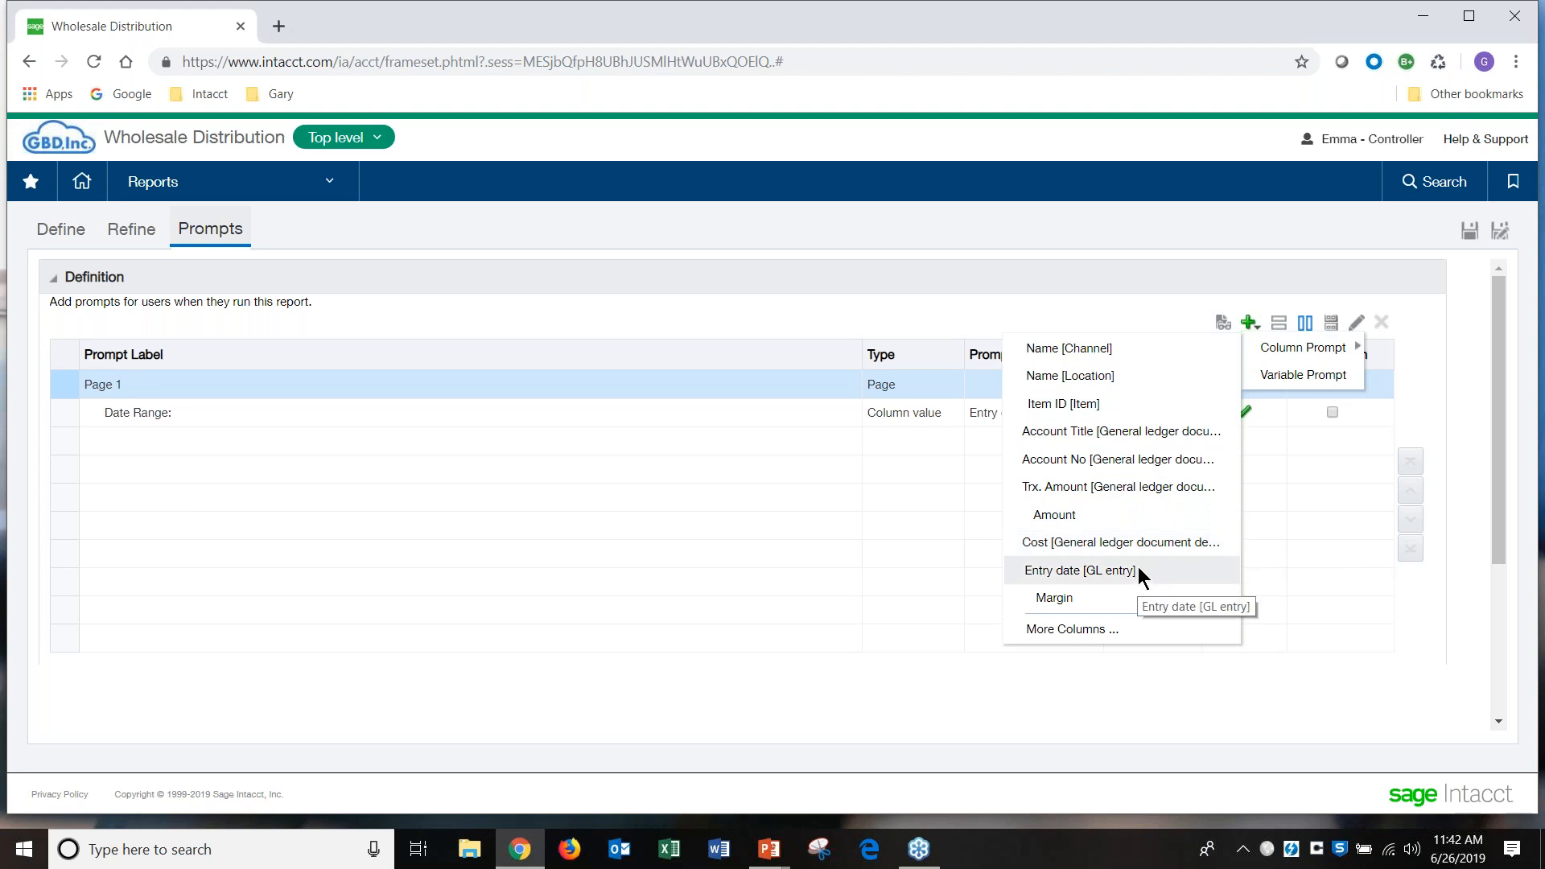
click(1126, 347)
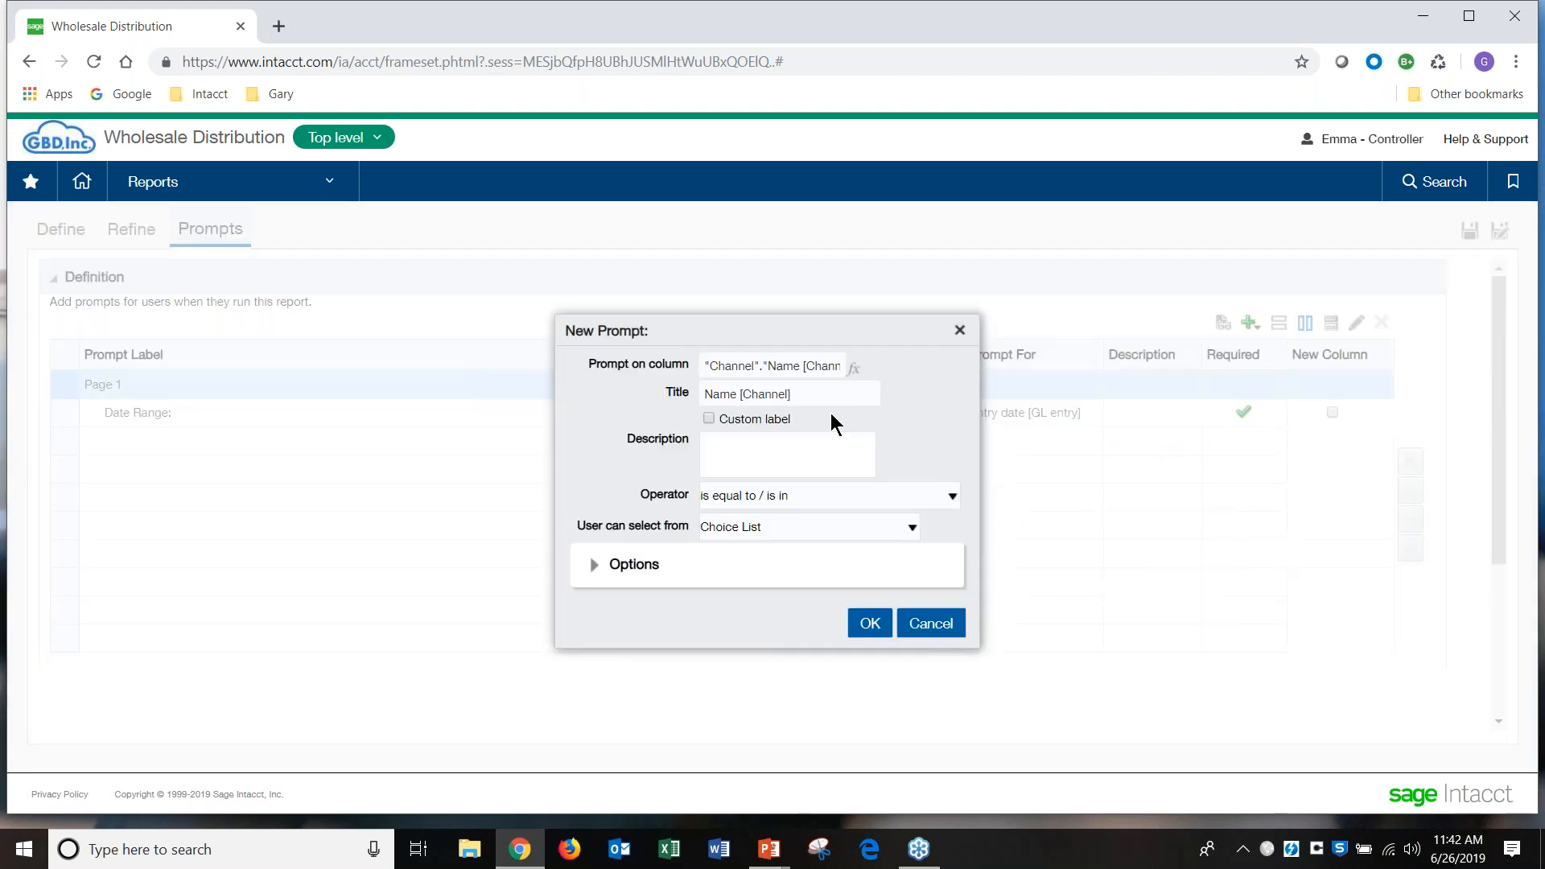
triple_click(796, 395)
click(708, 418)
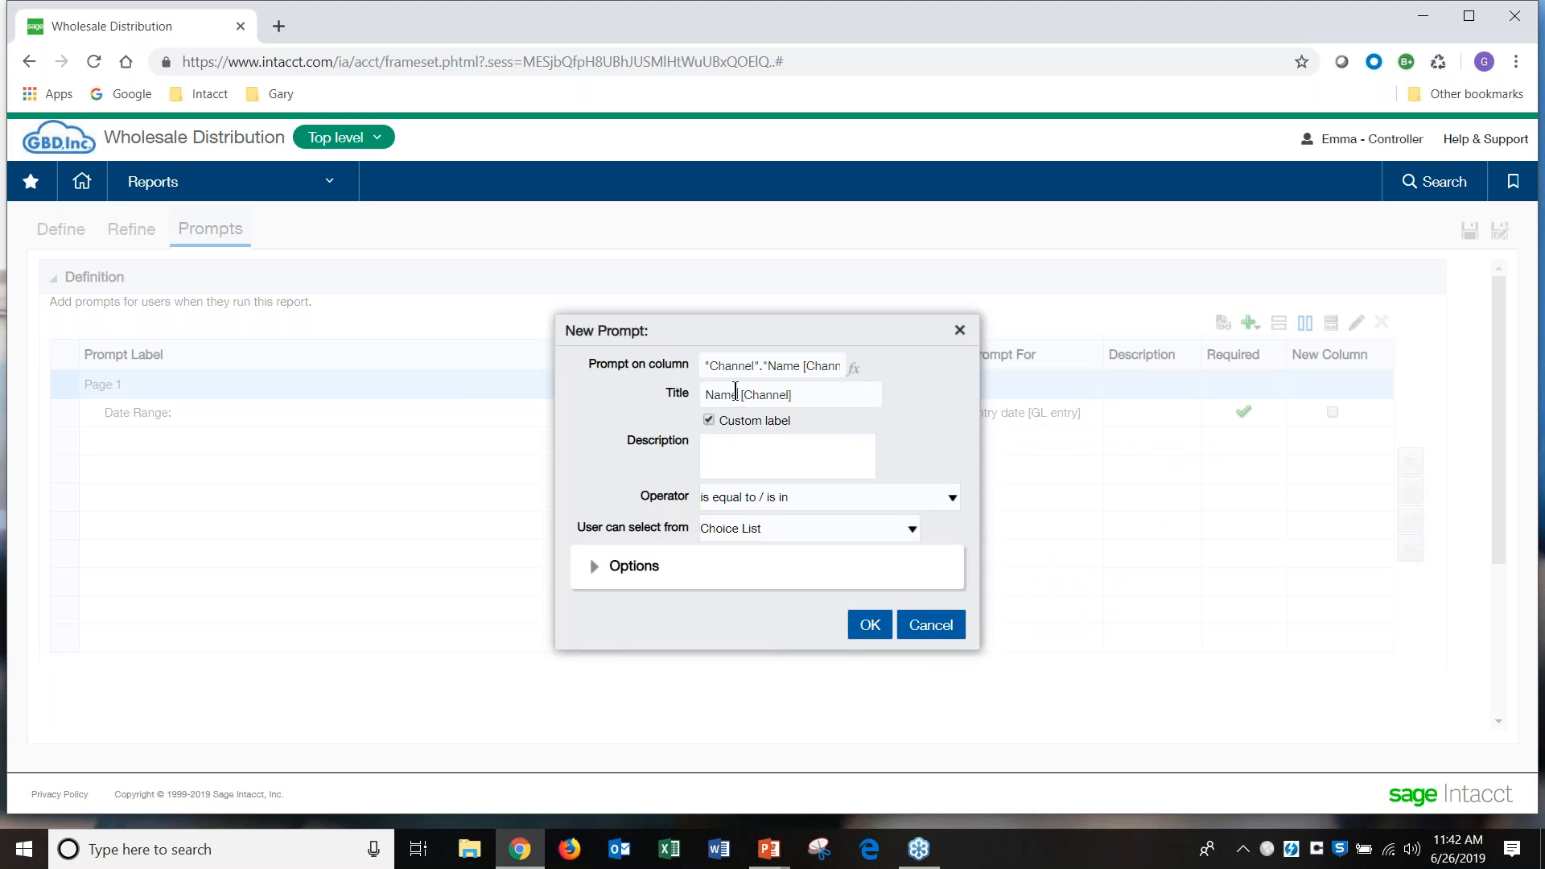
drag(707, 394, 702, 395)
key(Delete)
key(Delete)
key(Delete)
Step: Include the "All Column Values" choice in the Channel prompt's list, confirm the prompt, and save the report
click(597, 568)
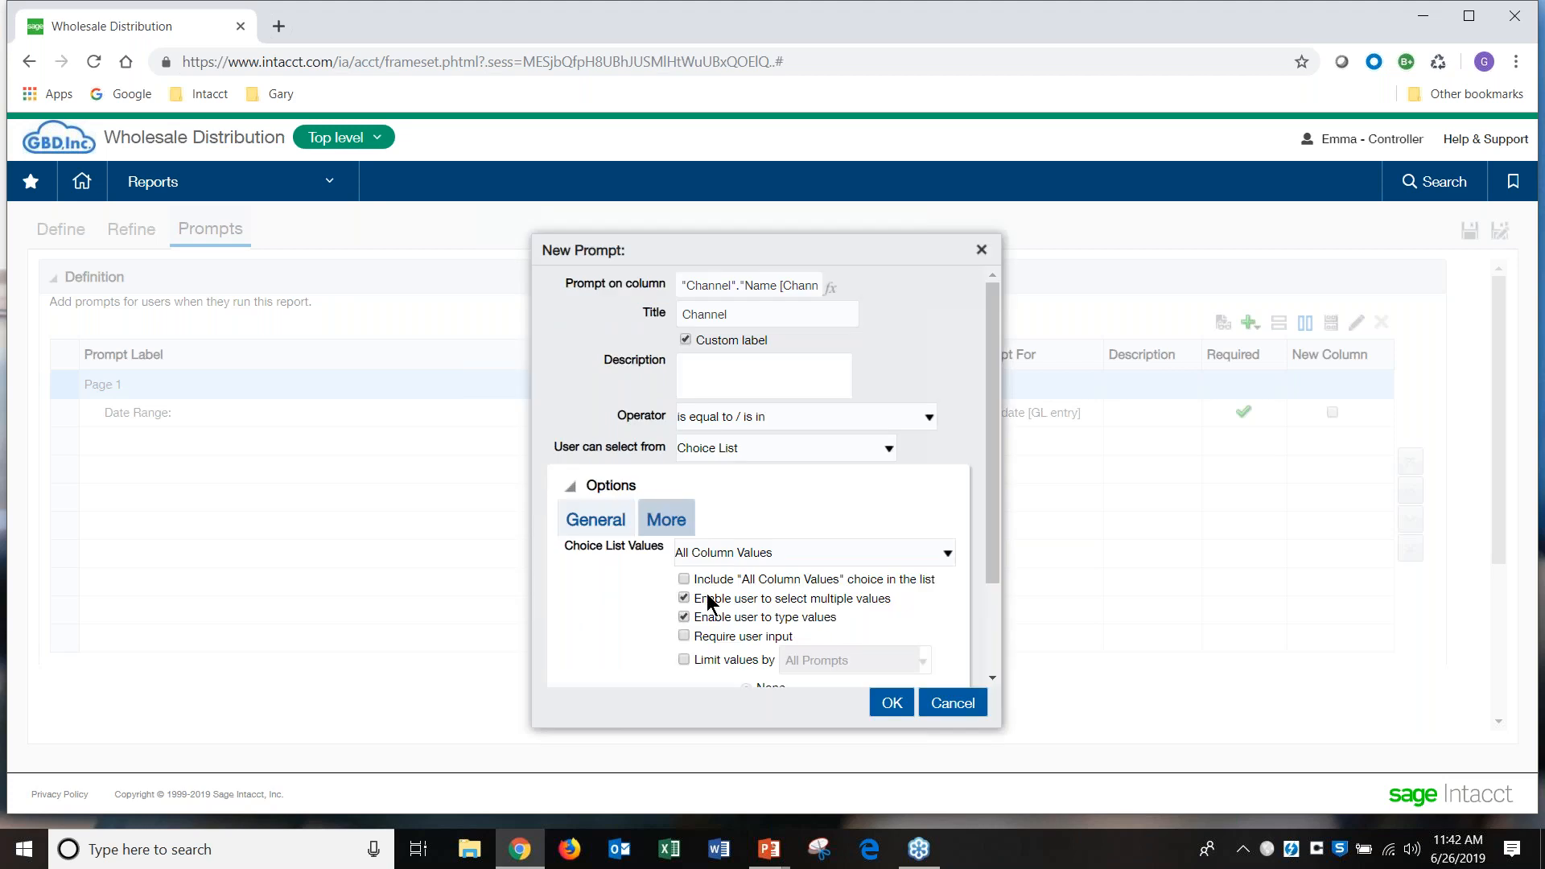
click(683, 579)
click(891, 702)
click(1469, 231)
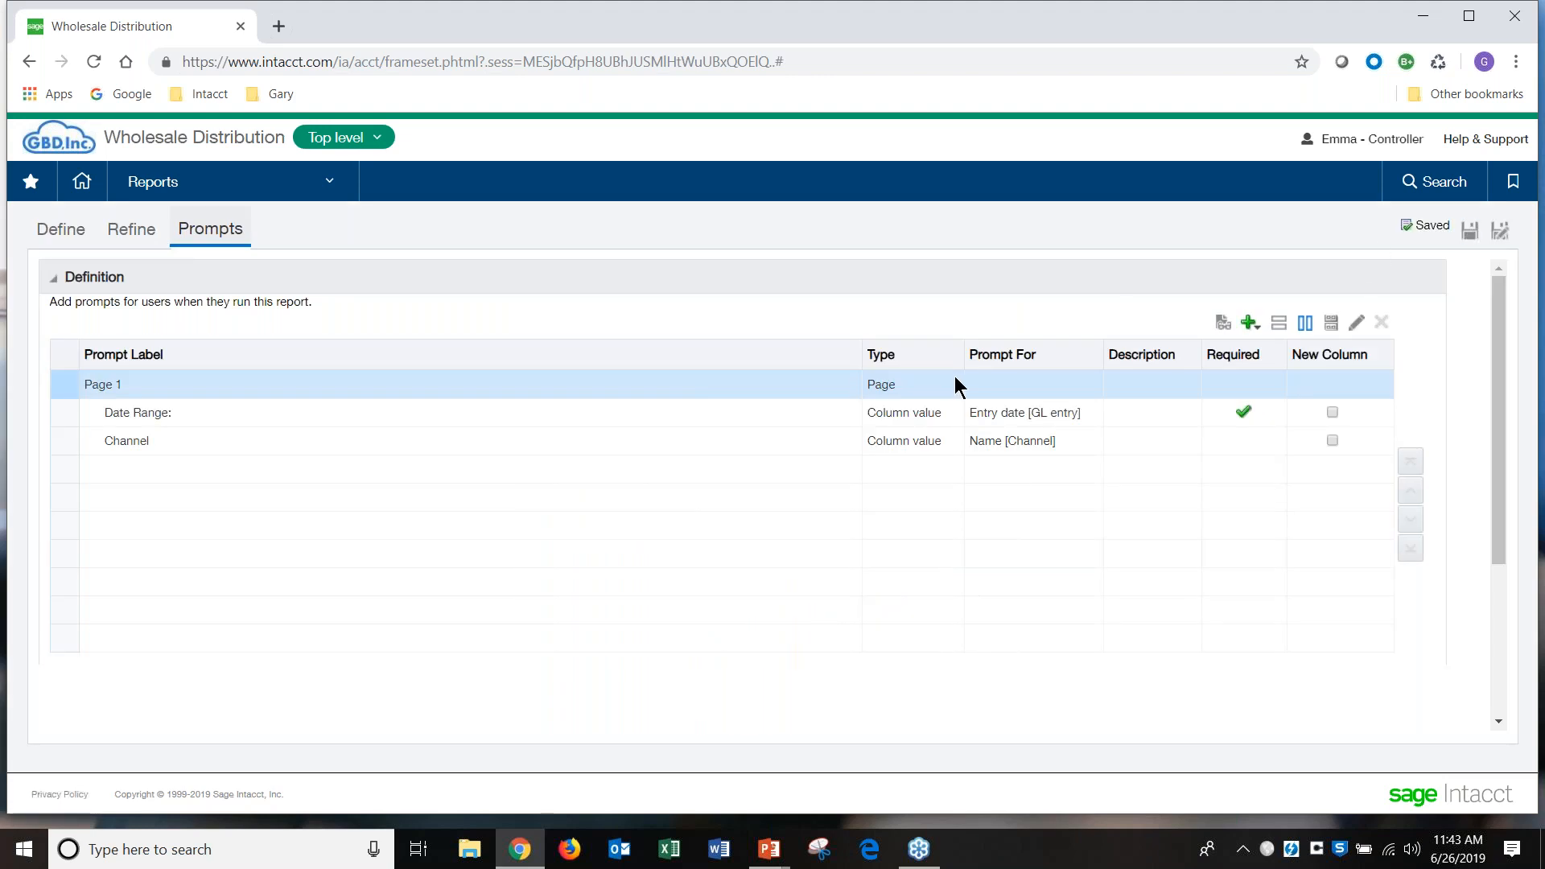
Step: Preview the report's prompts and enter a date range of 01/01/2017 to 12/31/2017
click(1223, 323)
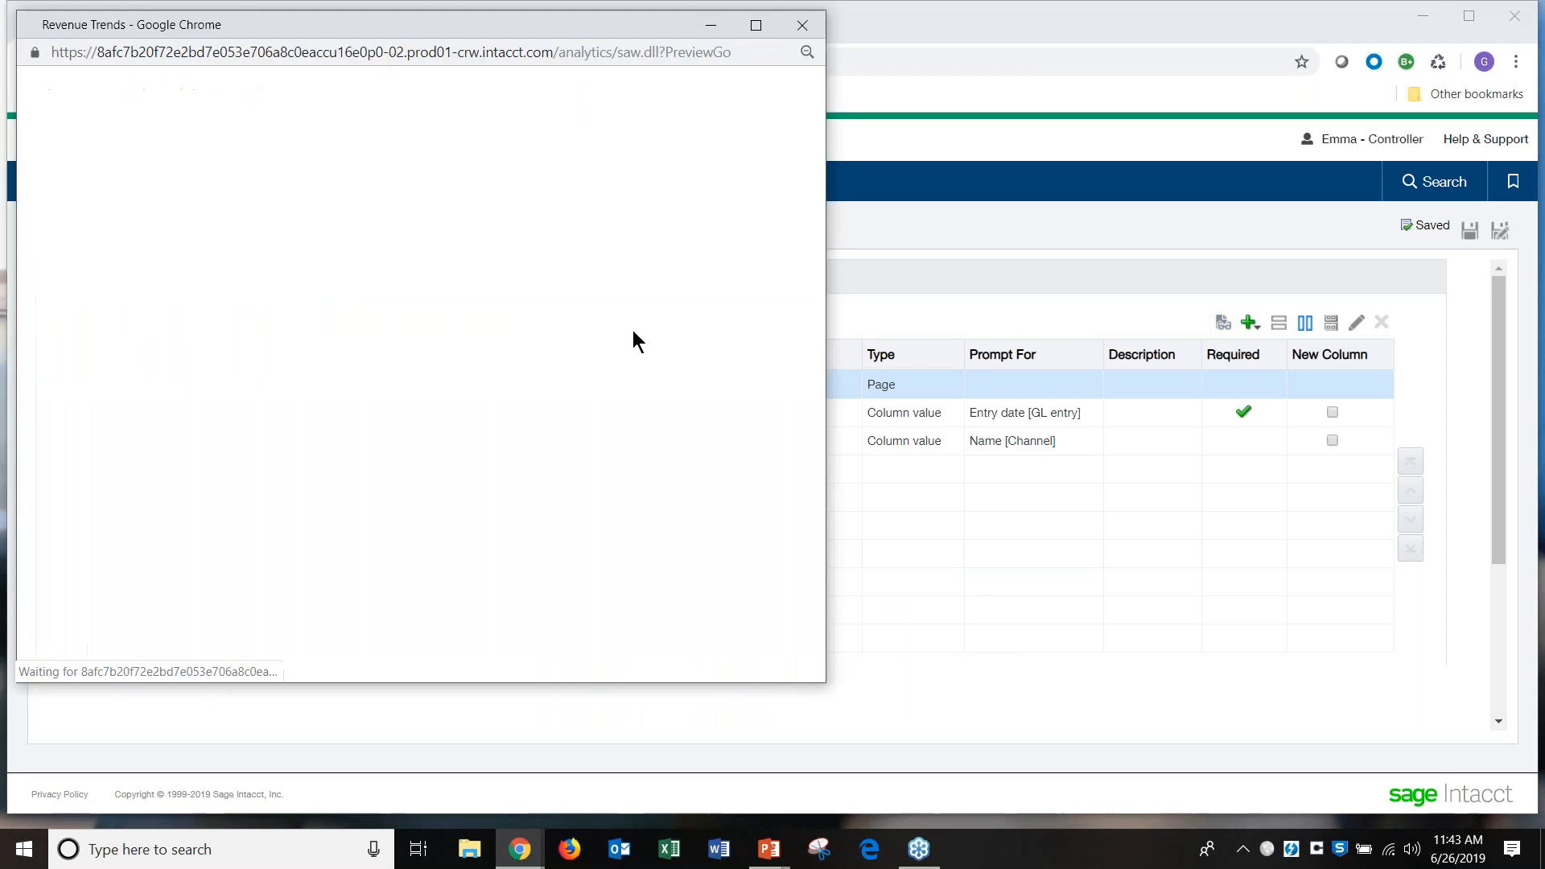
click(226, 119)
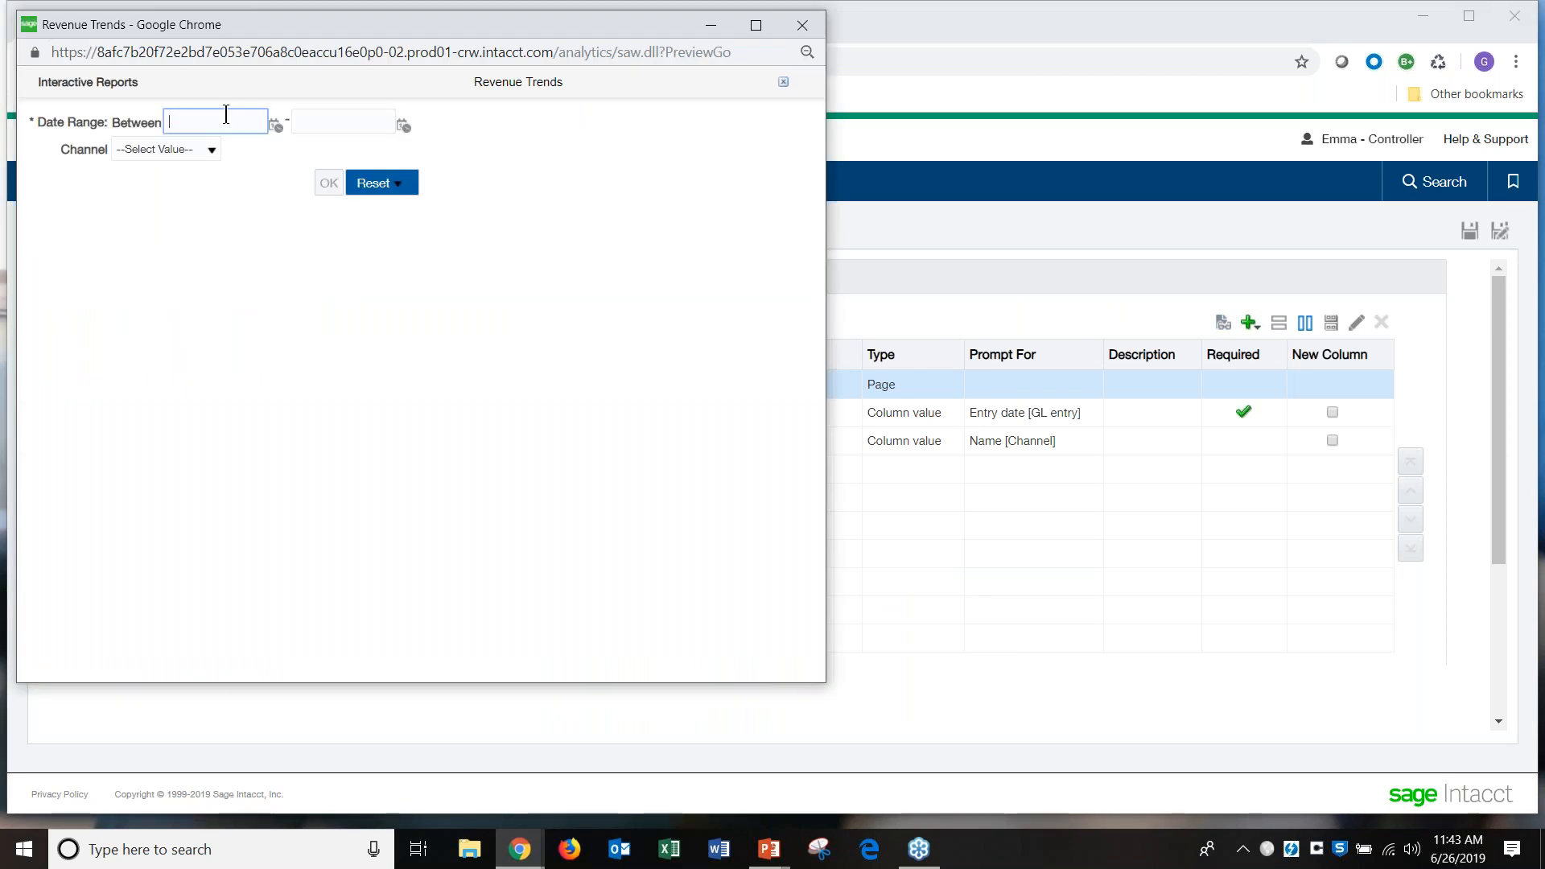
text(01/01/2017)
key(Tab)
key(Tab)
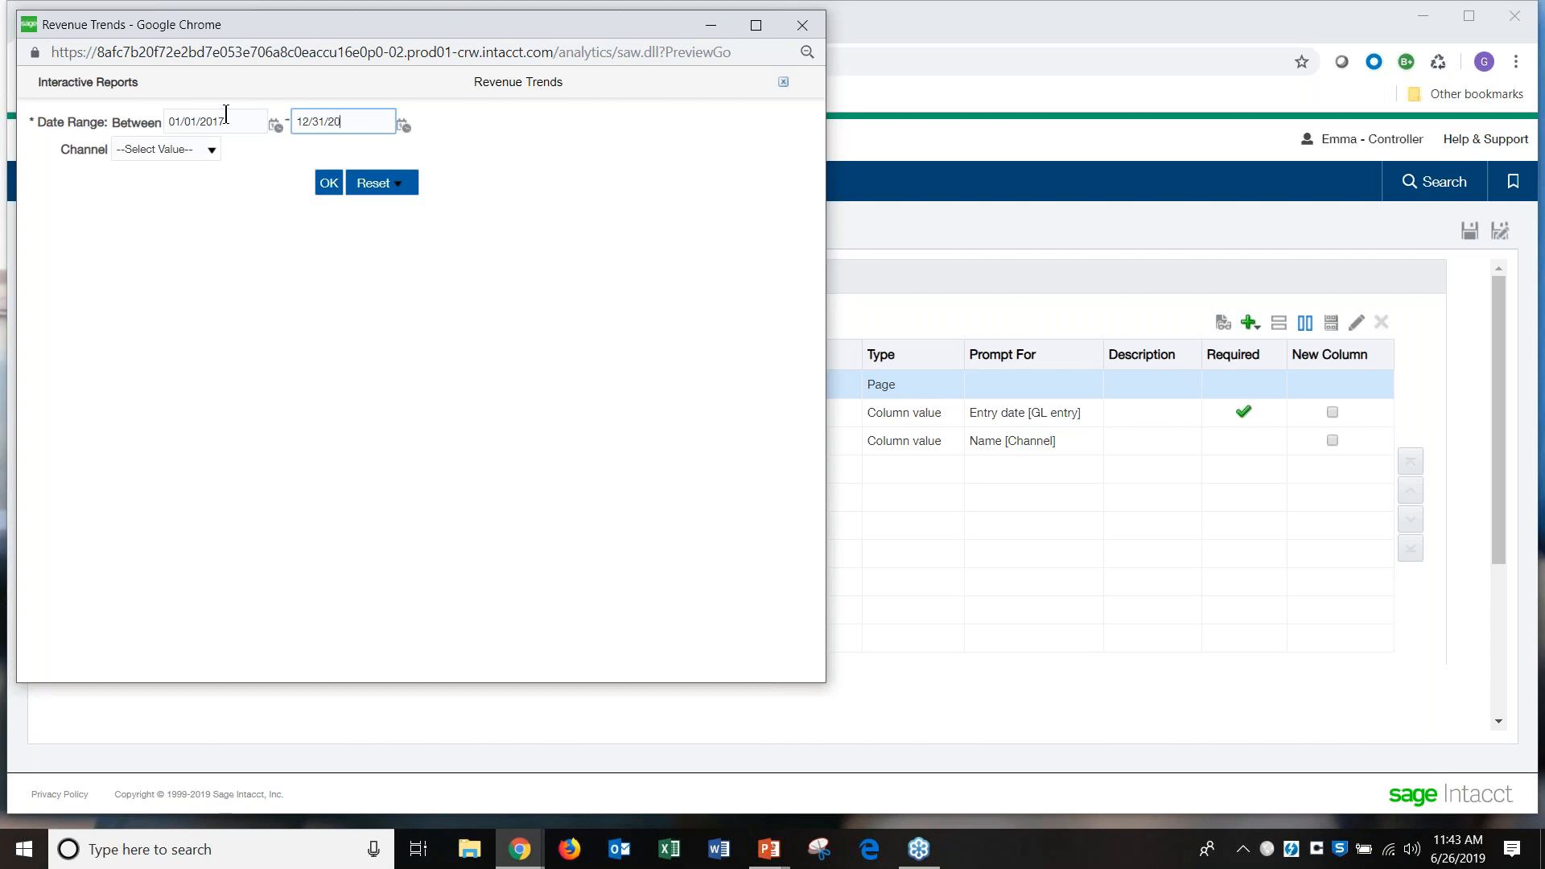
Step: Select the Commercial, Residential and Retail channels, run the preview in a wider window, and close it after checking the columns
click(212, 152)
click(129, 225)
click(129, 247)
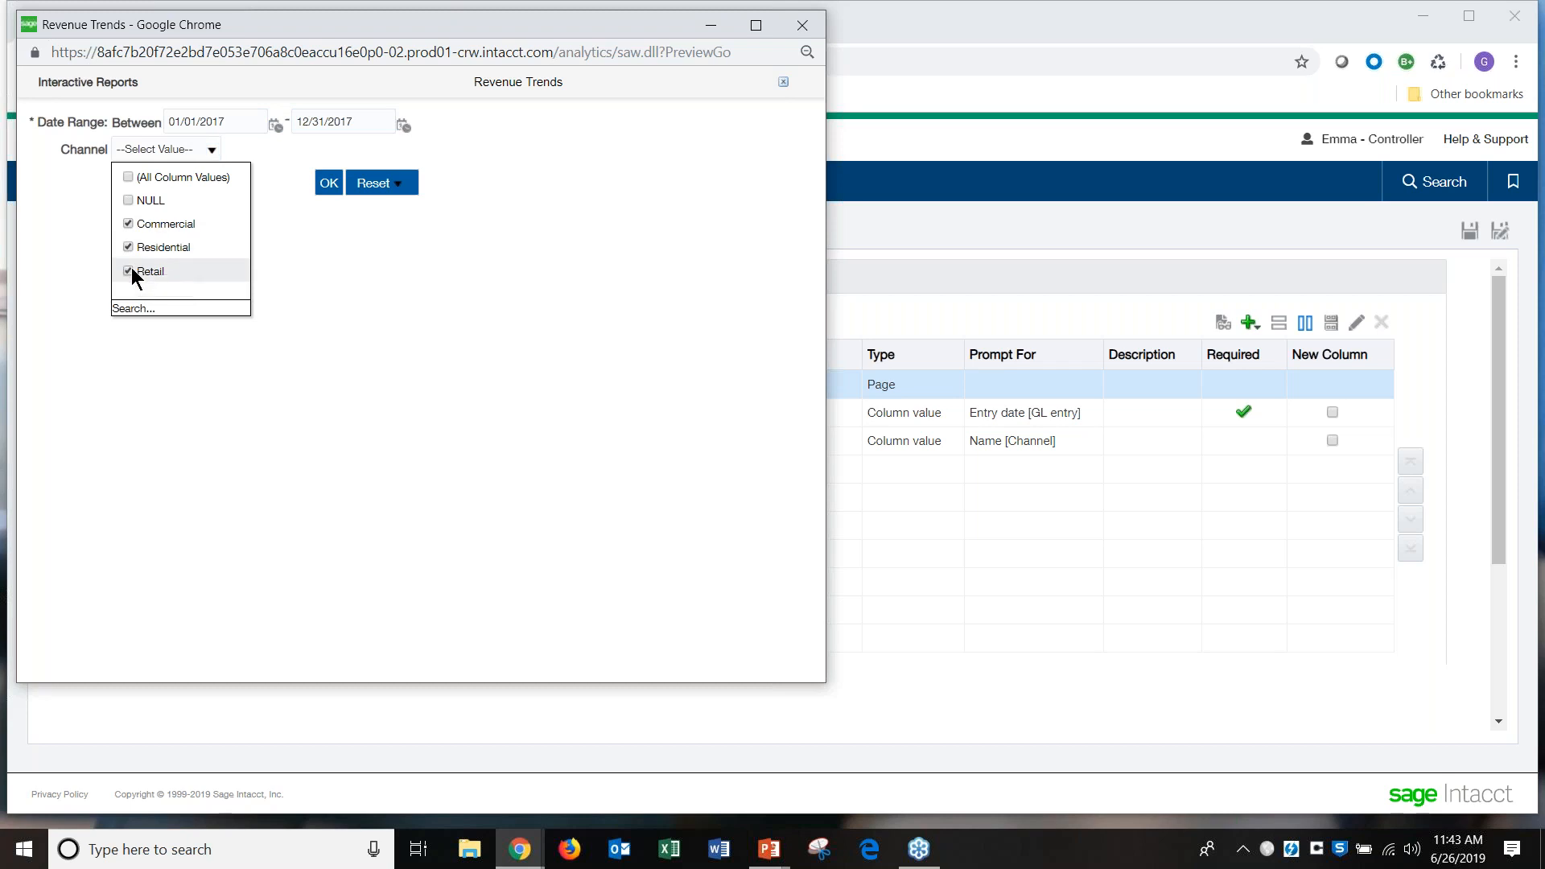
click(330, 187)
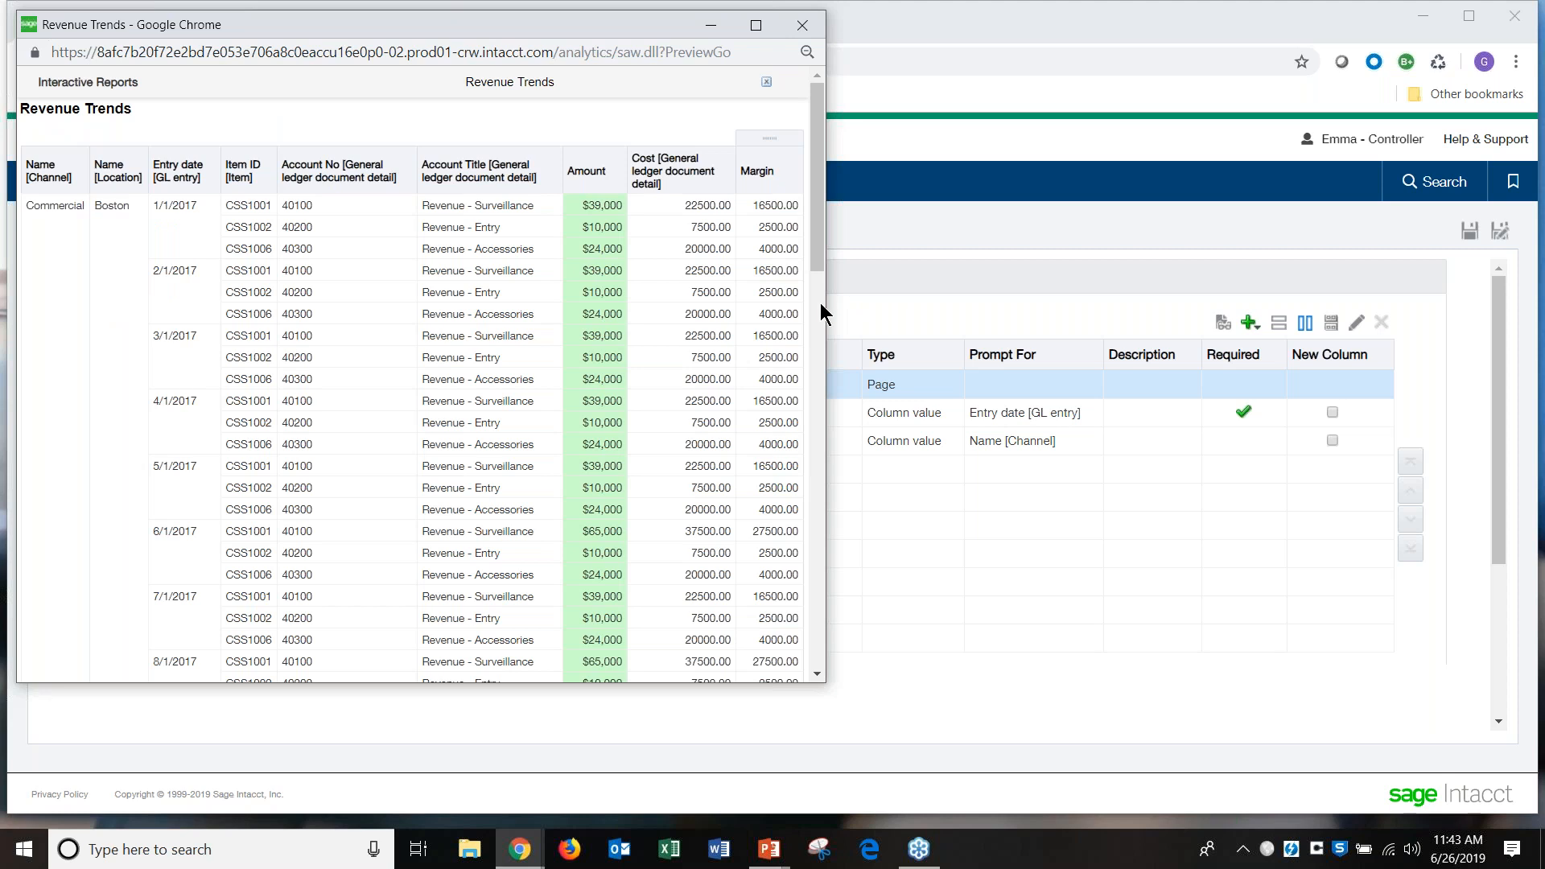
drag(847, 301, 1071, 303)
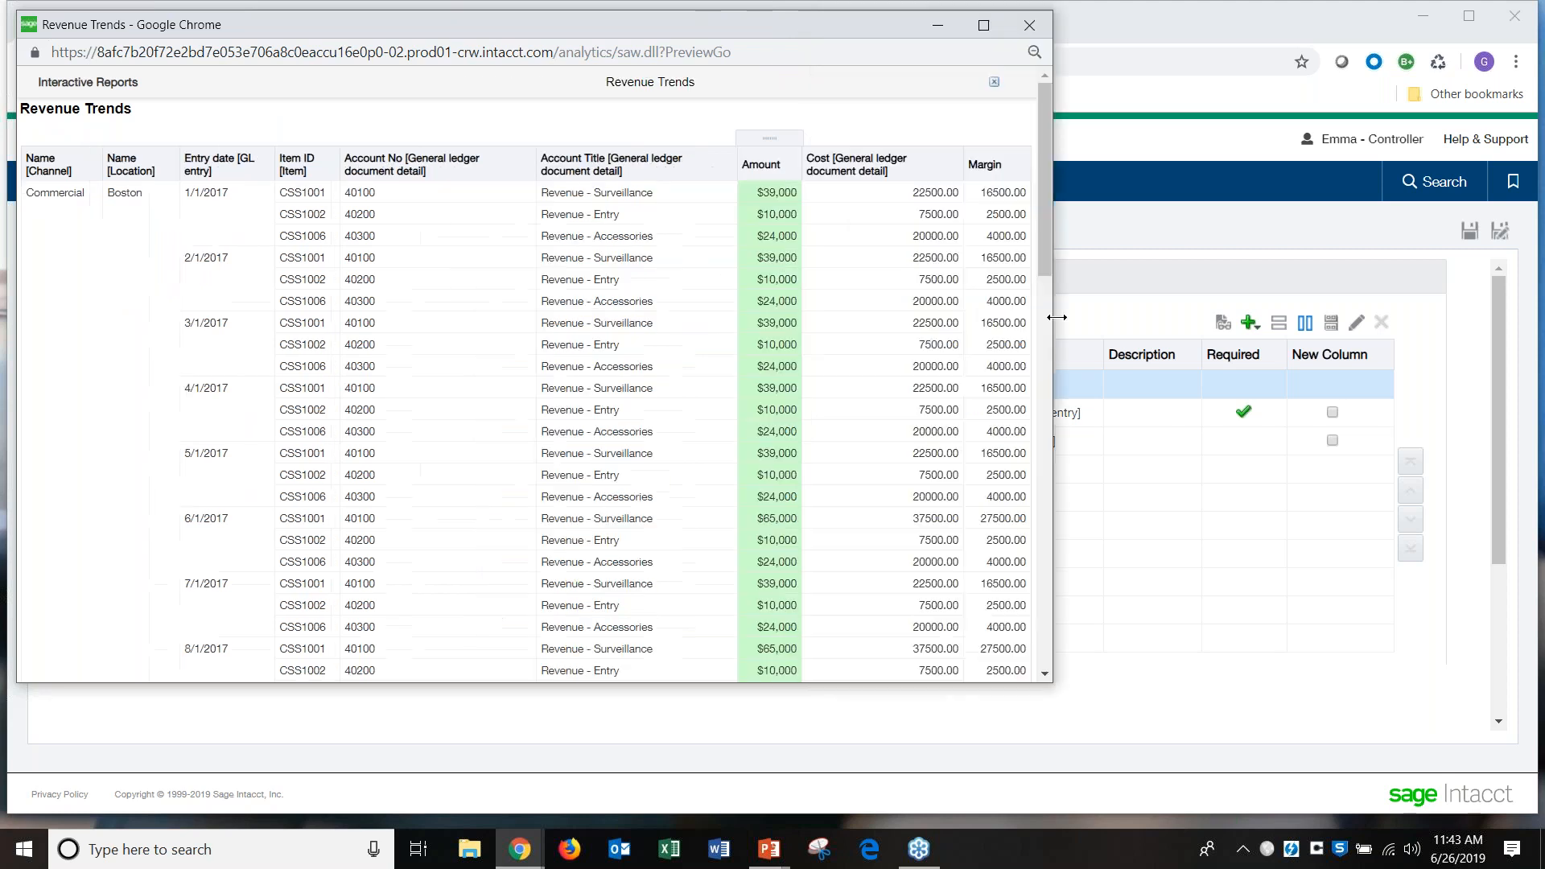
click(1032, 25)
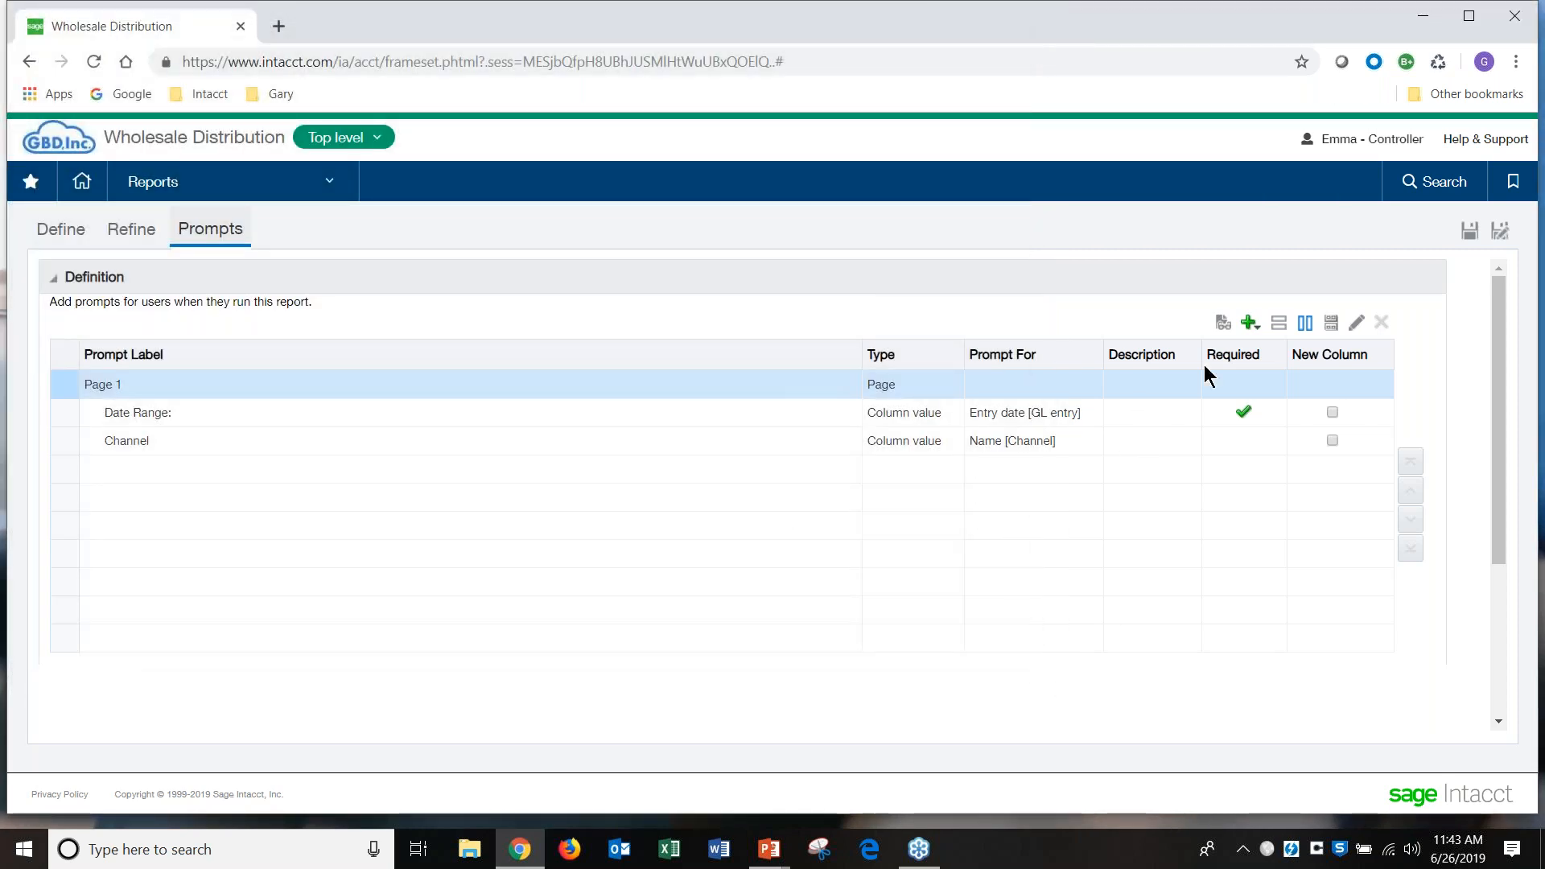
Step: Save the finished report and run Revenue Trends from the list of interactive custom reports
click(1469, 231)
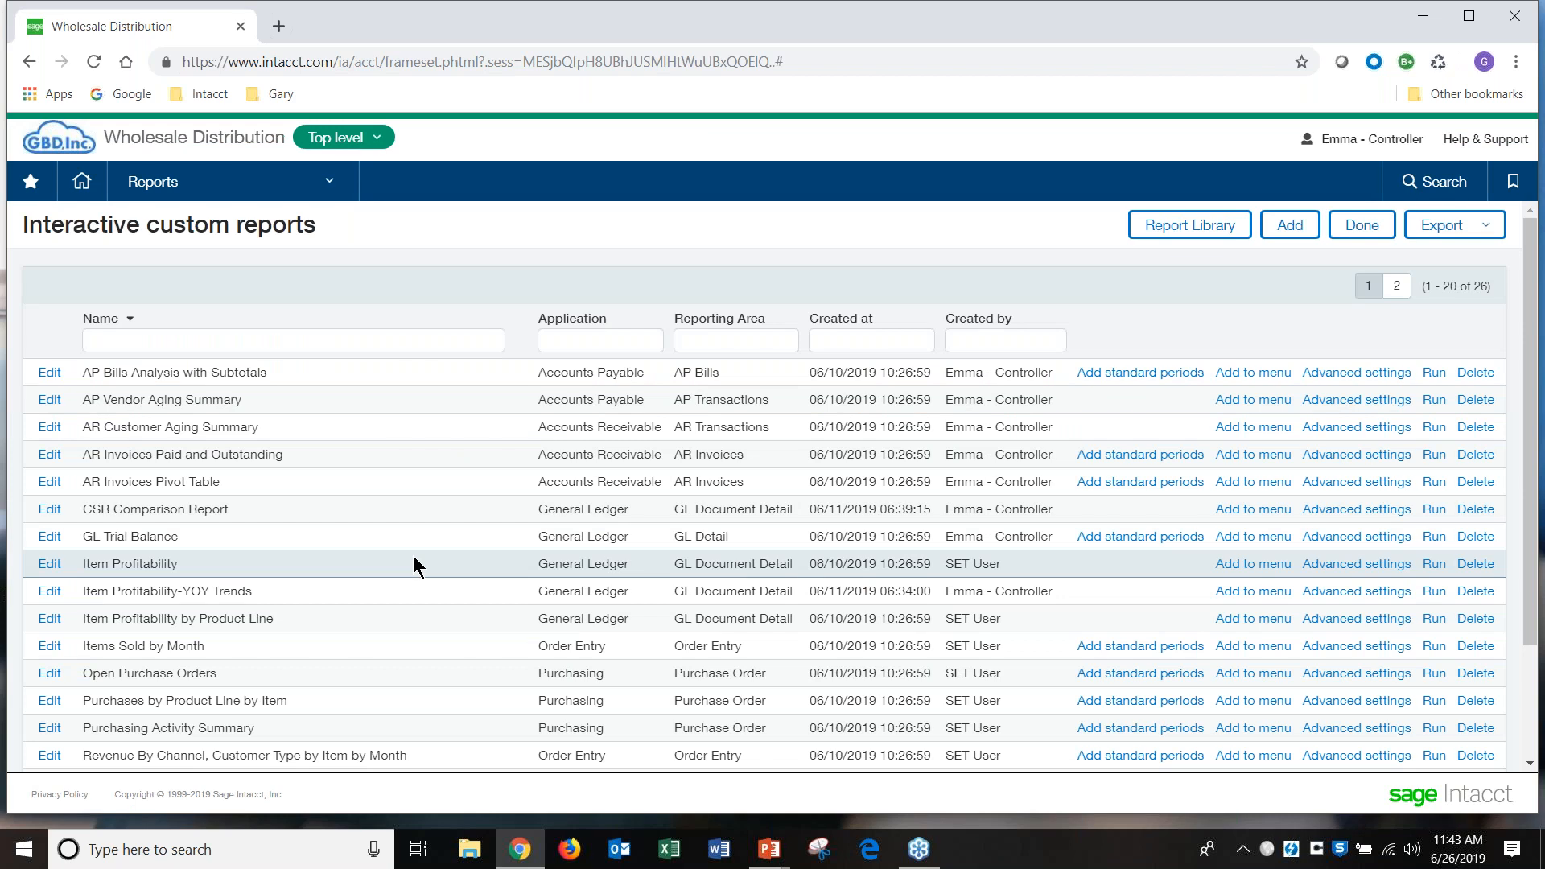
scroll(412, 563, down, 2)
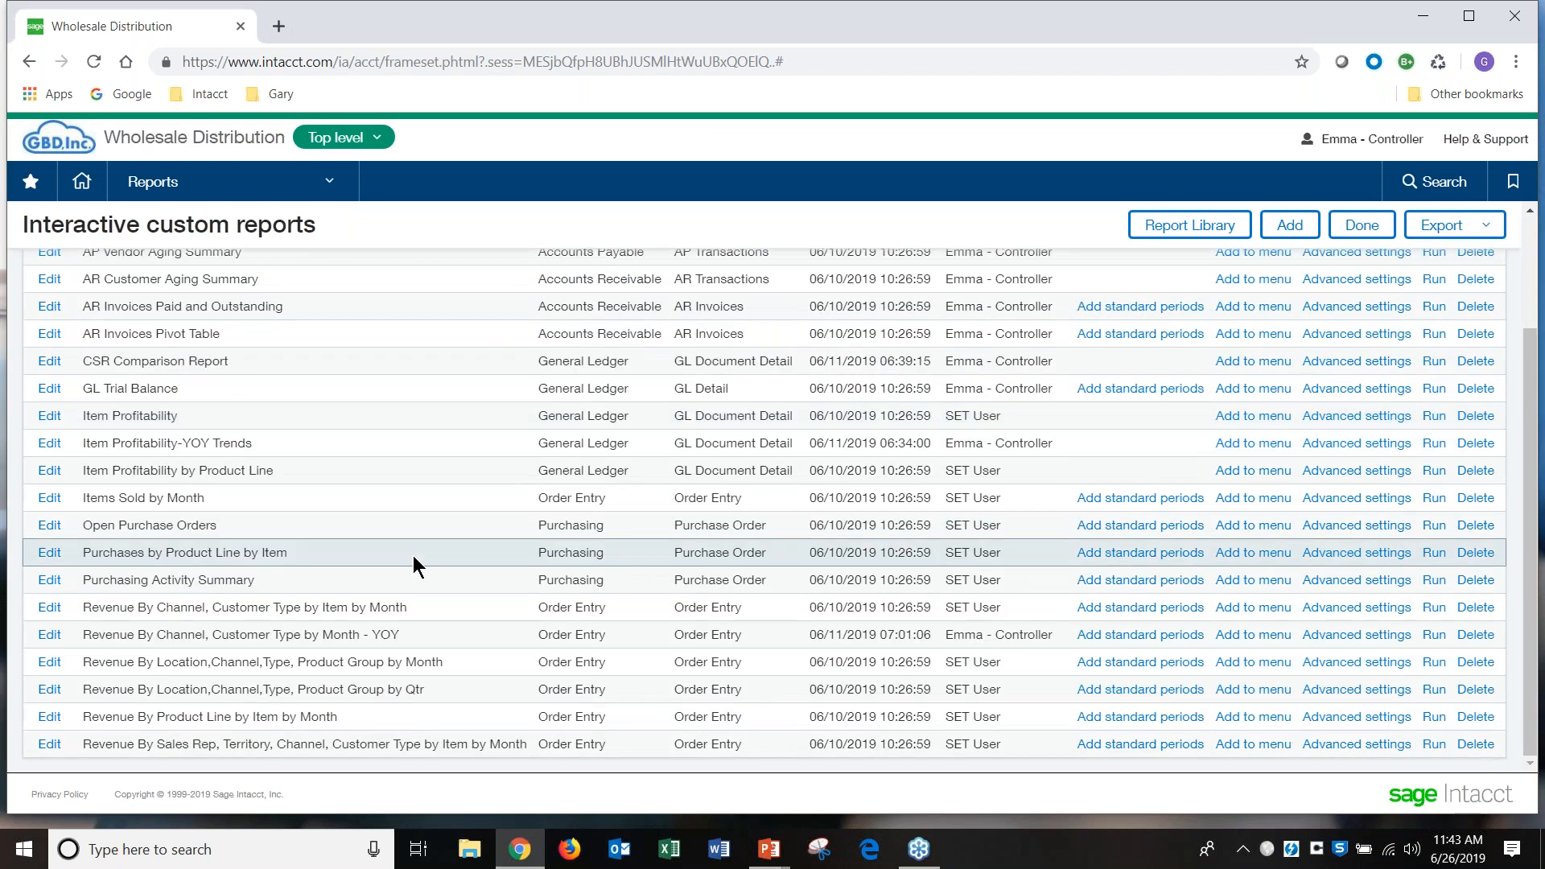
scroll(422, 550, up, 3)
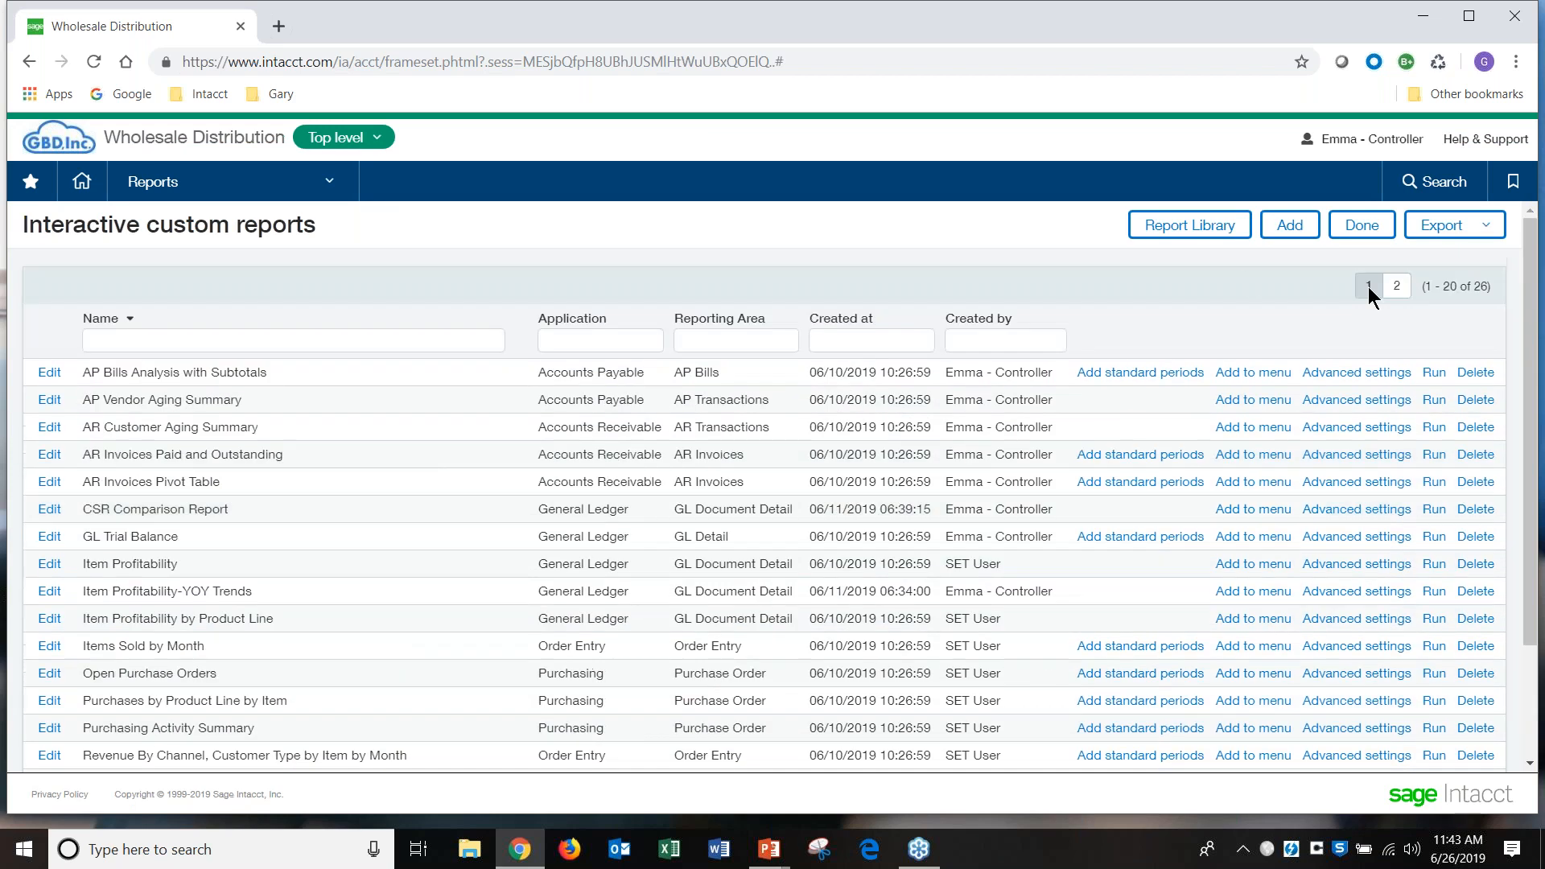
click(1368, 287)
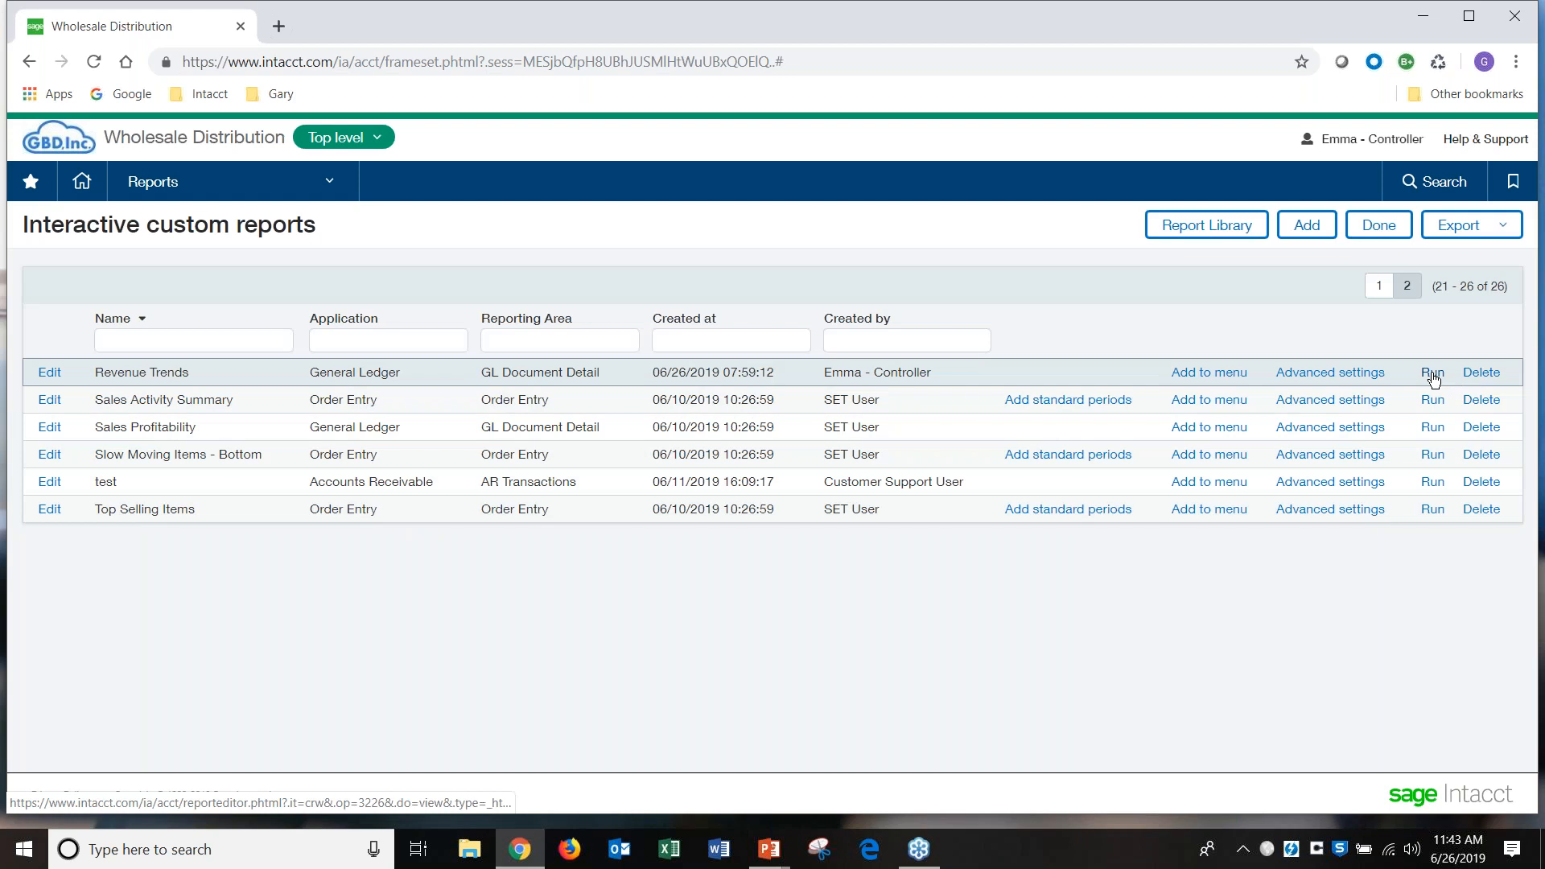
click(1433, 375)
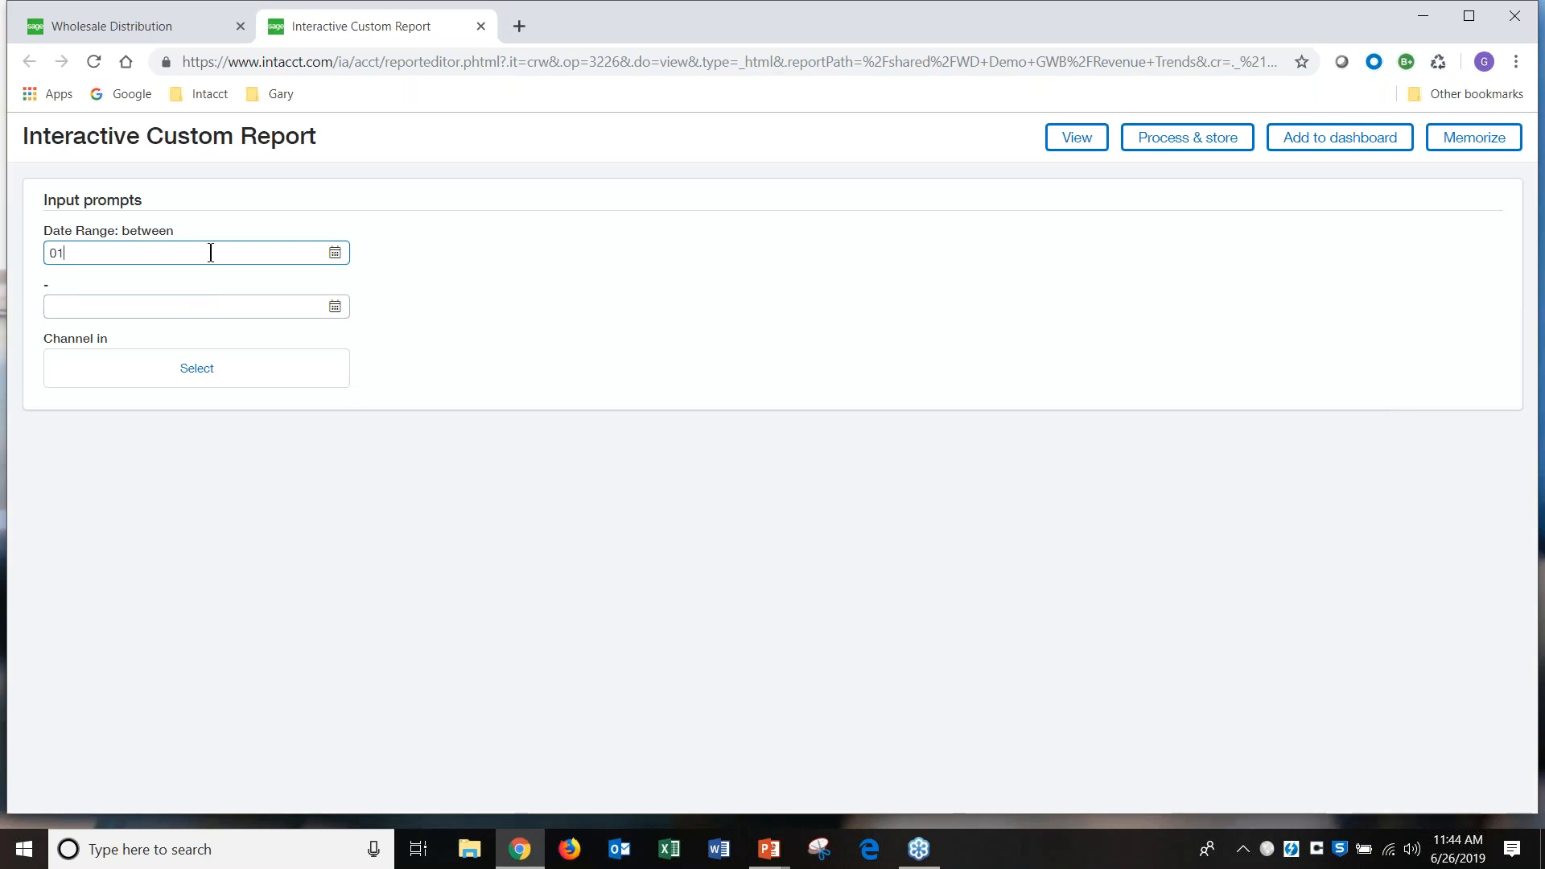
Step: Enter the date range 01/01/2017 to 12/31/2019, select the Commercial and Retail channels, and view the report
key(Tab)
text(12/31/2019)
key(Tab)
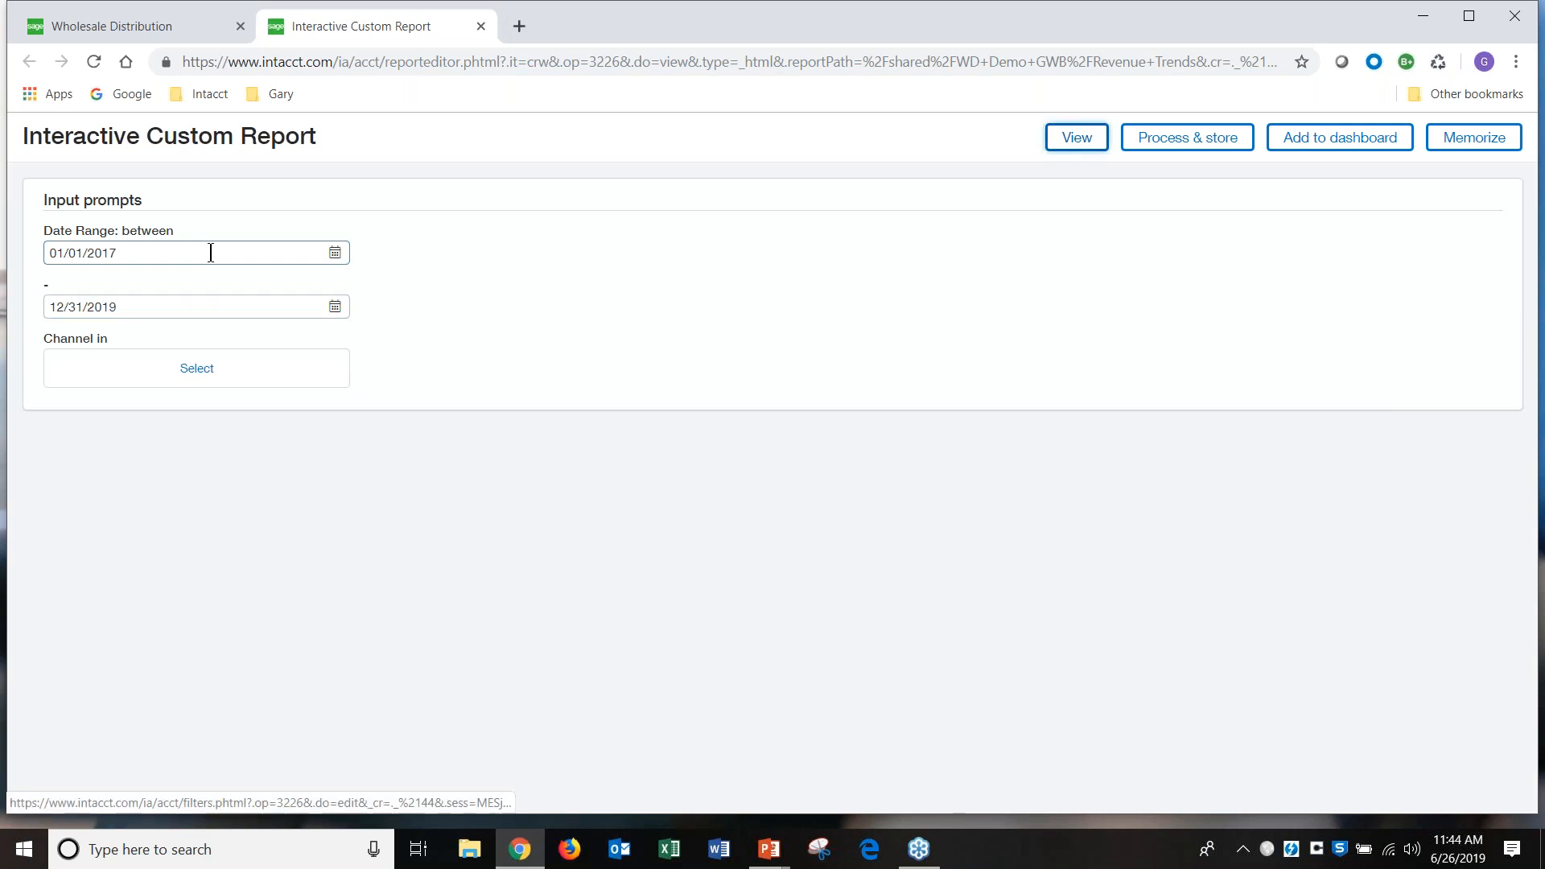
click(199, 385)
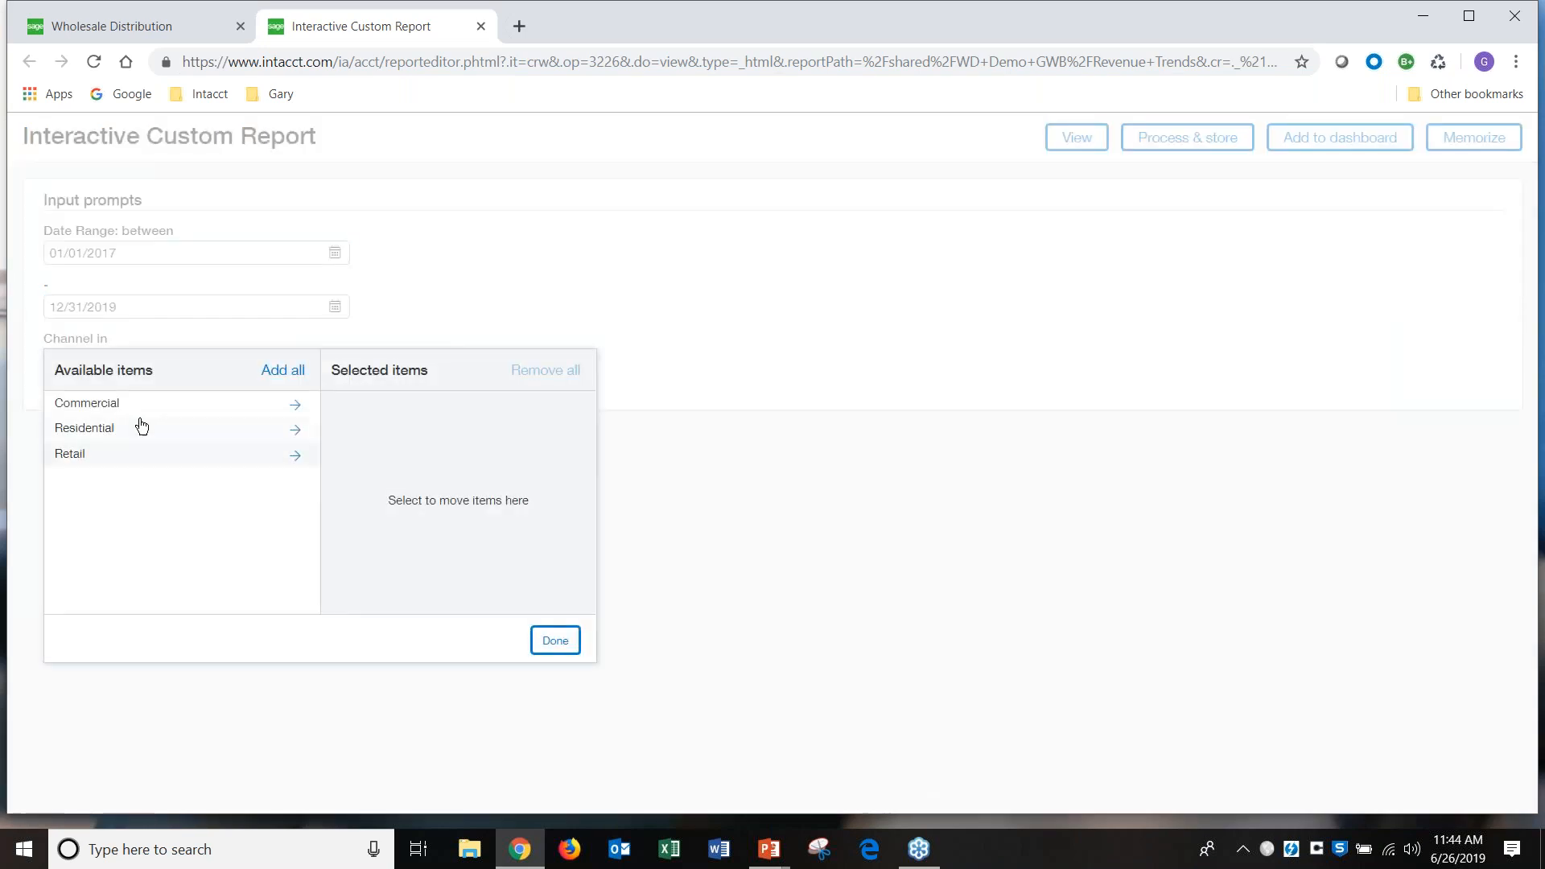
click(135, 409)
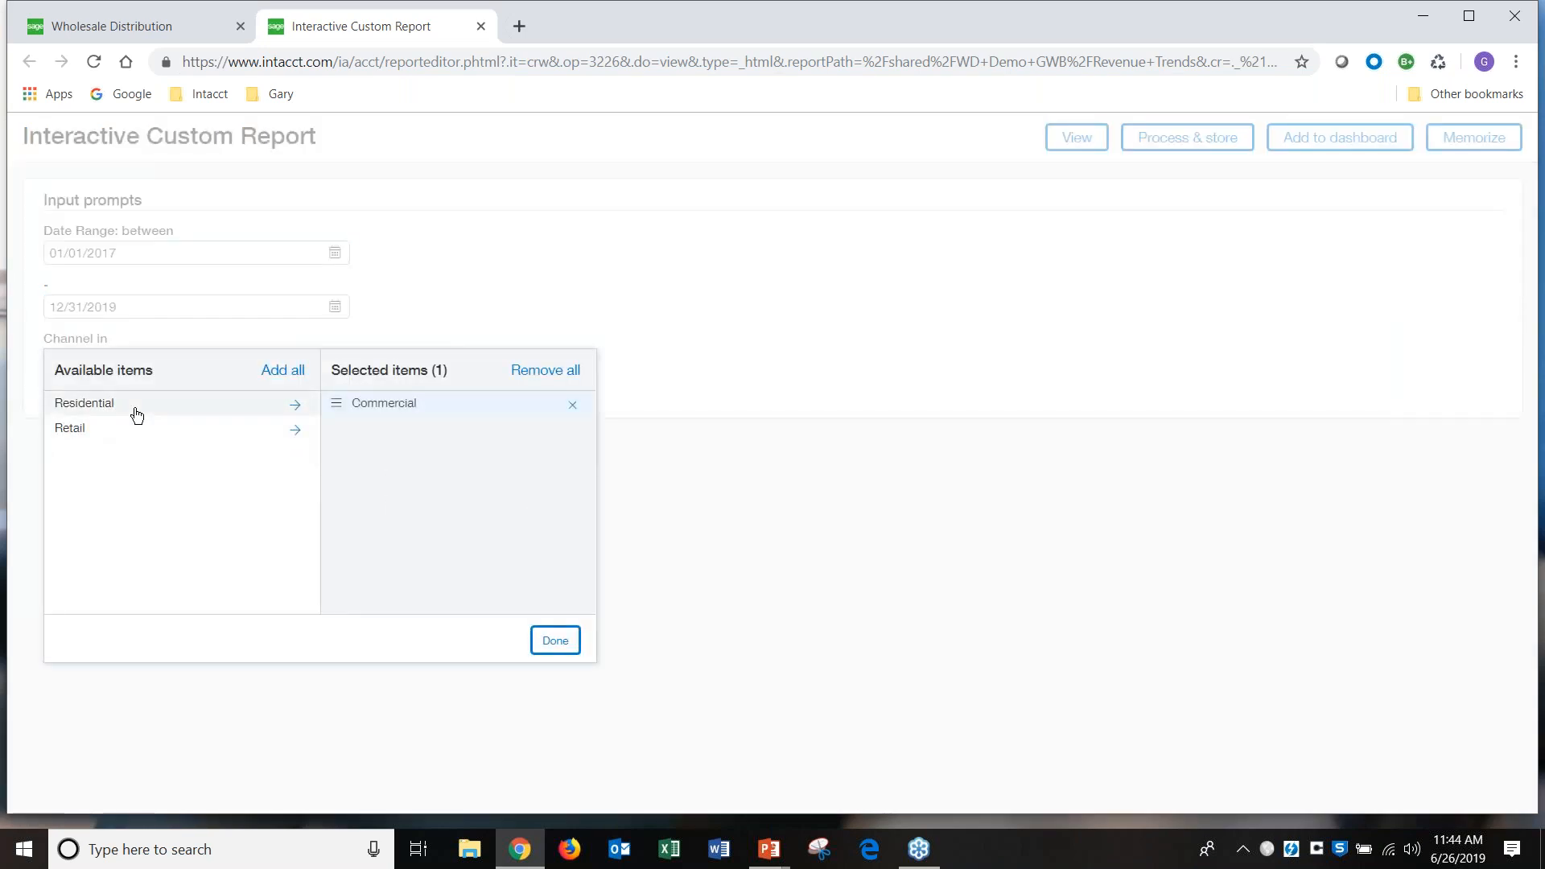
click(217, 430)
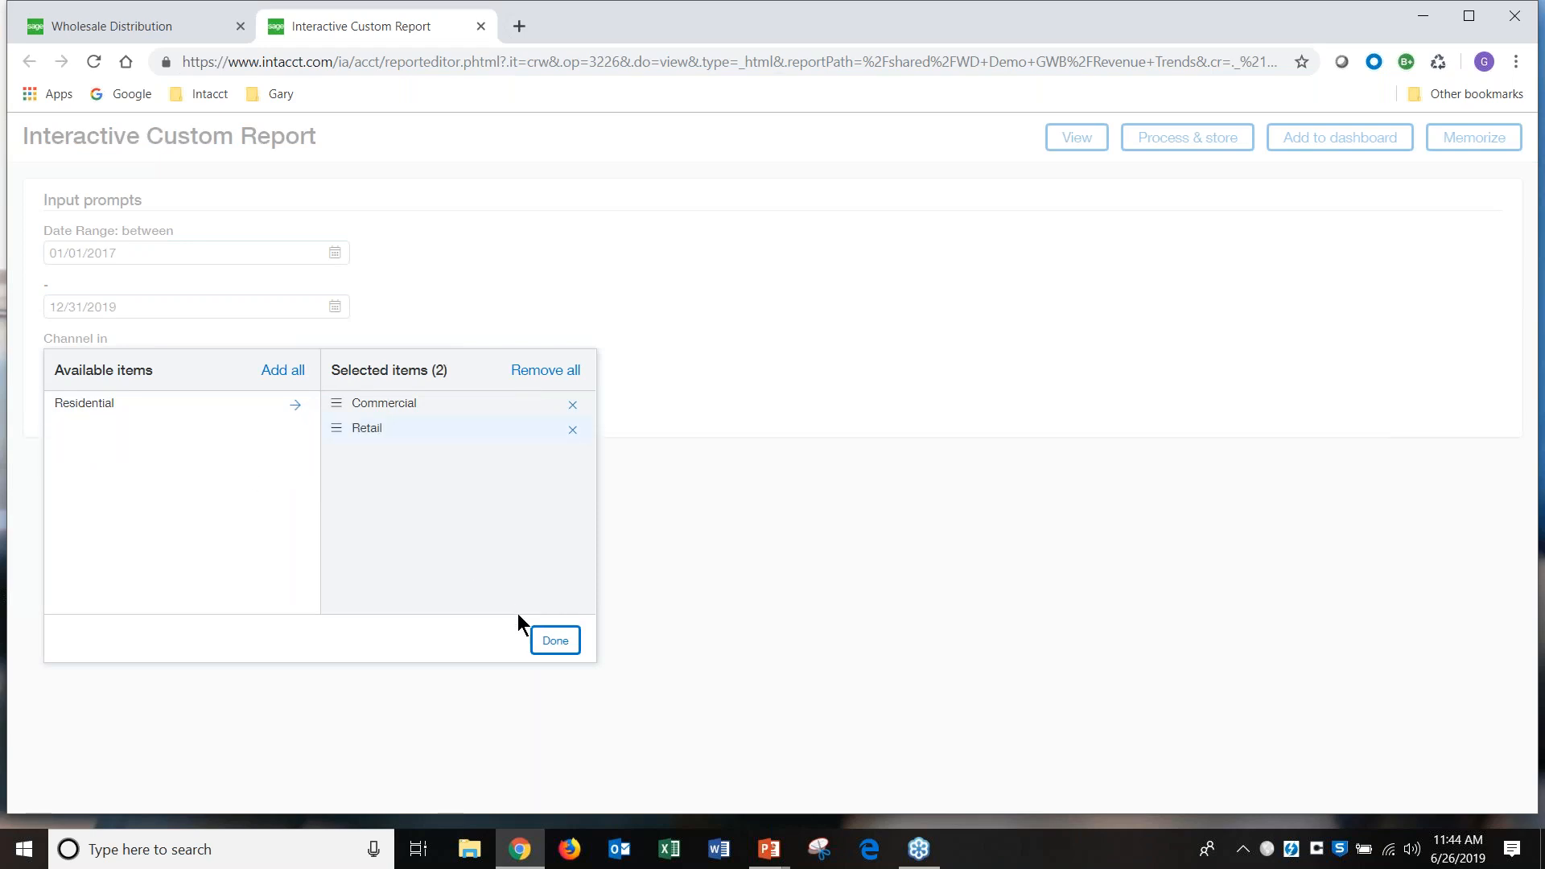
click(554, 643)
click(1100, 149)
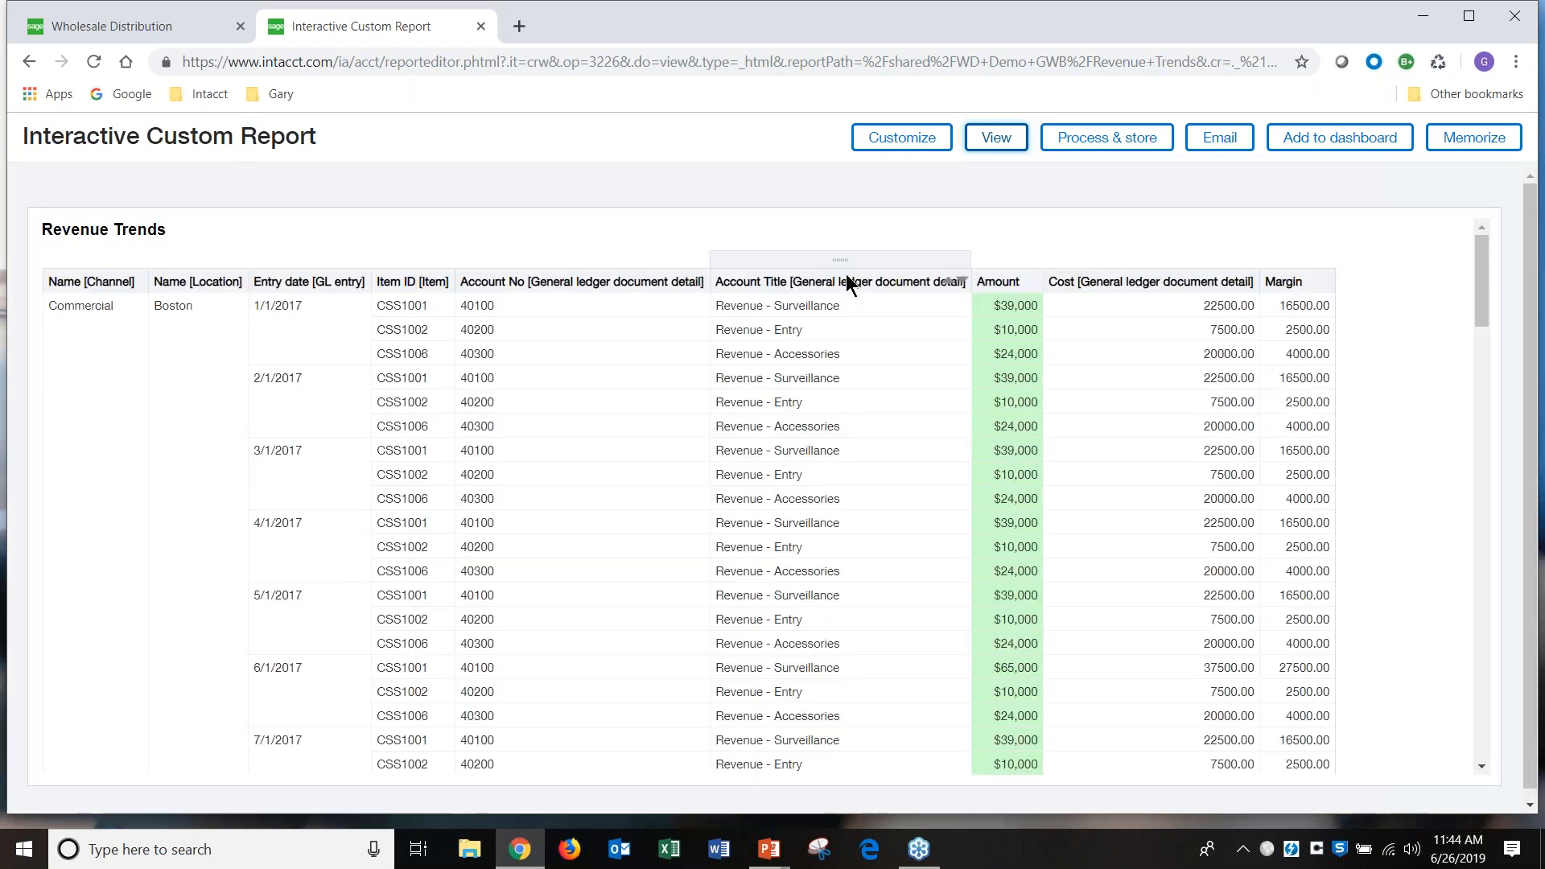
Step: Move the Account Title column ahead of Account No in the displayed report, and close the report
mouse_move(814, 258)
drag(814, 259, 524, 282)
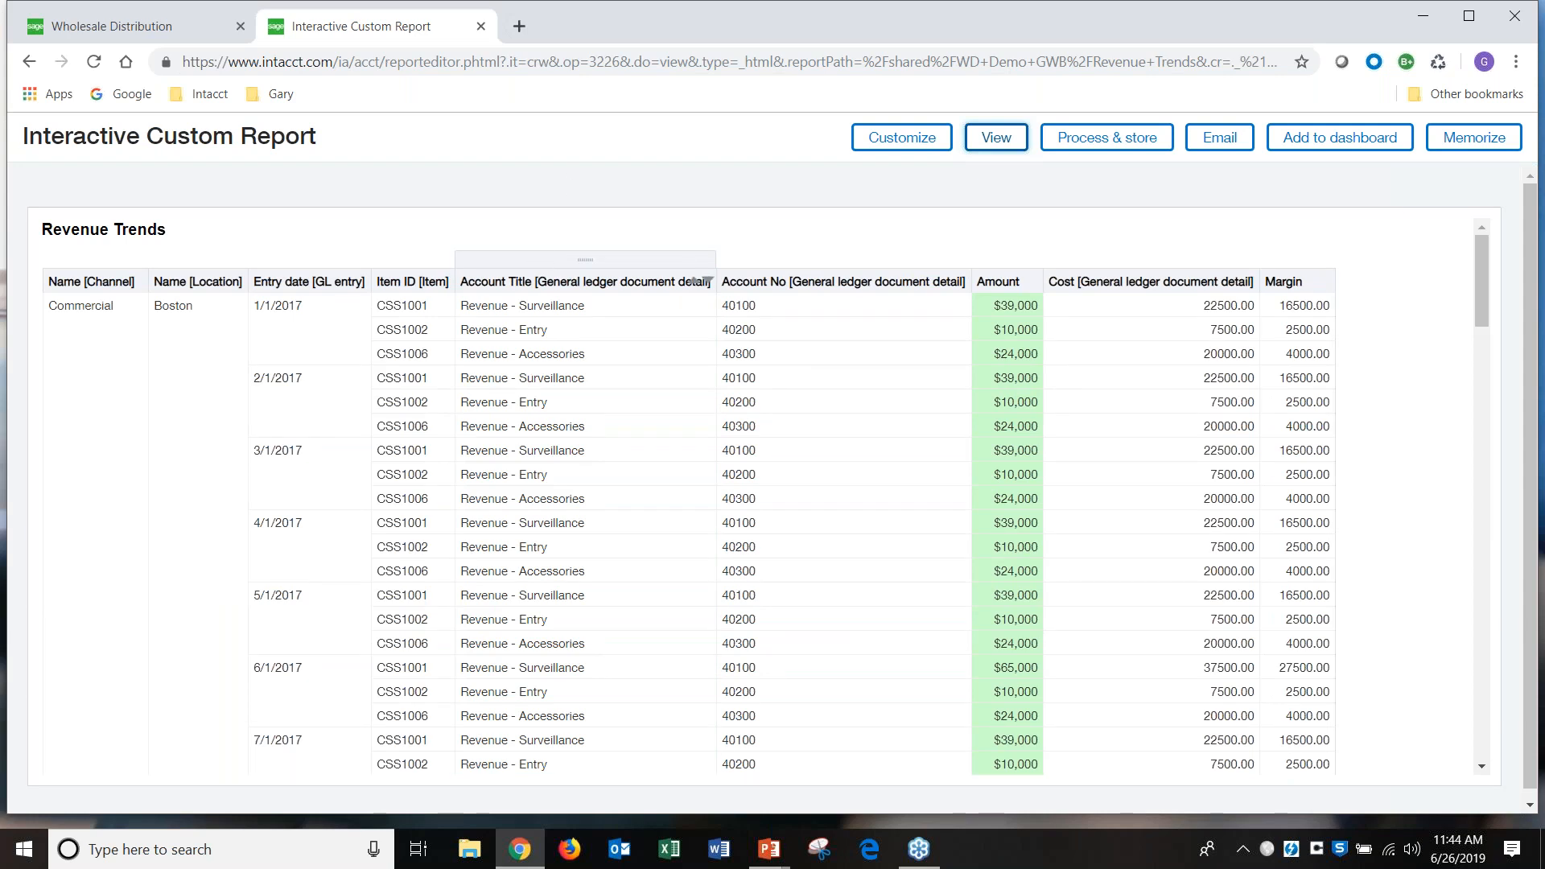
click(481, 27)
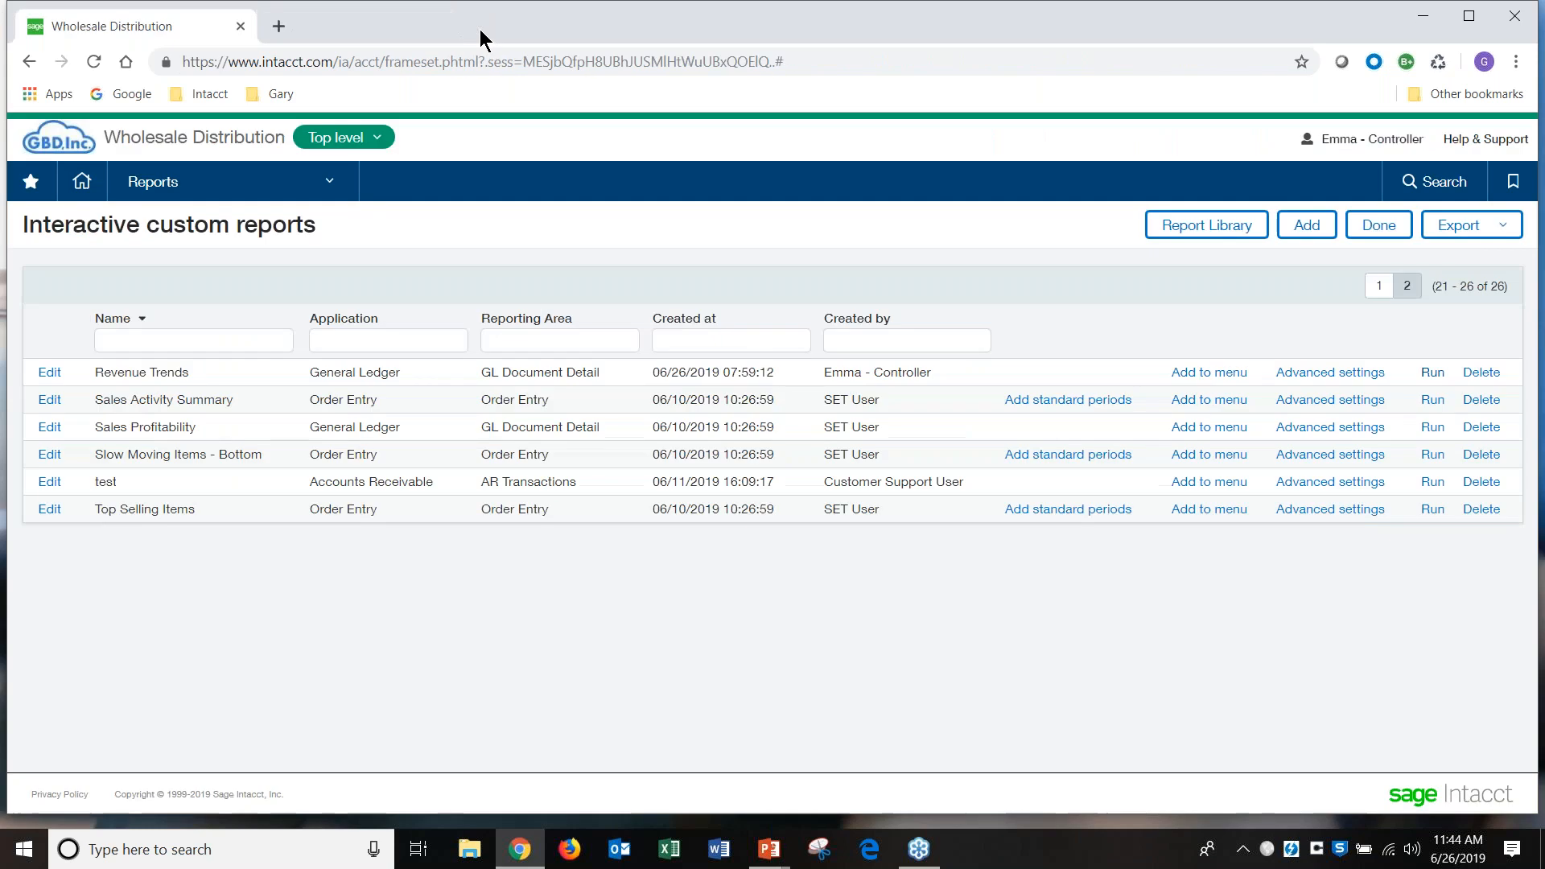
Step: Run "Revenue By Location,Channel,Type, Product Group by Month" for 01/01/2018 to 12/31/2018, examine its monthly sales and totals, and close it
click(266, 199)
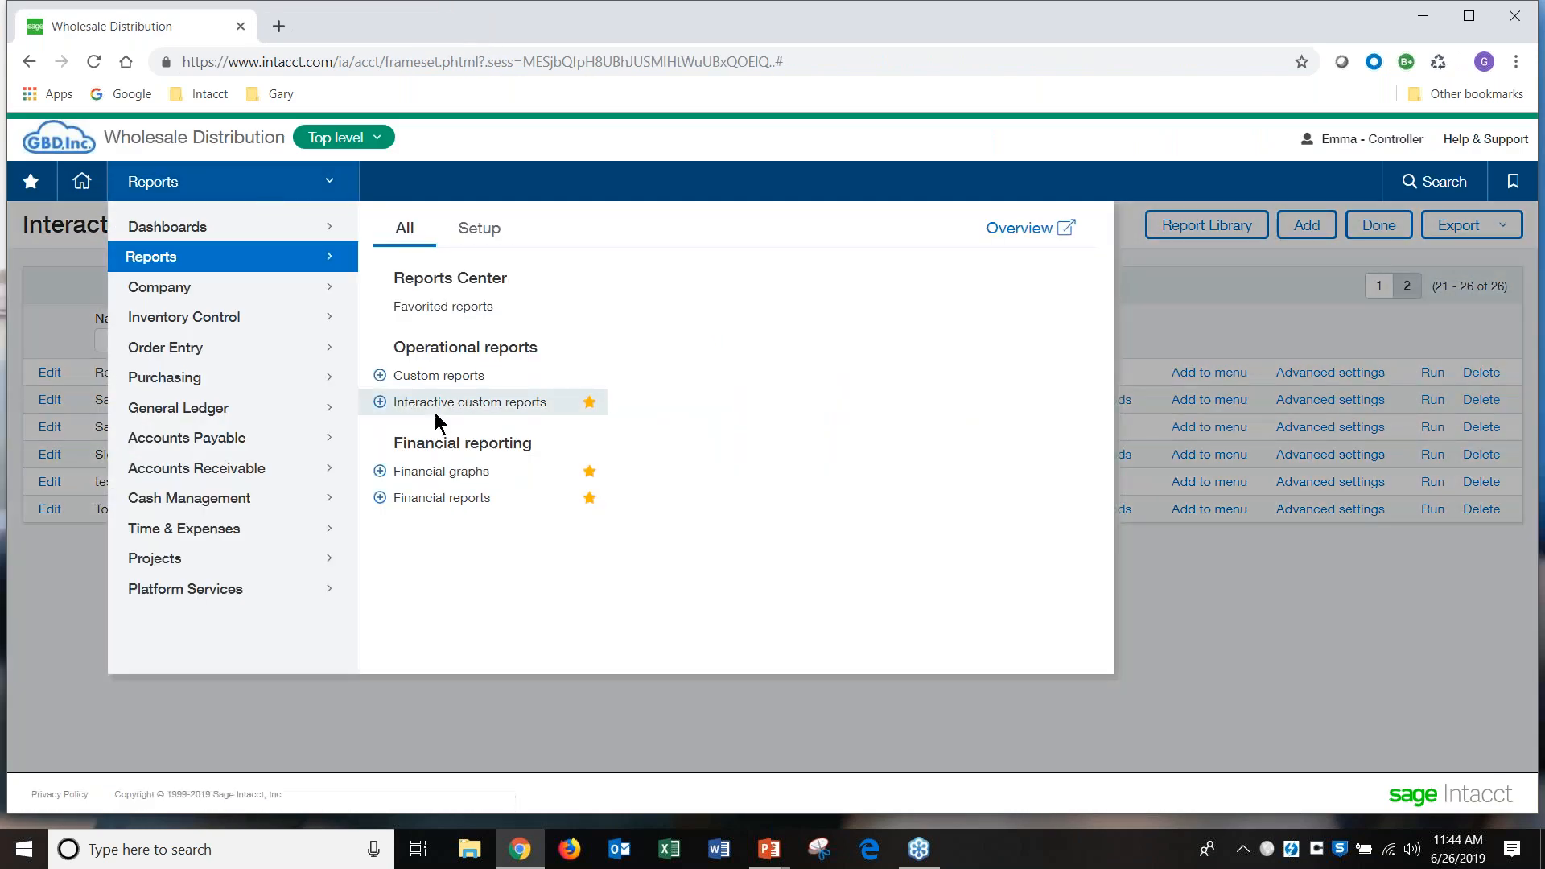
click(434, 412)
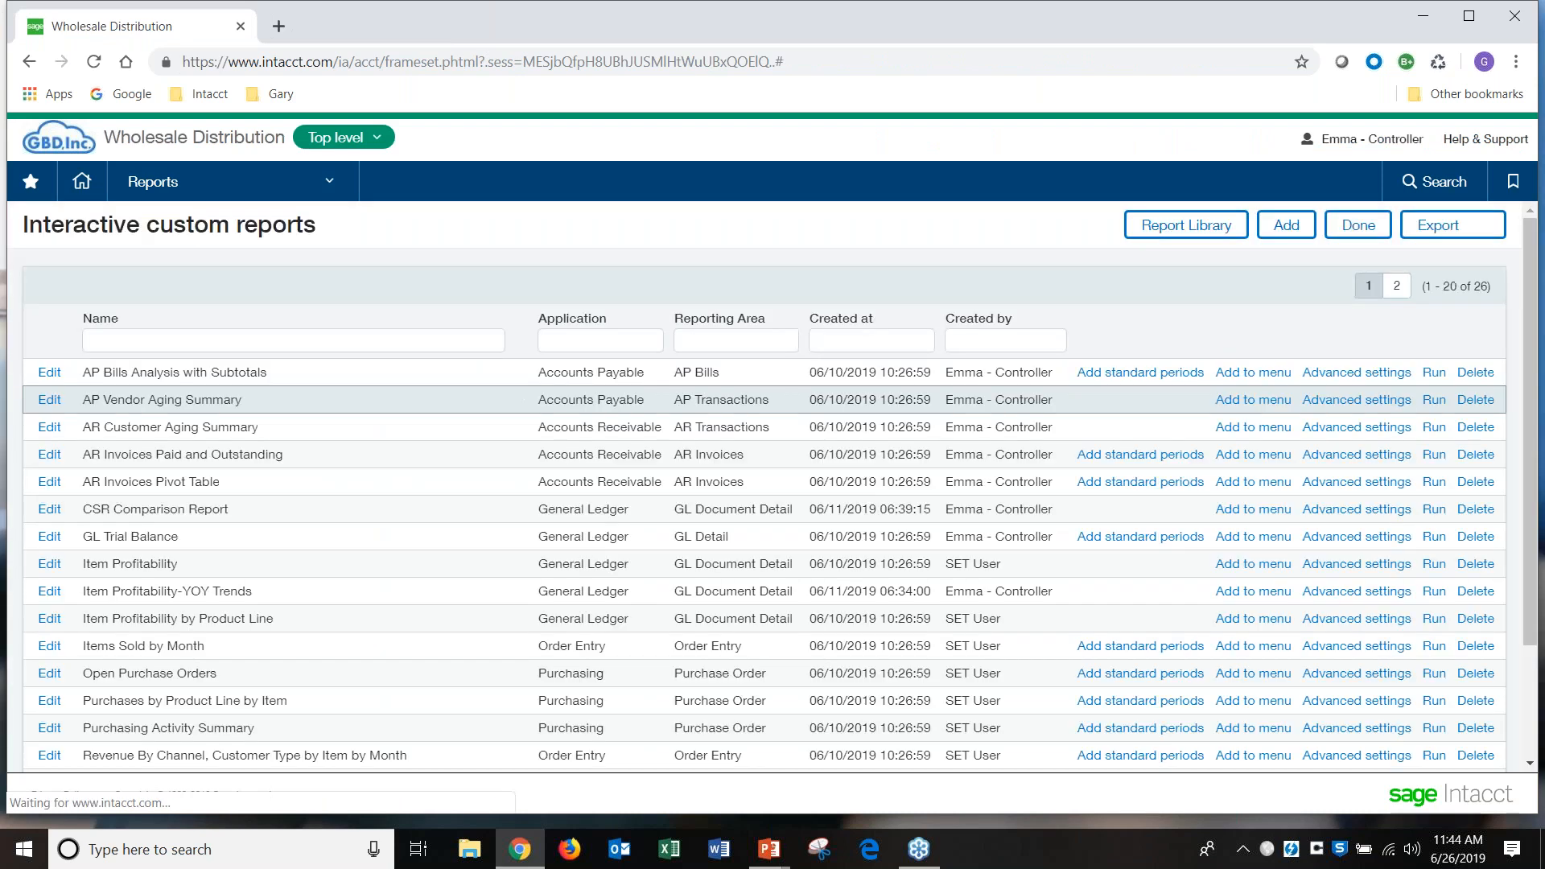
scroll(570, 555, down, 2)
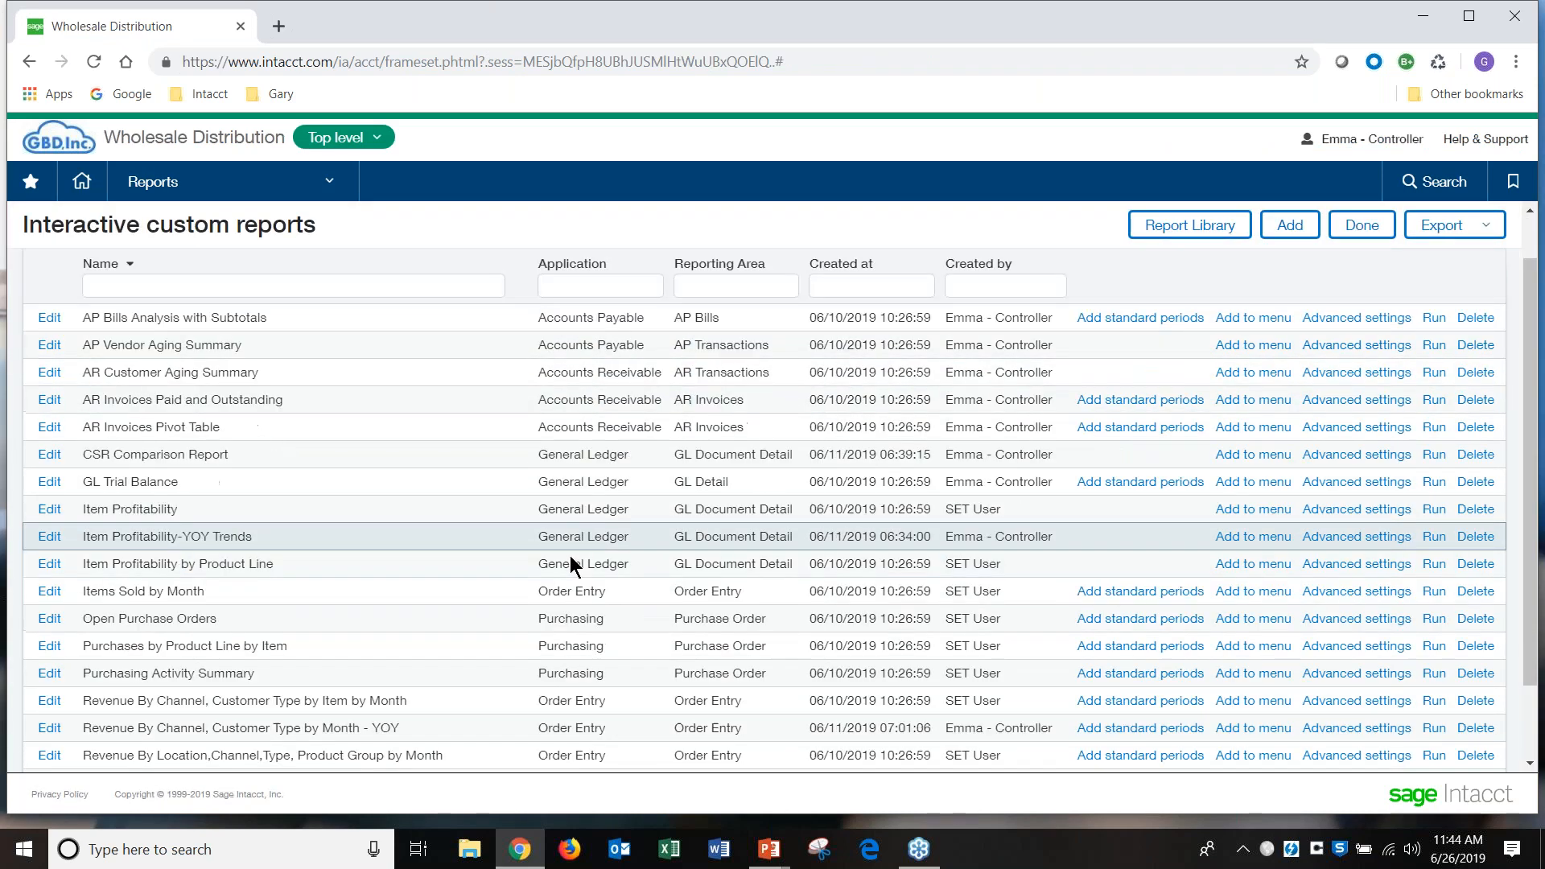
scroll(563, 557, down, 1)
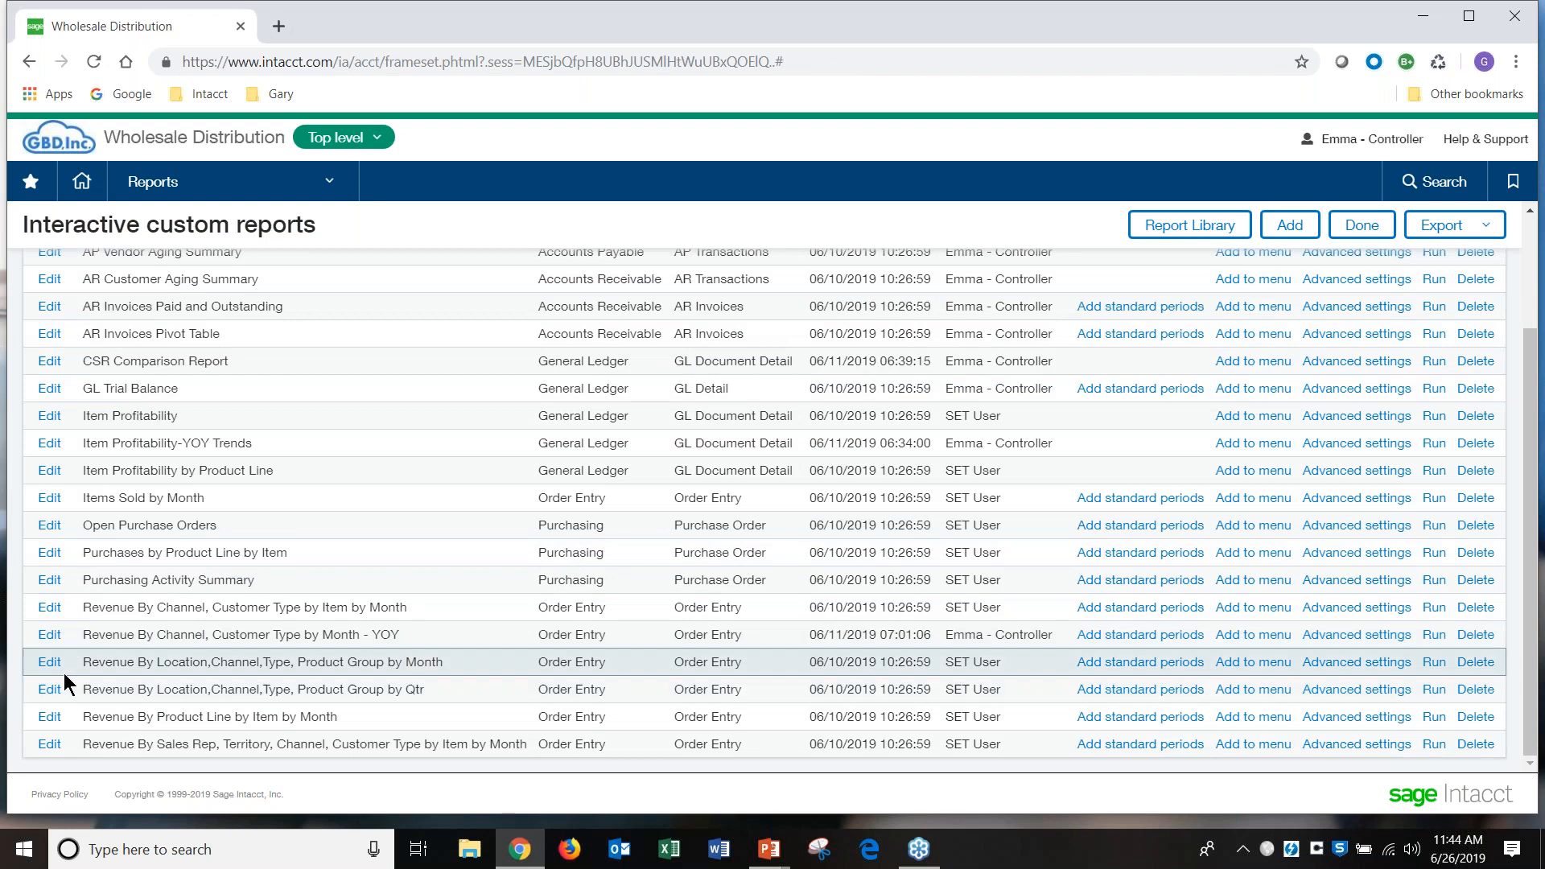
click(1430, 662)
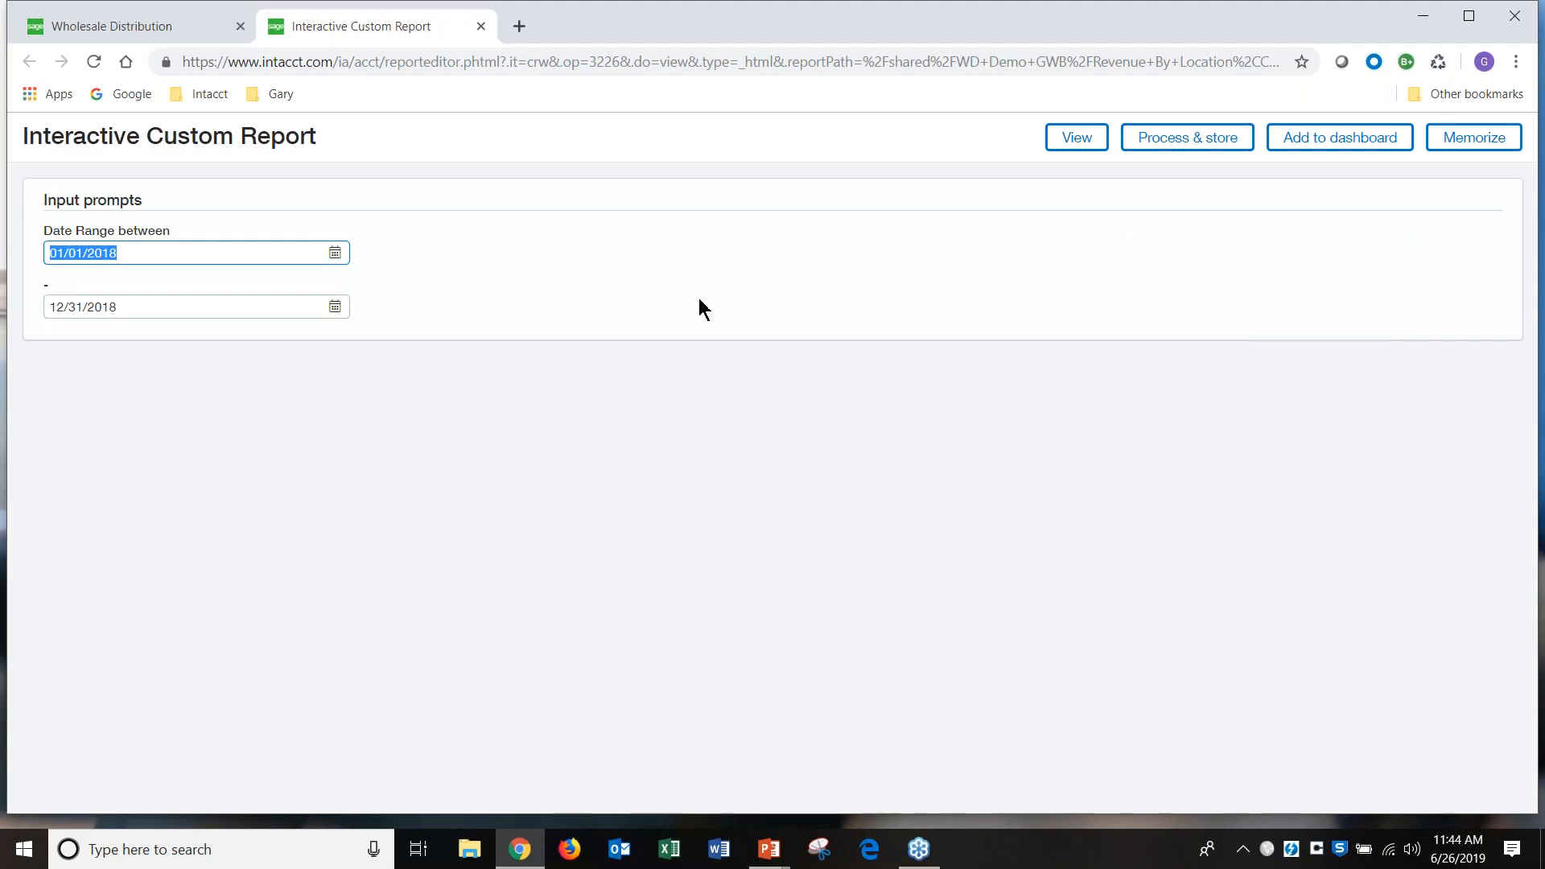
click(1077, 139)
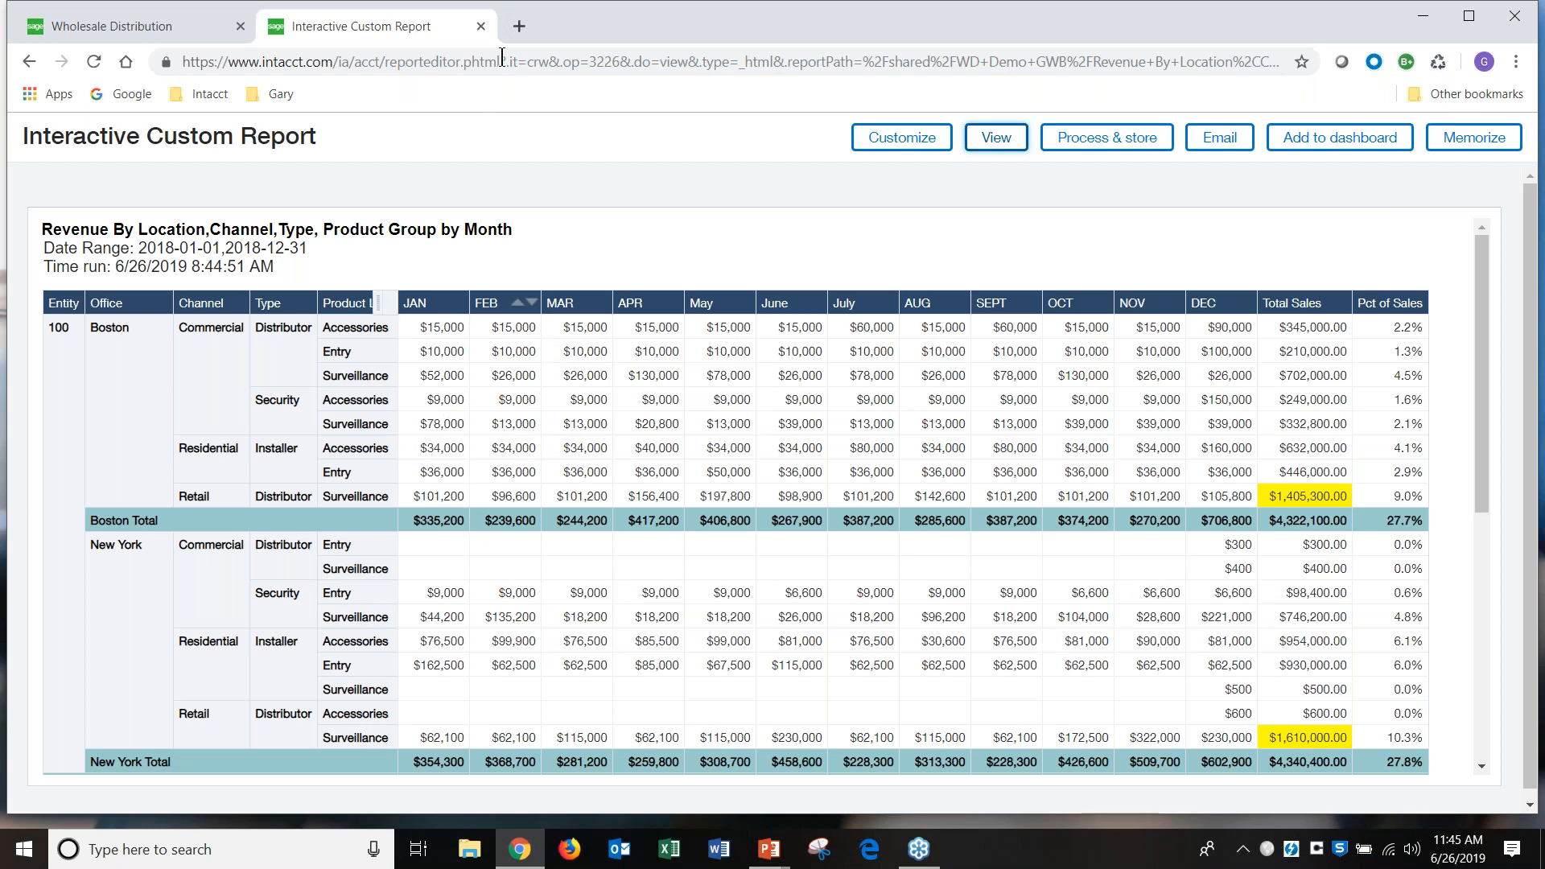
click(480, 26)
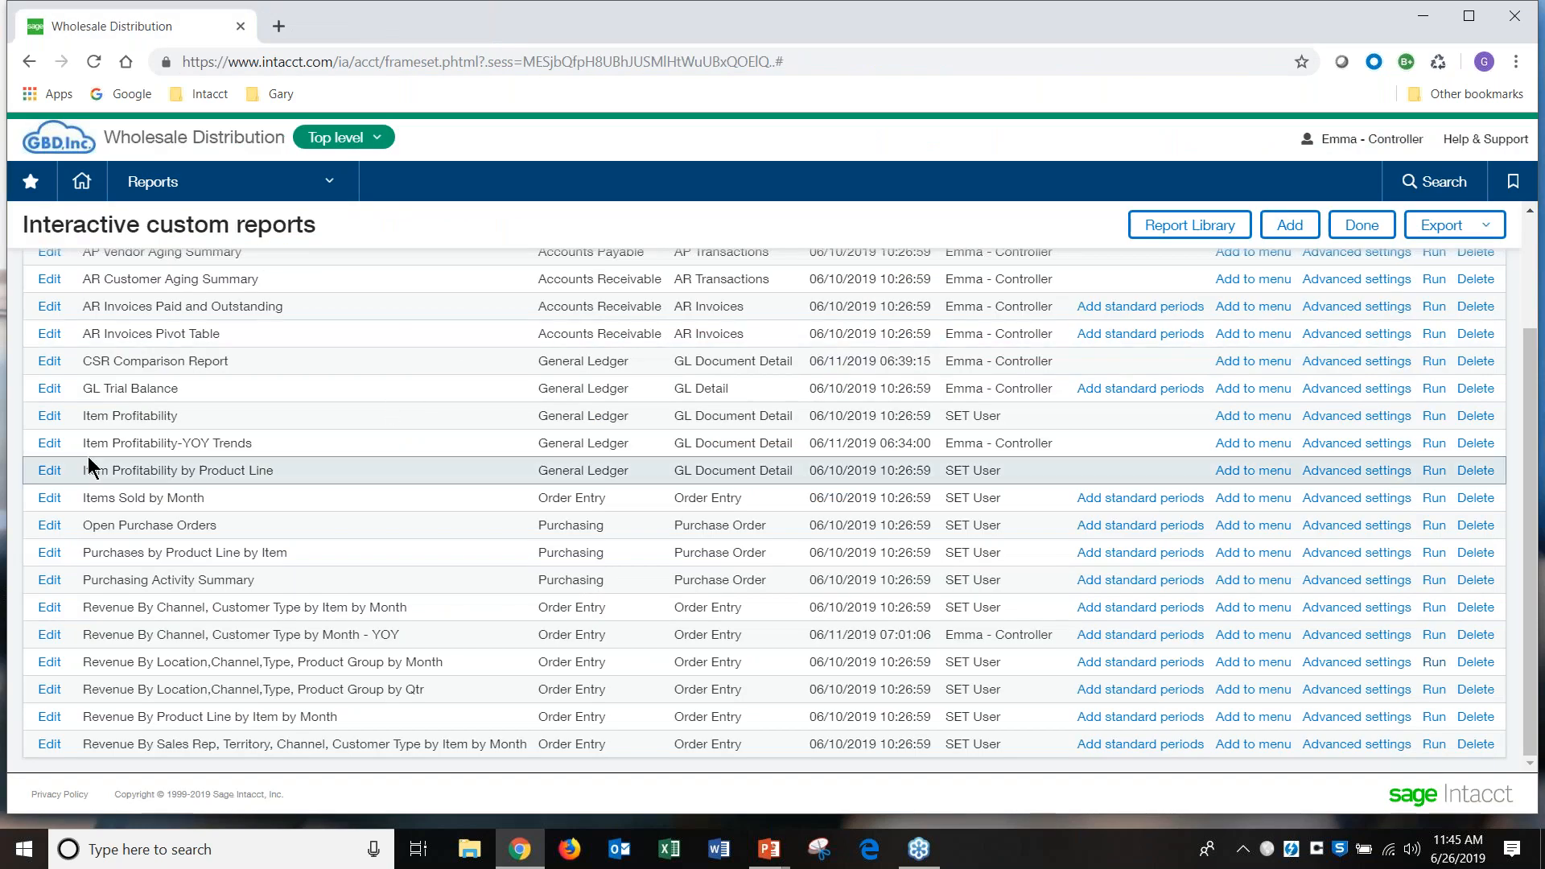
Step: Run the Item Profitability-YOY Trends report for the date range 01/01/2018 to 12/31/2018
click(1434, 442)
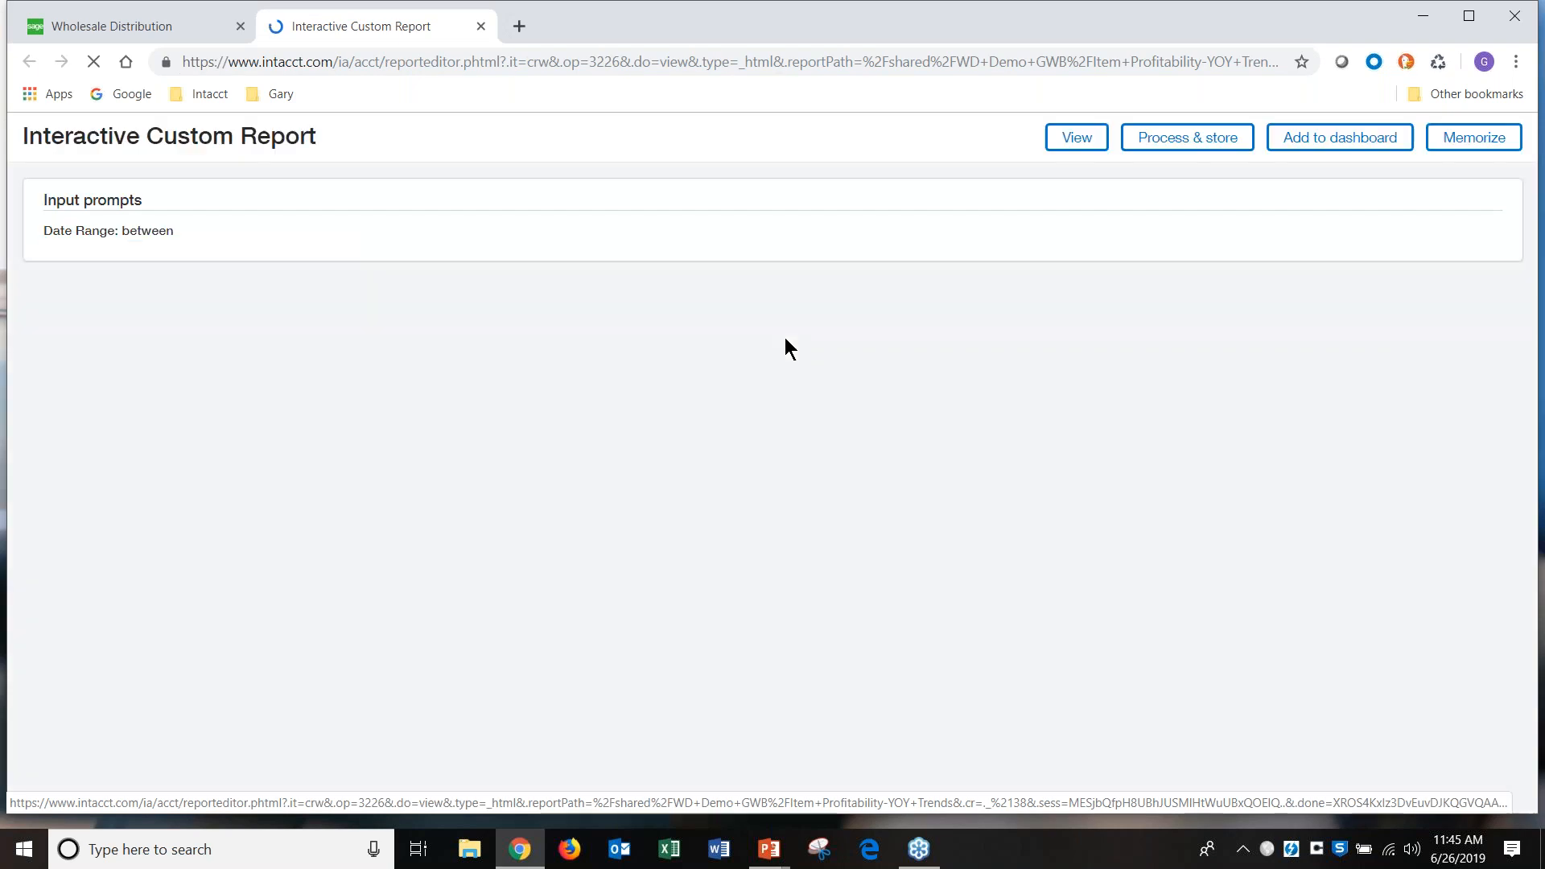
click(1082, 145)
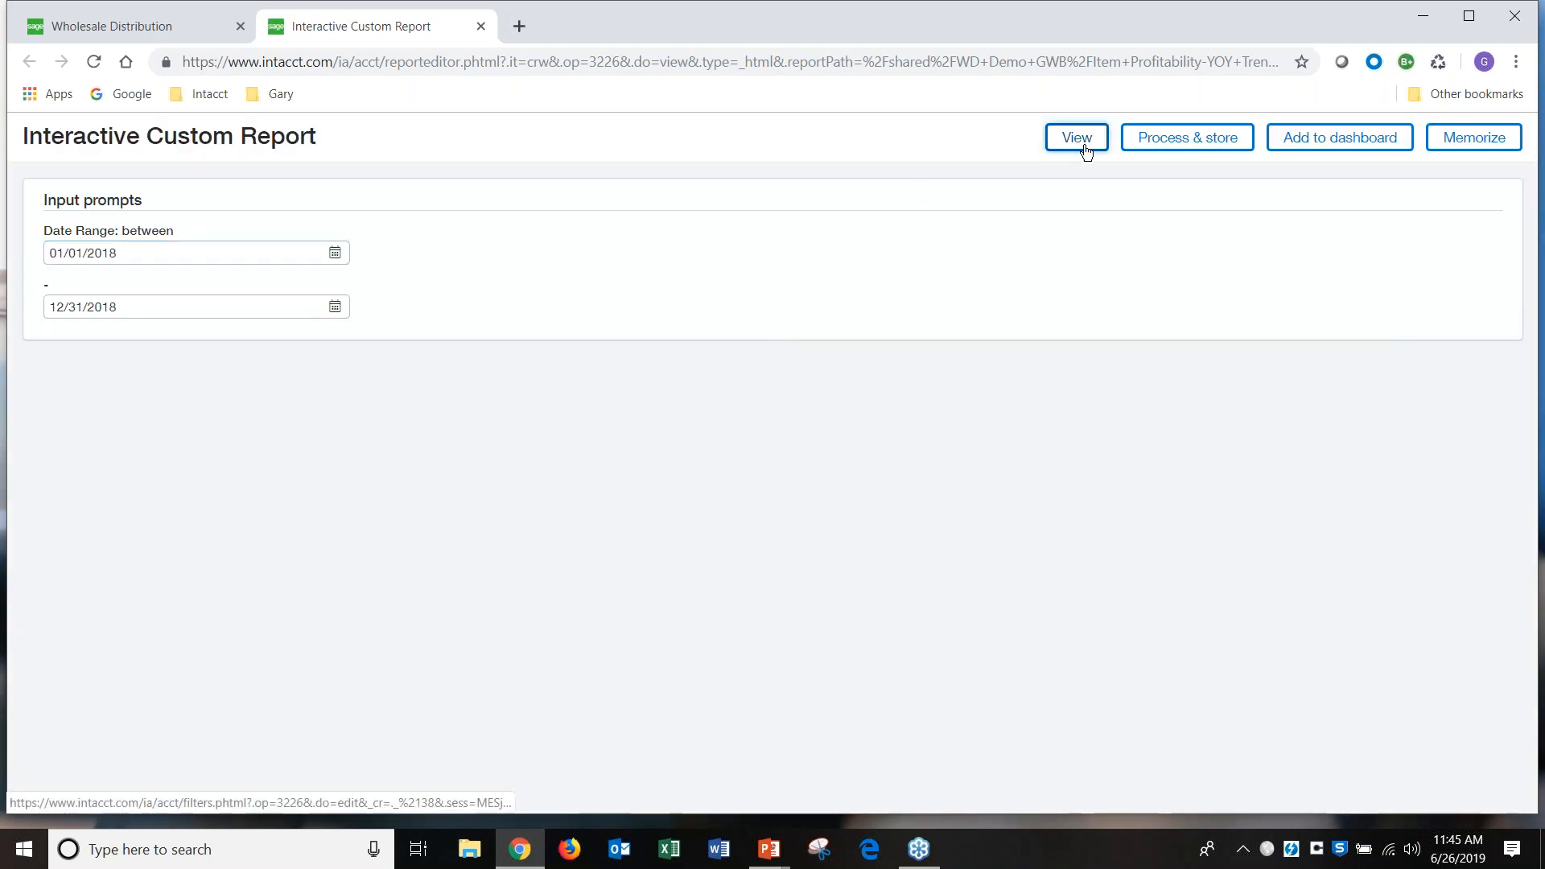